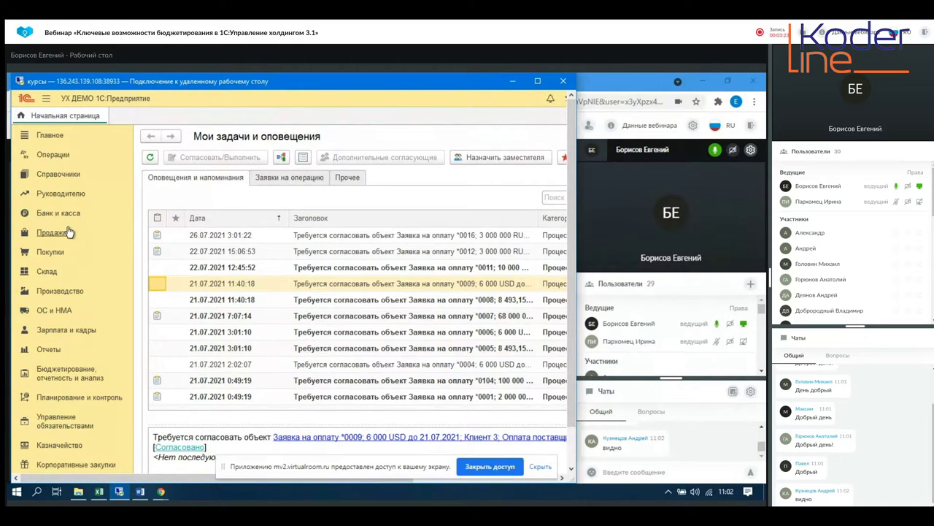
# Open the Виды и бланки отчетов list and the Экземпляры отчетов list from the budgeting, reporting and analysis section.
pyautogui.click(64, 383)
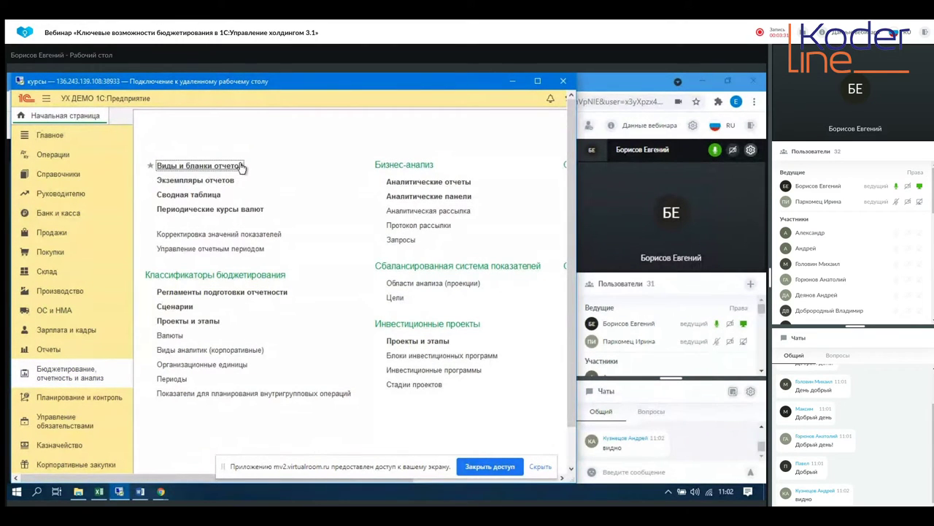
pyautogui.click(241, 167)
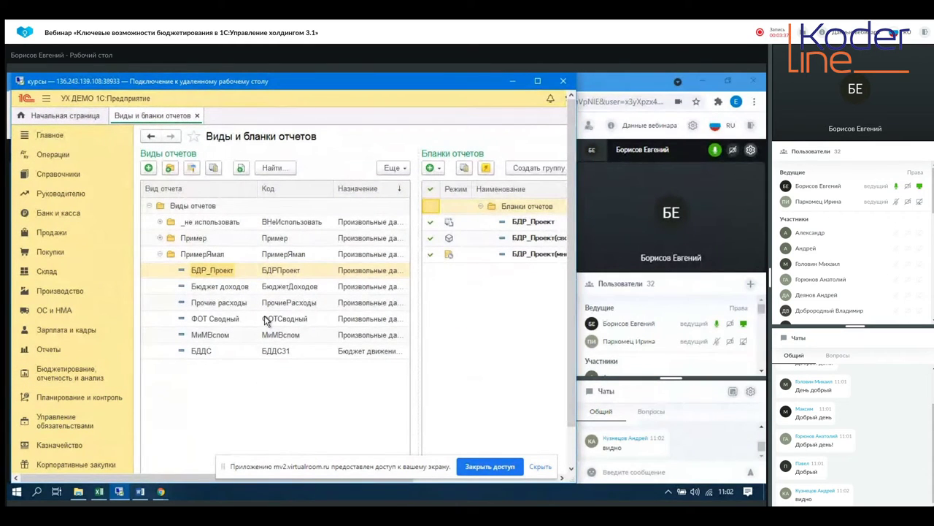
pyautogui.click(66, 376)
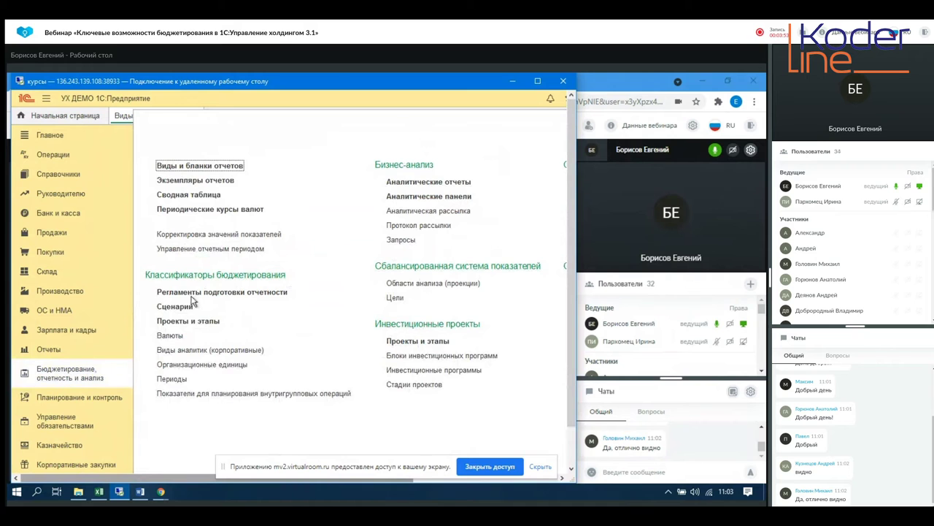
pyautogui.click(194, 183)
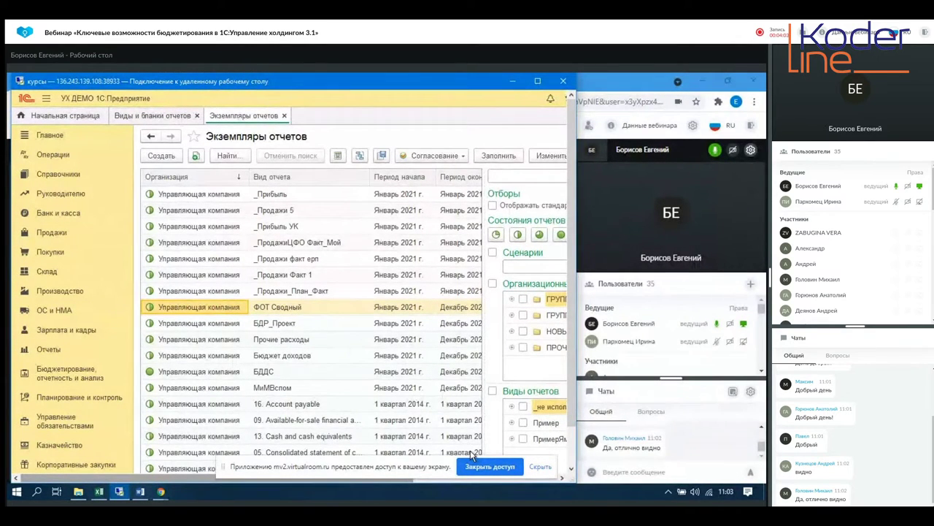
# View the Сводная таблица form from the budgeting section and close it.
pyautogui.click(86, 373)
pyautogui.click(176, 197)
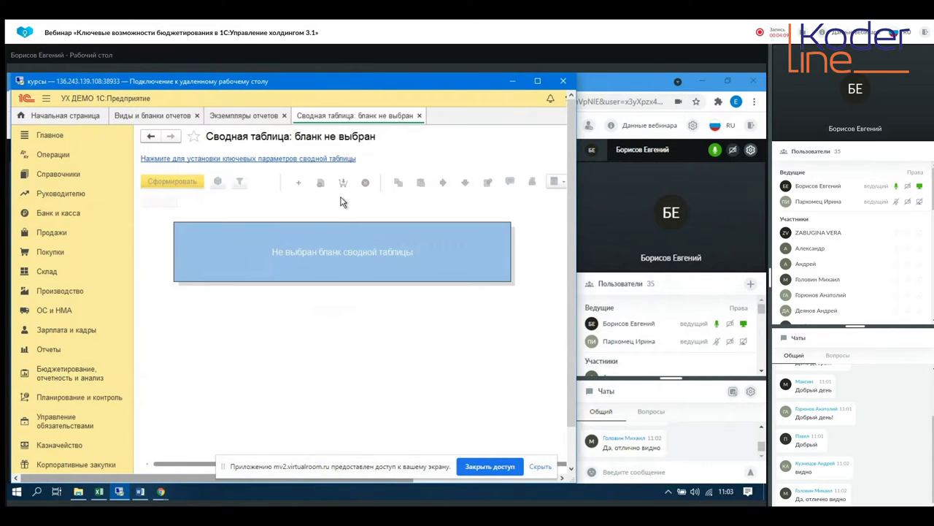
pyautogui.click(419, 116)
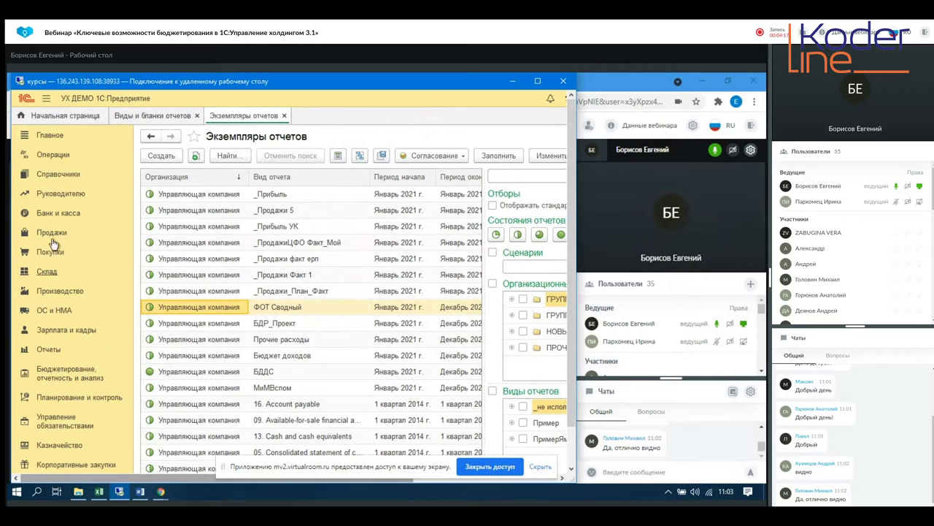
# Open the reporting regulation "Фактические данные по бюджетам от 25.05.2018" and examine its organizational units and parameters.
pyautogui.click(45, 381)
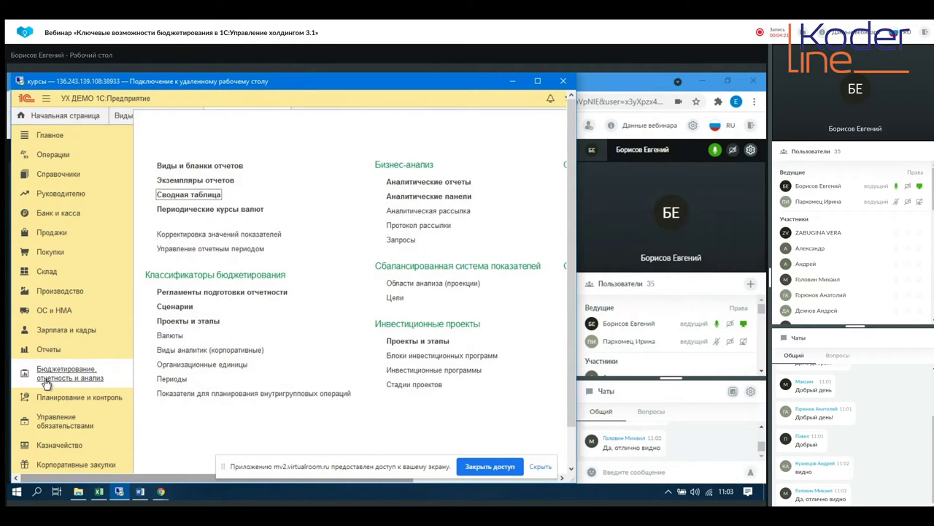
pyautogui.click(210, 292)
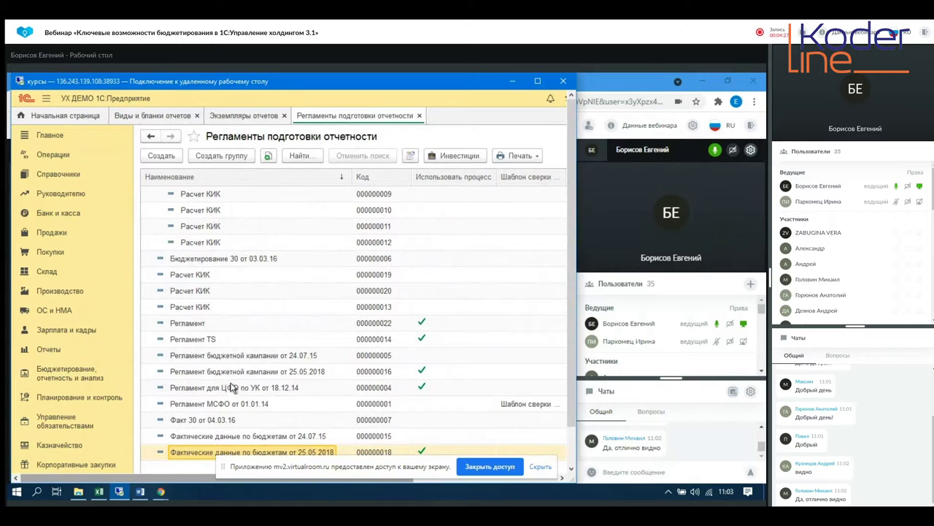
pyautogui.doubleClick(206, 452)
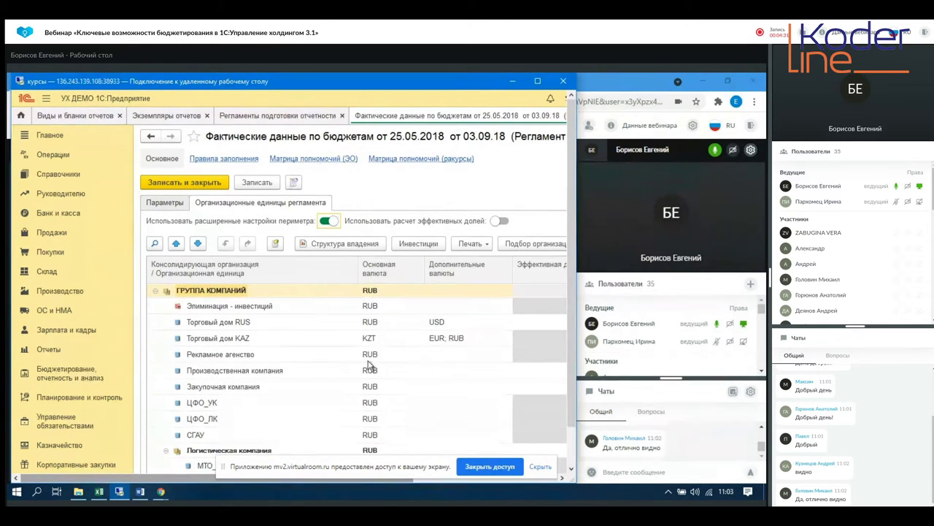
pyautogui.click(220, 305)
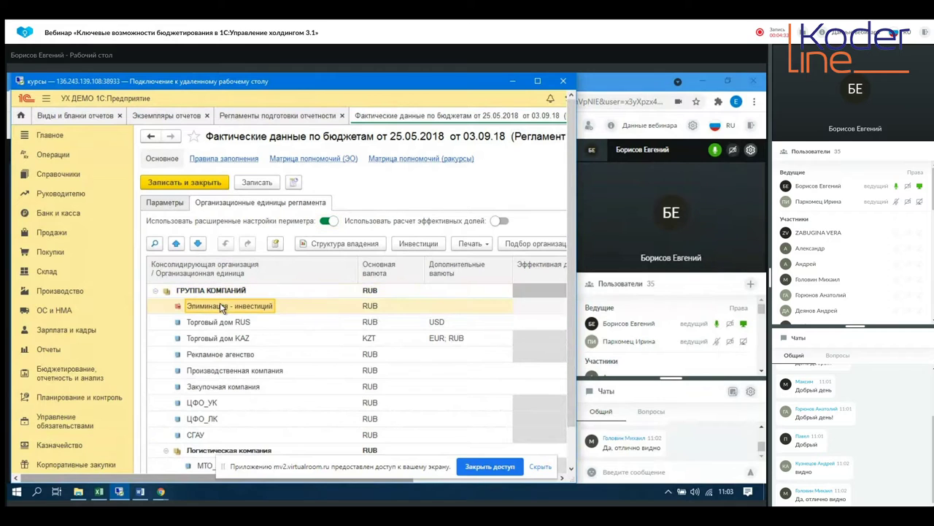
pyautogui.click(212, 293)
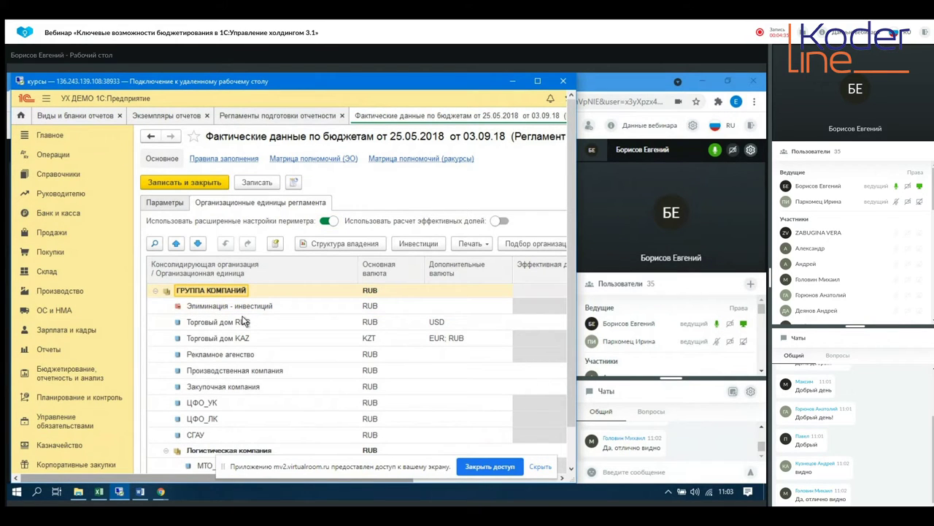
pyautogui.hotkey('ctrl', 'pageup')
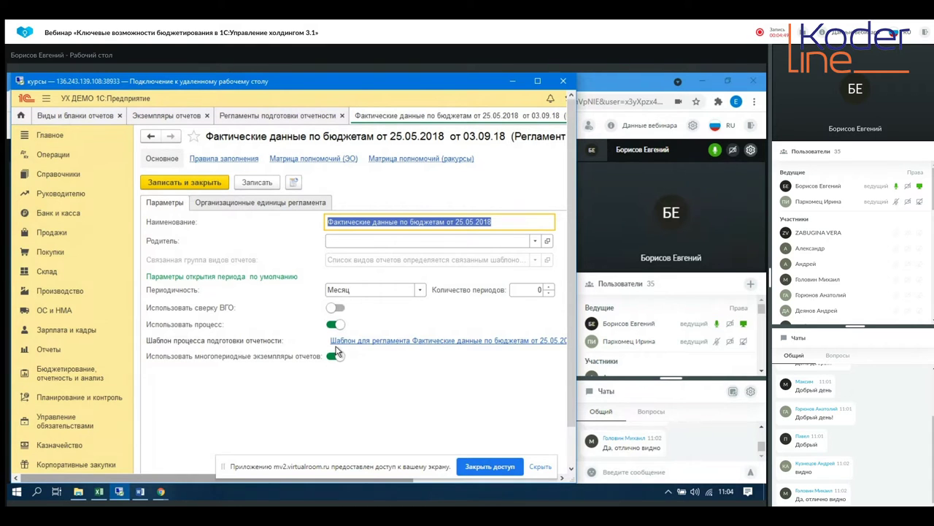
pyautogui.click(560, 114)
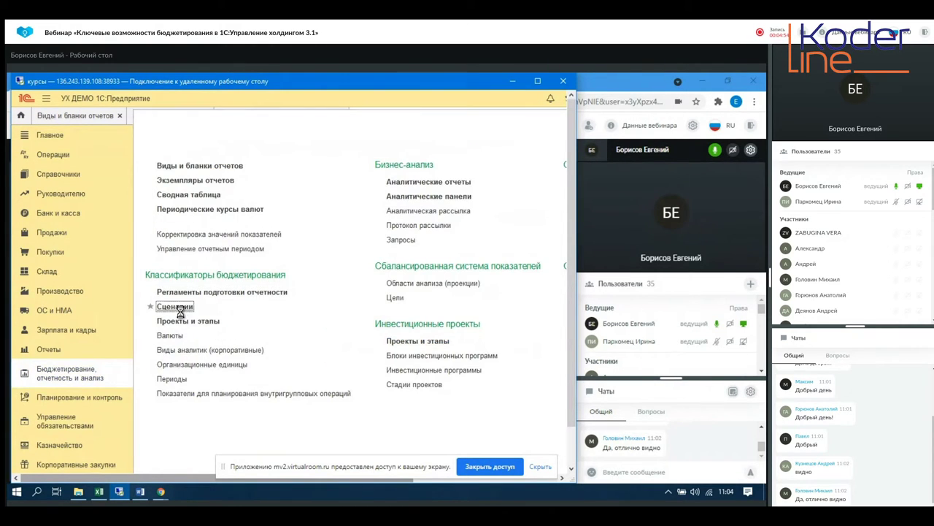
# Open the _Годовой scenario, examine its main properties, budgeting settings and linked regulations, and close it.
pyautogui.click(180, 309)
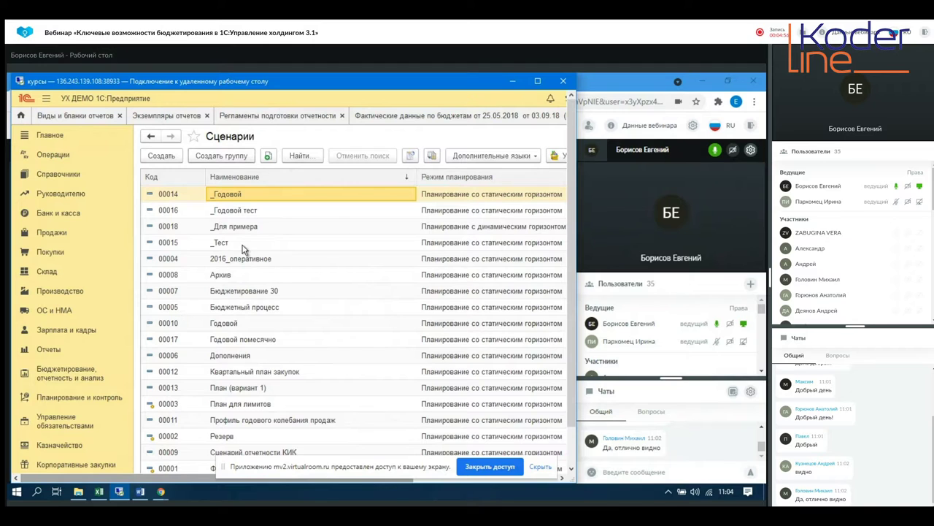
pyautogui.doubleClick(229, 201)
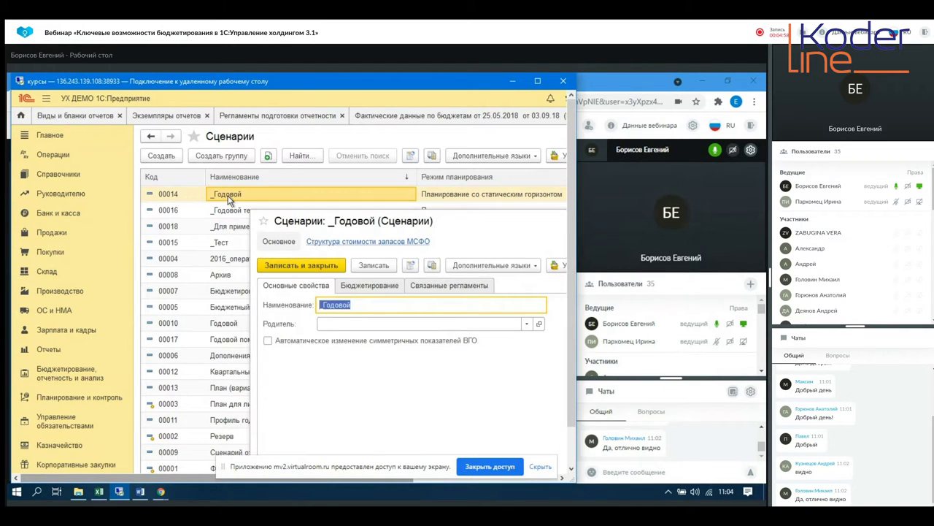
pyautogui.click(372, 283)
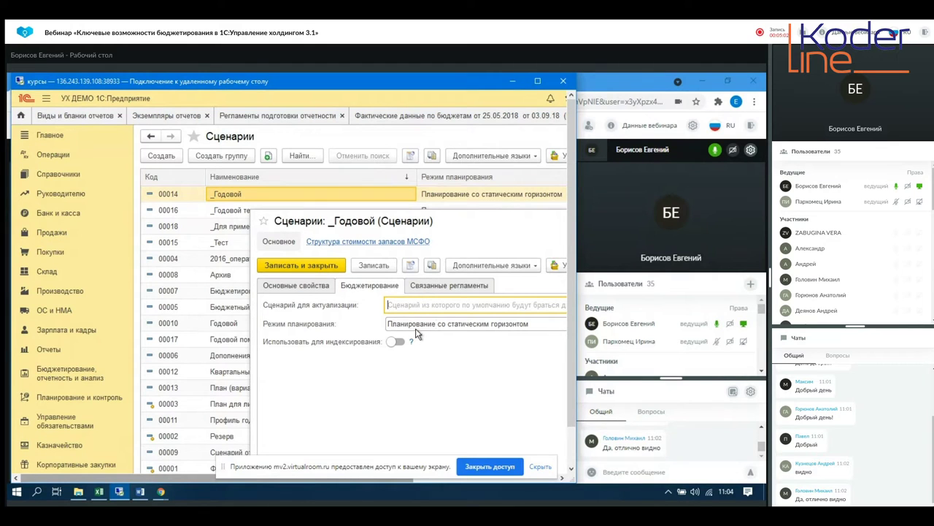
pyautogui.click(422, 288)
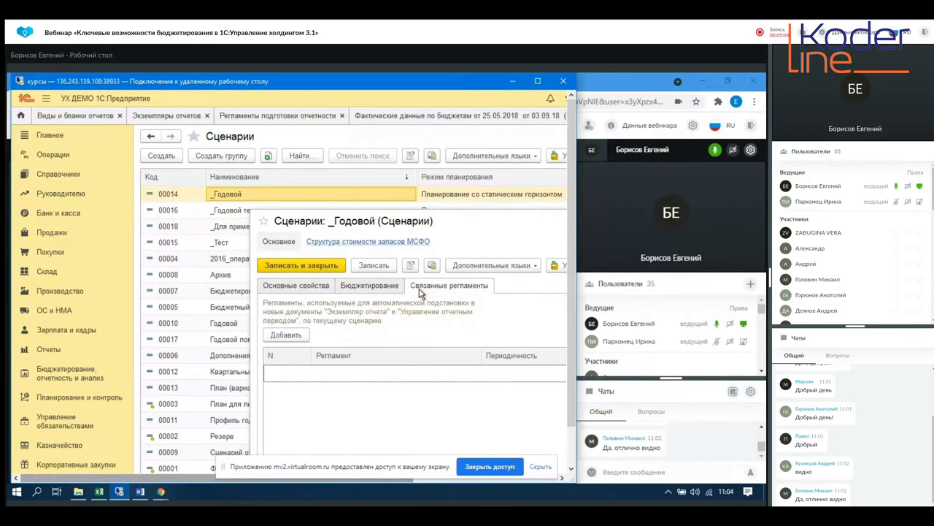
pyautogui.click(306, 286)
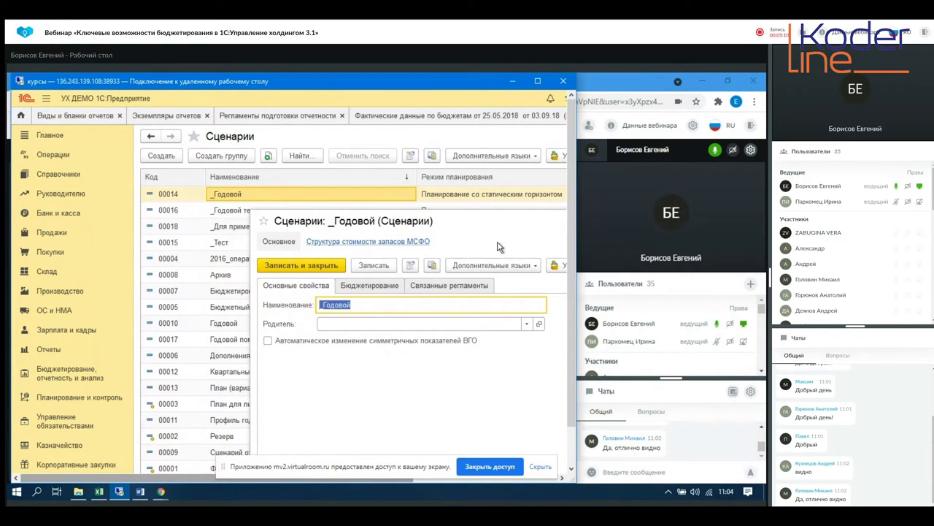
pyautogui.moveTo(507, 219); pyautogui.dragTo(384, 224)
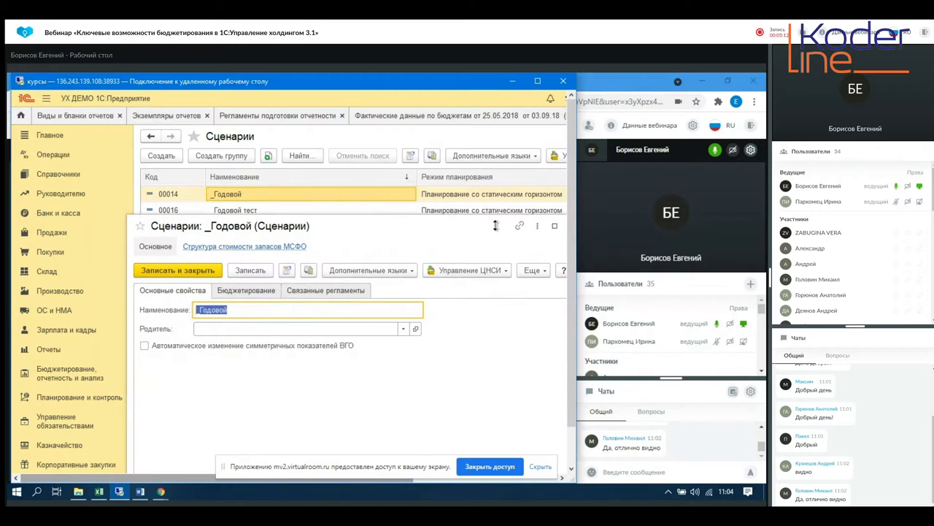
pyautogui.moveTo(456, 236); pyautogui.dragTo(383, 227)
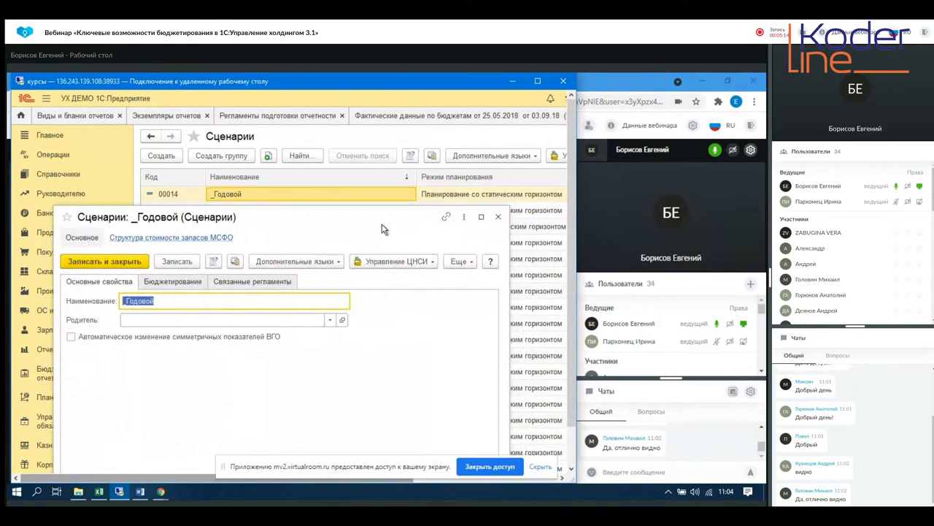
pyautogui.click(498, 217)
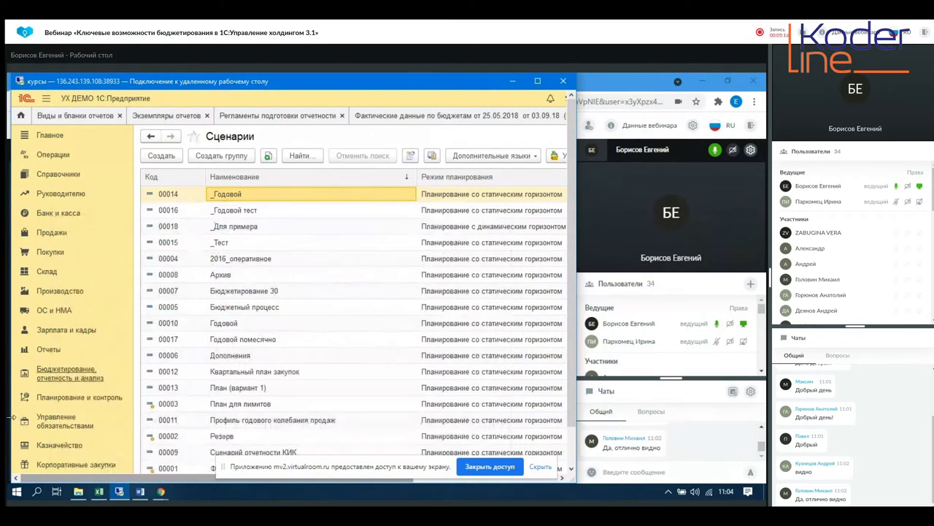
# Return to the Виды и бланки отчетов list, collapse the ПримерЯмал group and check the contents of the Пример group.
pyautogui.click(55, 394)
pyautogui.click(62, 371)
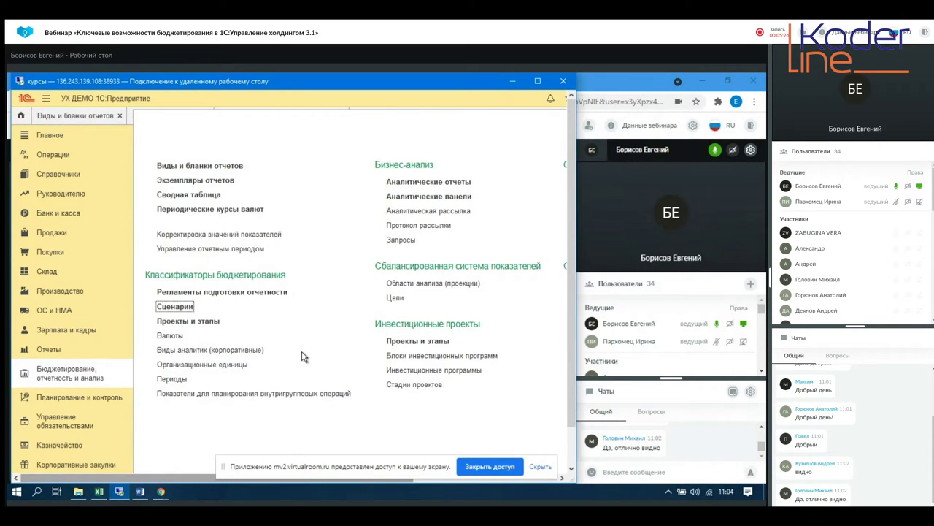
pyautogui.click(173, 168)
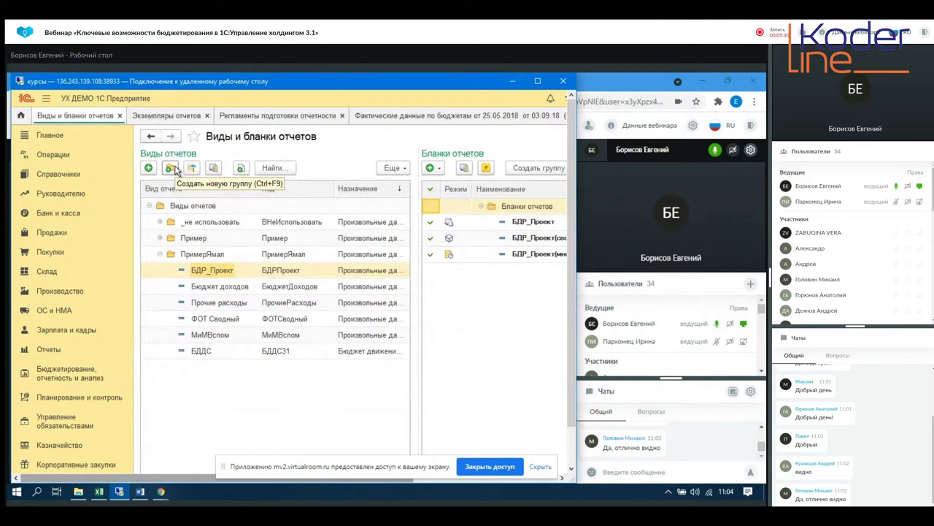
pyautogui.click(160, 255)
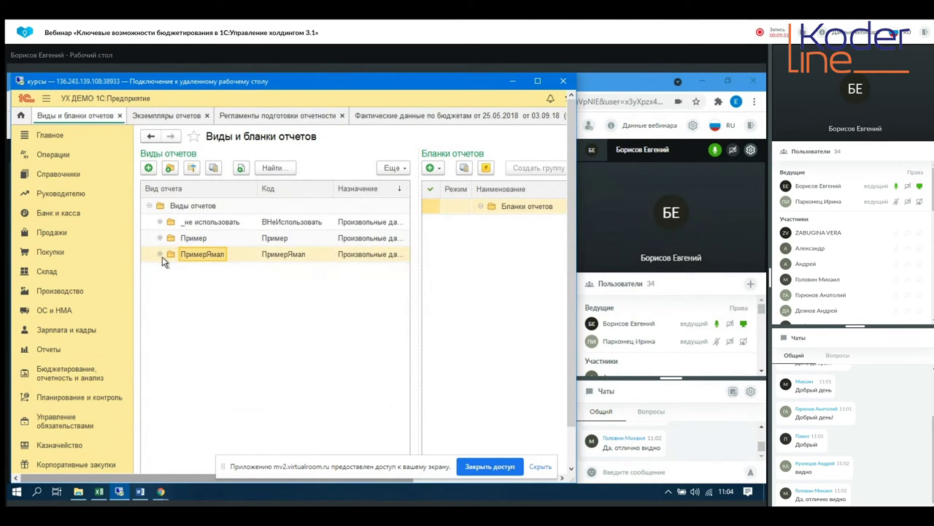
pyautogui.click(160, 238)
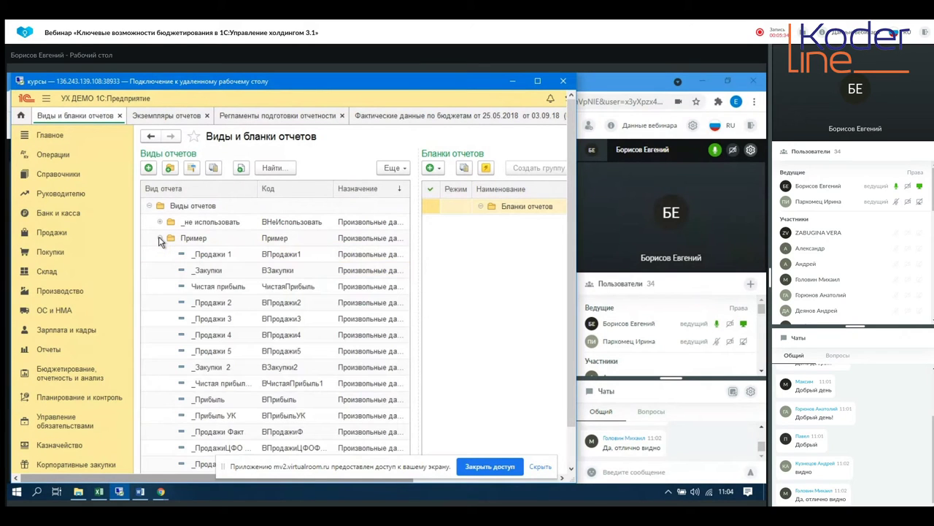
pyautogui.click(160, 238)
# Create a report type named "_Продажи бюджет 2021" in the ПримерЯмал group, save it and open its report constructor.
pyautogui.click(148, 168)
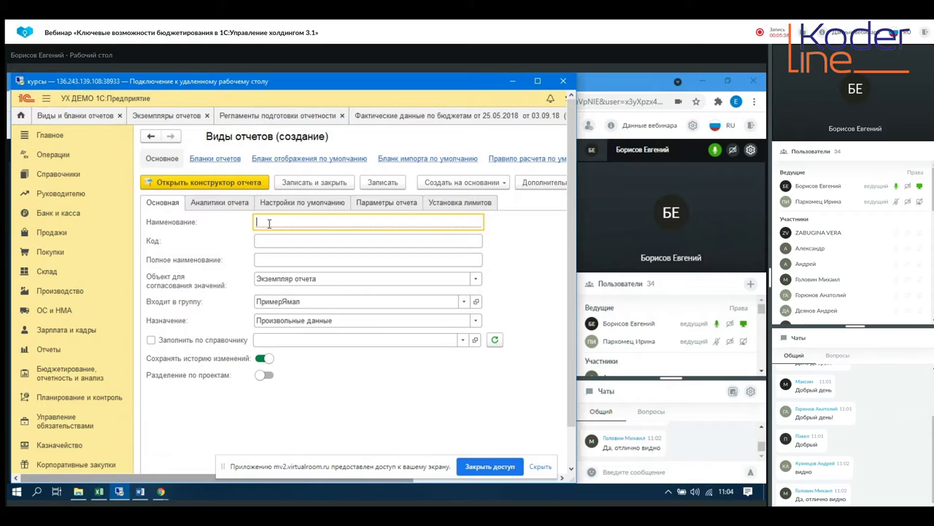
pyautogui.write('_Продажи бюджет 2021')
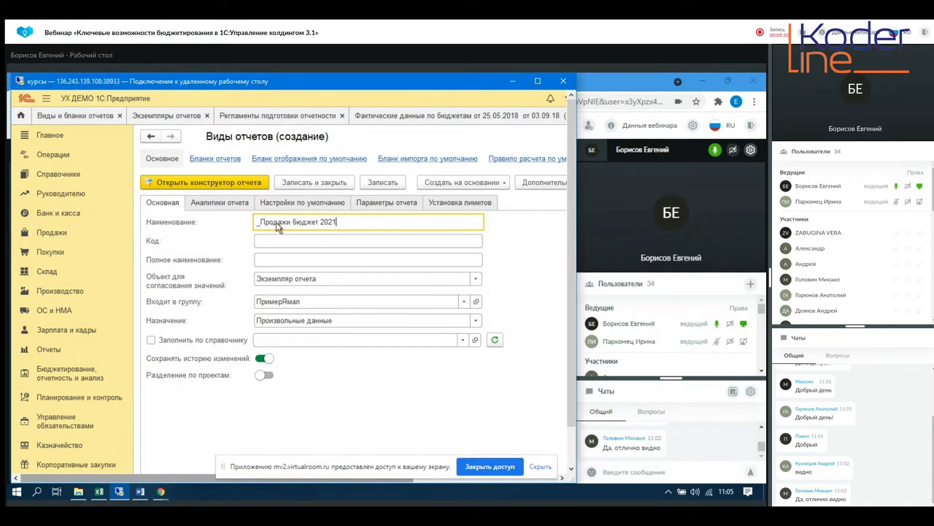
pyautogui.click(372, 183)
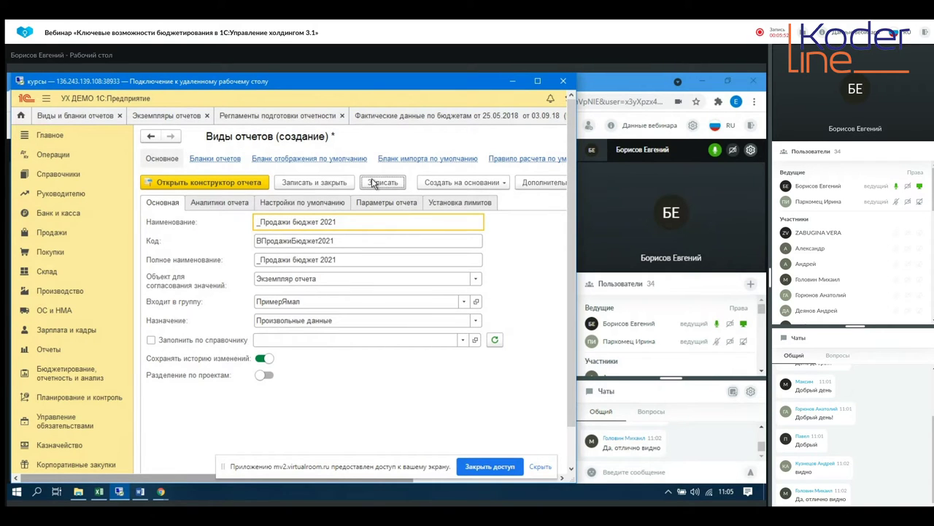
pyautogui.click(222, 182)
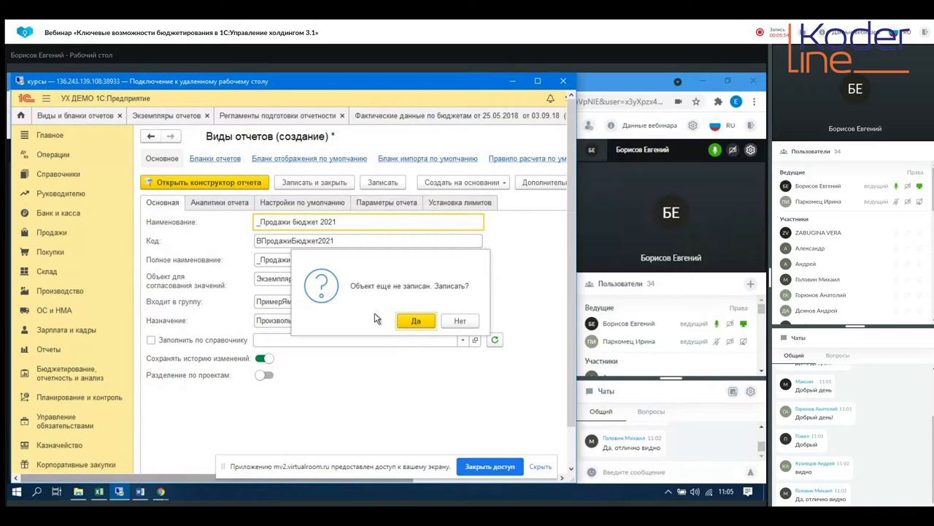
pyautogui.click(410, 322)
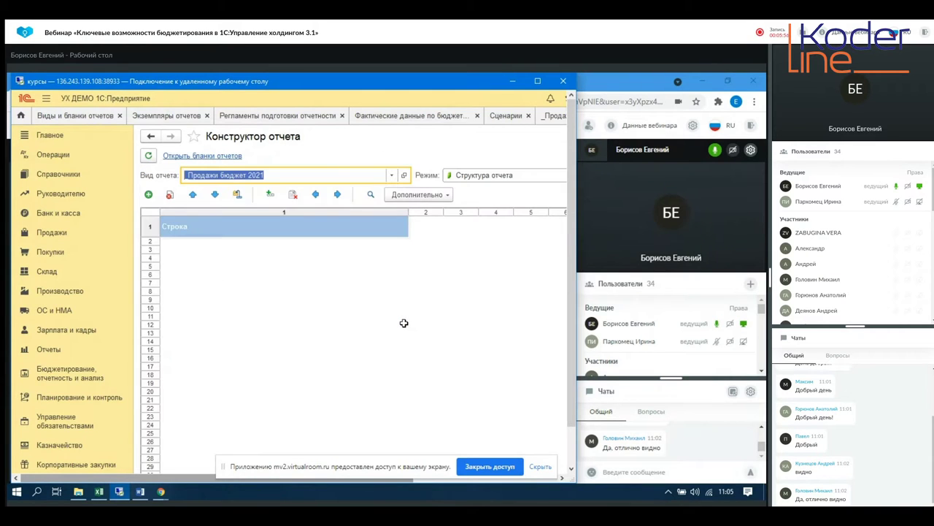
# Add two rows named Товары and Материалы to the report structure, with indicators created for them.
pyautogui.click(149, 195)
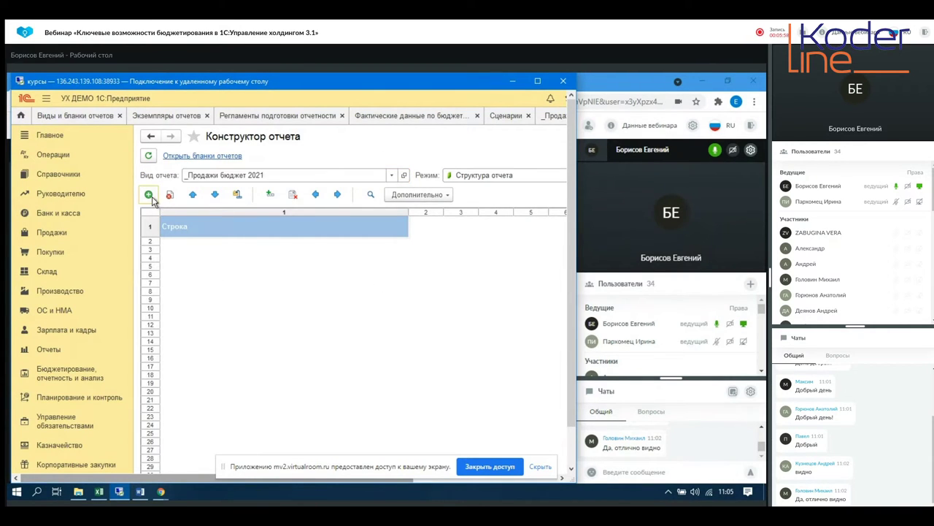
pyautogui.click(220, 213)
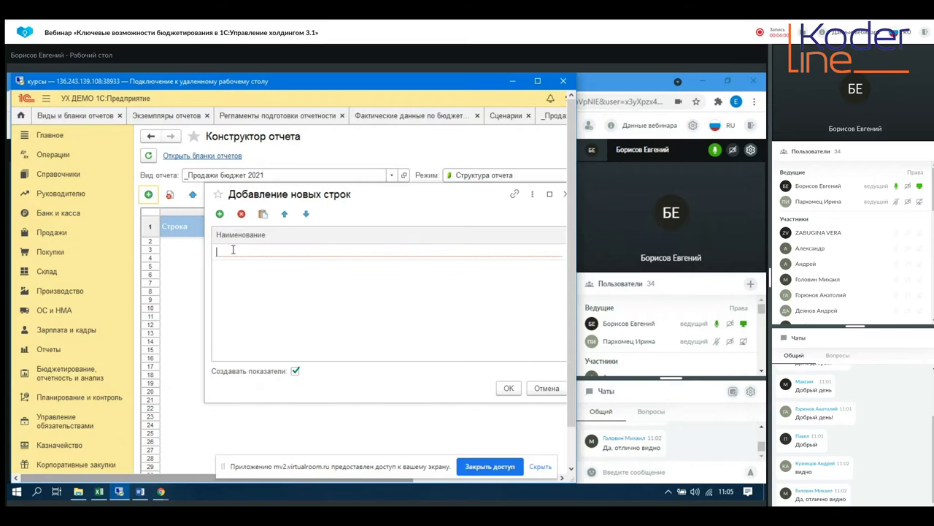
pyautogui.write('Товары')
pyautogui.click(219, 214)
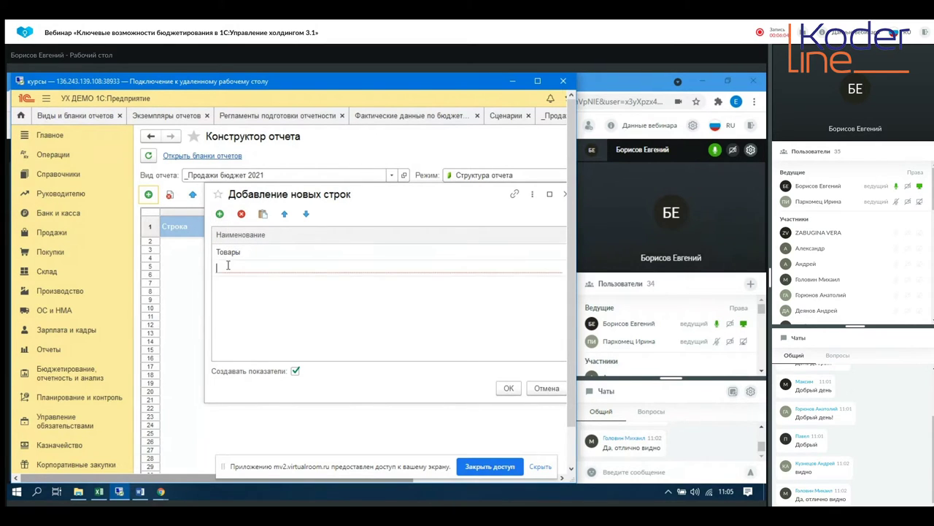
pyautogui.write('Материалы')
pyautogui.click(505, 388)
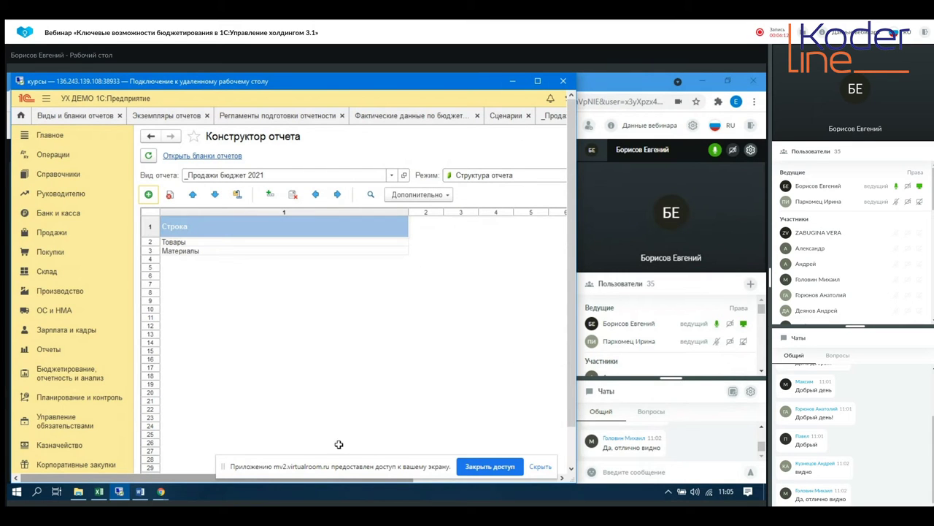
pyautogui.moveTo(112, 477)
pyautogui.mouseDown()
pyautogui.moveTo(153, 477)
pyautogui.moveTo(113, 477)
pyautogui.mouseUp()
pyautogui.click(418, 195)
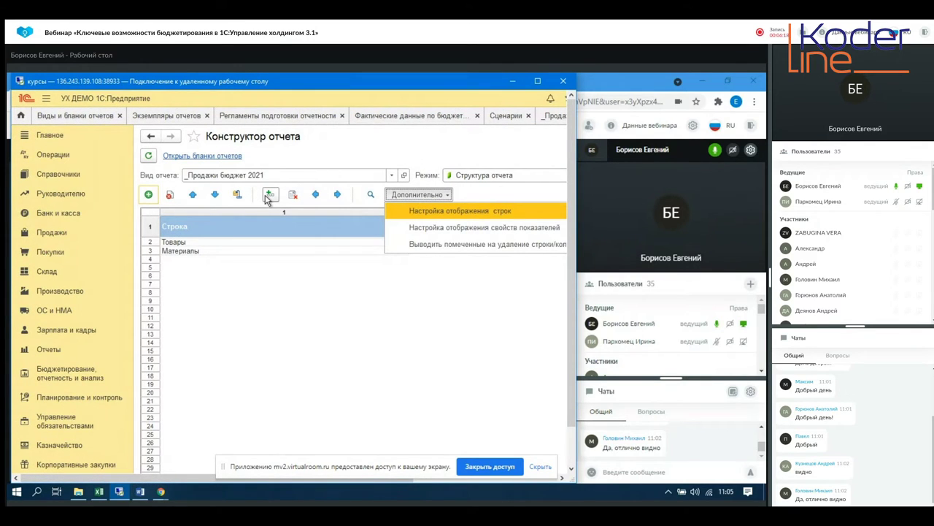
# Add three columns named Количество, Цена and Сумма to the report structure, with indicators created for them.
pyautogui.click(269, 195)
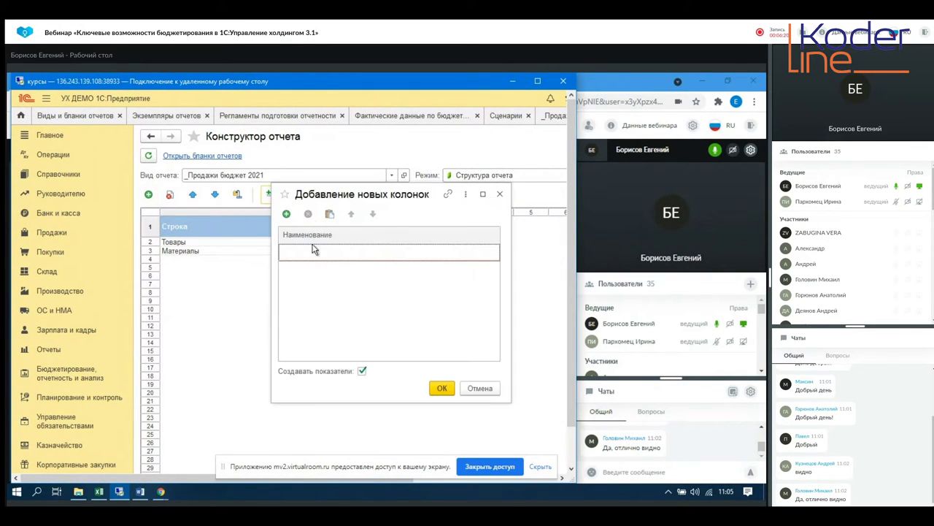
pyautogui.write('Количество')
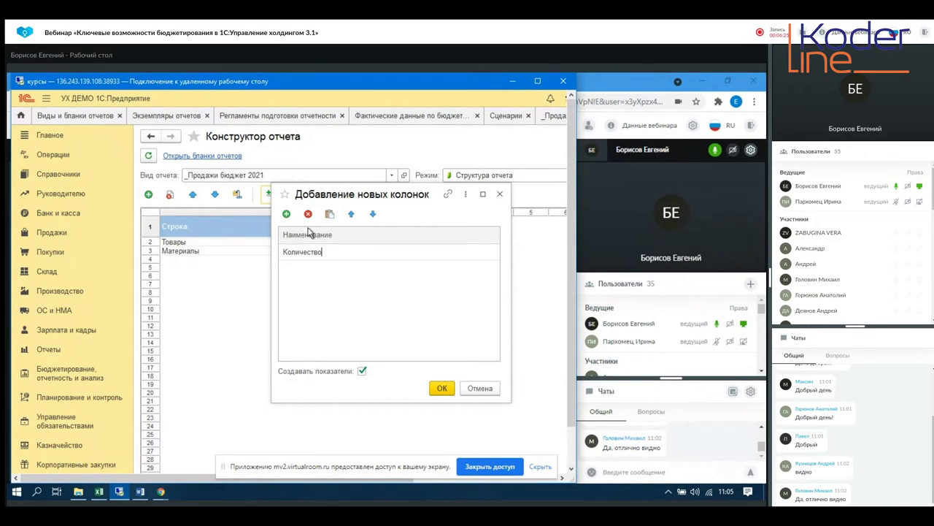
pyautogui.click(286, 213)
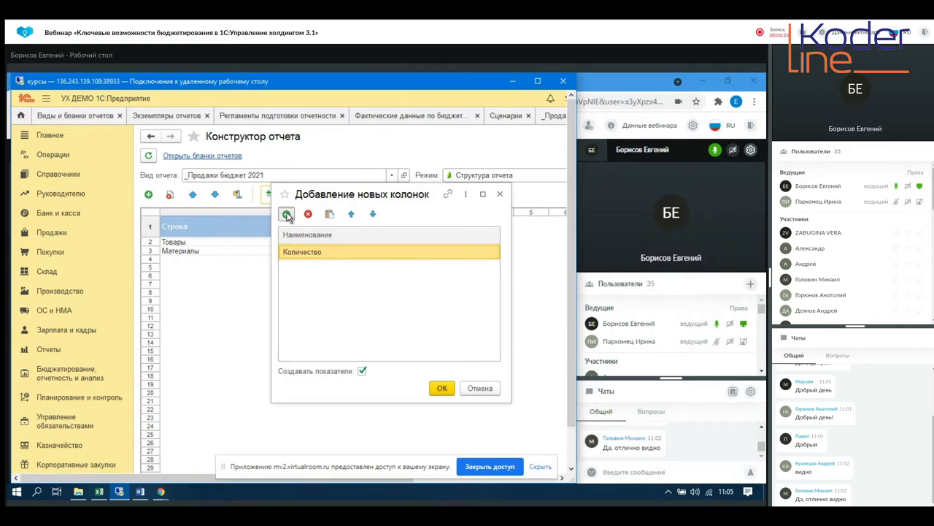
pyautogui.write('Ц')
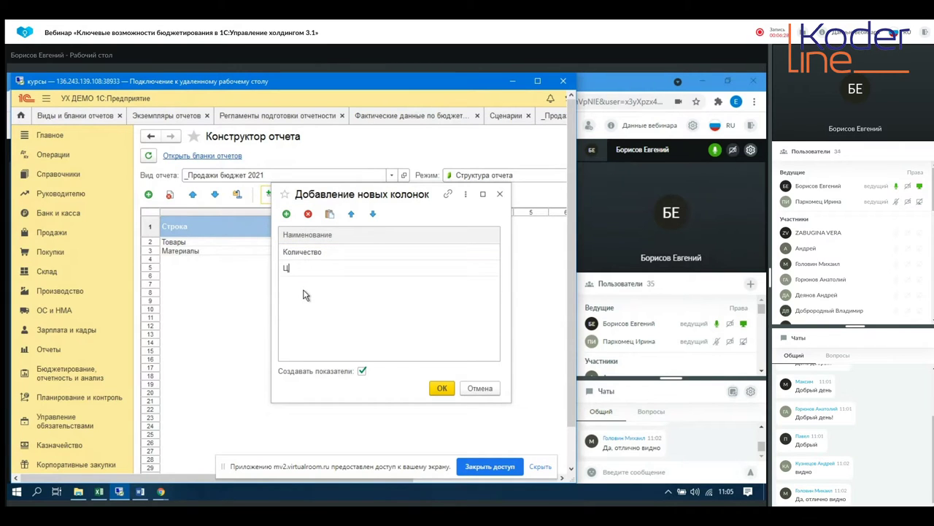
pyautogui.write('ена')
pyautogui.press('Return')
pyautogui.write('С')
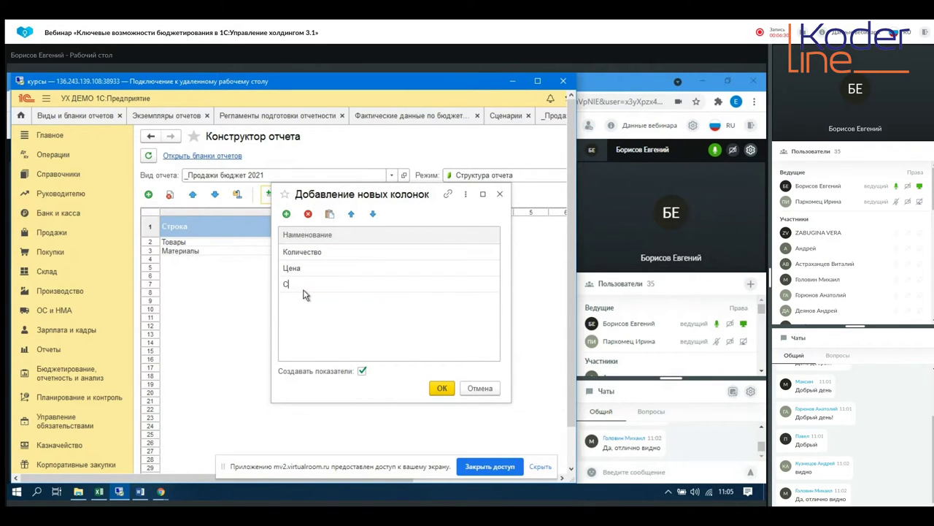
pyautogui.click(442, 388)
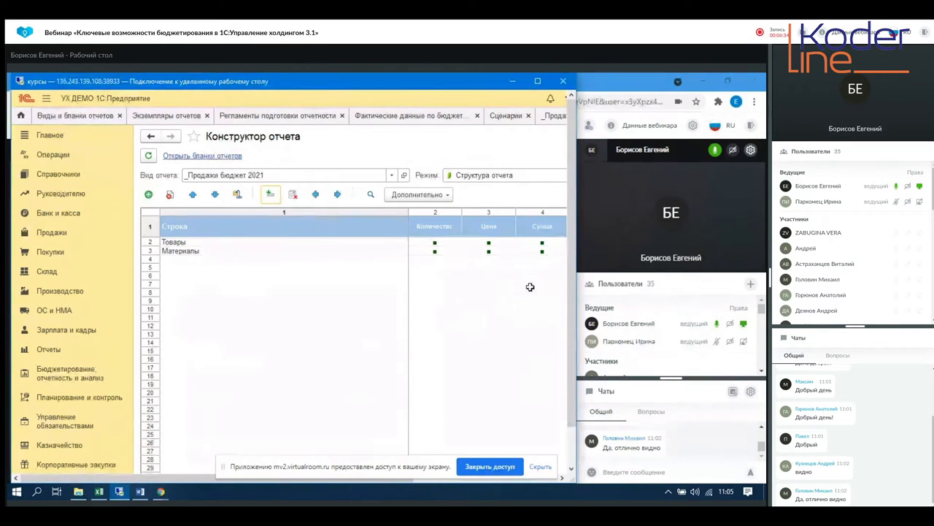
# Switch the report constructor to the Аналитики показателей mode.
pyautogui.click(541, 251)
pyautogui.click(201, 242)
pyautogui.click(199, 250)
pyautogui.click(471, 176)
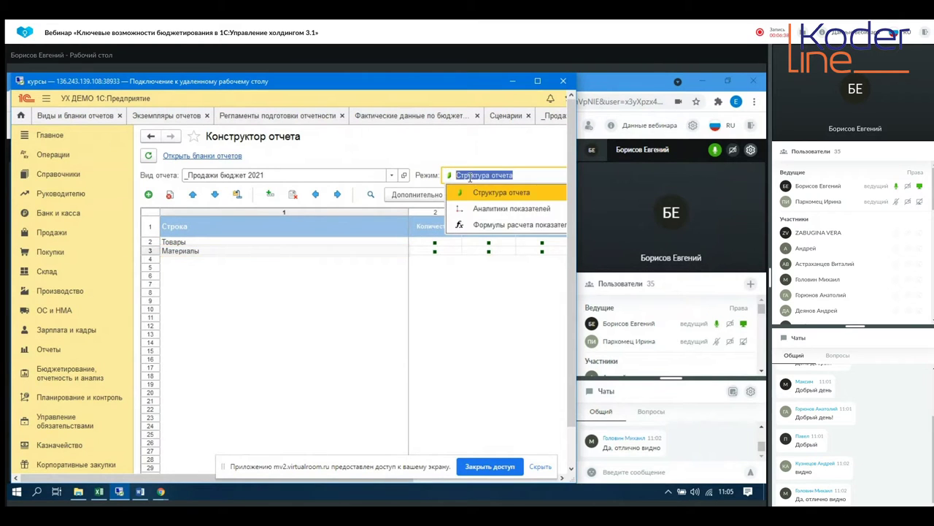
pyautogui.click(476, 209)
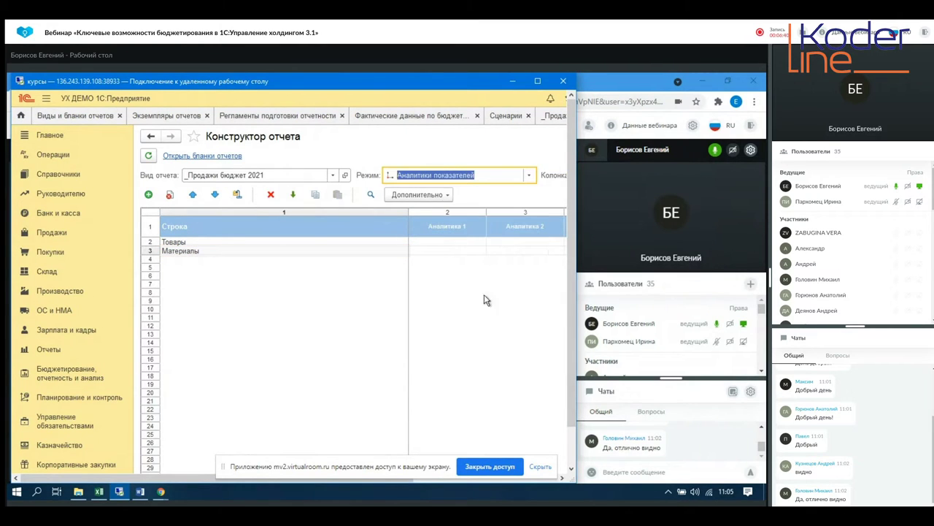
# Assign the Контрагенты analytic of value type Контрагент as Аналитика 1 of the Товары row, searching the analytics list for "контрагент".
pyautogui.moveTo(157, 479); pyautogui.dragTo(206, 465)
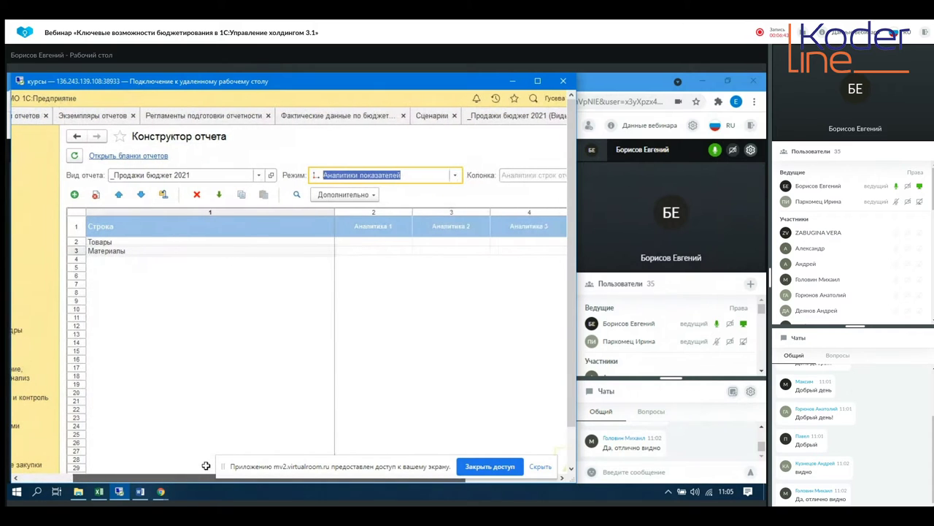
pyautogui.doubleClick(376, 241)
pyautogui.click(283, 180)
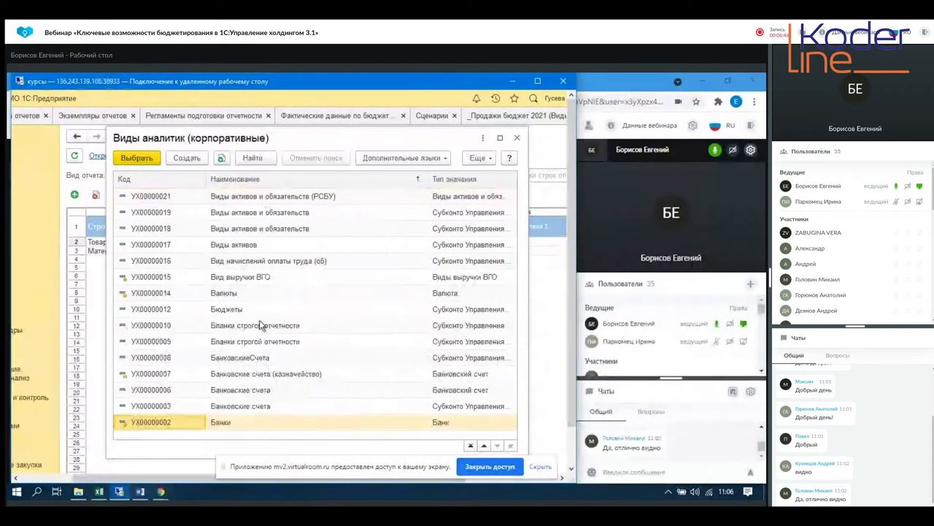
pyautogui.click(265, 328)
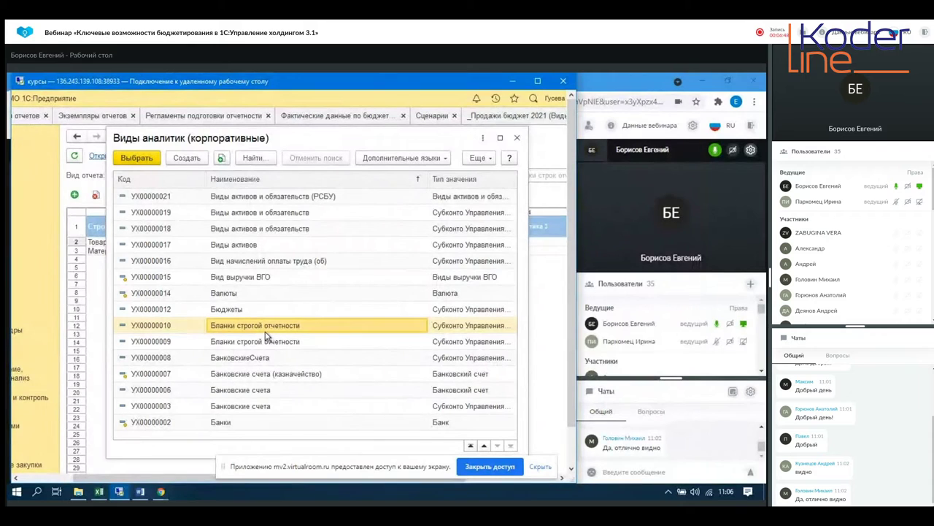
pyautogui.hotkey('ctrl', 'f')
pyautogui.write('контрагент')
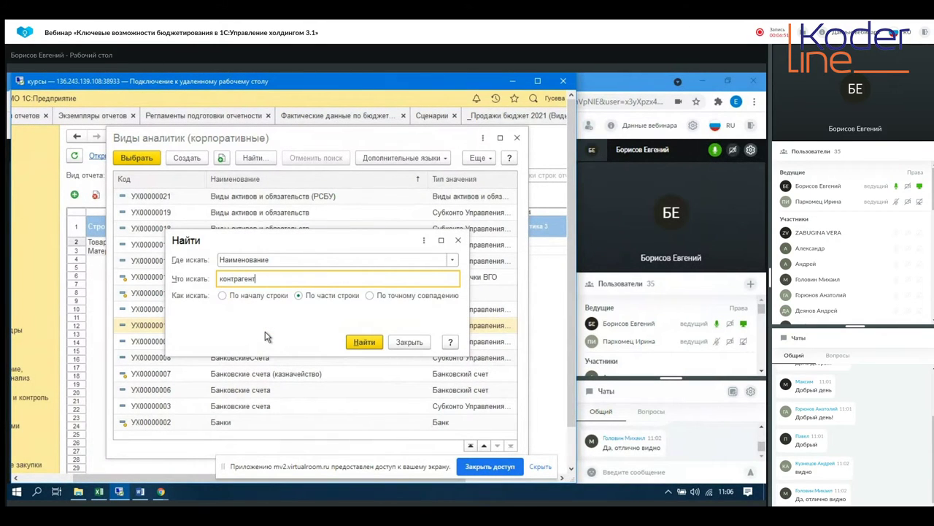
pyautogui.press('Return')
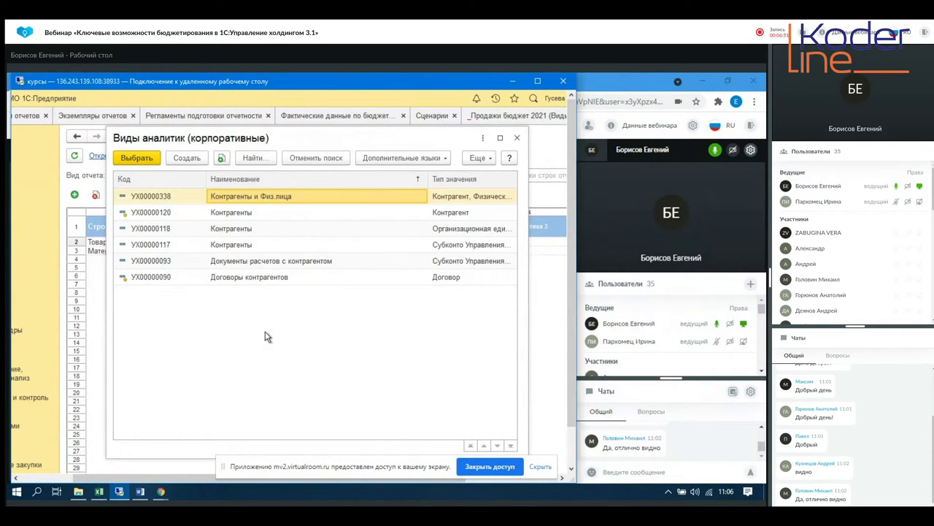
pyautogui.click(242, 212)
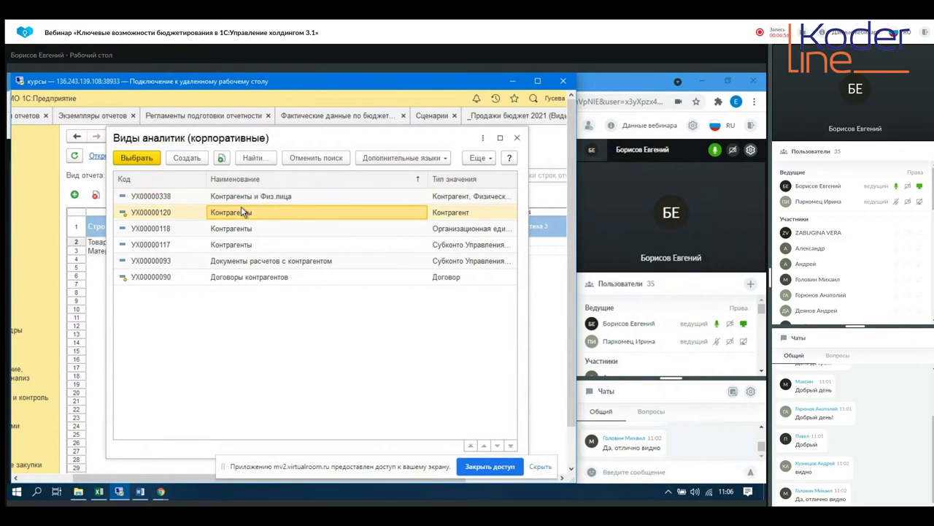
pyautogui.doubleClick(241, 213)
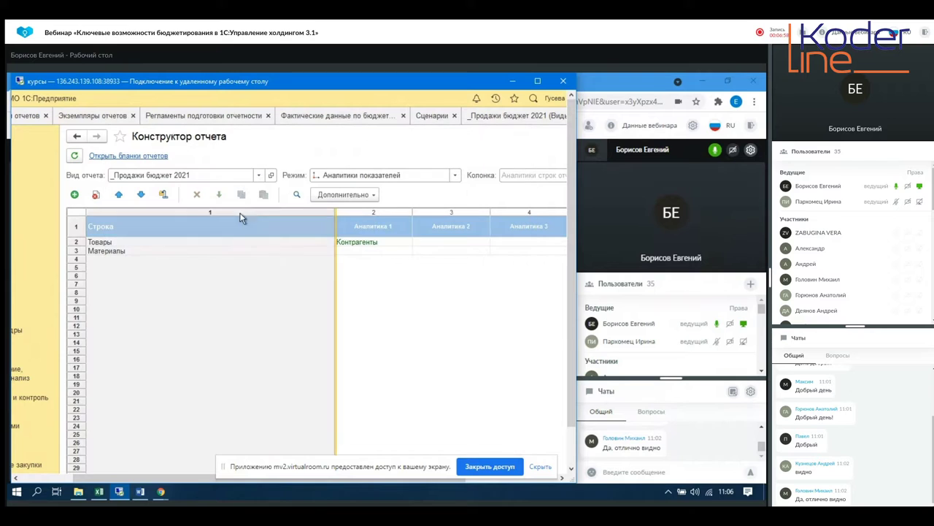
# Assign the Номенклатура analytic of value type Номенклатура as Аналитика 2 of the Товары row, searching for "ном".
pyautogui.doubleClick(445, 240)
pyautogui.click(248, 212)
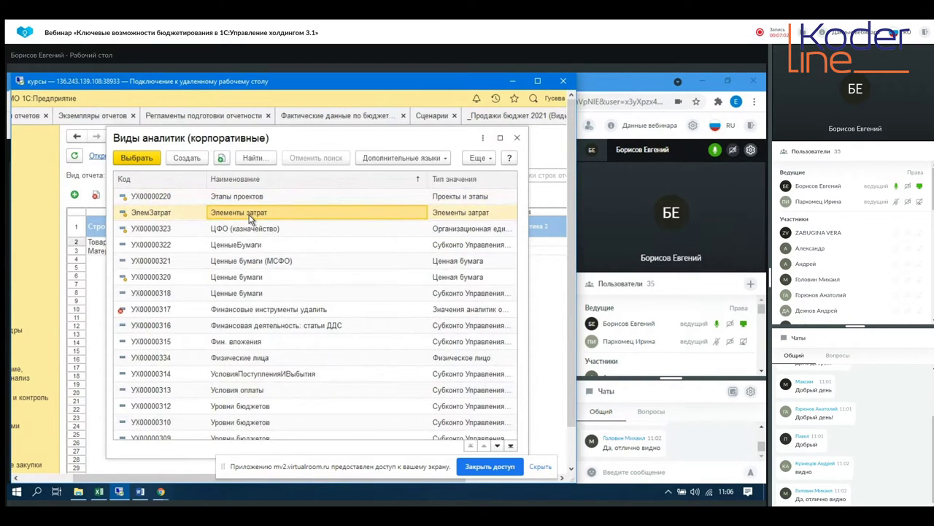
pyautogui.hotkey('ctrl', 'f')
pyautogui.write('ном')
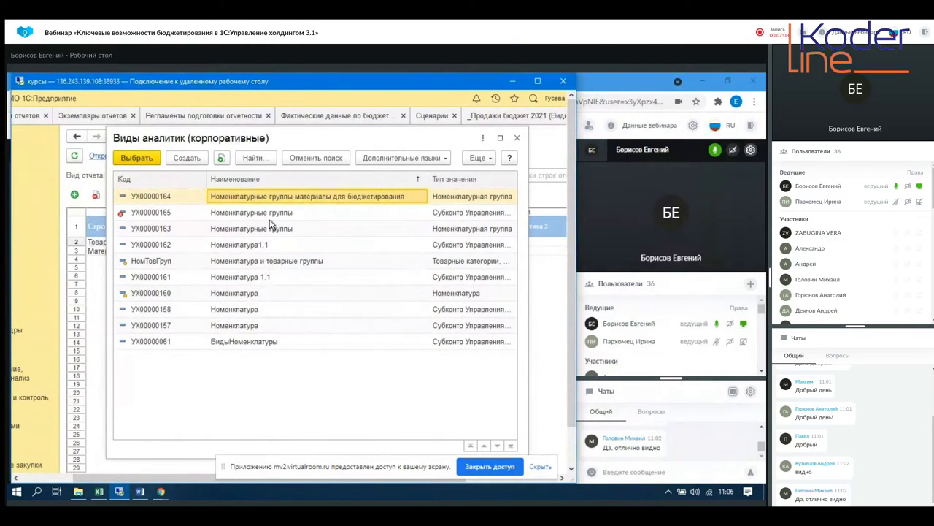
pyautogui.click(270, 292)
pyautogui.doubleClick(270, 292)
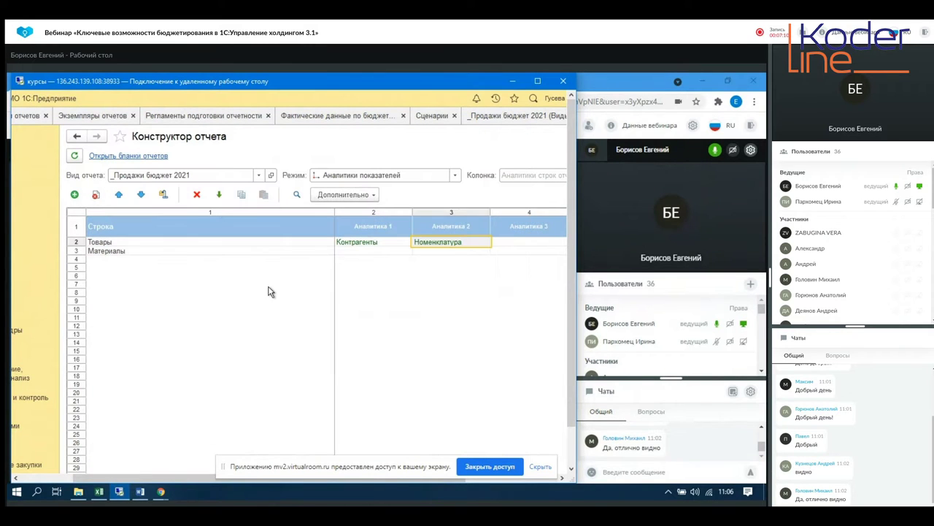
# Assign the Контрагенты analytic of value type Контрагент as Аналитика 1 of the Материалы row, searching for "конт".
pyautogui.click(361, 250)
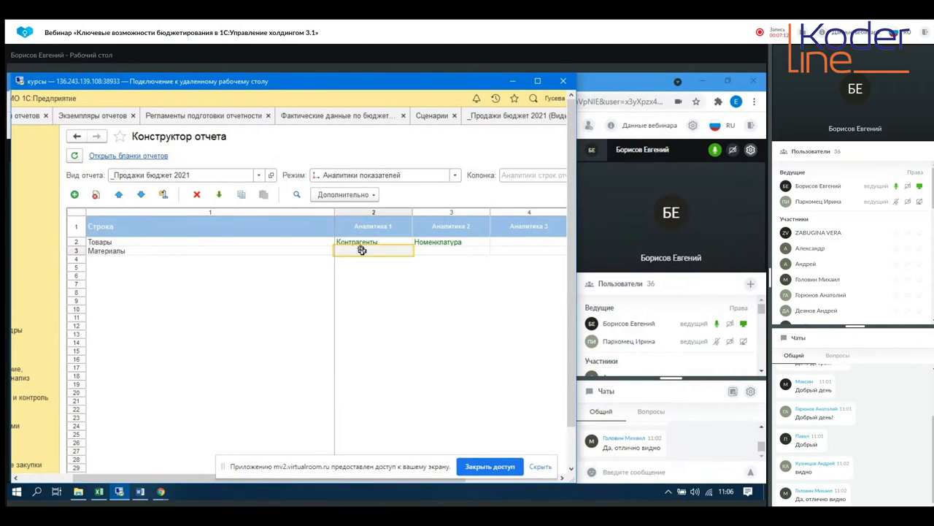
pyautogui.doubleClick(361, 250)
pyautogui.click(259, 231)
pyautogui.write('конт')
pyautogui.press('Return')
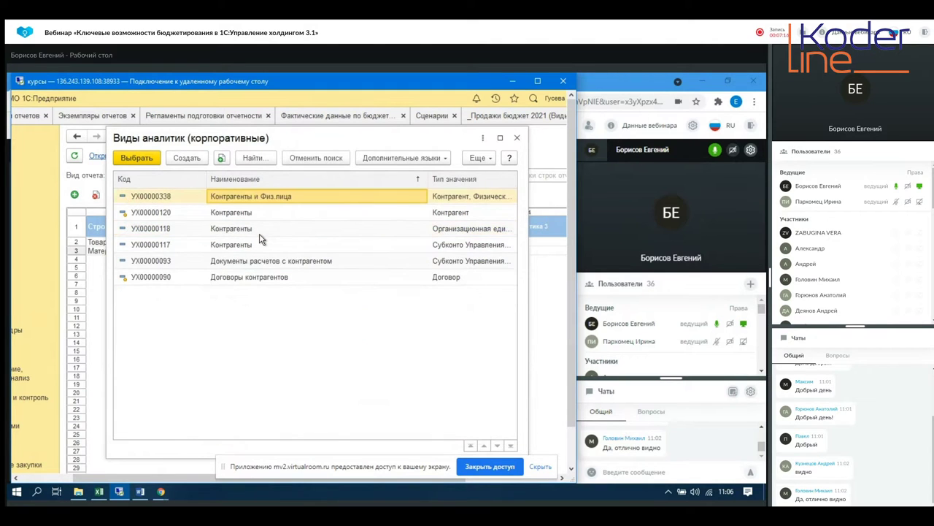
pyautogui.doubleClick(245, 216)
# Assign the Номенклатура analytic of value type Номенклатура as Аналитика 2 of the Материалы row, searching for "номенклат".
pyautogui.click(450, 254)
pyautogui.doubleClick(451, 252)
pyautogui.click(283, 245)
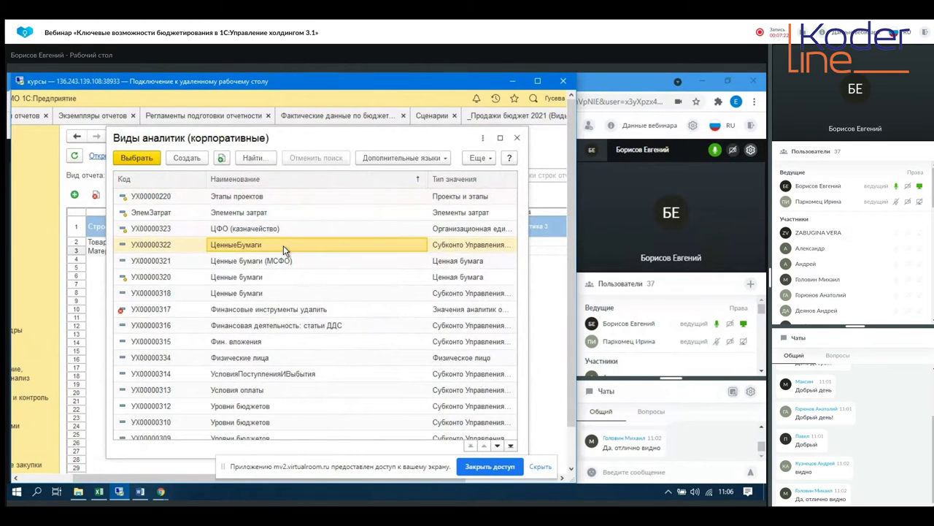
pyautogui.hotkey('ctrl', 'f')
pyautogui.write('номенклат')
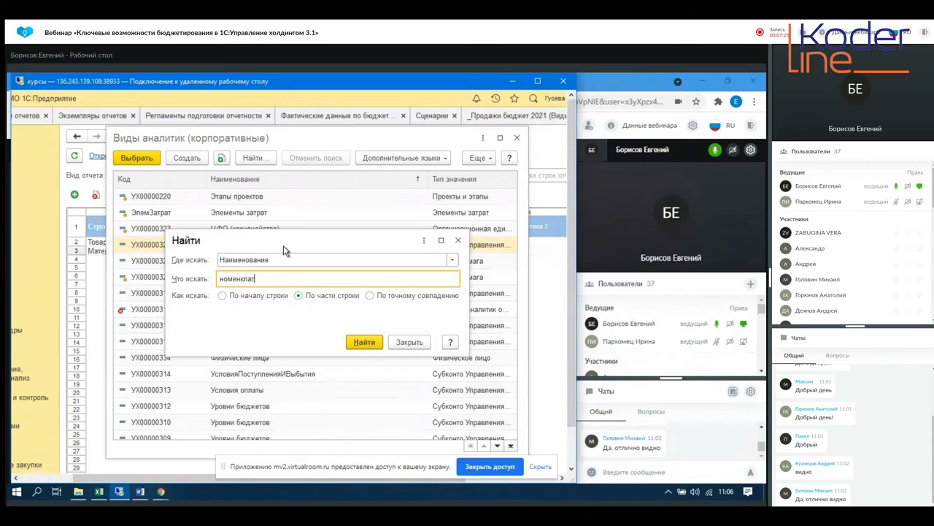
pyautogui.press('Return')
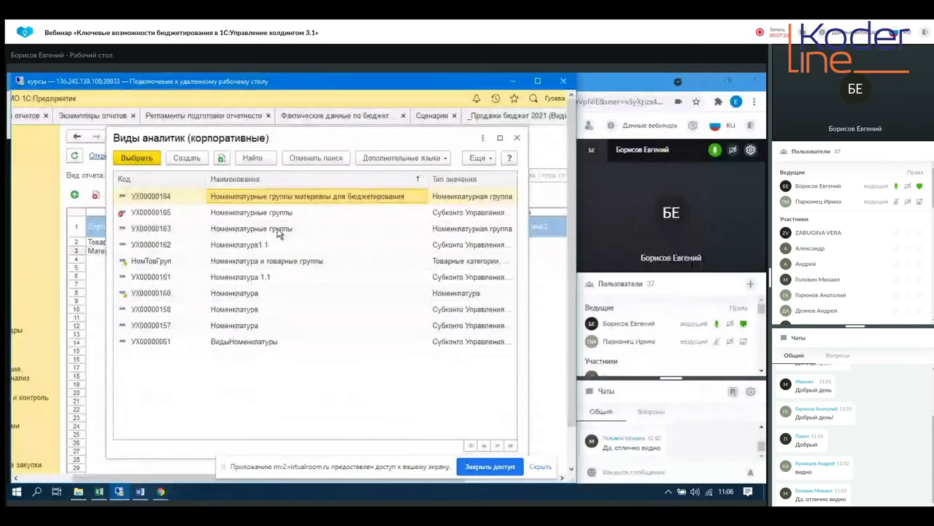
pyautogui.doubleClick(257, 293)
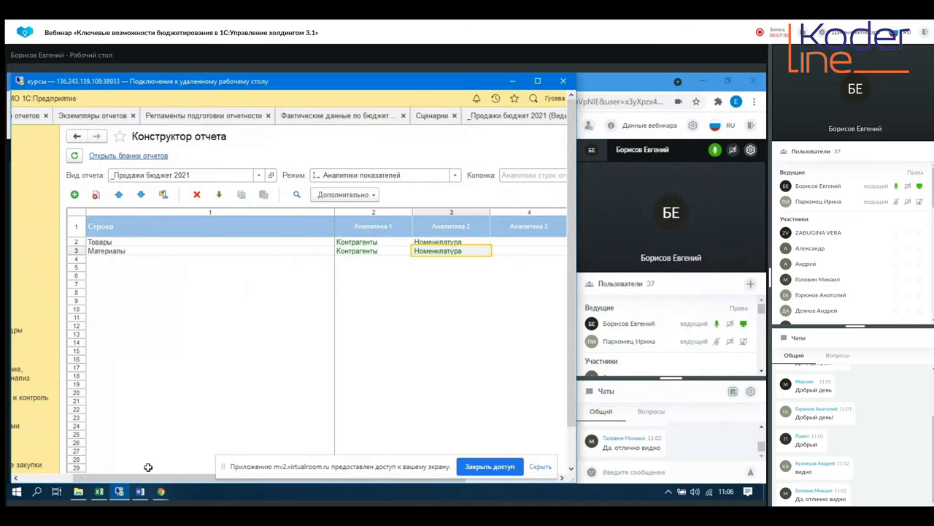
# Look over the remaining analytics columns available for the report rows and return to the row names.
pyautogui.moveTo(143, 476); pyautogui.dragTo(368, 480)
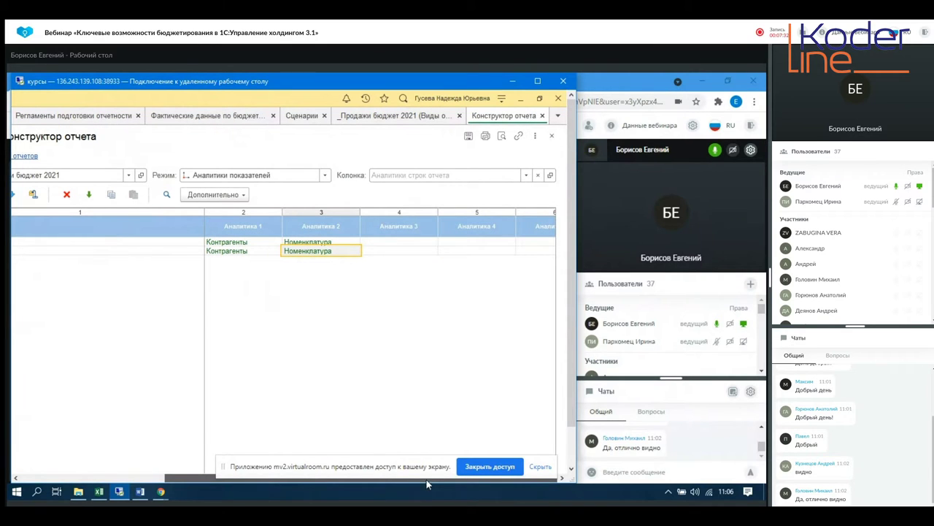
pyautogui.click(433, 258)
pyautogui.press('Right')
pyautogui.press('Right')
pyautogui.press('Right')
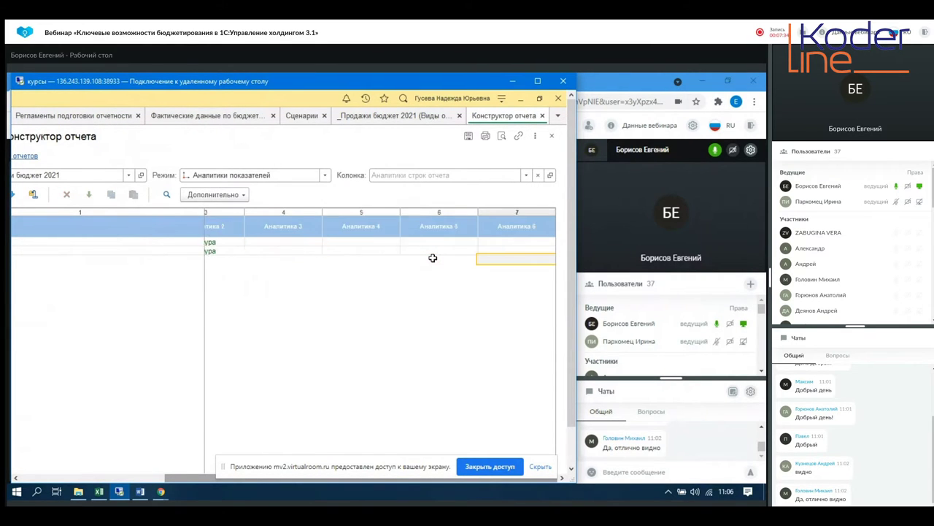
pyautogui.press('Right')
pyautogui.press('Left')
pyautogui.press('Left')
pyautogui.press('Left')
pyautogui.press('Left')
pyautogui.press('Left')
pyautogui.press('Left')
pyautogui.press('Left')
pyautogui.press('Up')
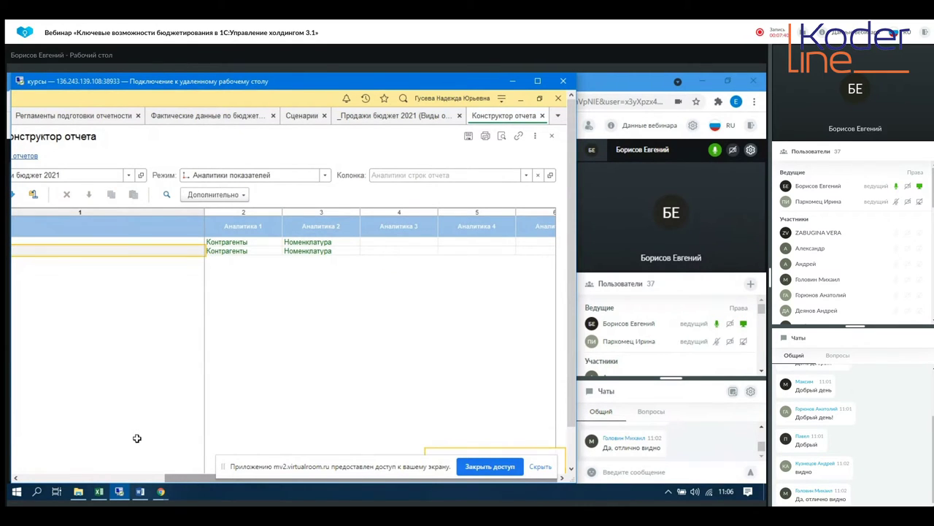
pyautogui.moveTo(174, 477); pyautogui.dragTo(28, 477)
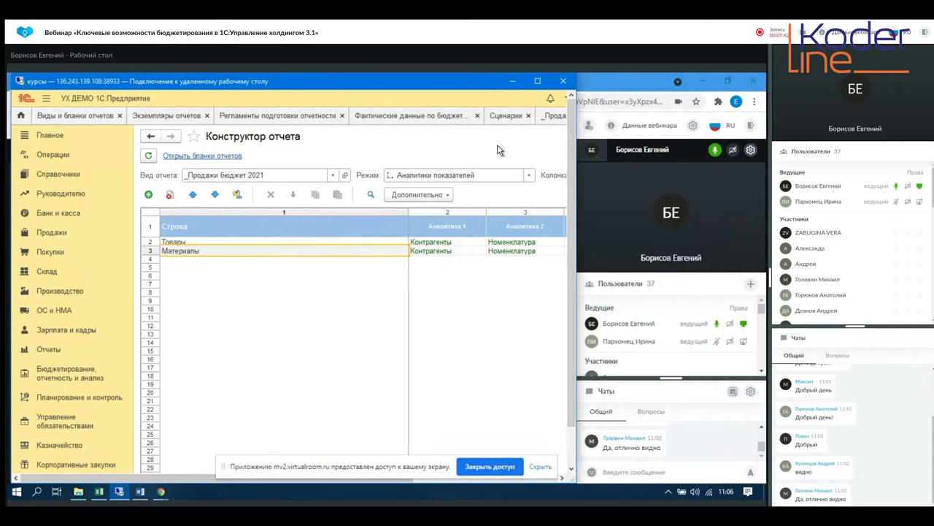
# Switch the constructor to the Формулы расчета показателей mode and go through the Материалы row's indicator cells.
pyautogui.click(503, 176)
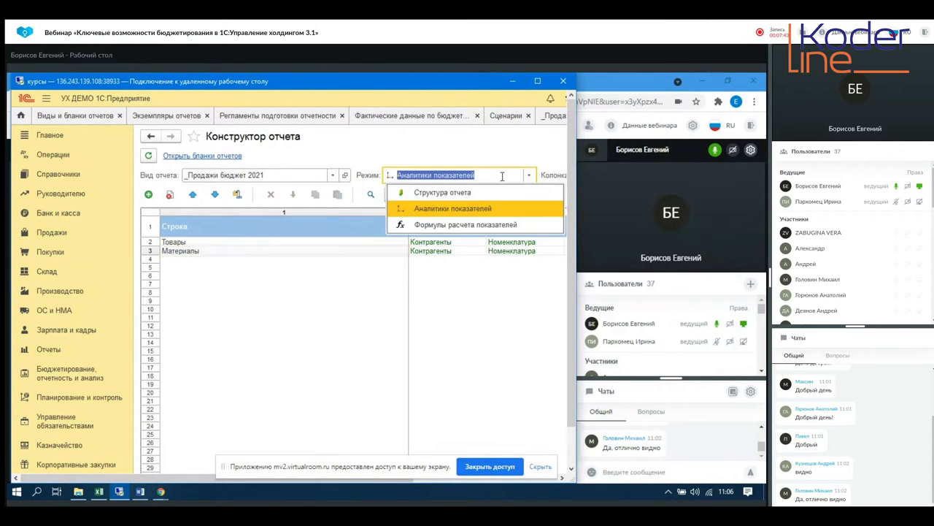
pyautogui.click(511, 234)
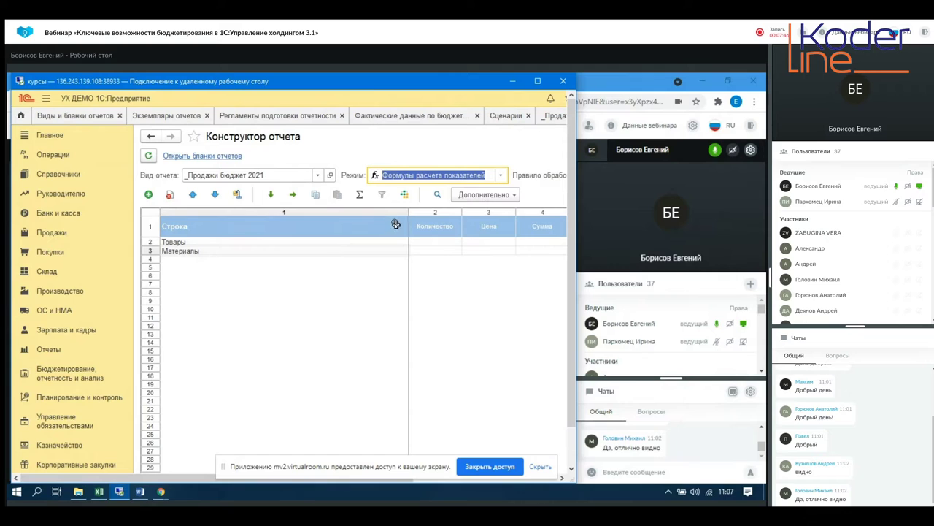
pyautogui.click(441, 242)
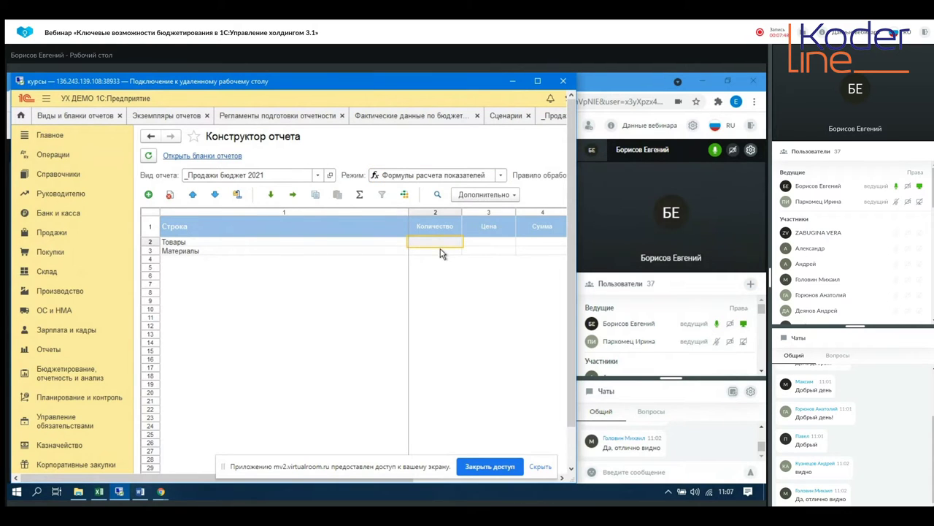
pyautogui.click(439, 251)
pyautogui.press('Right')
pyautogui.press('Right')
pyautogui.press('Right')
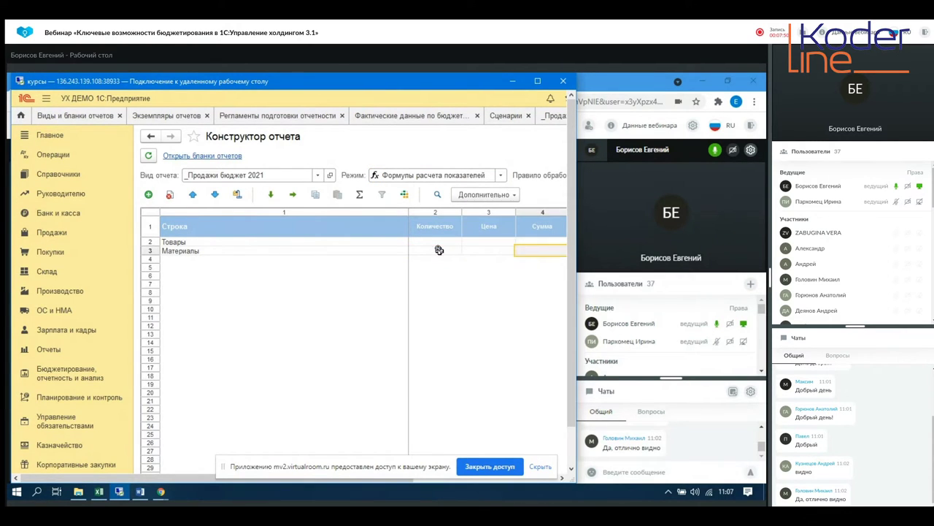
pyautogui.press('Left')
pyautogui.press('Left')
pyautogui.press('Left')
pyautogui.press('Left')
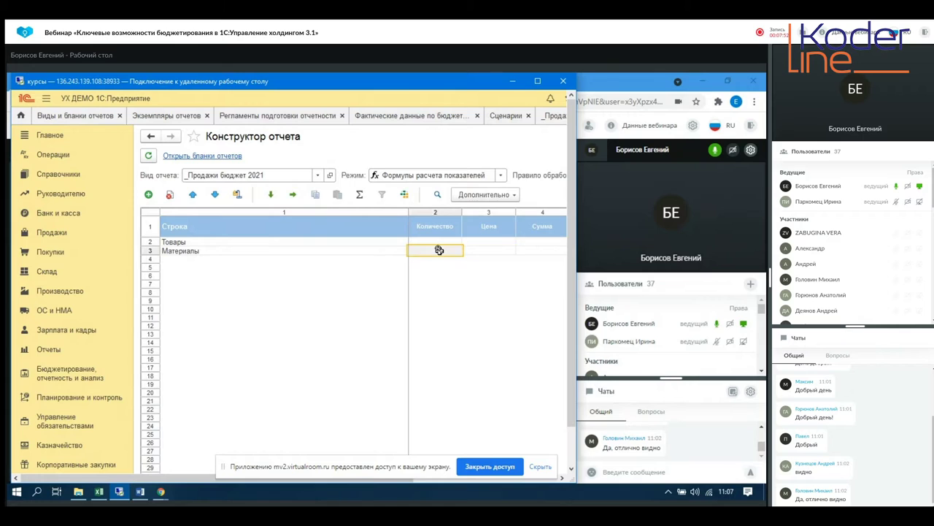
# Define the calculation formula of the Товары row's Сумма indicator as Товары_Количество * Товары_Цена and finish editing it in the maximized window.
pyautogui.press('Up')
pyautogui.press('Up')
pyautogui.press('Right')
pyautogui.press('Right')
pyautogui.press('Right')
pyautogui.press('Down')
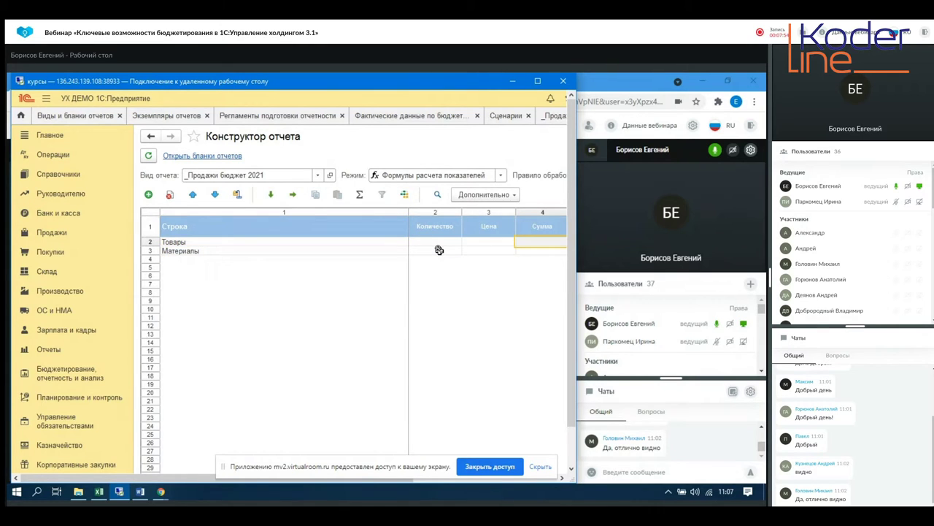
pyautogui.doubleClick(527, 247)
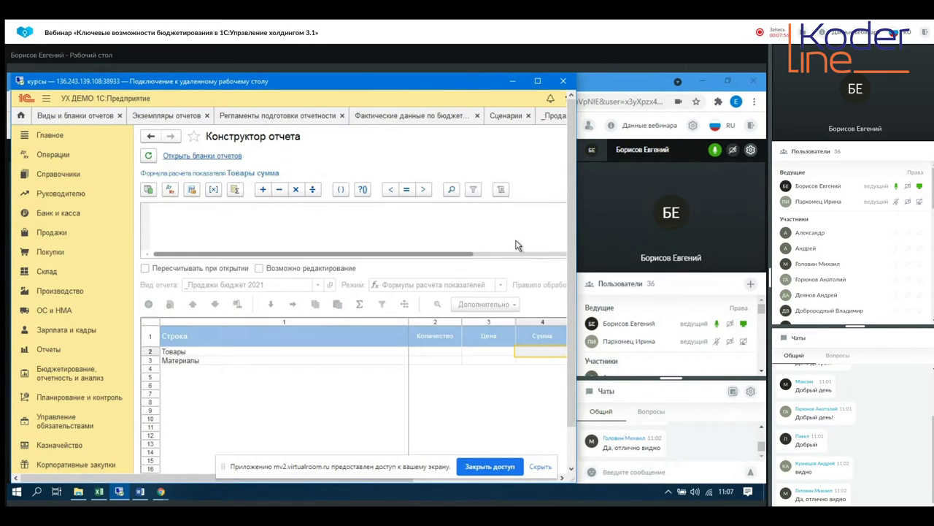
pyautogui.doubleClick(422, 351)
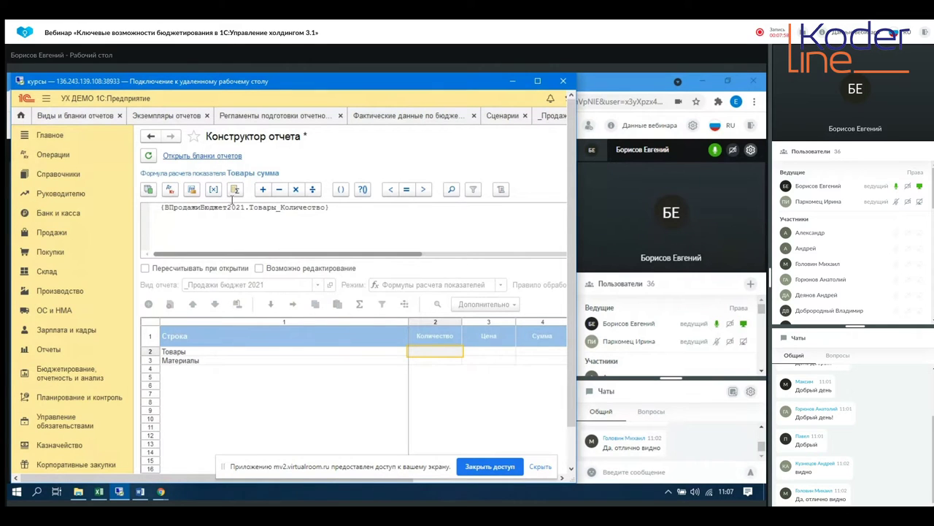
pyautogui.click(297, 191)
pyautogui.doubleClick(486, 351)
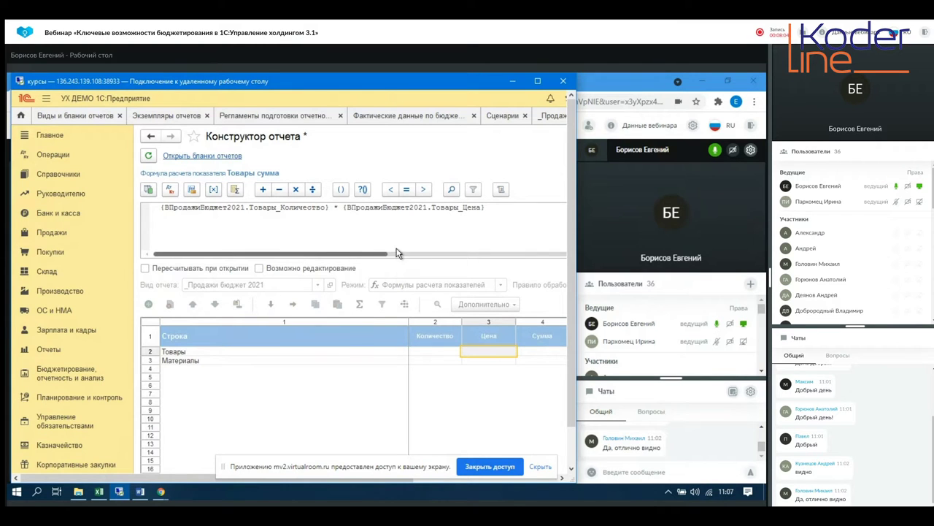
pyautogui.moveTo(397, 253)
pyautogui.mouseDown()
pyautogui.moveTo(437, 253)
pyautogui.moveTo(397, 253)
pyautogui.mouseUp()
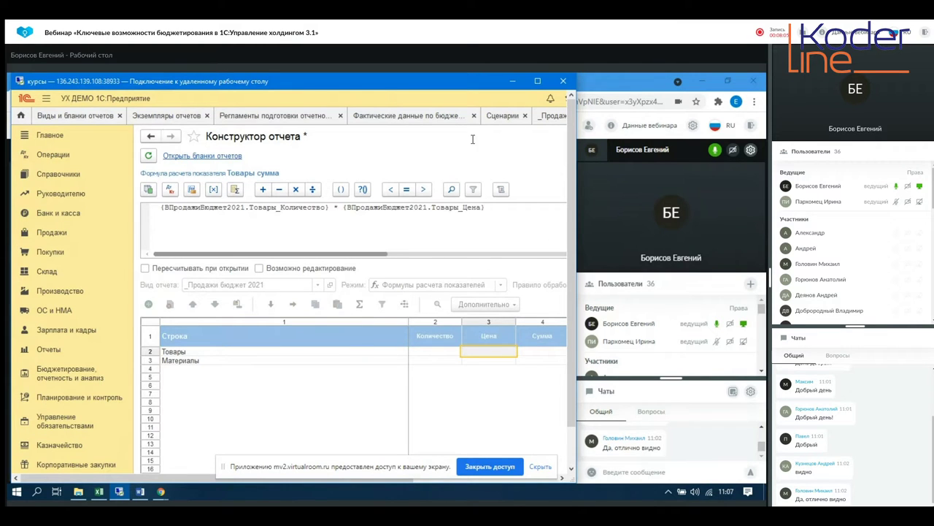
pyautogui.click(537, 81)
pyautogui.click(705, 168)
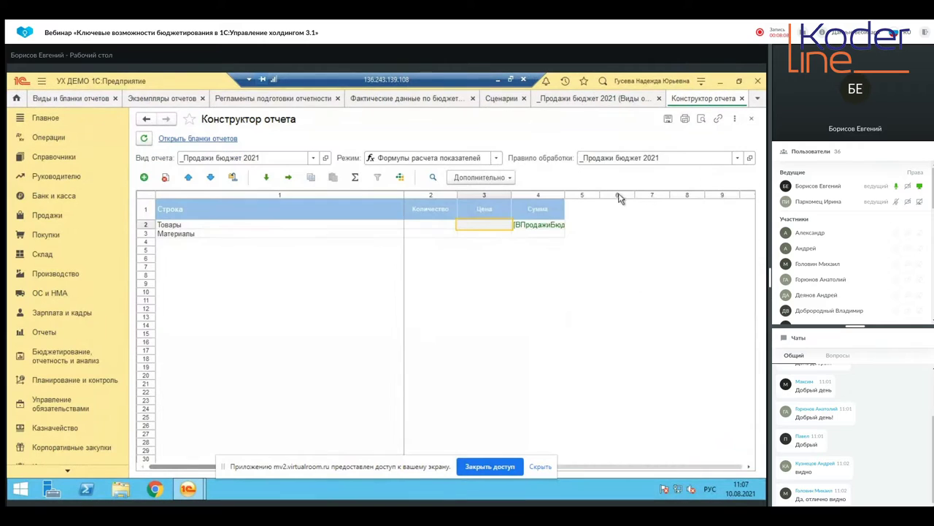
# Define the calculation formula of the Материалы row's Сумма indicator as Материалы_Количество * Материалы_Цена and finish editing it.
pyautogui.click(548, 233)
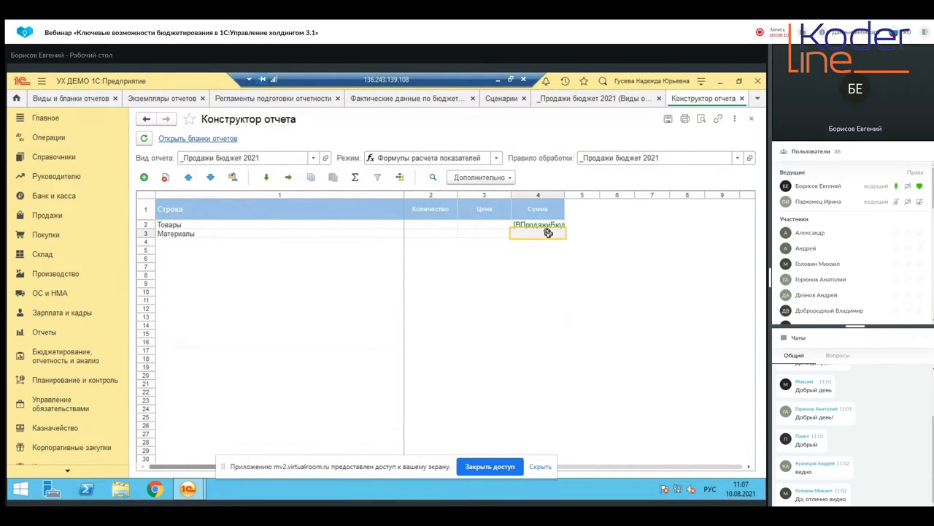
pyautogui.doubleClick(549, 233)
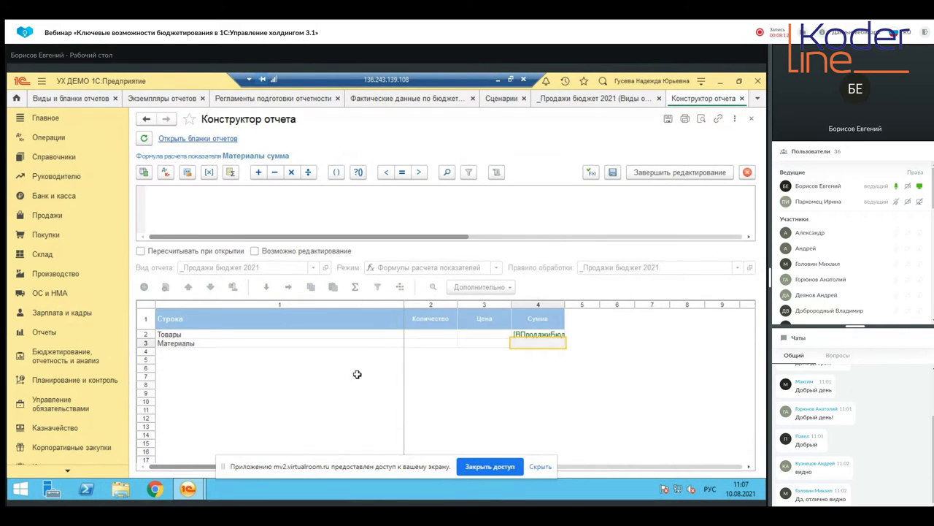
pyautogui.click(430, 343)
pyautogui.click(292, 175)
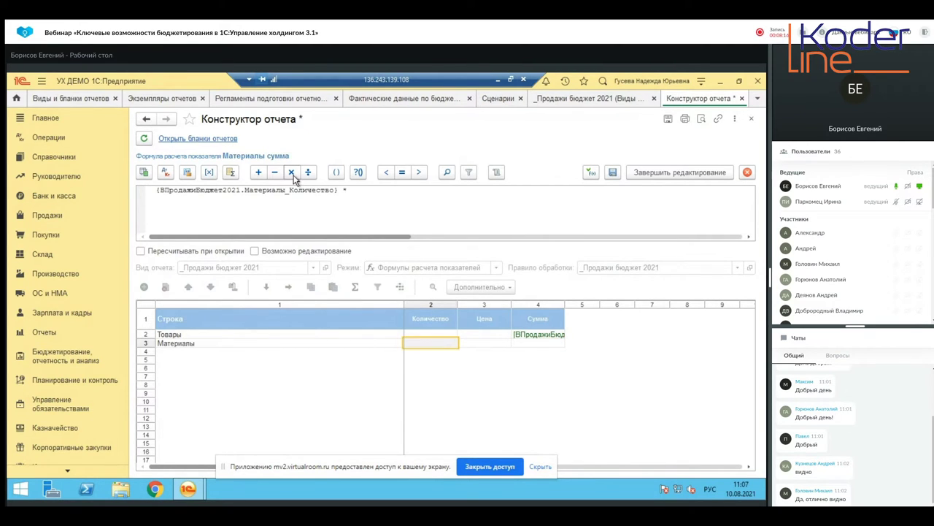
pyautogui.click(472, 342)
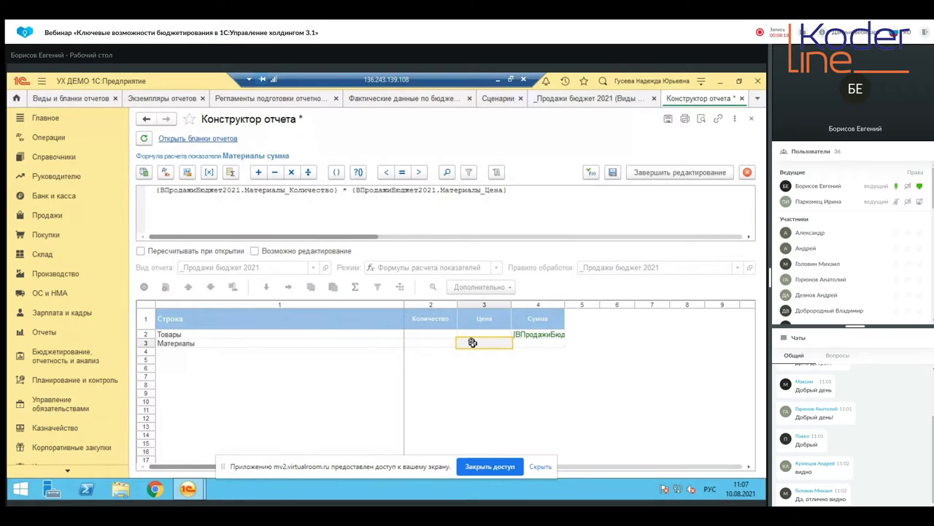
pyautogui.click(680, 173)
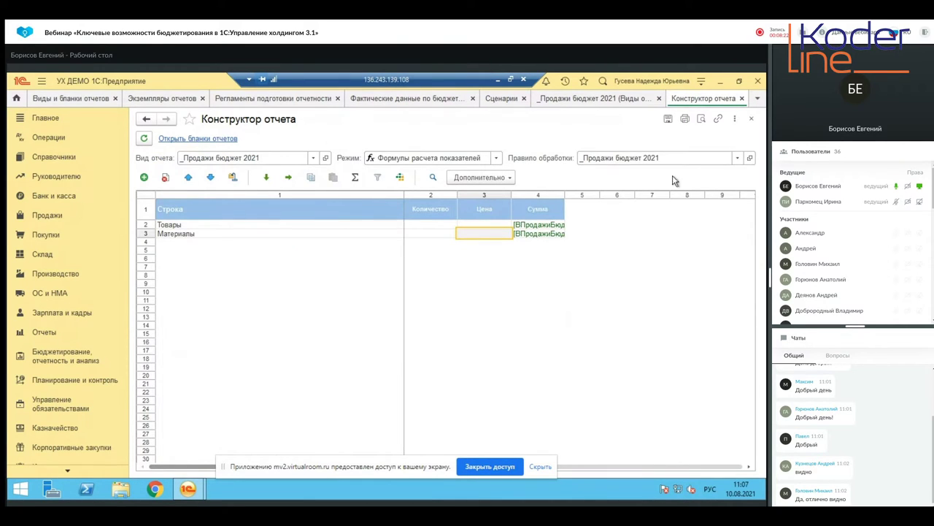
# Open the multi-period form (многопериодный) of the _Продажи бюджет 2021 report type from its report forms.
pyautogui.click(223, 141)
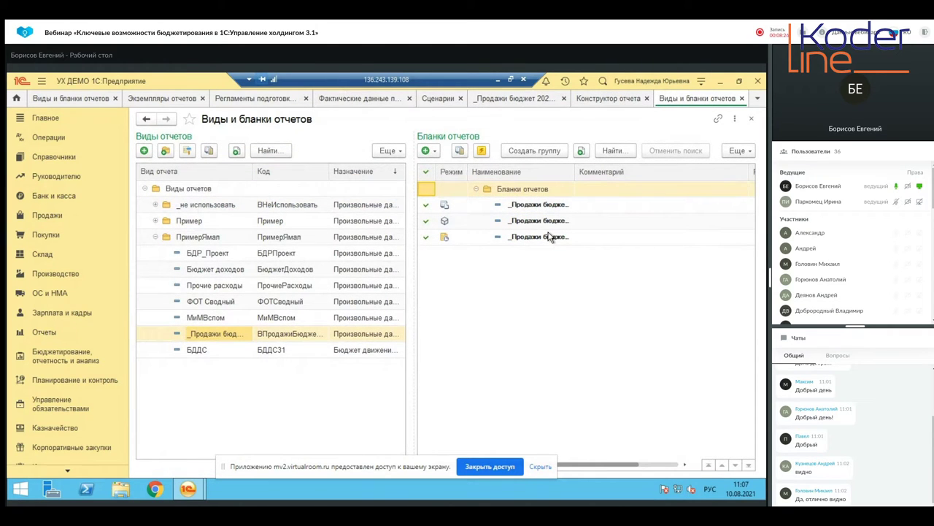
pyautogui.click(551, 239)
pyautogui.doubleClick(548, 235)
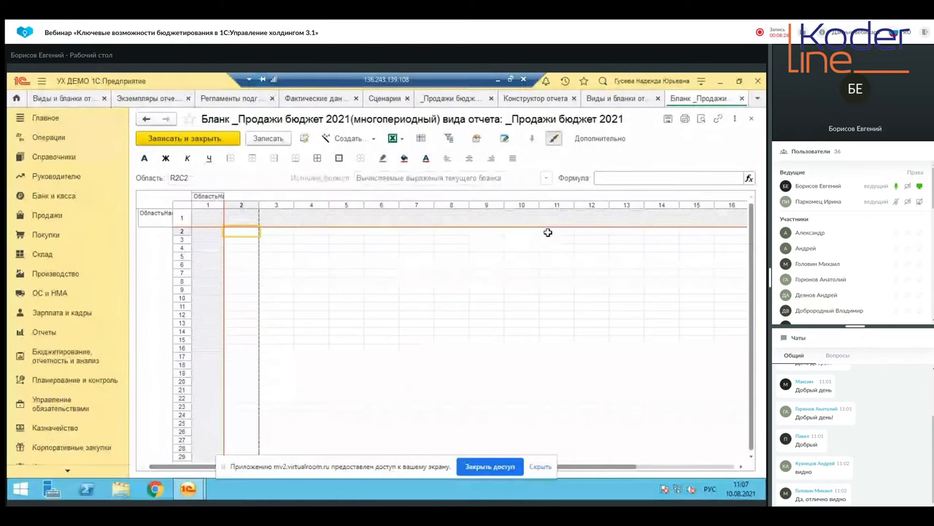
# Generate the form layout with all rows and indicators and the Иерархия field arrangement, and examine the Контрагенты and Номенклатура rows under Товары.
pyautogui.click(350, 138)
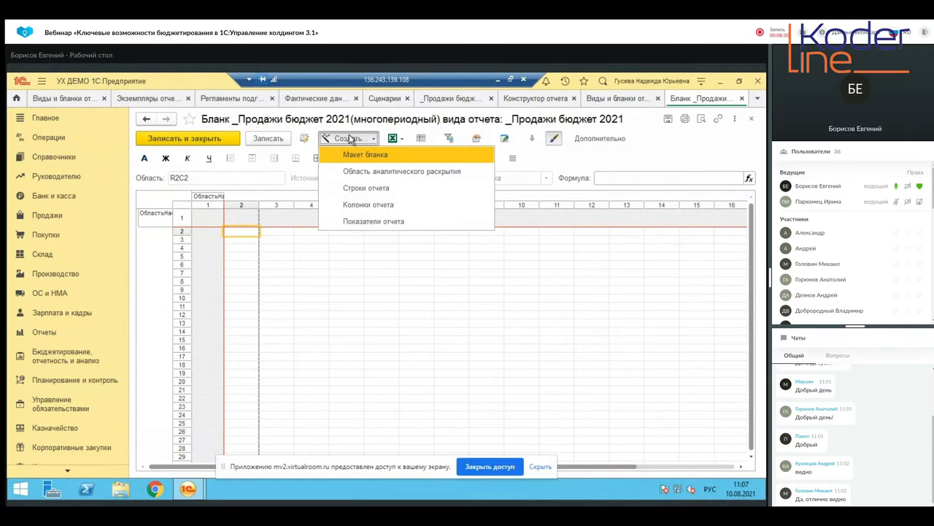
pyautogui.click(365, 154)
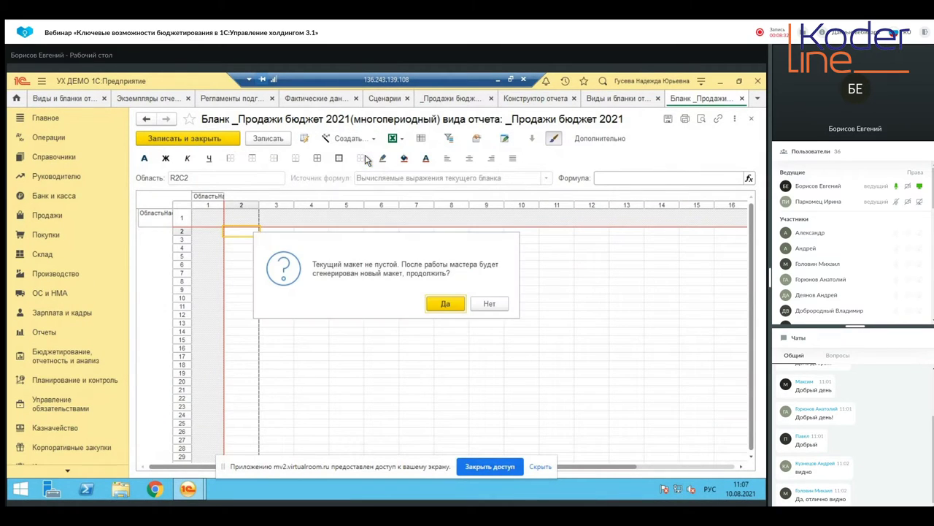
pyautogui.click(448, 303)
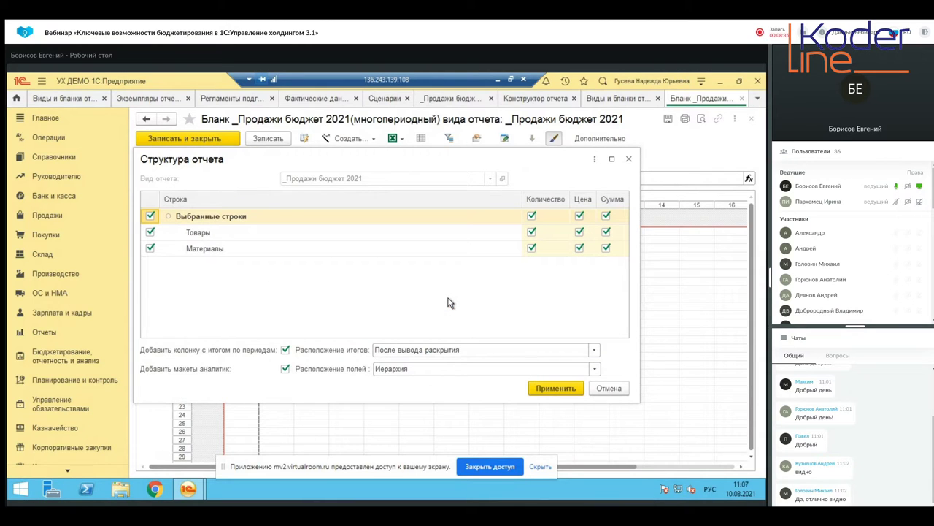
pyautogui.click(482, 370)
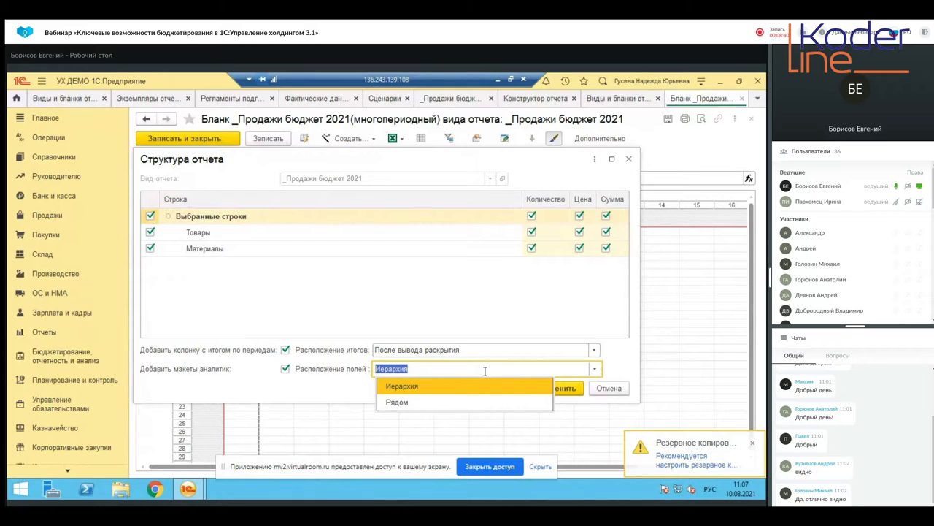
pyautogui.click(583, 390)
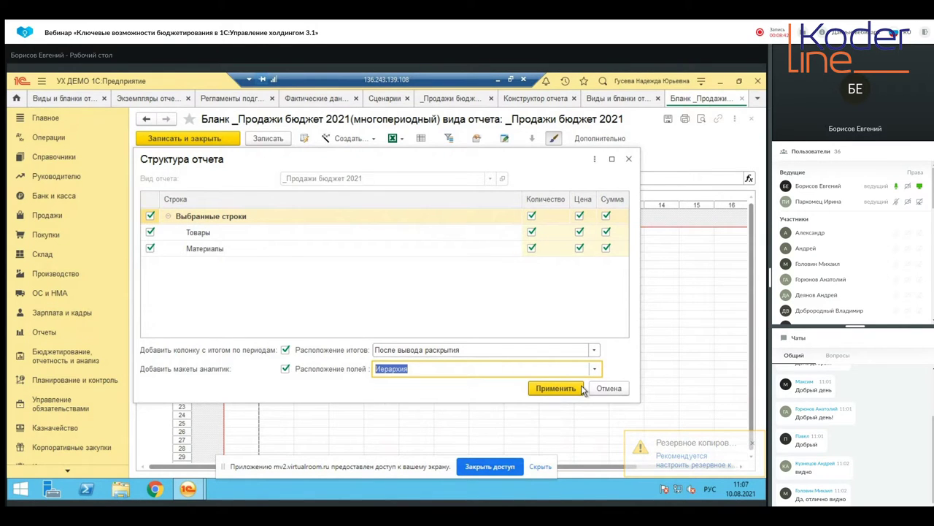
pyautogui.click(582, 389)
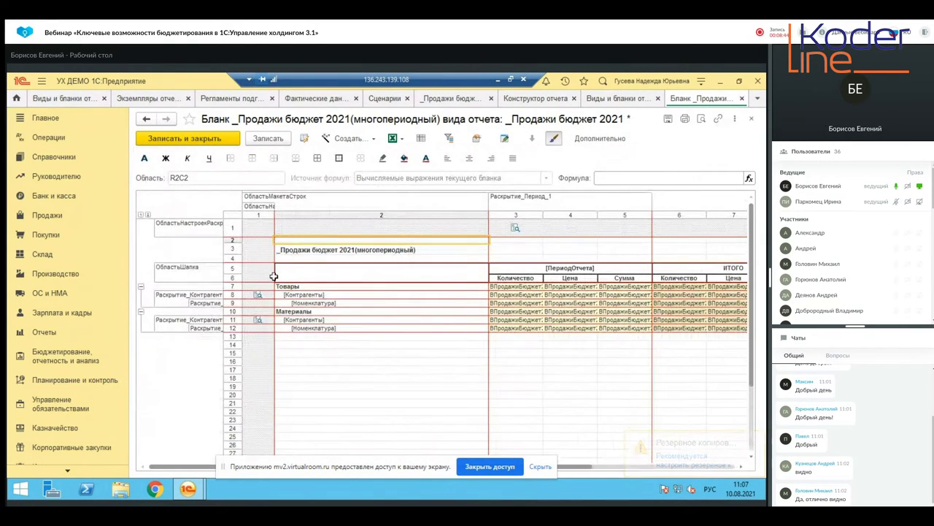
pyautogui.click(282, 293)
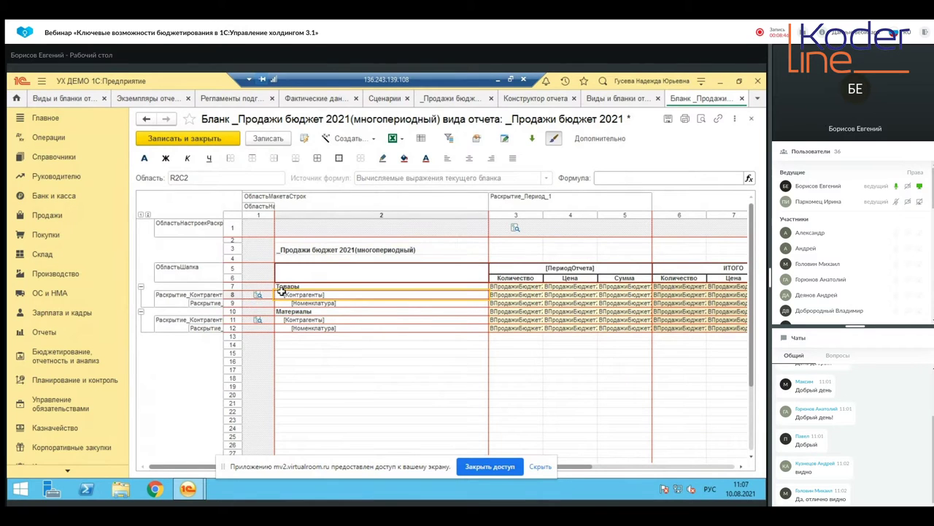
pyautogui.click(289, 303)
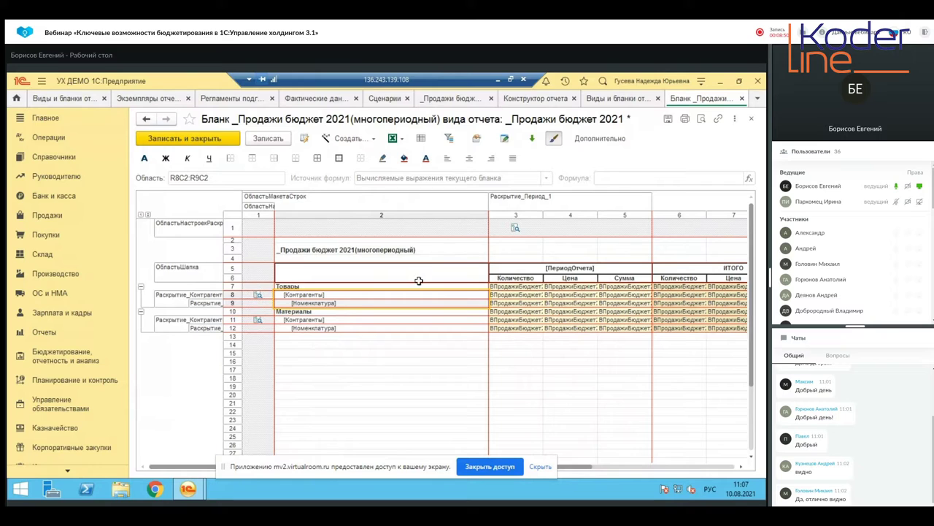
# Regenerate the form layout, replacing the existing one, with the analytics field arrangement set to Рядом.
pyautogui.click(344, 138)
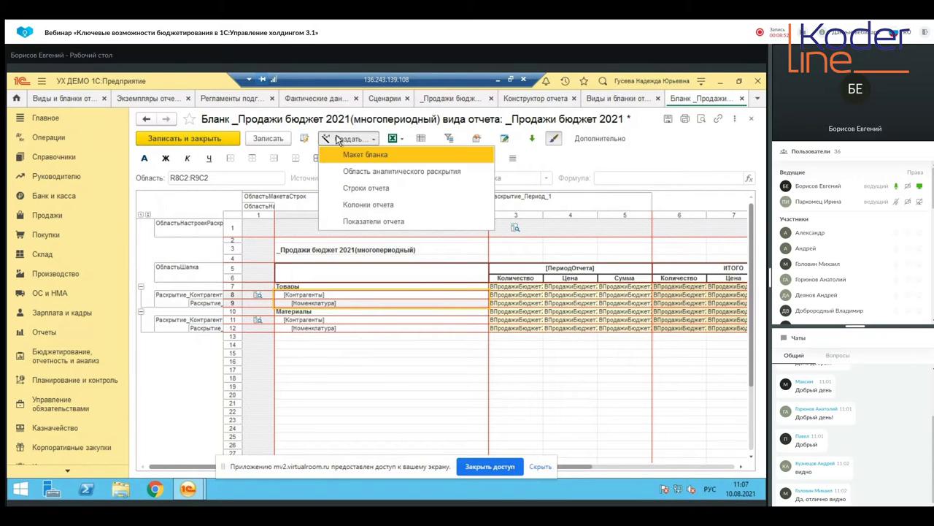
pyautogui.click(354, 155)
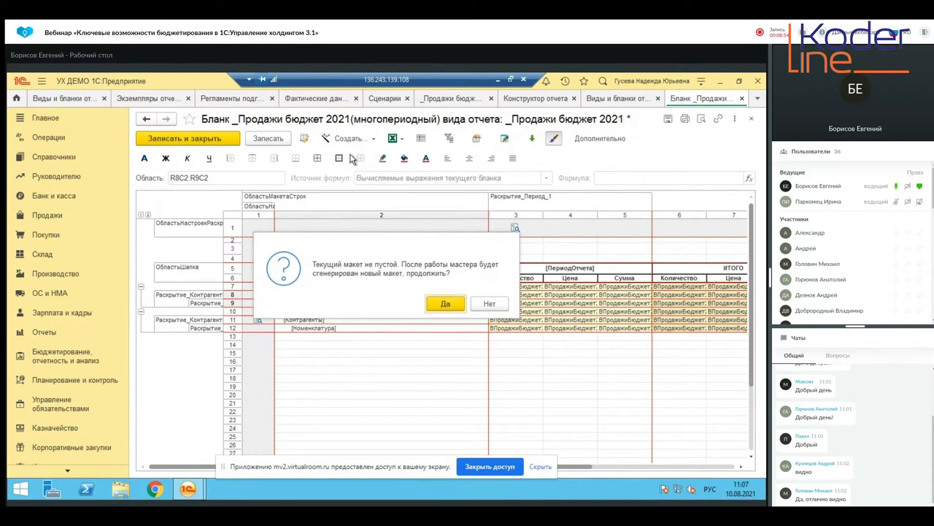
pyautogui.click(442, 306)
pyautogui.click(558, 368)
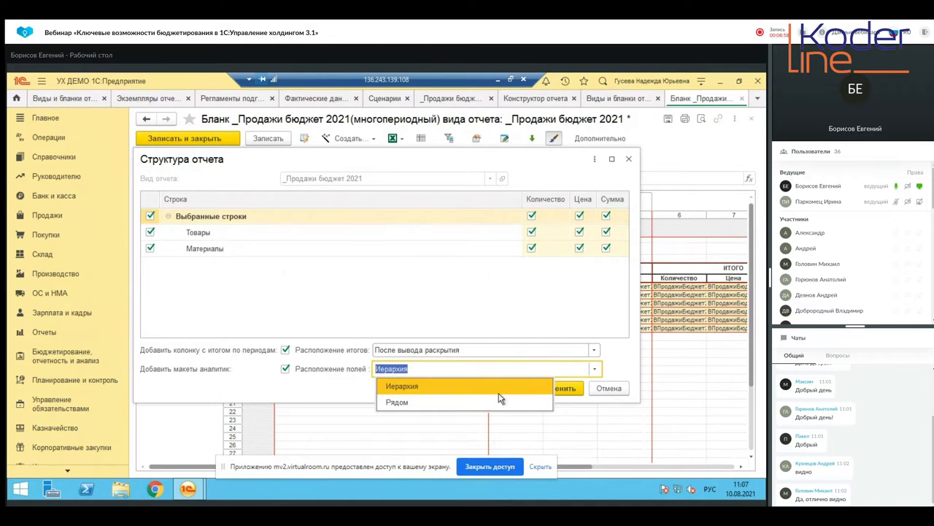
pyautogui.click(495, 402)
pyautogui.click(532, 390)
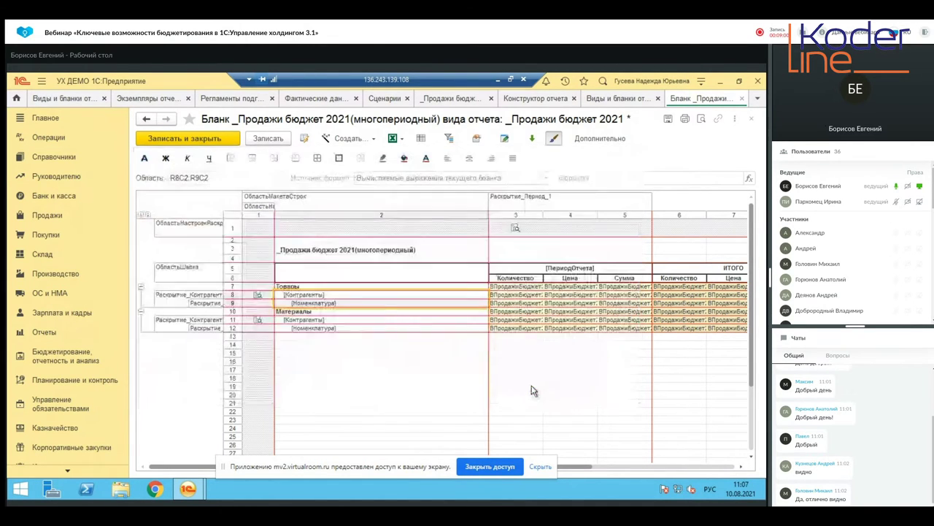
# Shorten the analytics column headings to Контрагенты and Номенклатура by removing the _Наименование suffix, and save and close the form.
pyautogui.click(448, 271)
pyautogui.doubleClick(448, 272)
pyautogui.moveTo(462, 267); pyautogui.dragTo(418, 273)
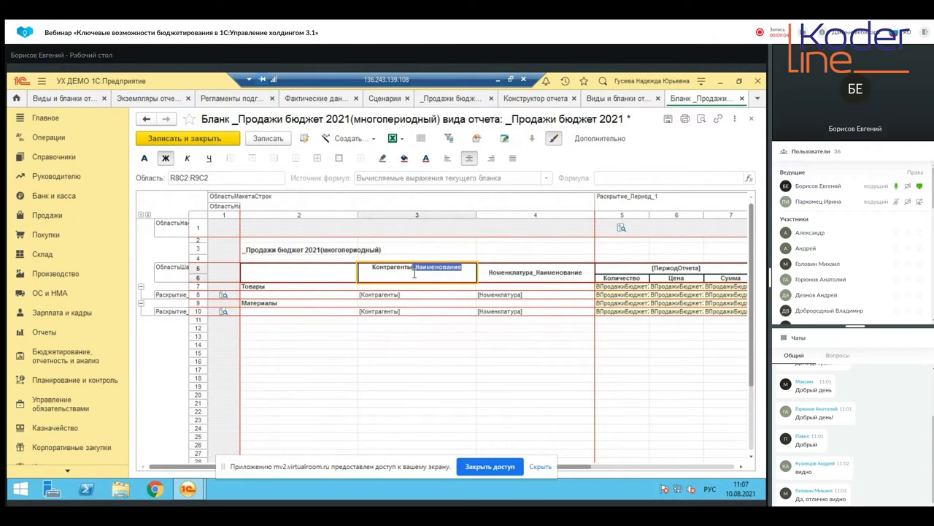
pyautogui.press('Delete')
pyautogui.press('Tab')
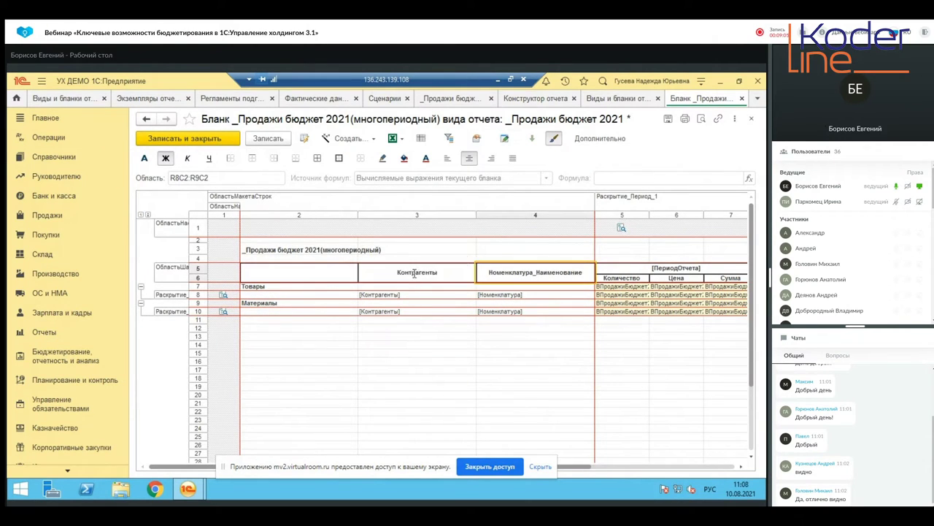
pyautogui.doubleClick(585, 268)
pyautogui.moveTo(585, 269); pyautogui.dragTo(528, 276)
pyautogui.press('Delete')
pyautogui.press('Tab')
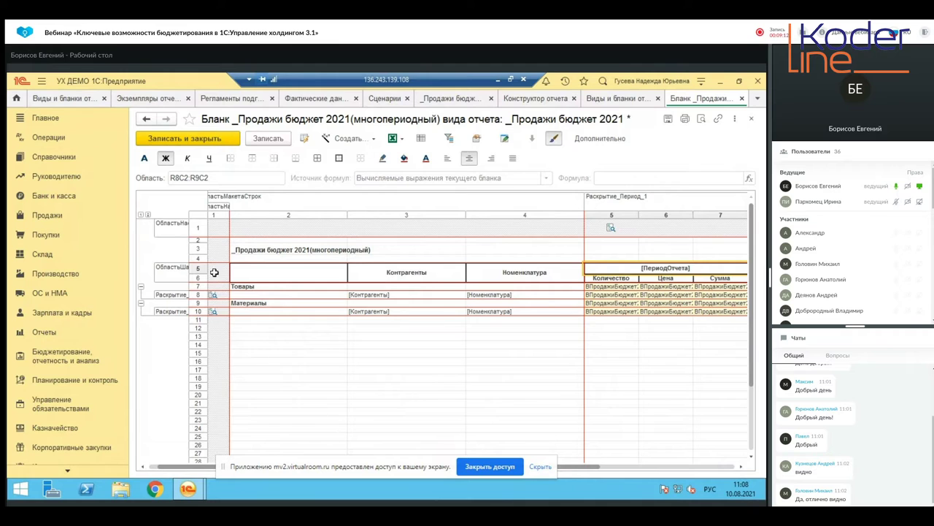
pyautogui.click(211, 139)
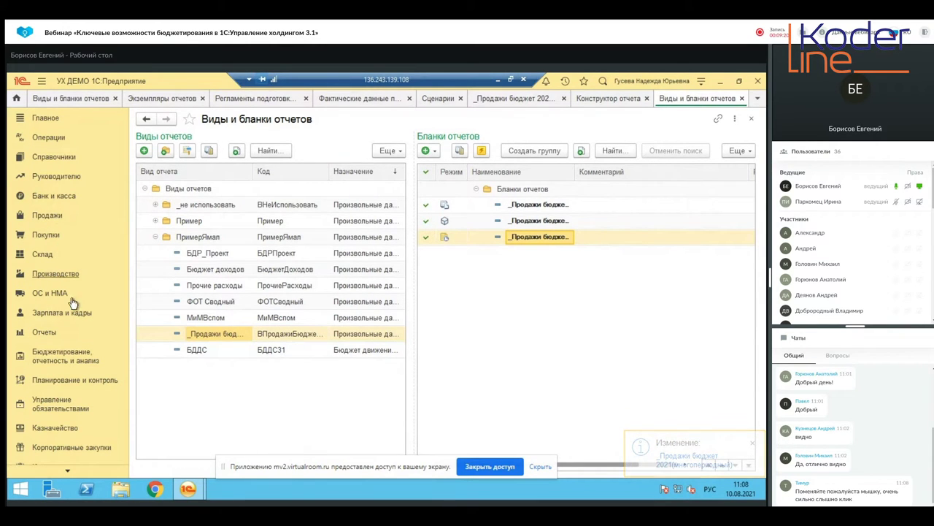
# Go to the report instances (Экземпляры отчетов) in the budgeting section and start creating a new instance.
pyautogui.click(64, 368)
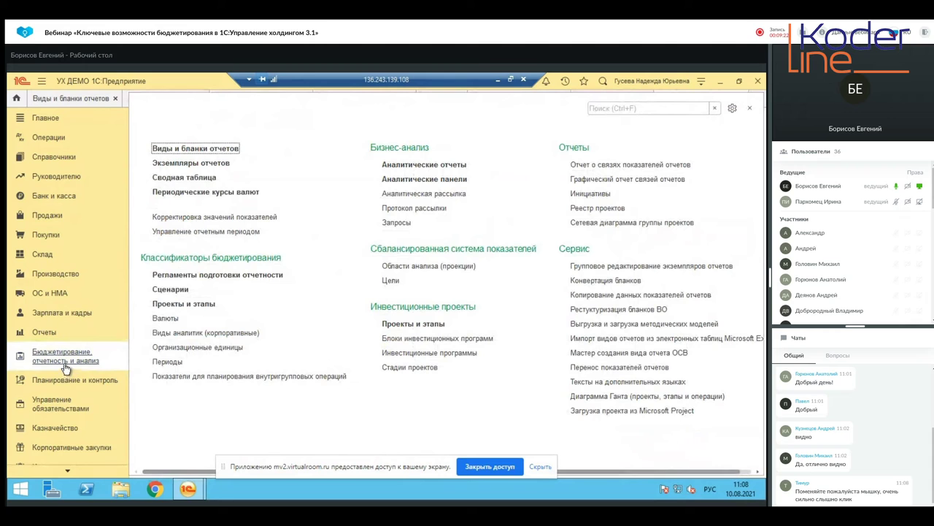
pyautogui.click(186, 164)
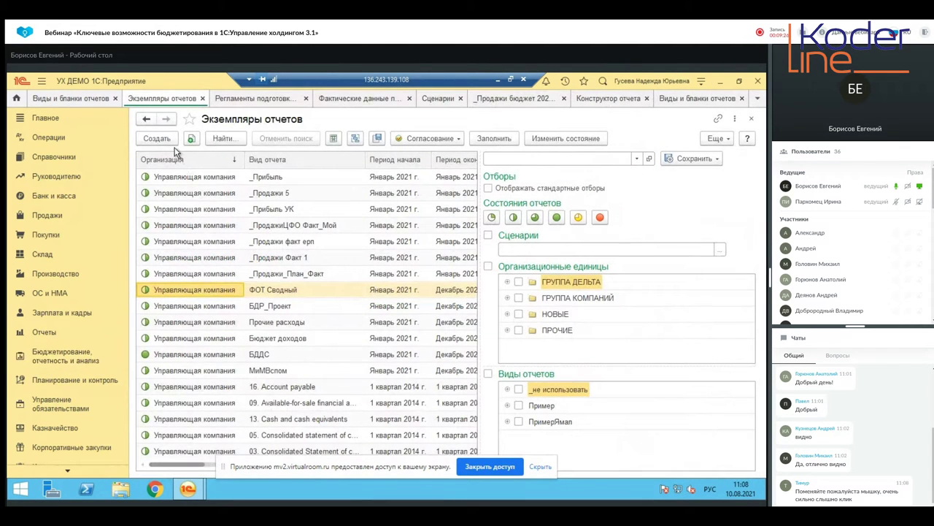
pyautogui.click(169, 140)
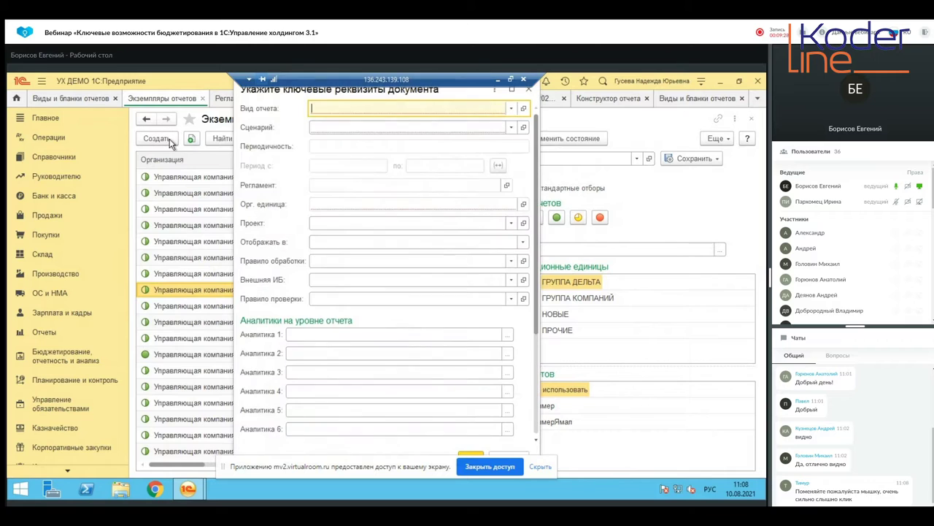
# Look through the Пример group of the report types list for the sales budget report type, and close the list.
pyautogui.click(512, 108)
pyautogui.click(340, 247)
pyautogui.click(64, 232)
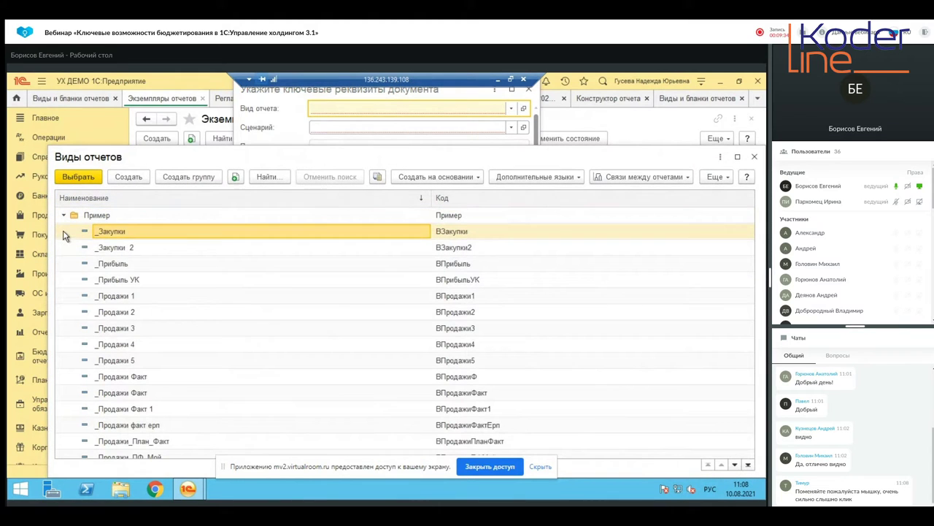
pyautogui.click(138, 441)
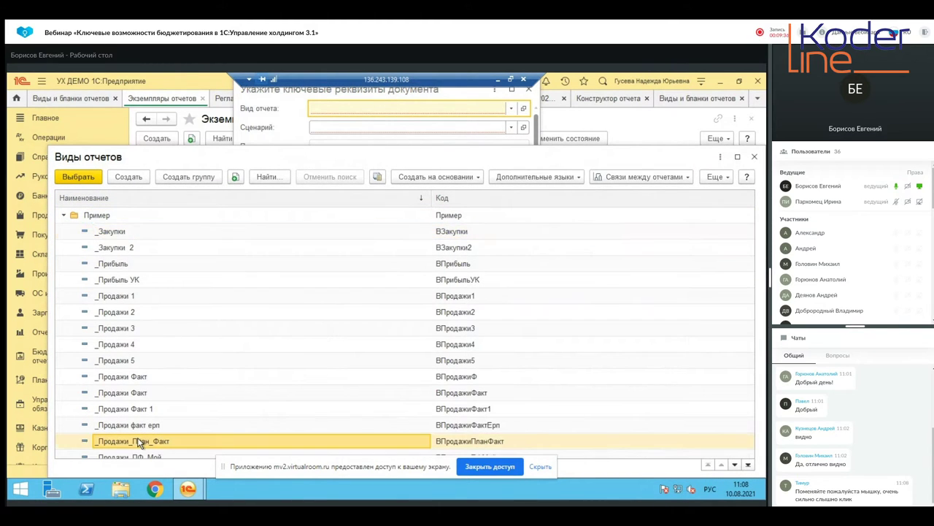
pyautogui.scroll(-4, 139, 442)
pyautogui.click(139, 440)
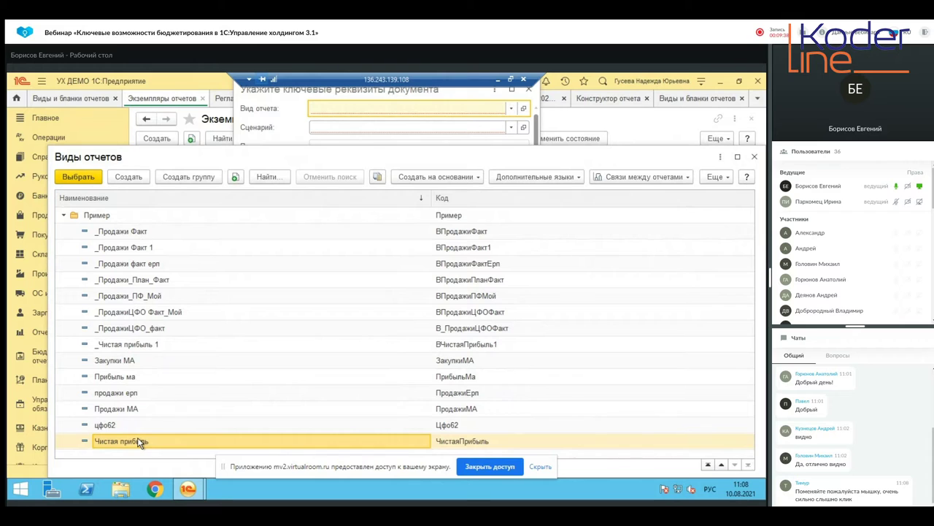
pyautogui.press('Up')
pyautogui.press('Up')
pyautogui.press('Up')
pyautogui.press('Up')
pyautogui.press('Up')
pyautogui.press('Up')
pyautogui.press('Up')
pyautogui.press('Up')
pyautogui.press('Up')
pyautogui.press('Up')
pyautogui.press('Up')
pyautogui.press('Up')
pyautogui.press('Up')
pyautogui.press('Up')
pyautogui.press('Up')
pyautogui.press('Up')
pyautogui.press('Up')
pyautogui.press('Up')
pyautogui.press('Up')
pyautogui.press('Up')
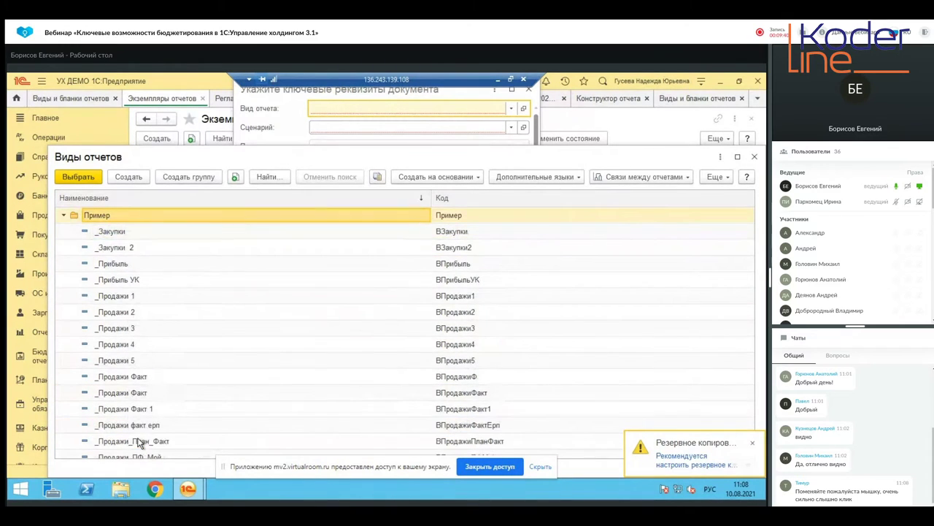
pyautogui.click(64, 215)
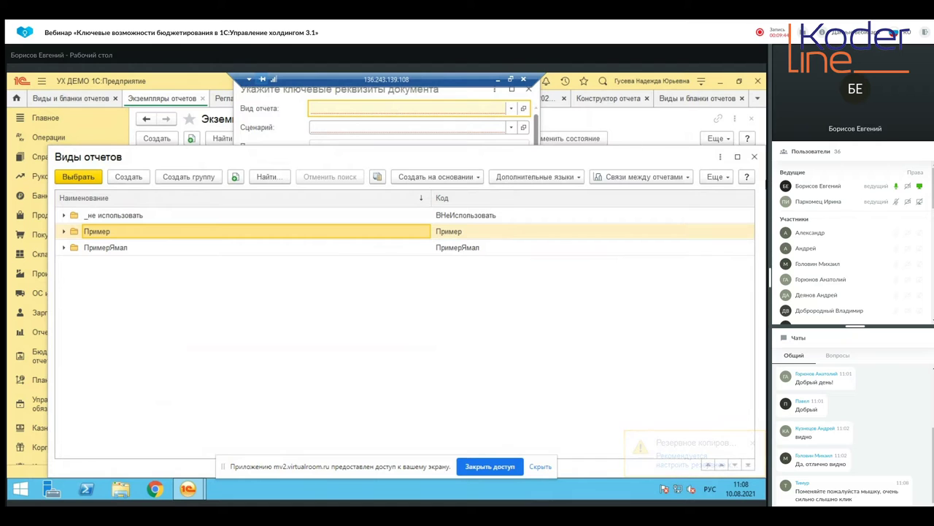
pyautogui.click(755, 157)
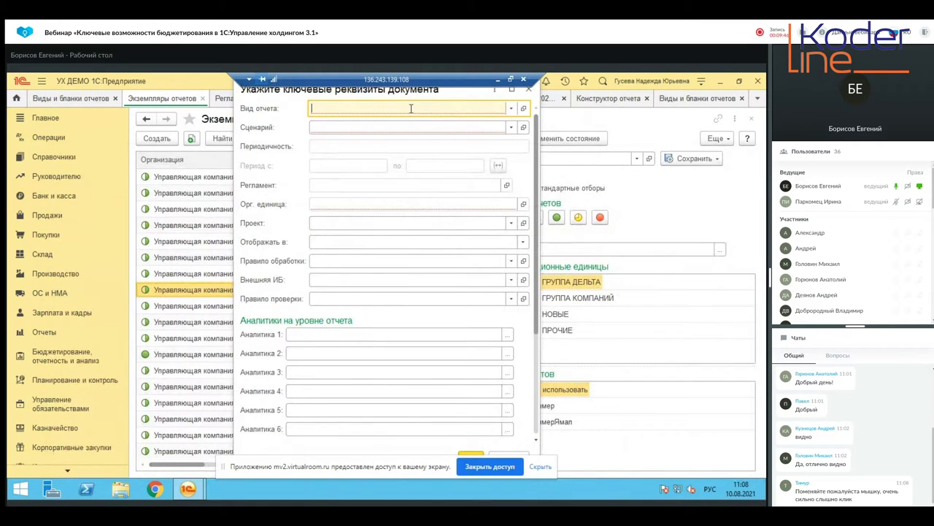
pyautogui.write('продажи ')
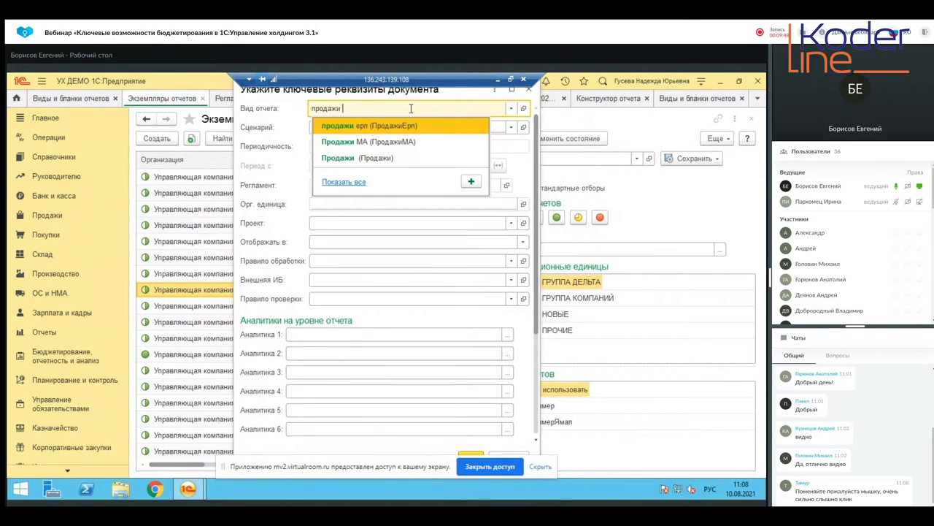
pyautogui.write('бюд')
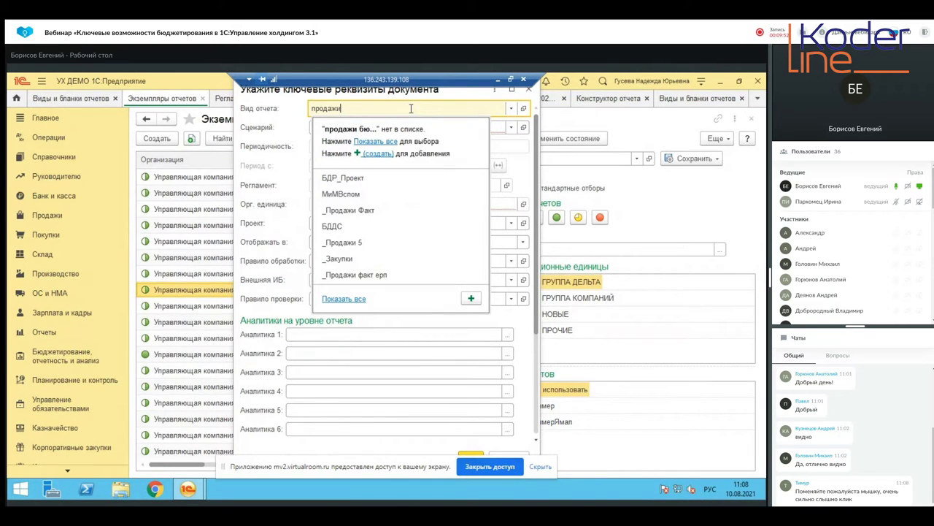
pyautogui.press('BackSpace')
pyautogui.press('BackSpace')
pyautogui.press('BackSpace')
pyautogui.press('BackSpace')
pyautogui.press('BackSpace')
pyautogui.press('BackSpace')
pyautogui.press('BackSpace')
pyautogui.press('Escape')
pyautogui.press('Escape')
# Check the sales budget report type's name on its card and in Виды и бланки отчетов, and return to the new report instance.
pyautogui.click(516, 99)
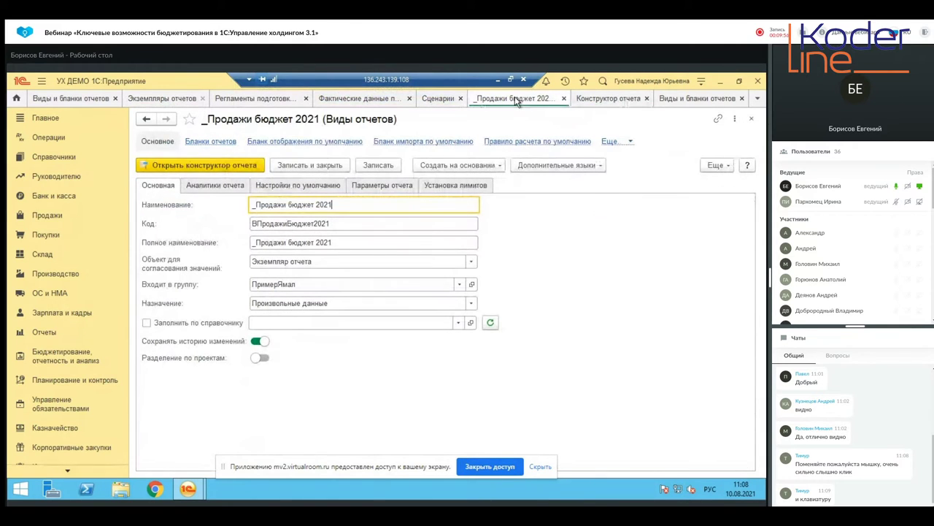
pyautogui.click(706, 100)
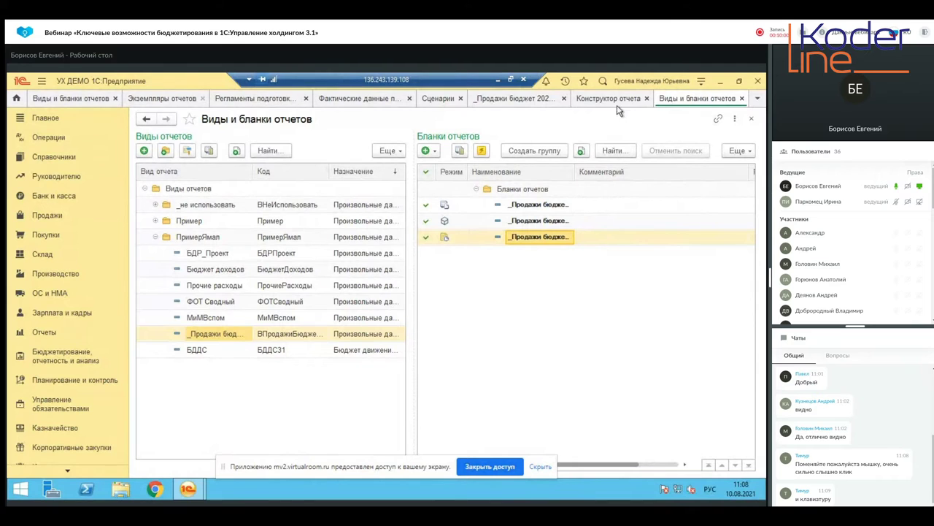
pyautogui.click(45, 356)
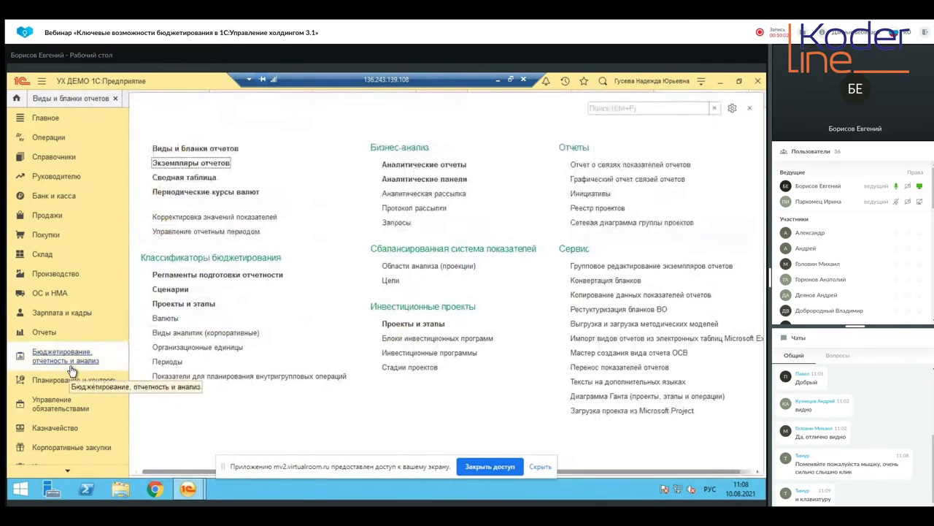
pyautogui.click(209, 162)
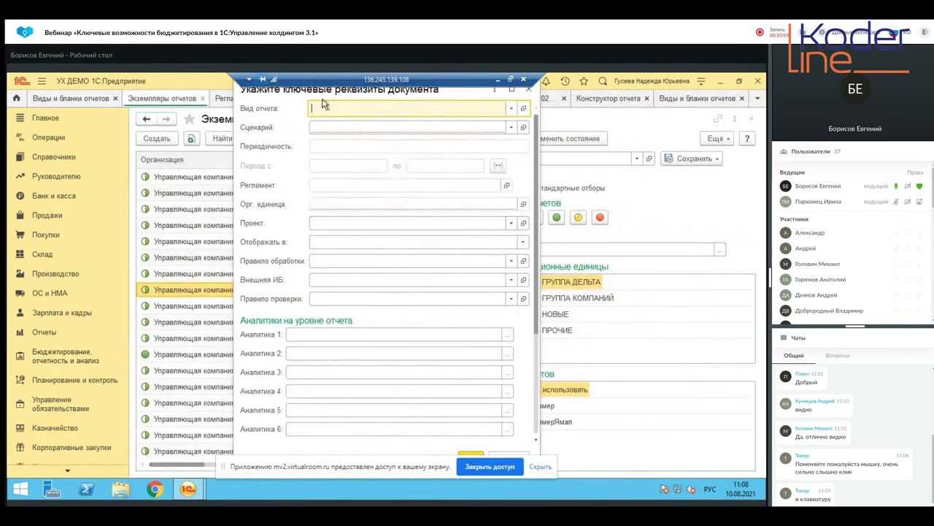
# Choose the report type _Продажи бюджет 2021 and the scenario Годовой for the new report instance.
pyautogui.write('_')
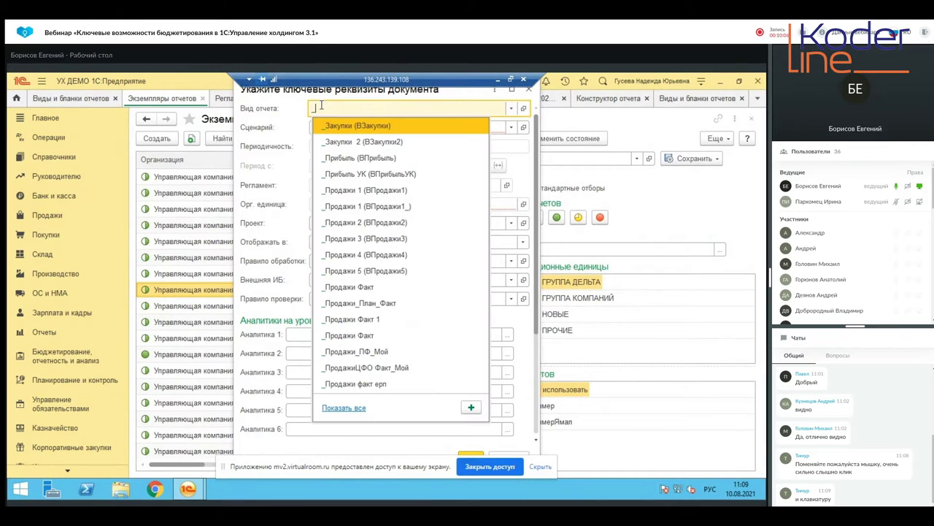
pyautogui.write('Про')
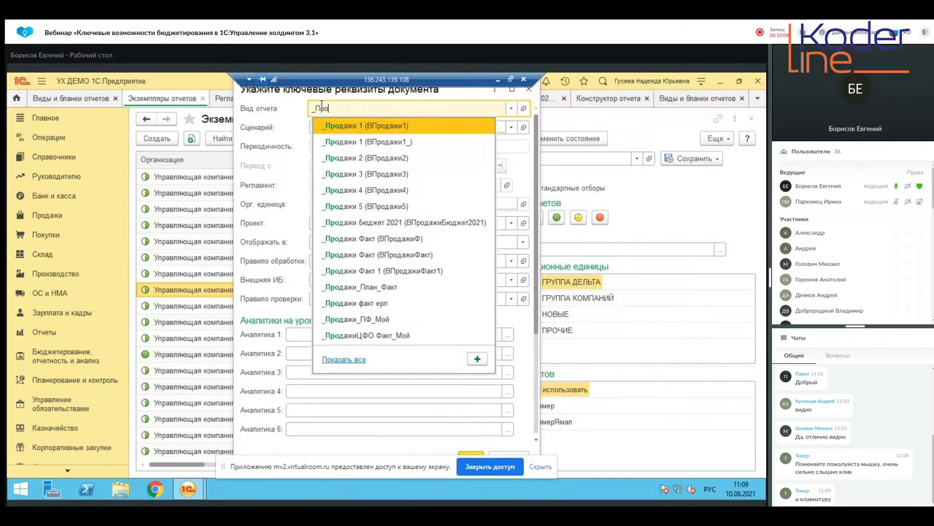
pyautogui.click(401, 226)
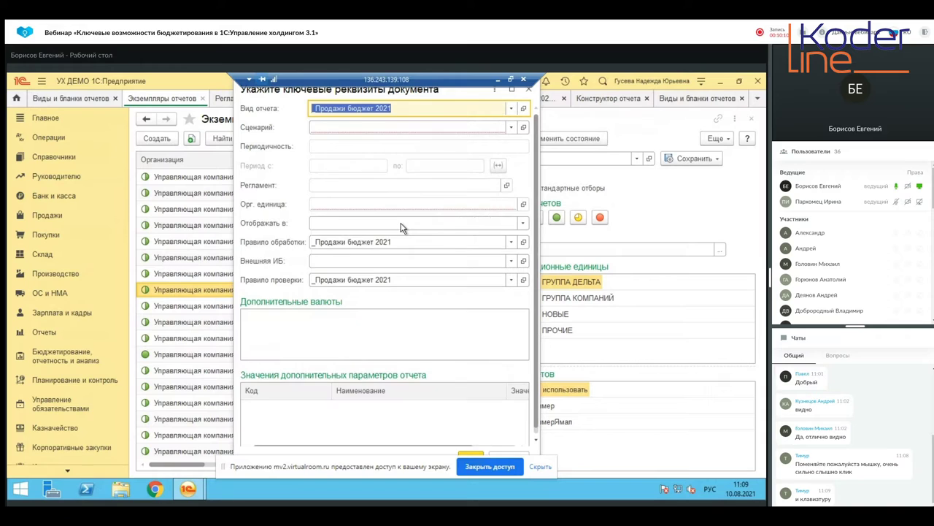
pyautogui.click(445, 126)
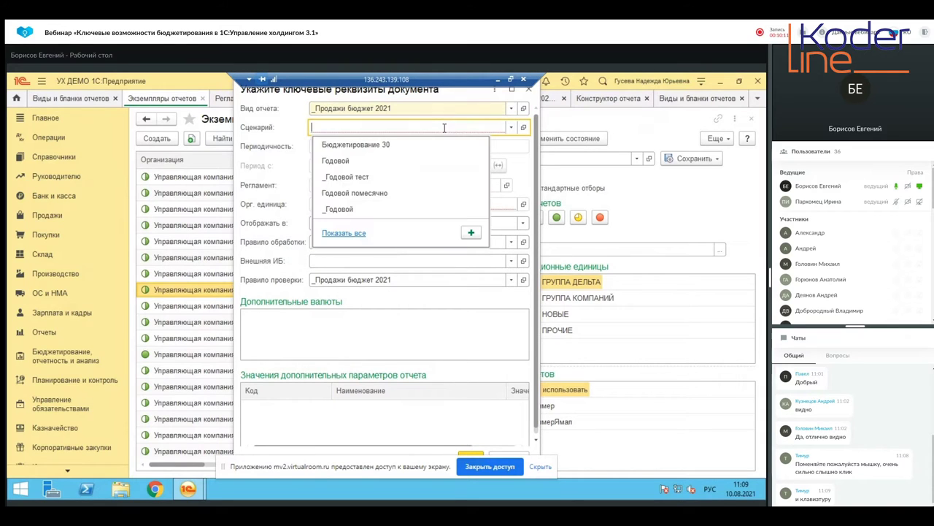
pyautogui.click(385, 162)
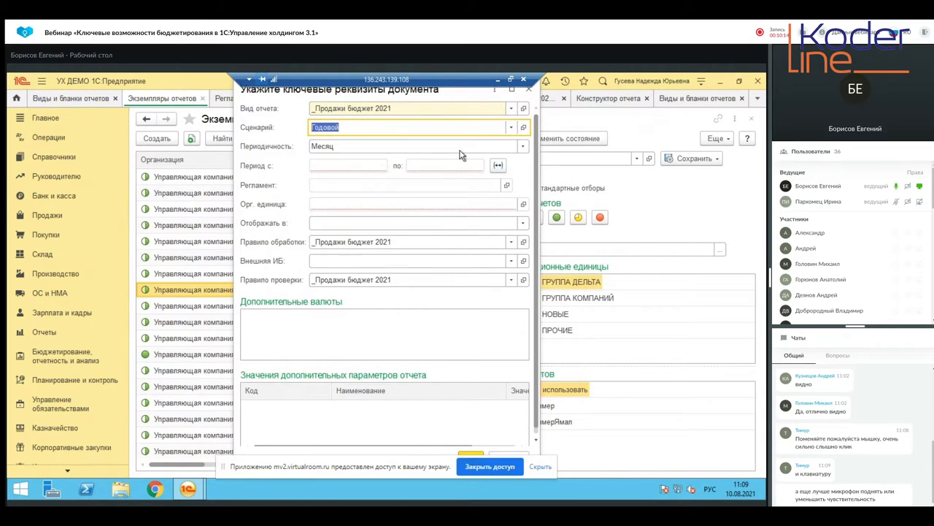
# Set the instance period to January–December 2021 and the organizational unit to Бухгалтерия УК, and create the report instance.
pyautogui.click(496, 166)
pyautogui.click(517, 353)
pyautogui.click(562, 410)
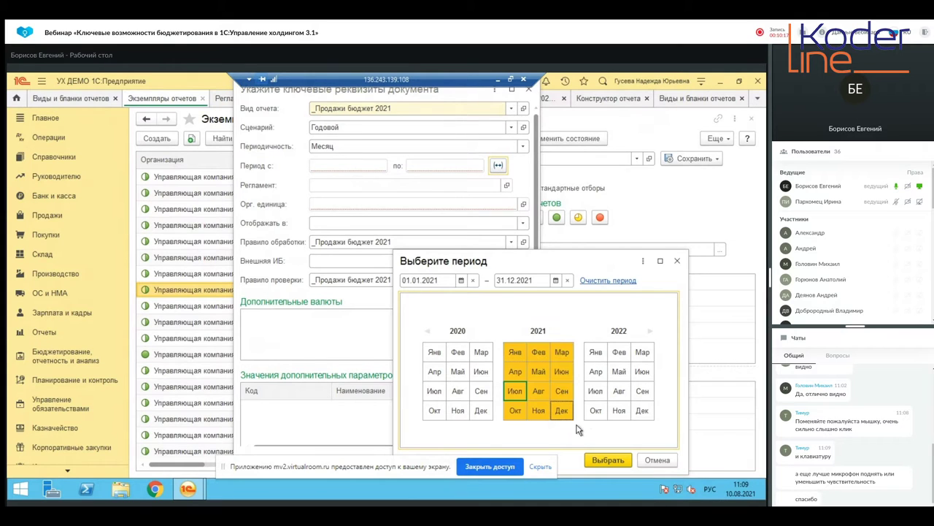
pyautogui.click(623, 458)
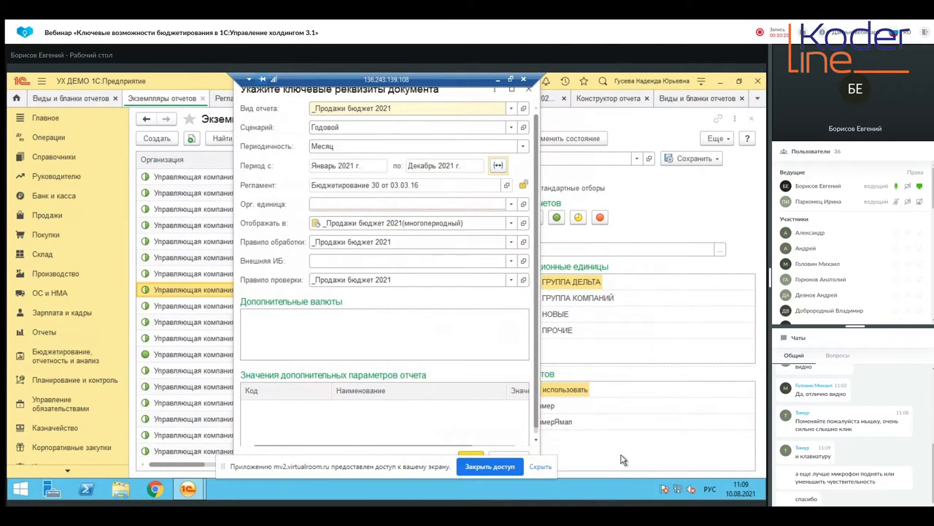
pyautogui.click(510, 205)
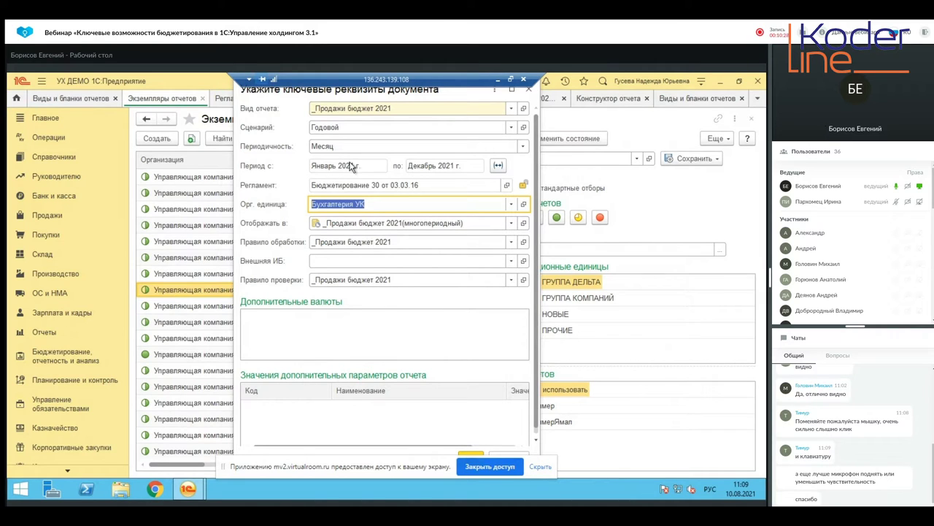
pyautogui.click(461, 452)
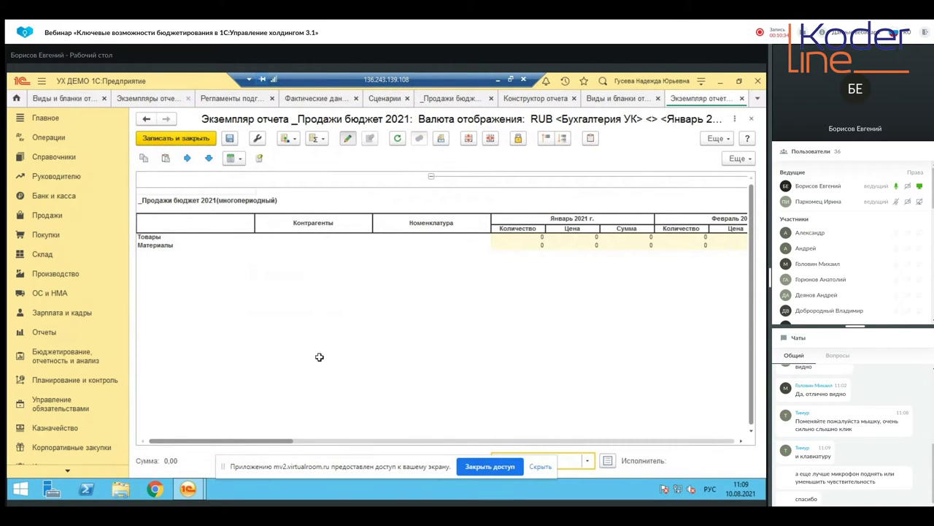
# Examine the Товары and Материалы rows and the January 2021 indicator cells of the multi-period form.
pyautogui.click(652, 236)
pyautogui.click(551, 237)
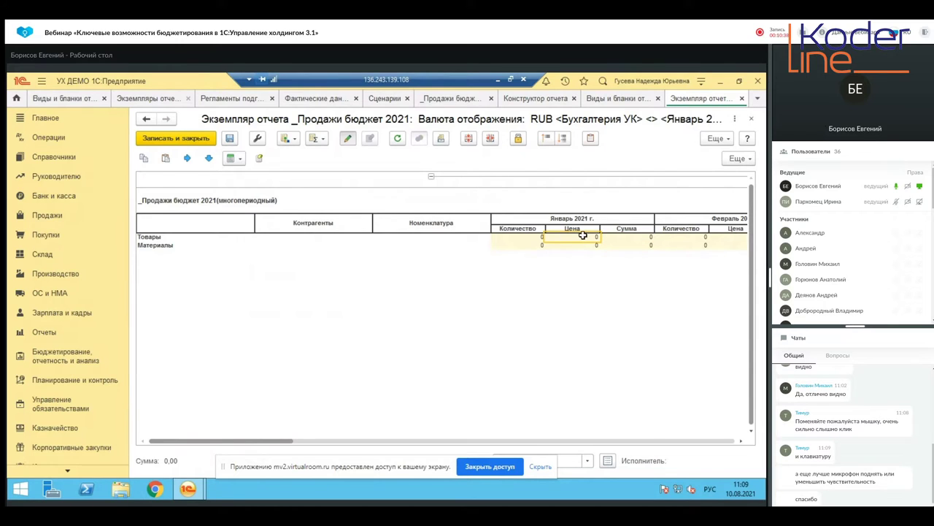
pyautogui.click(147, 237)
pyautogui.click(147, 245)
pyautogui.moveTo(244, 441); pyautogui.dragTo(225, 462)
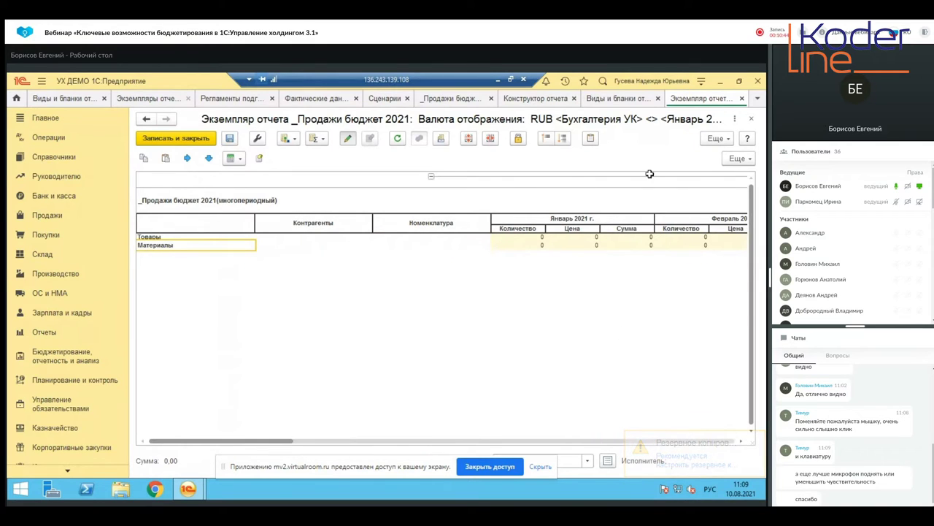
# Open the breakdown of the January 2021 Товары quantity and add Клиент 1 with Товары для продажи 1 and quantity 10.
pyautogui.doubleClick(532, 236)
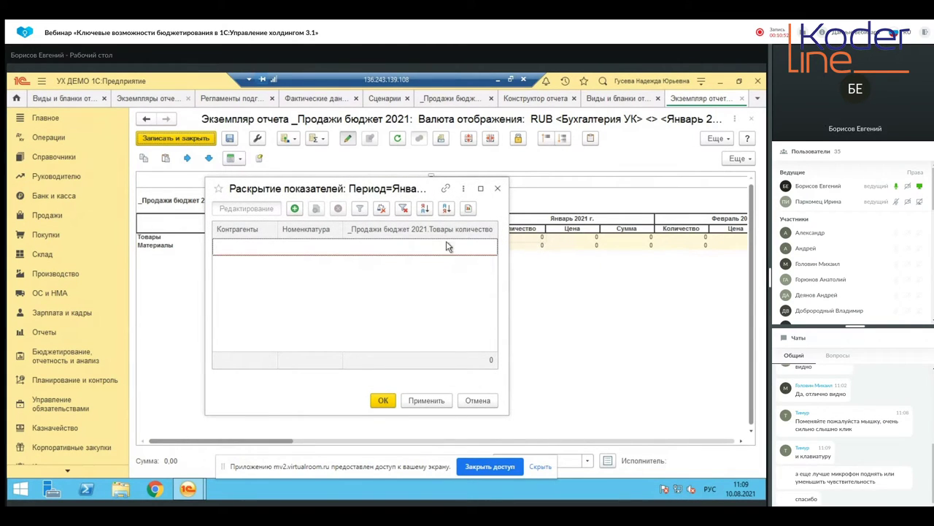
pyautogui.click(295, 209)
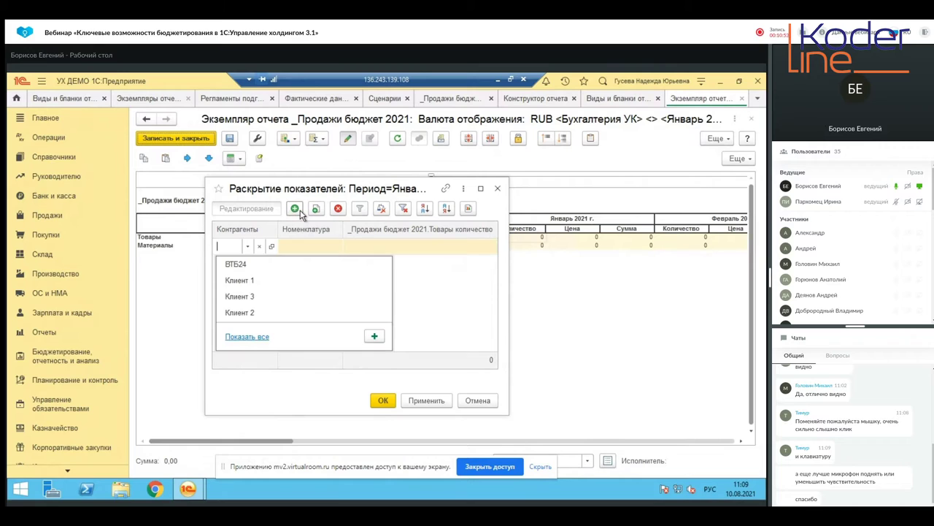
pyautogui.click(265, 285)
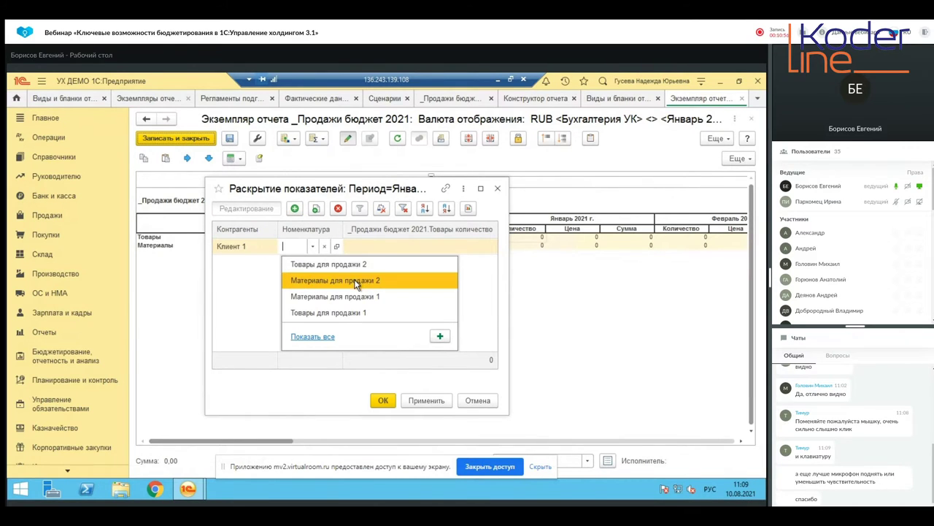
pyautogui.click(347, 314)
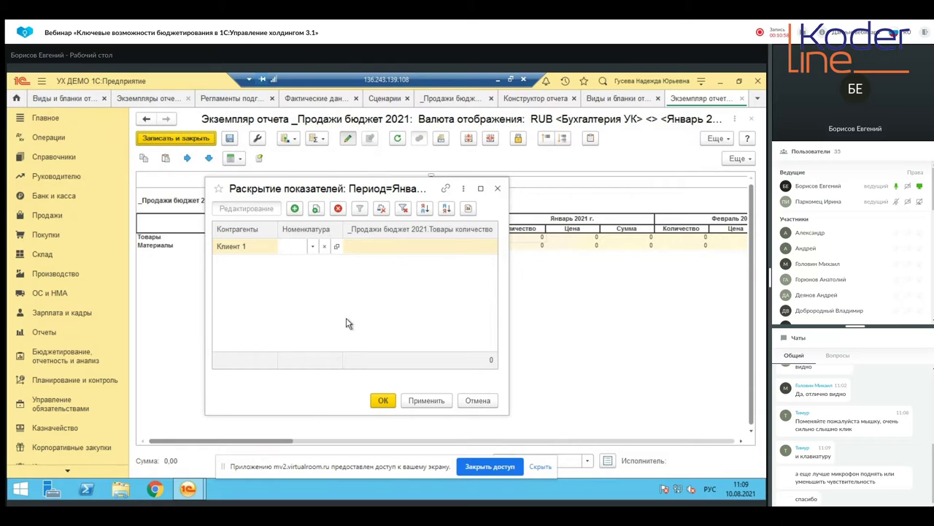
pyautogui.write('10')
pyautogui.press('Return')
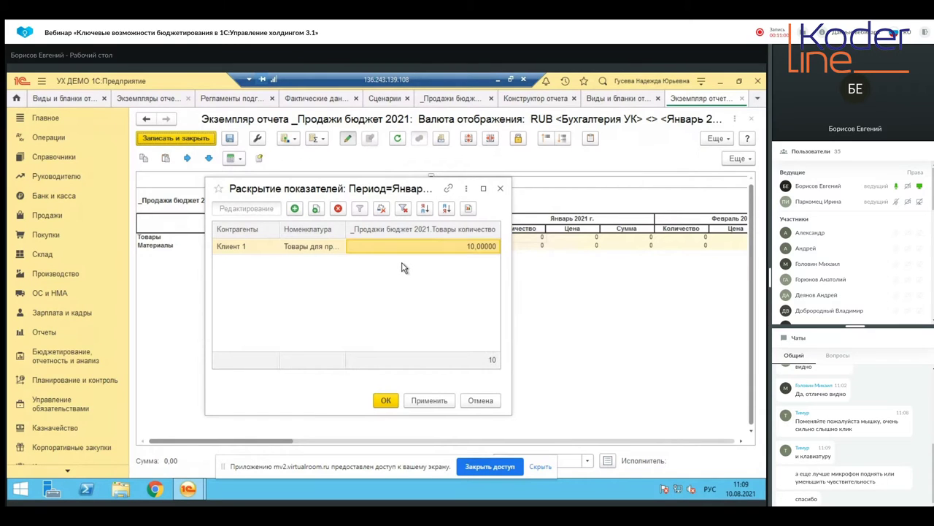
# Add Клиент 2 with Товары для продажи 2 and quantity 20 to the quantity breakdown, and accept it.
pyautogui.click(295, 211)
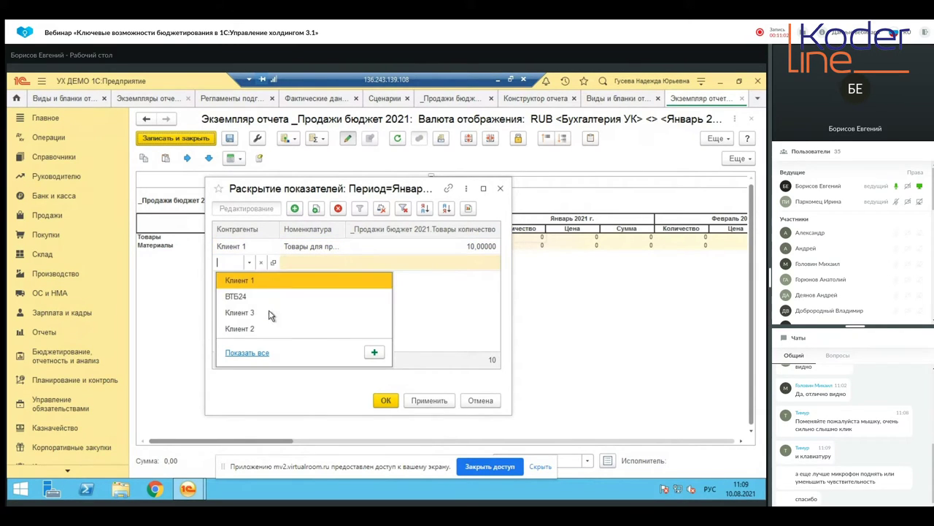
pyautogui.click(267, 329)
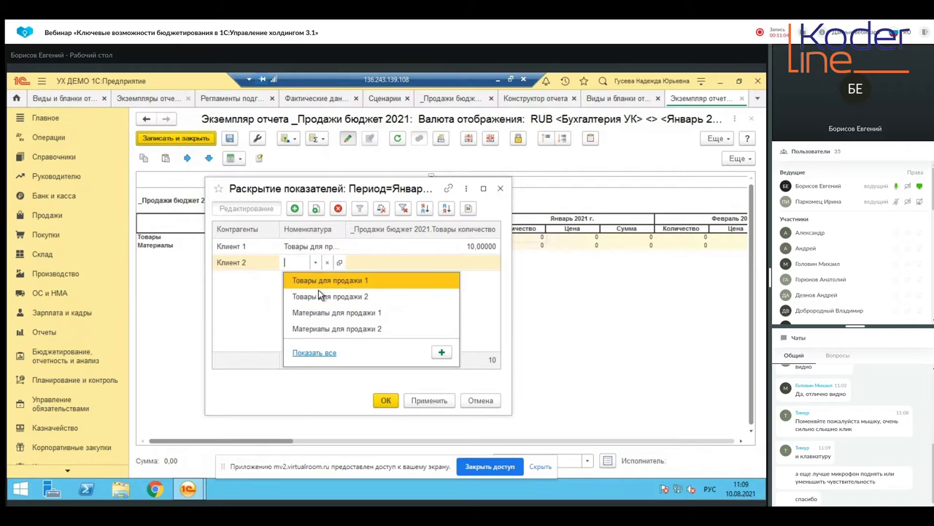
pyautogui.click(317, 294)
pyautogui.write('20')
pyautogui.press('Return')
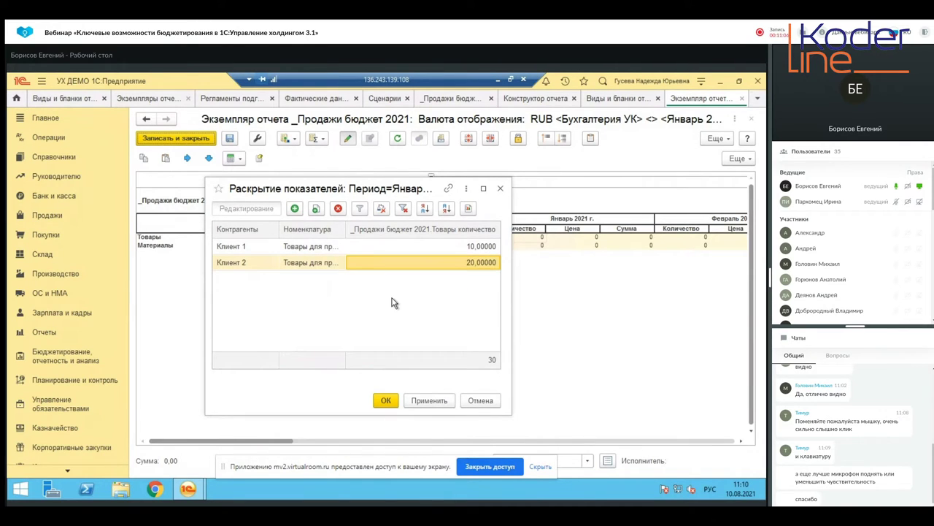
pyautogui.click(386, 400)
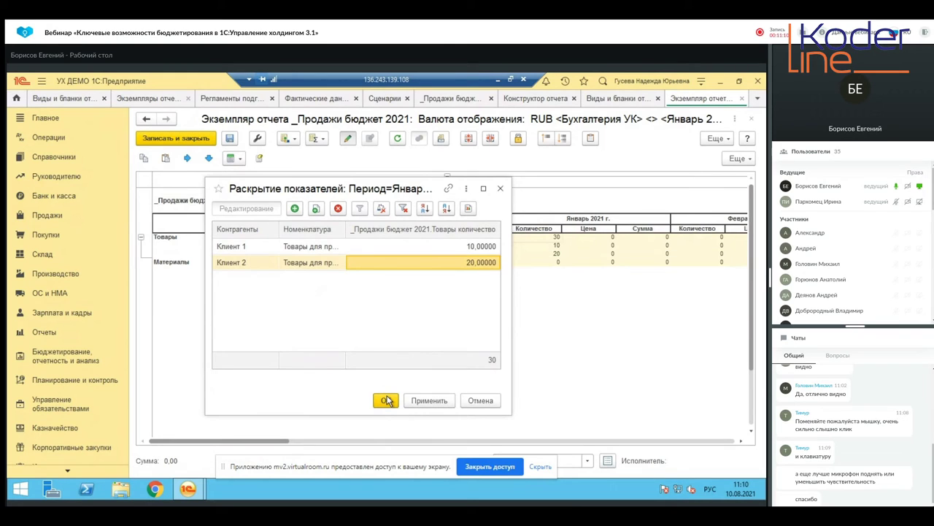
# Open the breakdown of the January 2021 Товары price and add Клиент 1 with Товары для продажи 1 at 500.
pyautogui.doubleClick(604, 241)
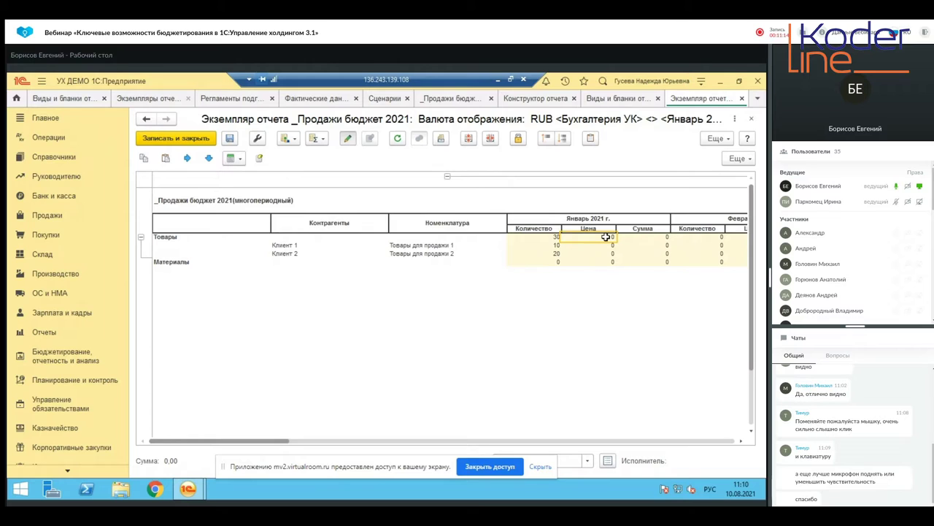
pyautogui.click(296, 209)
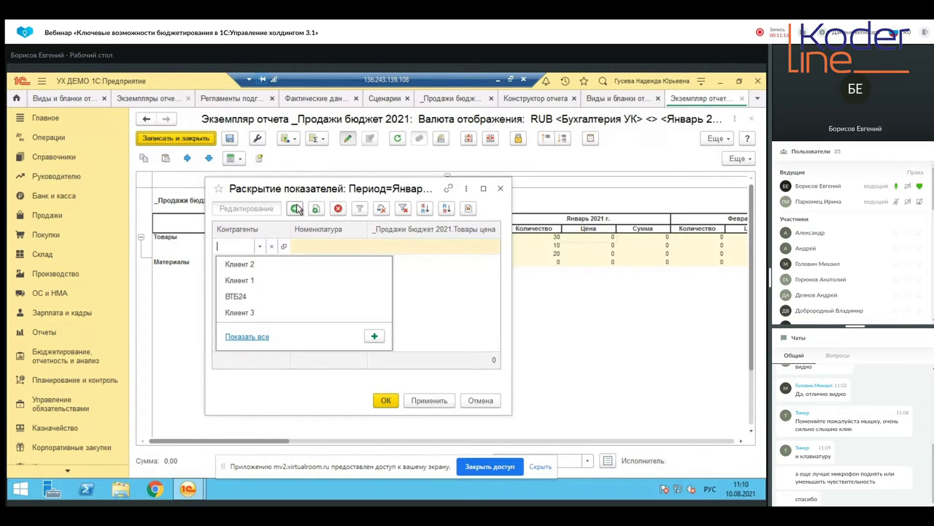
pyautogui.click(250, 279)
pyautogui.click(349, 280)
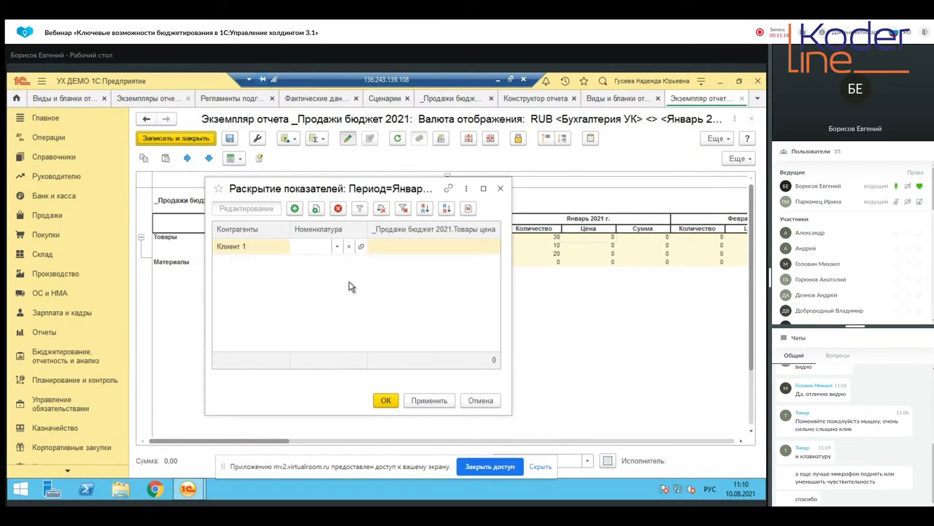
pyautogui.write('500,00000')
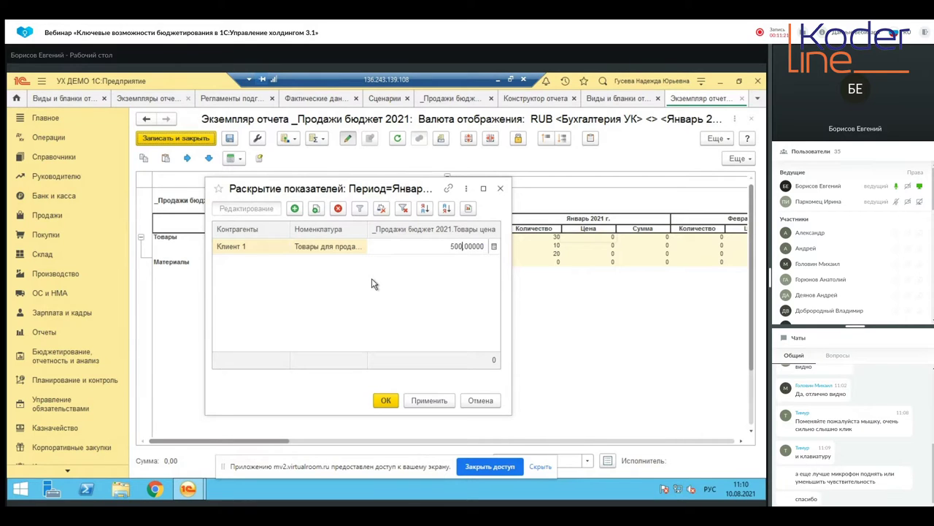
pyautogui.click(372, 283)
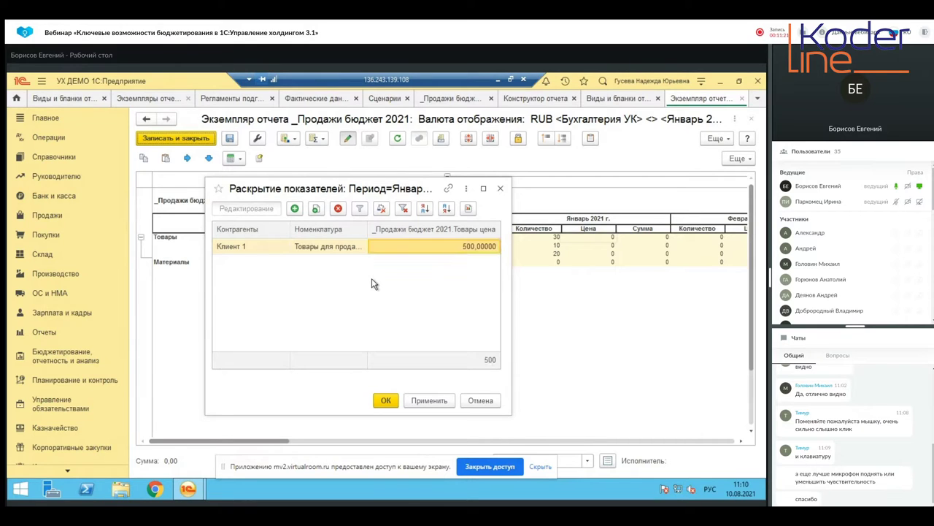
# Add Клиент 2 with Товары для продажи 2 at 500 to the Товары price breakdown, and accept it.
pyautogui.click(295, 209)
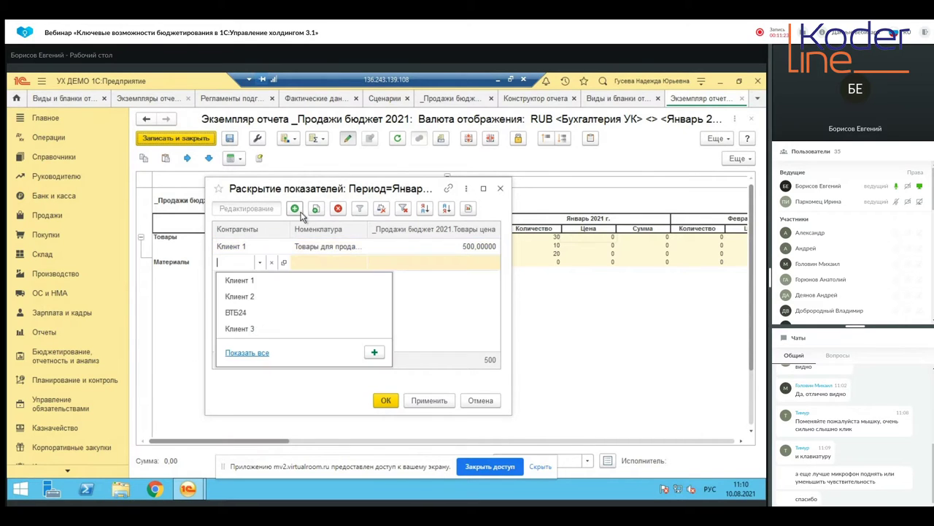
pyautogui.click(267, 297)
pyautogui.click(335, 298)
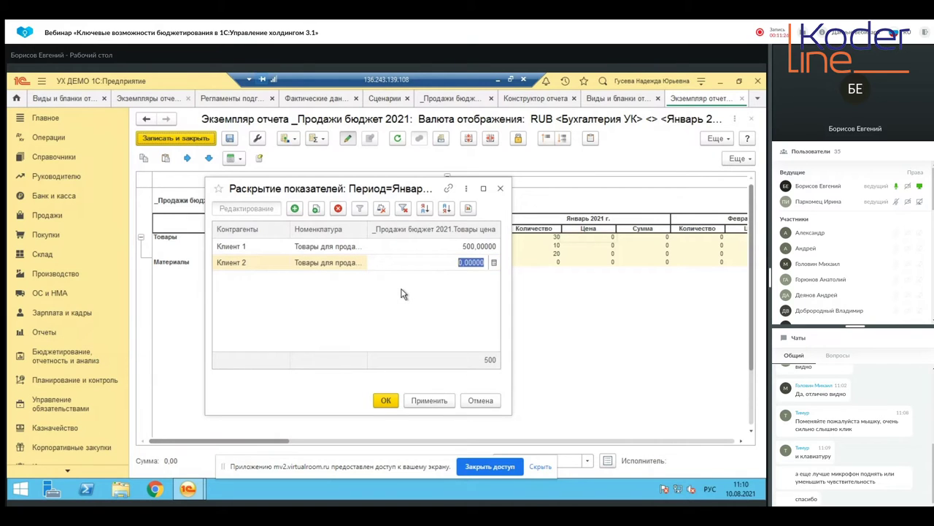
pyautogui.write('500')
pyautogui.press('Return')
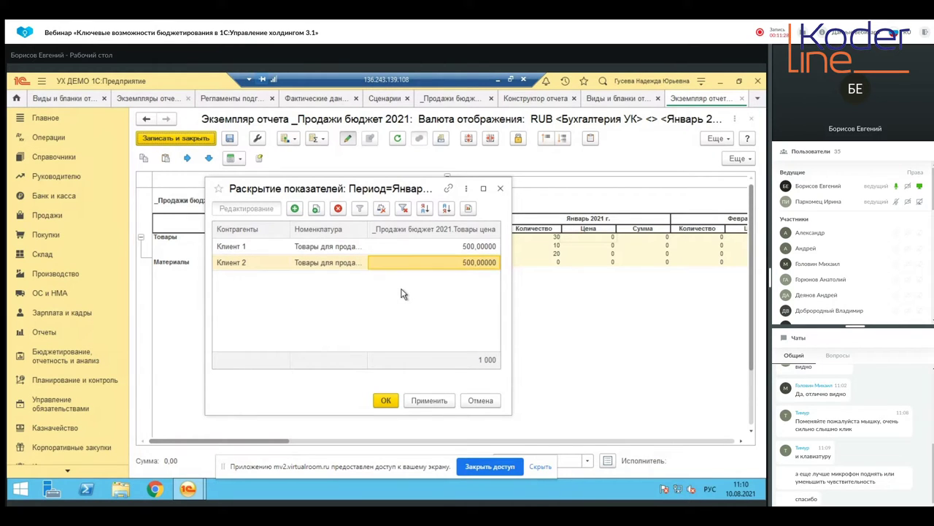
pyautogui.click(387, 404)
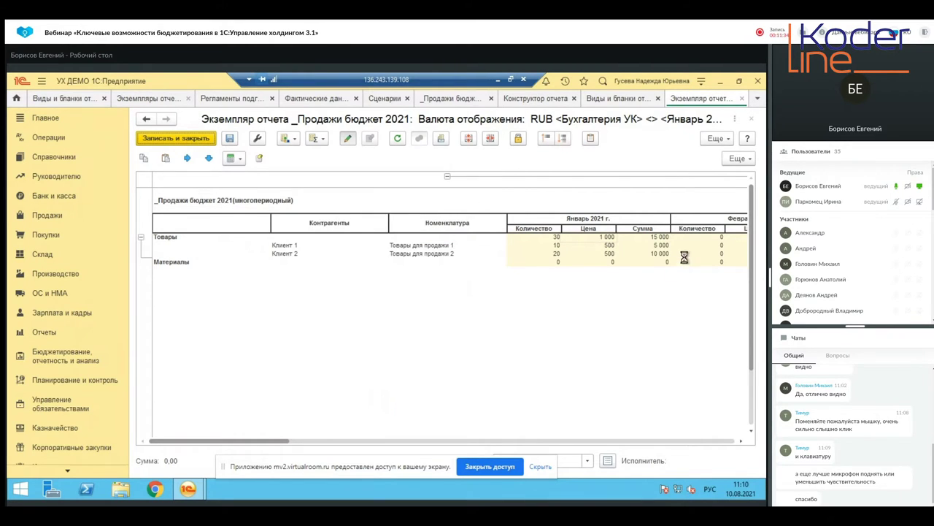
pyautogui.moveTo(664, 245); pyautogui.dragTo(661, 254)
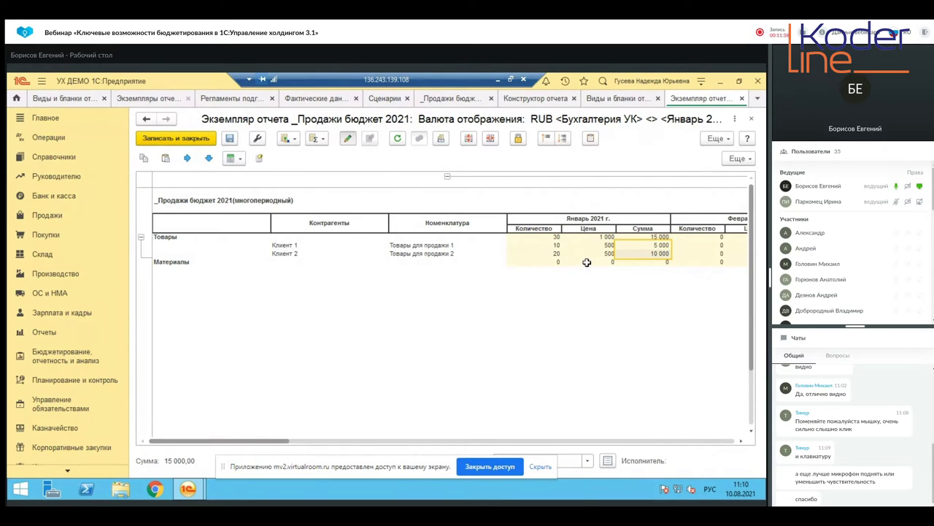
# Open the breakdown of the January 2021 Материалы quantity and add Клиент 1 with Материалы для продажи 1 and quantity 30.
pyautogui.click(551, 259)
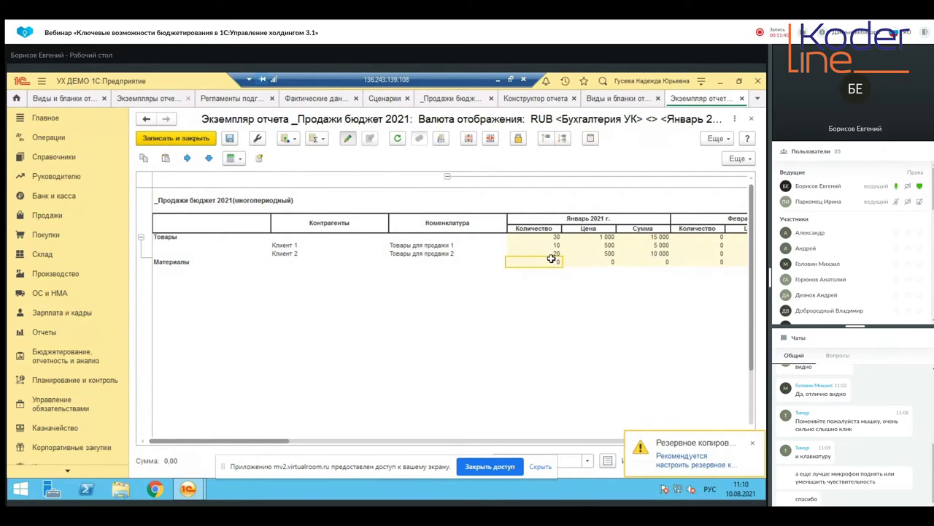
pyautogui.doubleClick(552, 259)
pyautogui.click(295, 209)
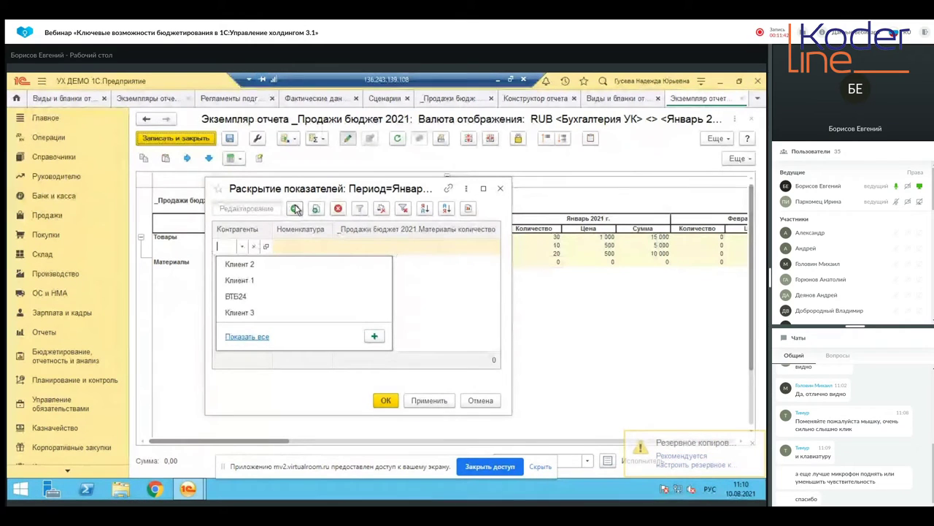
pyautogui.click(238, 282)
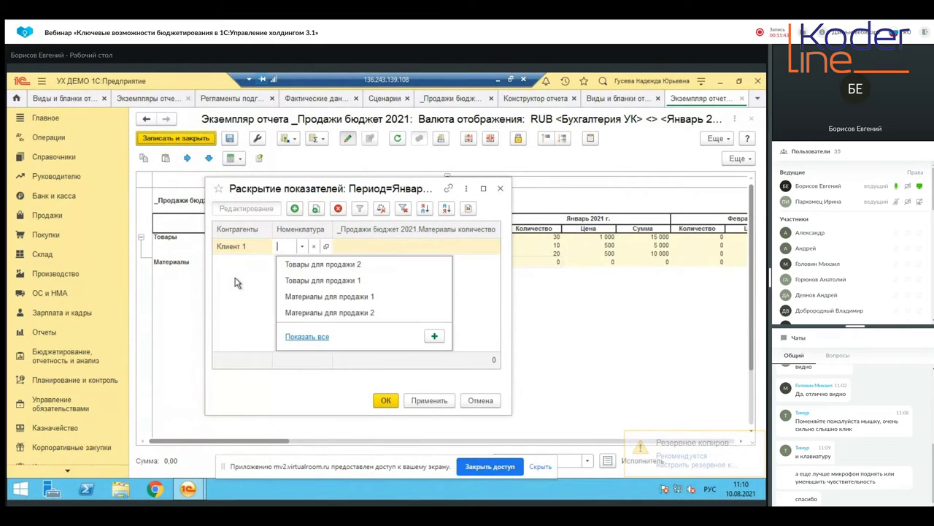
pyautogui.click(331, 297)
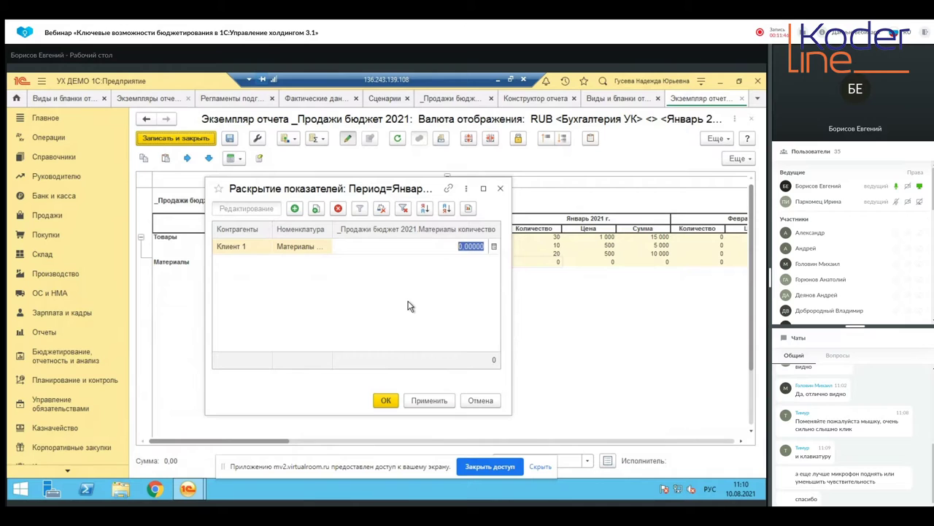
pyautogui.write('30')
pyautogui.press('Return')
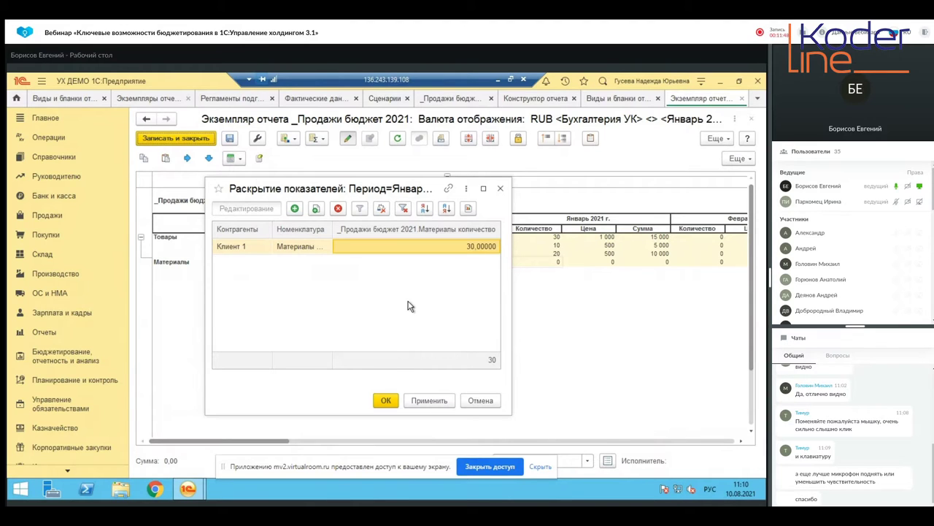
# Add Клиент 2 with Материалы для продажи 2 and quantity 40 to the Материалы quantity breakdown, and accept it.
pyautogui.click(294, 208)
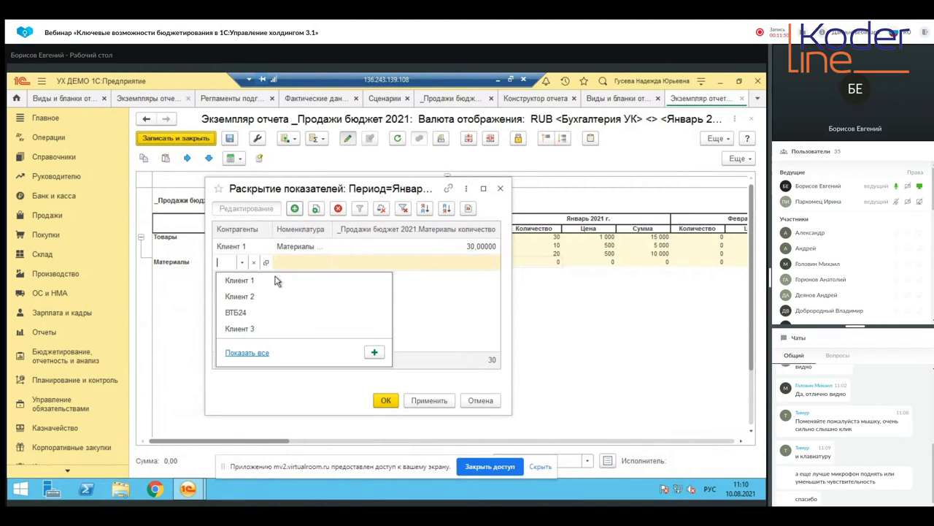
pyautogui.click(271, 295)
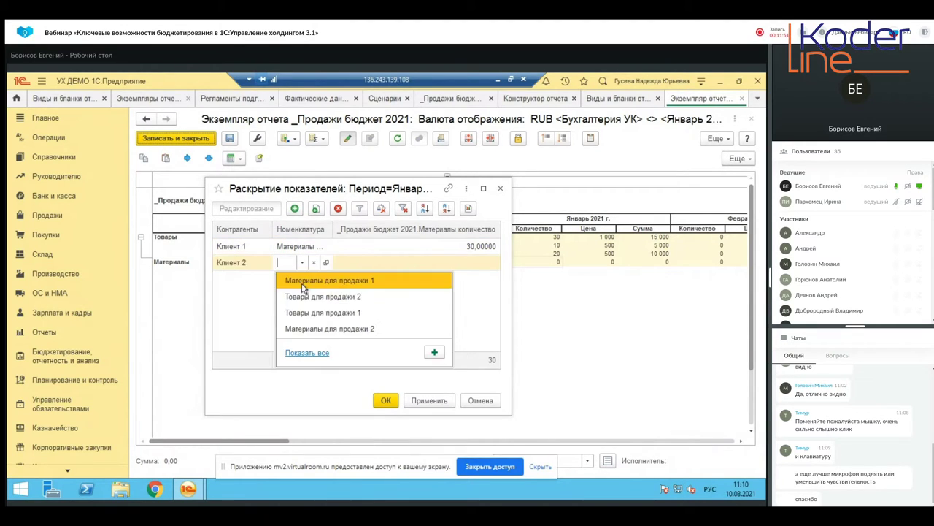
pyautogui.click(346, 326)
pyautogui.write('40,0000')
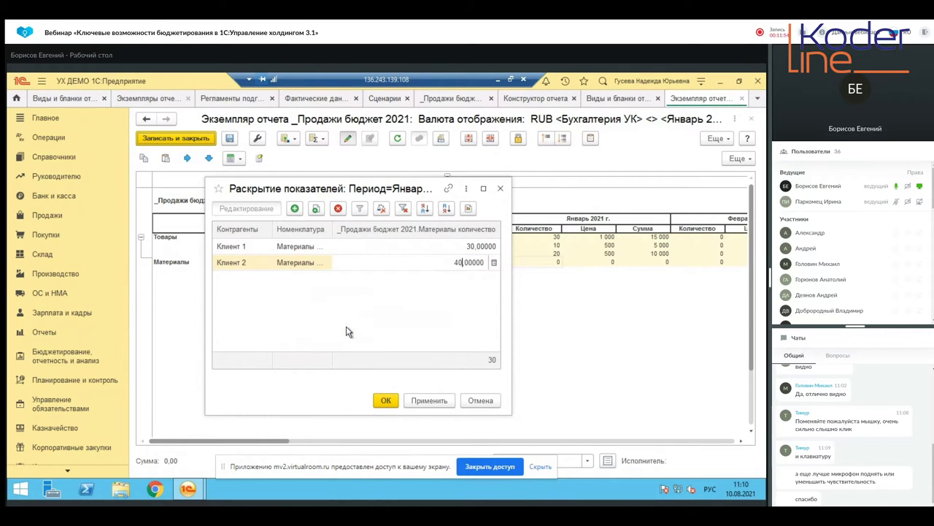
pyautogui.write('0')
pyautogui.press('Return')
pyautogui.click(385, 400)
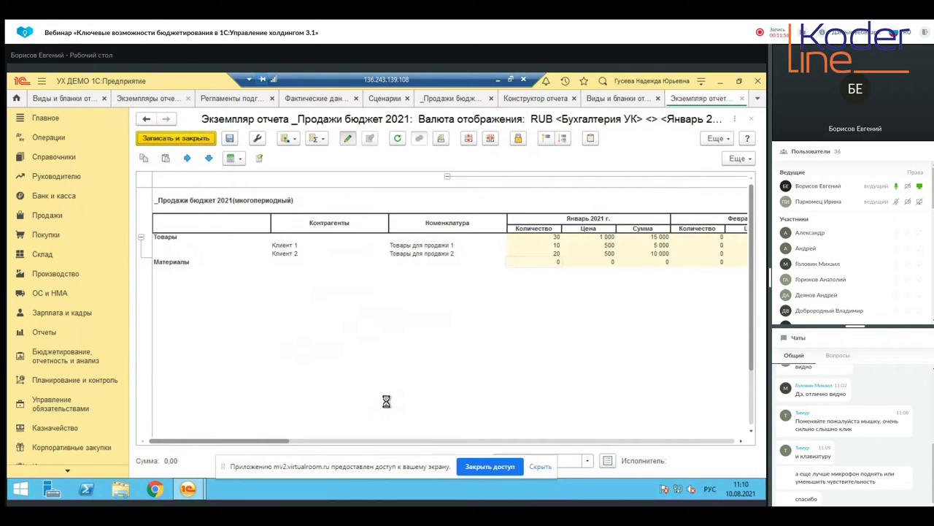
# Open the breakdown of the January 2021 Материалы price and add Клиент 1 with Материалы для продажи 1 at 500.
pyautogui.doubleClick(610, 261)
pyautogui.click(293, 209)
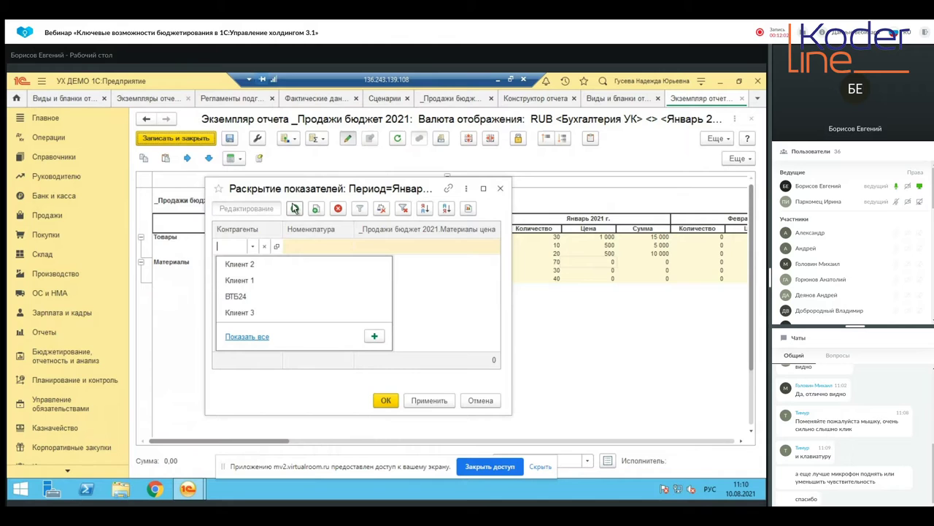
pyautogui.click(260, 280)
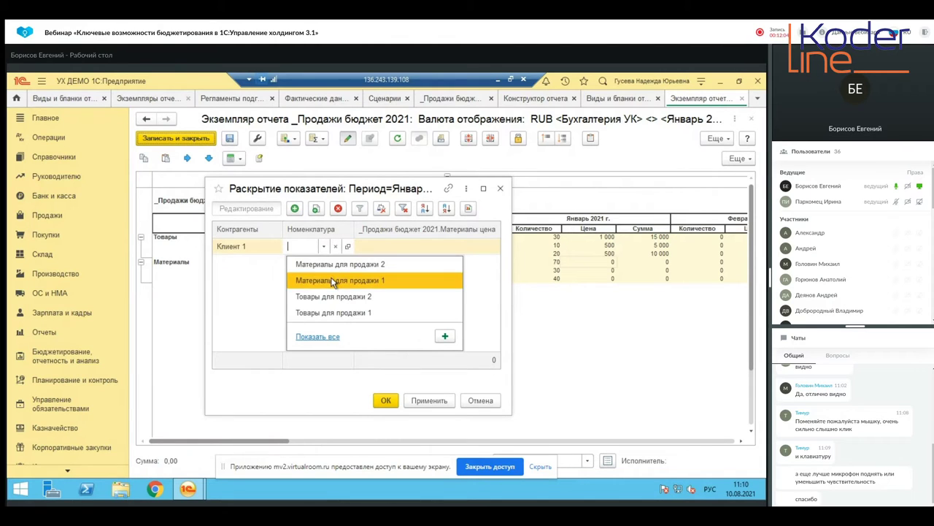
pyautogui.click(332, 282)
pyautogui.write('5')
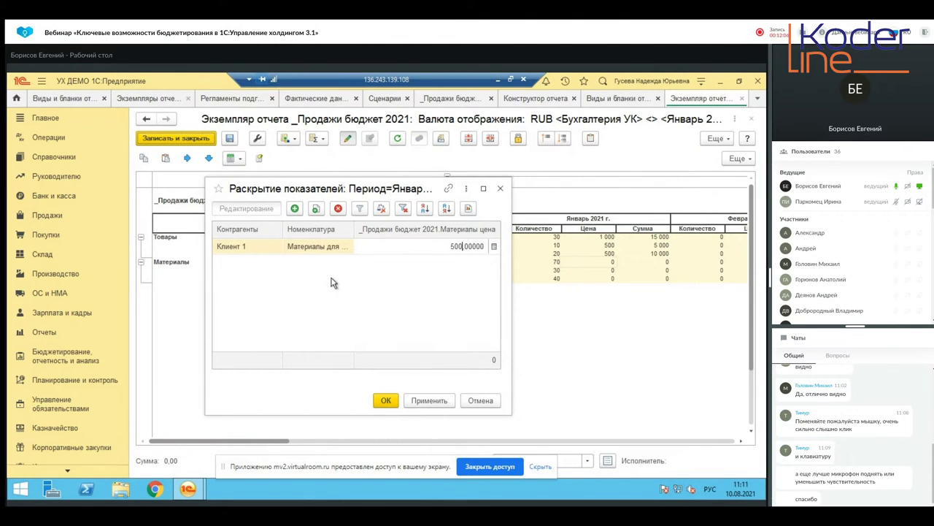
pyautogui.write('00')
pyautogui.press('Return')
# Complete the Материалы price breakdown with Клиент 2, Материалы для продажи 2 at 500, and save and close the report instance.
pyautogui.click(294, 209)
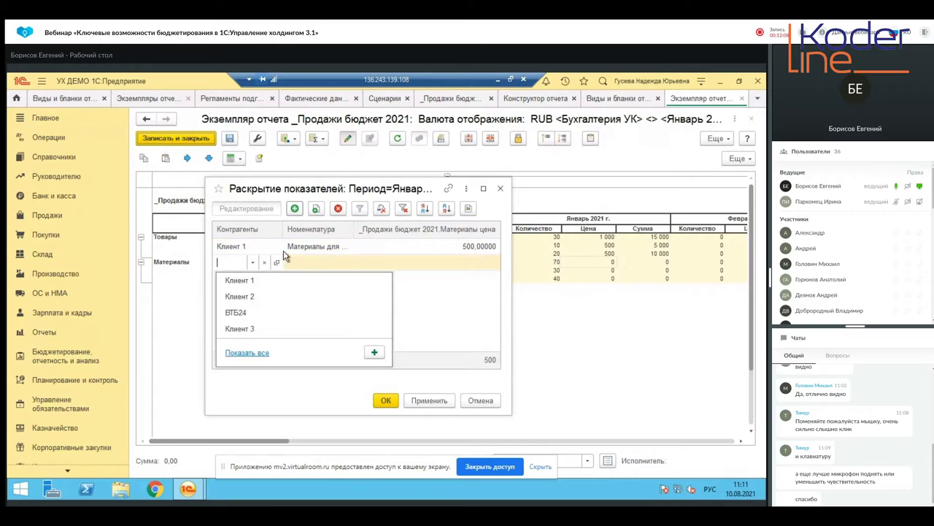
pyautogui.click(270, 296)
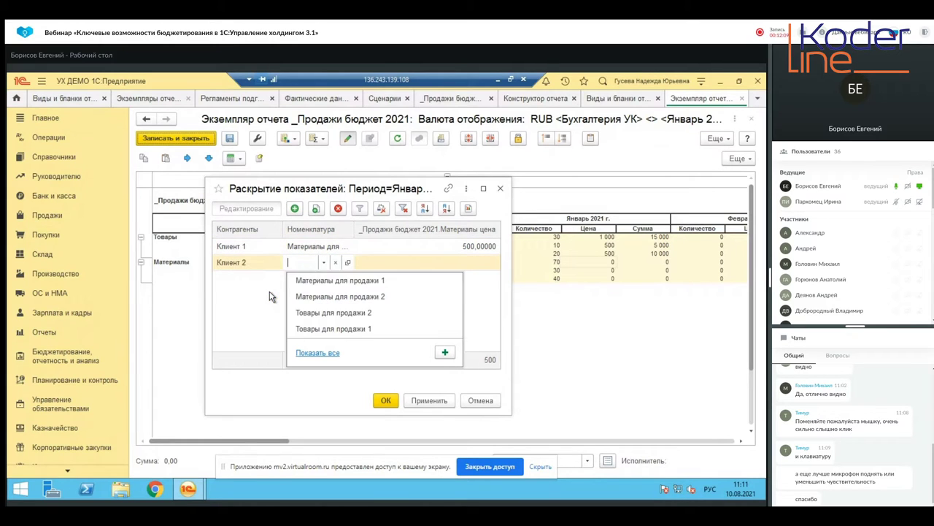
pyautogui.click(329, 296)
pyautogui.write('500')
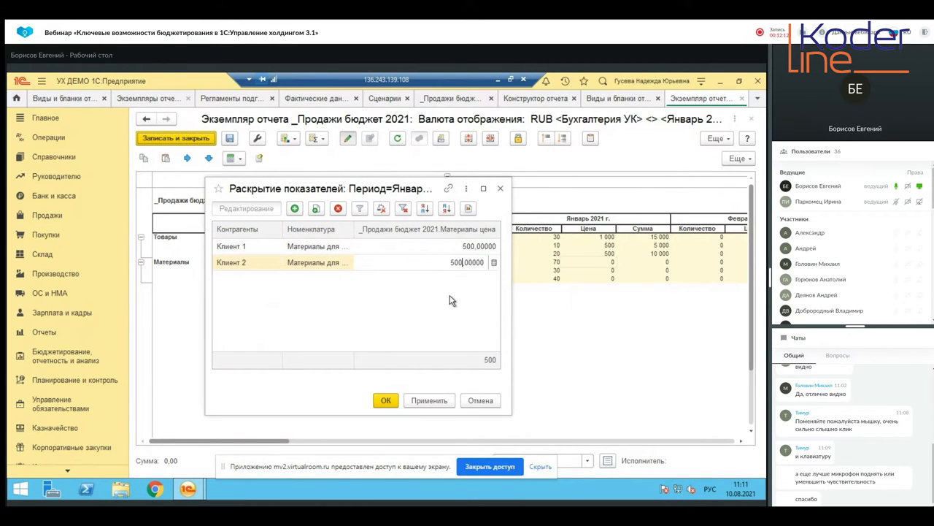
pyautogui.press('Return')
pyautogui.click(386, 399)
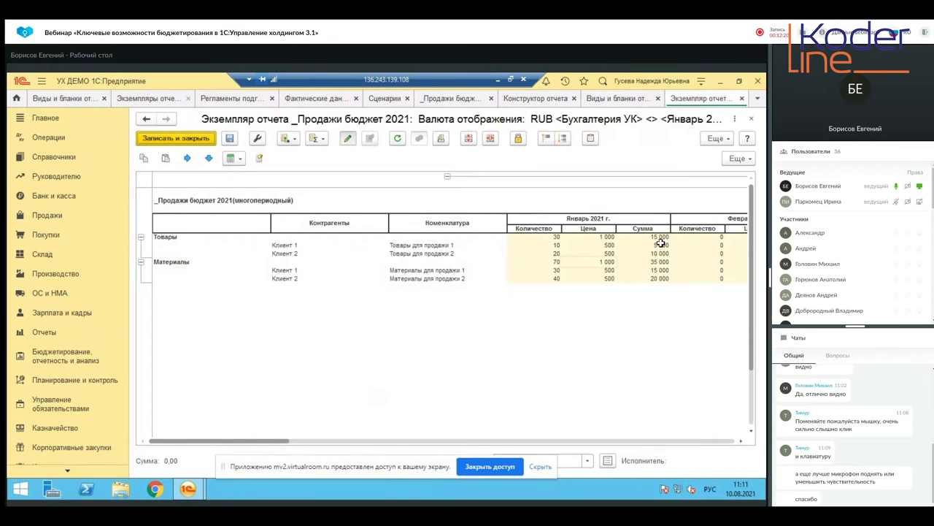
pyautogui.click(196, 137)
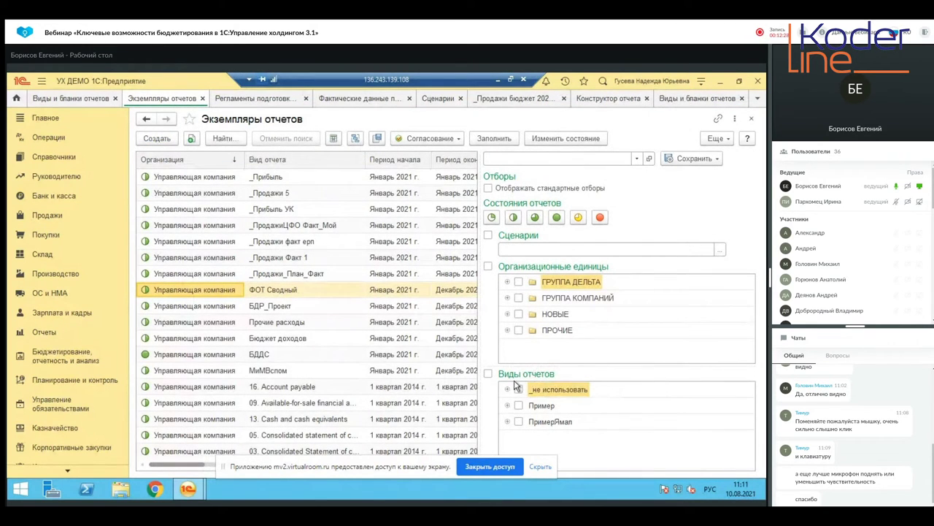
pyautogui.click(520, 412)
pyautogui.click(518, 405)
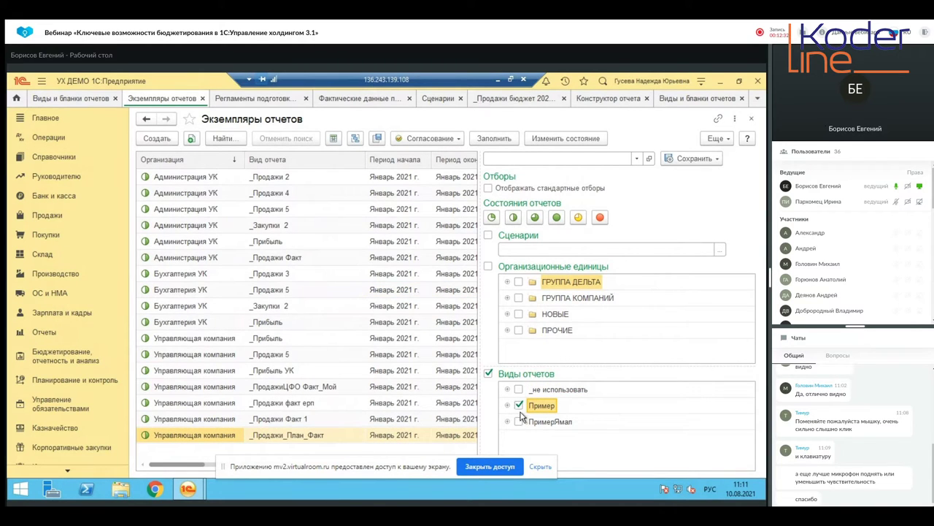
pyautogui.click(519, 404)
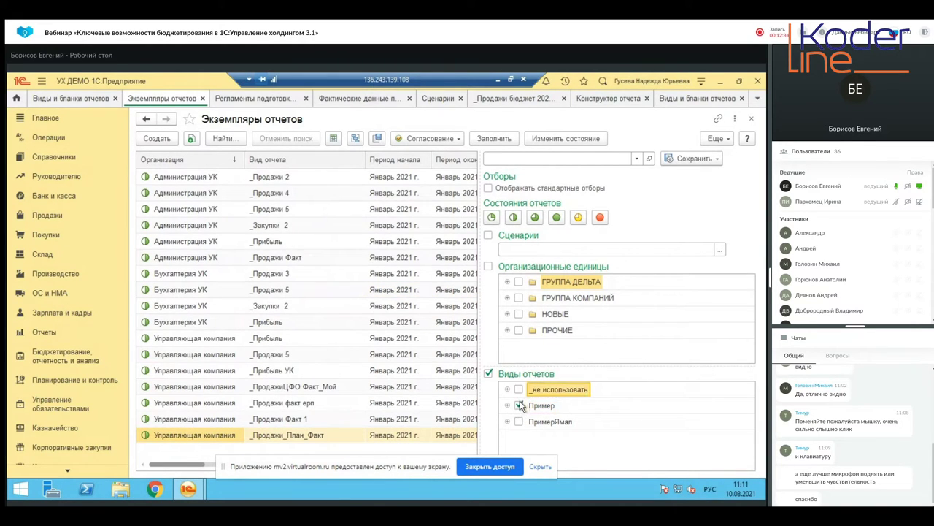
pyautogui.click(519, 405)
# Find the report instance whose report type is exactly _Продажи бюджет 2021 in the instance list, and open it.
pyautogui.click(303, 290)
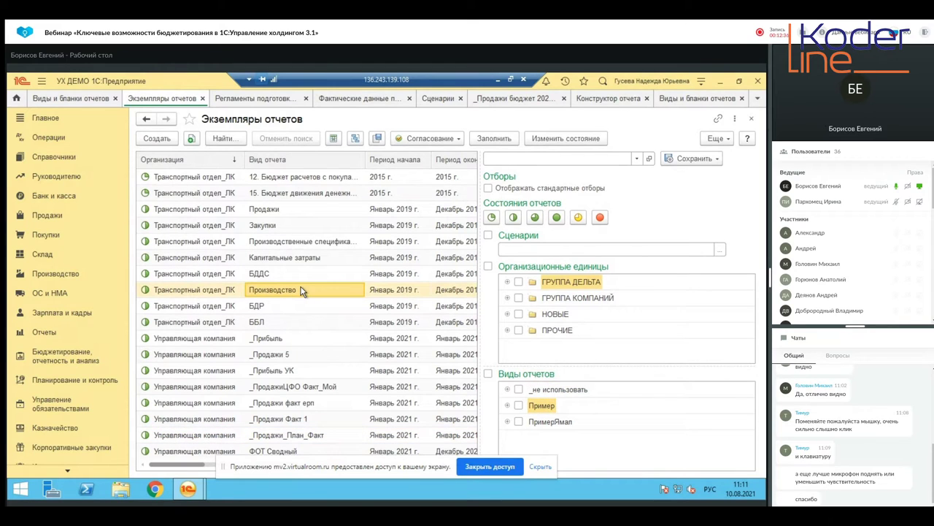
pyautogui.hotkey('alt', 'f')
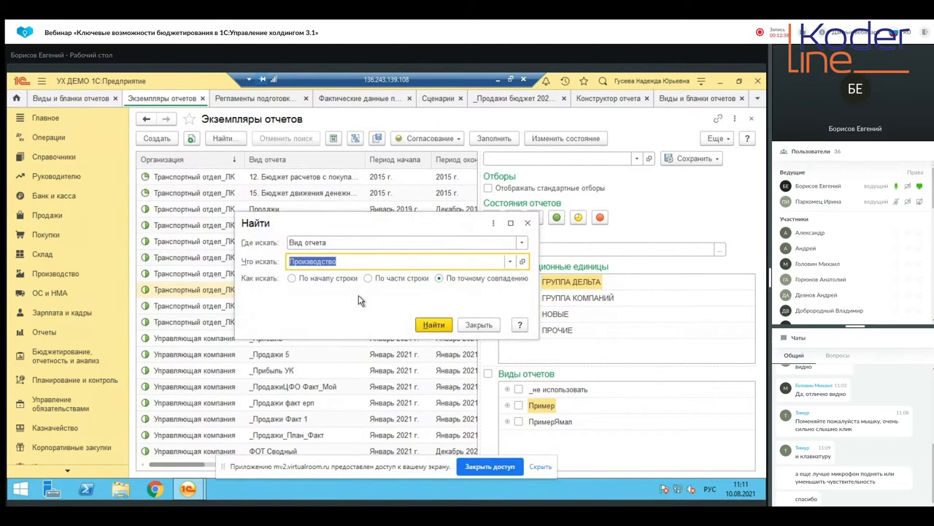
pyautogui.write('_бюдже')
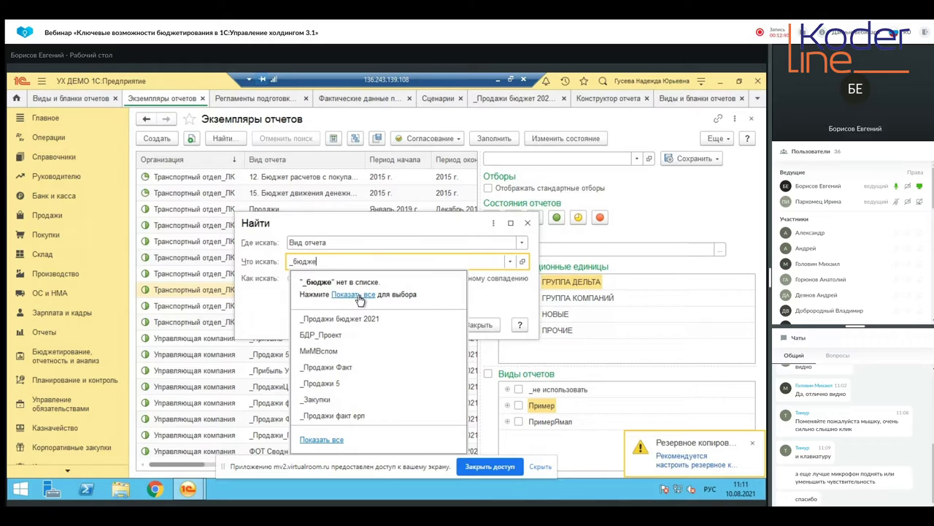
pyautogui.click(374, 319)
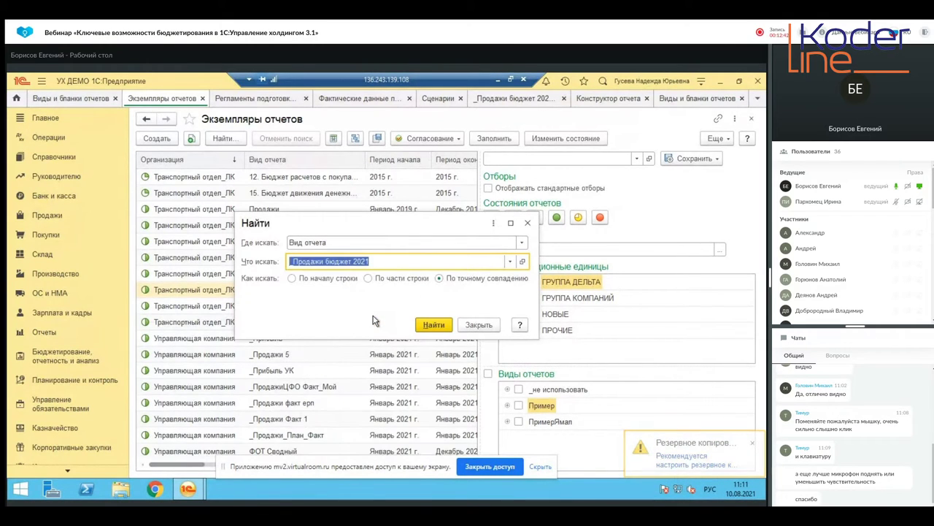
pyautogui.click(432, 325)
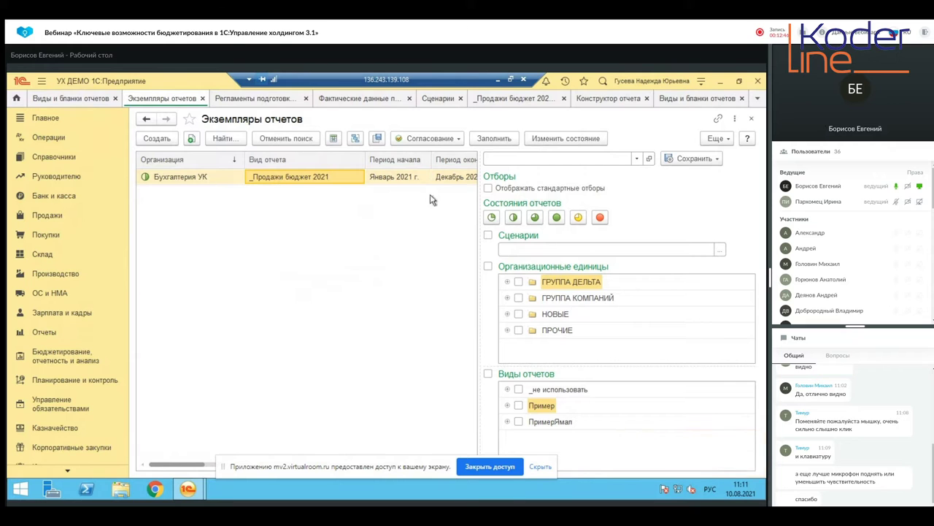
pyautogui.doubleClick(308, 179)
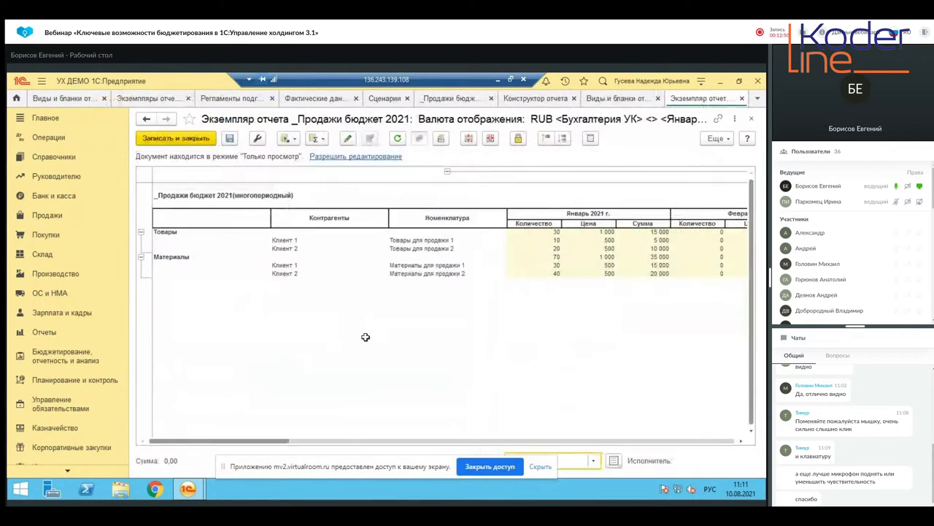
# Review the Товары and Материалы rows of the open sales budget report instance and close it.
pyautogui.moveTo(241, 442); pyautogui.dragTo(284, 431)
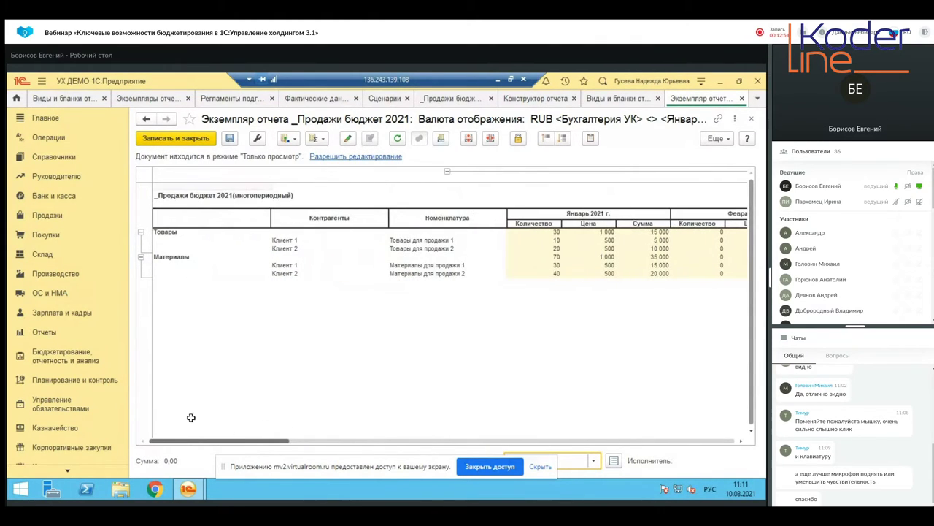
pyautogui.click(159, 231)
pyautogui.click(170, 262)
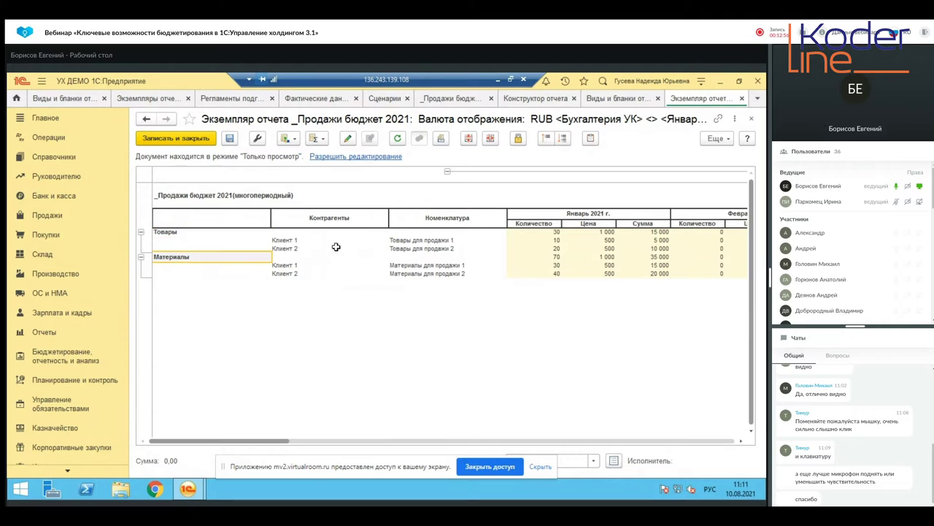
pyautogui.click(754, 121)
# Switch from the remote desktop to the webinar room in the browser and read the messages in the general chat.
pyautogui.click(511, 79)
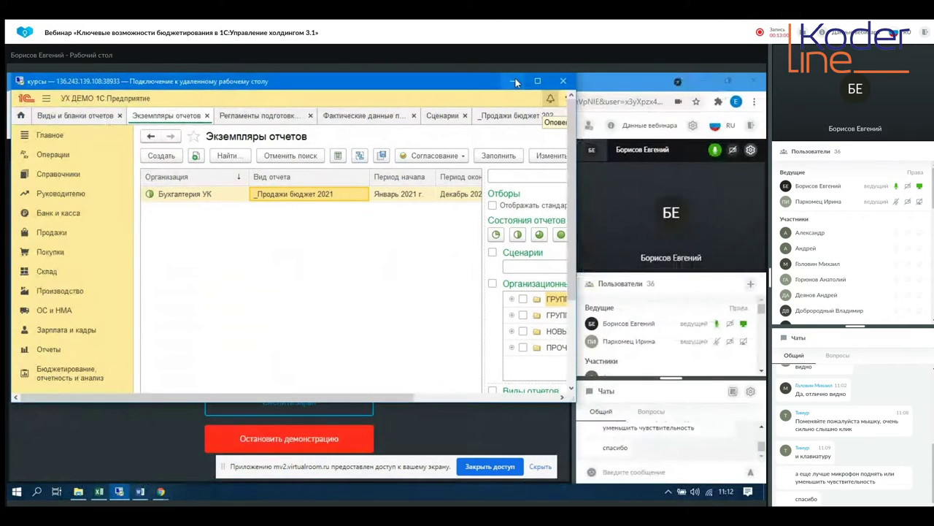
pyautogui.click(515, 78)
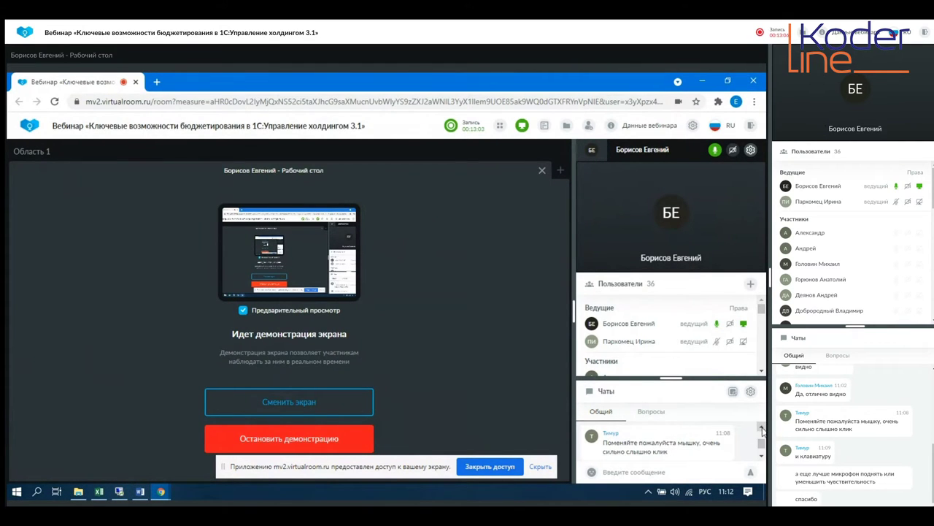
pyautogui.click(763, 428)
pyautogui.click(762, 428)
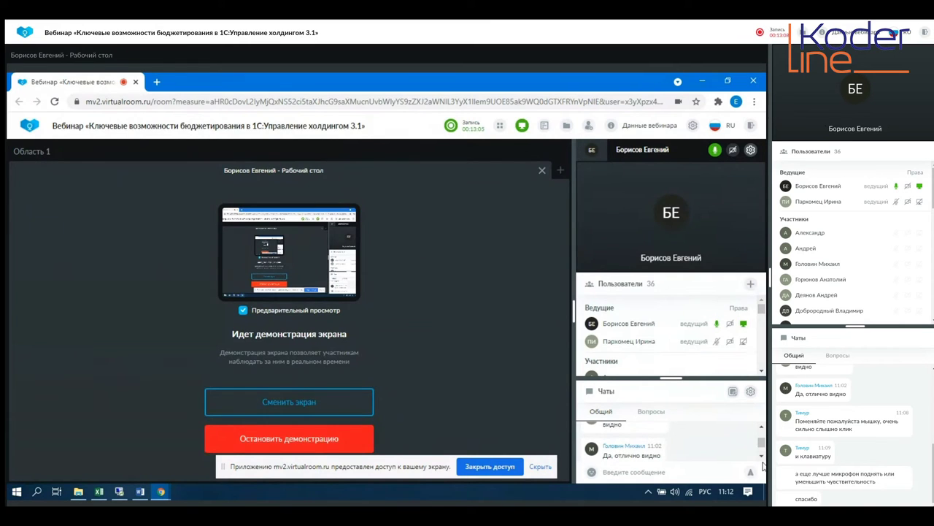
pyautogui.click(762, 456)
pyautogui.click(762, 455)
pyautogui.click(762, 455)
pyautogui.click(763, 456)
pyautogui.click(762, 456)
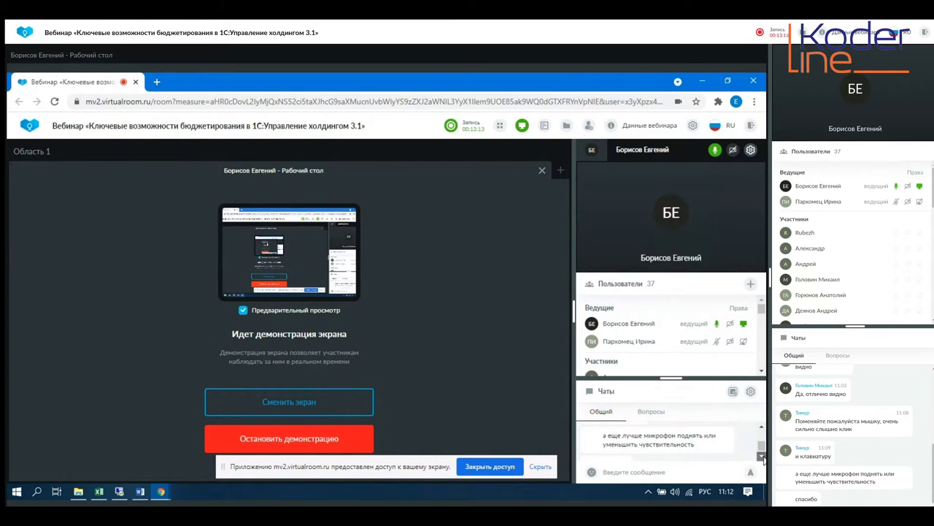
pyautogui.click(762, 456)
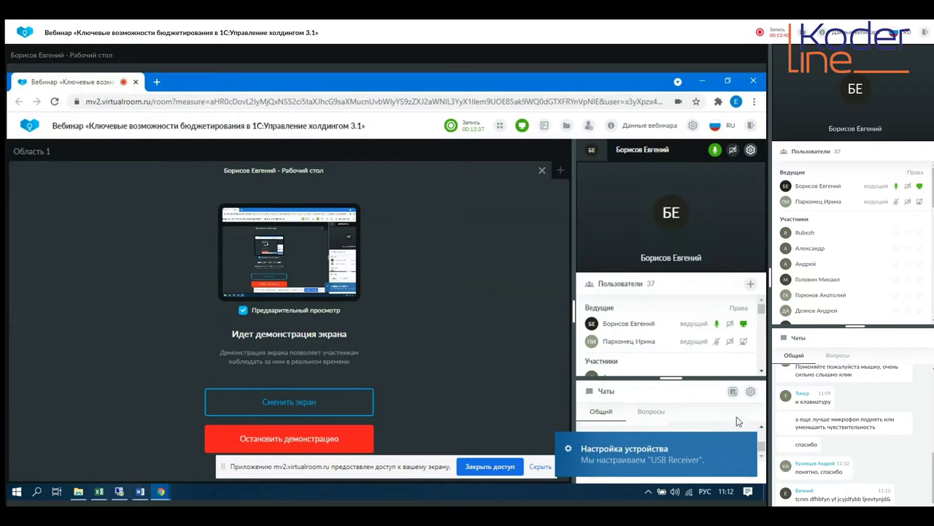
pyautogui.click(753, 439)
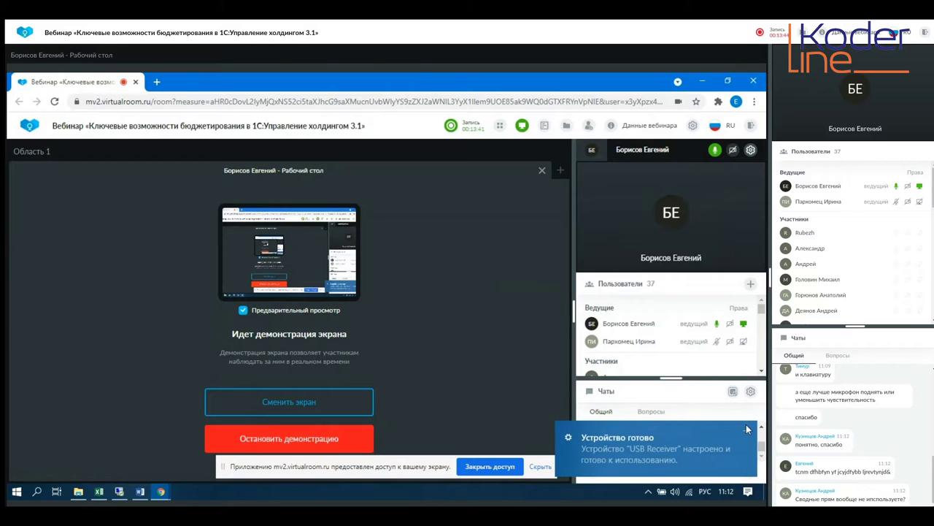
pyautogui.click(746, 424)
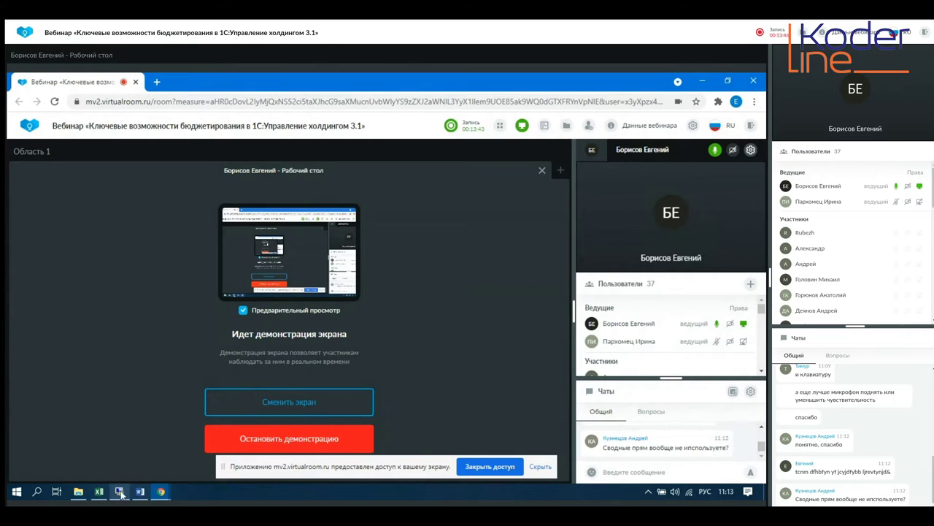
# Return to the remote 1C session, create a report type named "_Продажи бюджет 2021 факт", and open it in the report constructor, saving it.
pyautogui.moveTo(124, 490)
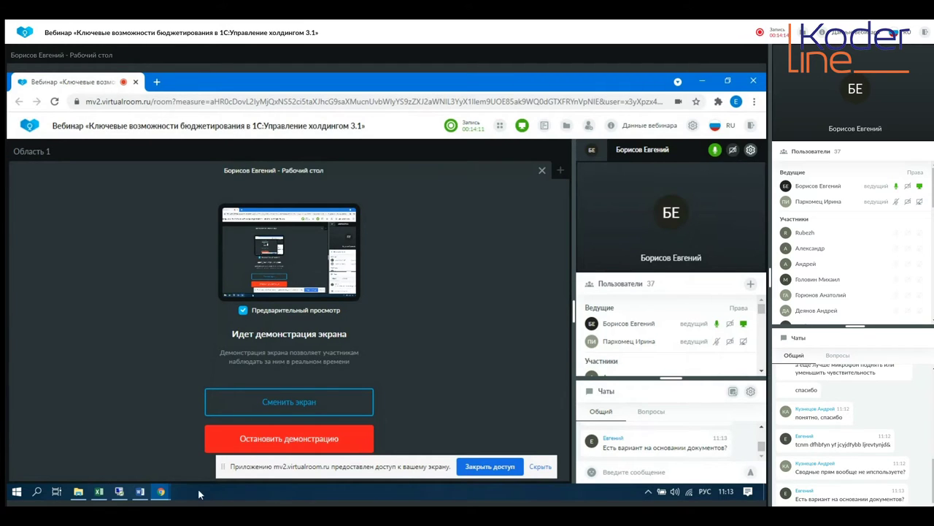
pyautogui.click(119, 491)
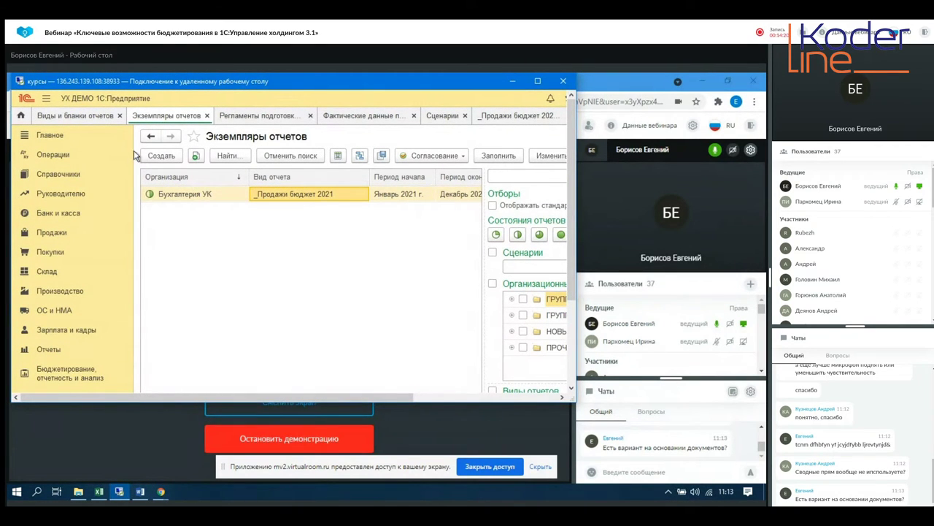
pyautogui.click(110, 118)
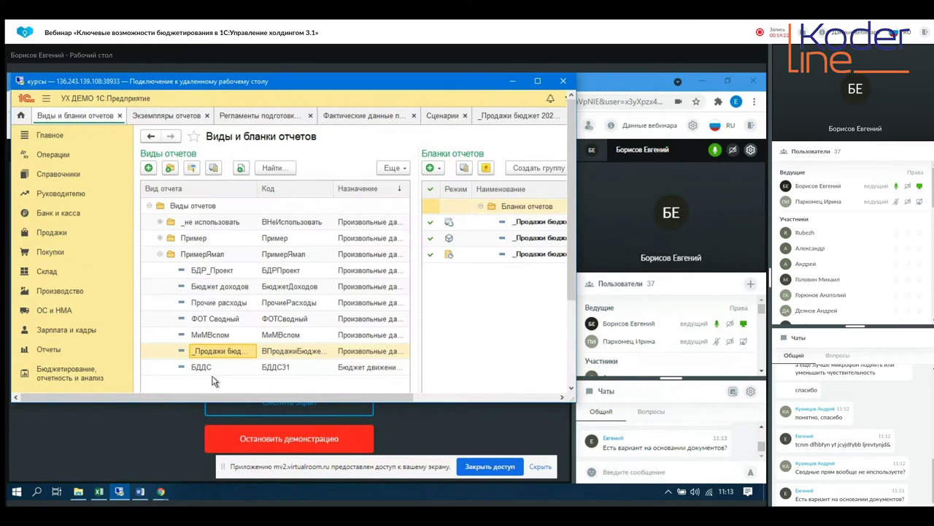
pyautogui.click(152, 168)
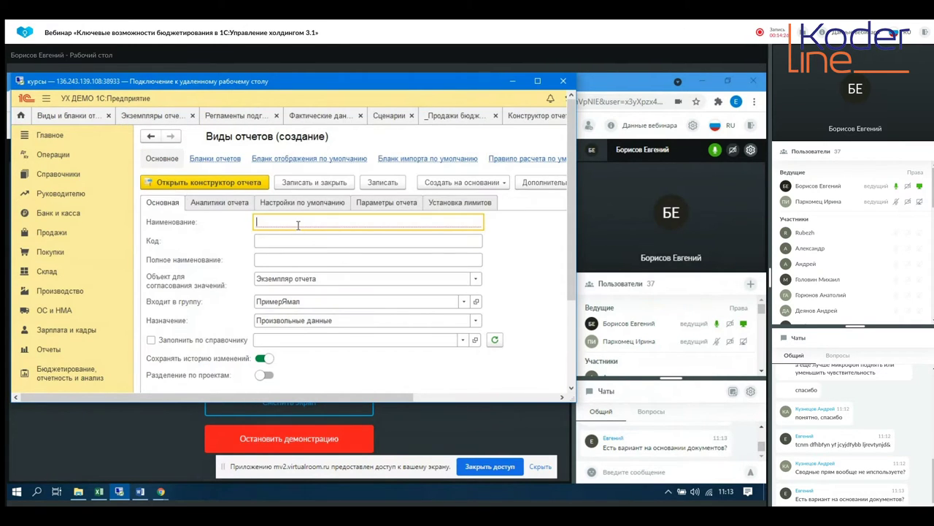
pyautogui.write('+')
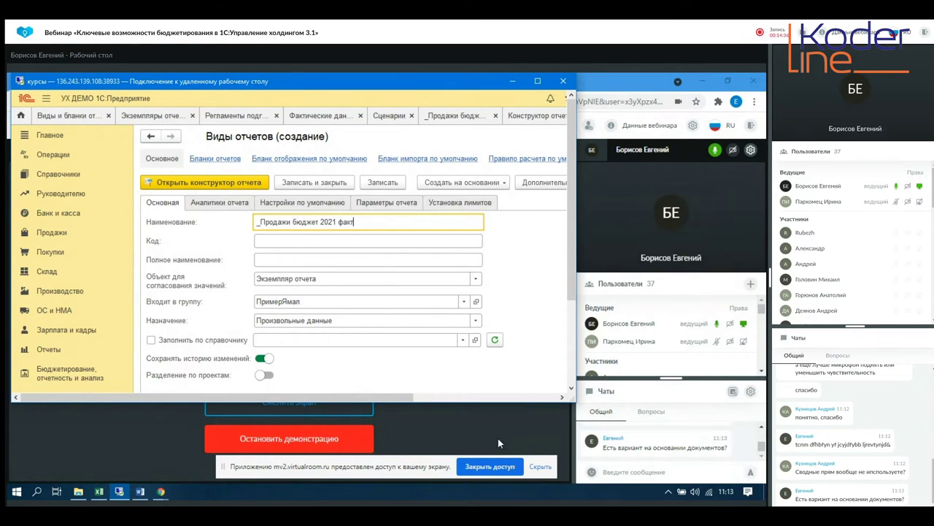
pyautogui.click(232, 185)
pyautogui.click(412, 322)
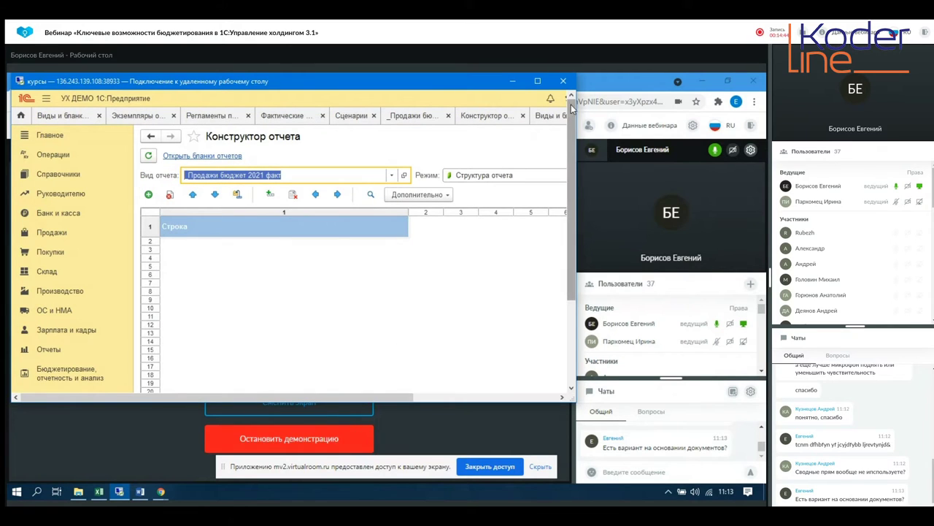
# Add the rows Товары and Материалы to the report structure.
pyautogui.click(149, 196)
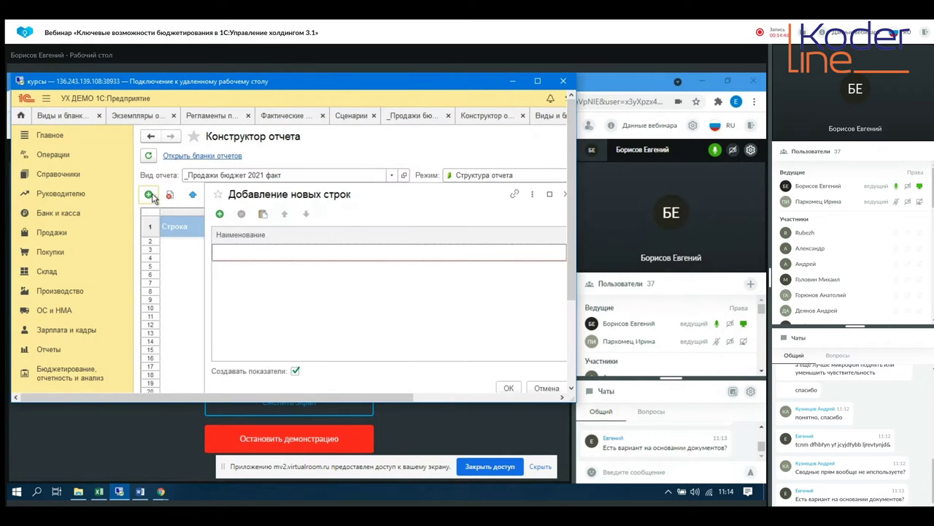
pyautogui.click(284, 255)
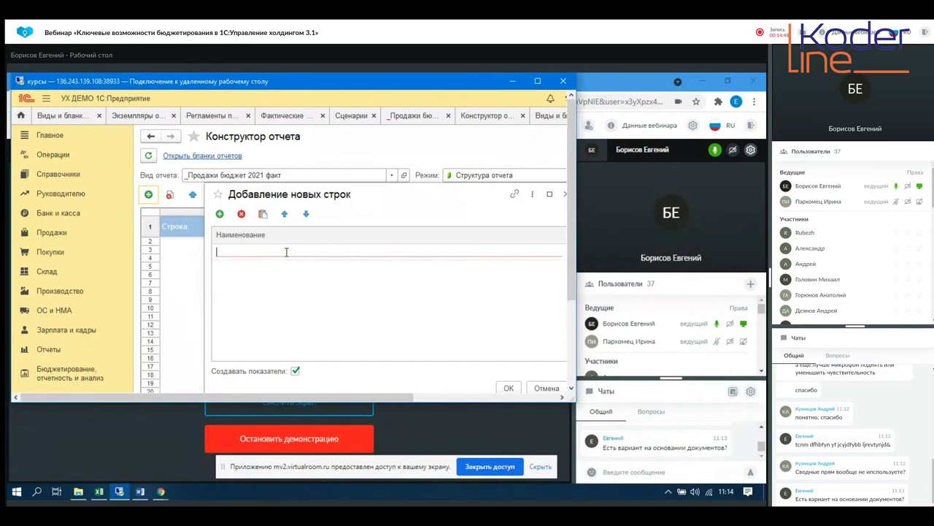
pyautogui.write('Товары')
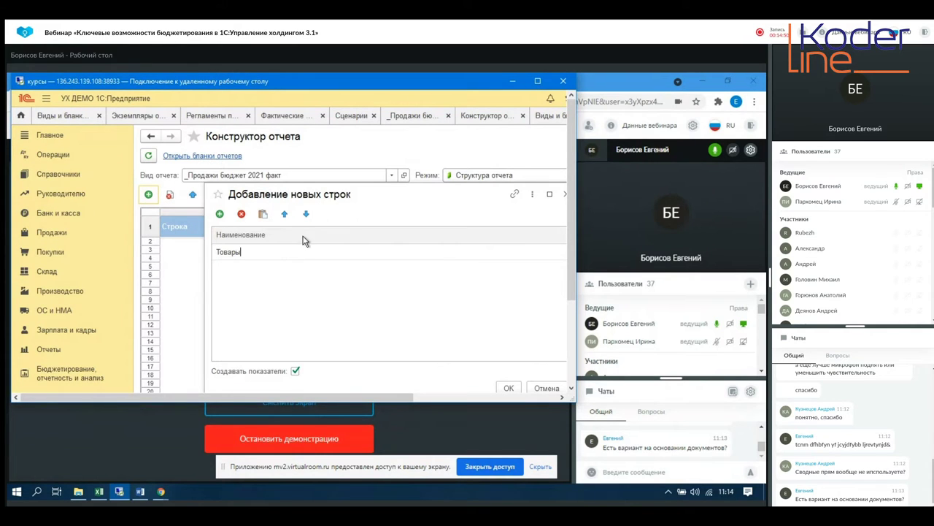
pyautogui.click(220, 213)
pyautogui.write('М')
pyautogui.click(275, 310)
pyautogui.click(502, 388)
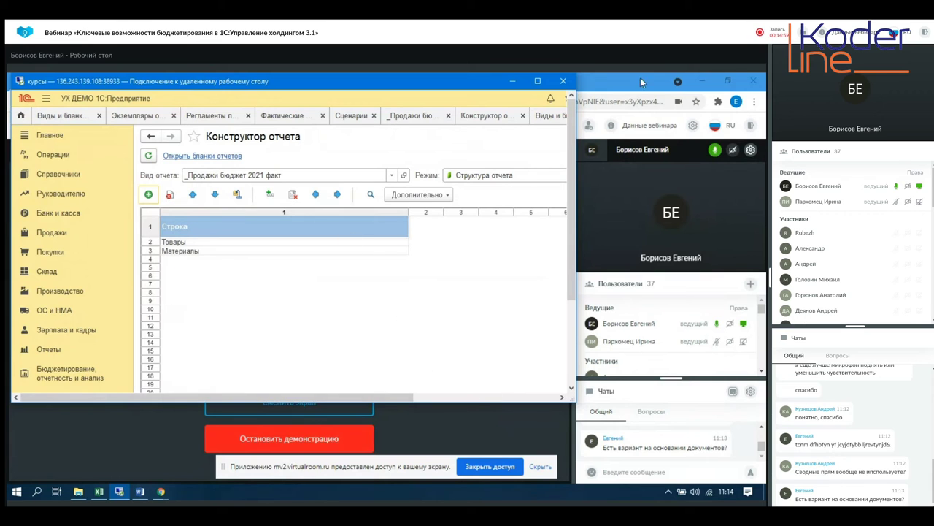
# Add the columns Цена, Количество and Сумма to the report structure, with indicators created for them.
pyautogui.click(538, 81)
pyautogui.click(263, 177)
pyautogui.click(348, 242)
pyautogui.write('Ц')
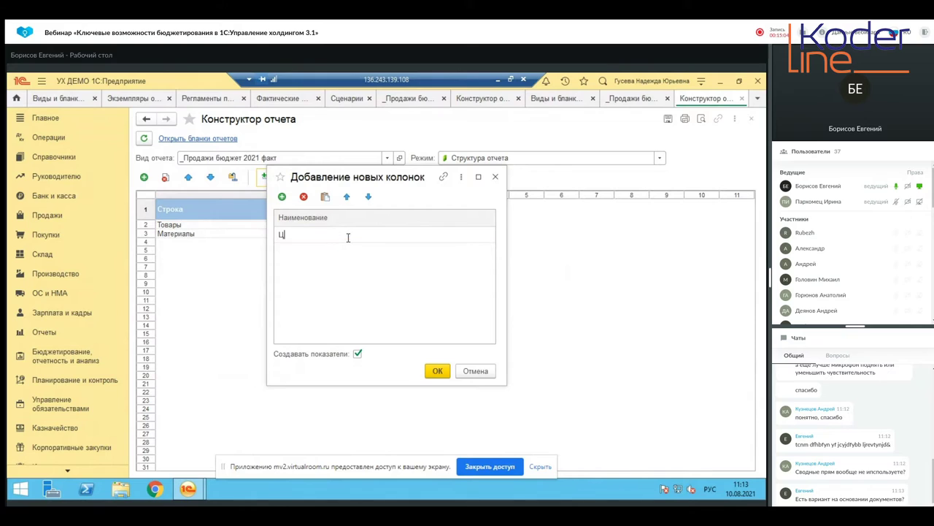
pyautogui.write('ена')
pyautogui.press('Return')
pyautogui.write('Количество')
pyautogui.press('Return')
pyautogui.write('Сумма')
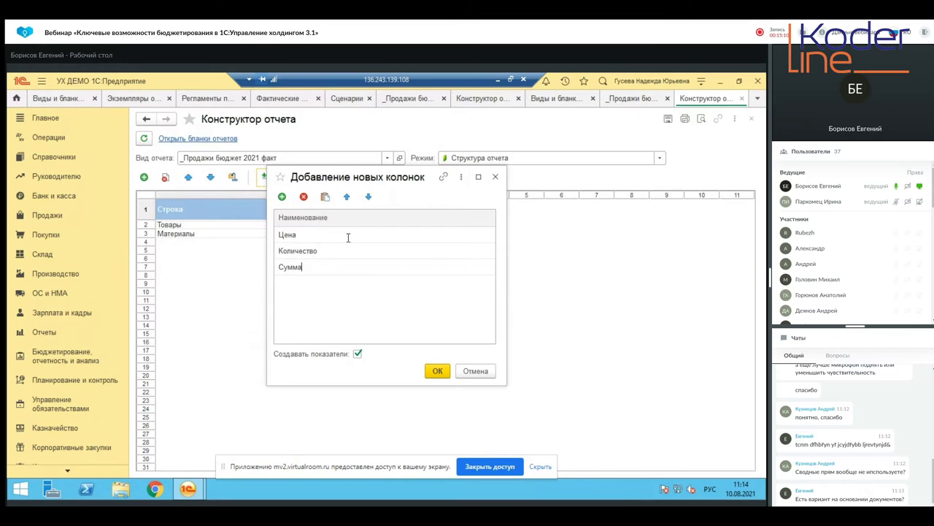
pyautogui.click(434, 372)
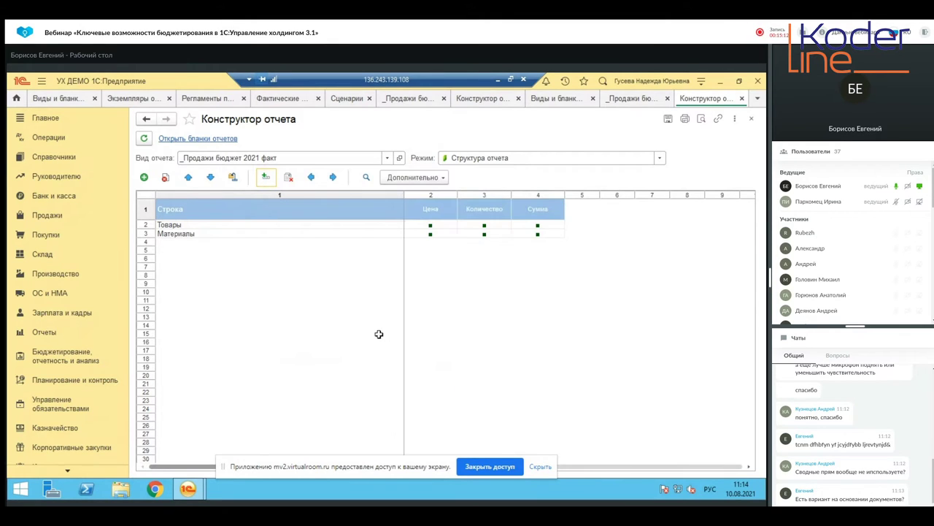
# Switch the constructor to the Аналитики показателей mode and set Аналитика 1 of the Товары row to Контрагенты with value type Контрагент.
pyautogui.click(566, 157)
pyautogui.click(552, 192)
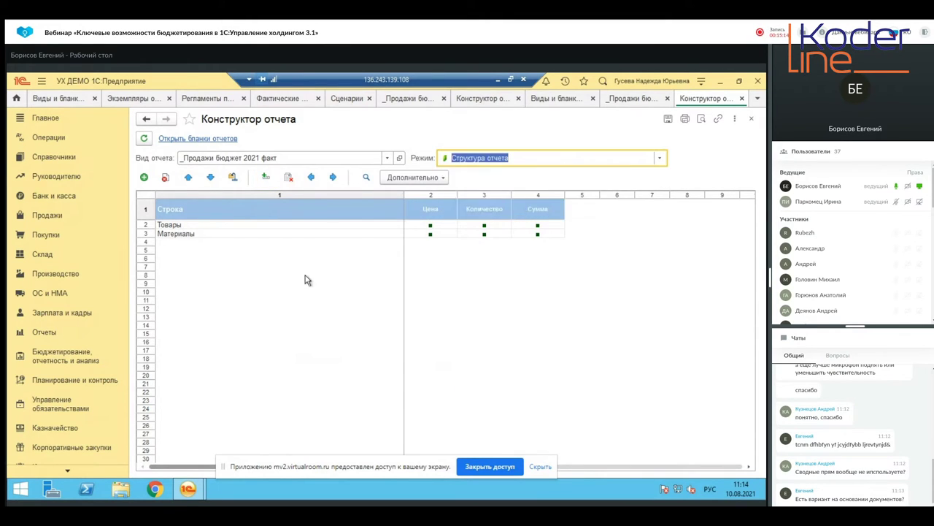
pyautogui.doubleClick(419, 222)
pyautogui.click(353, 277)
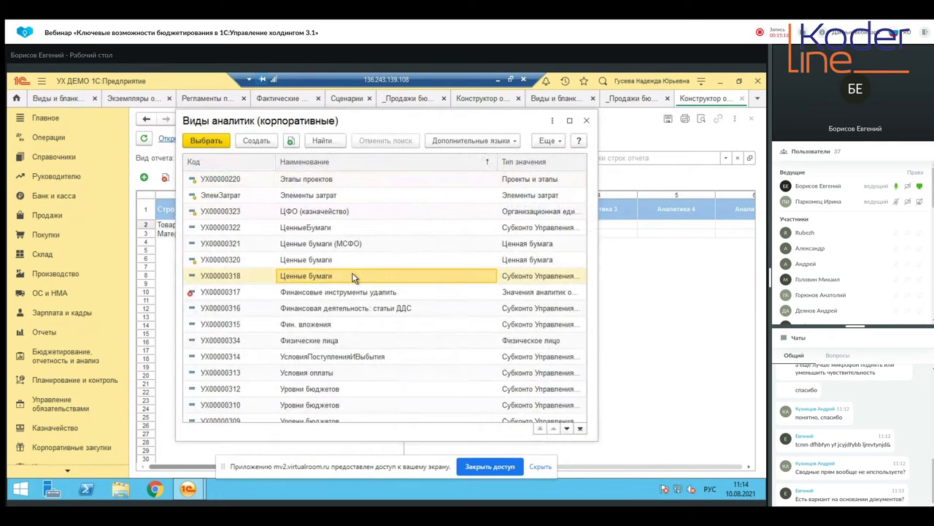
pyautogui.write('контрагент')
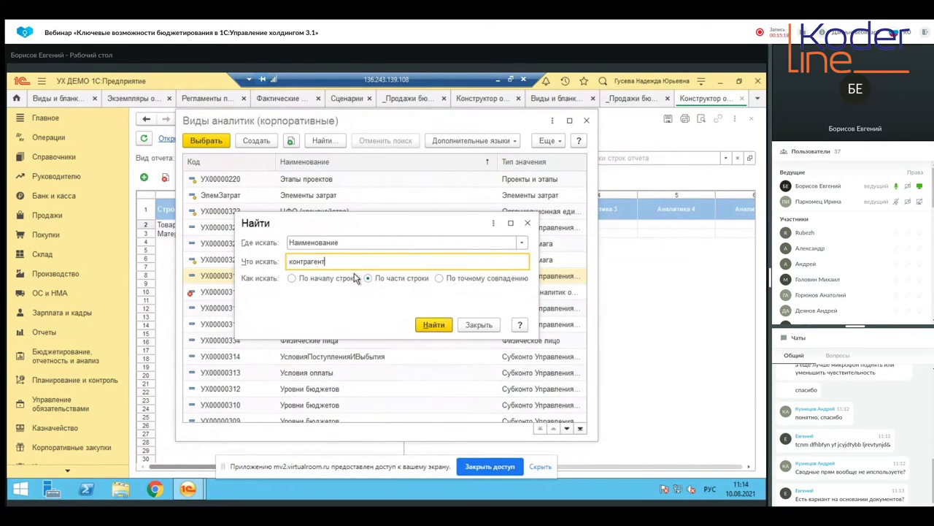
pyautogui.click(434, 324)
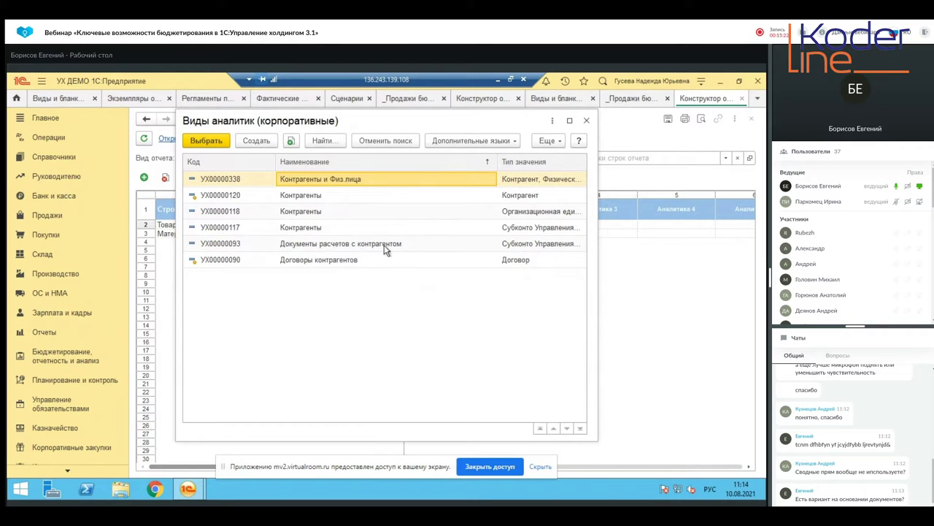
pyautogui.doubleClick(370, 196)
# Set Аналитика 2 of the Товары row to Номенклатура with value type Номенклатура, found by searching for "номенк".
pyautogui.click(540, 226)
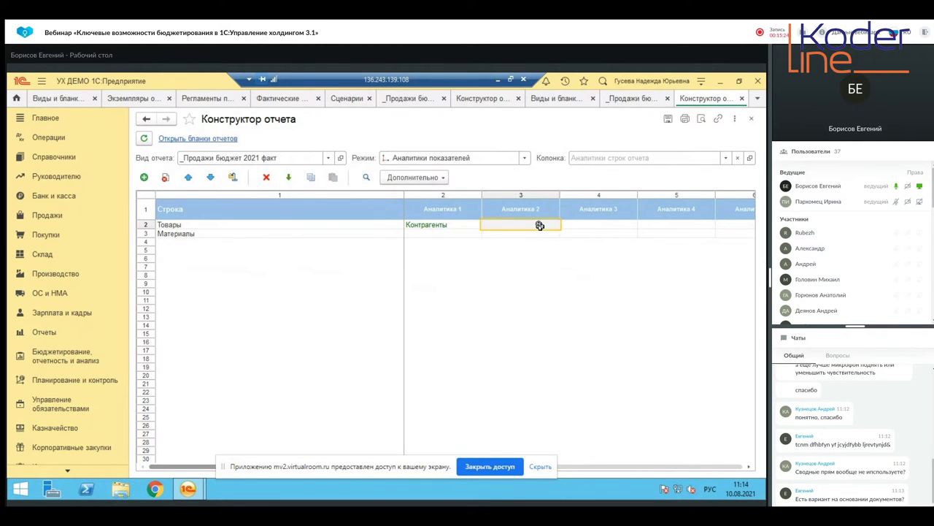
pyautogui.doubleClick(540, 225)
pyautogui.click(346, 277)
pyautogui.hotkey('ctrl', 'f')
pyautogui.write('номенк')
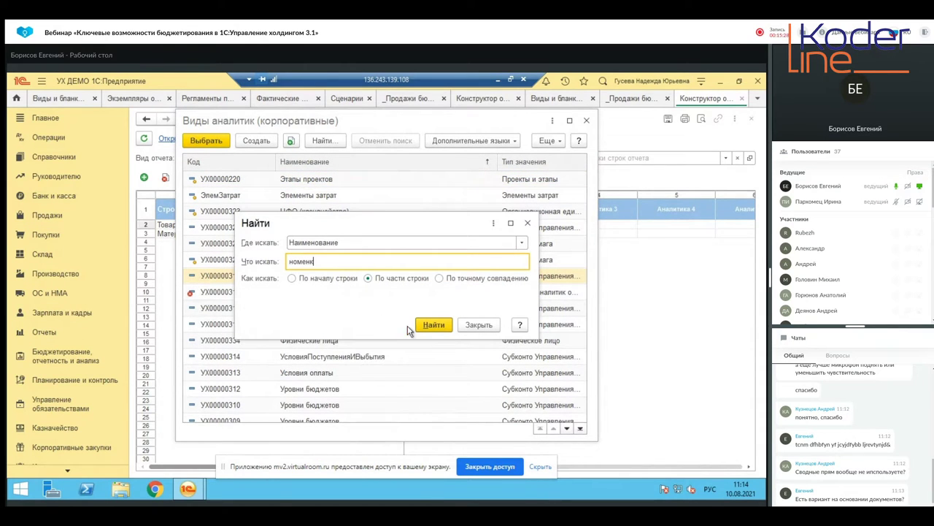
pyautogui.click(430, 327)
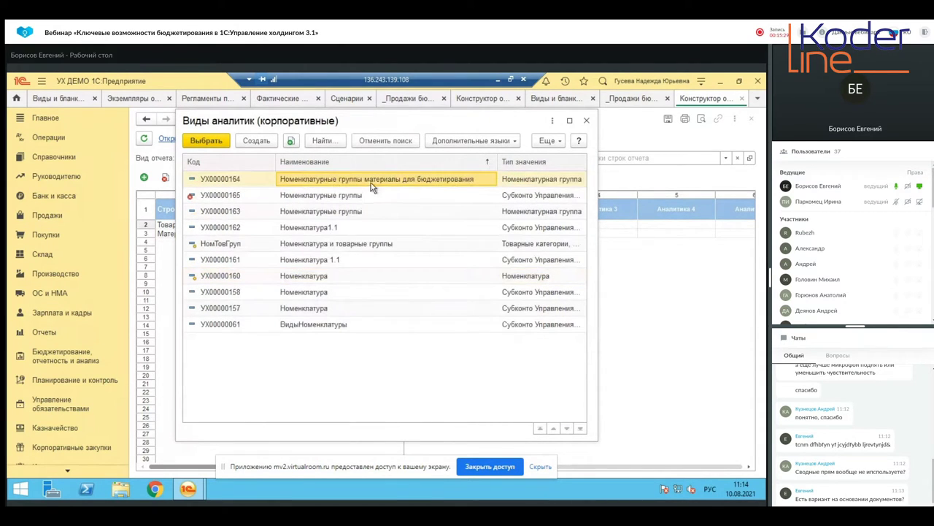
pyautogui.doubleClick(375, 279)
# Set Аналитика 1 of the Материалы row to Контрагенты with value type Контрагент, found by searching for "контраген".
pyautogui.click(455, 234)
pyautogui.doubleClick(457, 229)
pyautogui.hotkey('ctrl', 'f')
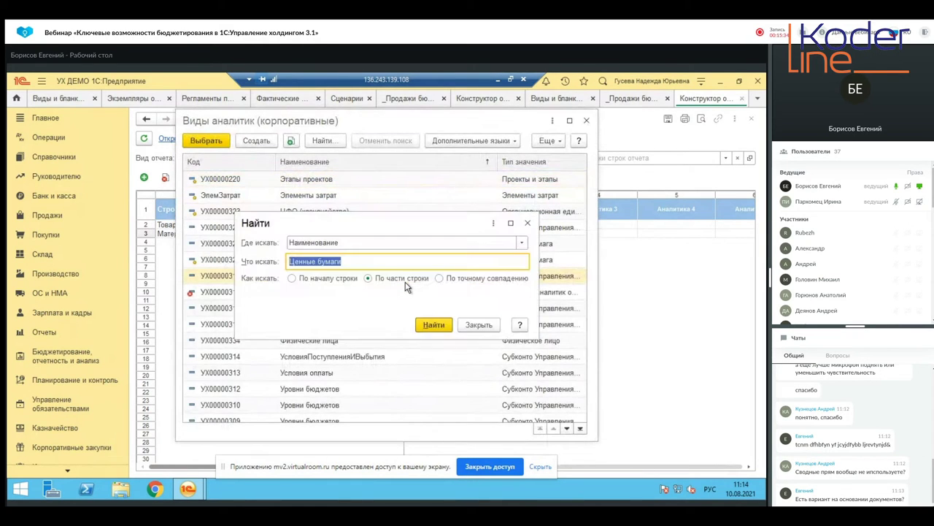
pyautogui.write('е')
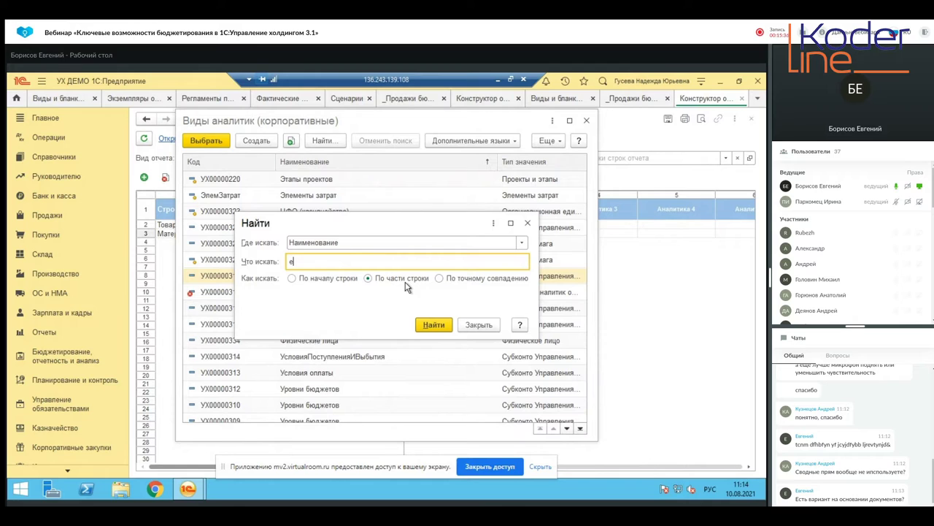
pyautogui.write('онтраген')
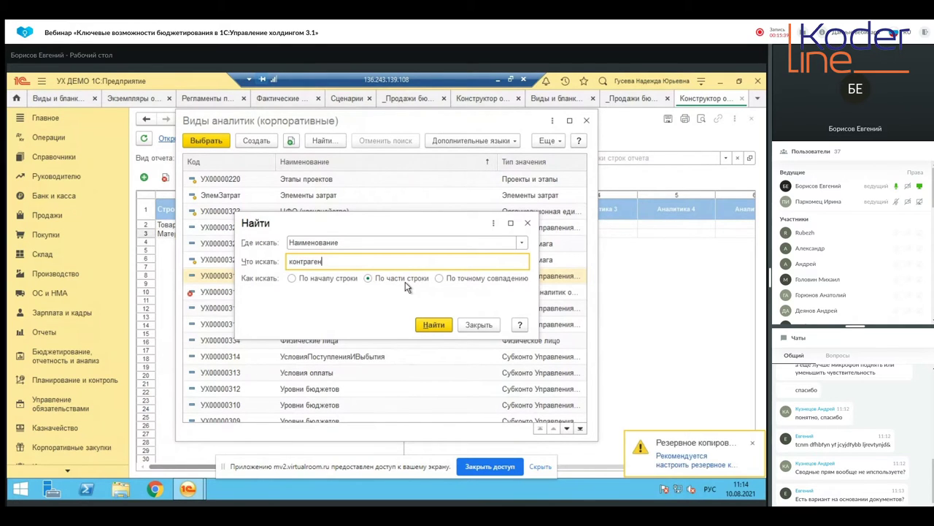
pyautogui.click(436, 327)
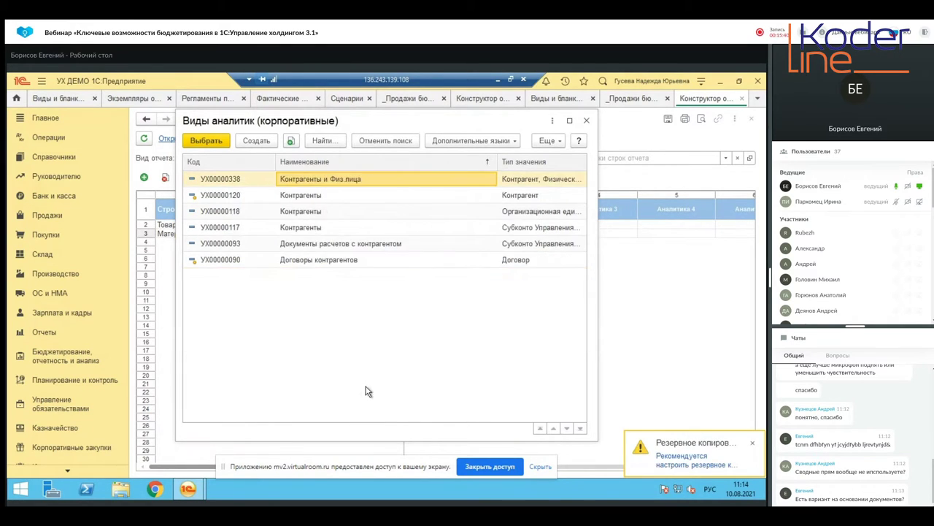
pyautogui.doubleClick(384, 200)
# Set Аналитика 2 of the Материалы row to Номенклатура with value type Номенклатура, found by searching for "номенк".
pyautogui.doubleClick(501, 231)
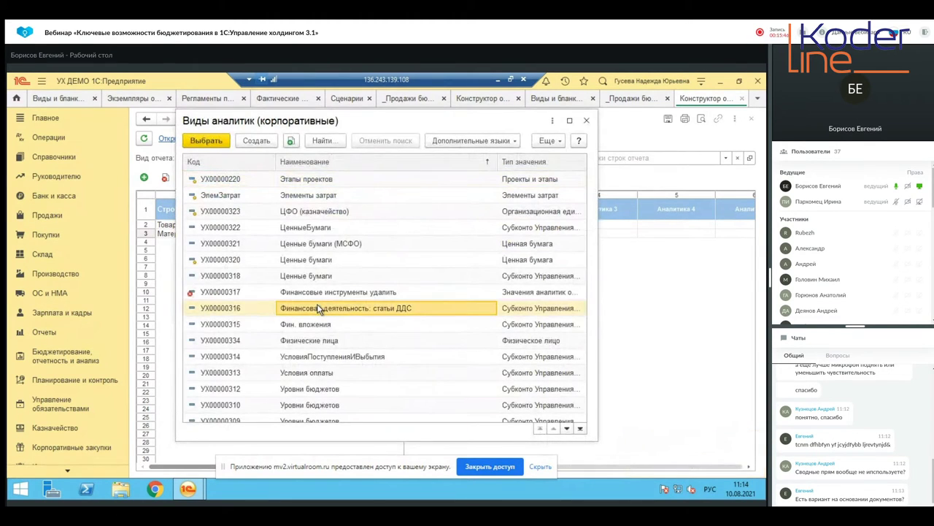
pyautogui.hotkey('ctrl', 'f')
pyautogui.write('номенк')
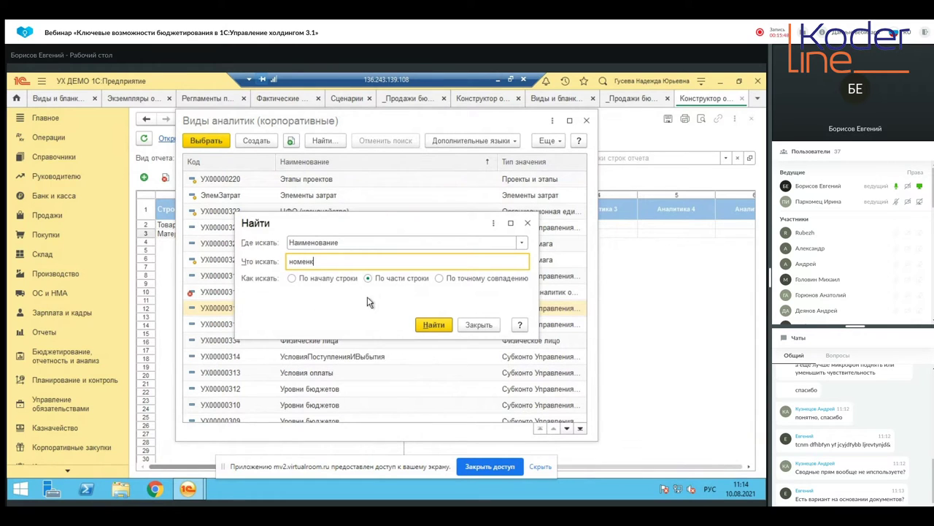
pyautogui.click(432, 325)
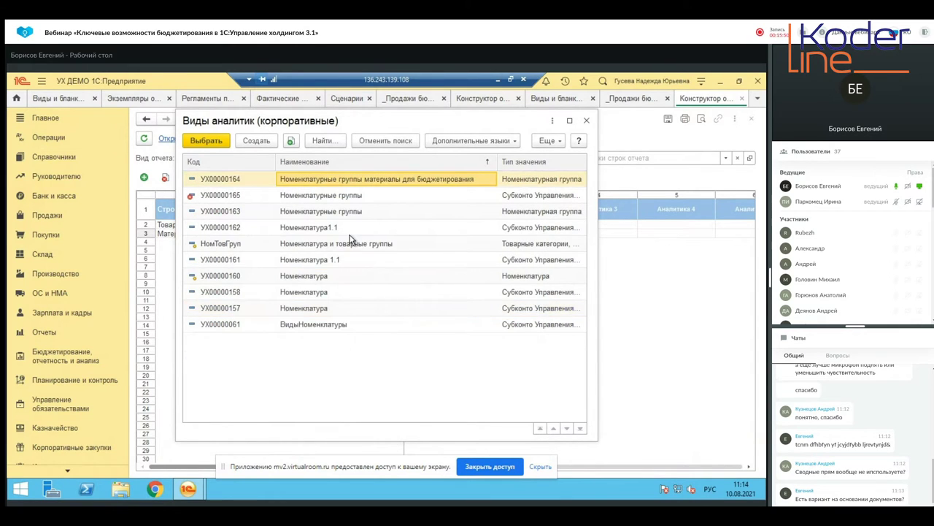
pyautogui.click(366, 285)
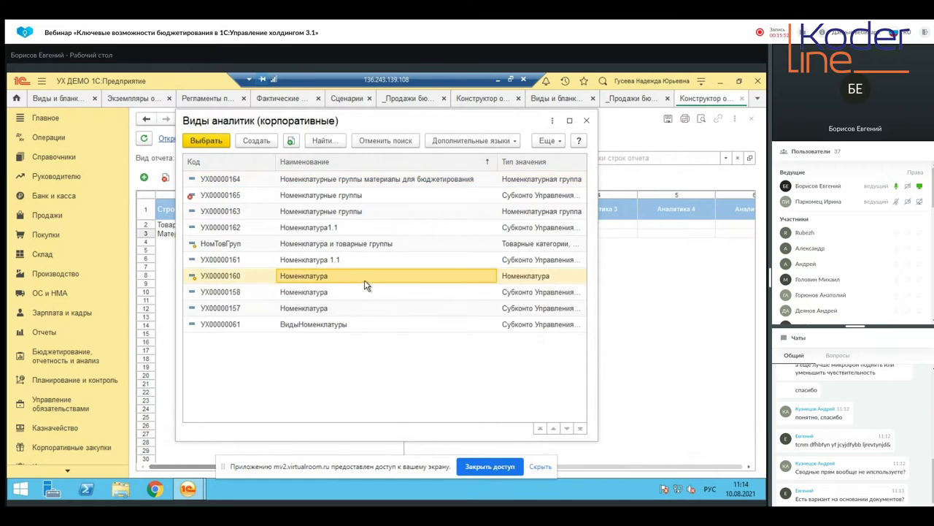
pyautogui.doubleClick(367, 281)
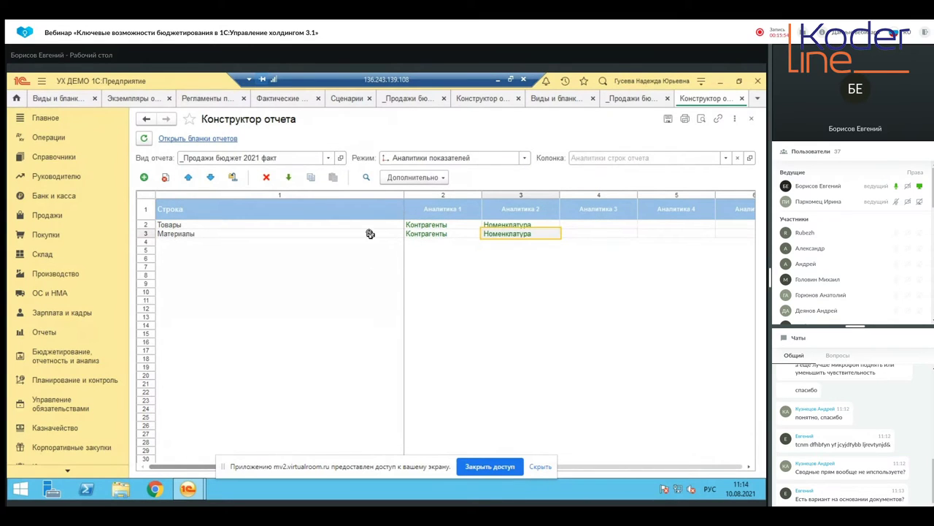
# Switch the report constructor to the Формулы расчета показателей mode.
pyautogui.click(473, 158)
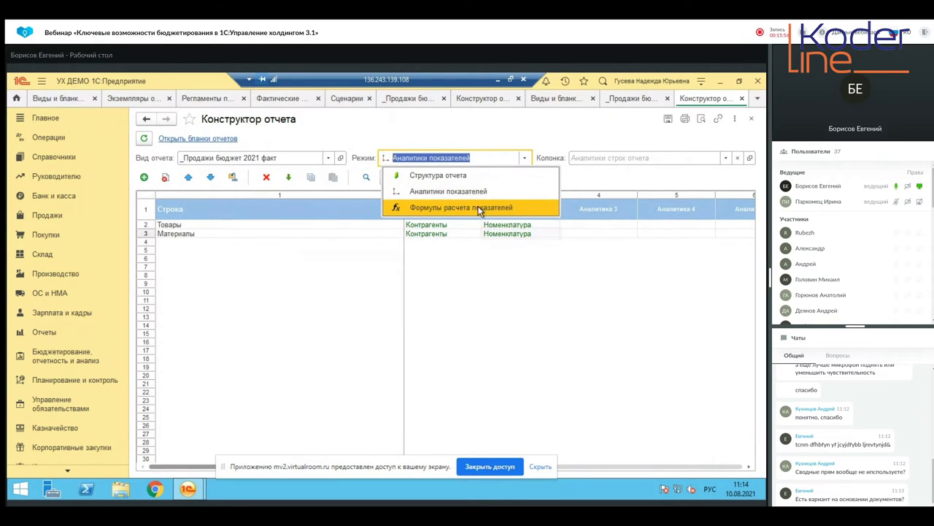
pyautogui.click(486, 207)
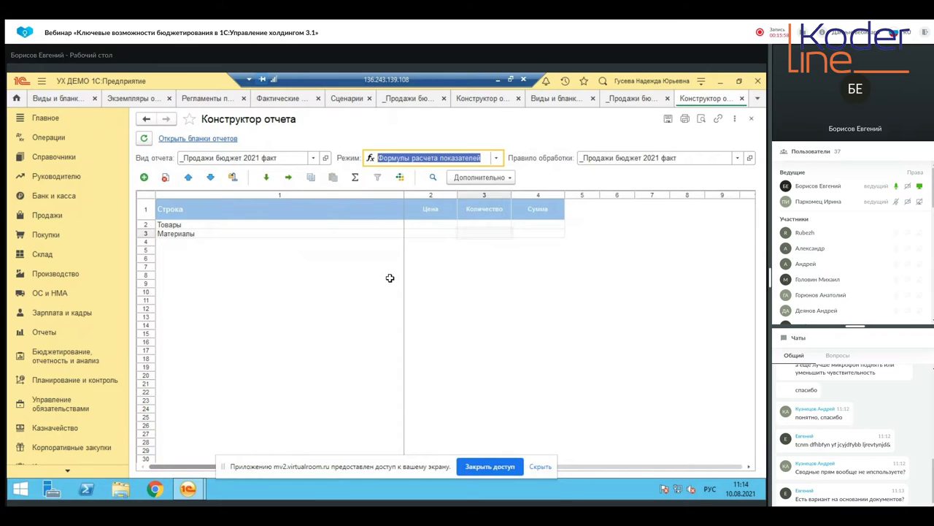
pyautogui.click(433, 224)
pyautogui.doubleClick(433, 226)
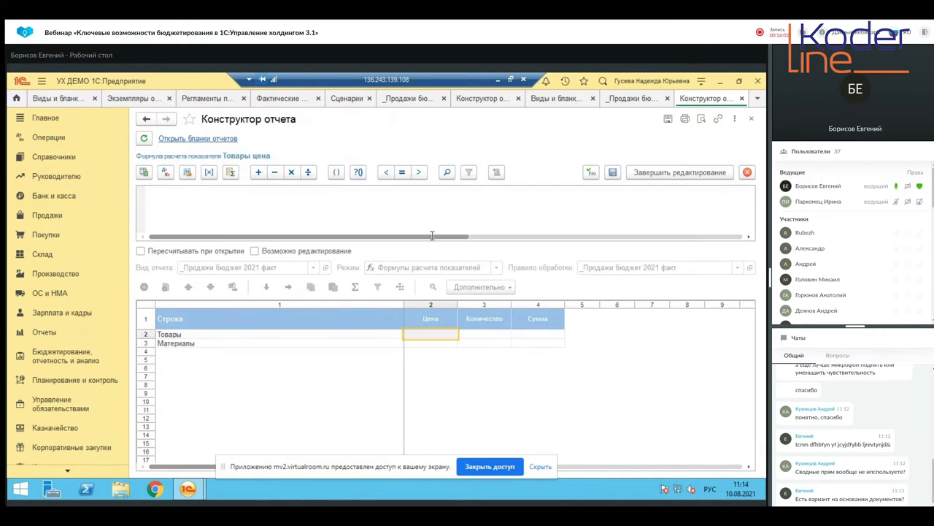
pyautogui.click(755, 171)
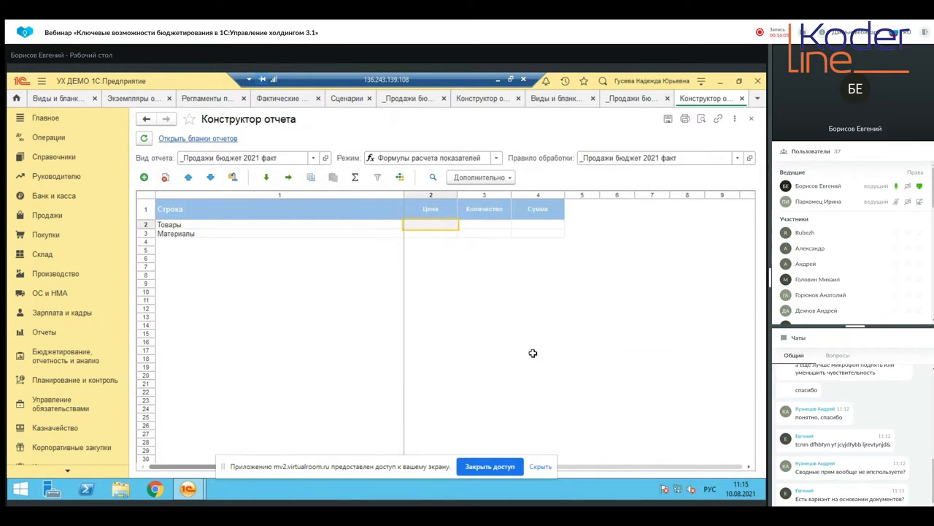
# Open the calculation formula of the Количество indicator in the Товары row and start creating a data source for it.
pyautogui.click(428, 232)
pyautogui.doubleClick(488, 226)
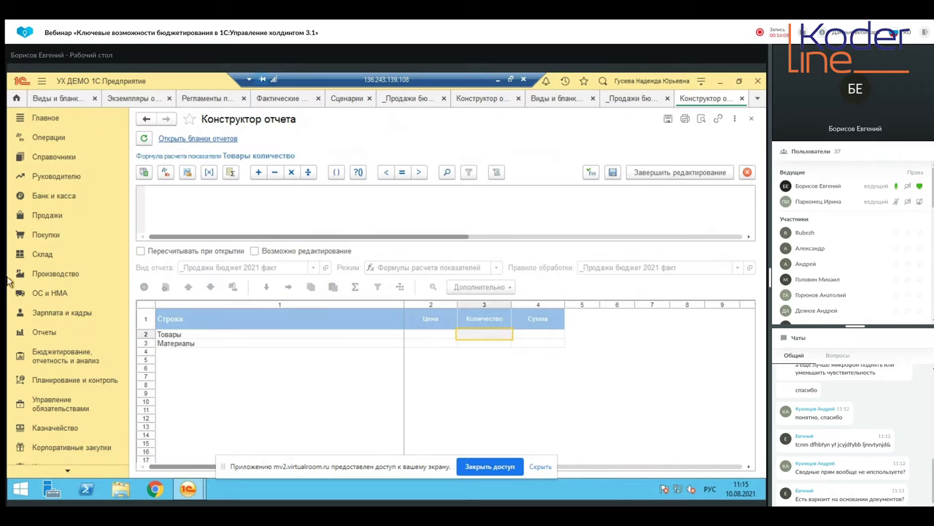
pyautogui.click(187, 172)
pyautogui.click(207, 203)
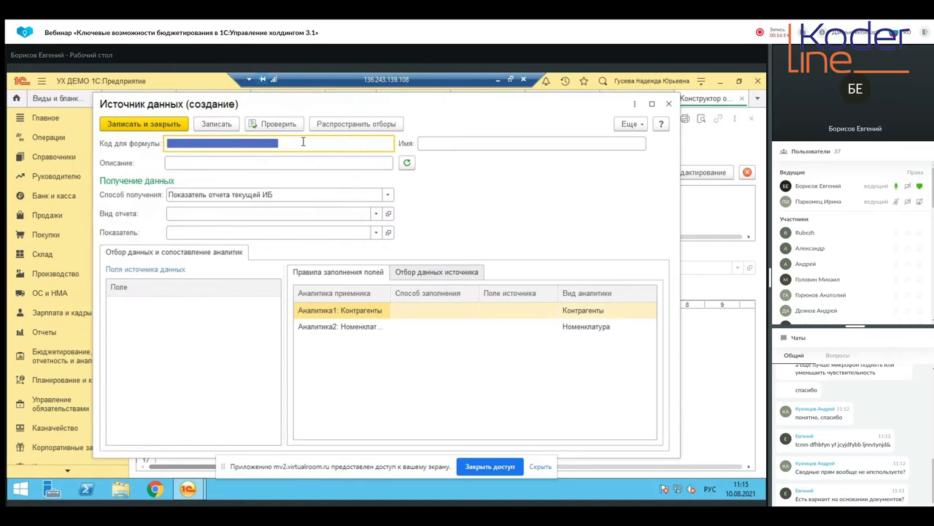
# Set the data source's retrieval method to Регистр бухгалтерии текущей ИБ and its accounting register to Хозрасчетный.
pyautogui.click(390, 197)
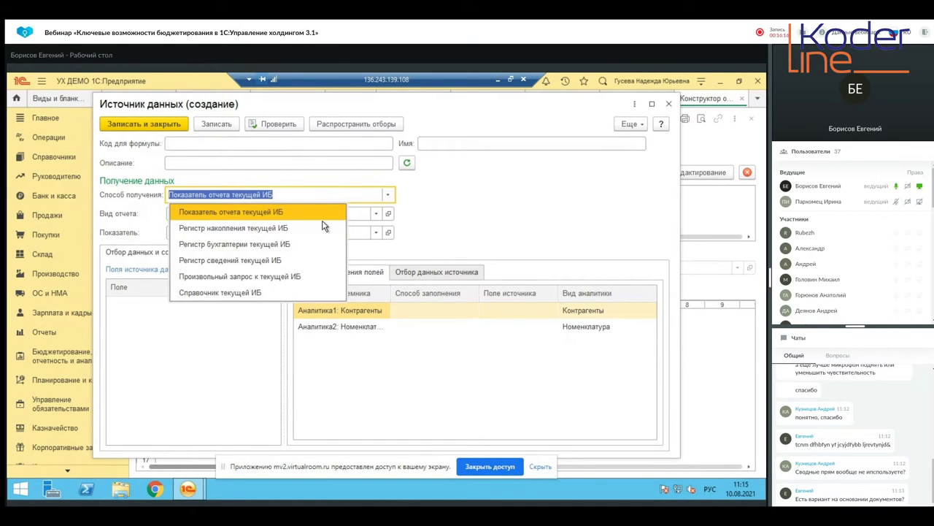
pyautogui.click(262, 243)
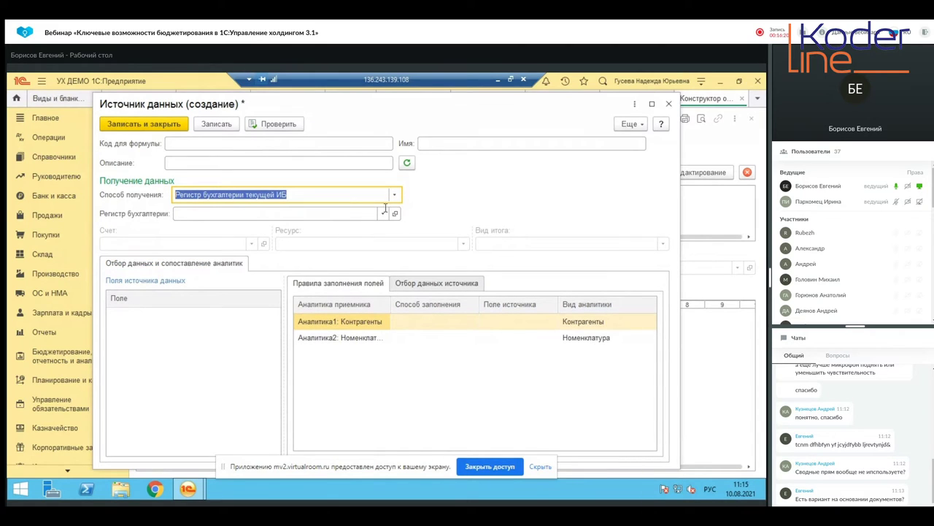
pyautogui.click(383, 213)
pyautogui.click(340, 230)
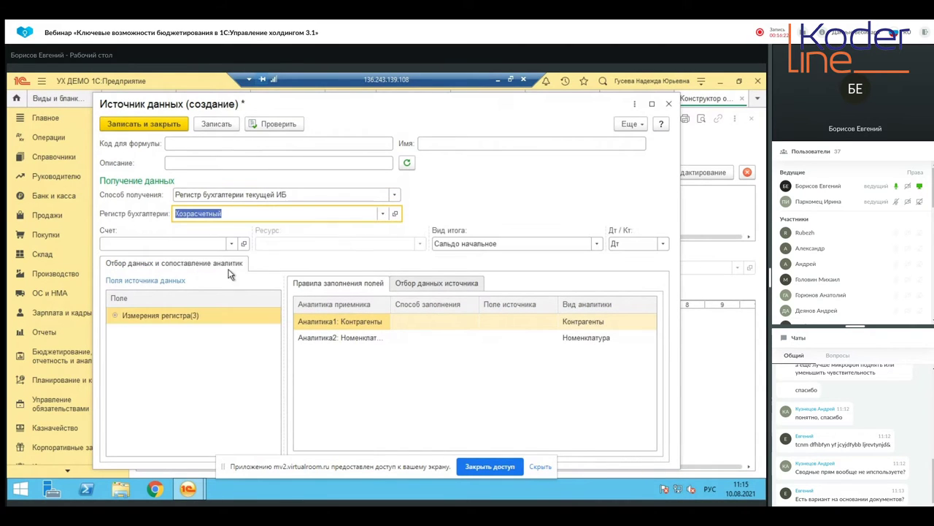
# Set the data source's total type to Оборот по счету and its account to 62.01.
pyautogui.click(232, 244)
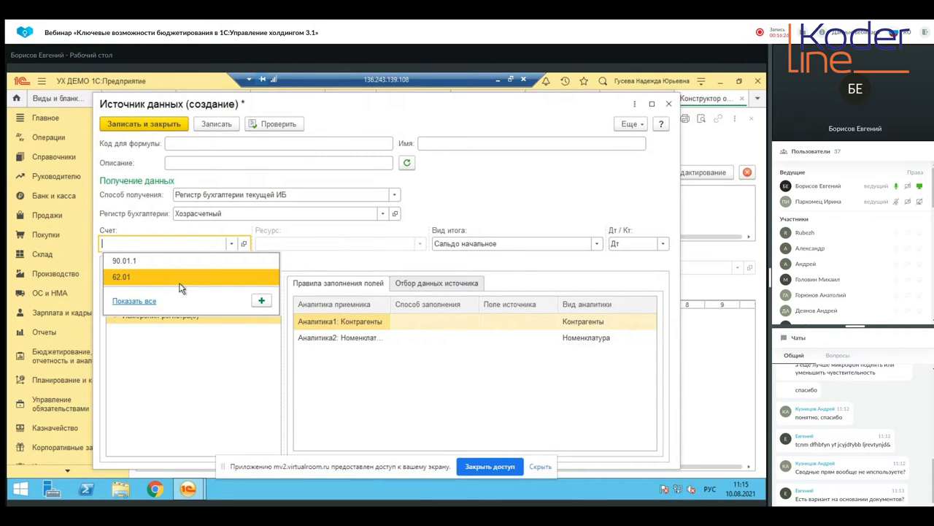
pyautogui.click(516, 243)
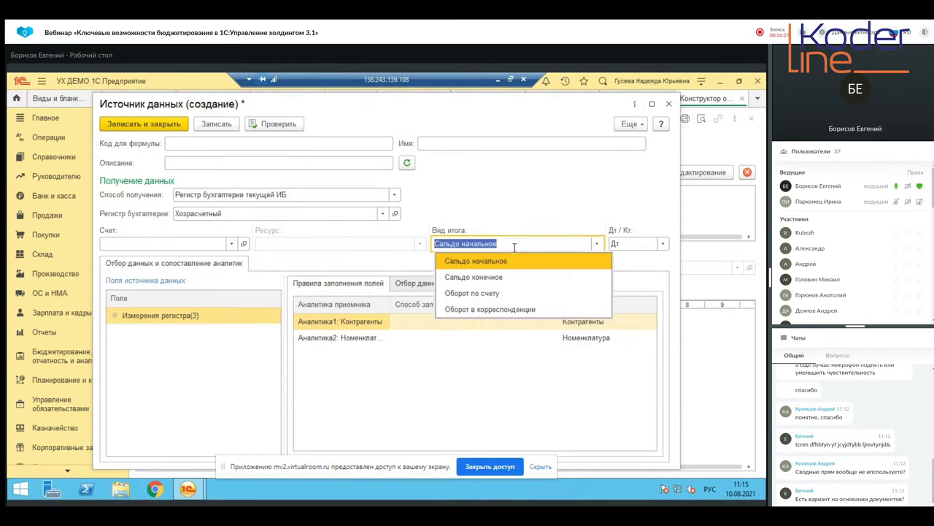
pyautogui.click(499, 293)
pyautogui.click(231, 244)
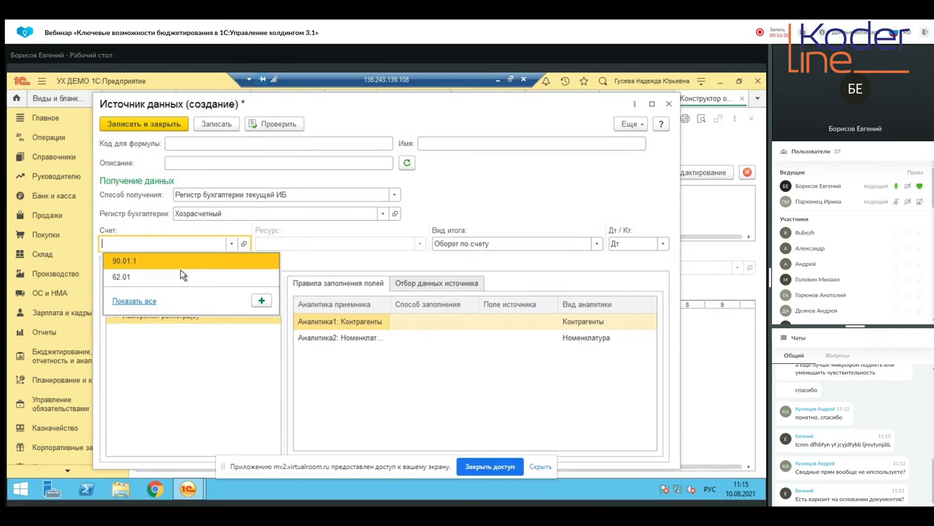
pyautogui.click(181, 274)
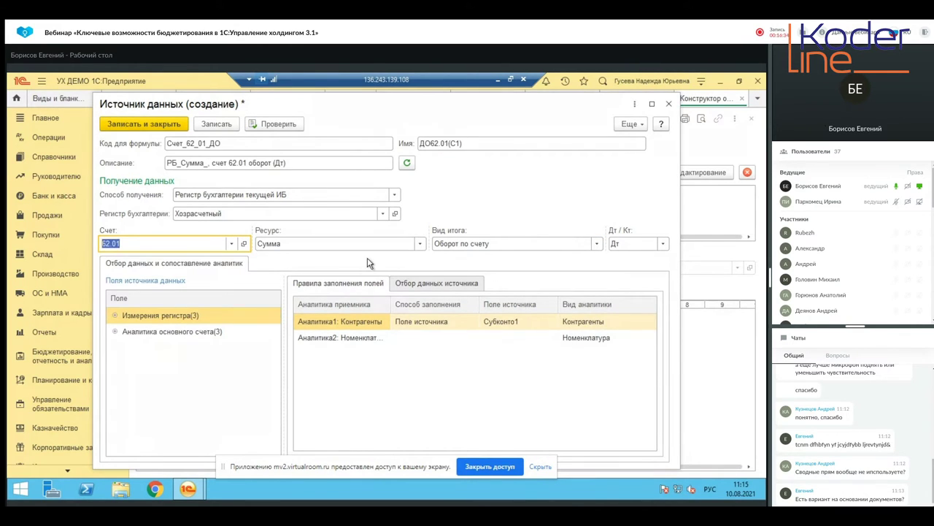
# Change the total type to Оборот в корреспонденции with corresponding account 90.01.1, and check the filling rules for both analytics.
pyautogui.click(595, 246)
pyautogui.click(503, 338)
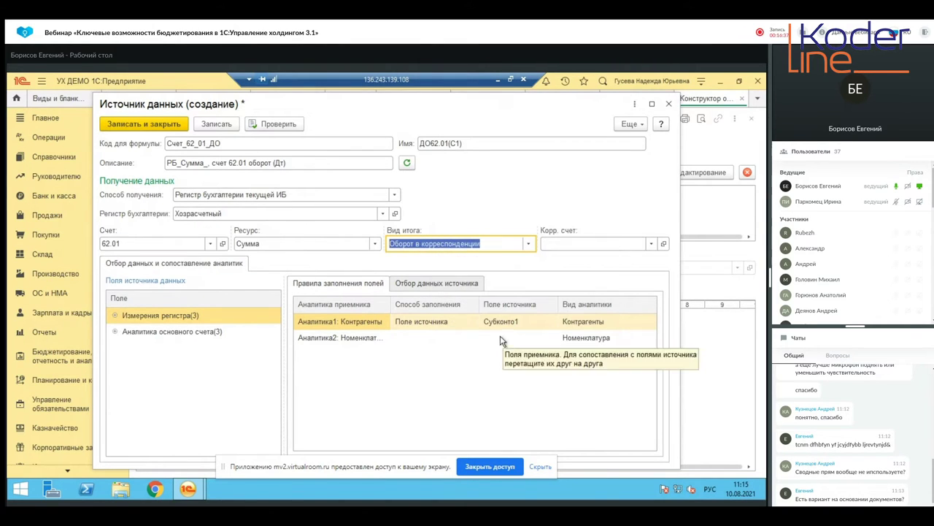
pyautogui.click(619, 243)
pyautogui.click(595, 275)
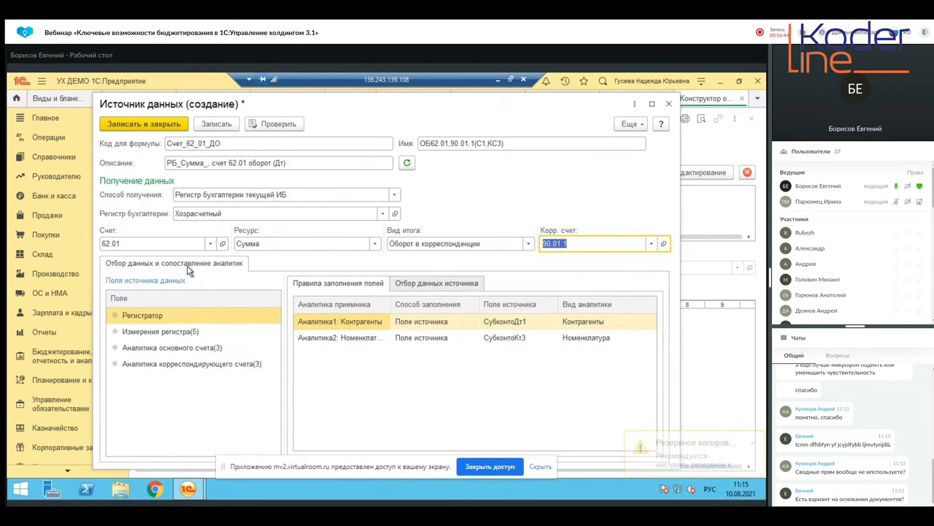
pyautogui.click(394, 325)
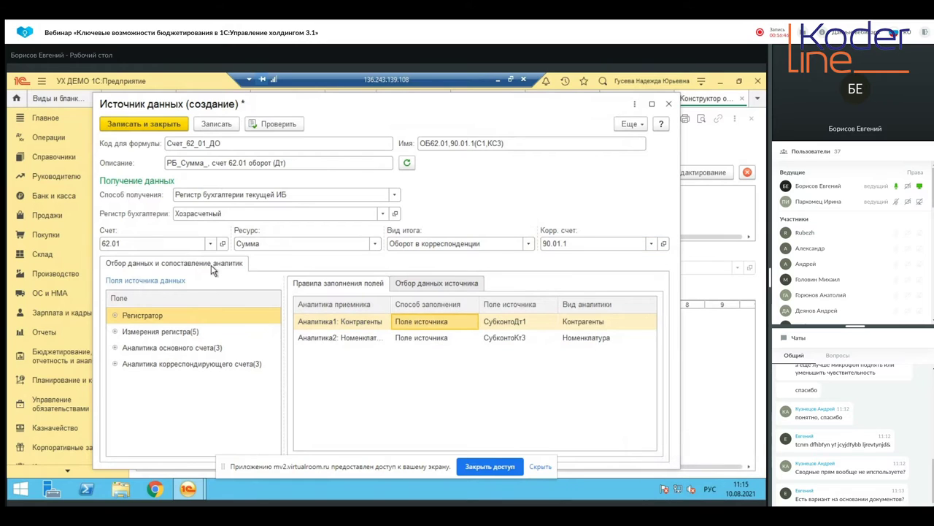
pyautogui.click(430, 338)
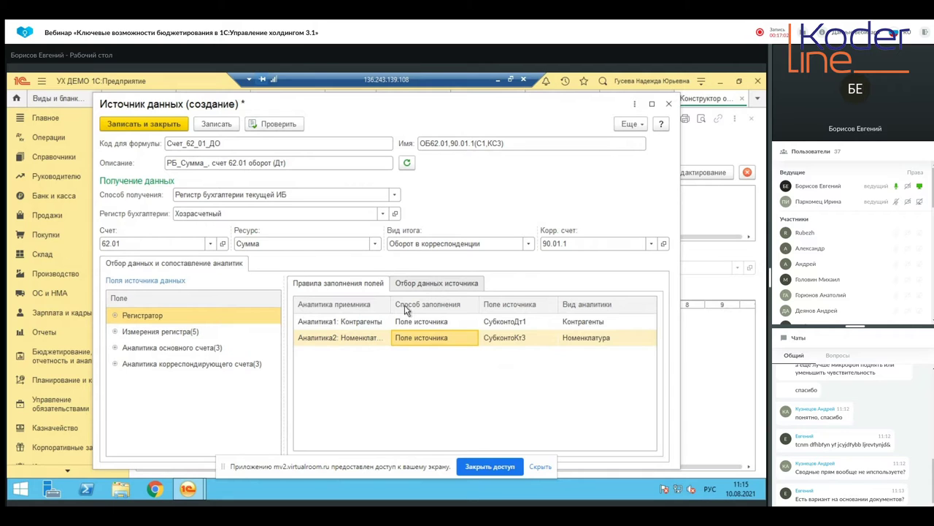
pyautogui.click(46, 215)
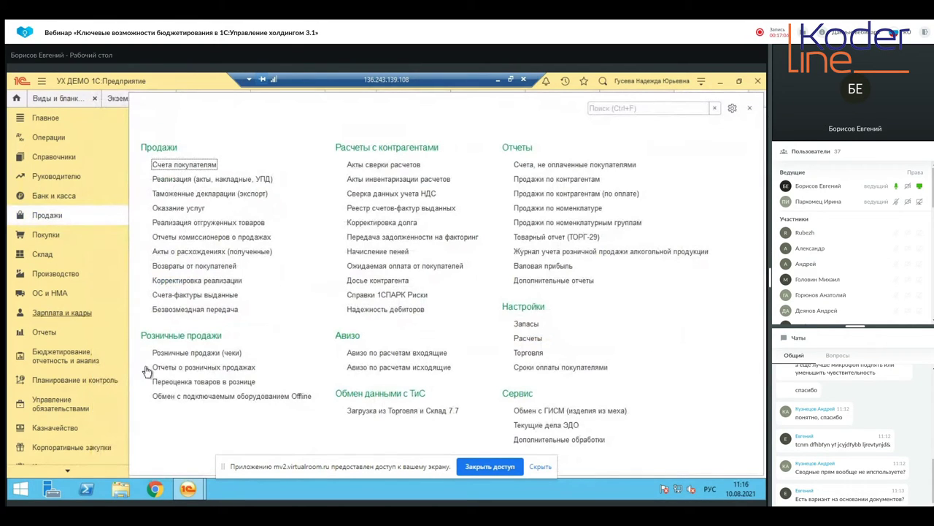
pyautogui.click(188, 354)
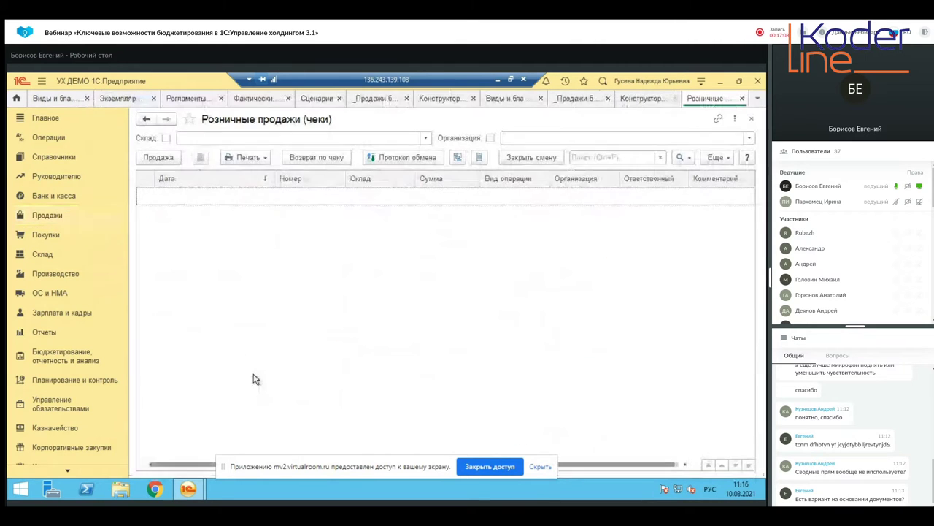
pyautogui.click(751, 119)
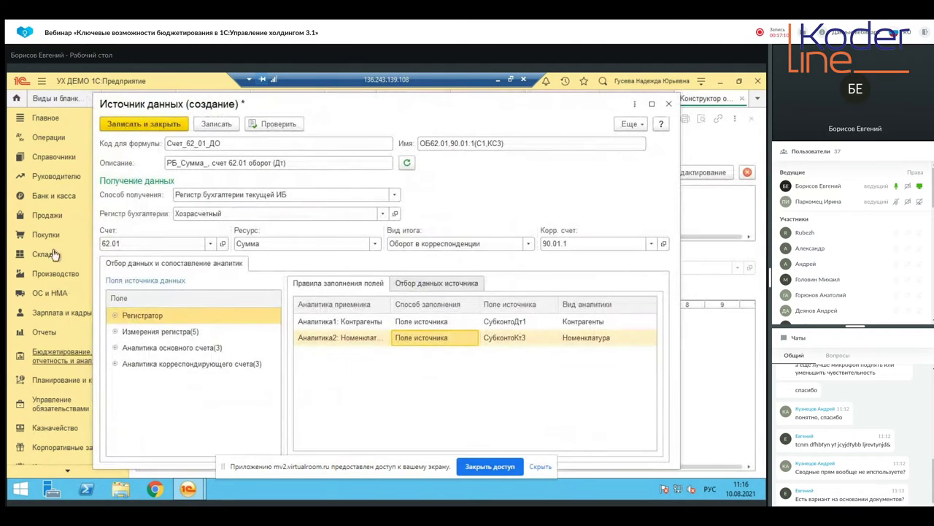
# Examine the accounting entries of the 20.01.2021 sales document for Клиент 1, and return to the data source.
pyautogui.click(49, 215)
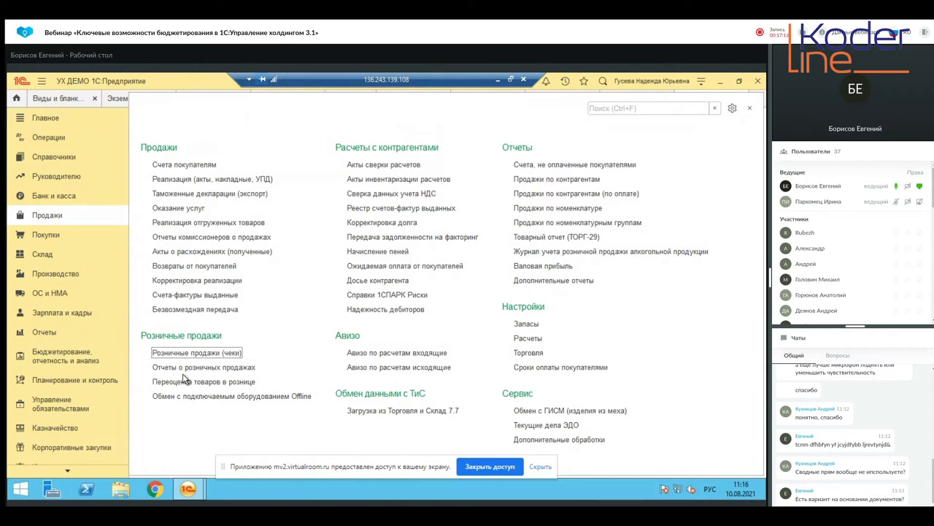
pyautogui.click(184, 181)
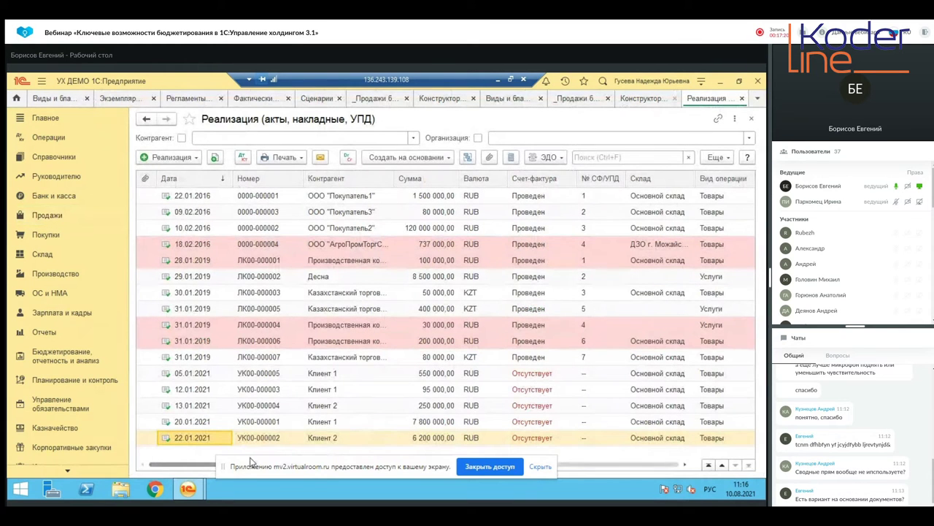
pyautogui.click(340, 423)
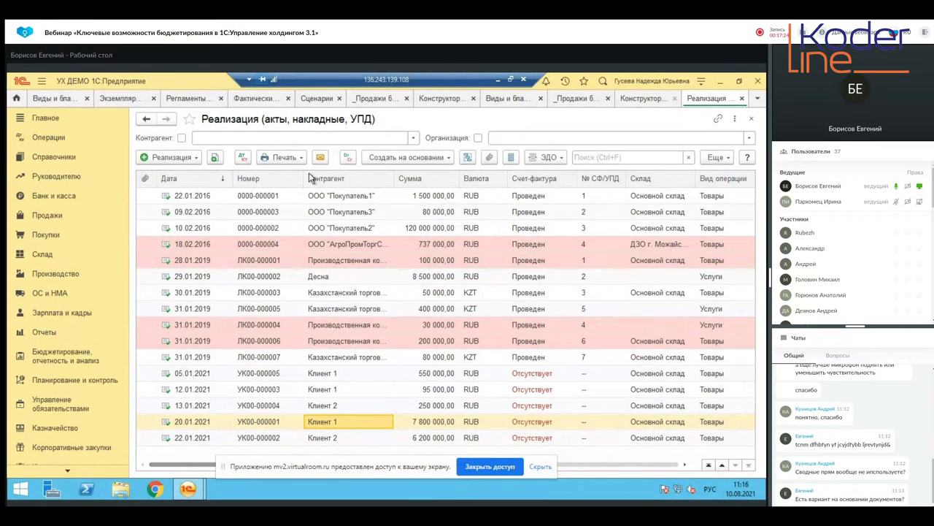
pyautogui.click(244, 158)
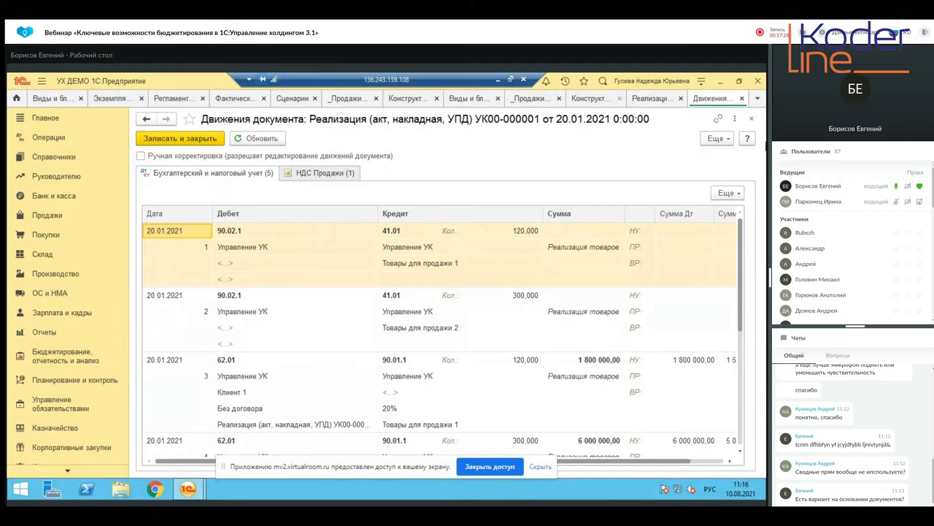
pyautogui.click(753, 119)
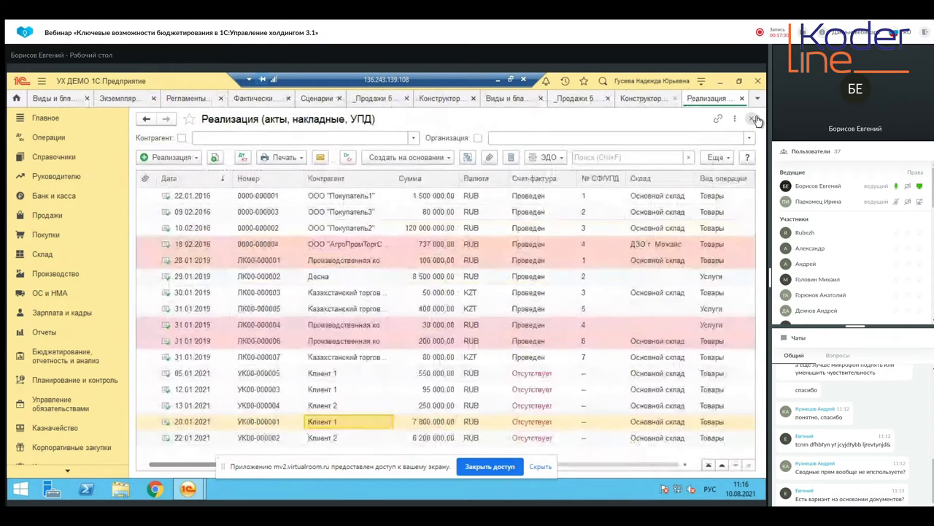
pyautogui.click(632, 99)
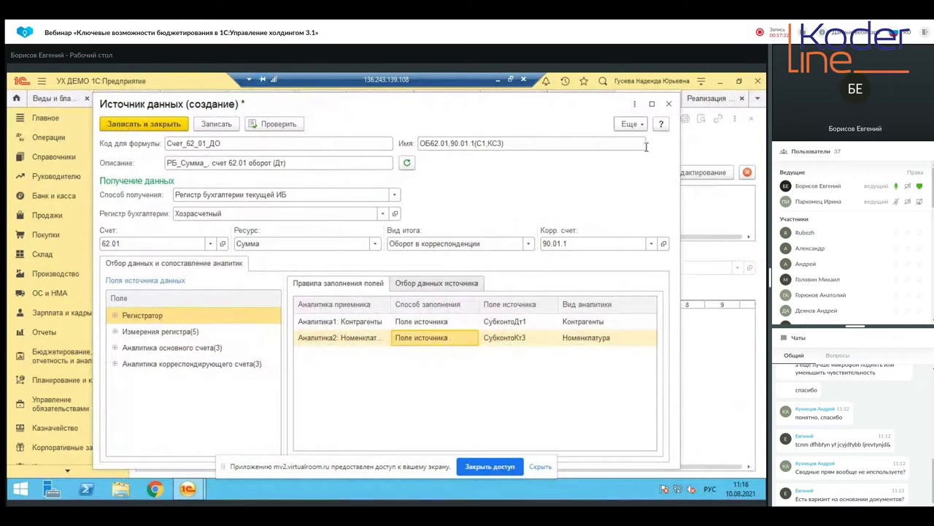
# Set the data source's resource to Количество, and check its data selection conditions and the Регистратор source fields.
pyautogui.click(282, 245)
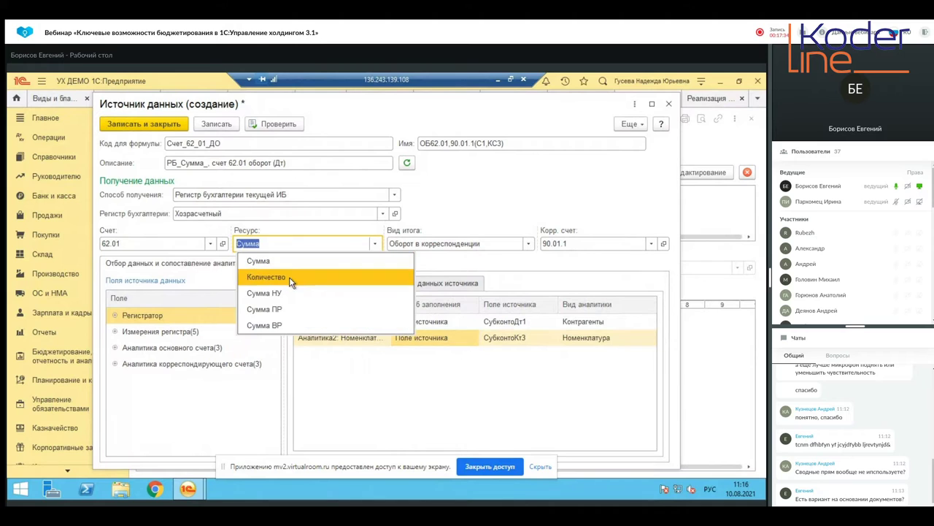
pyautogui.click(291, 277)
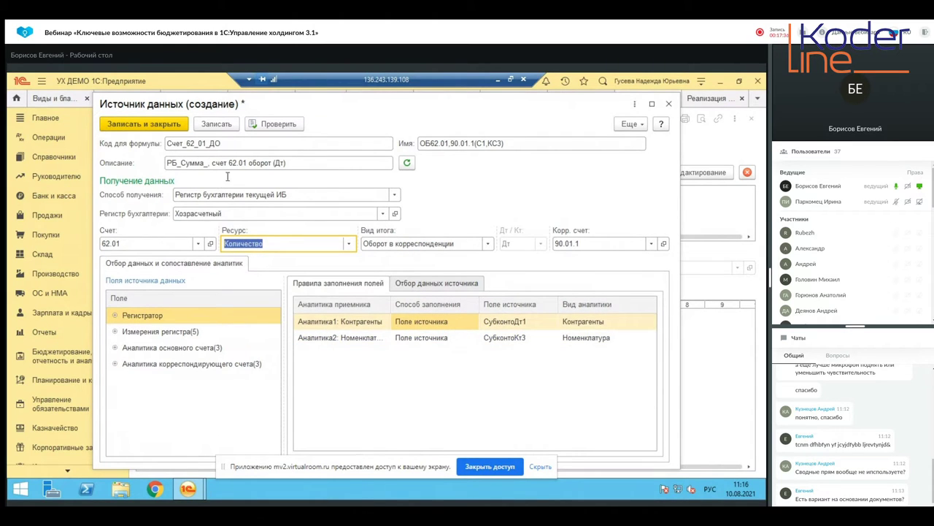
pyautogui.click(410, 284)
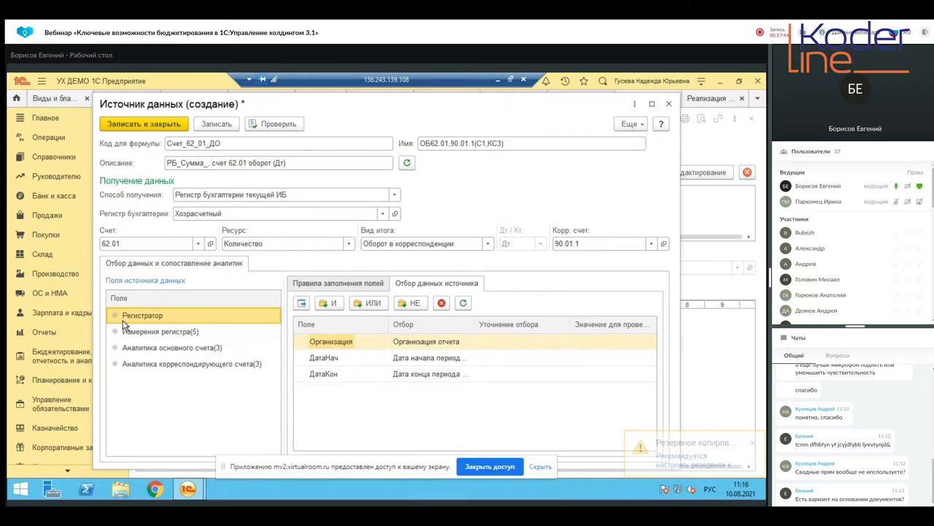
pyautogui.click(116, 316)
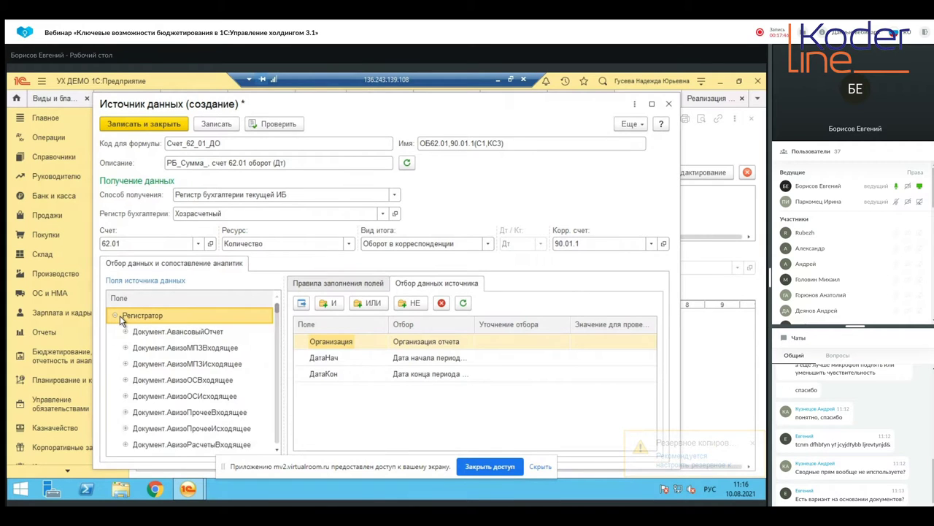
pyautogui.click(116, 315)
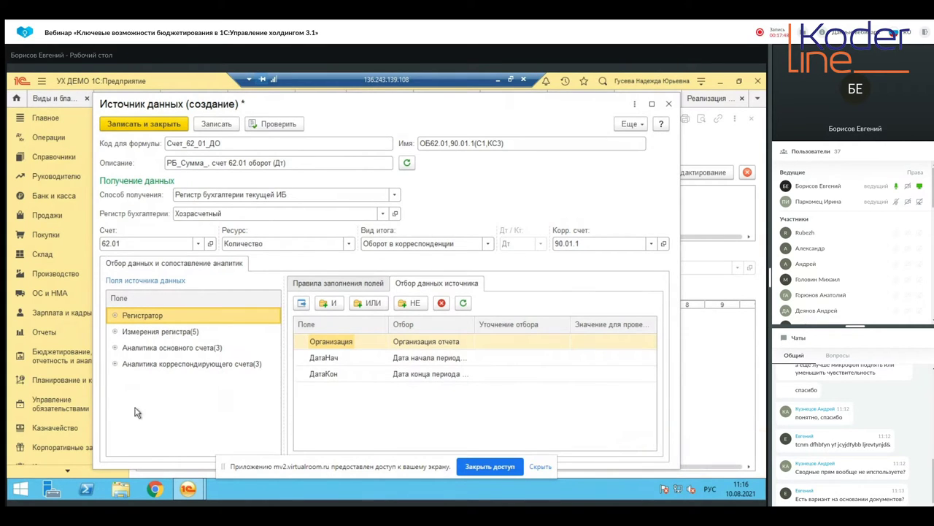
# Examine the selection options available for the ДатаНач field in the data source's filter, without changing it.
pyautogui.click(439, 363)
pyautogui.click(439, 362)
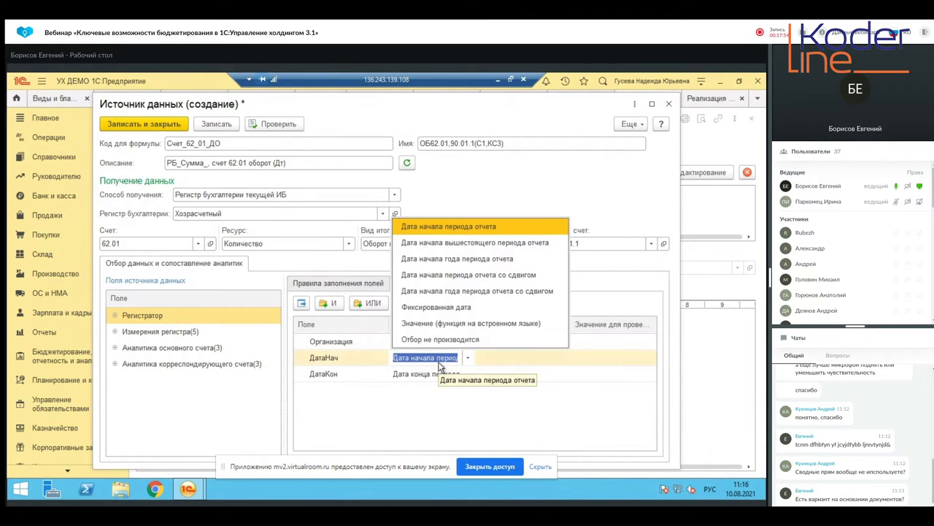
pyautogui.press('Down')
pyautogui.press('Down')
pyautogui.press('Down')
pyautogui.press('Down')
pyautogui.press('Down')
pyautogui.press('Down')
pyautogui.press('Down')
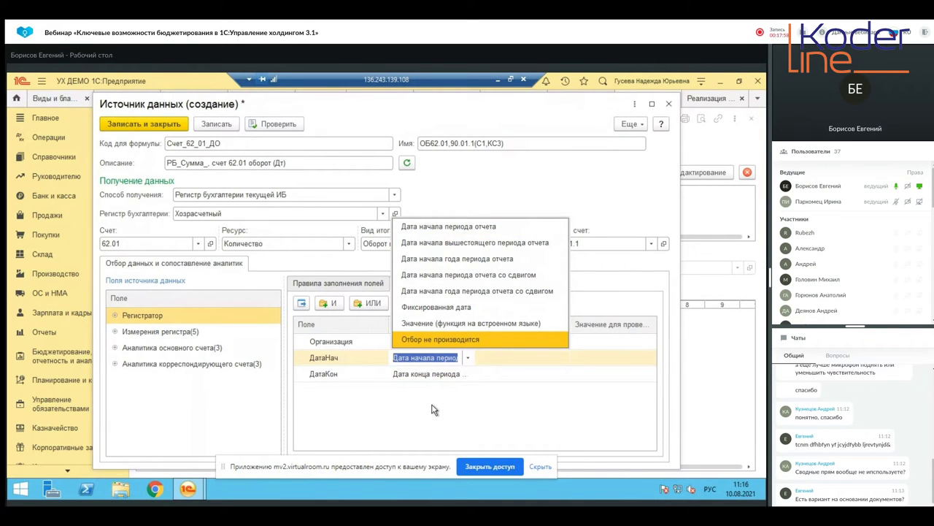
pyautogui.press('Escape')
pyautogui.press('Escape')
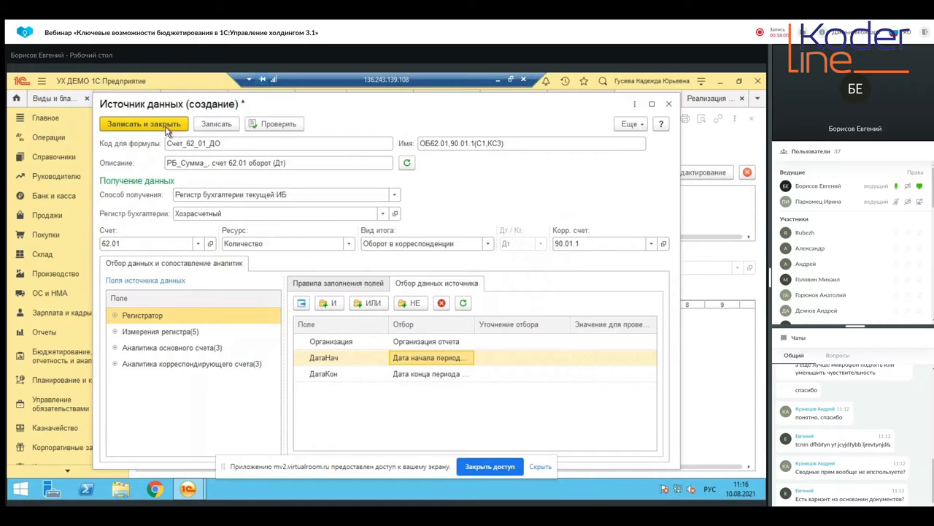
# Examine the main account and corresponding account analytics available among the data source's fields.
pyautogui.click(116, 348)
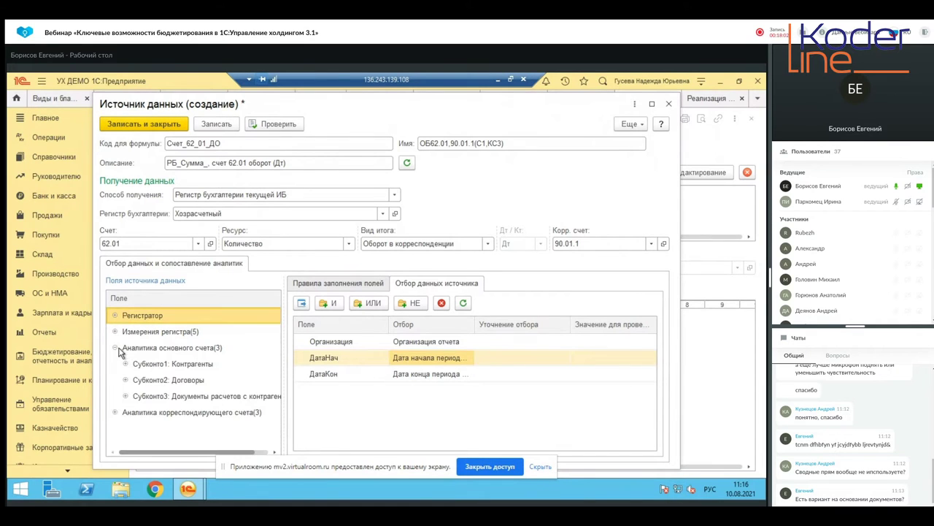
pyautogui.click(115, 412)
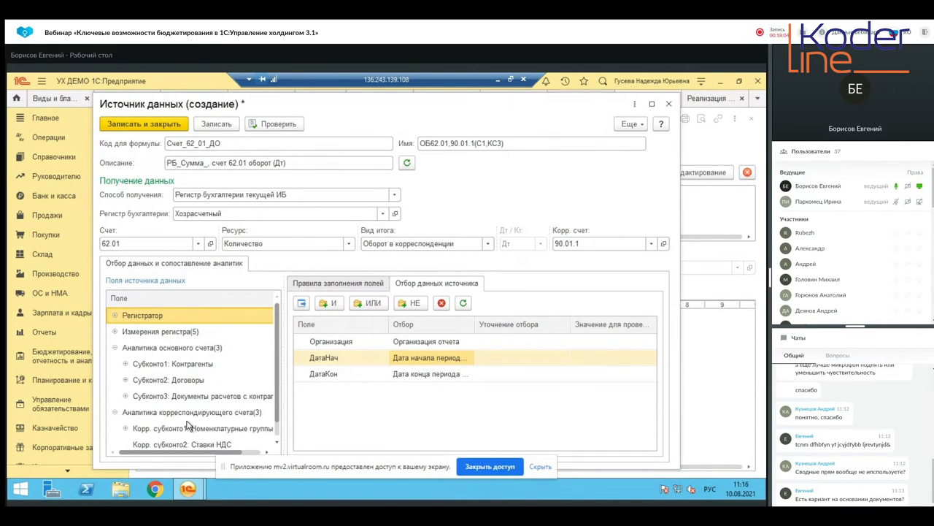
pyautogui.click(220, 350)
pyautogui.click(210, 364)
pyautogui.click(412, 375)
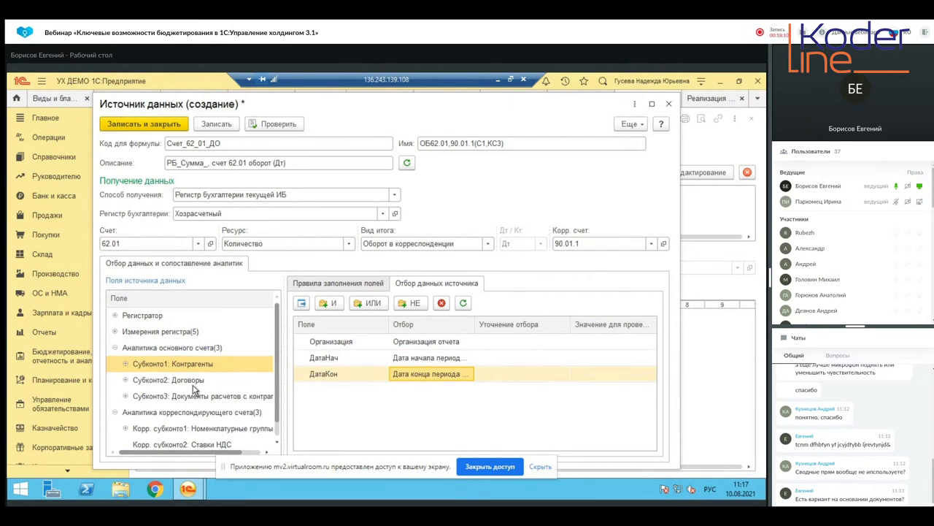
pyautogui.click(194, 382)
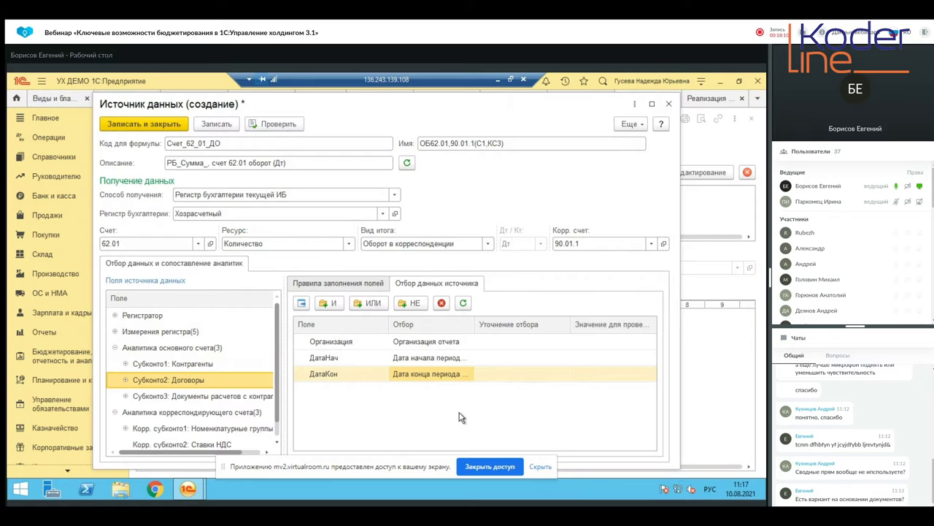
# Save the data source, insert it into the Товары Количество formula, and finish editing the formula.
pyautogui.click(165, 124)
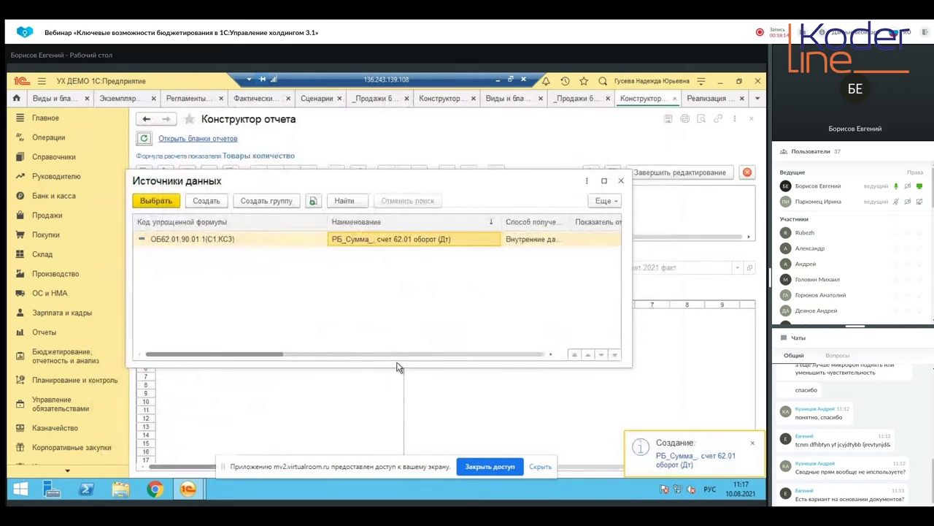
pyautogui.click(150, 200)
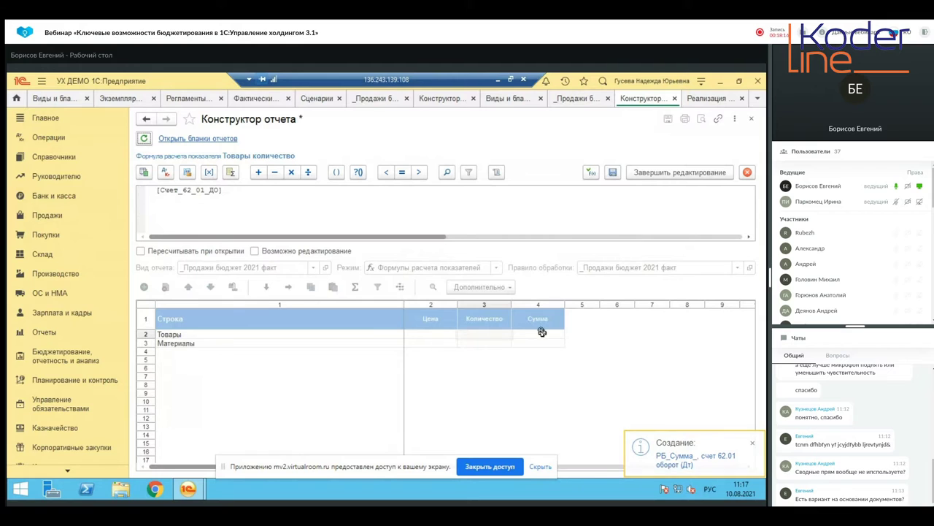
pyautogui.click(659, 173)
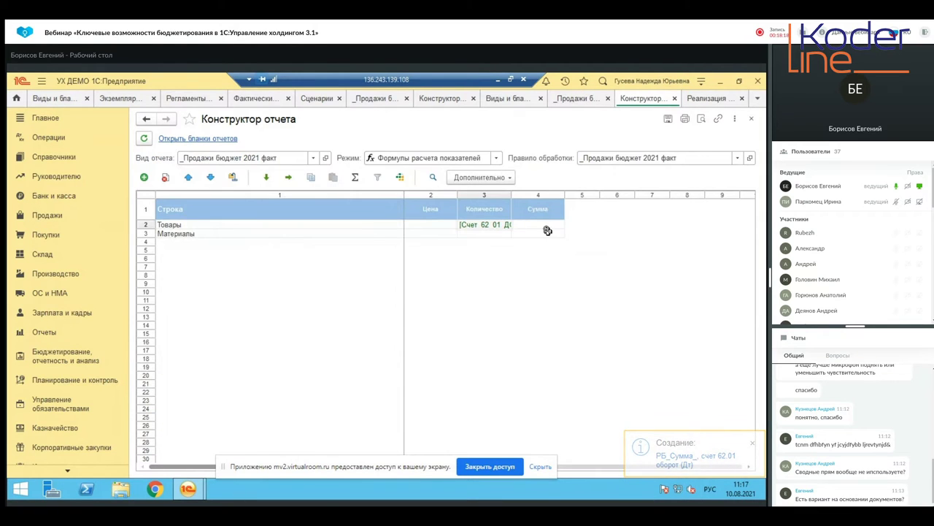
# For the Товары Сумма formula, create a data source with retrieval method Регистр бухгалтерии текущей ИБ and register Хозрасчетный.
pyautogui.click(546, 224)
pyautogui.doubleClick(545, 224)
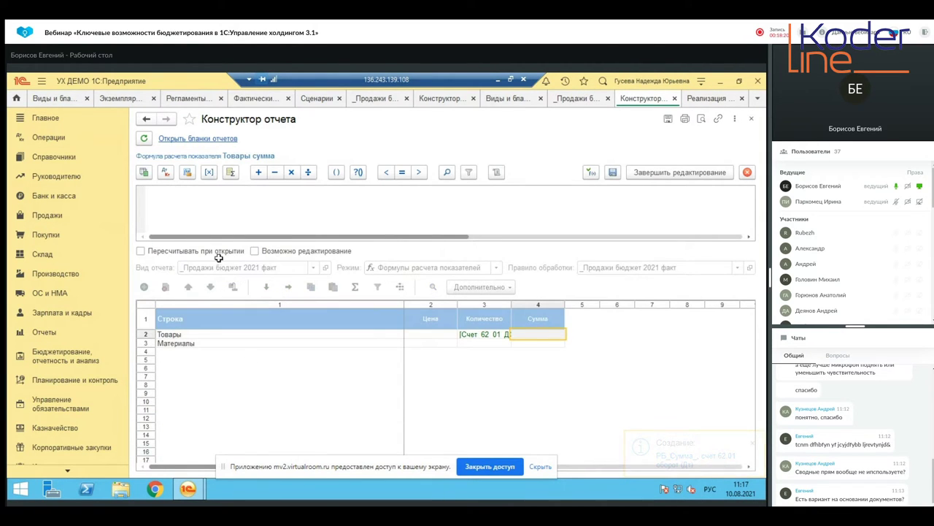
pyautogui.click(209, 175)
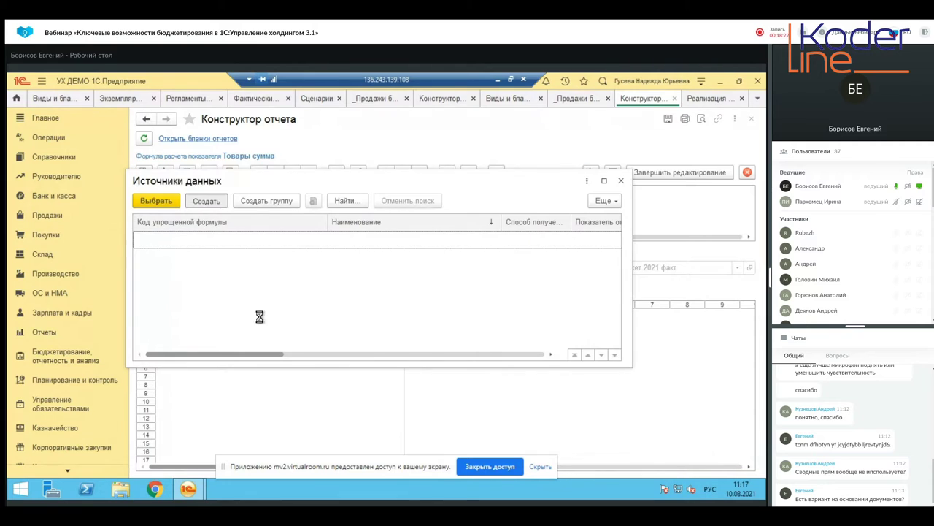
pyautogui.press('Insert')
pyautogui.click(388, 194)
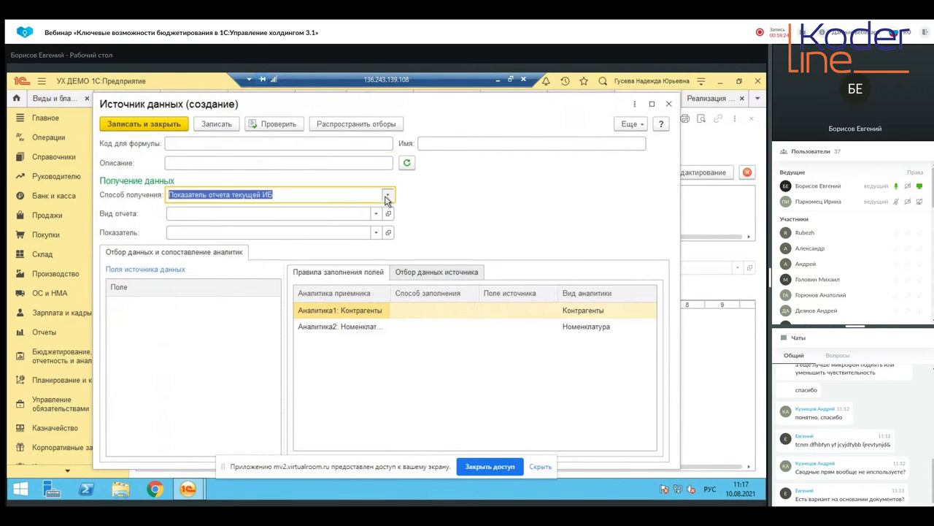
pyautogui.click(297, 248)
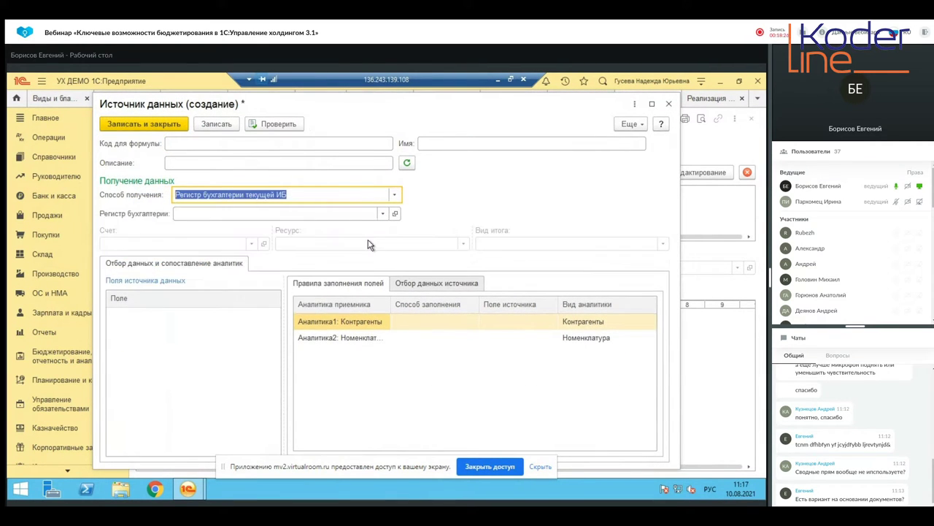
pyautogui.click(382, 213)
pyautogui.click(295, 238)
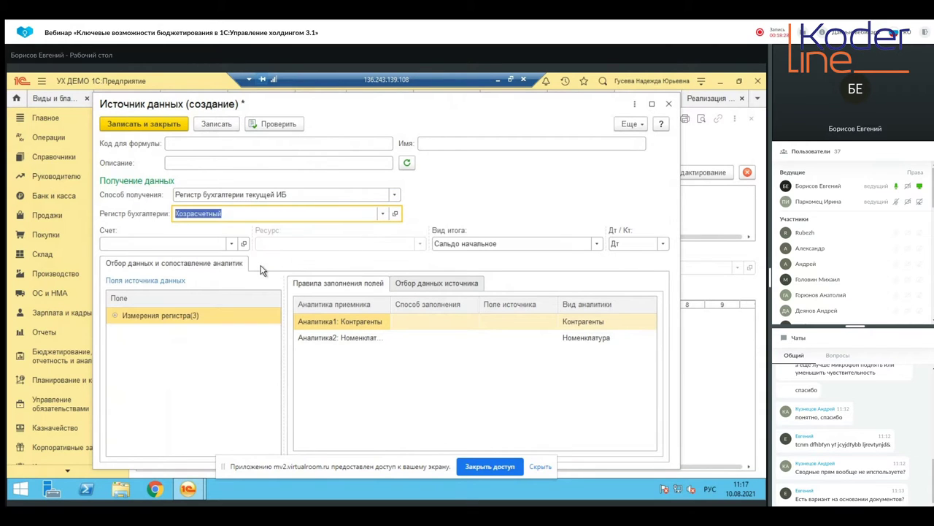
# Set the new source's total type to Оборот в корреспонденции, its account to 62.01 and its corresponding account to 90.01.1.
pyautogui.click(539, 244)
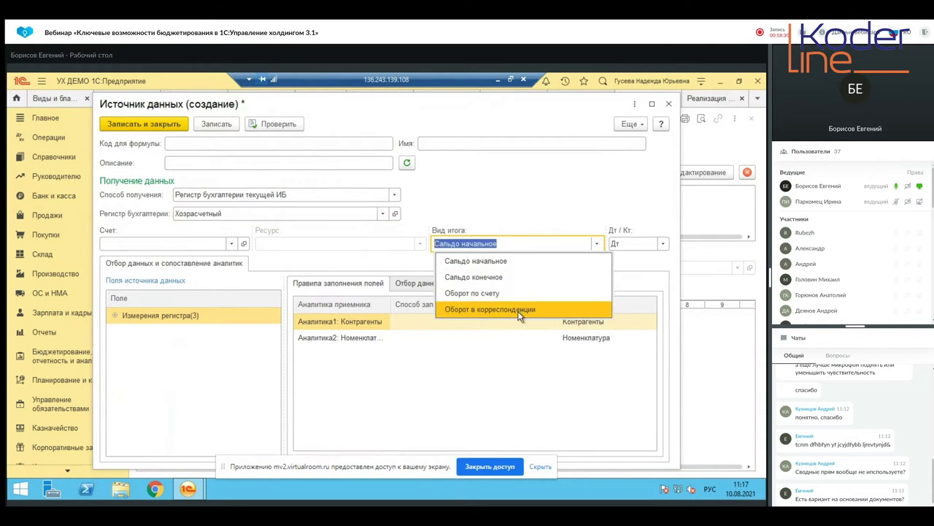
pyautogui.click(519, 309)
pyautogui.click(211, 243)
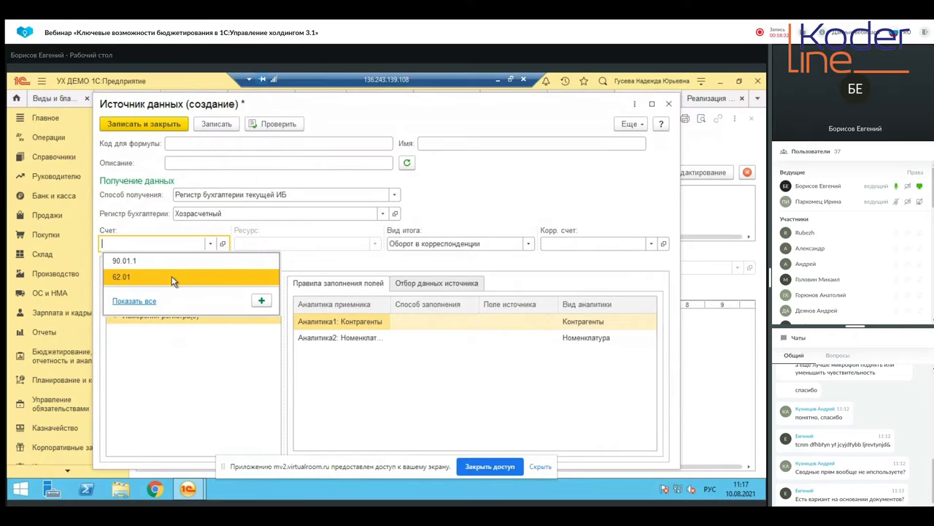
pyautogui.click(174, 276)
pyautogui.click(580, 244)
pyautogui.click(563, 275)
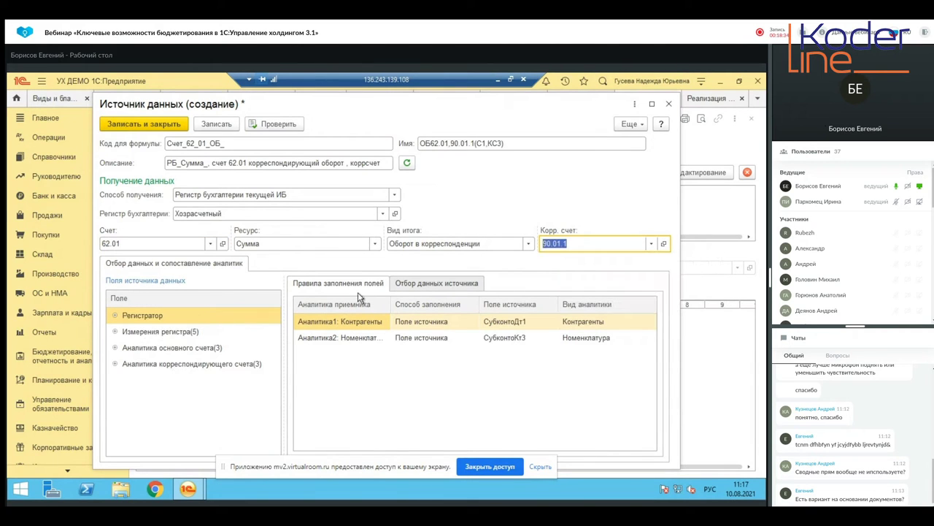
# Save the data source, insert it into the Товары Сумма formula, and finish editing the formula.
pyautogui.click(162, 124)
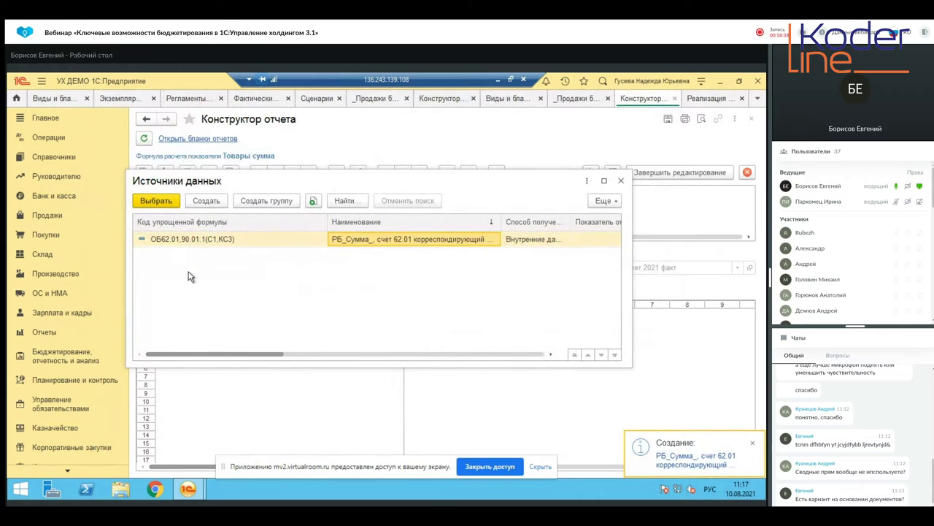
pyautogui.click(157, 201)
pyautogui.click(652, 176)
# Define the Товары Цена formula as Товары Сумма divided by Товары Количество.
pyautogui.doubleClick(447, 227)
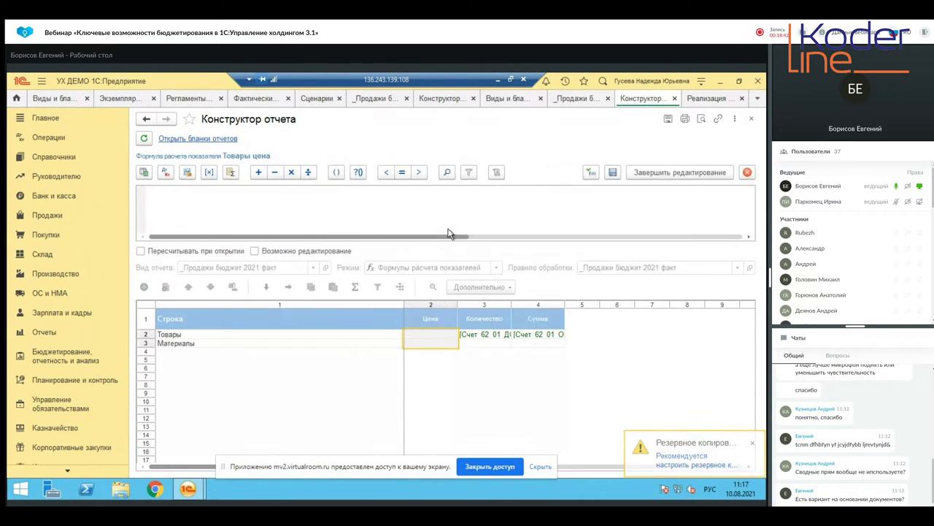
pyautogui.click(427, 342)
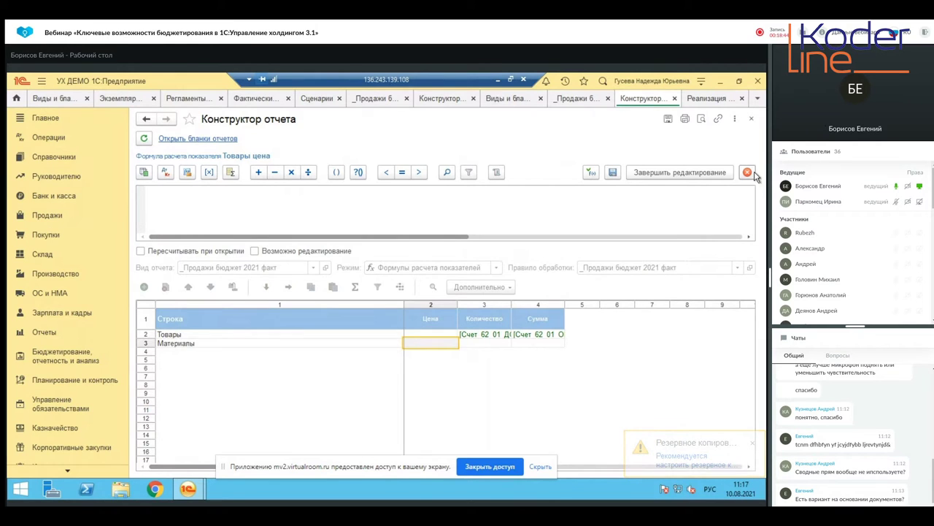
pyautogui.click(442, 227)
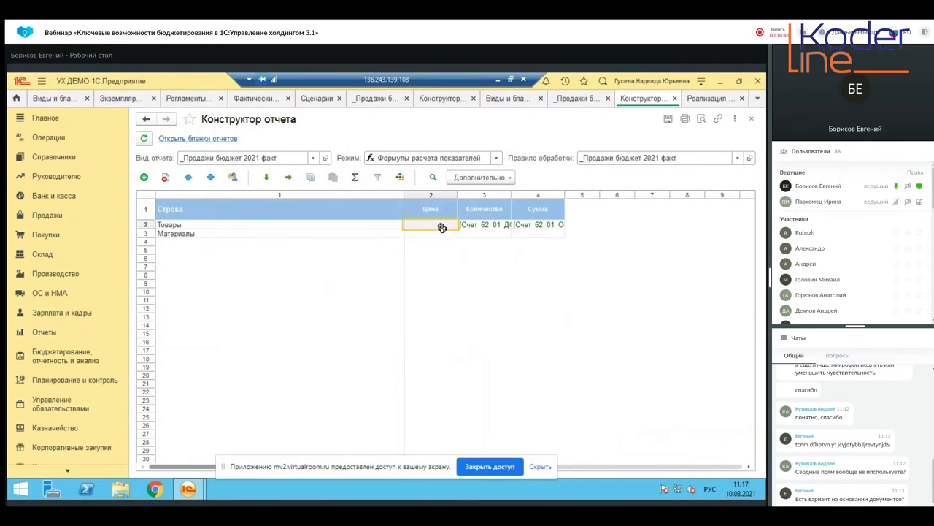
pyautogui.doubleClick(441, 226)
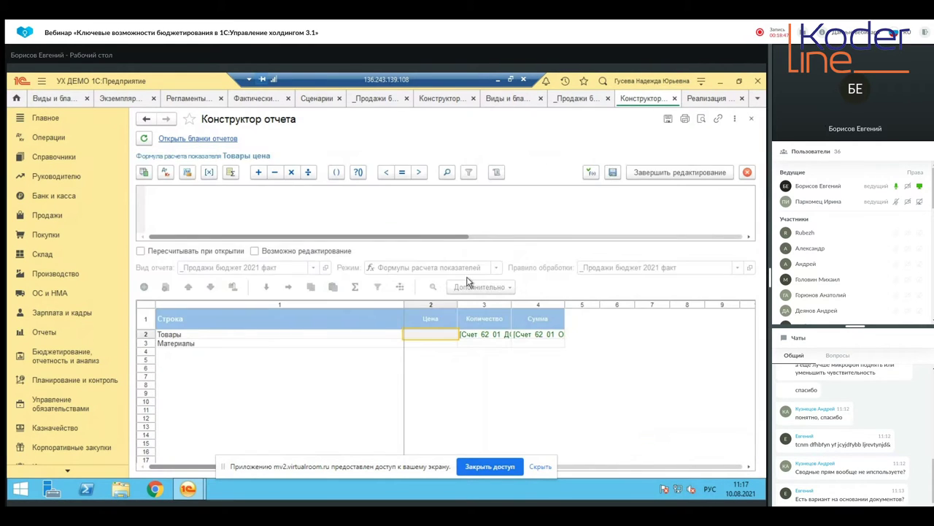
pyautogui.click(531, 336)
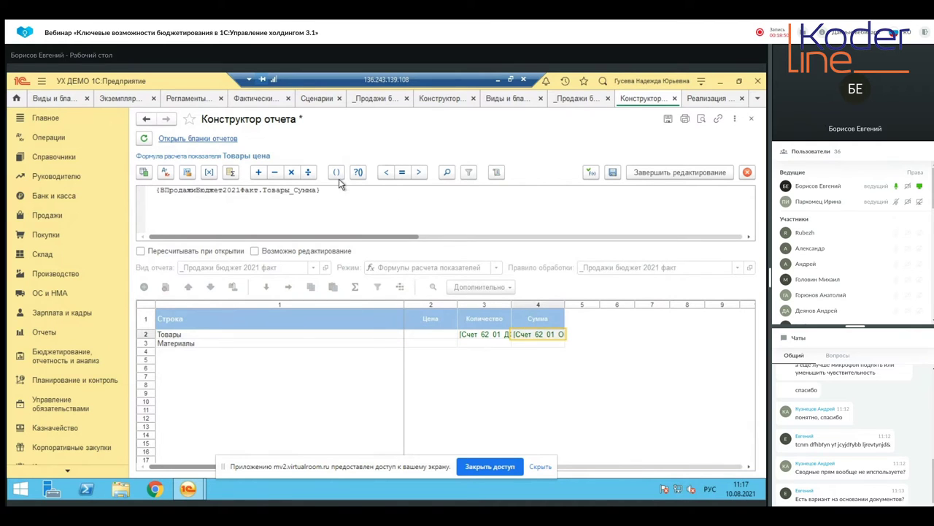
pyautogui.click(307, 173)
pyautogui.click(478, 333)
pyautogui.click(682, 173)
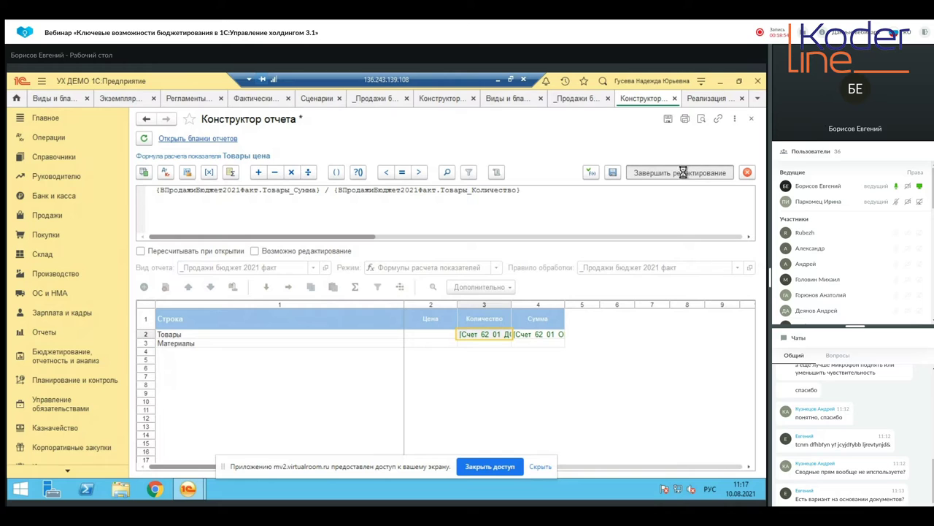
# For the Материалы Количество formula, create a data source with retrieval method Регистр бухгалтерии текущей ИБ and register Хозрасчетный.
pyautogui.doubleClick(484, 234)
pyautogui.click(190, 176)
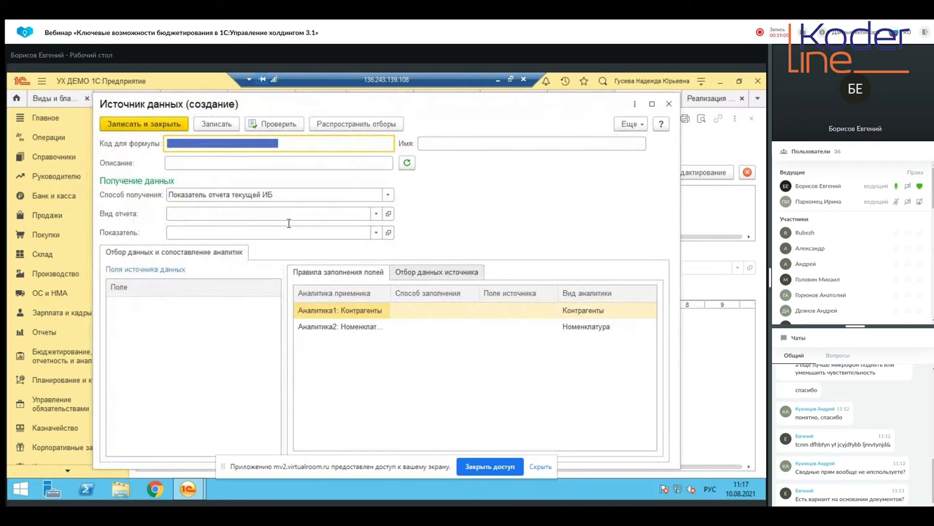
pyautogui.click(308, 202)
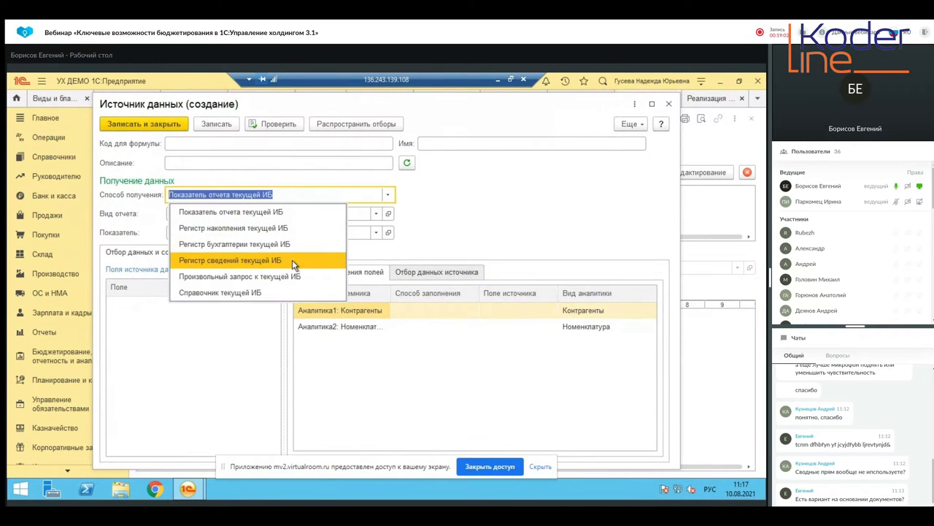
pyautogui.click(292, 244)
pyautogui.click(382, 213)
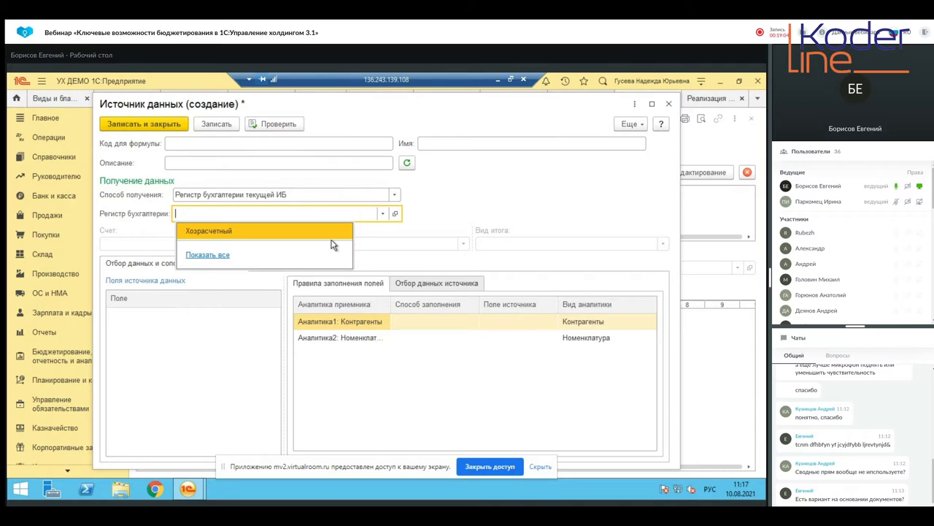
pyautogui.click(320, 232)
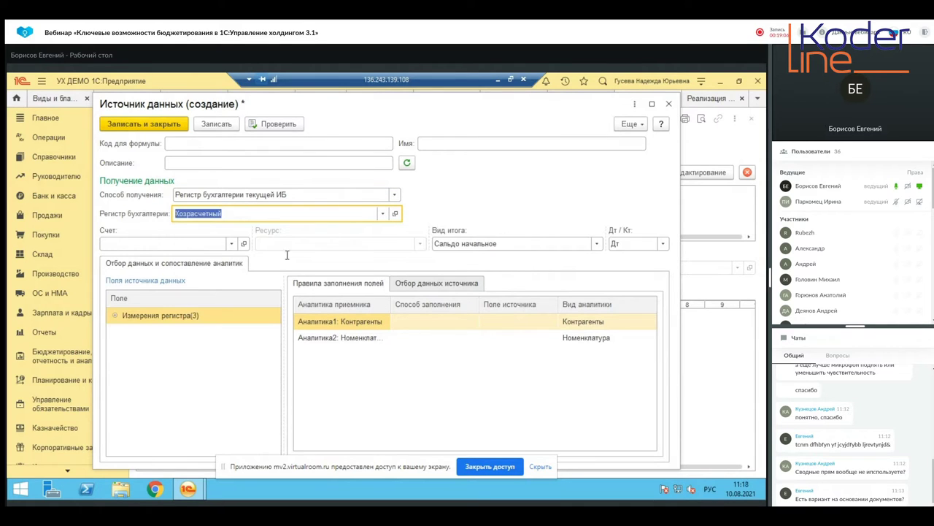
# Set the new source's total type to Оборот в корреспонденции, account to 62.01, corresponding account to 90.01.1 and resource to Количество.
pyautogui.click(489, 243)
pyautogui.click(467, 309)
pyautogui.click(199, 245)
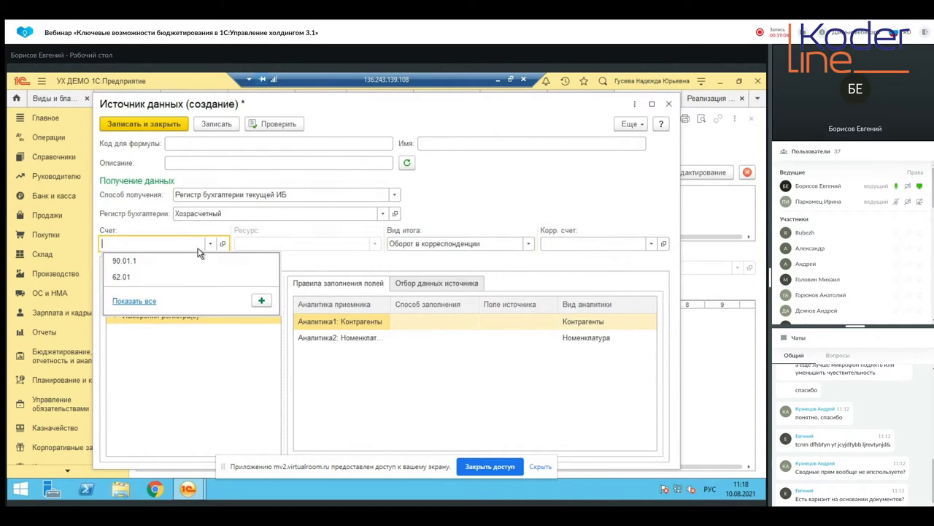
pyautogui.click(175, 274)
pyautogui.click(606, 244)
pyautogui.click(592, 274)
pyautogui.click(346, 244)
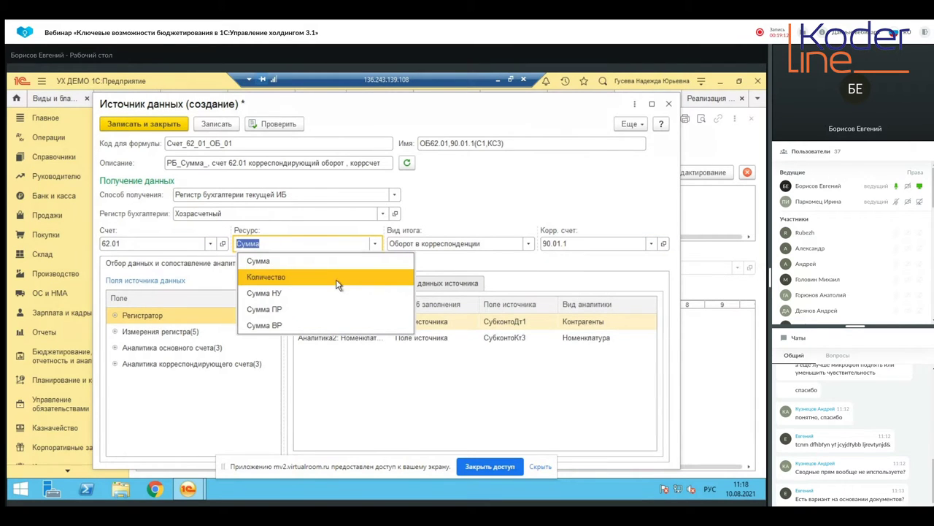
pyautogui.click(339, 279)
# Save the quantity data source, insert it into the Материалы Количество formula, and finish editing the formula.
pyautogui.click(173, 122)
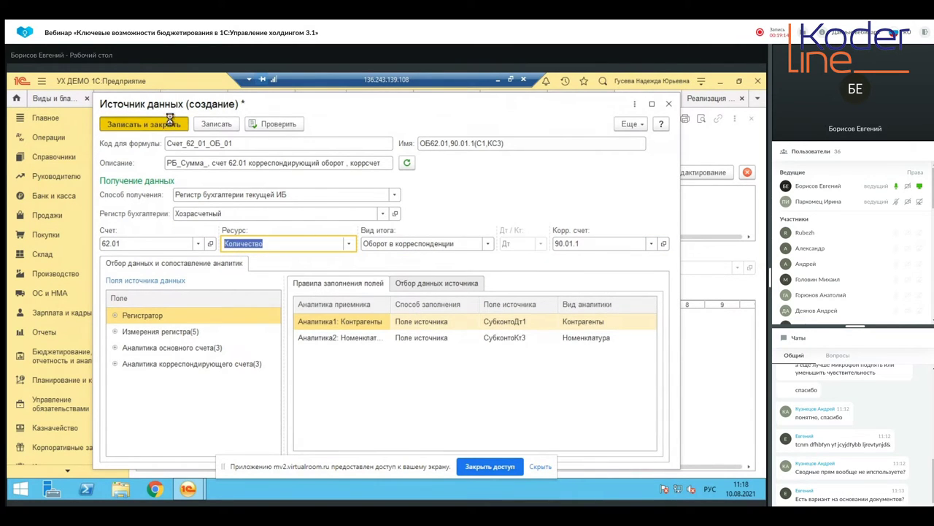
pyautogui.click(150, 257)
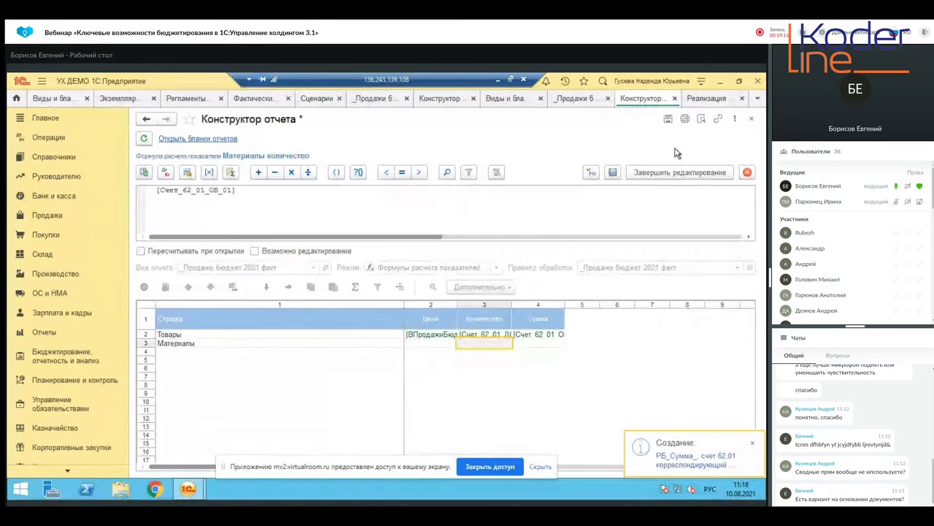
pyautogui.click(679, 173)
# For the Материалы Сумма formula, create a data source with retrieval method Регистр бухгалтерии текущей ИБ and register Хозрасчетный.
pyautogui.doubleClick(541, 233)
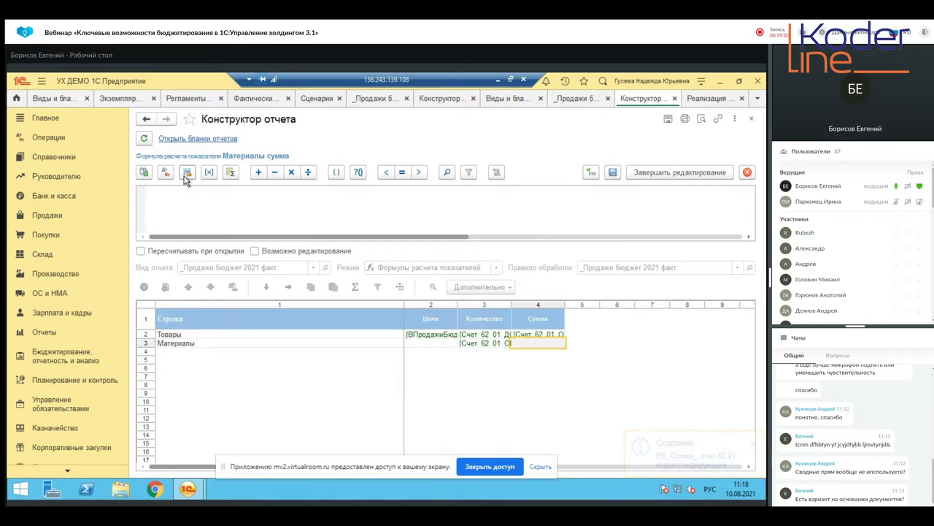
pyautogui.click(186, 173)
pyautogui.click(206, 200)
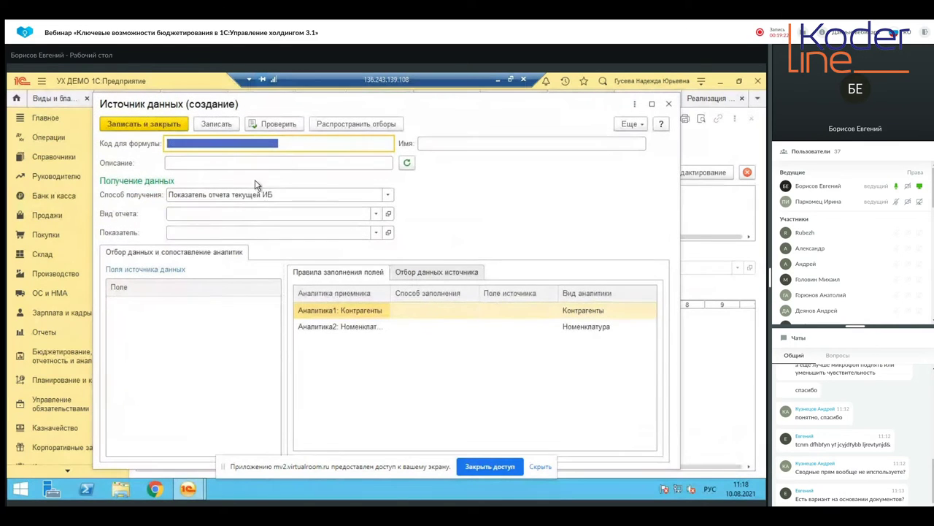
pyautogui.click(343, 194)
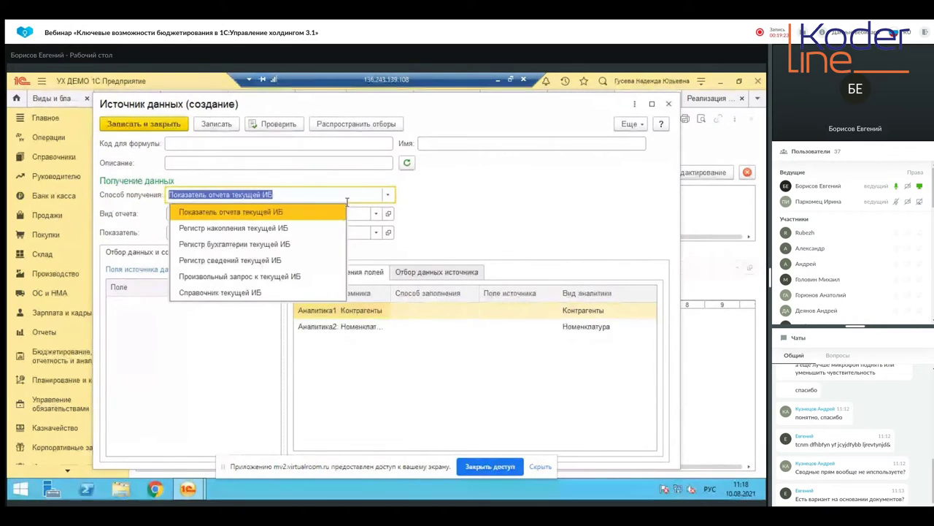
pyautogui.click(298, 252)
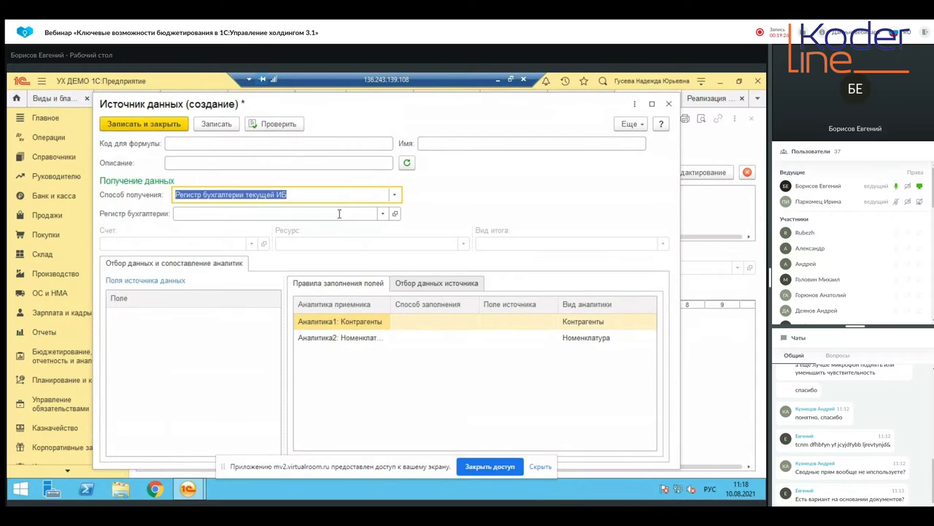
# Set the sum source's total type to Оборот в корреспонденции, its account to 62.01 and its corresponding account to 90.01.1.
pyautogui.click(157, 244)
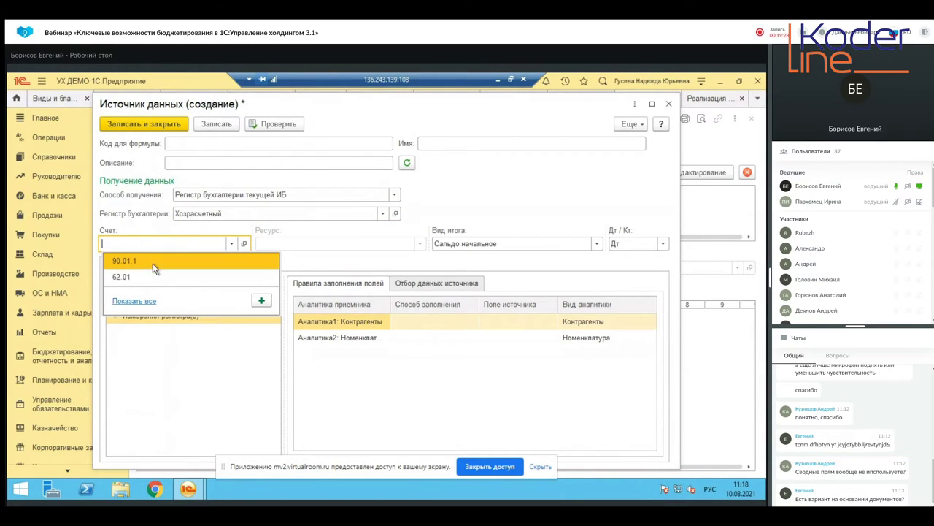
pyautogui.click(478, 257)
pyautogui.click(480, 246)
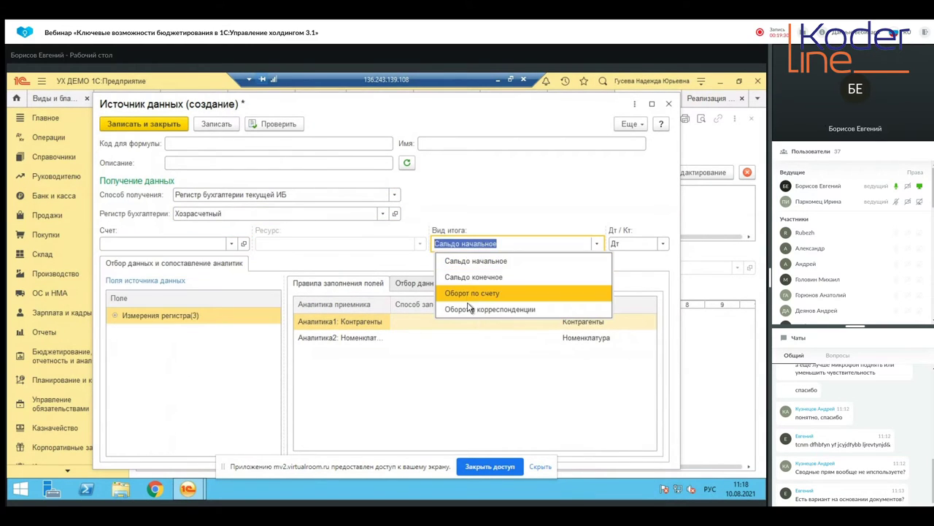
pyautogui.click(458, 312)
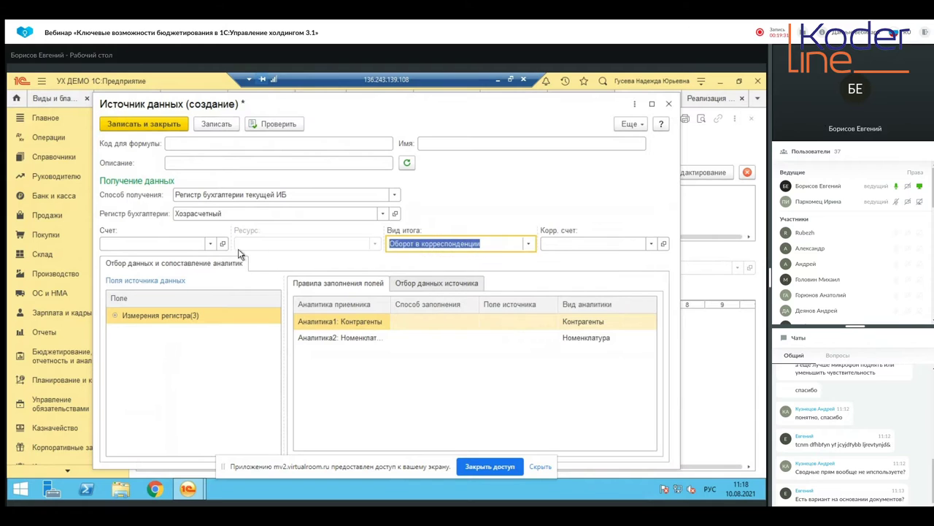
pyautogui.click(188, 245)
pyautogui.click(183, 276)
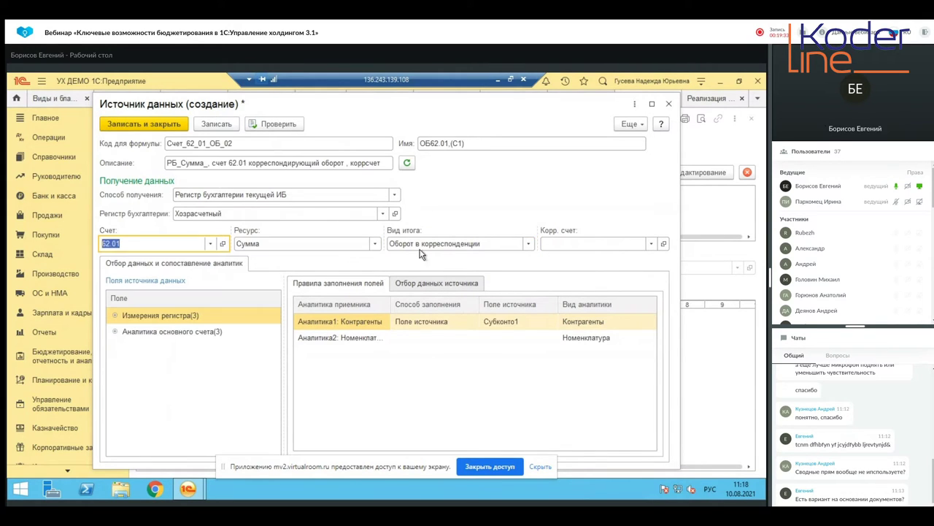
pyautogui.click(569, 246)
pyautogui.click(561, 277)
# Save the sum data source, insert it into the Материалы Сумма formula, and finish editing the formula.
pyautogui.click(178, 125)
pyautogui.click(144, 200)
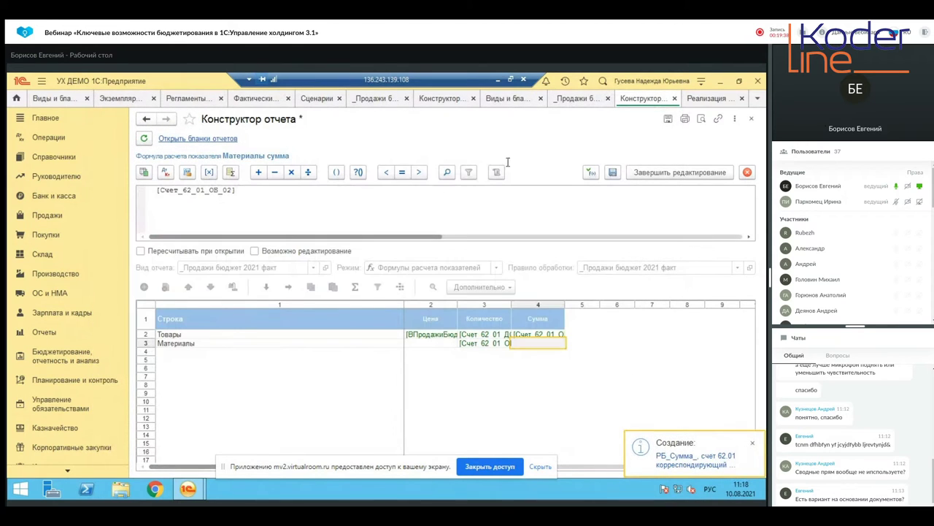
pyautogui.click(661, 176)
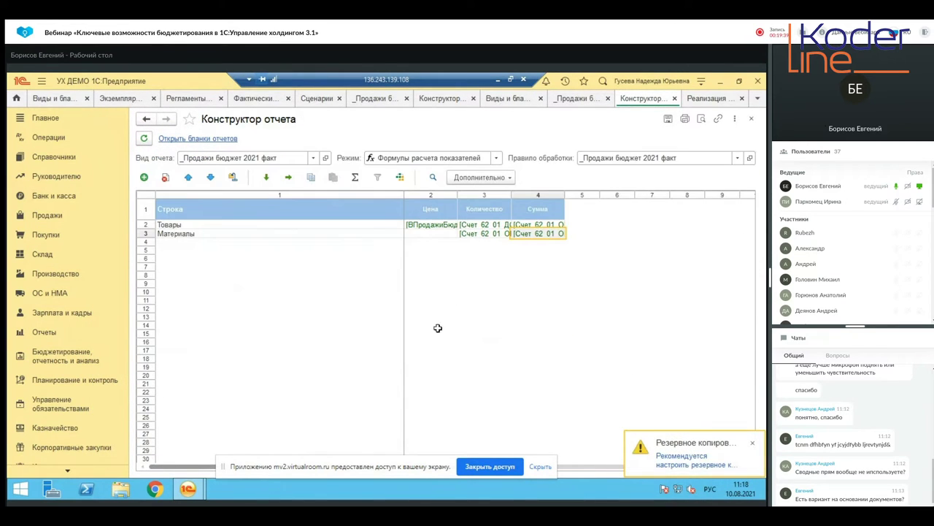
# Review the settings of the data source used in the Материалы Количество formula, and close it without changes.
pyautogui.doubleClick(486, 233)
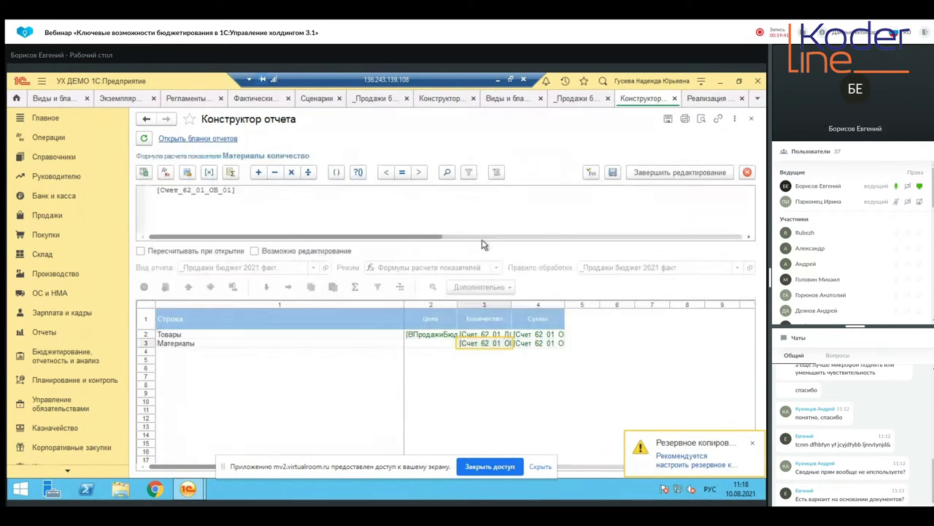
pyautogui.click(187, 175)
pyautogui.rightClick(213, 240)
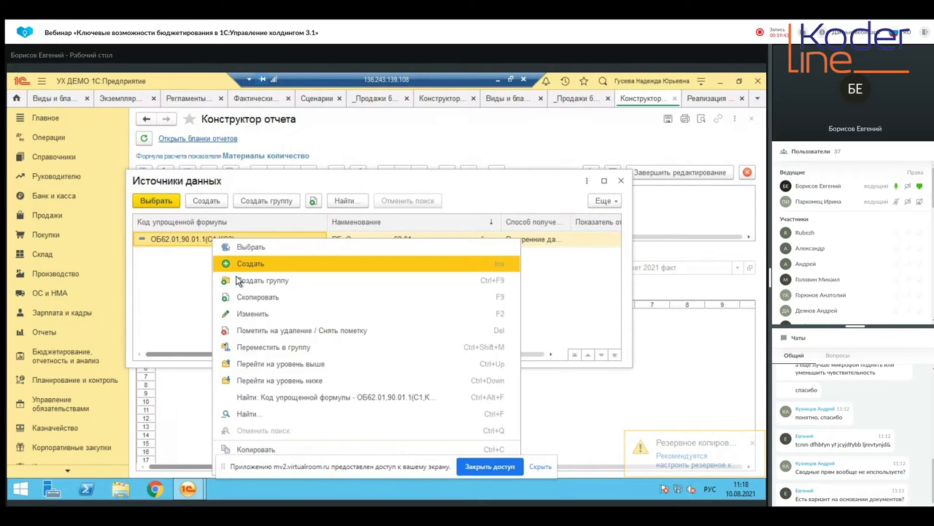
pyautogui.click(248, 313)
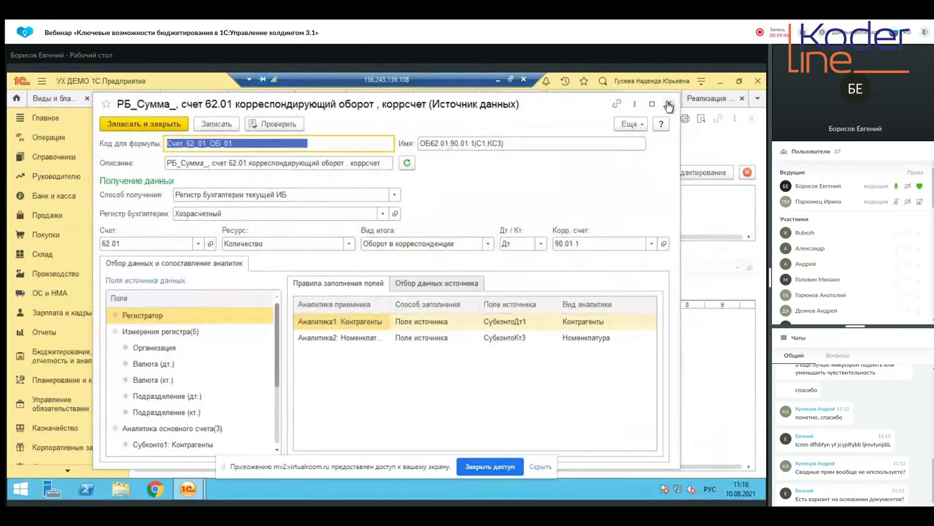
pyautogui.click(668, 106)
pyautogui.click(622, 183)
pyautogui.click(419, 343)
pyautogui.click(683, 173)
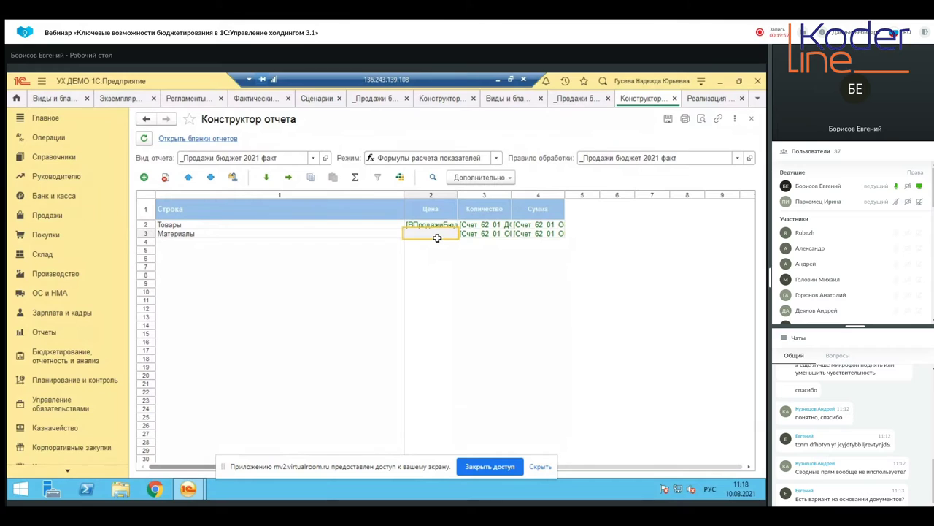
# Define the Материалы Цена formula as Материалы Сумма divided by Материалы Количество.
pyautogui.doubleClick(438, 231)
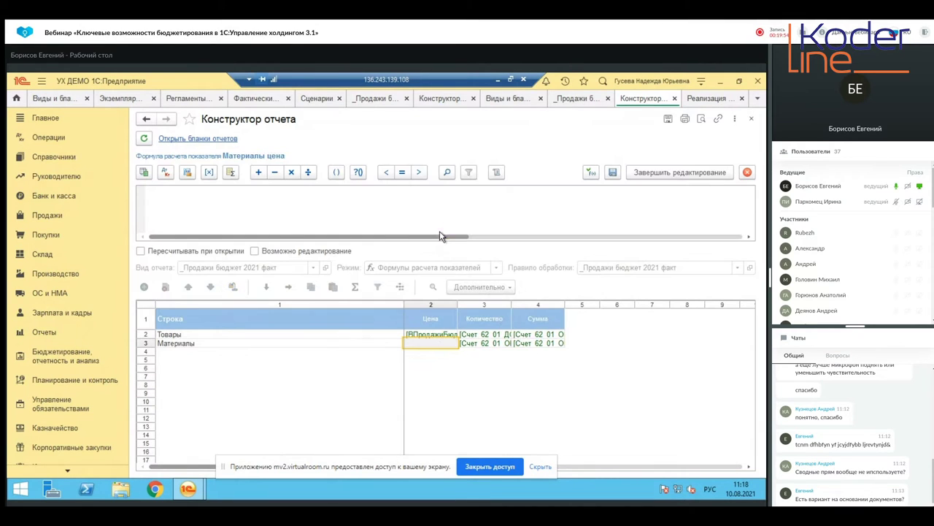
pyautogui.click(537, 342)
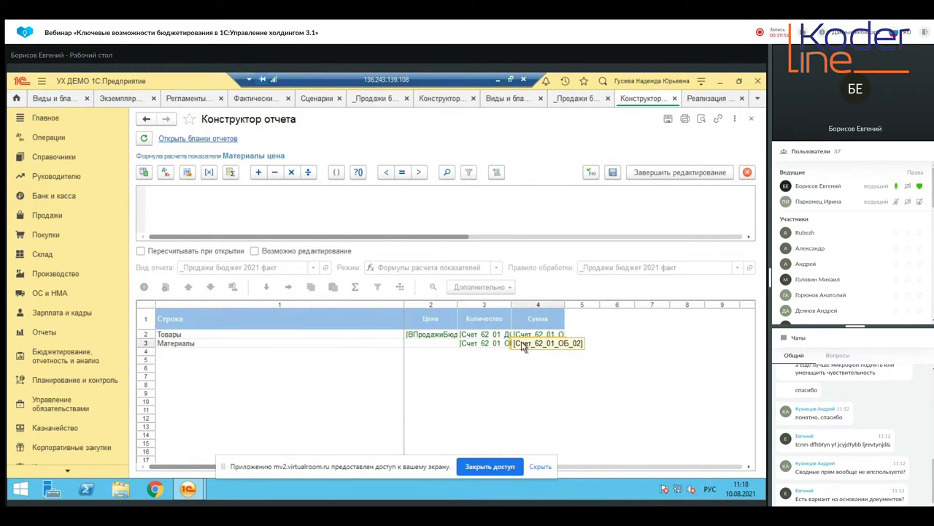
pyautogui.moveTo(521, 340); pyautogui.dragTo(160, 190)
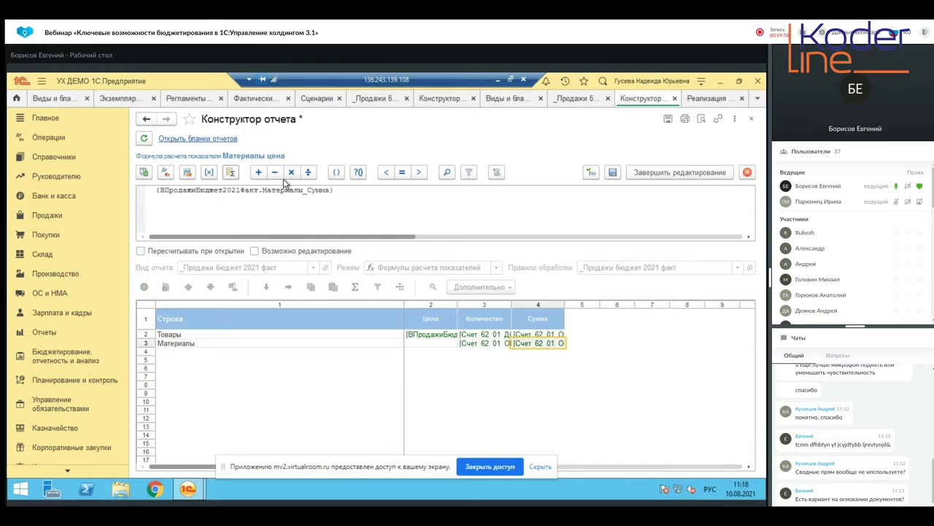
pyautogui.click(308, 172)
pyautogui.moveTo(492, 346); pyautogui.dragTo(511, 204)
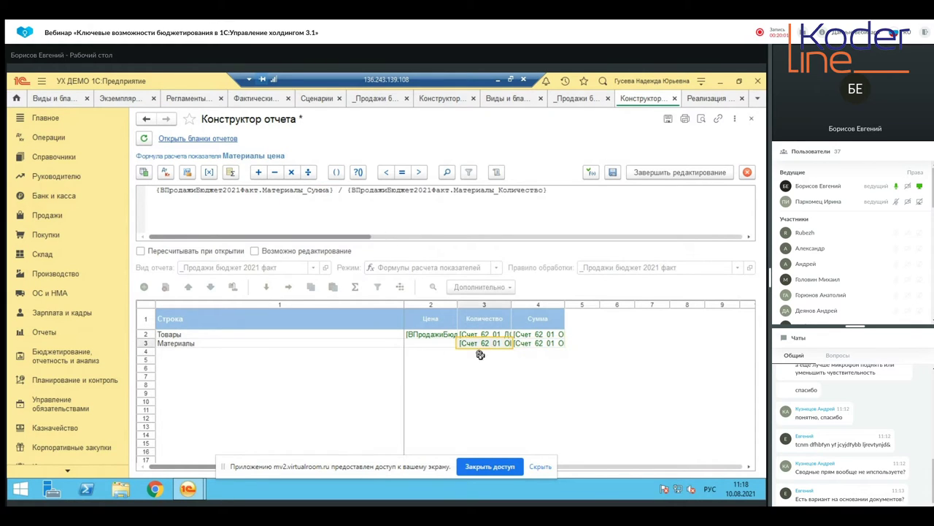
pyautogui.click(693, 178)
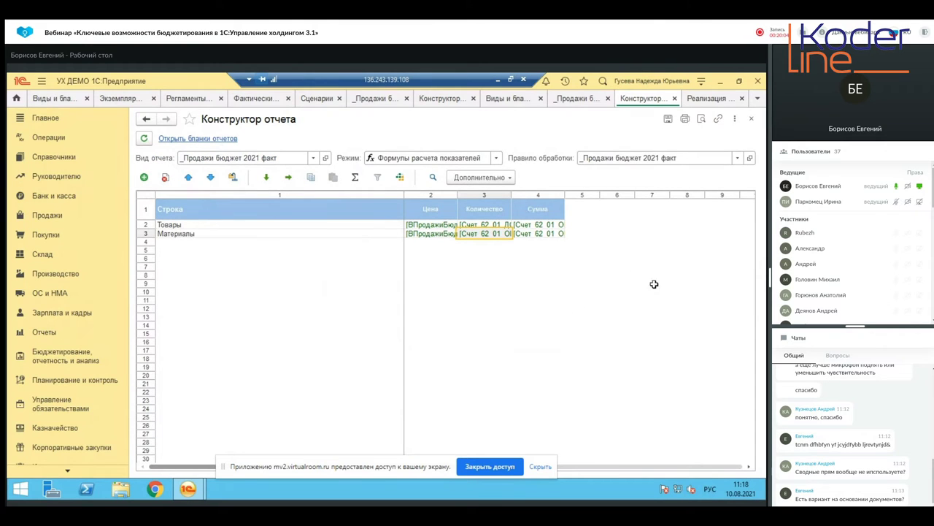
# Open the multi-period form of the _Продажи бюджет 2021 факт report from the list of report forms.
pyautogui.click(198, 139)
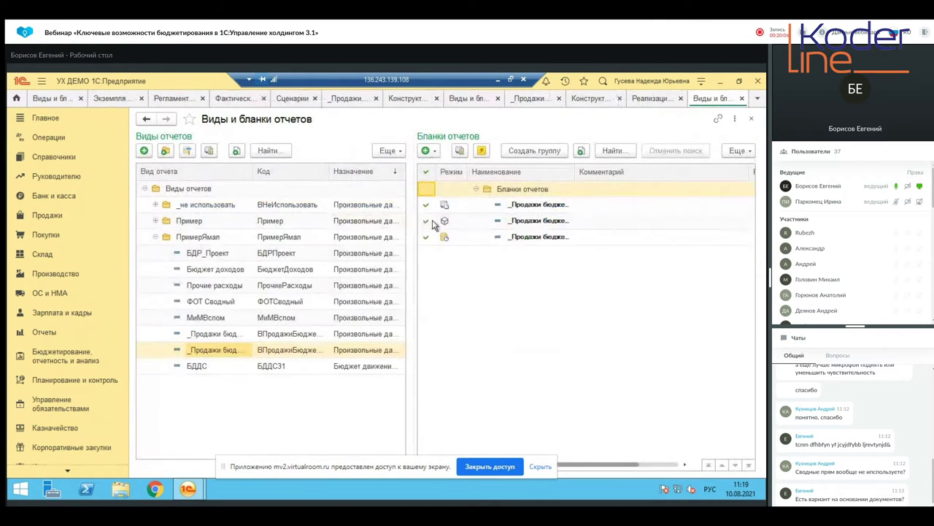
pyautogui.click(528, 242)
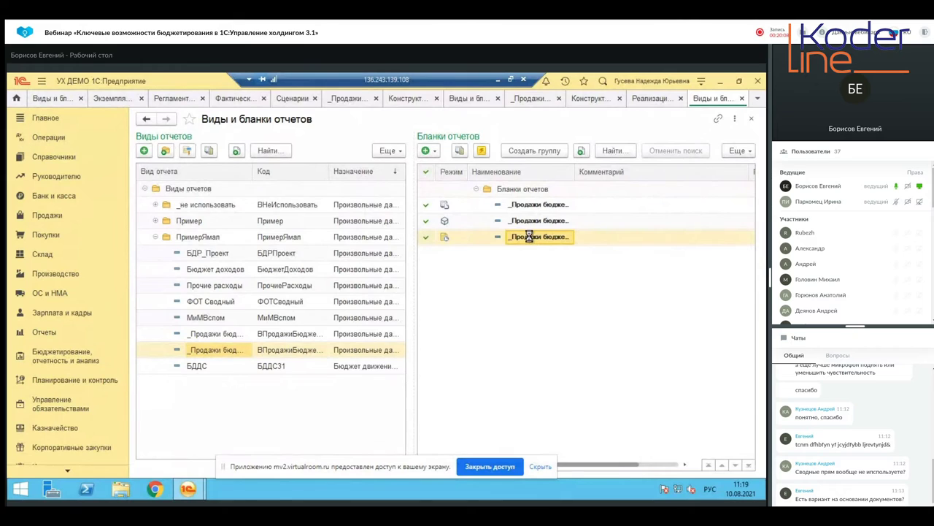
pyautogui.doubleClick(531, 242)
# Generate the form layout from the report structure with the analytics fields arranged Рядом.
pyautogui.click(357, 139)
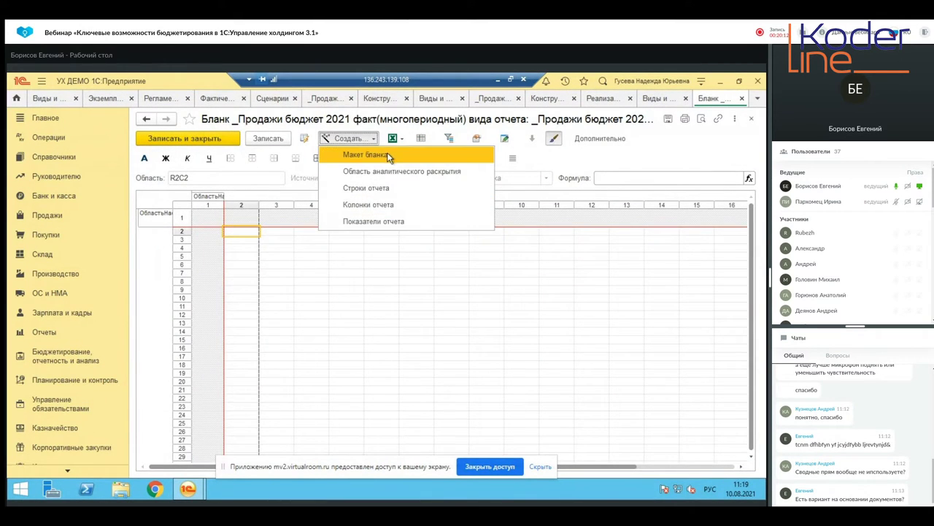
pyautogui.click(389, 157)
pyautogui.click(434, 304)
pyautogui.click(392, 368)
pyautogui.click(412, 397)
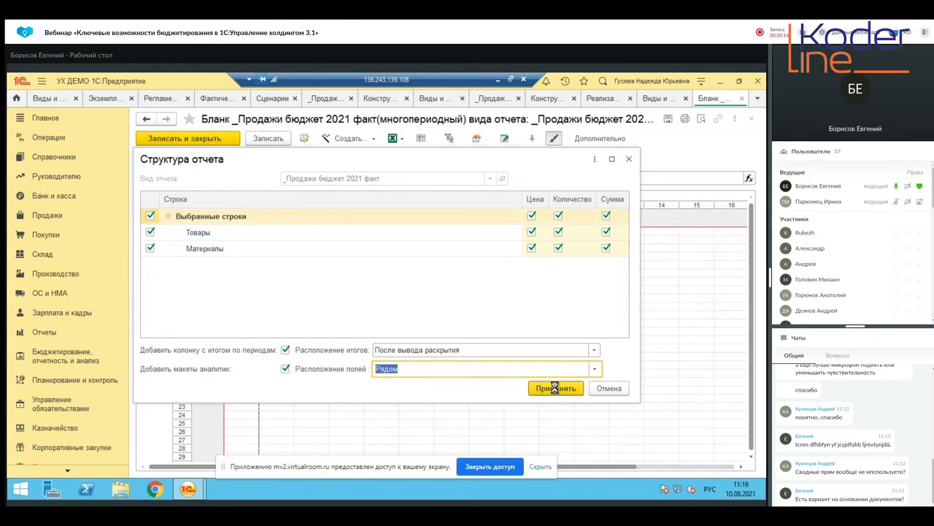
pyautogui.click(555, 388)
# Shorten the two analytics column headings to Контрагенты and Номенклатура, and save and close the form.
pyautogui.click(471, 270)
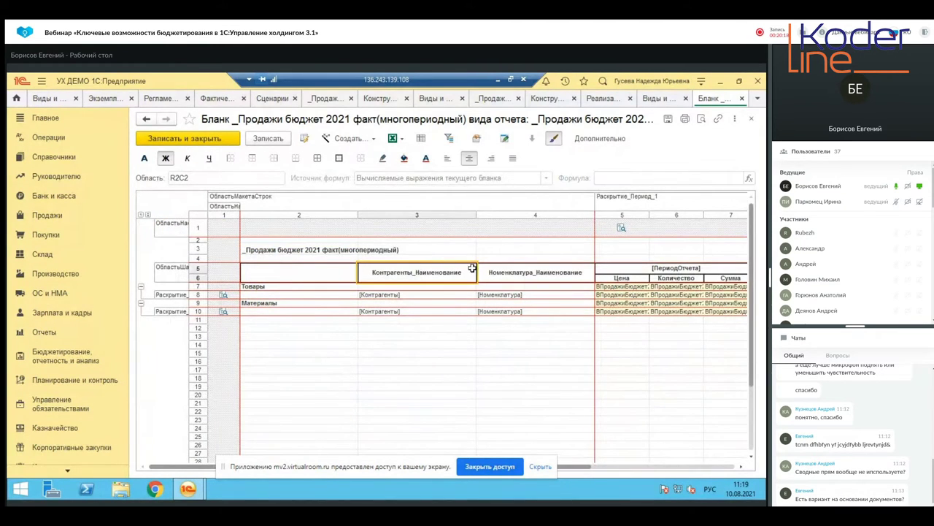
pyautogui.doubleClick(472, 269)
pyautogui.moveTo(462, 267); pyautogui.dragTo(412, 275)
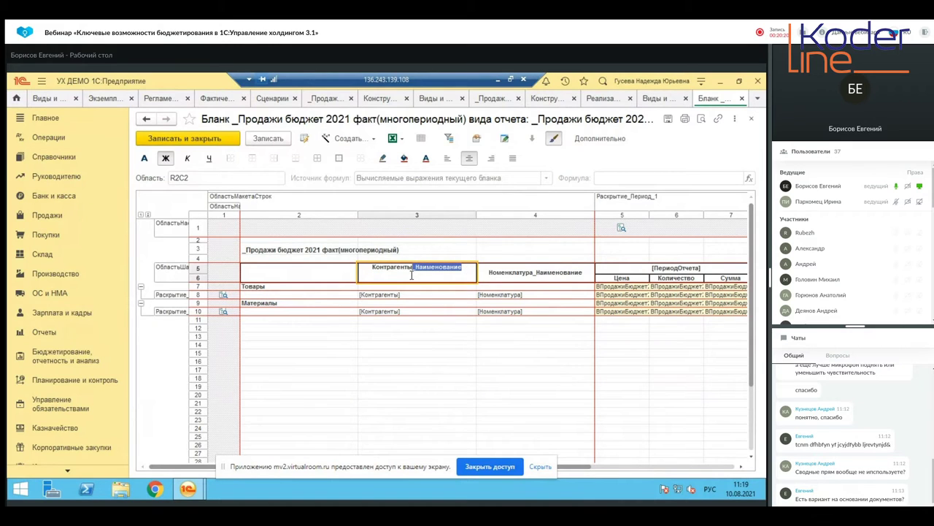
pyautogui.press('BackSpace')
pyautogui.doubleClick(585, 272)
pyautogui.moveTo(582, 268); pyautogui.dragTo(532, 275)
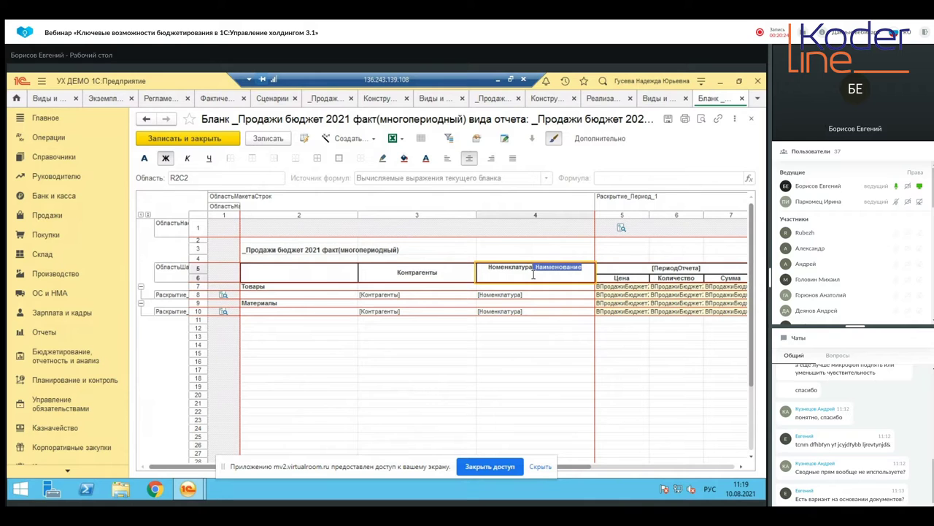
pyautogui.press('BackSpace')
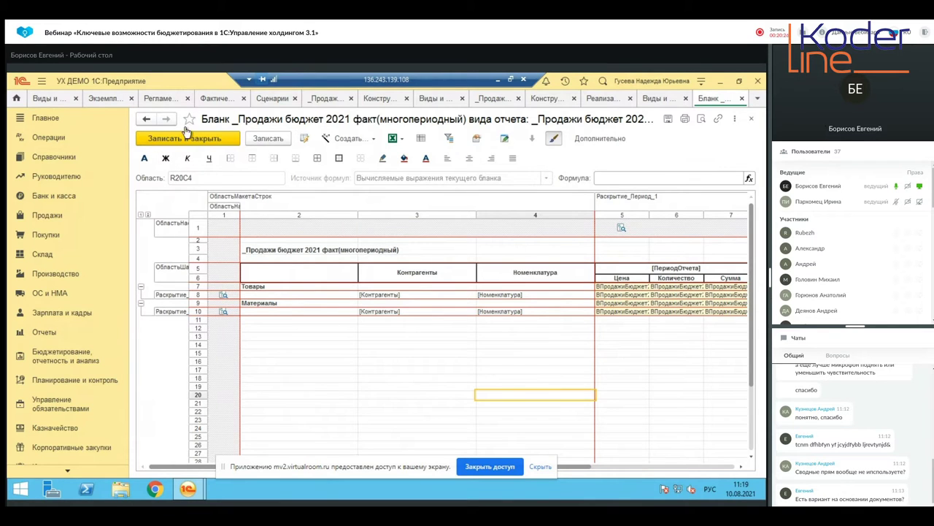
pyautogui.click(188, 138)
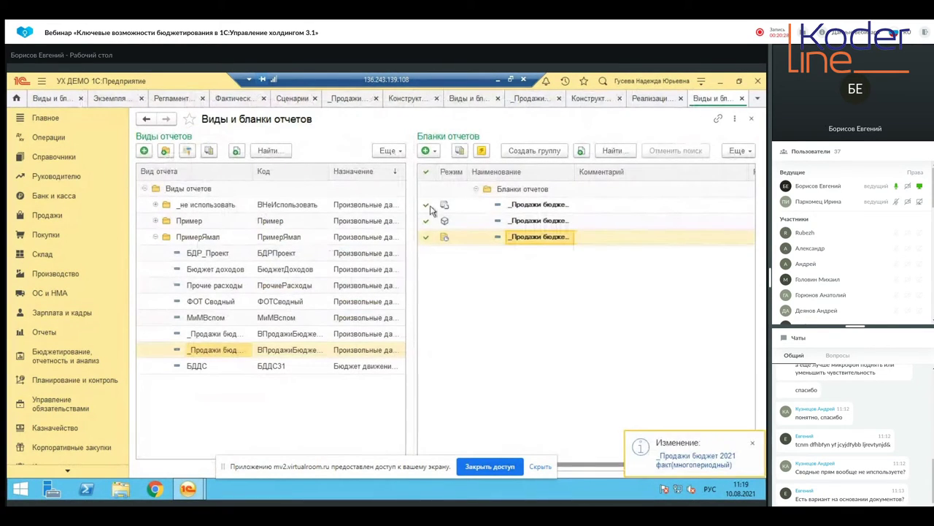
# Close all open pages except Виды и бланки отчетов and Экземпляры отчетов.
pyautogui.click(742, 99)
pyautogui.click(742, 98)
pyautogui.click(743, 98)
pyautogui.click(742, 99)
pyautogui.click(742, 98)
pyautogui.click(743, 99)
pyautogui.click(742, 99)
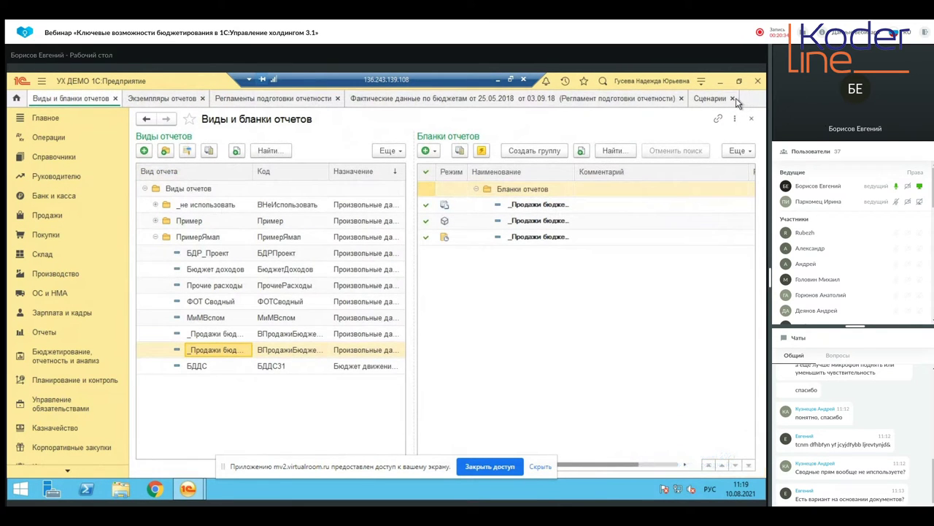
pyautogui.click(733, 98)
pyautogui.click(681, 98)
pyautogui.click(415, 98)
# Start a new report instance in Экземпляры отчетов and look up its report type by "_про".
pyautogui.click(256, 100)
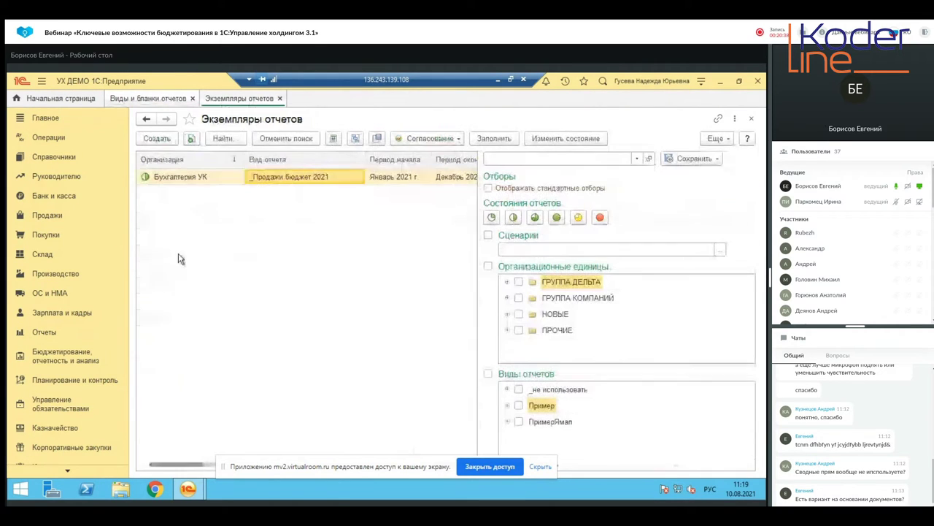
pyautogui.click(155, 140)
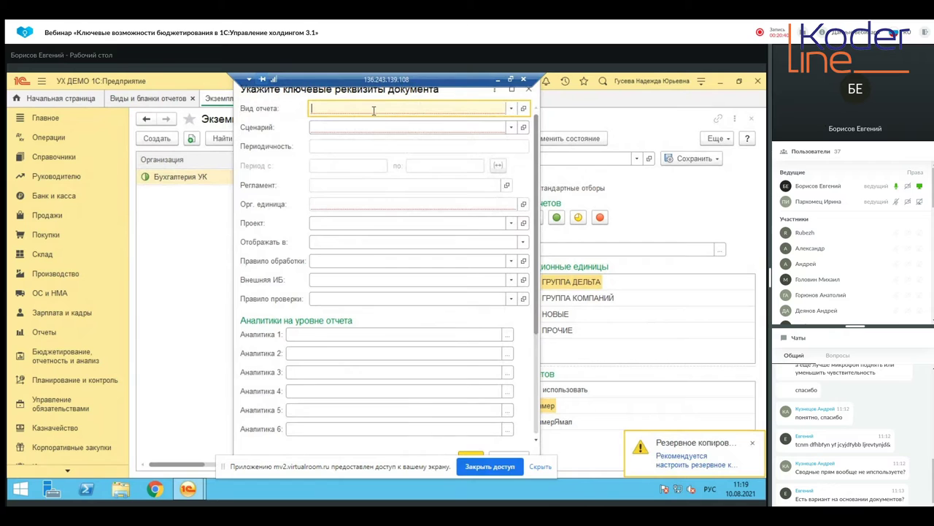
pyautogui.write('_')
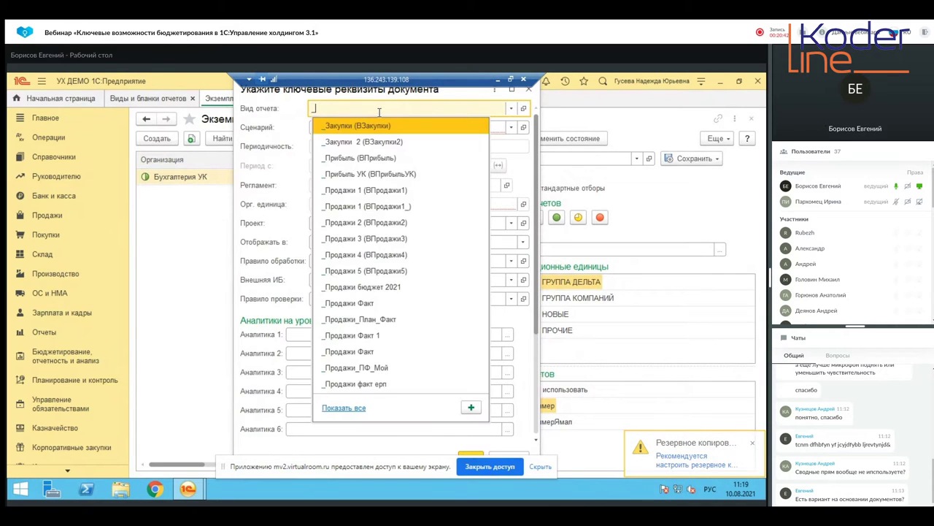
pyautogui.write('про')
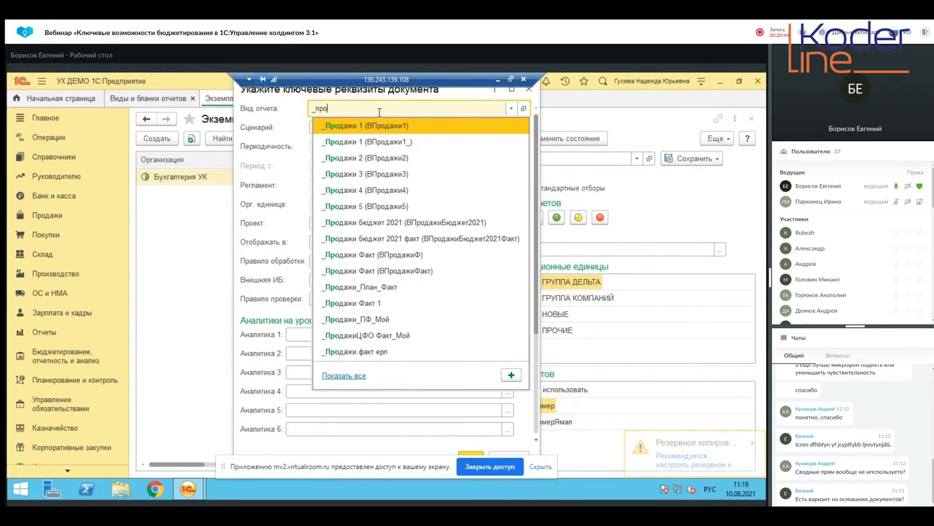
# Set the report type to "_Продажи бюджет 2021 факт" and the scenario to "Годовой".
pyautogui.click(381, 241)
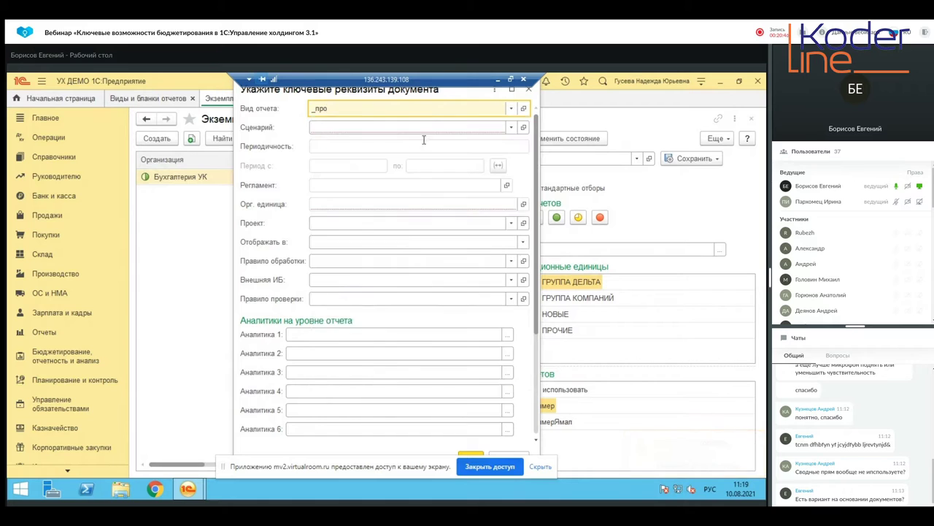
pyautogui.click(413, 129)
pyautogui.click(411, 144)
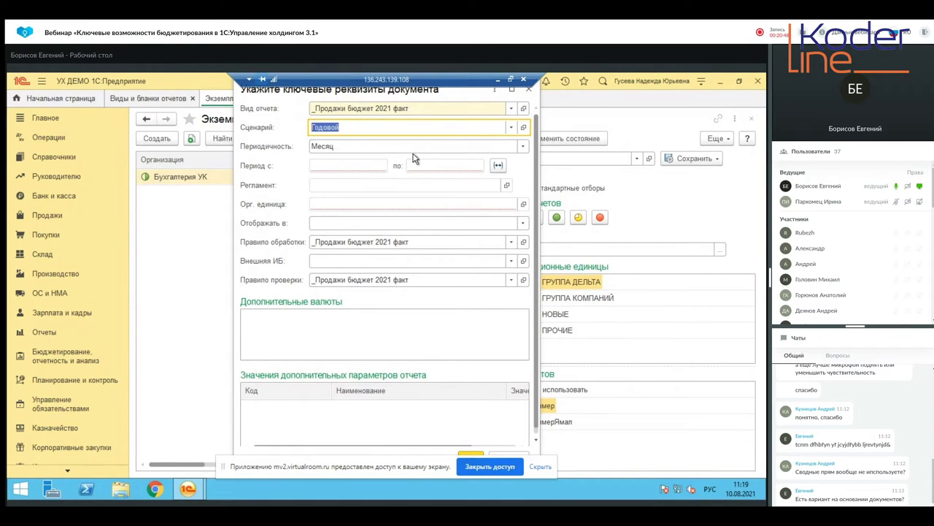
# Set the report period to January through December 2021.
pyautogui.click(498, 165)
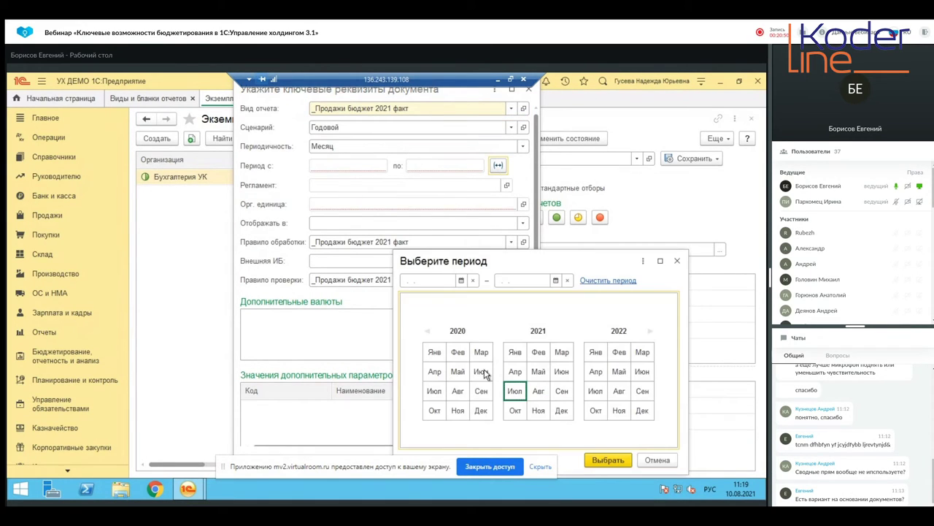
pyautogui.click(515, 352)
pyautogui.click(561, 413)
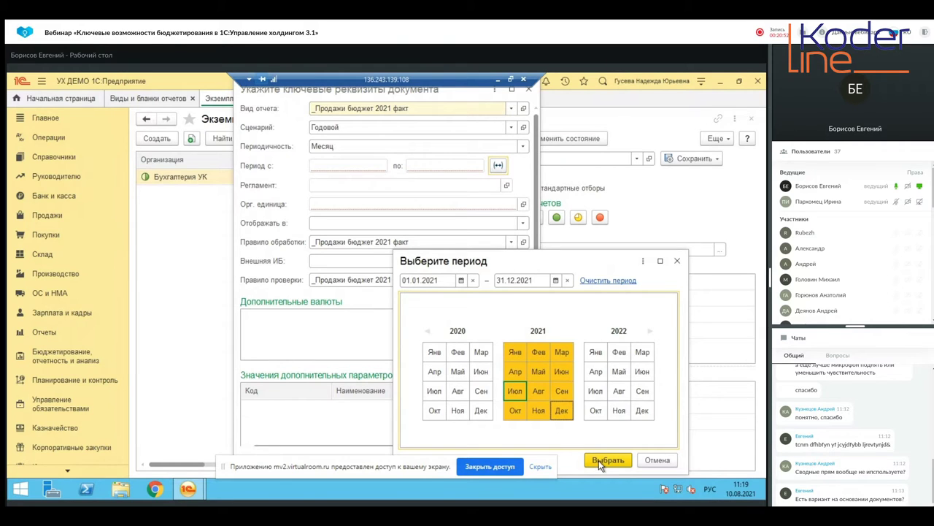
pyautogui.click(603, 460)
# Choose "Бухгалтерия УК" as the organizational unit and confirm the key attributes to open the report instance.
pyautogui.click(442, 203)
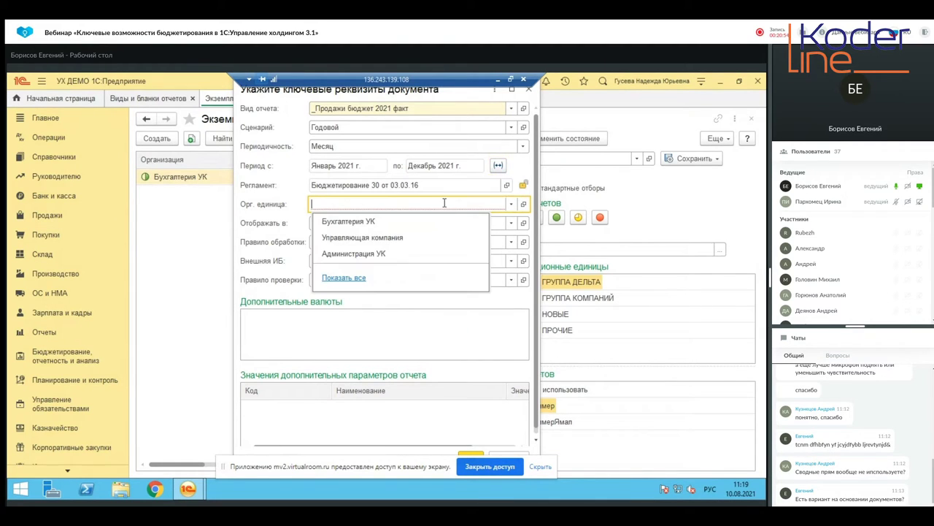
pyautogui.click(414, 222)
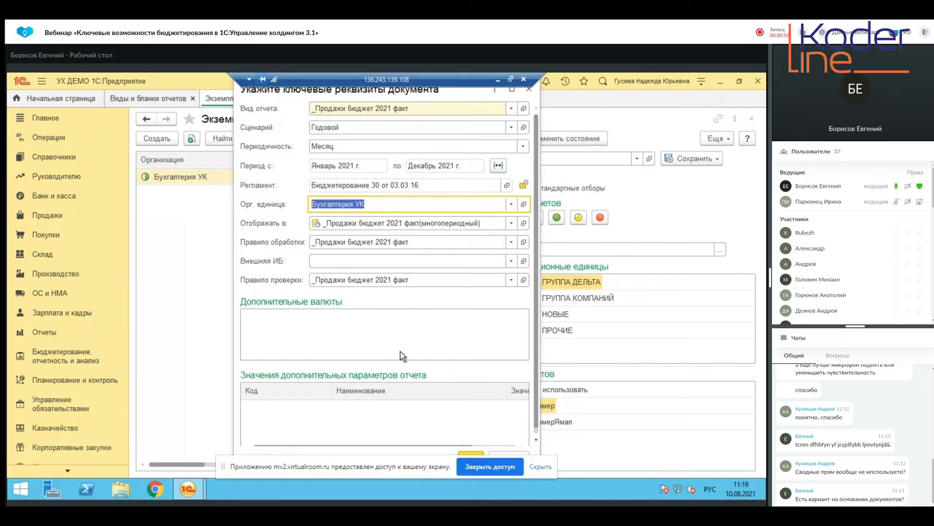
pyautogui.click(469, 456)
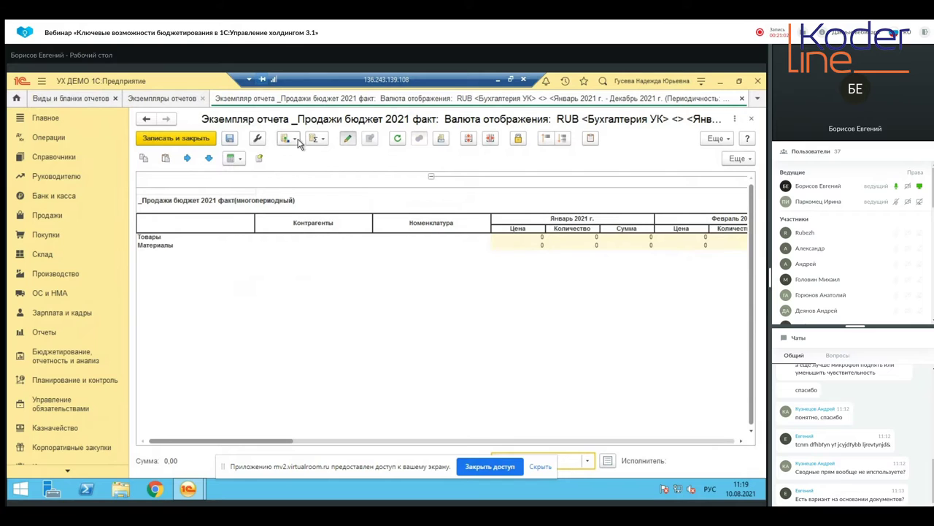
# Fill the report instance for "Бухгалтерия УК" with the "По регламенту" option and close the protocol.
pyautogui.click(295, 139)
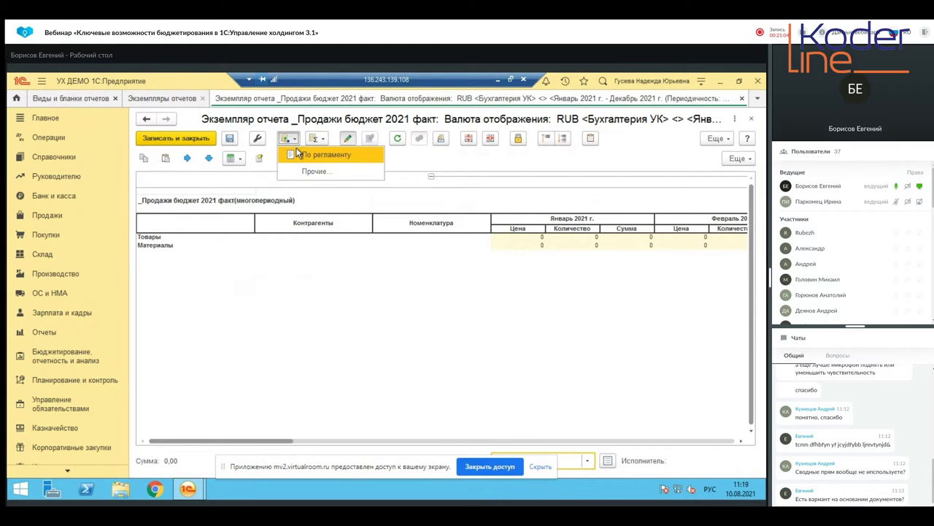
pyautogui.click(300, 154)
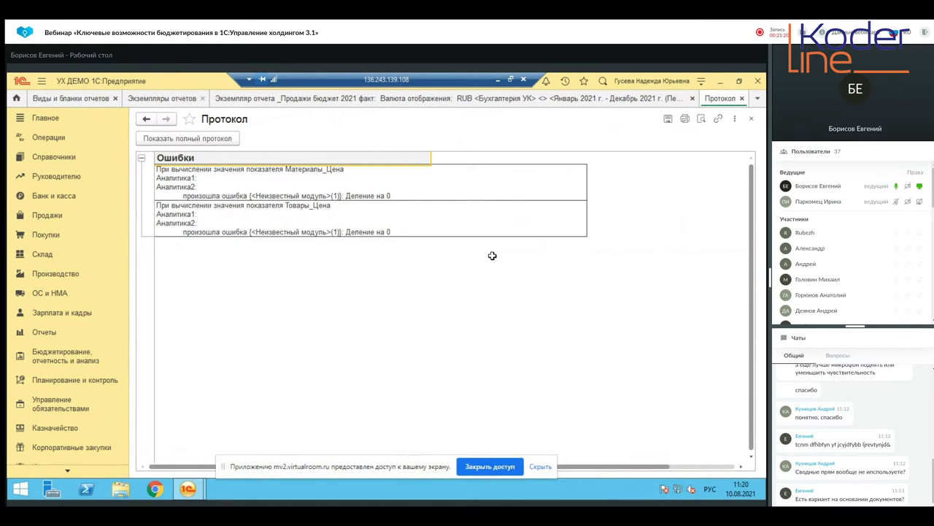
pyautogui.click(754, 120)
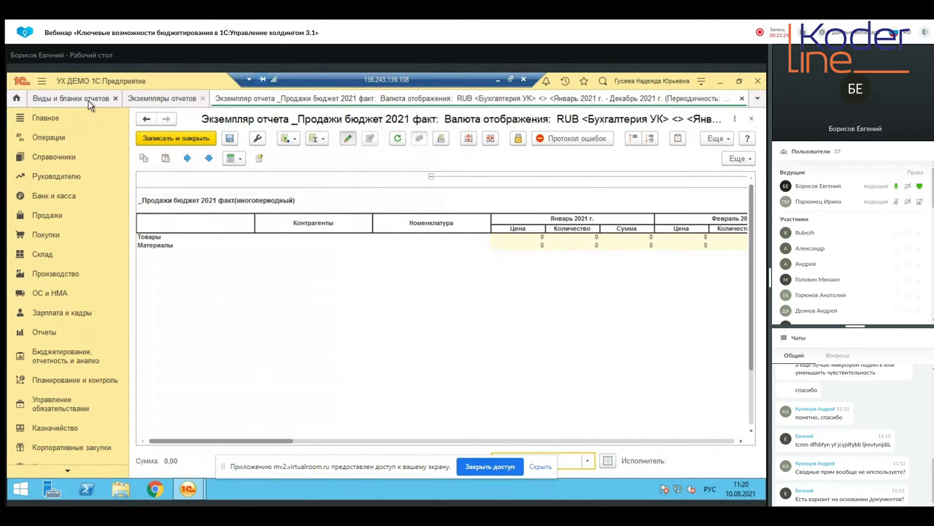
# Open the sales document list and check the organization in the 05.01.2021 invoice for "Клиент 1".
pyautogui.click(63, 217)
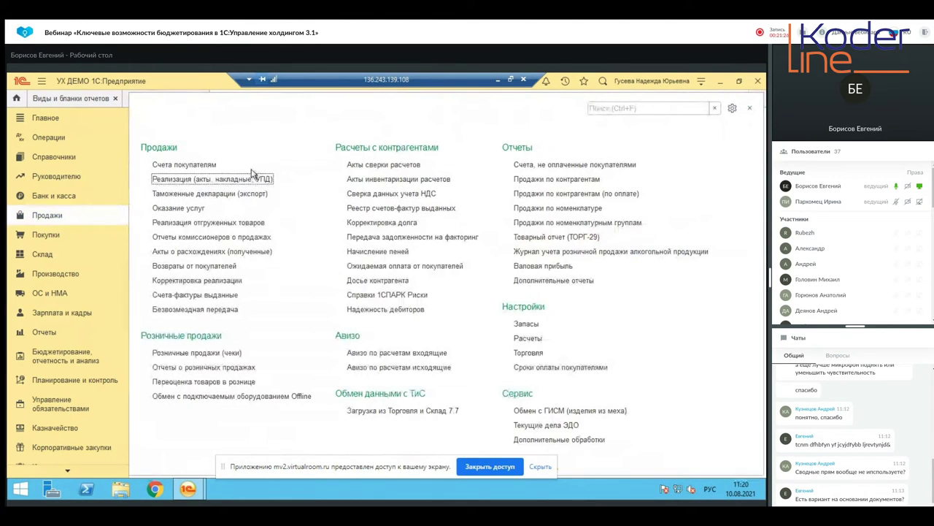
pyautogui.click(241, 181)
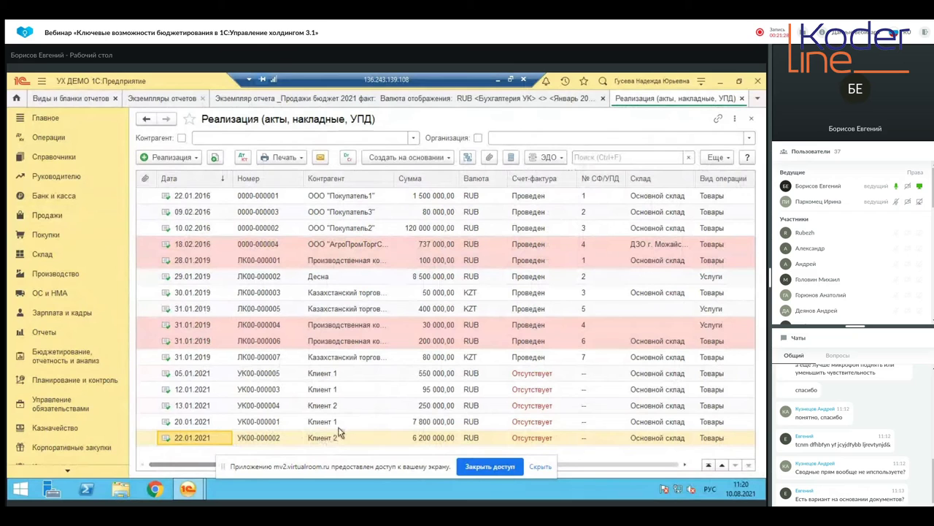
pyautogui.click(333, 399)
pyautogui.click(330, 373)
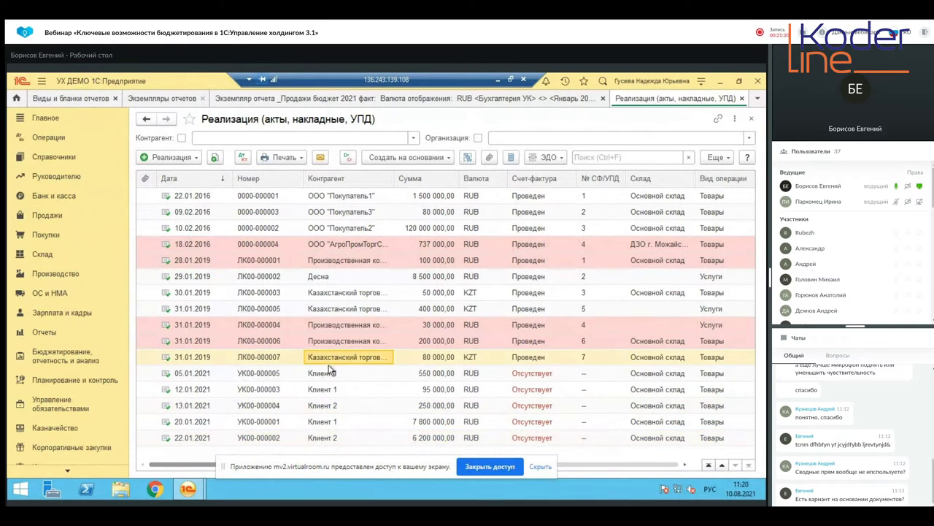
pyautogui.doubleClick(330, 373)
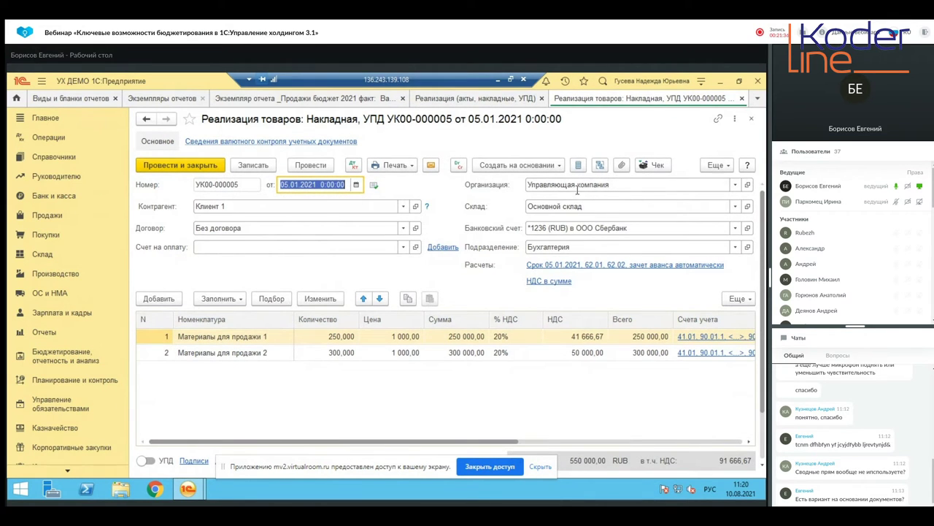
pyautogui.press('Escape')
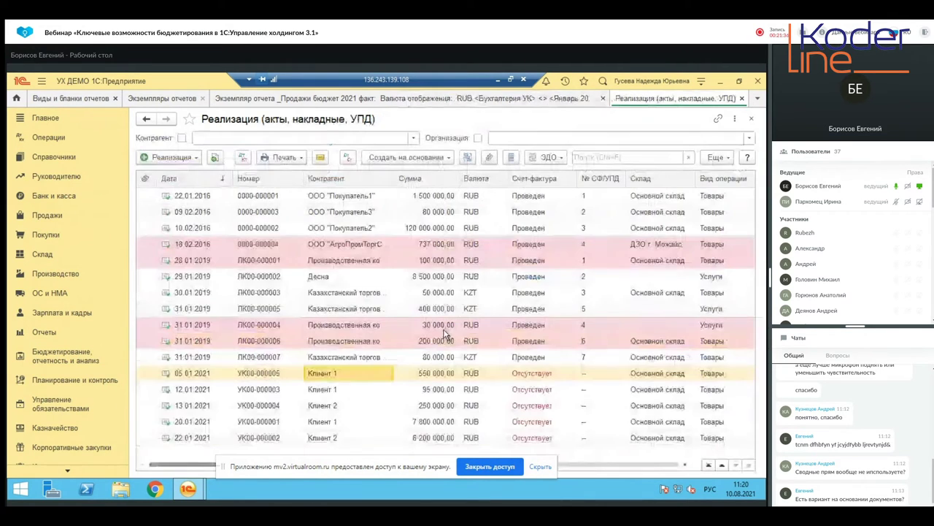
# Change the organizational unit in the report settings to "Управляющая компания" and agree to reopen the form.
pyautogui.click(375, 98)
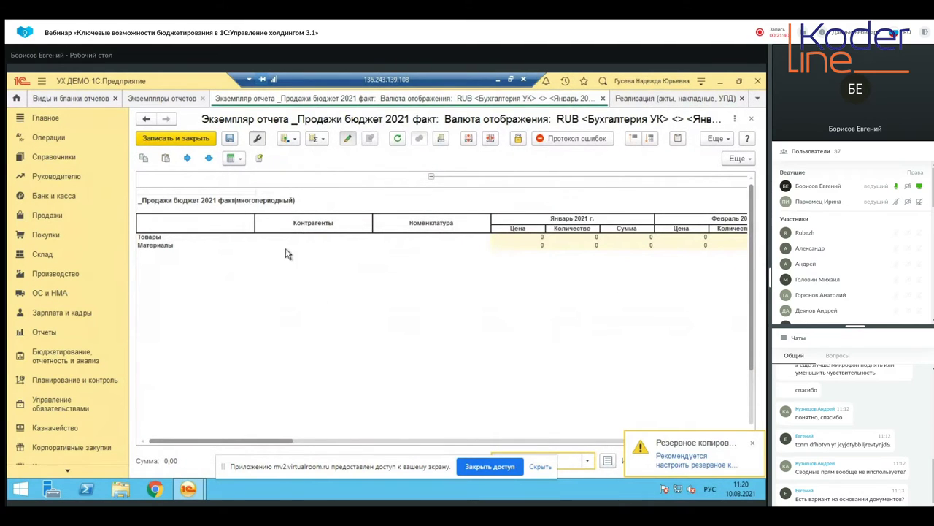
pyautogui.click(264, 206)
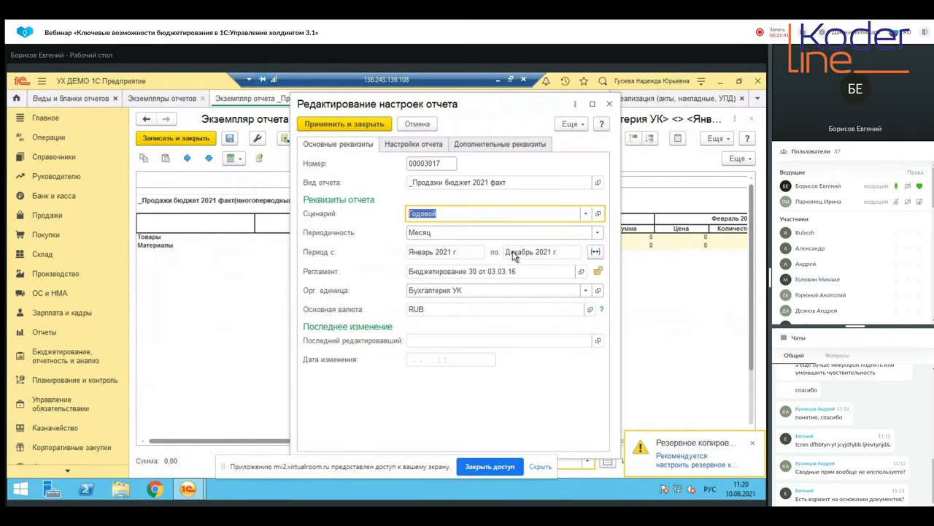
pyautogui.click(585, 289)
pyautogui.click(482, 324)
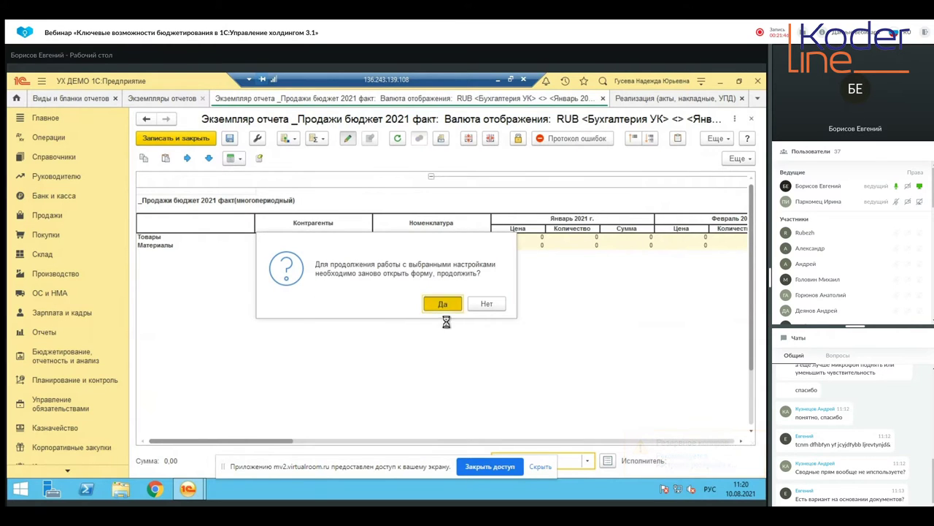
pyautogui.click(443, 303)
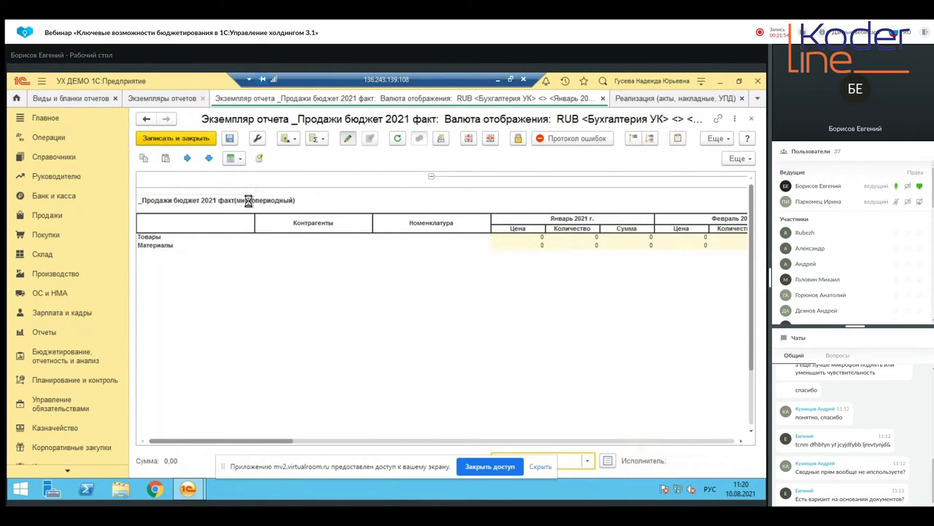
# Shrink the remote desktop window, dismiss the table-lock error, and return the window to full screen.
pyautogui.click(511, 80)
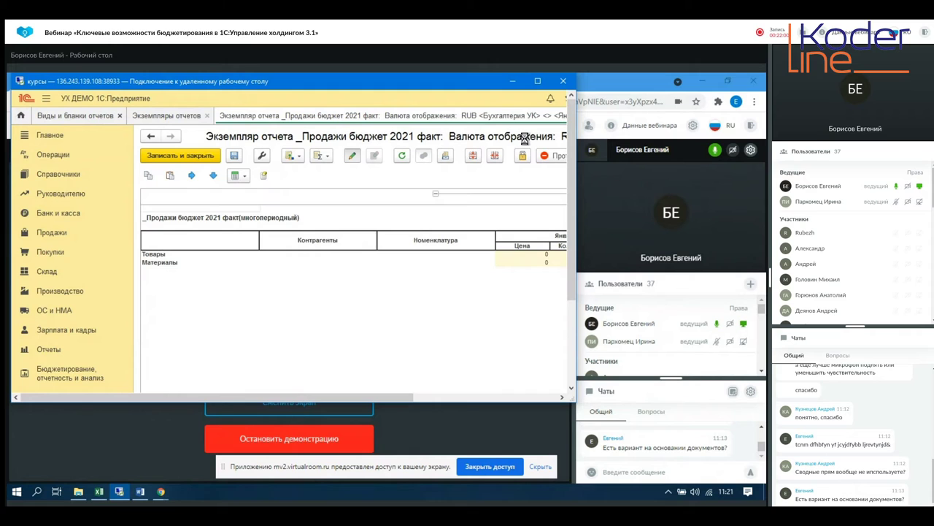
pyautogui.moveTo(571, 396); pyautogui.dragTo(572, 481)
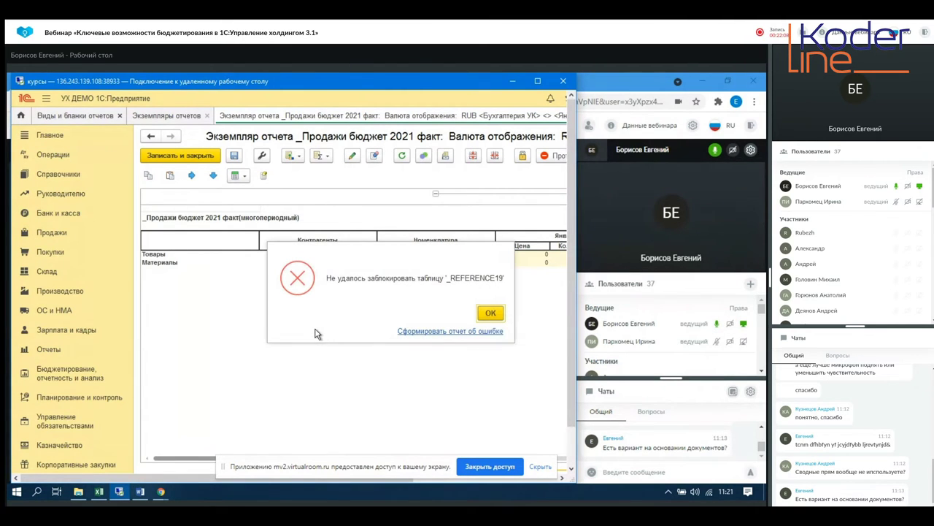
pyautogui.click(490, 312)
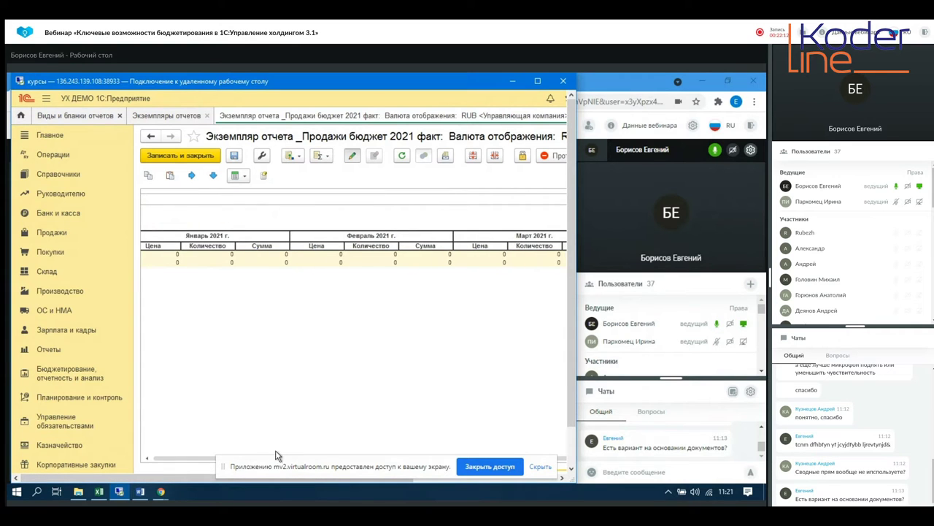
pyautogui.click(538, 81)
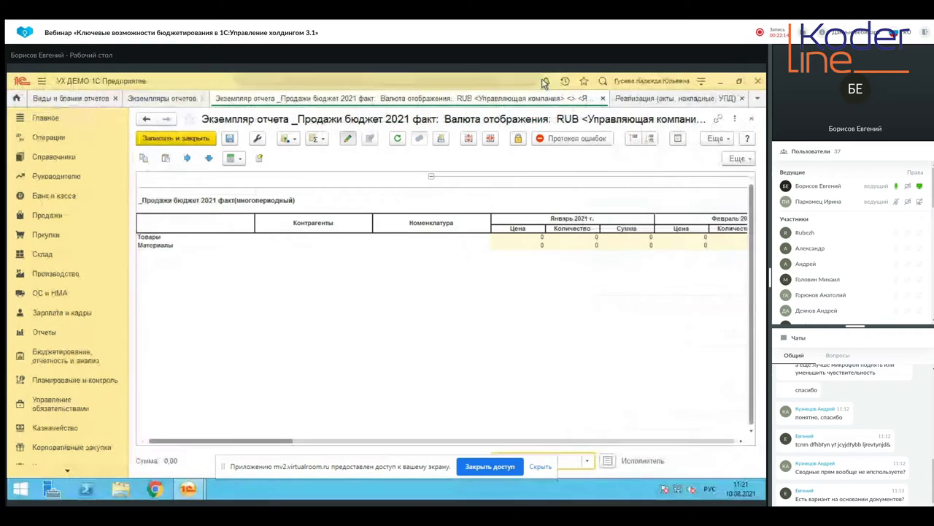
# Close the report form and search the report instances by report type for "_продажи бю".
pyautogui.click(603, 98)
pyautogui.click(424, 306)
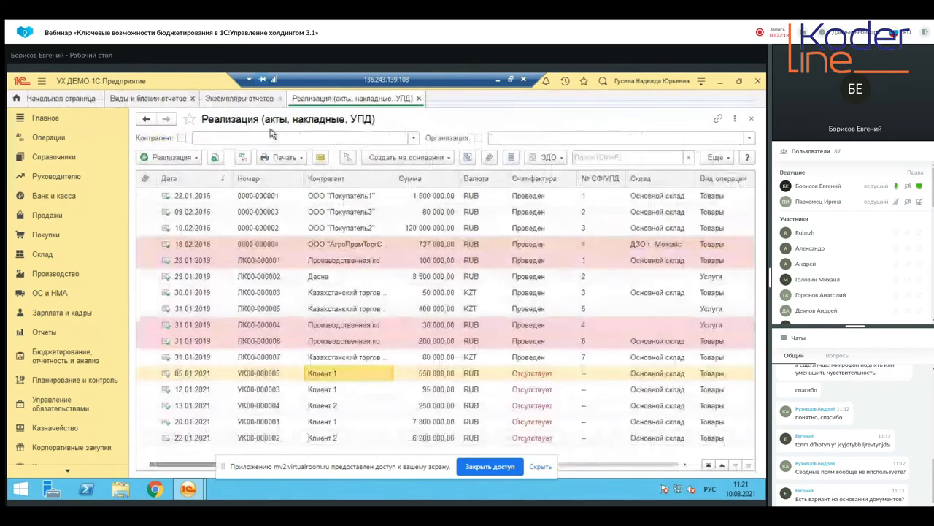
pyautogui.click(230, 99)
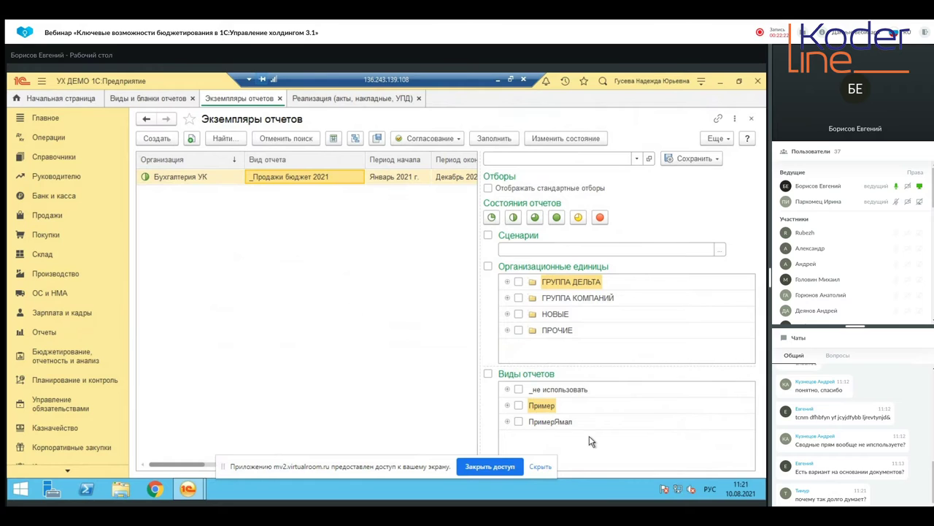
pyautogui.hotkey('ctrl', 'f')
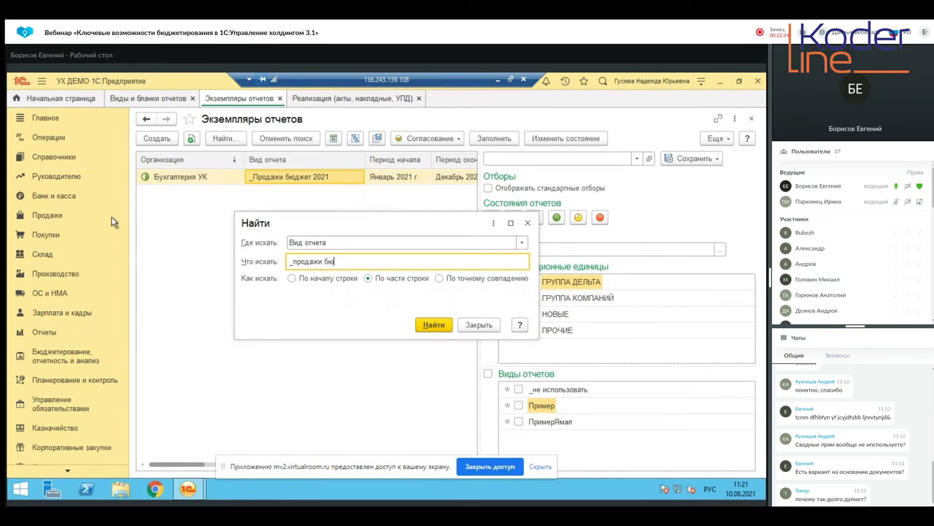
pyautogui.click(426, 324)
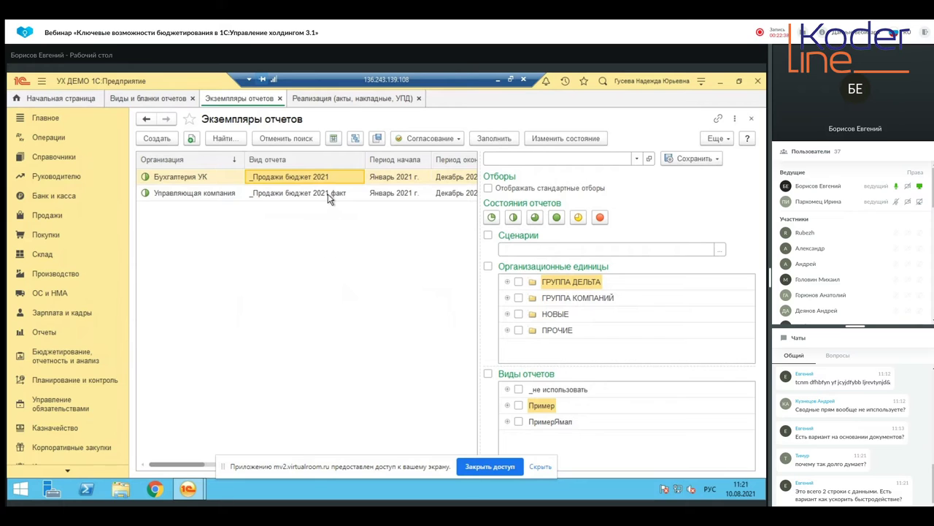
# Open the "_Продажи бюджет 2021 факт" instance for "Управляющая компания" and fill it by "По регламенту", closing the protocol.
pyautogui.click(330, 195)
pyautogui.doubleClick(330, 196)
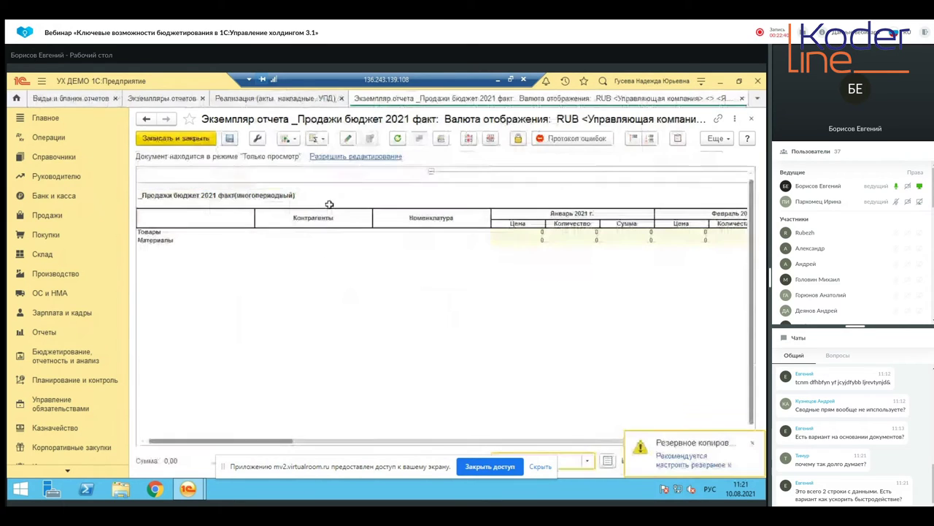
pyautogui.click(290, 140)
pyautogui.click(332, 153)
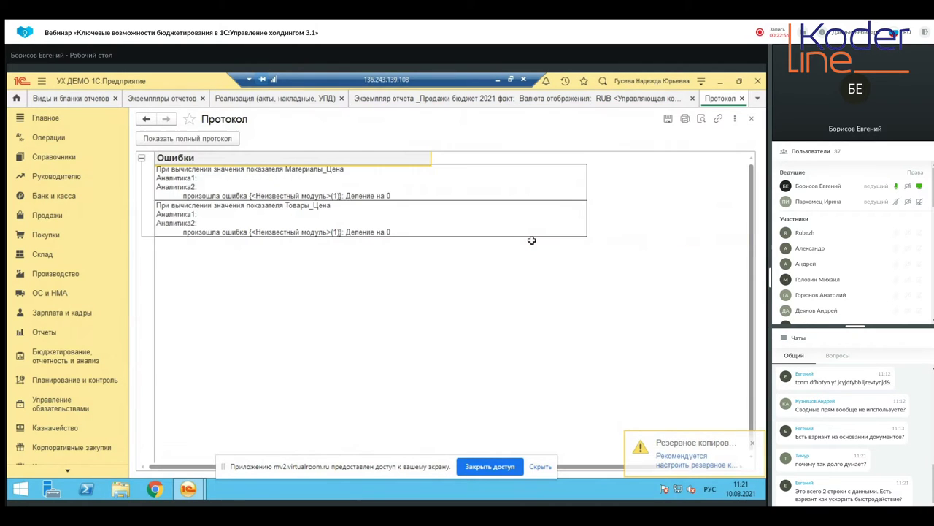
pyautogui.click(754, 119)
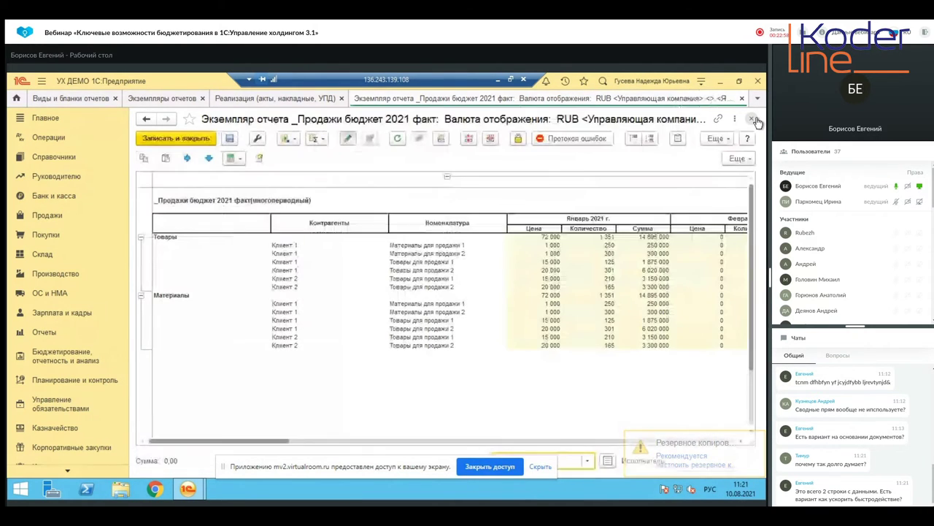
# Examine the filled report's clients, items, prices, quantities and amounts for January 2021 under "Товары" and "Материалы".
pyautogui.click(432, 254)
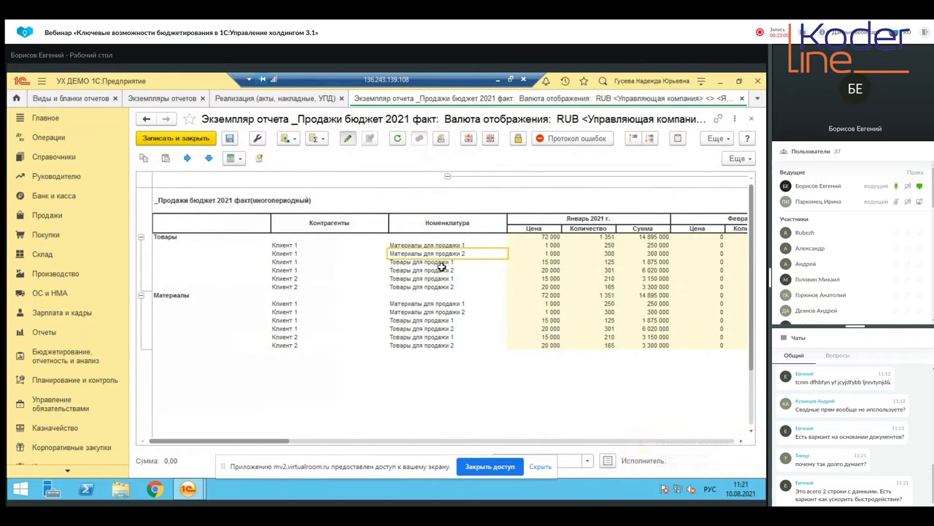
pyautogui.press('Left')
pyautogui.press('Left')
pyautogui.press('Right')
pyautogui.press('Right')
pyautogui.press('Right')
pyautogui.press('Right')
pyautogui.press('Right')
pyautogui.press('Left')
pyautogui.press('Home')
pyautogui.press('Down')
pyautogui.press('Down')
pyautogui.press('Down')
pyautogui.press('Down')
pyautogui.press('Down')
pyautogui.press('Down')
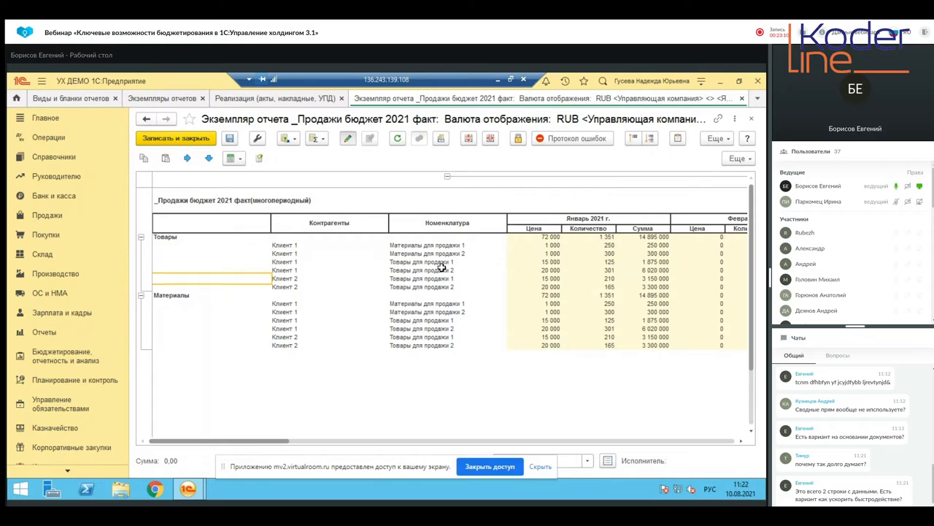
pyautogui.press('Right')
pyautogui.press('Right')
pyautogui.press('Right')
pyautogui.press('Right')
pyautogui.press('Right')
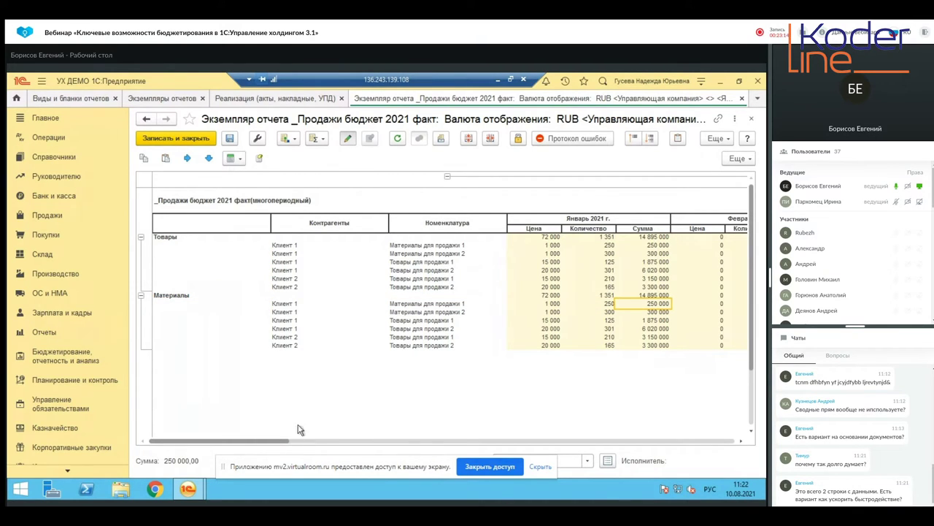
# Open the 20.01.2021 invoice for "Клиент 1" from the sales document list and check its item lines.
pyautogui.click(283, 100)
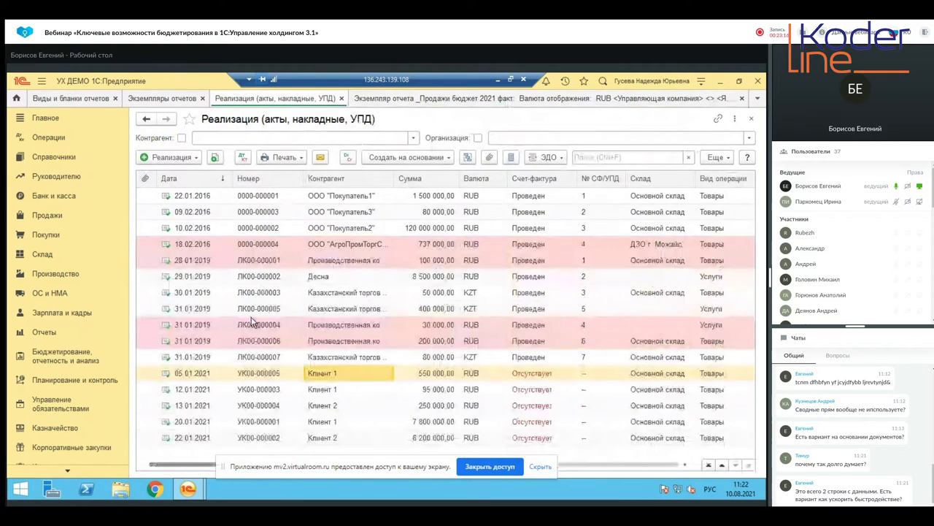
pyautogui.click(438, 437)
pyautogui.doubleClick(340, 422)
pyautogui.click(219, 340)
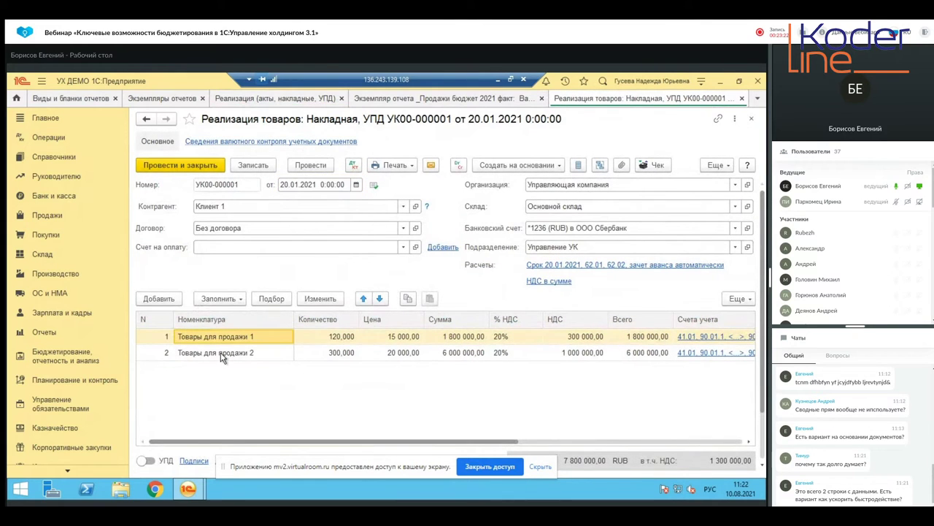
# Check the item lines of the remaining January 2021 sales invoices dated 13.01, 12.01 and 05.01, closing each document.
pyautogui.click(223, 355)
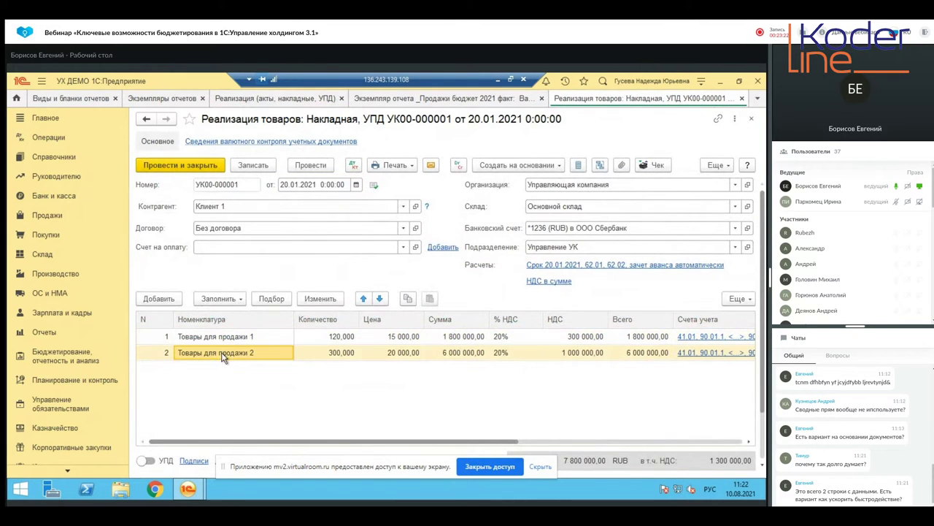
pyautogui.click(754, 118)
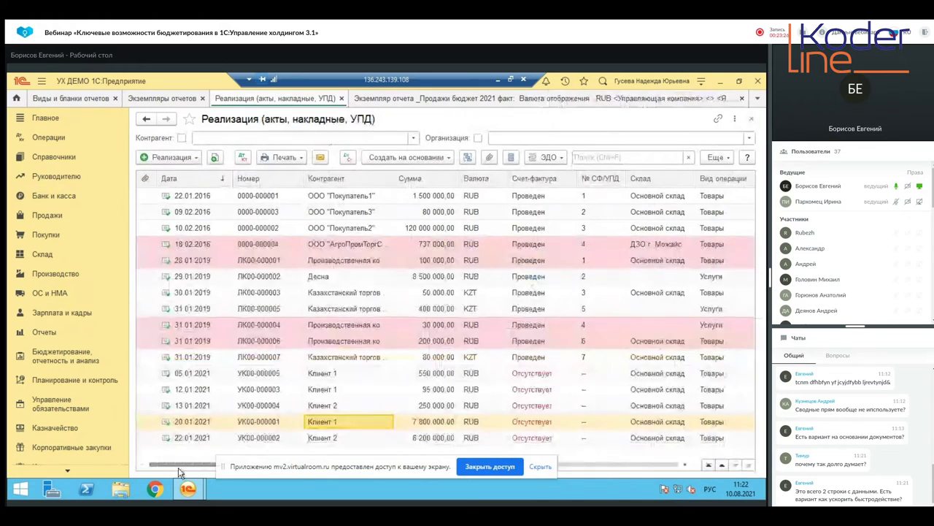
pyautogui.doubleClick(344, 406)
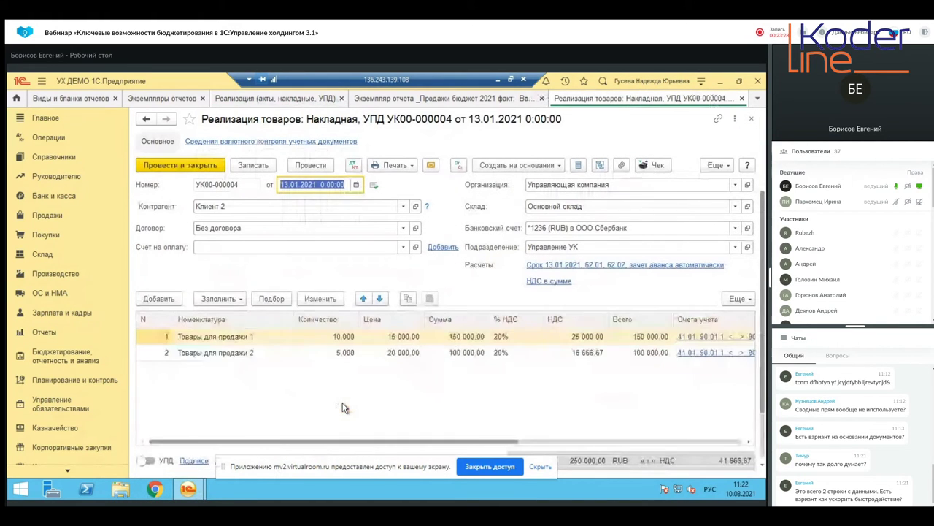
pyautogui.click(751, 118)
pyautogui.doubleClick(319, 389)
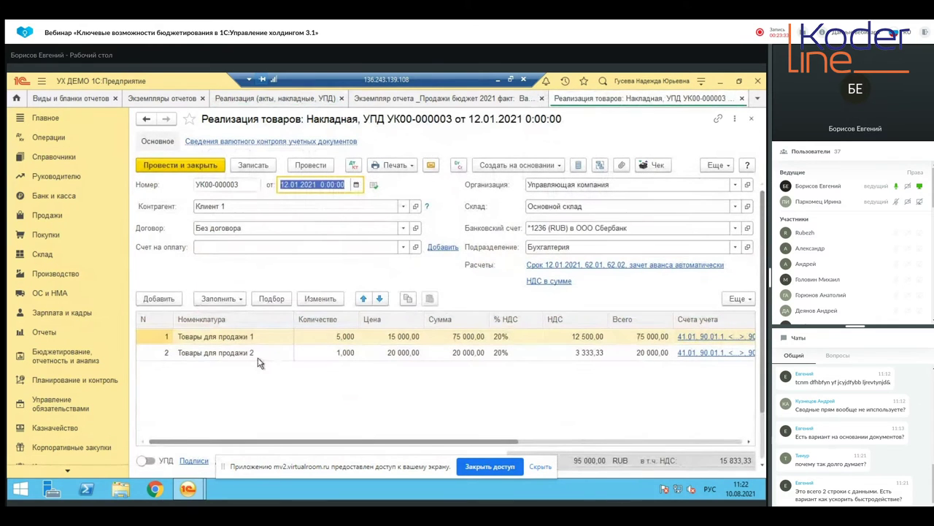
pyautogui.click(751, 118)
pyautogui.doubleClick(333, 373)
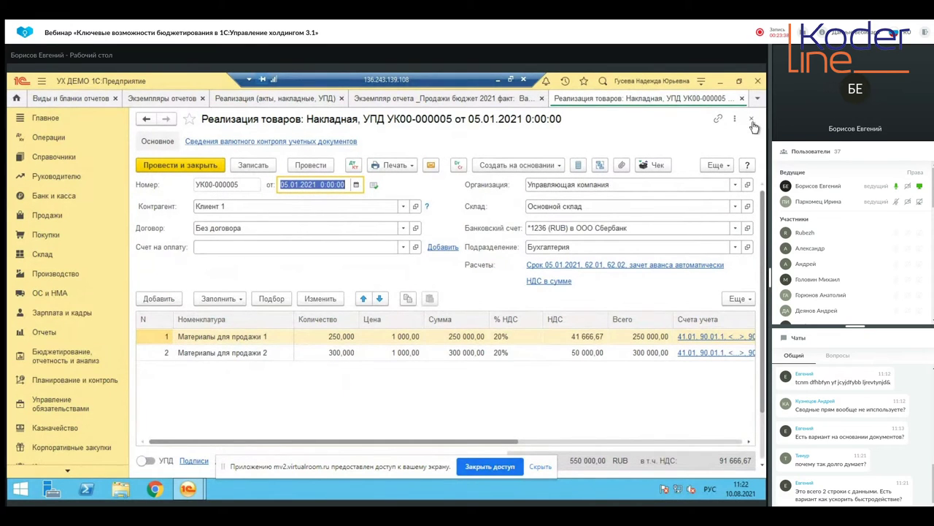
pyautogui.click(752, 120)
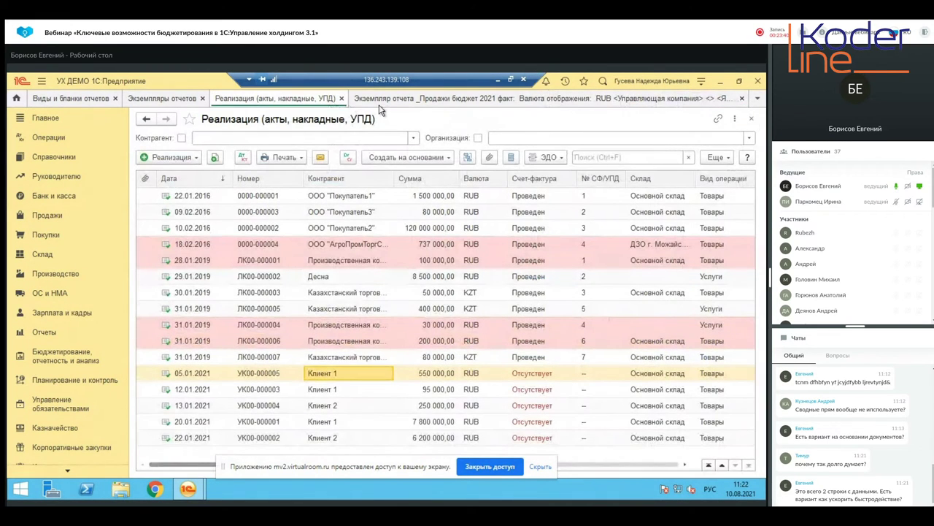
# Review the January 2021 prices and amounts in the "_Продажи бюджет 2021 факт" instance and save the report.
pyautogui.click(381, 102)
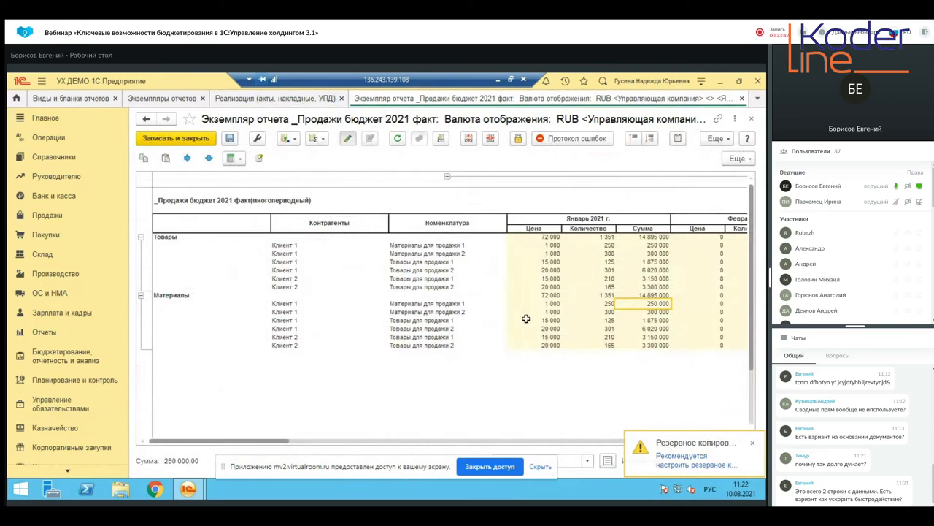
pyautogui.click(648, 311)
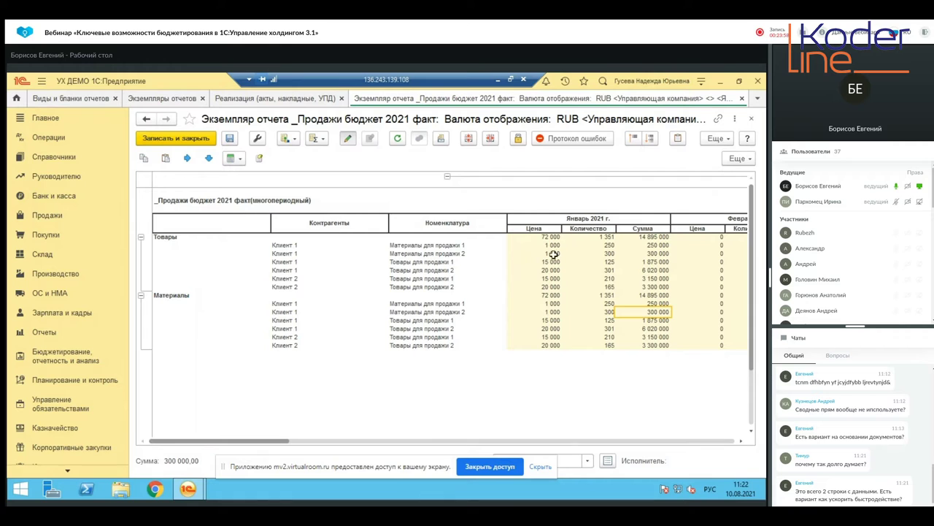
pyautogui.moveTo(558, 247); pyautogui.dragTo(528, 366)
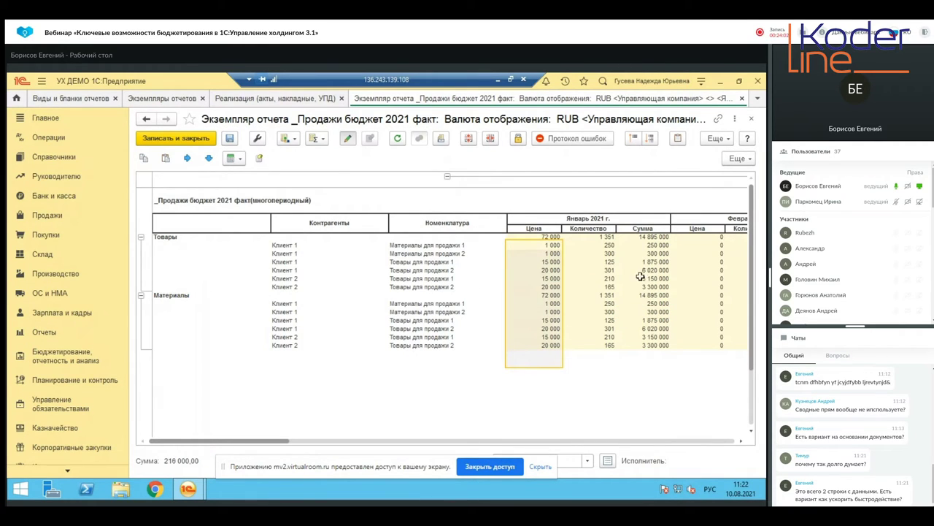
pyautogui.click(229, 140)
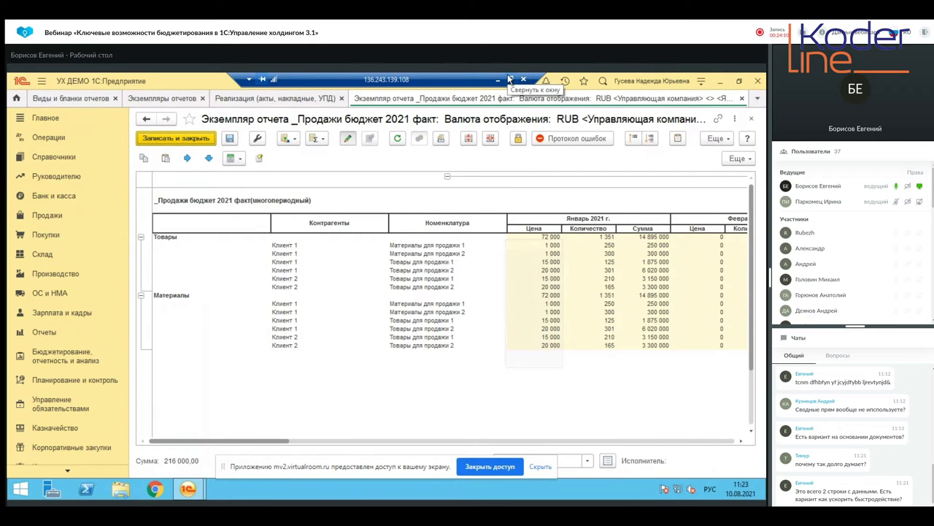
# Switch to the webinar room in the browser and read the participants' questions in the general chat.
pyautogui.click(510, 79)
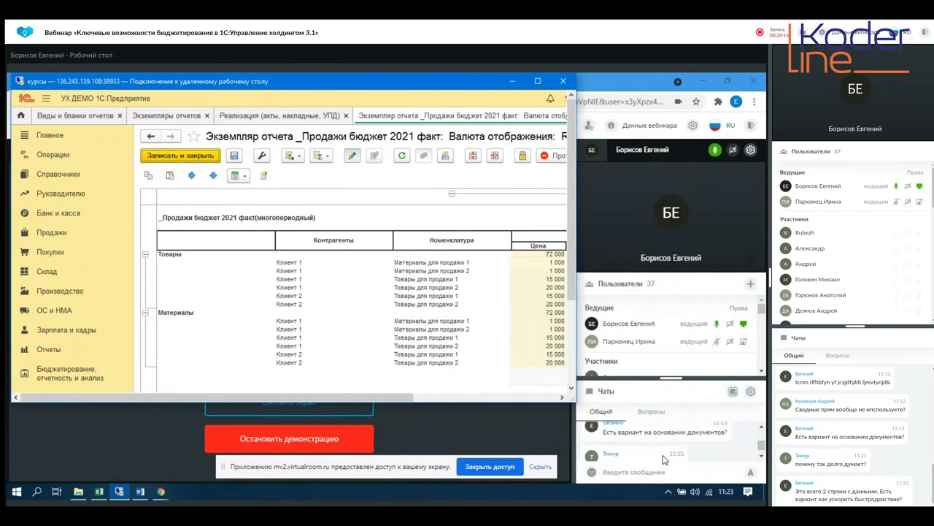
pyautogui.click(614, 471)
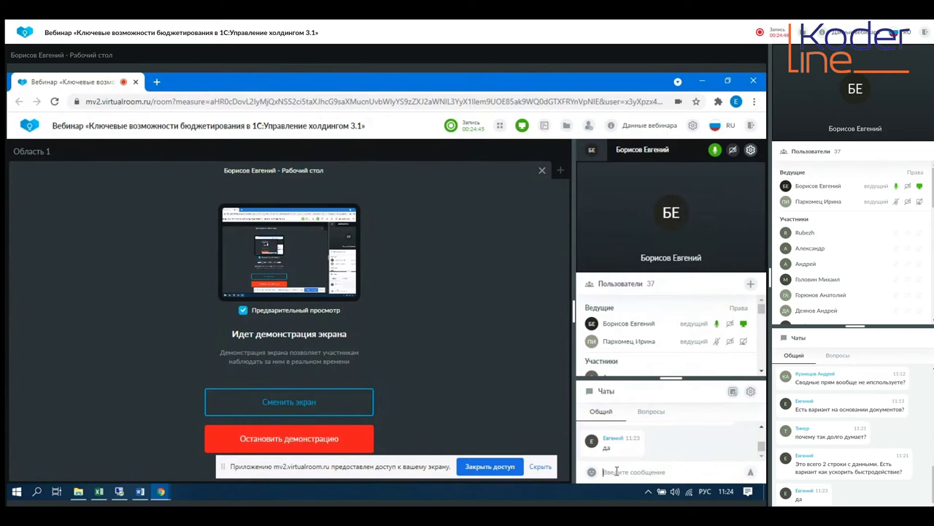
pyautogui.scroll(1, 659, 447)
pyautogui.scroll(-1, 657, 450)
pyautogui.scroll(1, 657, 450)
pyautogui.scroll(2, 657, 450)
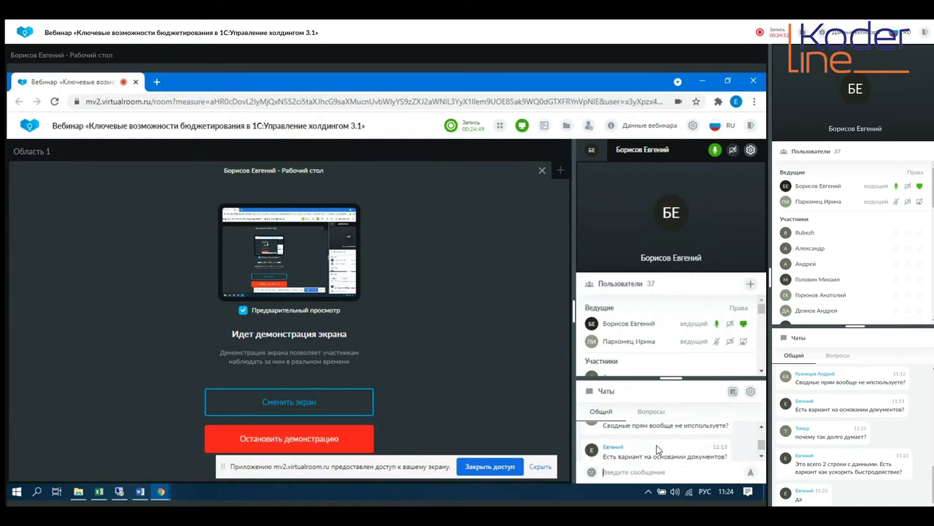
pyautogui.scroll(-2, 657, 449)
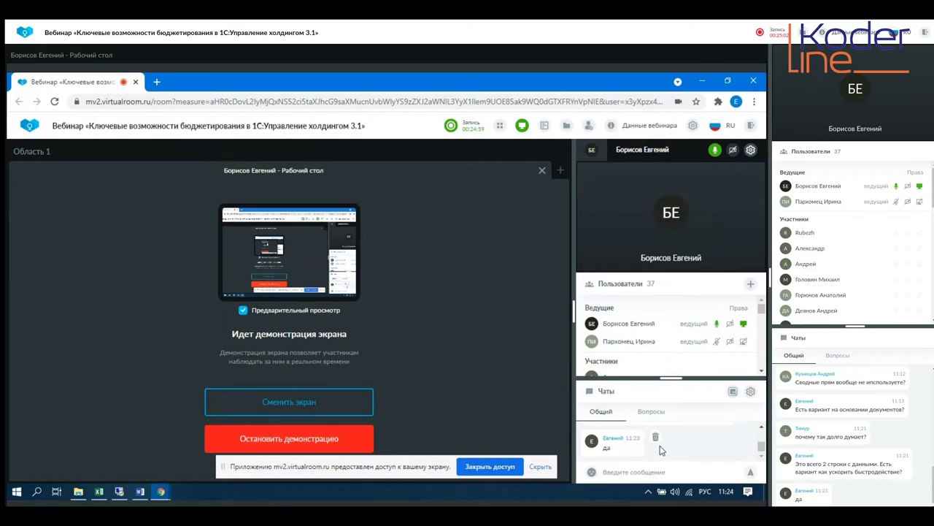
pyautogui.scroll(2, 663, 449)
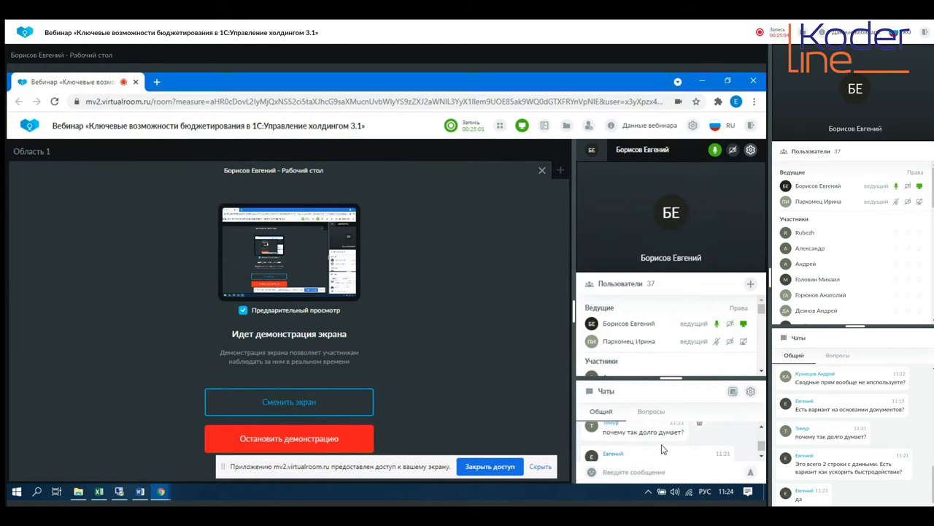
pyautogui.scroll(2, 663, 449)
pyautogui.scroll(-4, 663, 449)
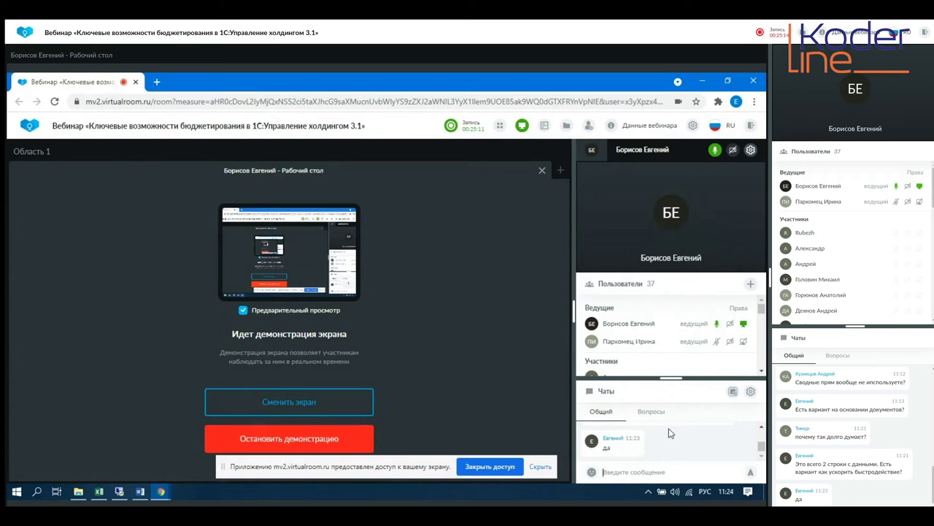
# Return to the remote 1C session and open the "Товары" quantity formula in the "_Продажи бюджет 2021 факт" report constructor.
pyautogui.click(117, 493)
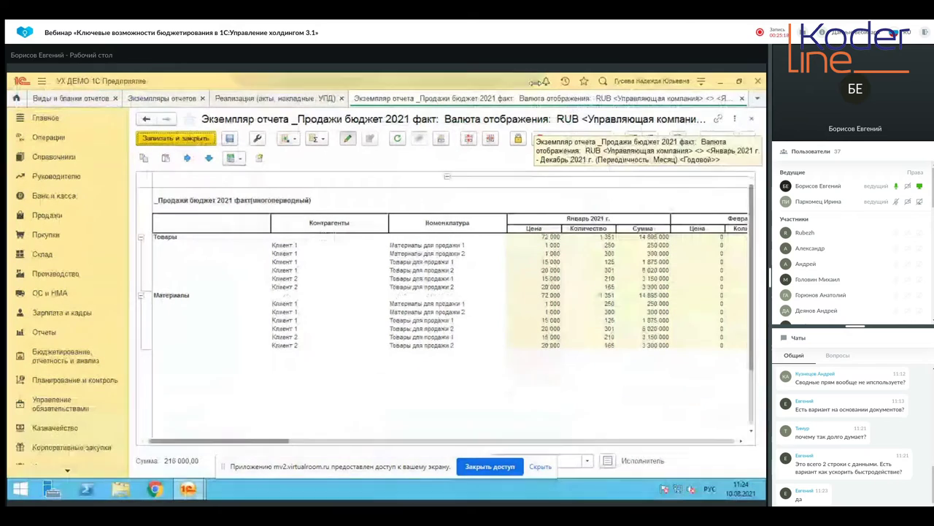
pyautogui.click(146, 101)
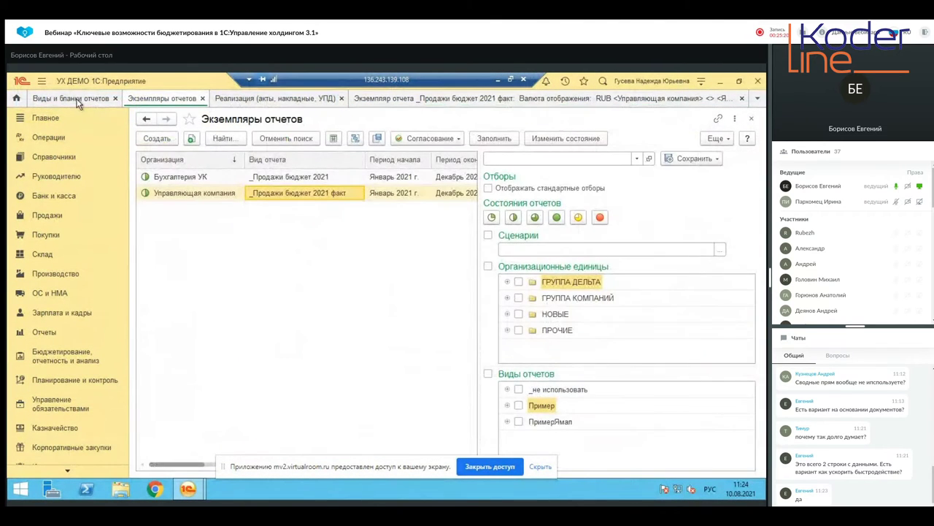
pyautogui.click(78, 102)
pyautogui.doubleClick(210, 352)
pyautogui.click(195, 162)
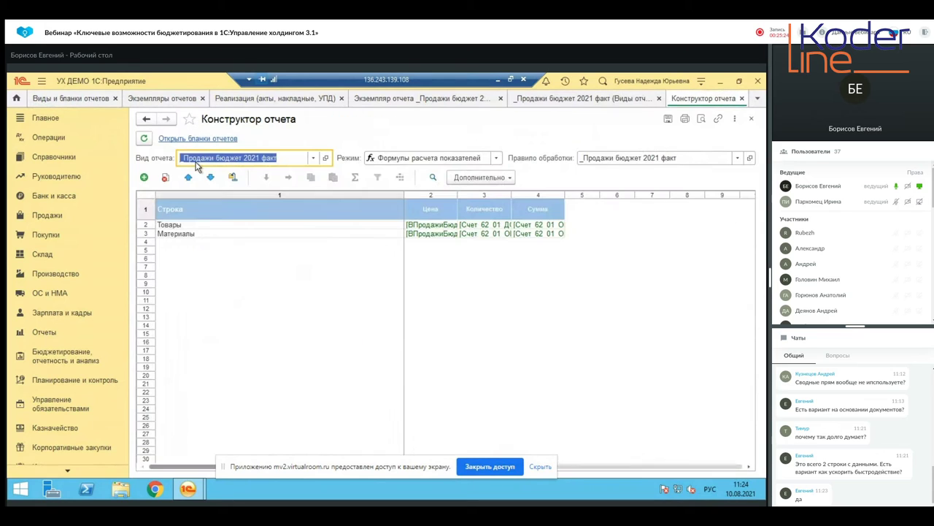
pyautogui.doubleClick(500, 224)
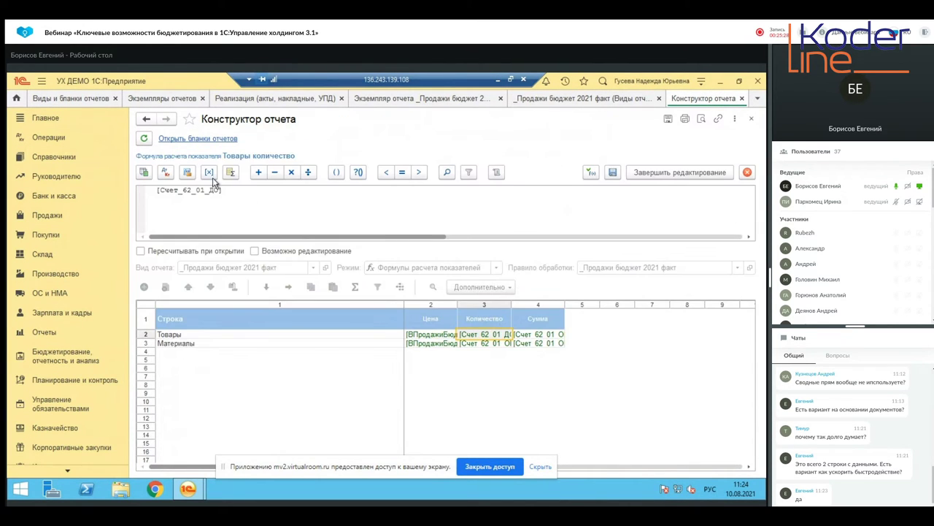
# Examine the retrieval methods offered for a new data source of the formula, closing the source forms and constructor without saving.
pyautogui.click(187, 173)
pyautogui.click(208, 202)
pyautogui.click(232, 196)
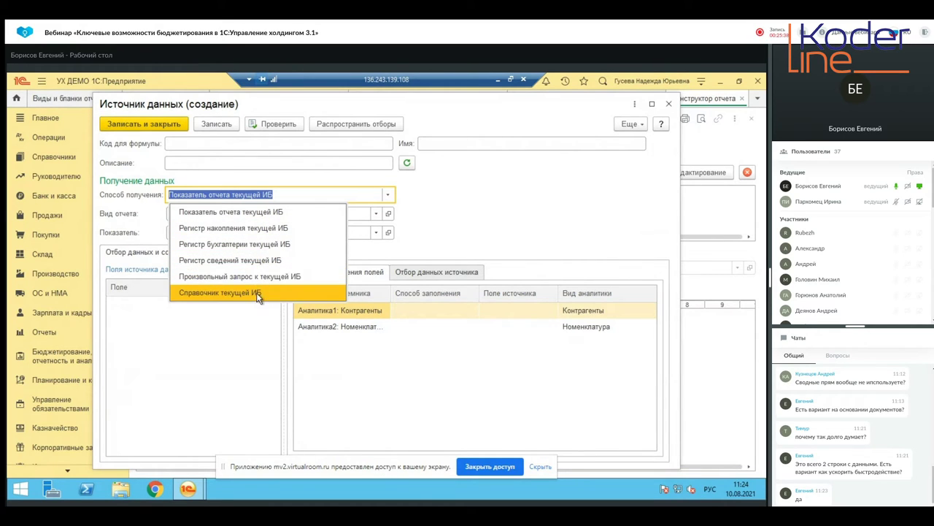
pyautogui.press('Escape')
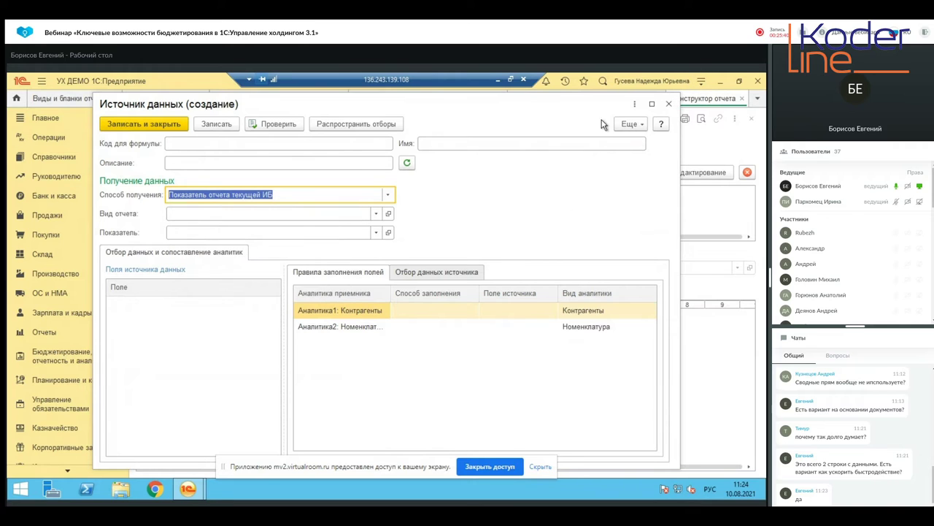
pyautogui.press('Escape')
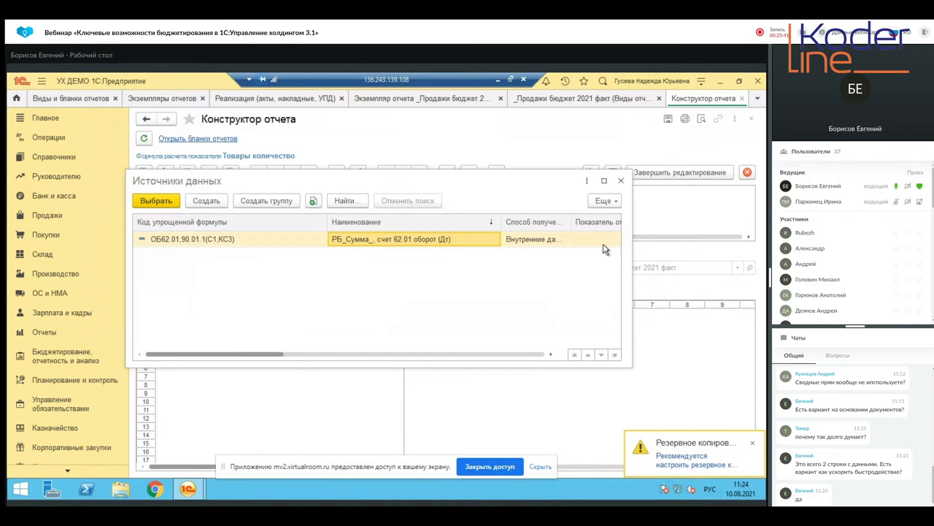
pyautogui.click(621, 181)
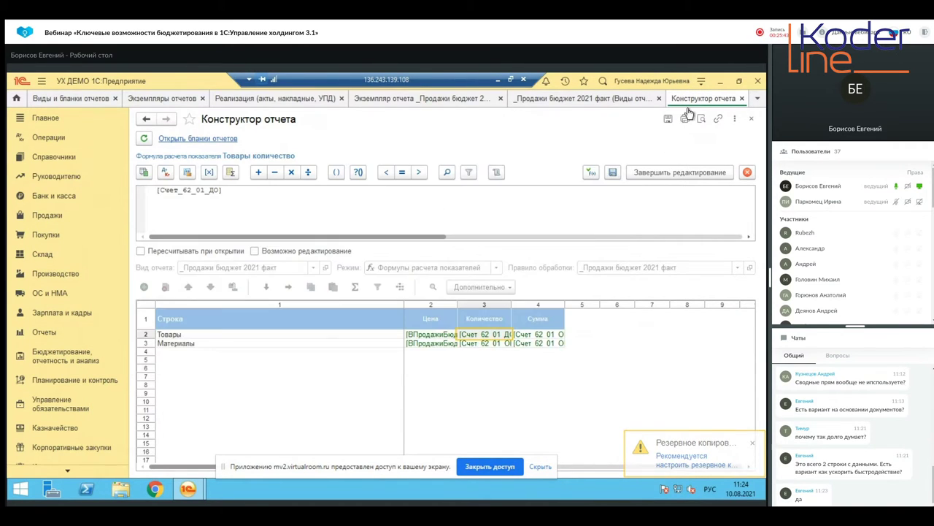
pyautogui.click(751, 118)
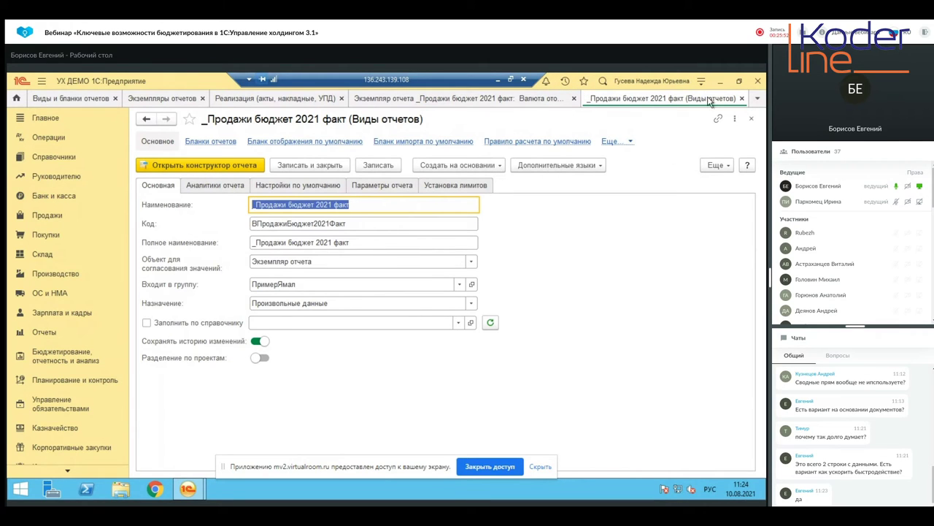
pyautogui.click(510, 79)
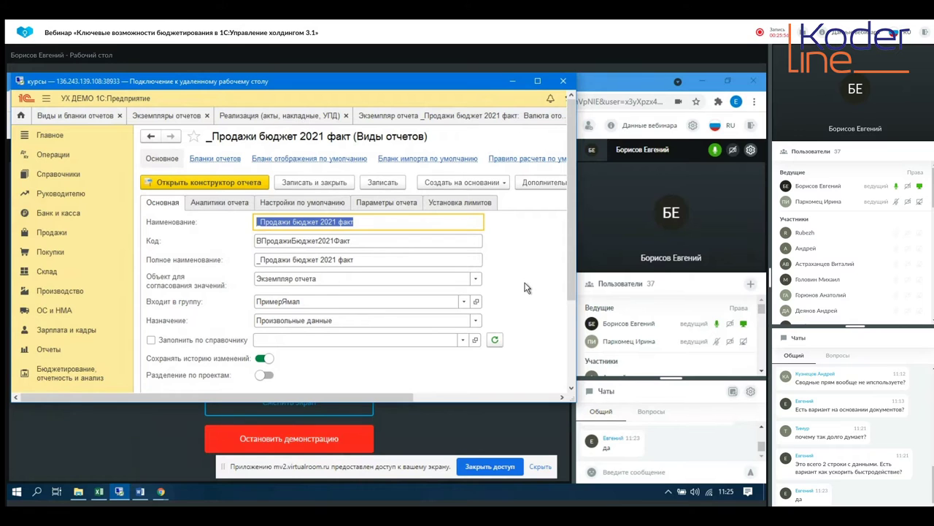
pyautogui.click(252, 183)
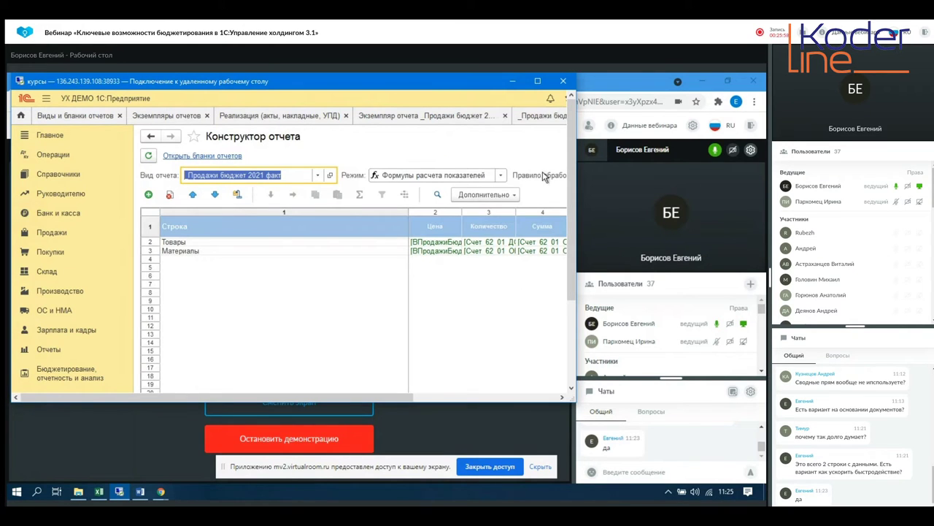
pyautogui.click(539, 81)
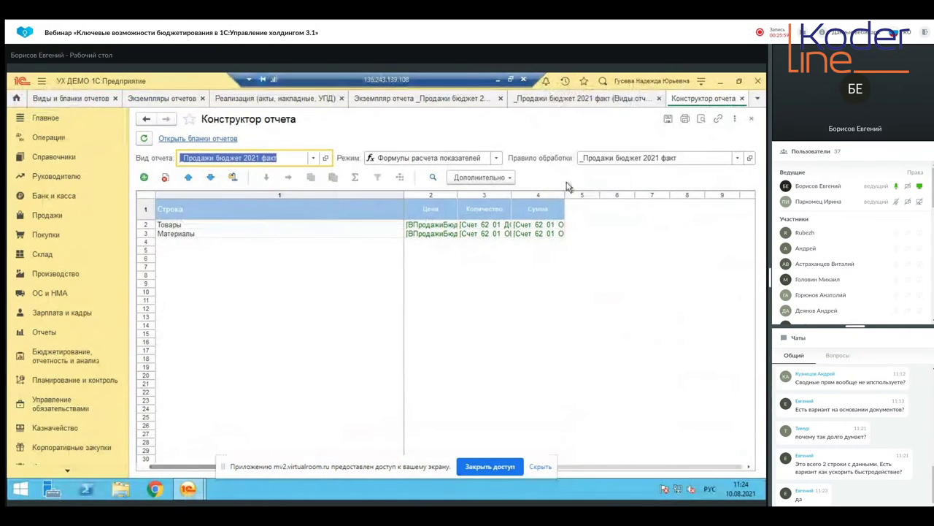
pyautogui.click(749, 121)
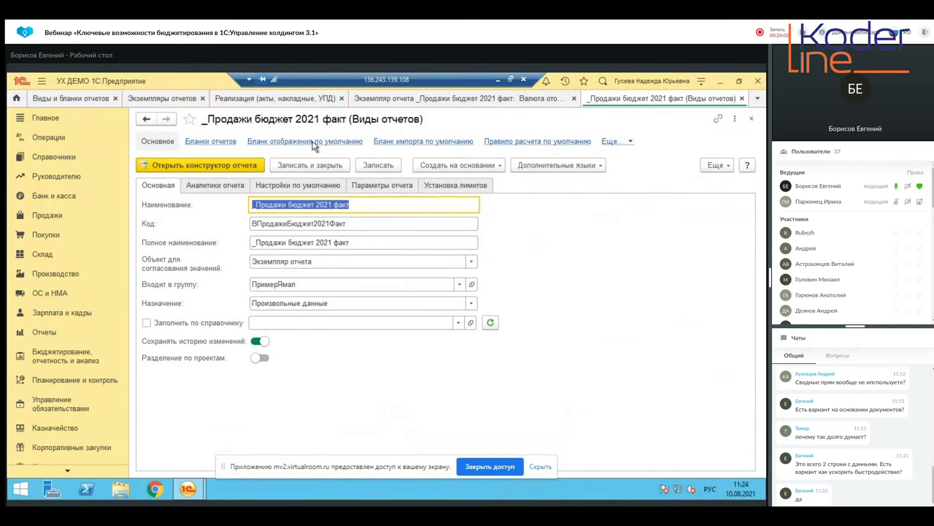
# Create a report type named "_Продажи факт из дс" in the ПримерЯмал group with the purpose Произвольные данные.
pyautogui.click(751, 118)
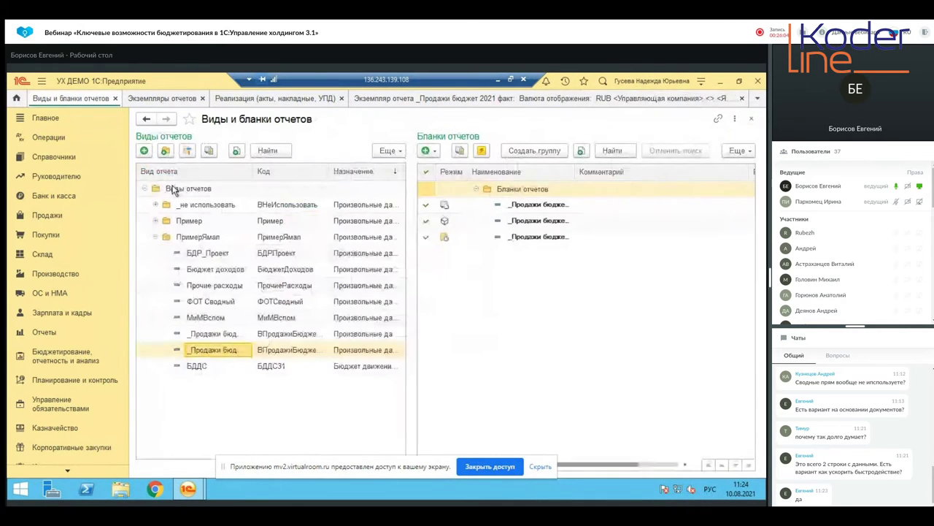
pyautogui.click(155, 221)
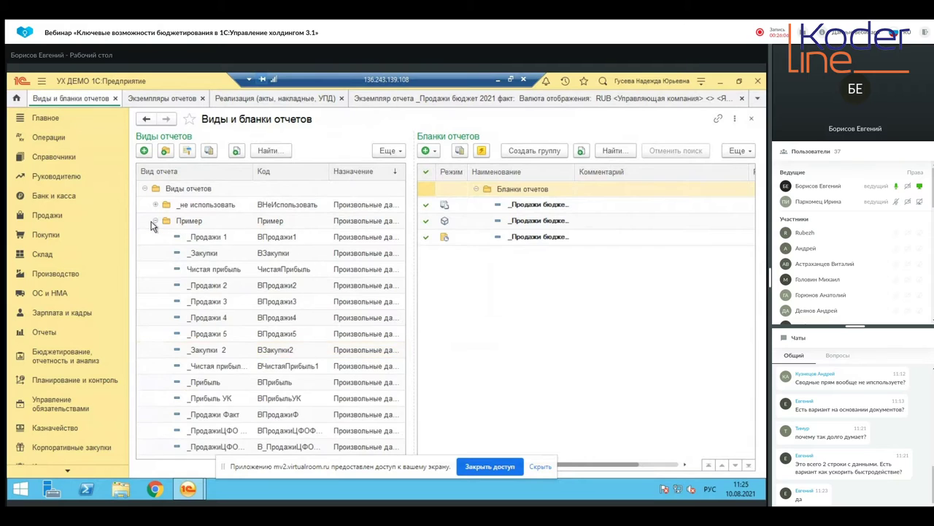
pyautogui.click(155, 220)
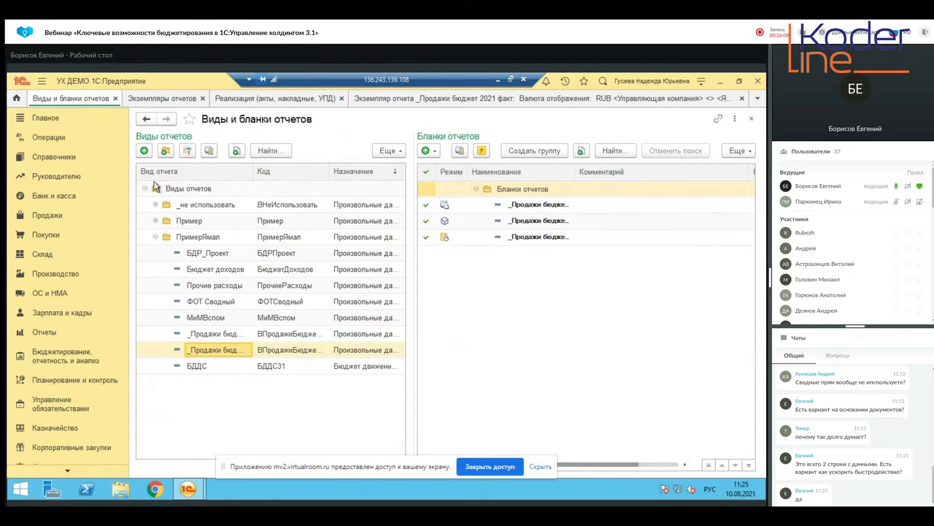
pyautogui.click(144, 150)
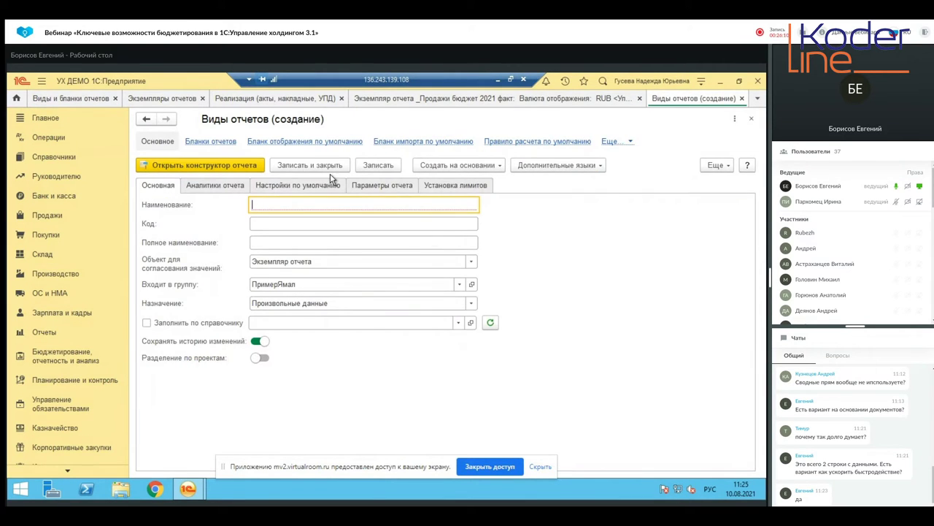
pyautogui.click(323, 189)
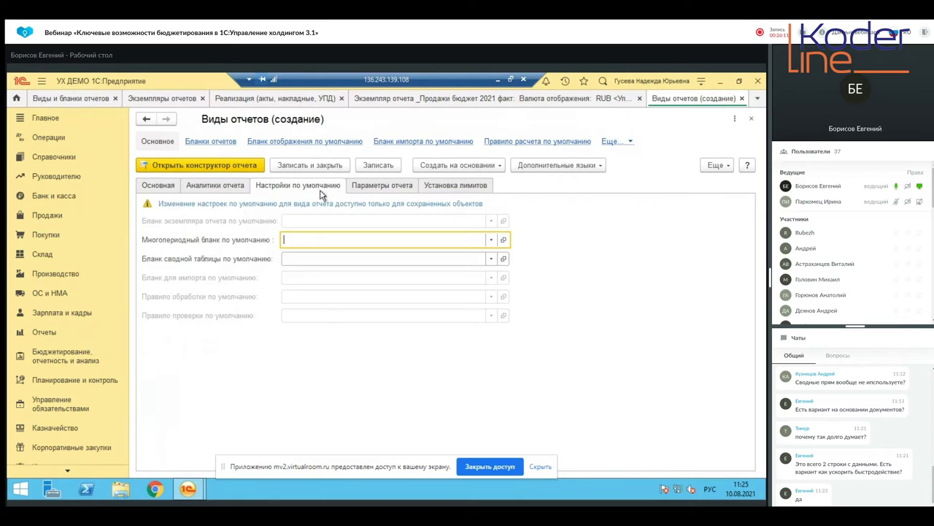
pyautogui.click(173, 186)
pyautogui.write('_Продажи факт из дс')
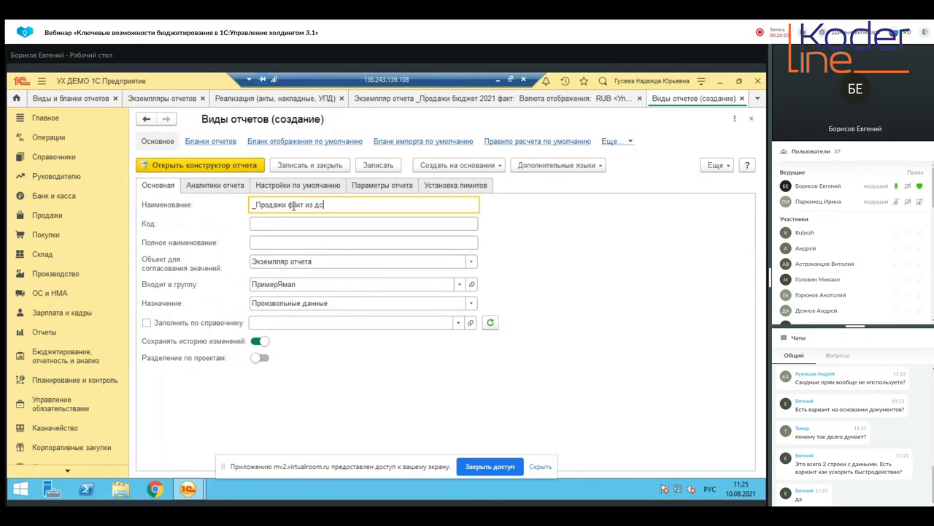
pyautogui.click(378, 168)
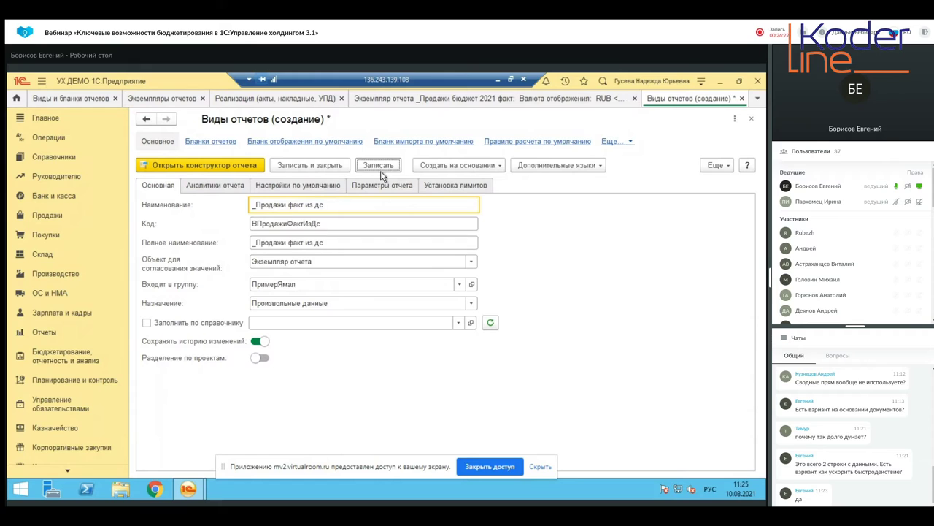
# Open the report constructor for "_Продажи факт из дс", agreeing to save the report type, and close the constructor again.
pyautogui.click(326, 188)
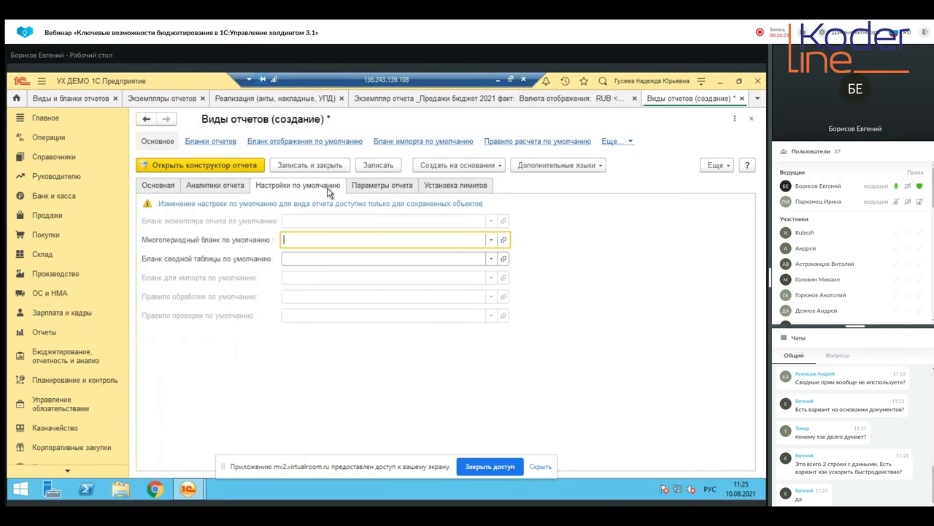
pyautogui.click(365, 187)
pyautogui.click(176, 187)
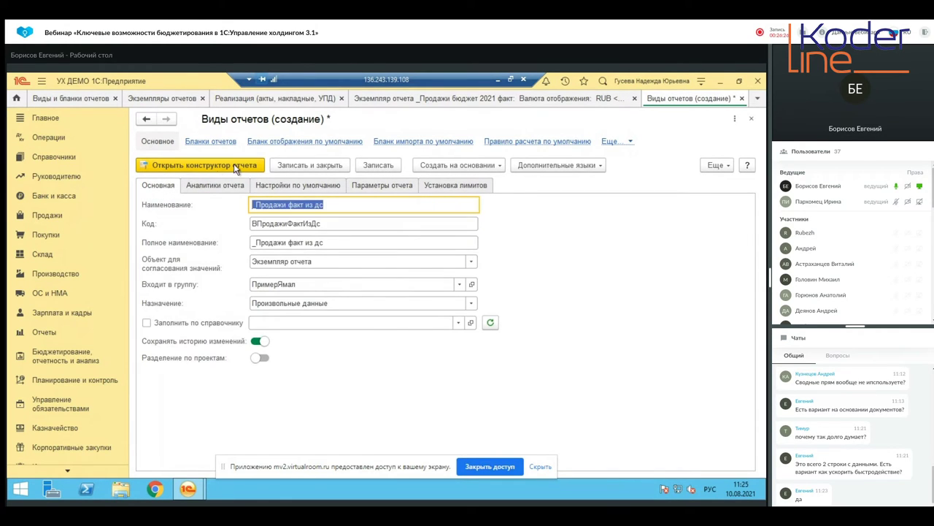
pyautogui.click(235, 166)
pyautogui.click(429, 307)
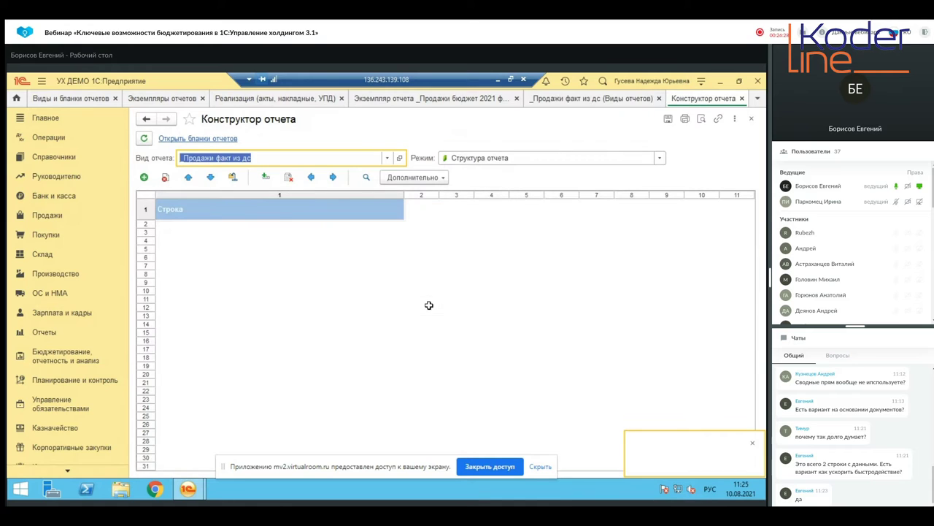
pyautogui.click(752, 118)
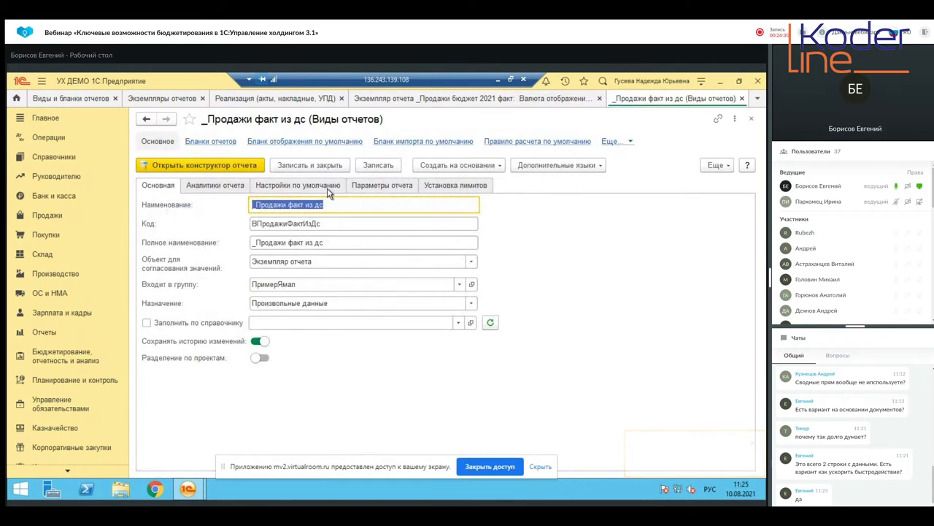
# Open the default processing rule of "_Продажи факт из дс" and set its information base type to ерп.
pyautogui.click(328, 187)
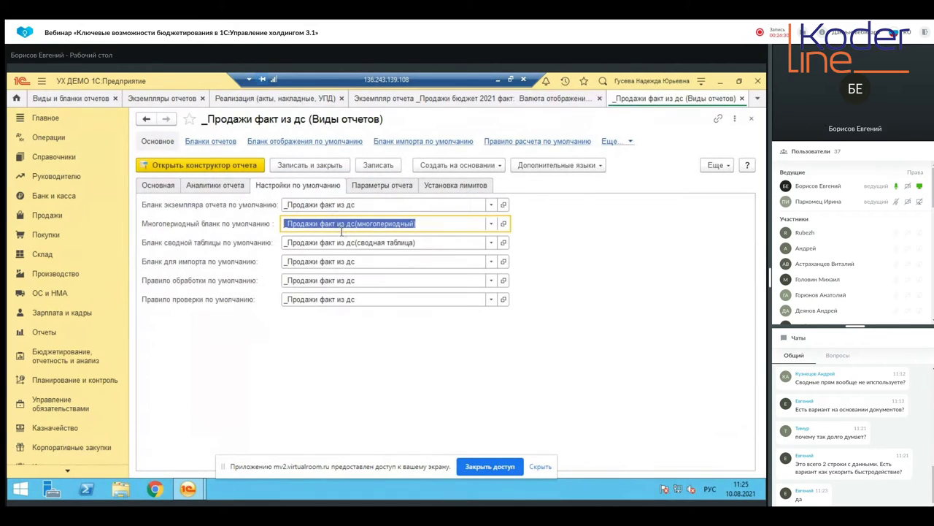
pyautogui.click(503, 281)
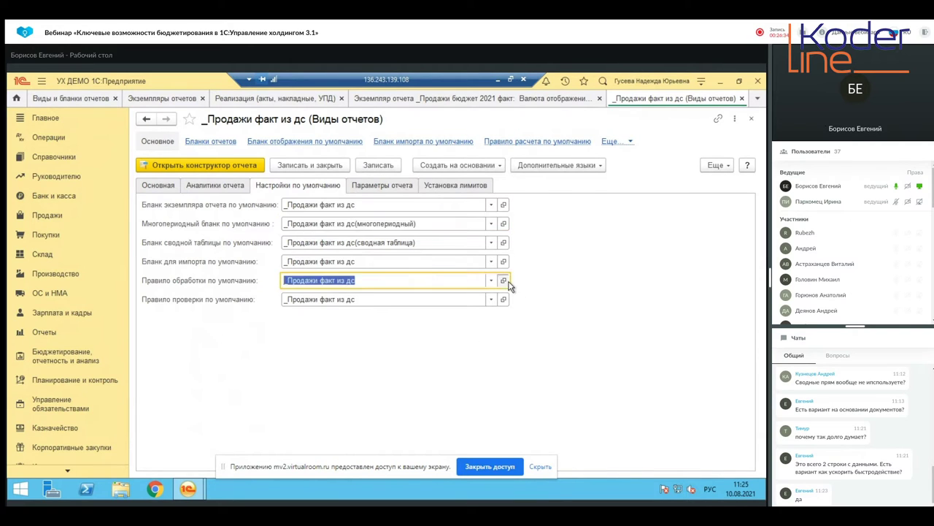
pyautogui.click(360, 263)
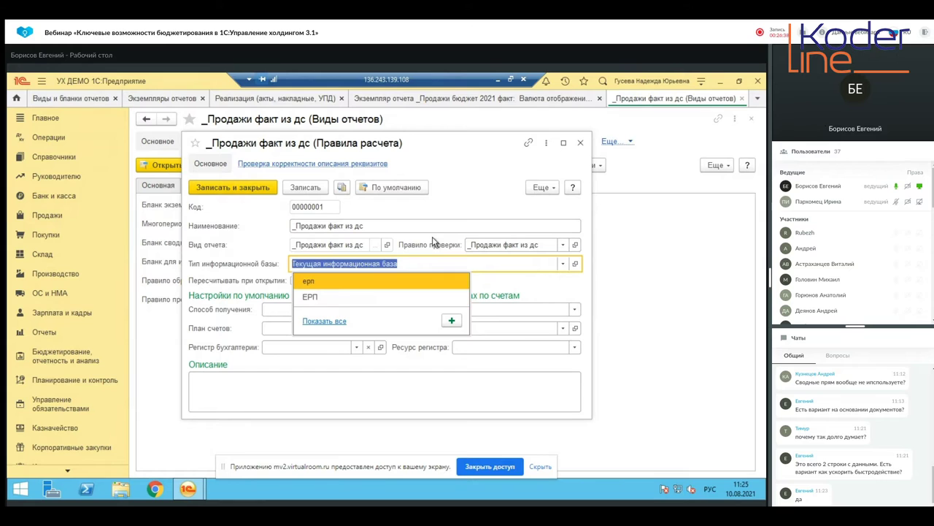
pyautogui.click(322, 281)
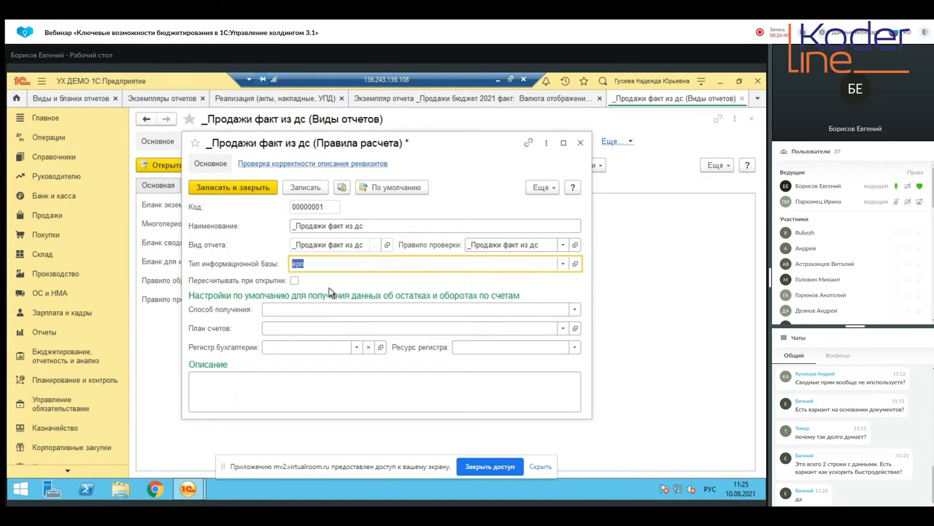
# Open the ерп information base type and examine the placement and authentication settings of its reference external base.
pyautogui.click(576, 264)
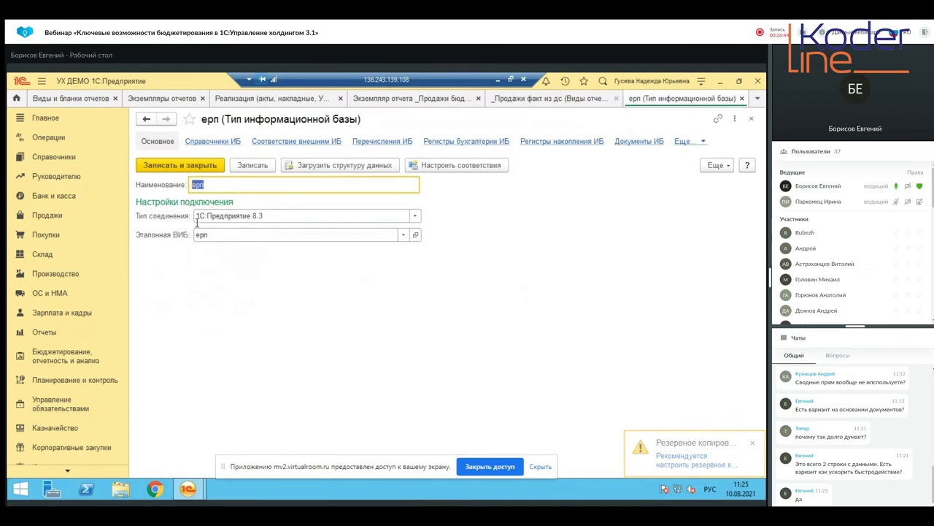
pyautogui.click(416, 235)
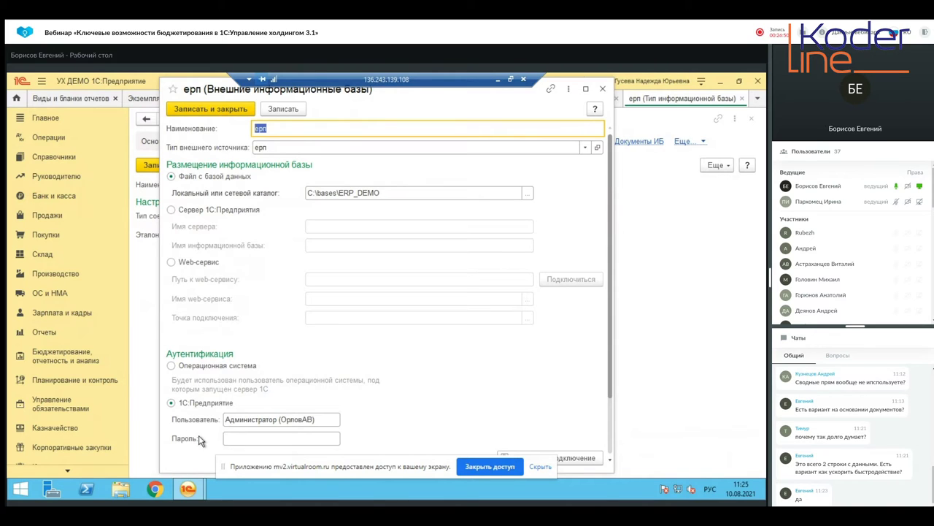
pyautogui.click(604, 89)
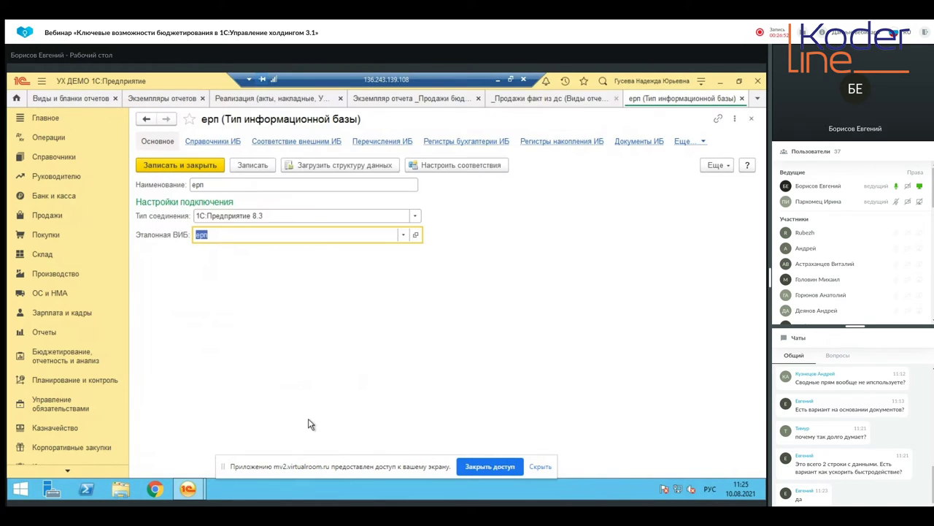
# Look through the ерп base's catalogs, external correspondences, enumerations, accounting and accumulation registers and documents, and close the information base type.
pyautogui.click(227, 153)
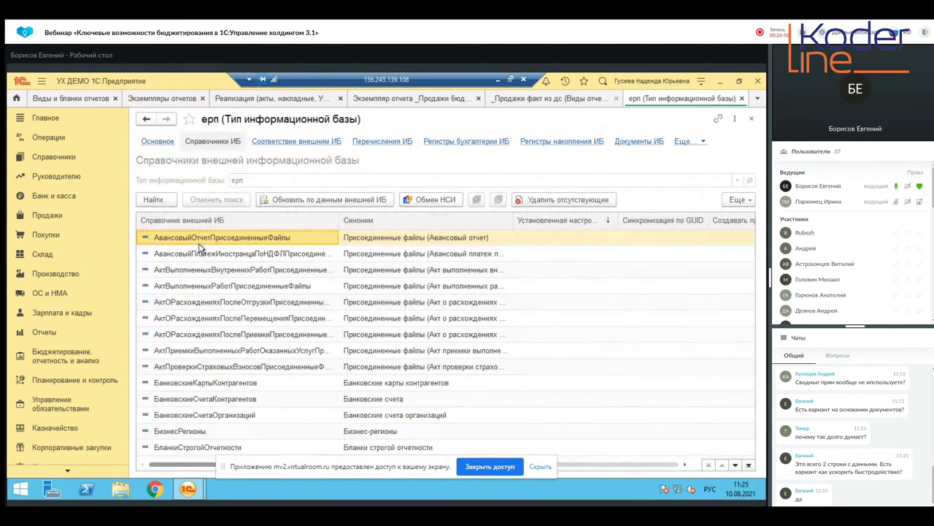
pyautogui.click(281, 142)
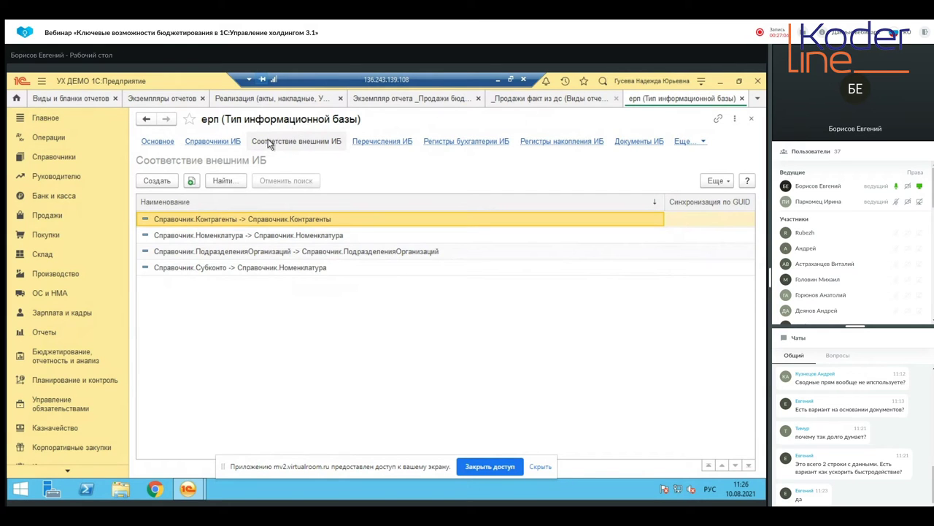
pyautogui.click(400, 141)
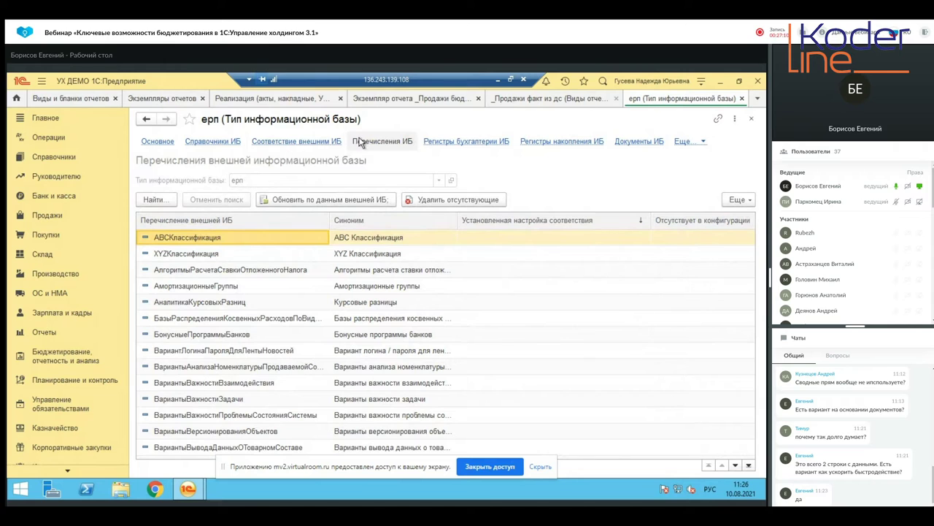
pyautogui.click(498, 143)
pyautogui.click(561, 144)
pyautogui.click(642, 144)
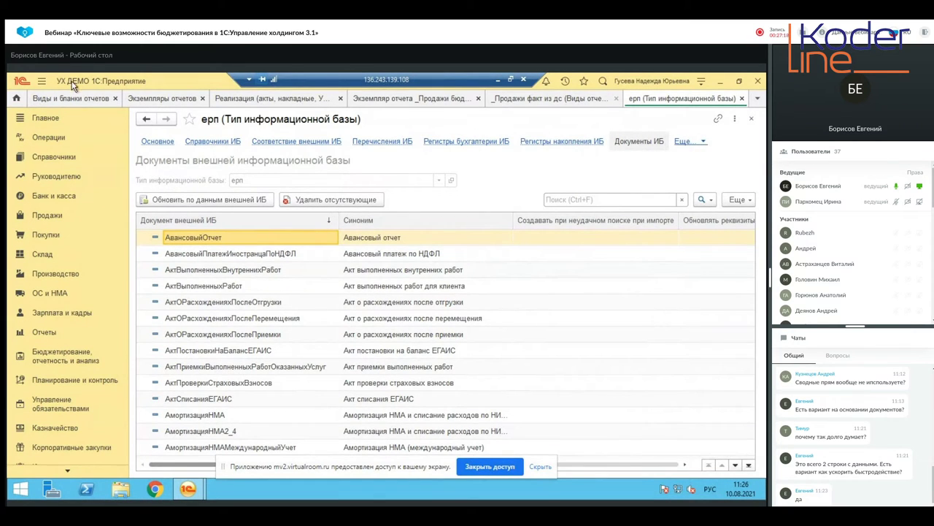
pyautogui.click(156, 141)
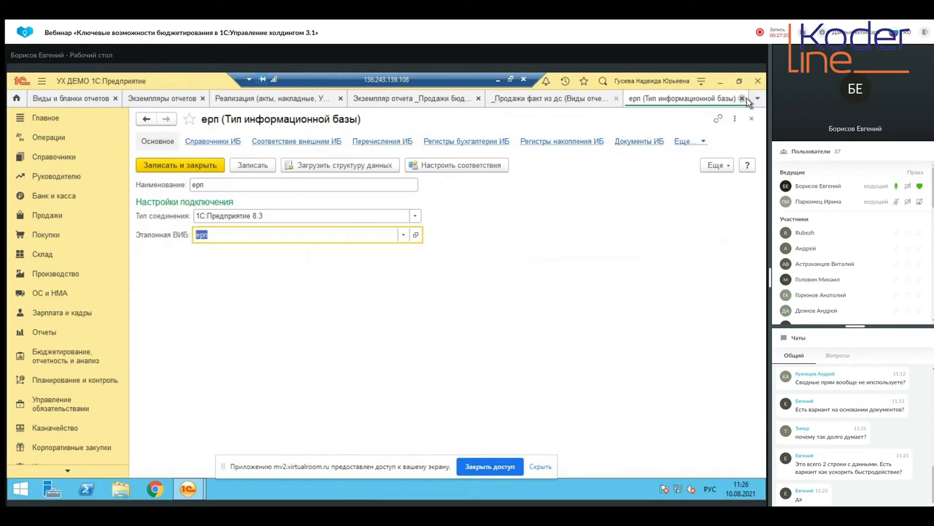
pyautogui.click(741, 98)
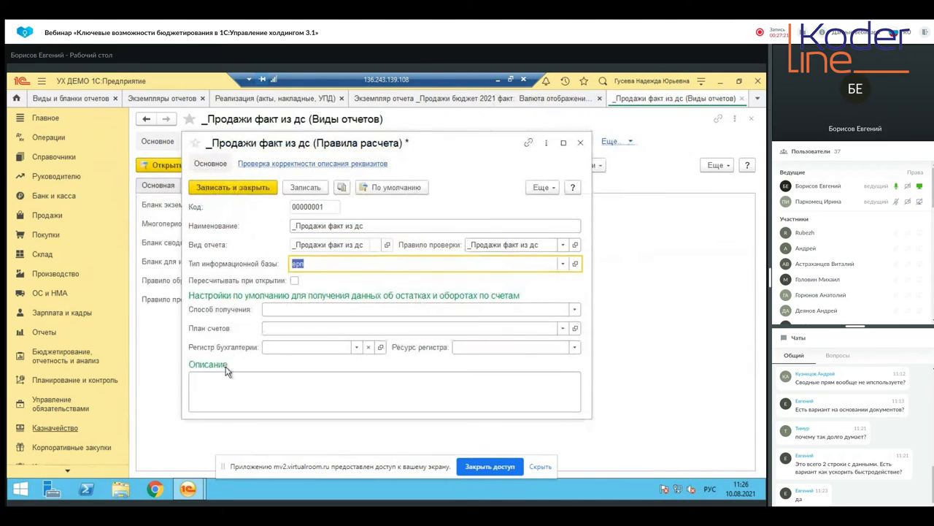
# Set the rule's retrieval method to "Регистр бухгалтерии внешней ИБ" with the Хозрасчетный chart of accounts, and save and close the rule.
pyautogui.click(295, 314)
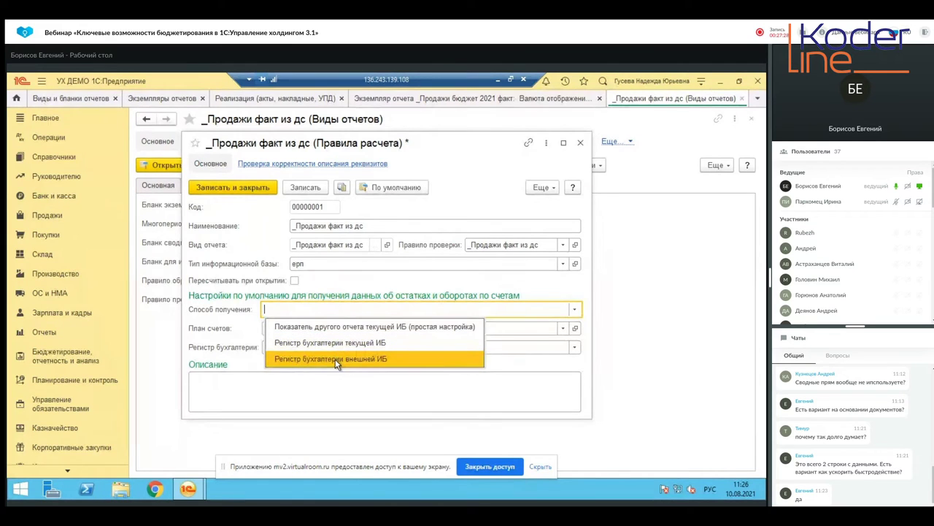
pyautogui.click(510, 330)
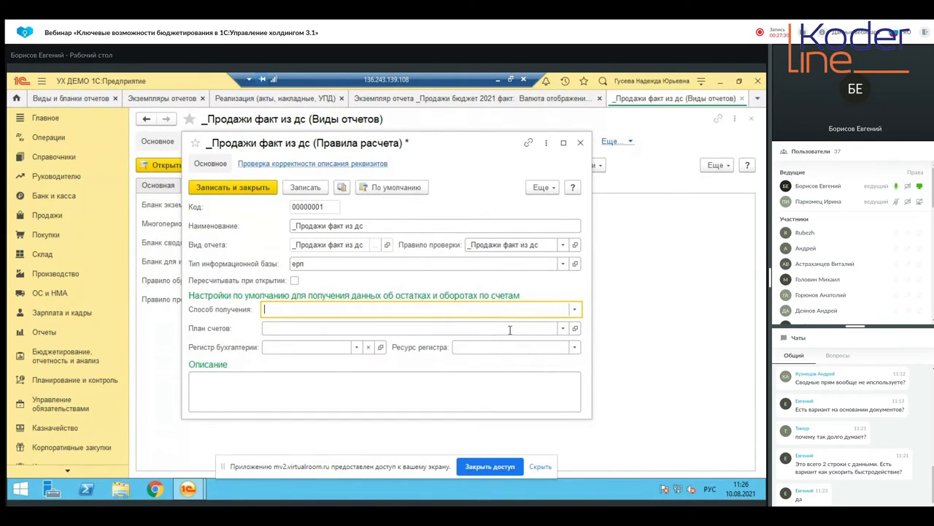
pyautogui.click(509, 329)
pyautogui.click(503, 308)
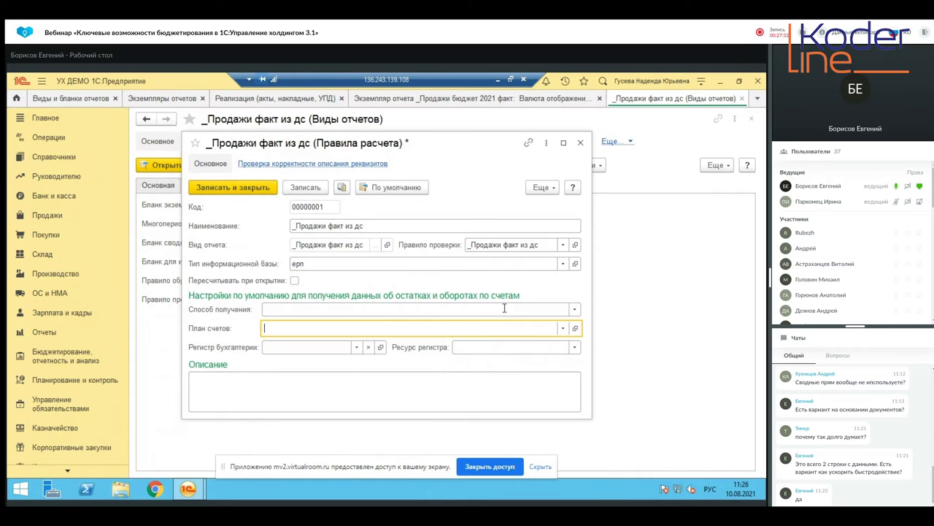
pyautogui.click(454, 359)
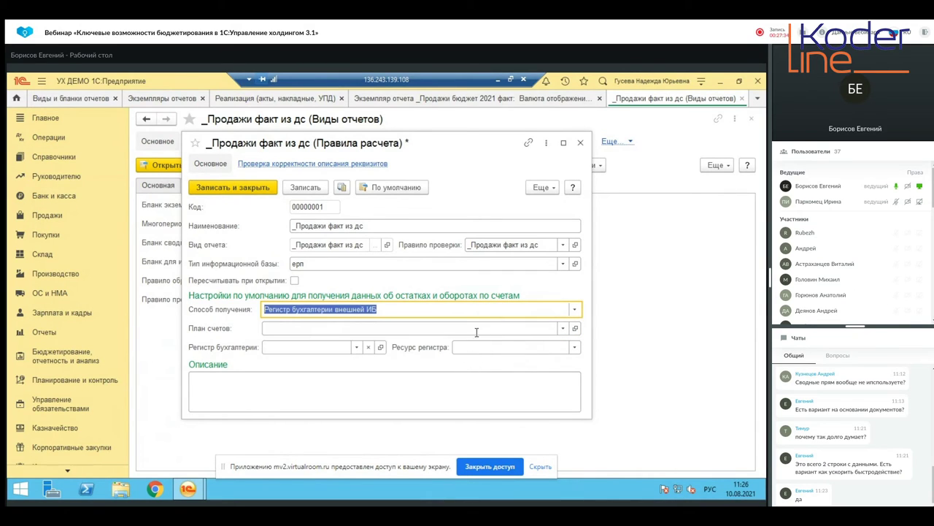
pyautogui.click(390, 346)
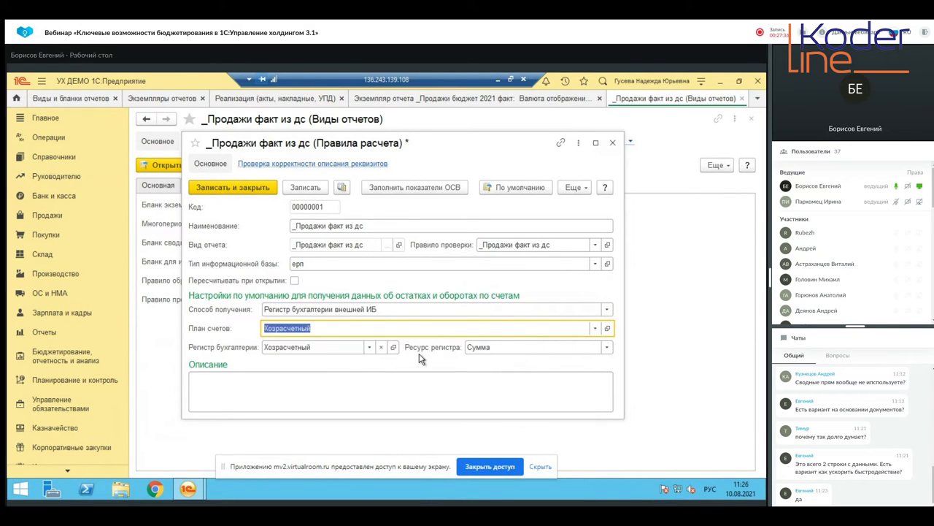
pyautogui.click(259, 190)
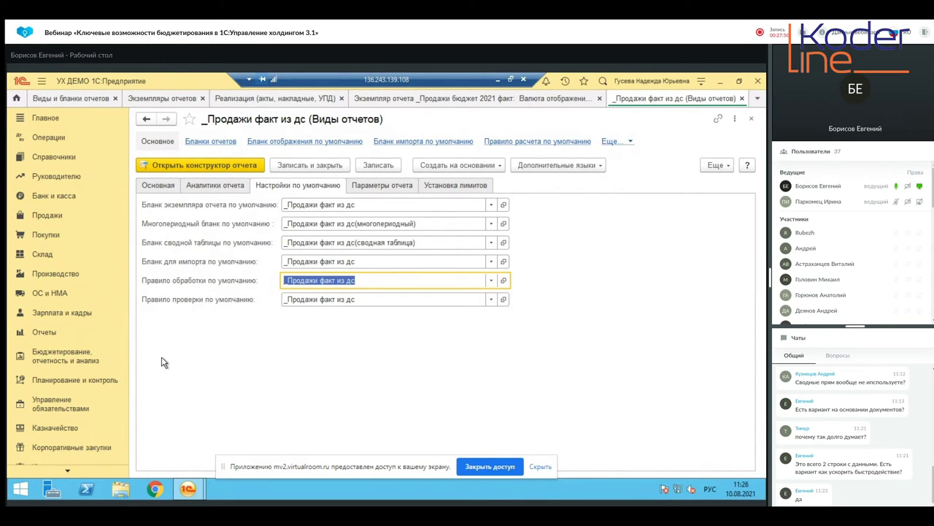
# Reopen the default processing rule and review the connection settings of the external base behind its ерп information base type.
pyautogui.click(503, 281)
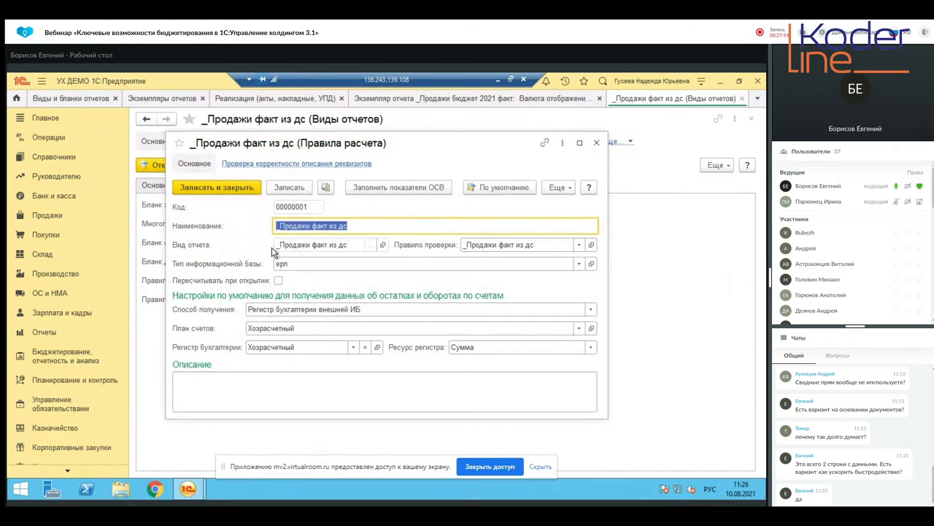
pyautogui.click(591, 265)
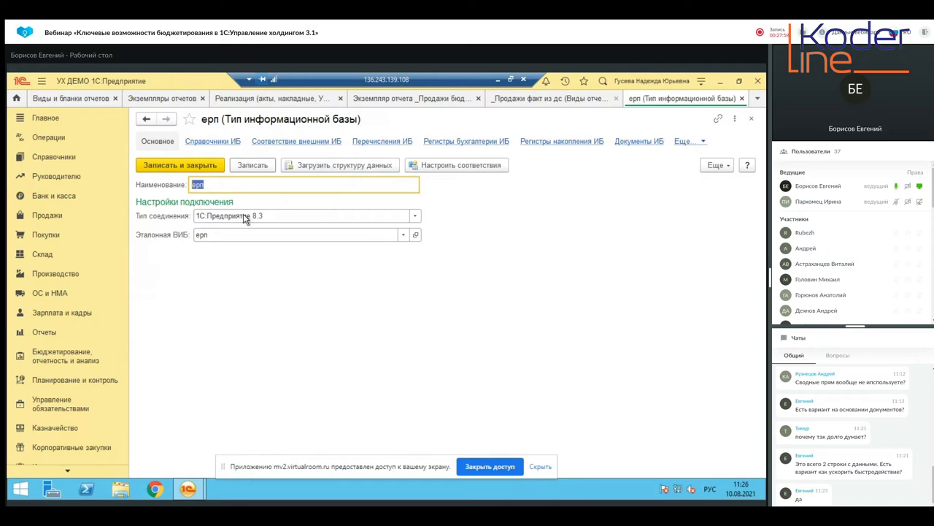
pyautogui.click(414, 237)
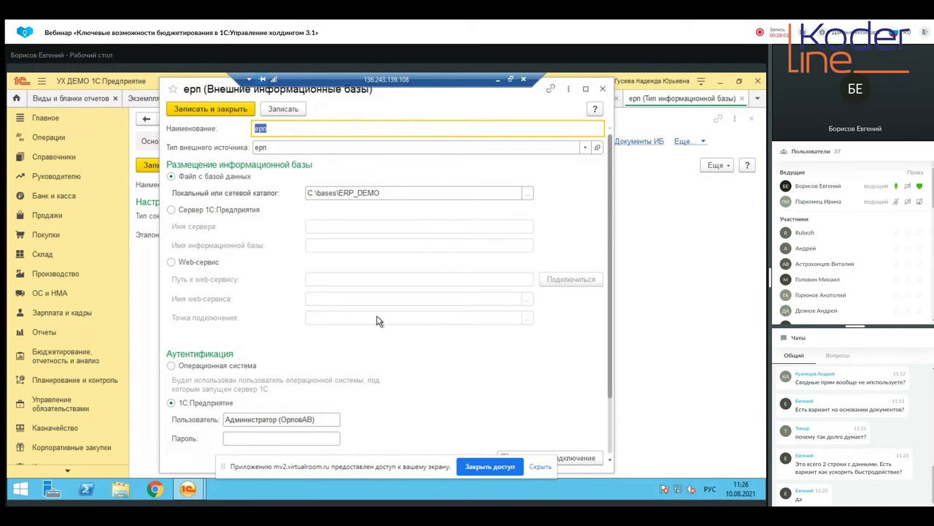
pyautogui.click(604, 91)
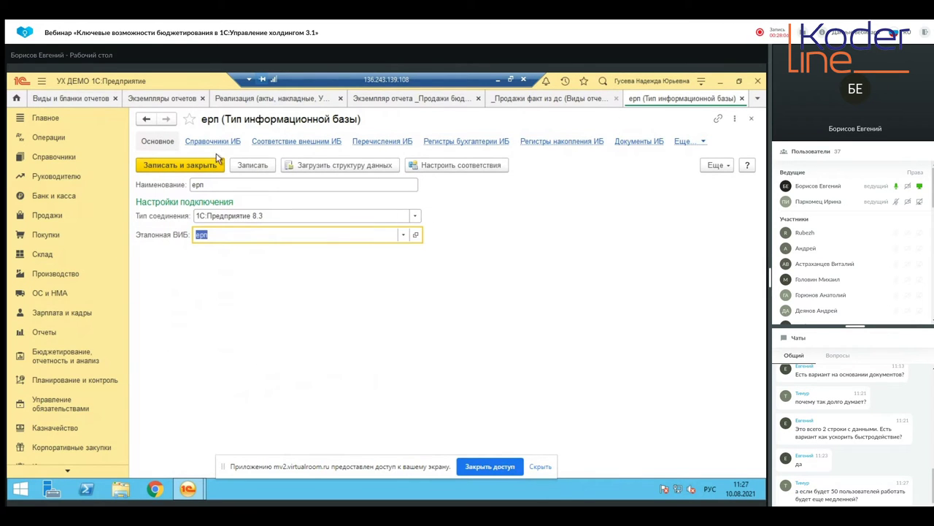
# Start a new external-base correspondence for ерп with its Справочник "Подразделения организаций" as the source object.
pyautogui.click(292, 142)
pyautogui.click(156, 181)
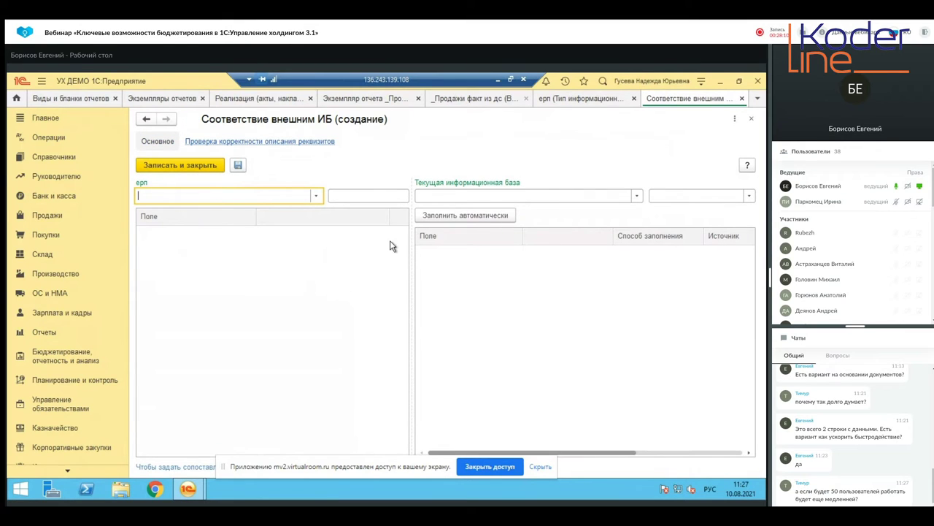
pyautogui.click(316, 196)
pyautogui.click(287, 213)
pyautogui.click(413, 197)
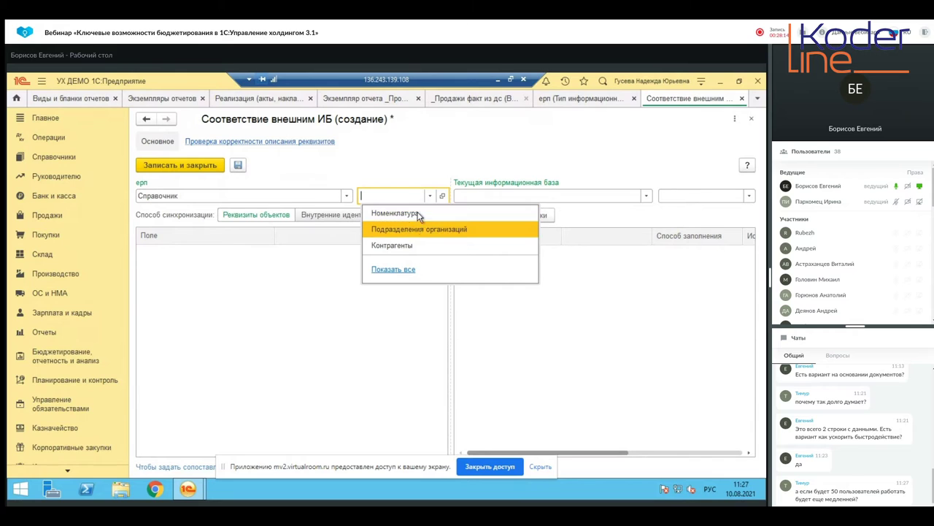
pyautogui.click(419, 229)
# Set the current information base's side of the correspondence to the Справочник "Организации".
pyautogui.click(555, 196)
pyautogui.click(620, 224)
pyautogui.click(724, 196)
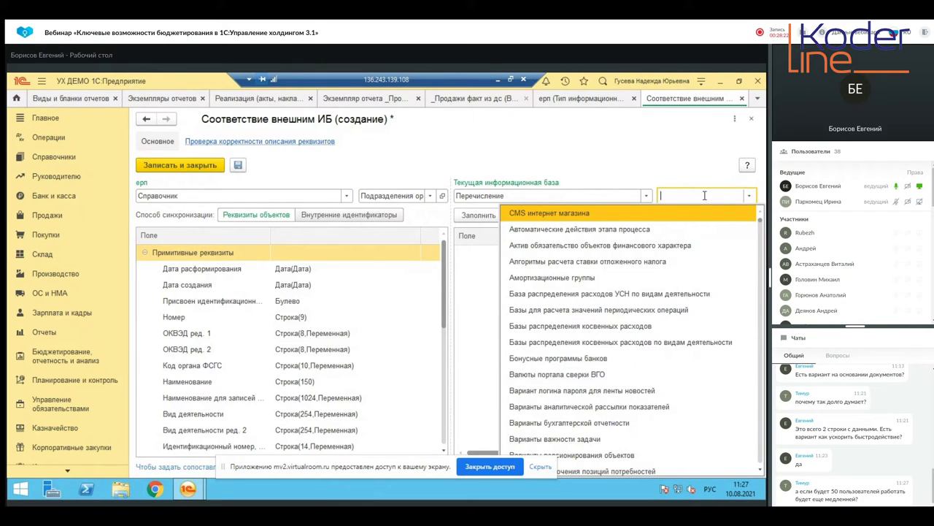
pyautogui.click(646, 195)
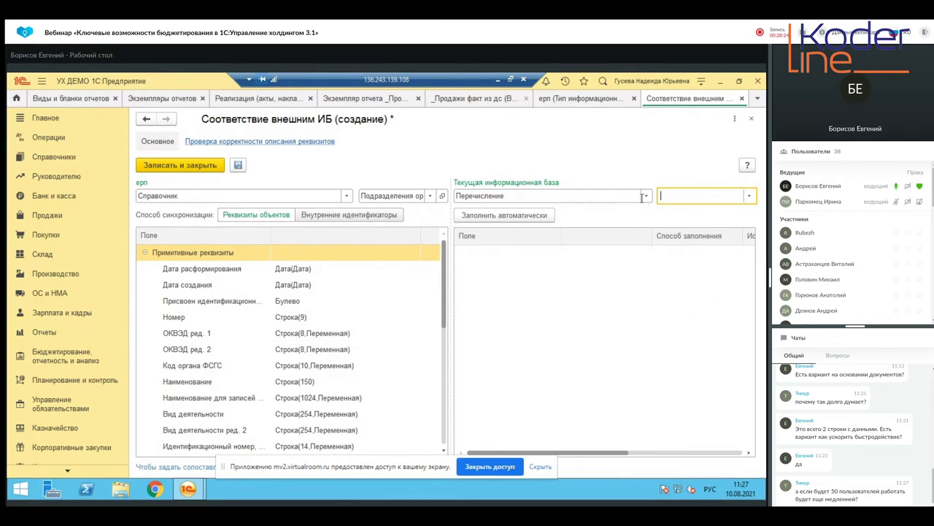
pyautogui.click(646, 196)
pyautogui.click(618, 212)
pyautogui.click(678, 202)
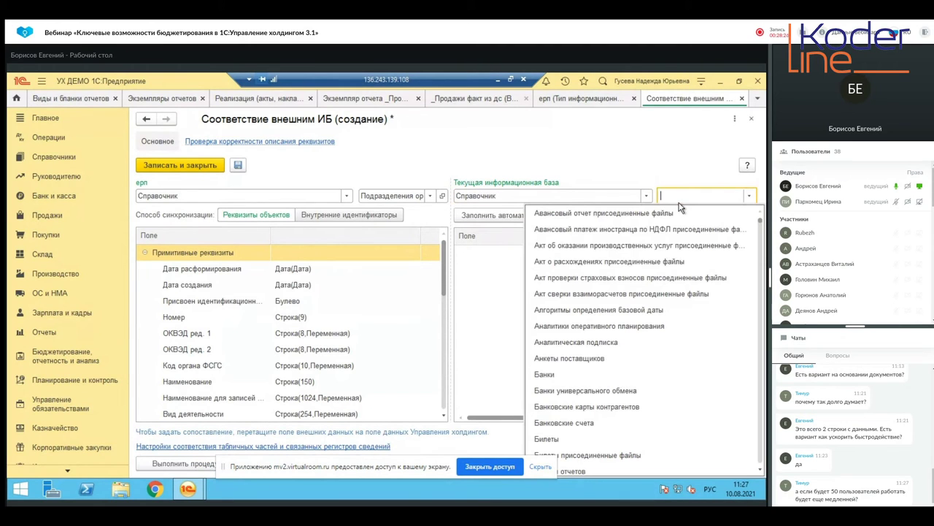
pyautogui.scroll(-20, 655, 251)
pyautogui.scroll(-20, 641, 302)
pyautogui.scroll(-20, 640, 301)
pyautogui.scroll(-20, 641, 301)
pyautogui.scroll(-4, 631, 343)
pyautogui.scroll(6, 632, 344)
pyautogui.scroll(6, 632, 343)
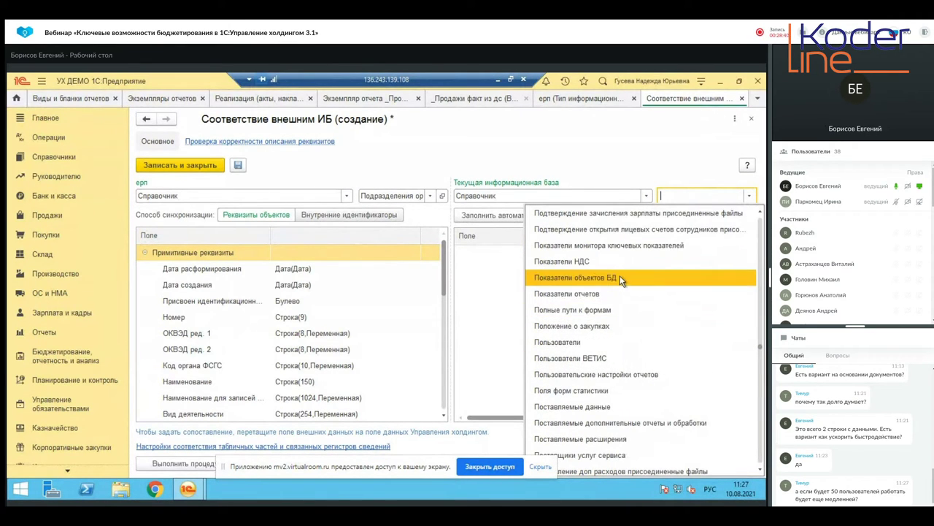
pyautogui.scroll(20, 620, 278)
pyautogui.scroll(10, 620, 283)
pyautogui.scroll(-10, 613, 316)
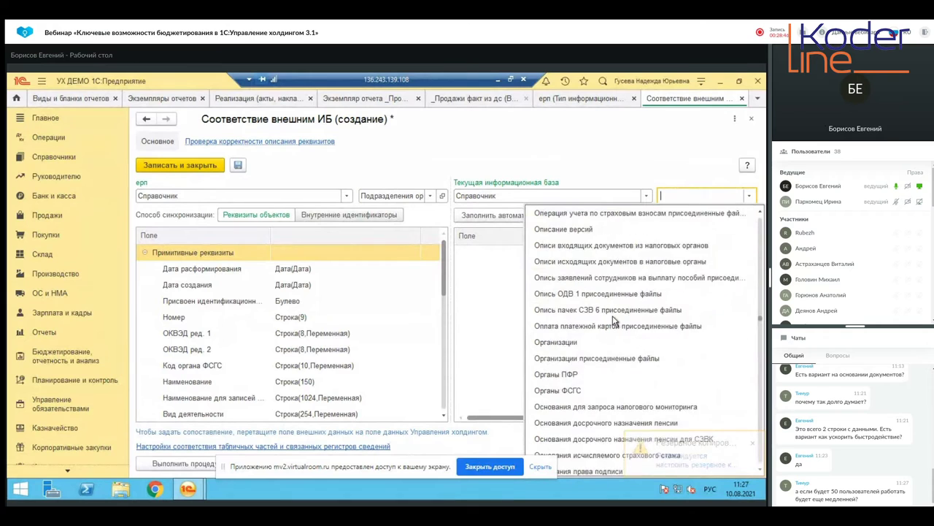
pyautogui.scroll(-12, 613, 319)
pyautogui.scroll(-1, 613, 315)
pyautogui.scroll(7, 613, 316)
pyautogui.scroll(6, 613, 315)
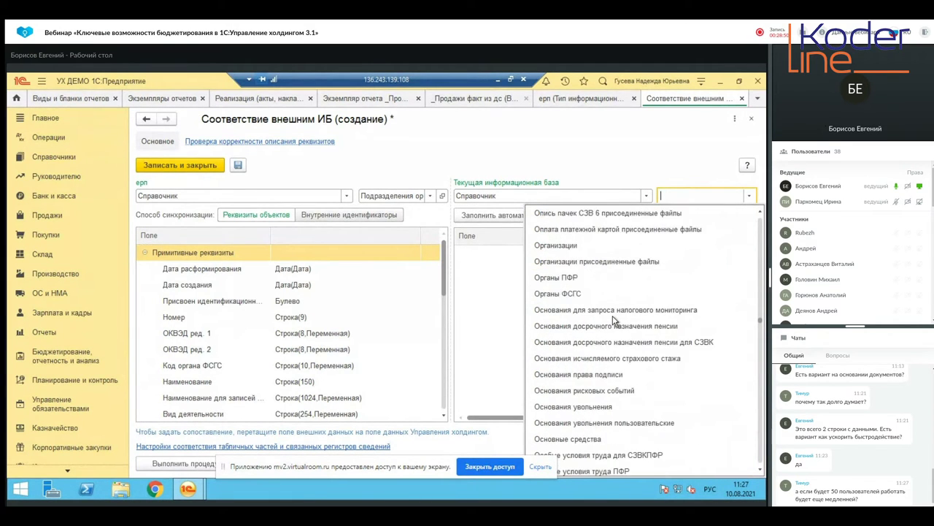
pyautogui.click(624, 246)
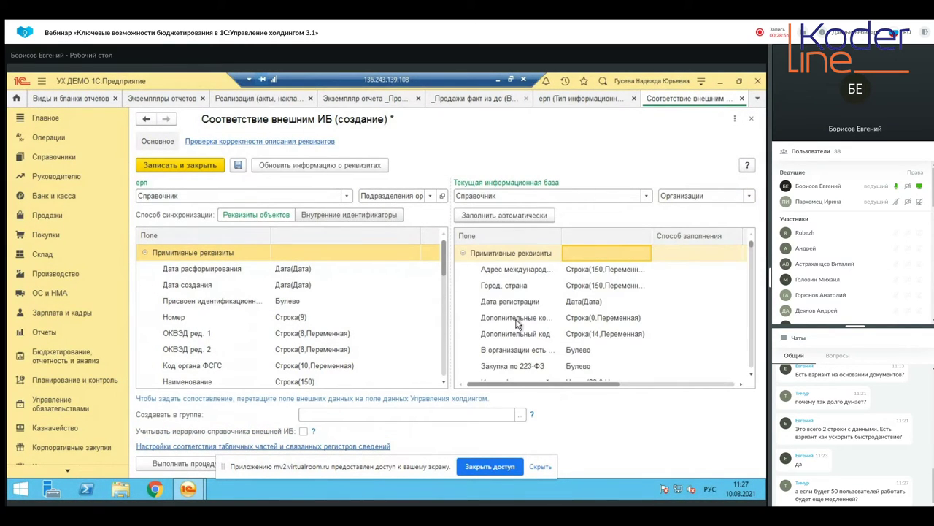
# Map the ерп source's Наименование field onto the matching 150-character name field of the Организации catalog.
pyautogui.scroll(-2, 188, 337)
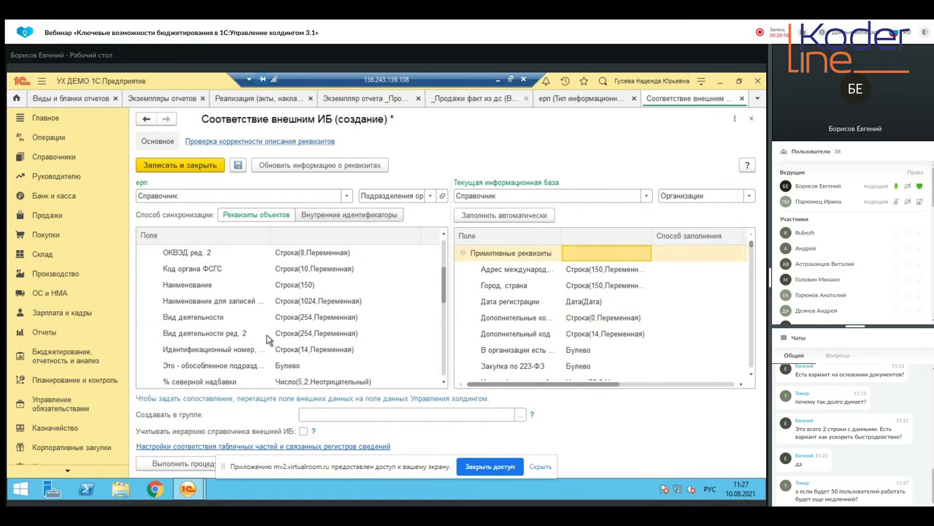
pyautogui.scroll(1, 265, 340)
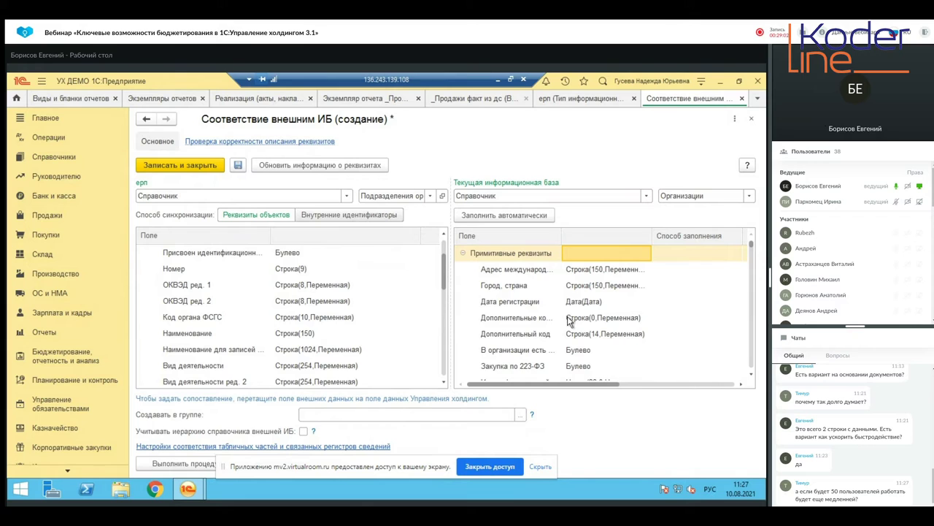
pyautogui.scroll(-2, 569, 322)
pyautogui.scroll(-2, 569, 322)
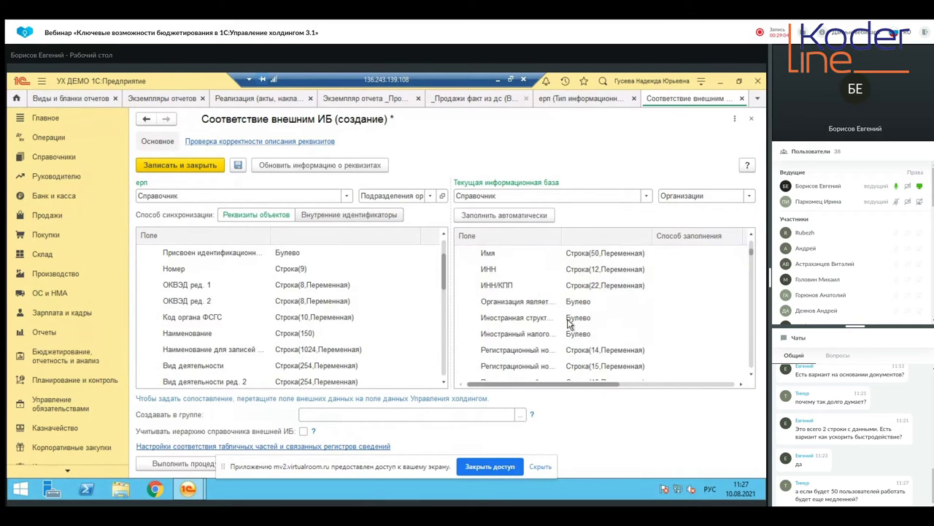
pyautogui.scroll(-8, 562, 328)
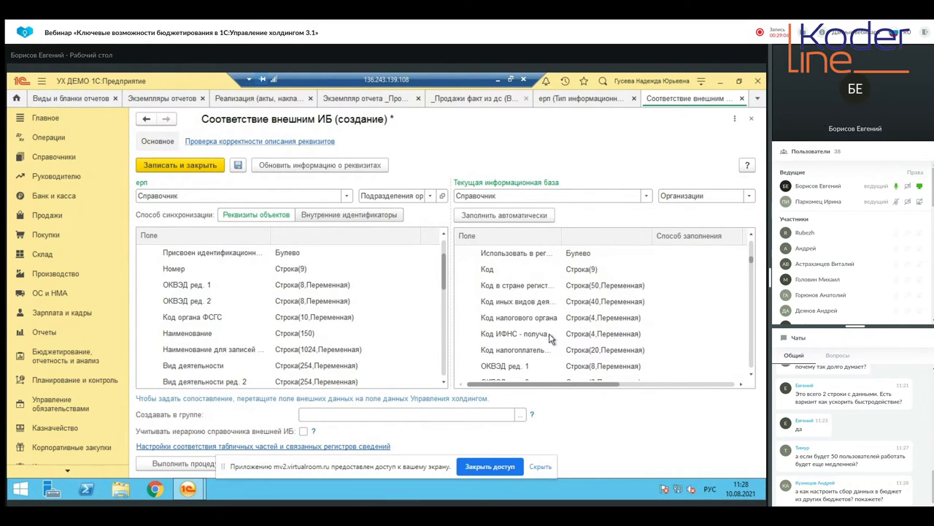
pyautogui.scroll(-1, 551, 338)
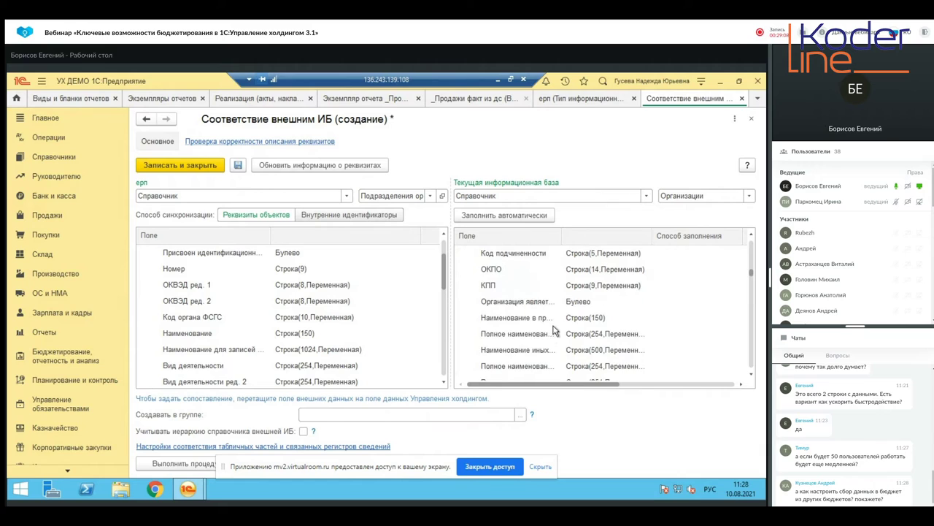
pyautogui.moveTo(559, 322); pyautogui.dragTo(689, 323)
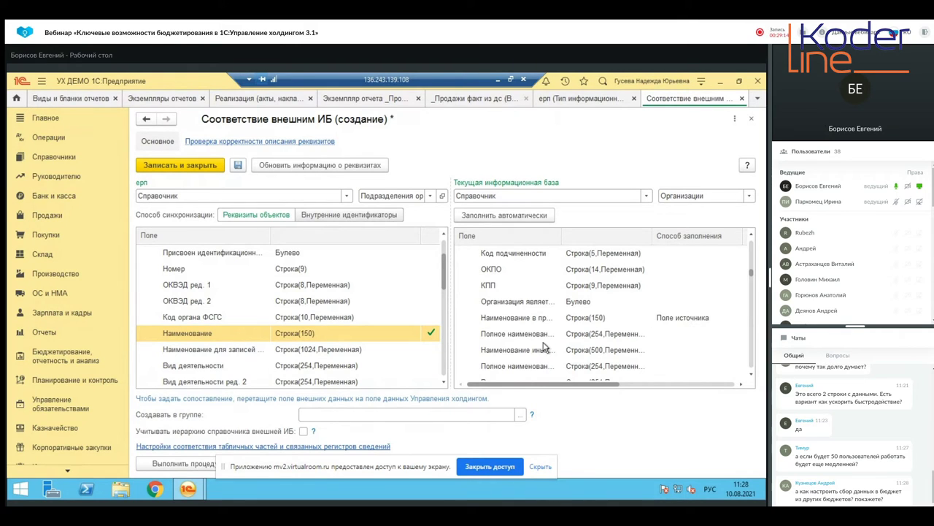
# Mark the mapped Наименование field as key, and close the new correspondence without saving it.
pyautogui.moveTo(533, 383); pyautogui.dragTo(603, 385)
pyautogui.hscroll(3, 580, 302)
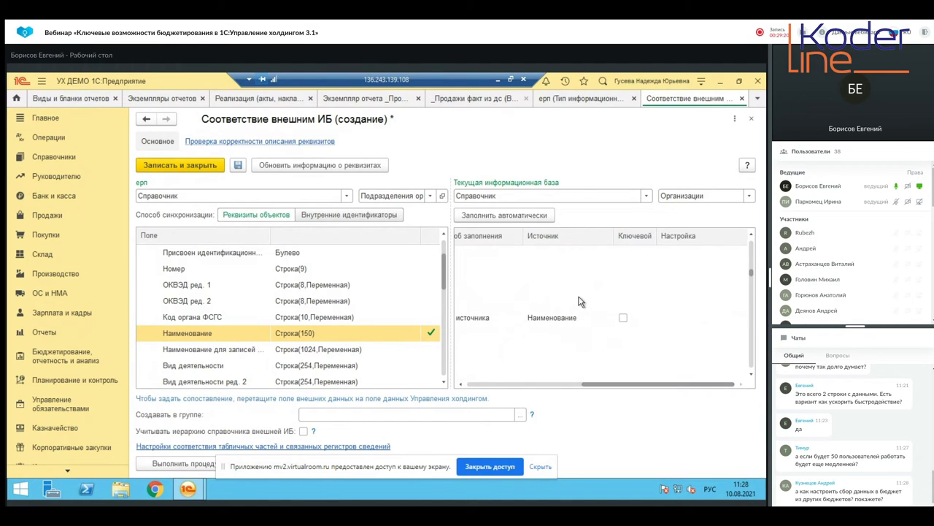
pyautogui.click(623, 318)
pyautogui.moveTo(628, 384); pyautogui.dragTo(514, 385)
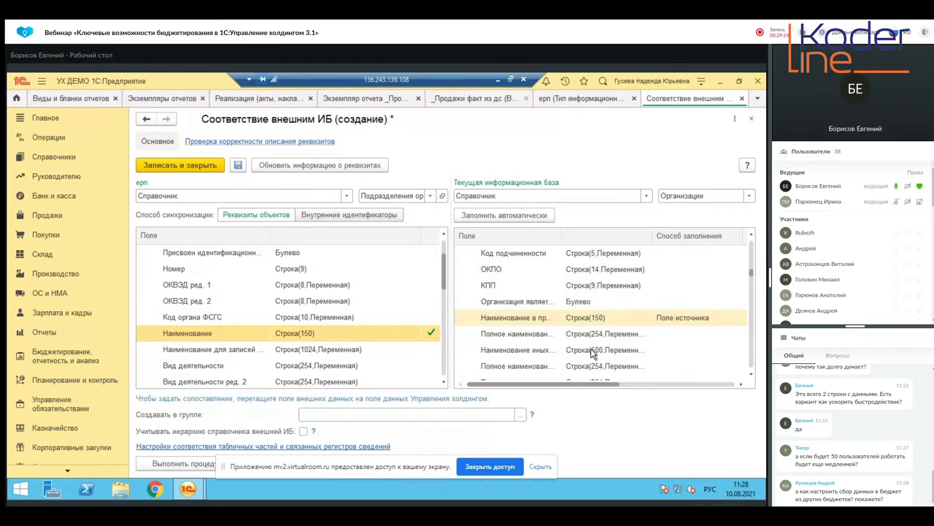
pyautogui.moveTo(570, 386); pyautogui.dragTo(635, 398)
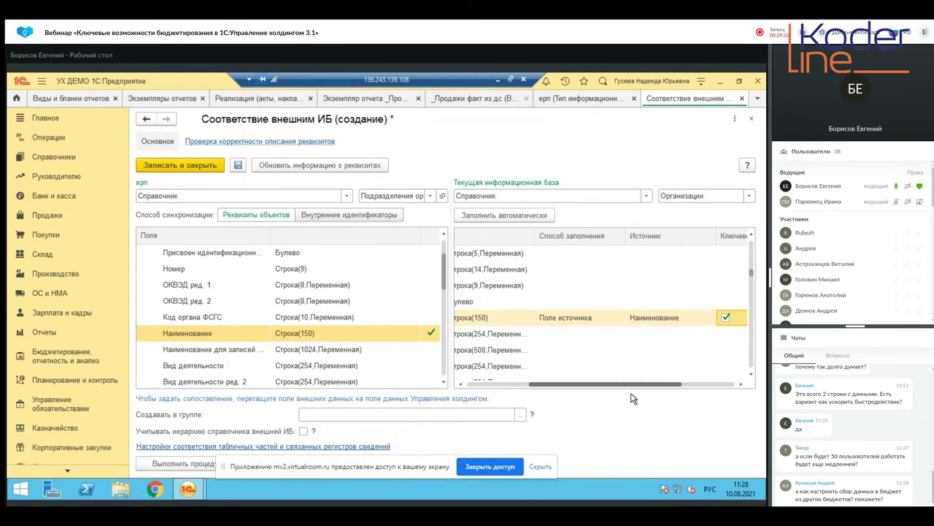
pyautogui.click(298, 335)
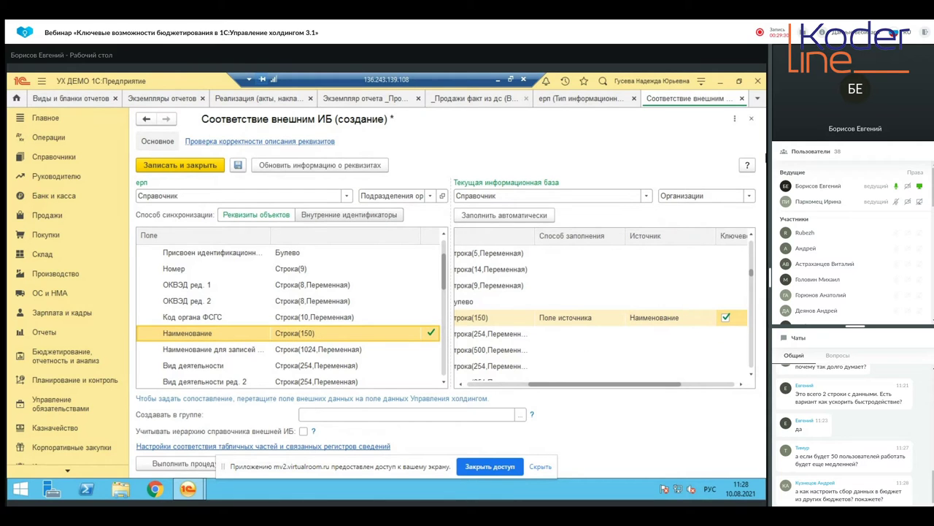
pyautogui.click(752, 118)
pyautogui.click(429, 301)
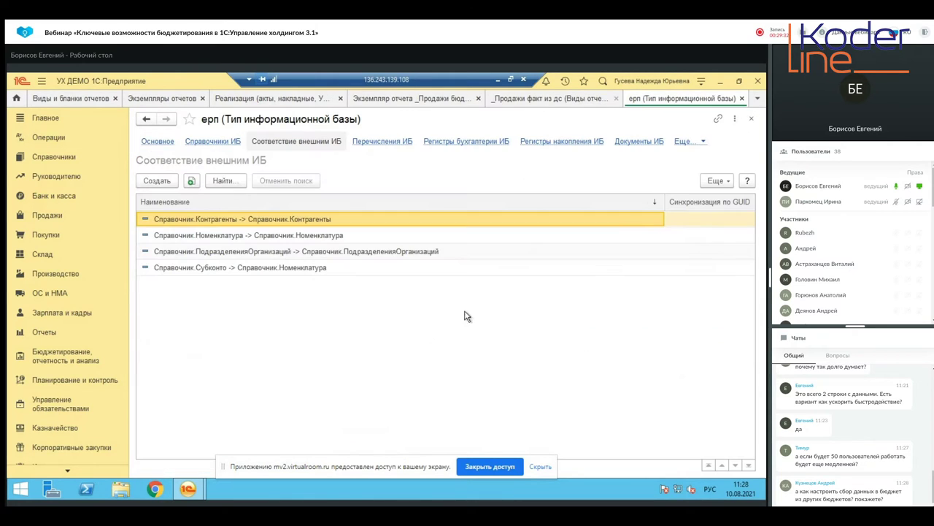
# Close the ерп information base type and the calculation rule, and check the report constructor of _Продажи факт из дс before closing the report type.
pyautogui.click(752, 118)
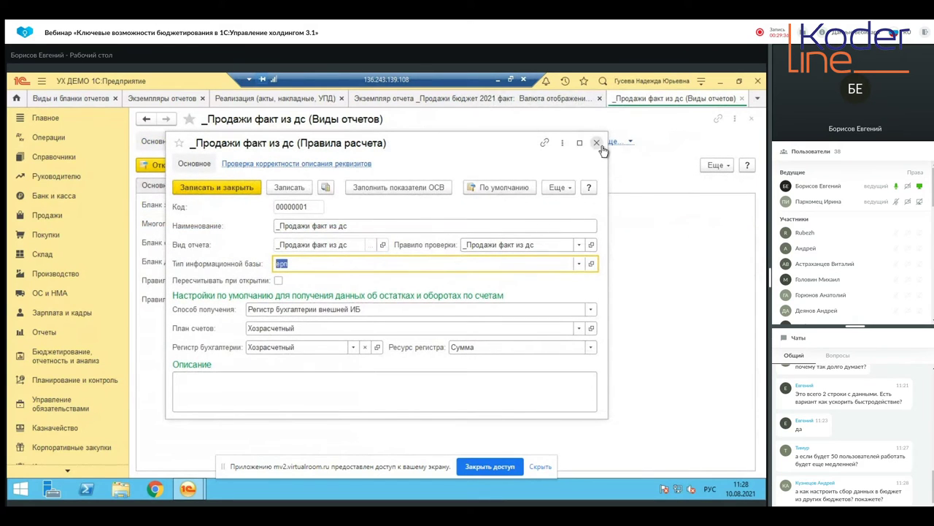
pyautogui.click(598, 141)
pyautogui.click(224, 168)
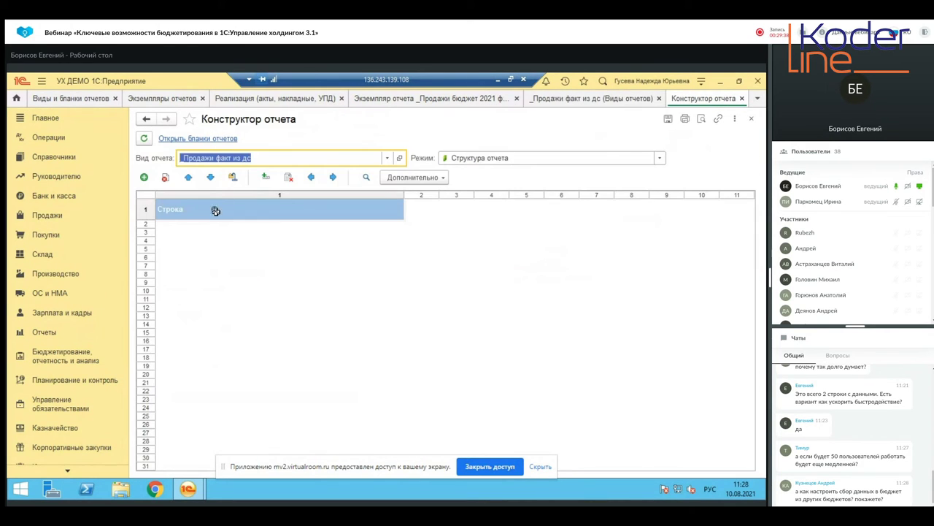
pyautogui.click(742, 99)
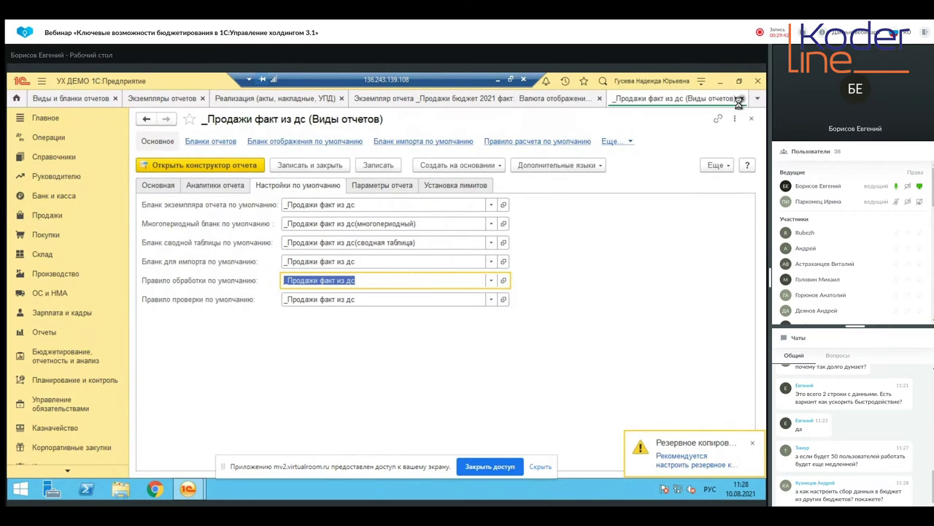
pyautogui.click(740, 100)
# Open the report constructor of _Продажи бюджет 2021 факт and view the formula of the Товары row's Количество indicator.
pyautogui.doubleClick(219, 351)
pyautogui.click(217, 165)
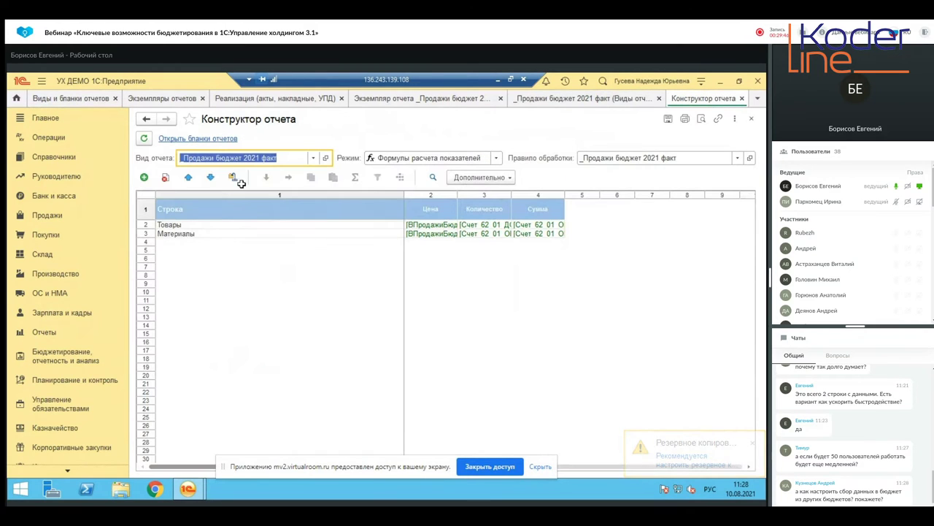
pyautogui.doubleClick(501, 225)
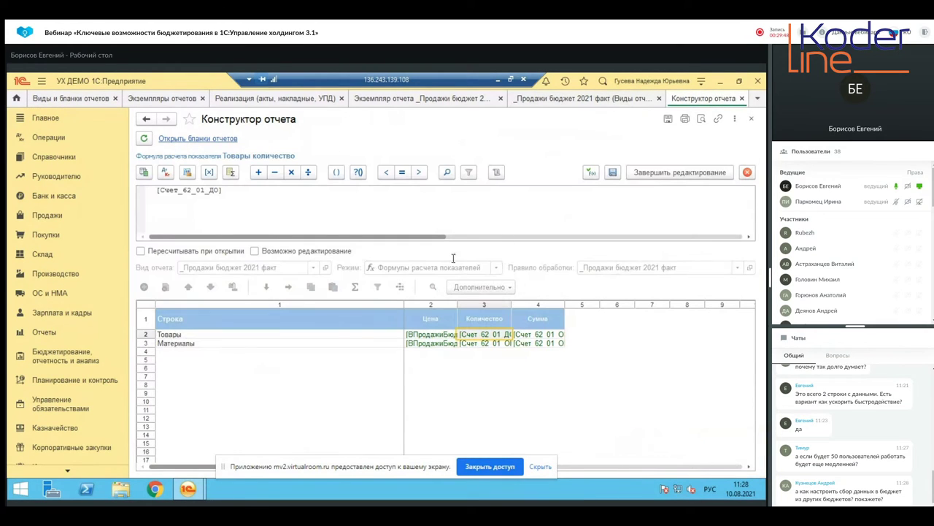
# Review the retrieval methods offered for a new data source of the Товары quantity formula, and close it and the data source list.
pyautogui.click(187, 172)
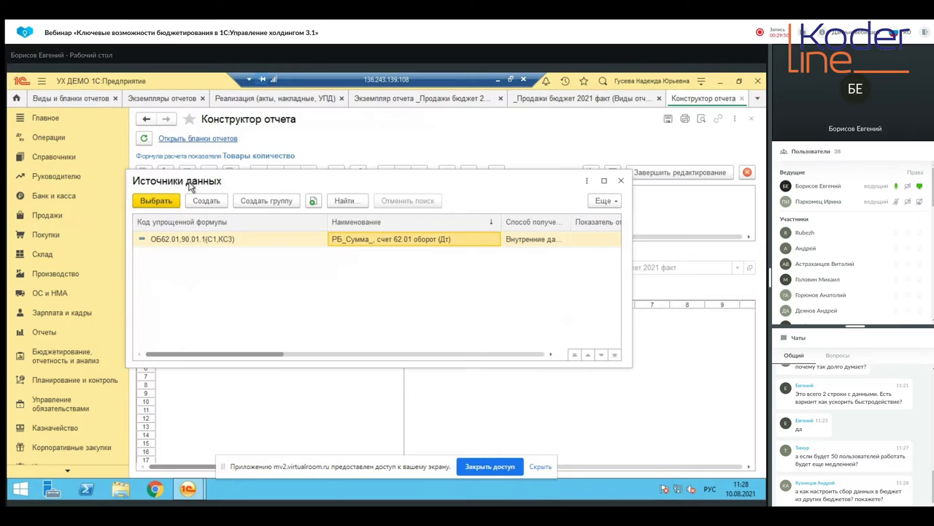
pyautogui.click(195, 208)
pyautogui.click(290, 197)
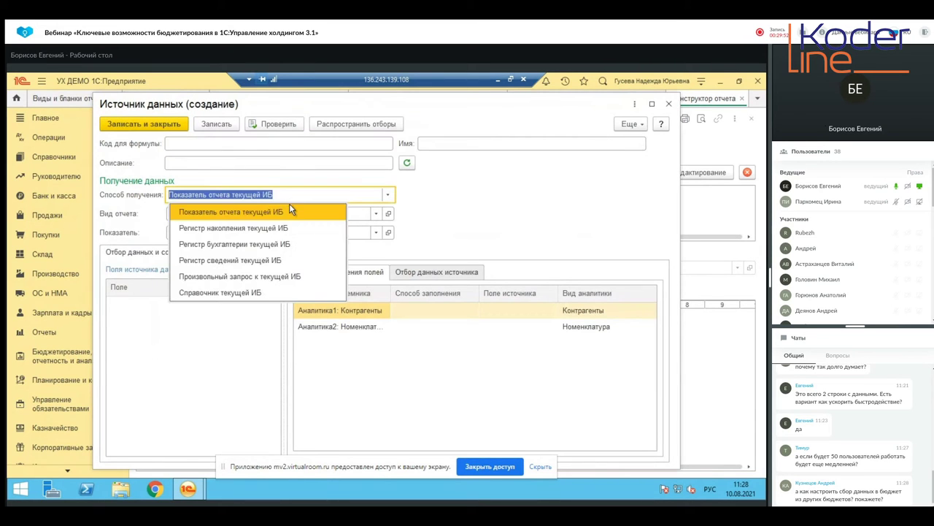
pyautogui.click(476, 257)
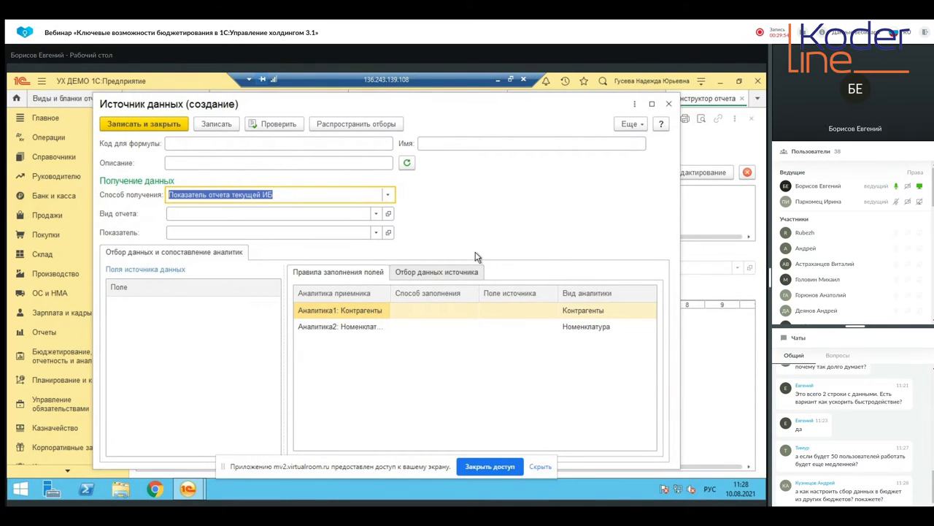
pyautogui.click(669, 103)
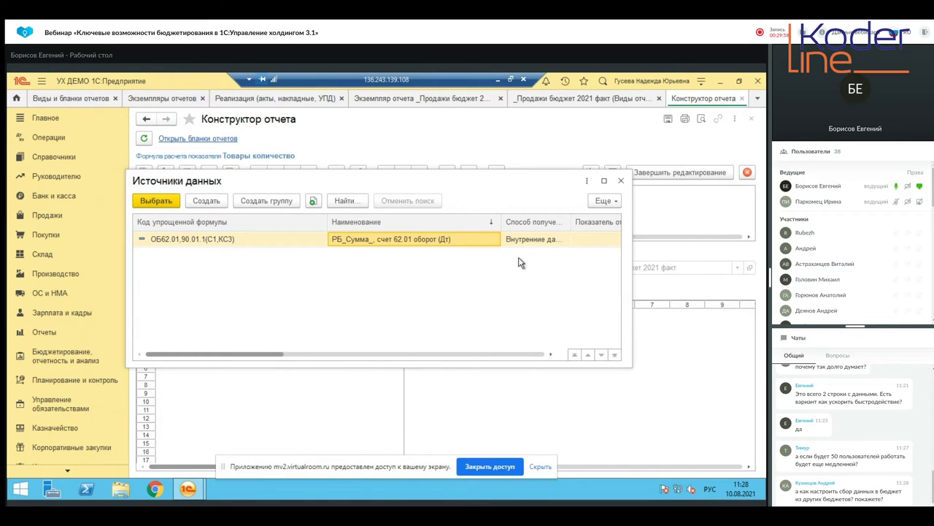
pyautogui.click(619, 181)
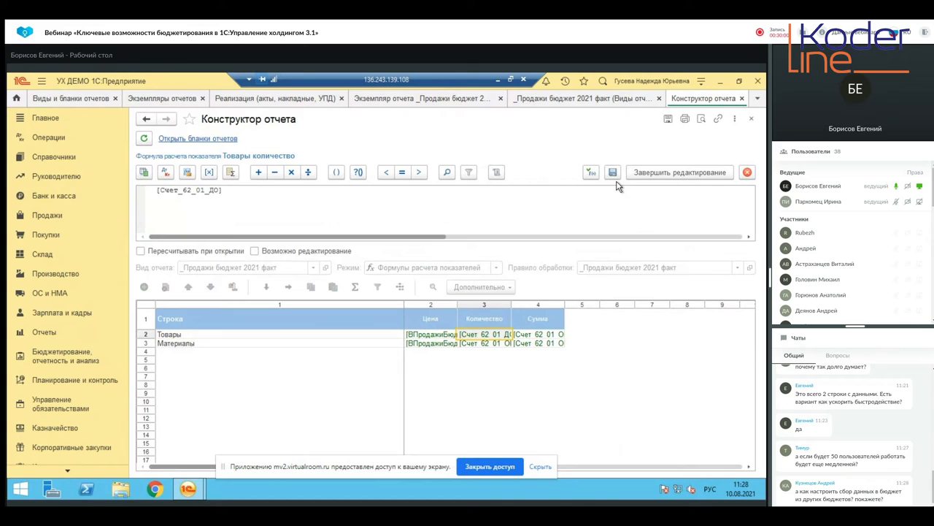
# Leave the formula editor without changes and close the report constructor and the _Продажи бюджет 2021 факт report type.
pyautogui.click(747, 172)
pyautogui.click(652, 268)
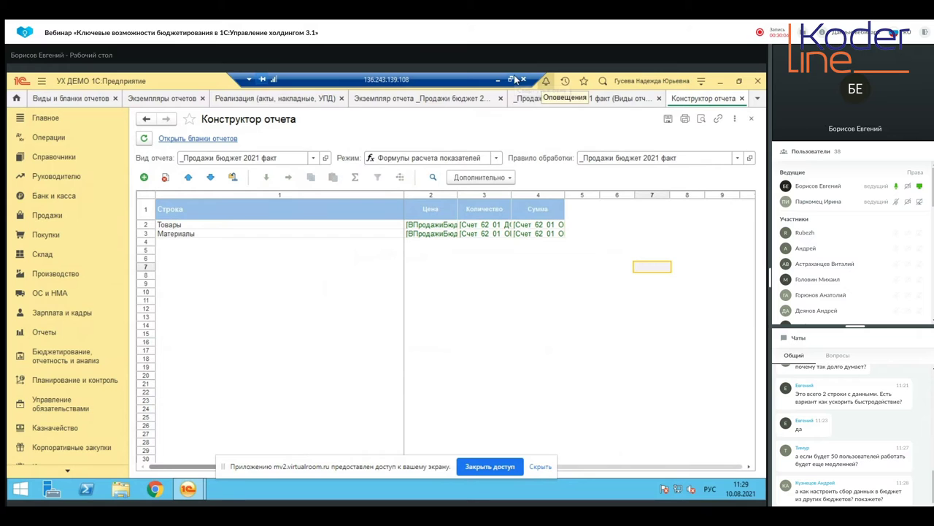
pyautogui.click(751, 118)
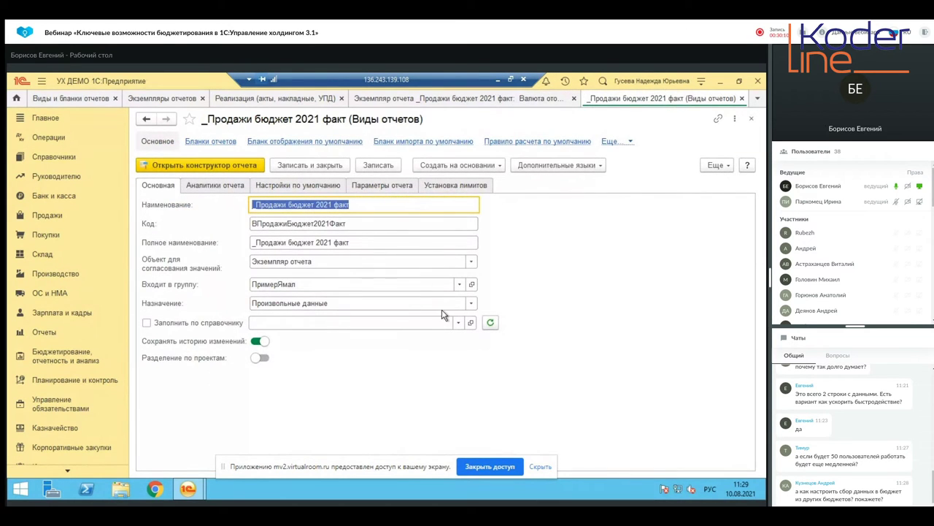
pyautogui.click(751, 118)
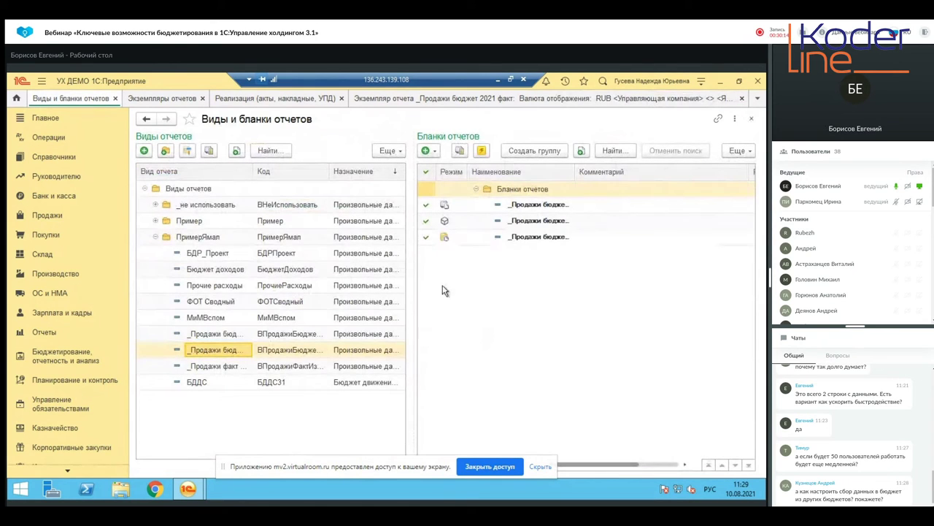
# Open the _Продажи бюджет 2021 report type and view its limit settings.
pyautogui.click(221, 333)
pyautogui.doubleClick(221, 334)
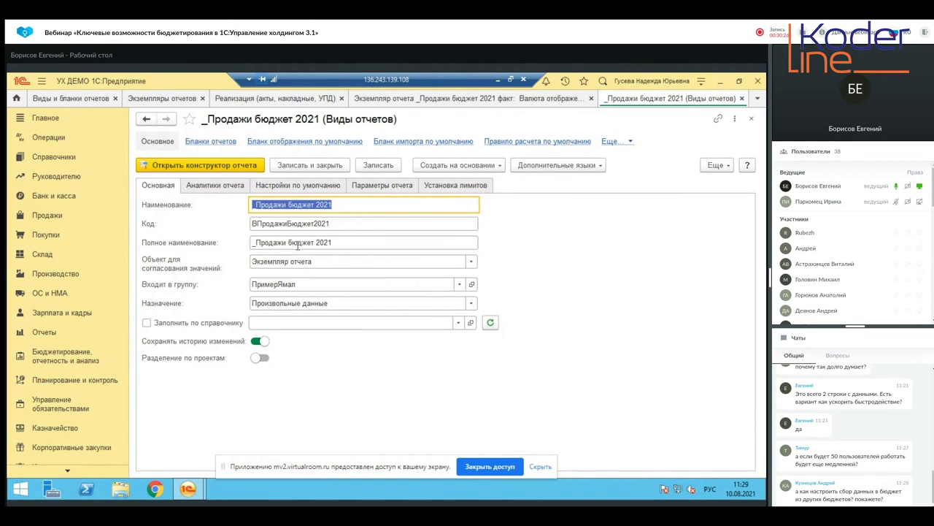
pyautogui.click(469, 184)
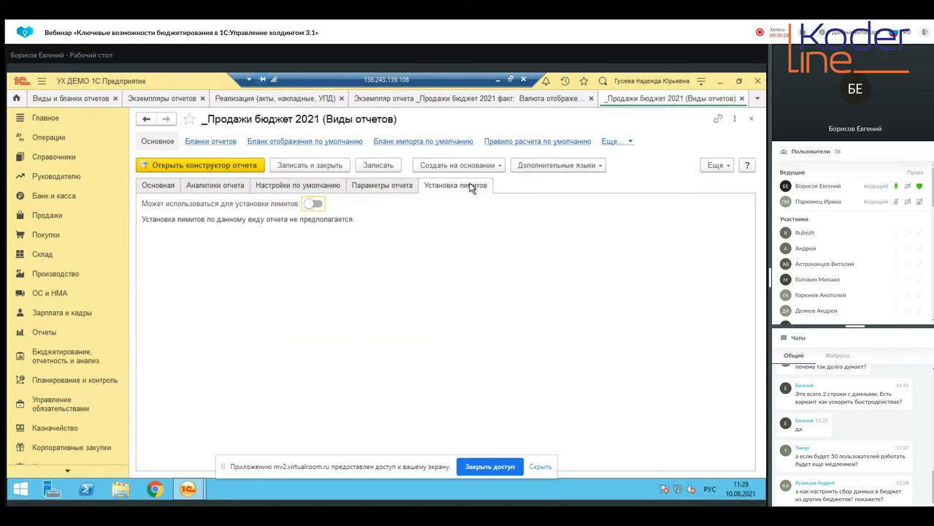
# Try to allow the _Продажи бюджет 2021 report type to be used for setting limits and save it.
pyautogui.click(312, 205)
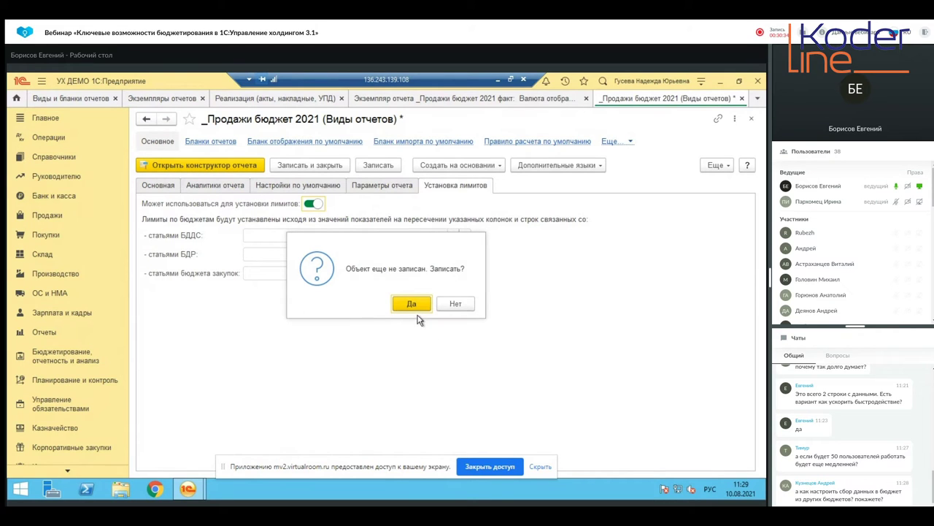
pyautogui.click(421, 303)
pyautogui.moveTo(765, 492)
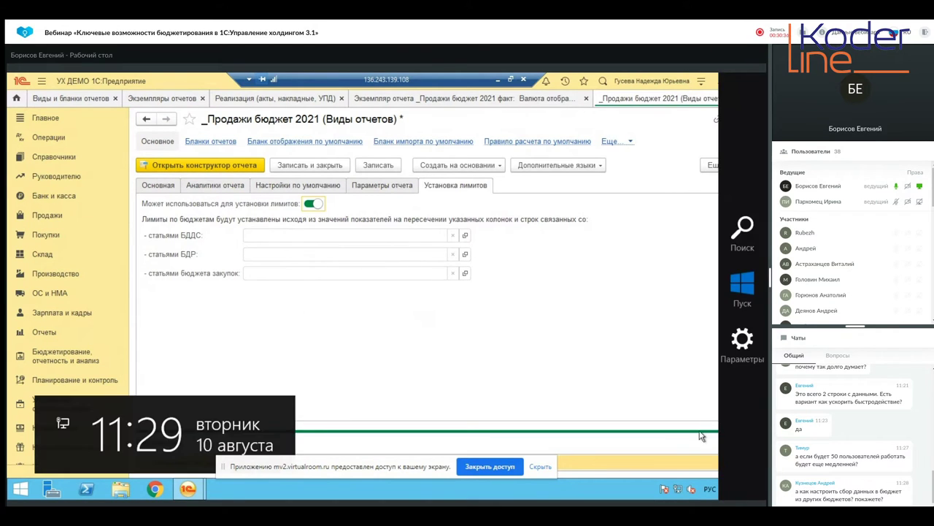
pyautogui.click(754, 448)
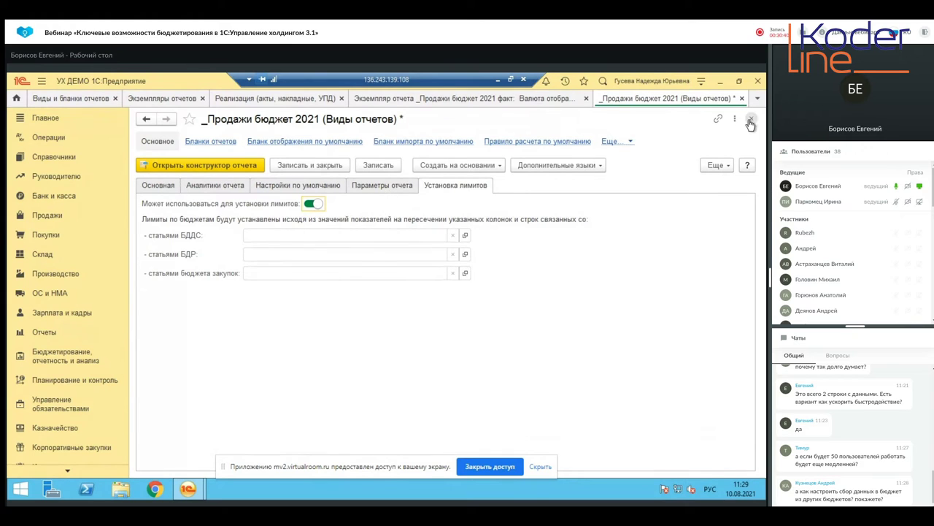
# Set the report type's Назначение to Бюджет доходов и расходов and try to save it.
pyautogui.click(196, 187)
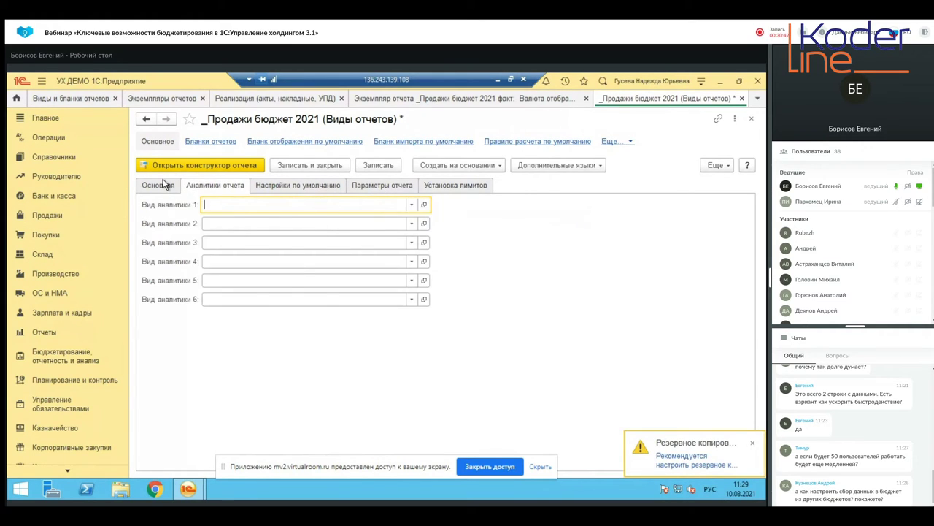
pyautogui.click(164, 184)
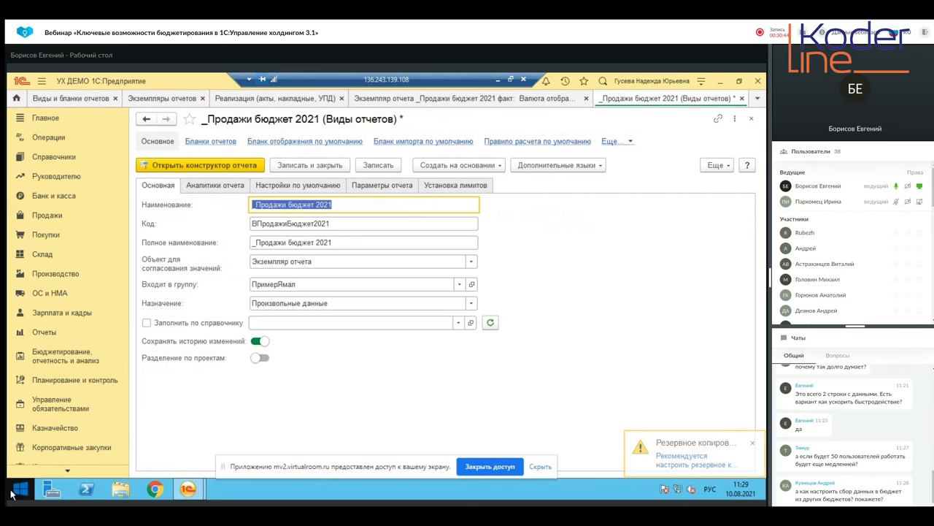
pyautogui.click(470, 304)
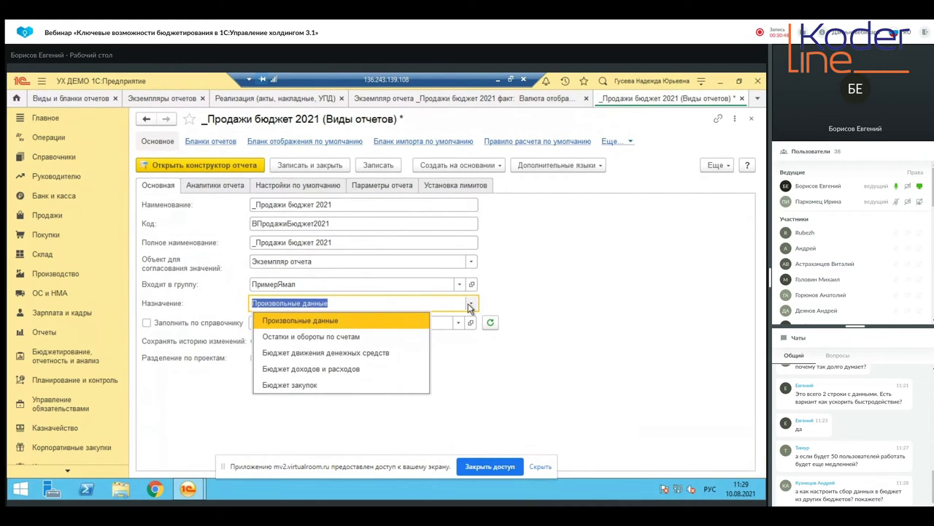
pyautogui.click(409, 378)
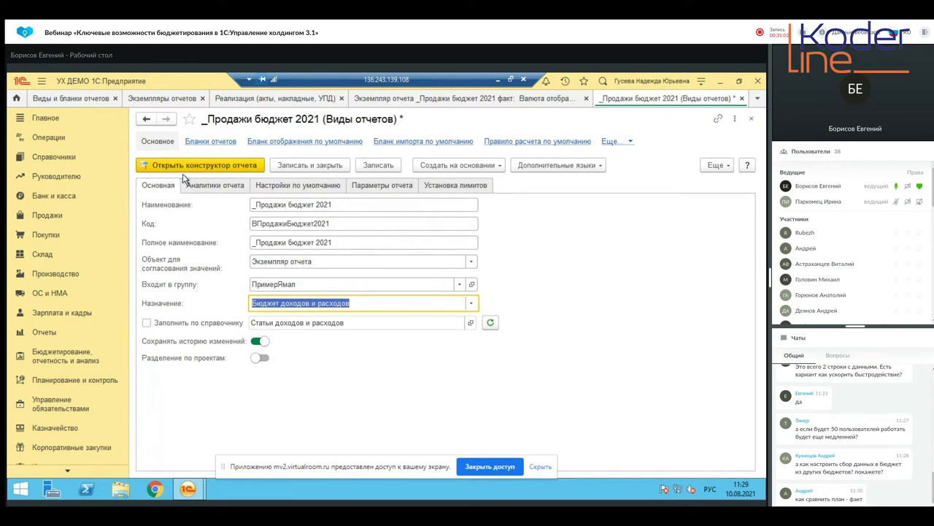
pyautogui.click(378, 166)
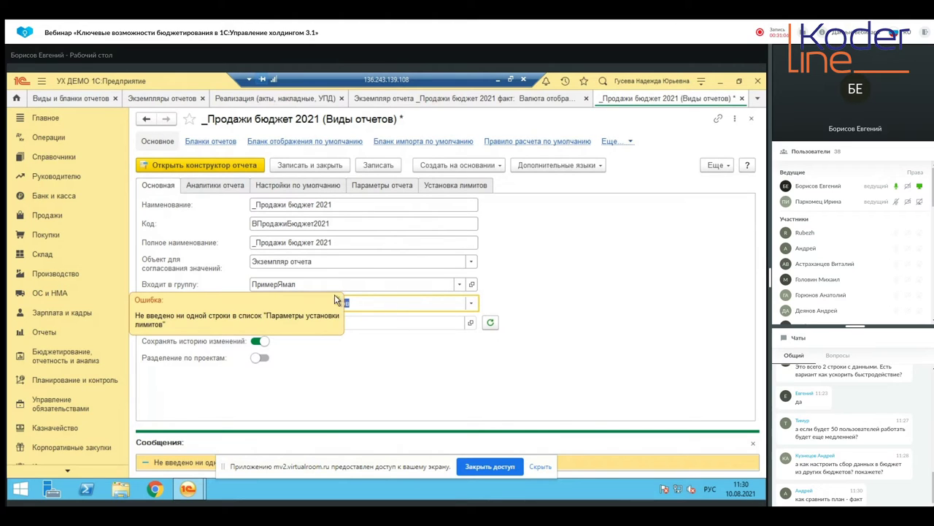
# Turn off the report type's use for setting limits, and open its report constructor, saving the changes.
pyautogui.click(446, 186)
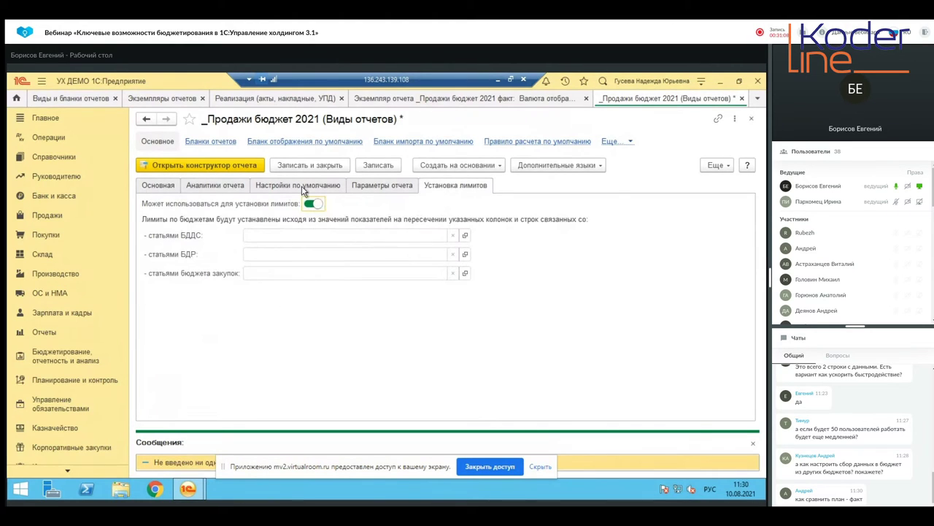
pyautogui.click(312, 204)
pyautogui.click(160, 188)
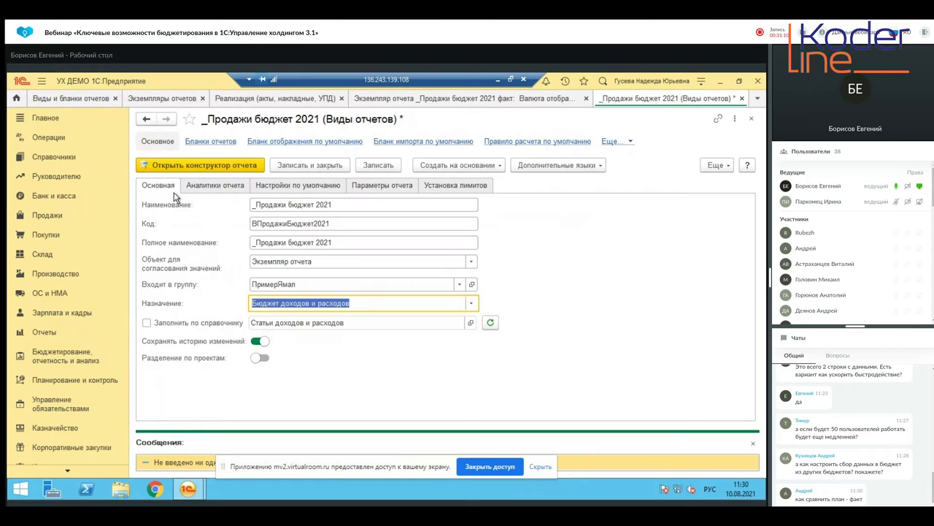
pyautogui.click(195, 168)
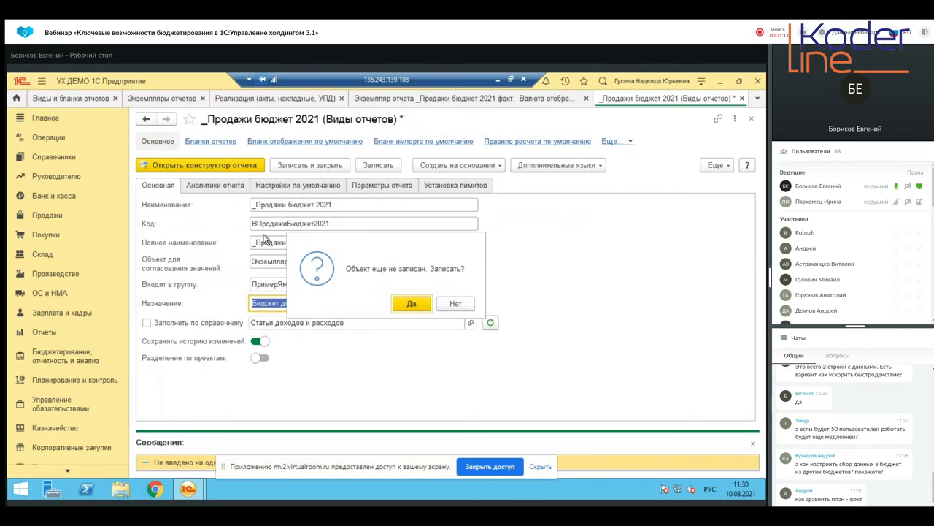
pyautogui.click(421, 306)
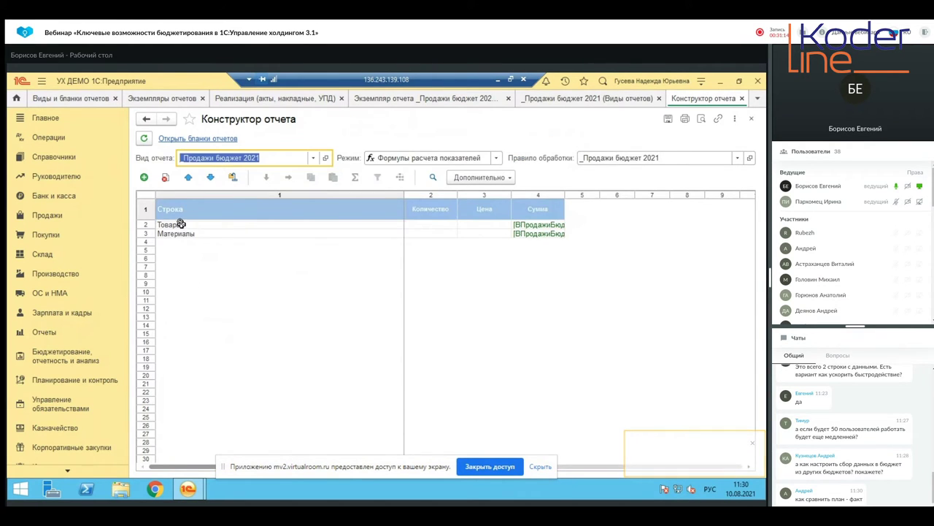
# Open the Товары row and look through the Статьи доходов и расходов list offered for its Статья, including the Прочие доходы и расходы group.
pyautogui.doubleClick(182, 224)
pyautogui.click(412, 252)
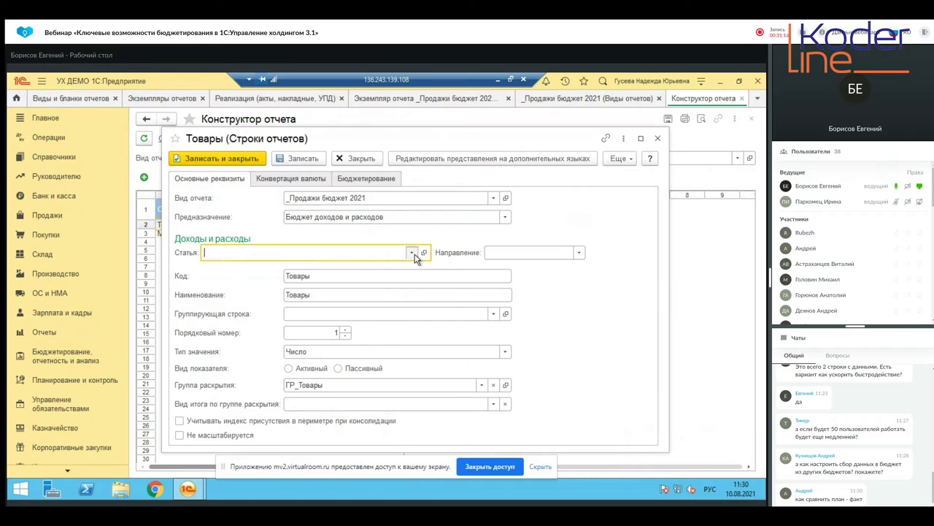
pyautogui.click(270, 286)
pyautogui.click(192, 216)
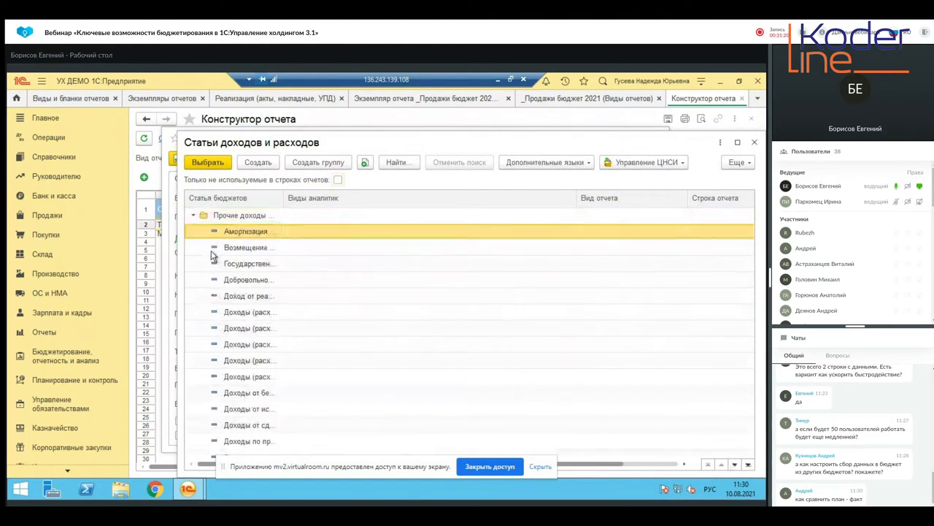
pyautogui.click(240, 246)
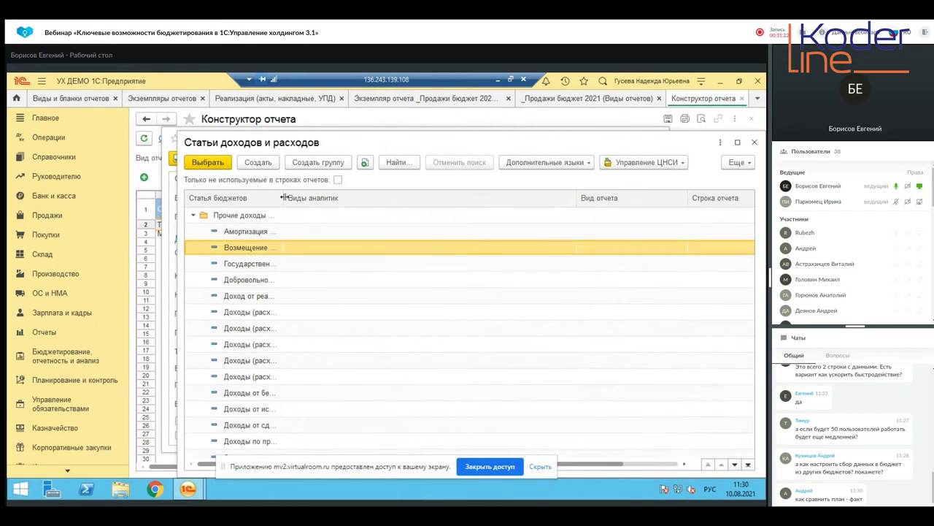
pyautogui.moveTo(284, 198); pyautogui.dragTo(576, 198)
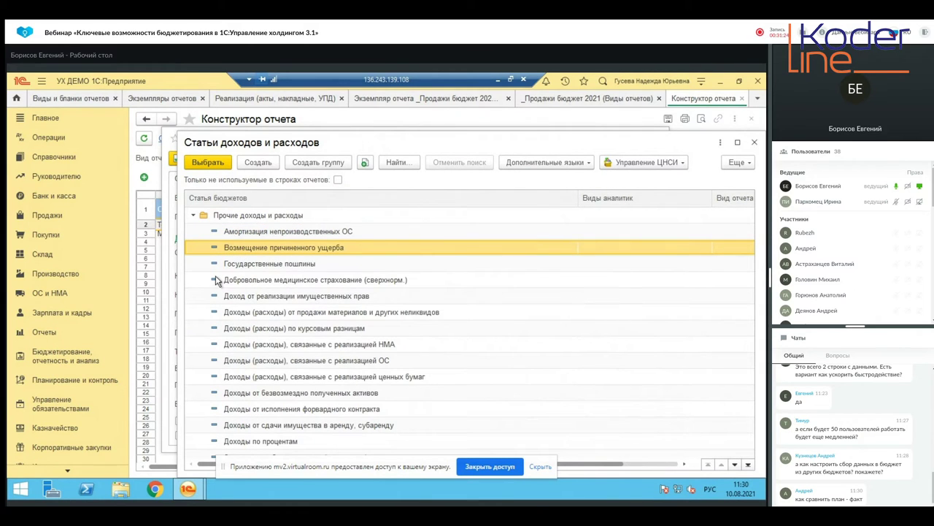
pyautogui.scroll(-8, 216, 281)
pyautogui.scroll(-5, 245, 270)
pyautogui.click(247, 265)
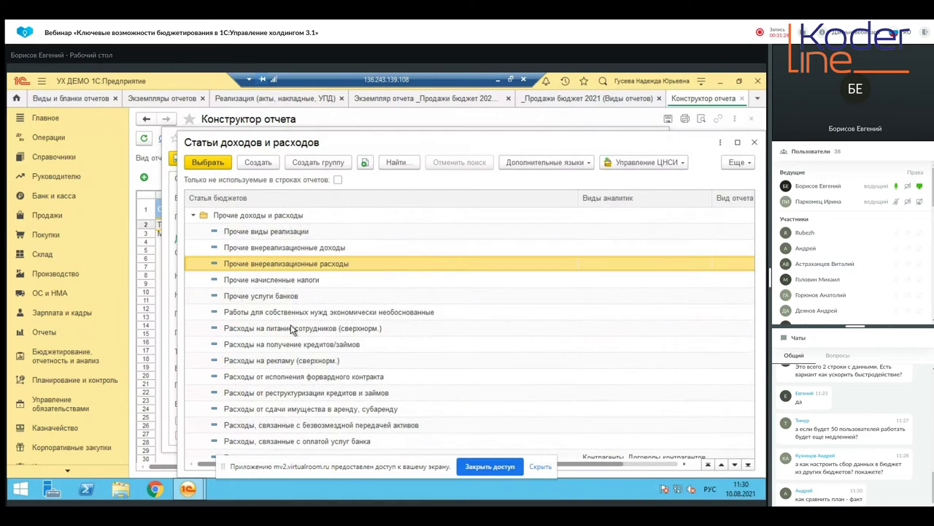
pyautogui.scroll(10, 292, 329)
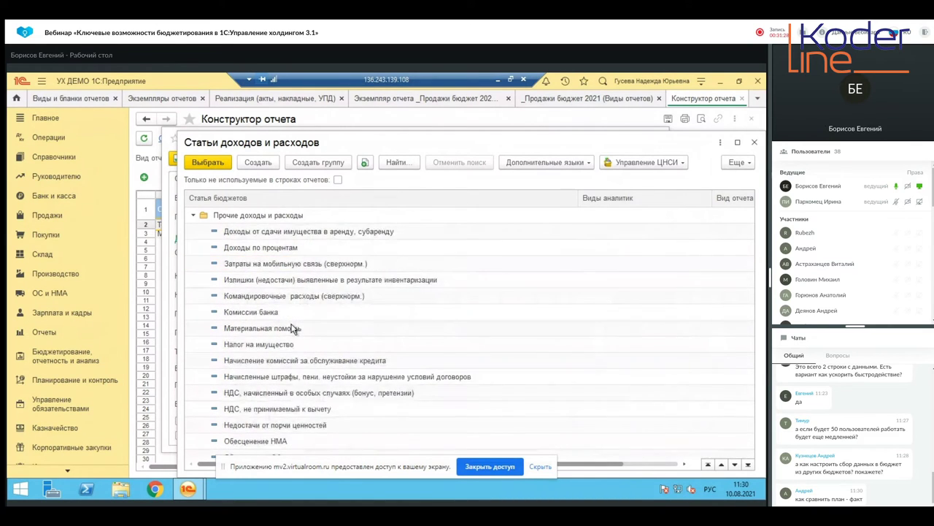
pyautogui.click(194, 215)
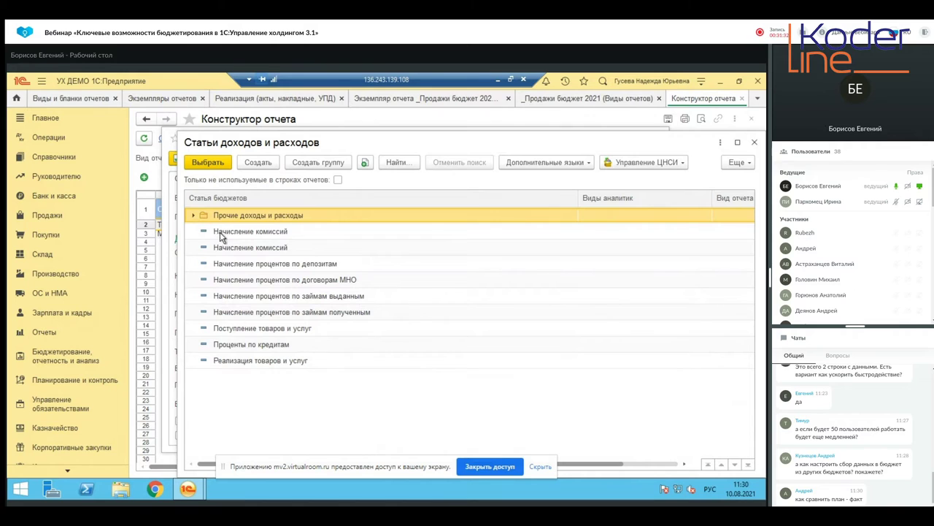
pyautogui.click(241, 232)
# Create an income and expense item named Продажи товаров and save it.
pyautogui.click(258, 162)
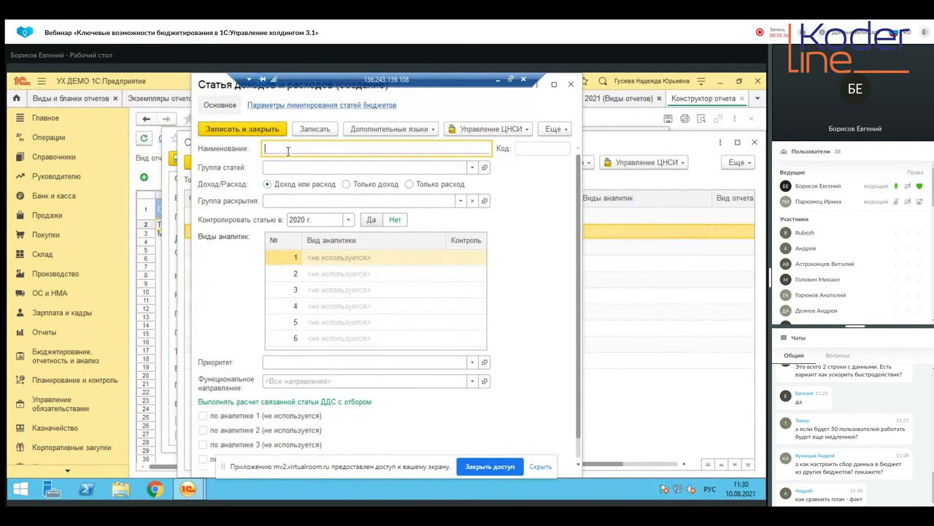
pyautogui.write('Про')
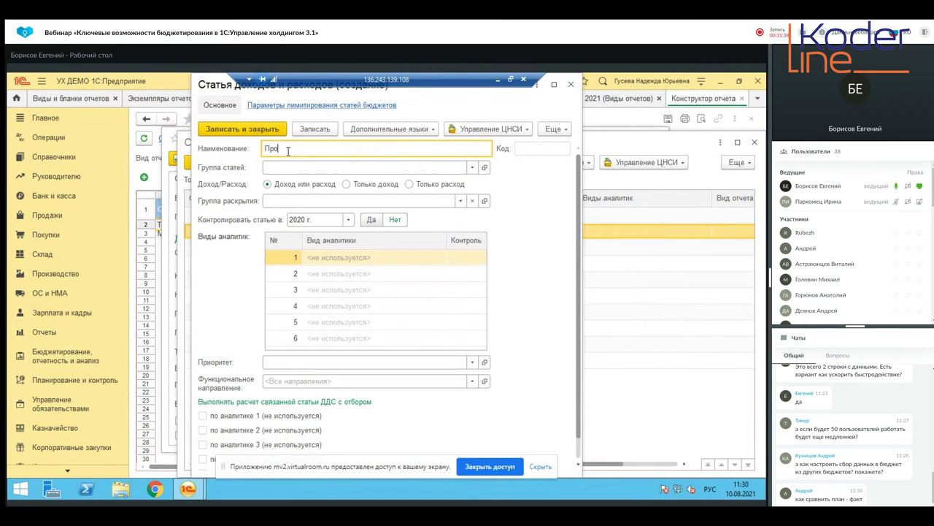
pyautogui.write('дажи товаров')
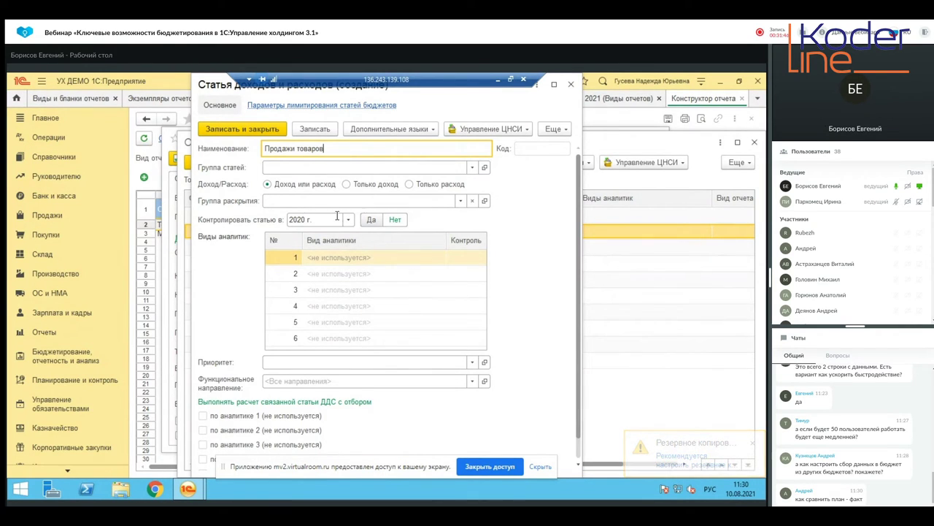
pyautogui.click(338, 217)
pyautogui.click(340, 235)
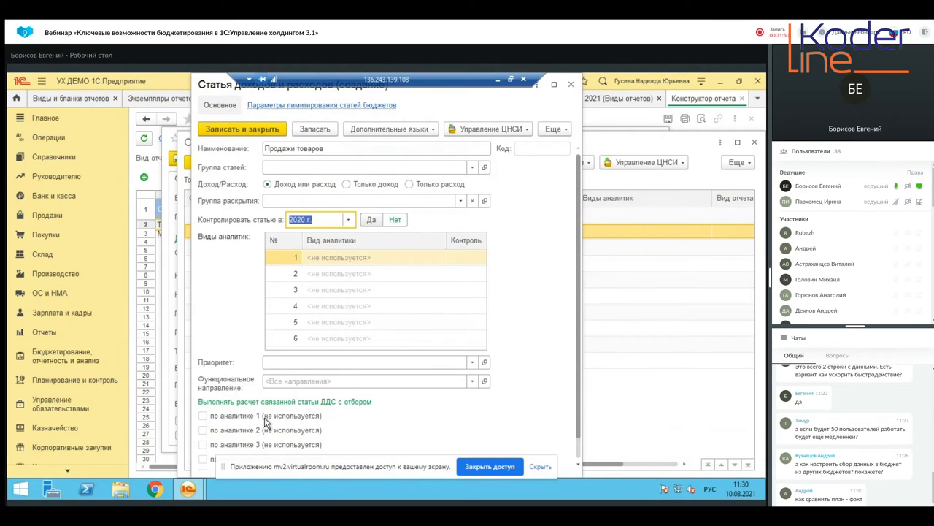
pyautogui.click(250, 135)
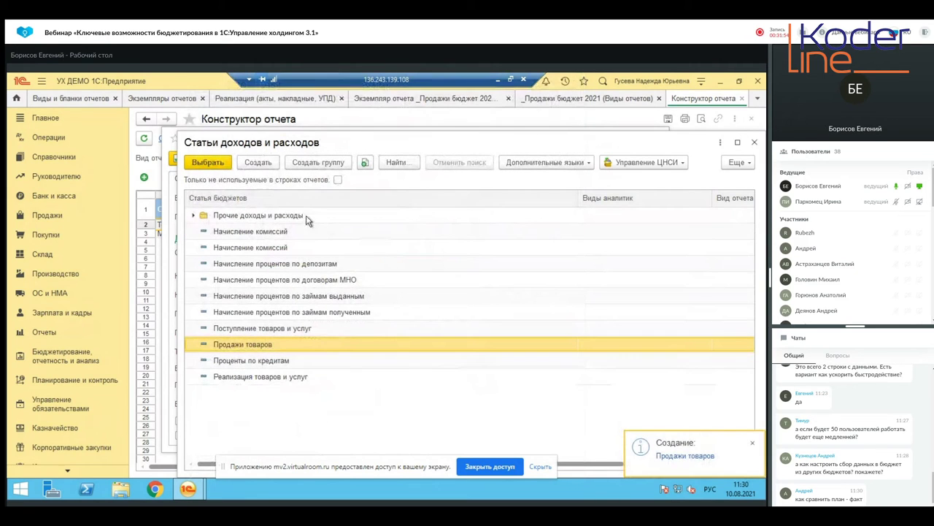
# Select Продажи товаров as the Товары row's Статья, and close the row without saving the change.
pyautogui.click(218, 164)
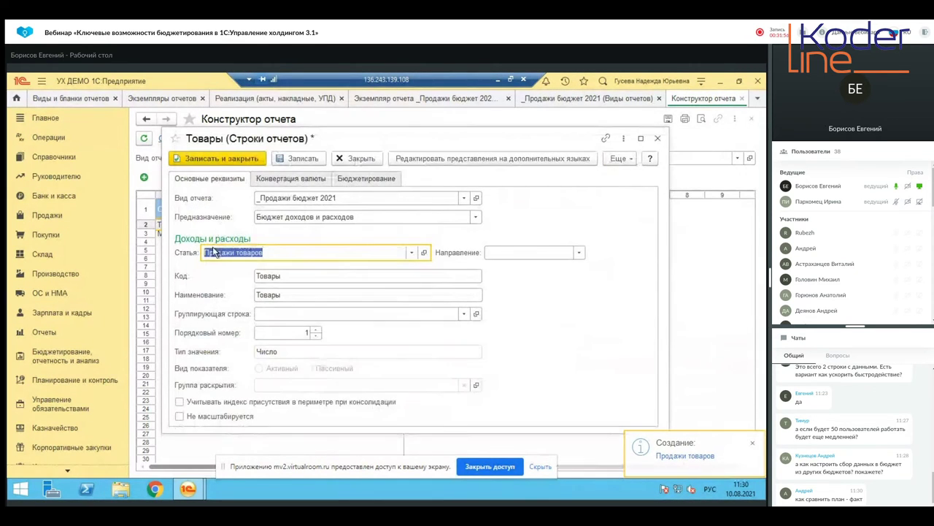
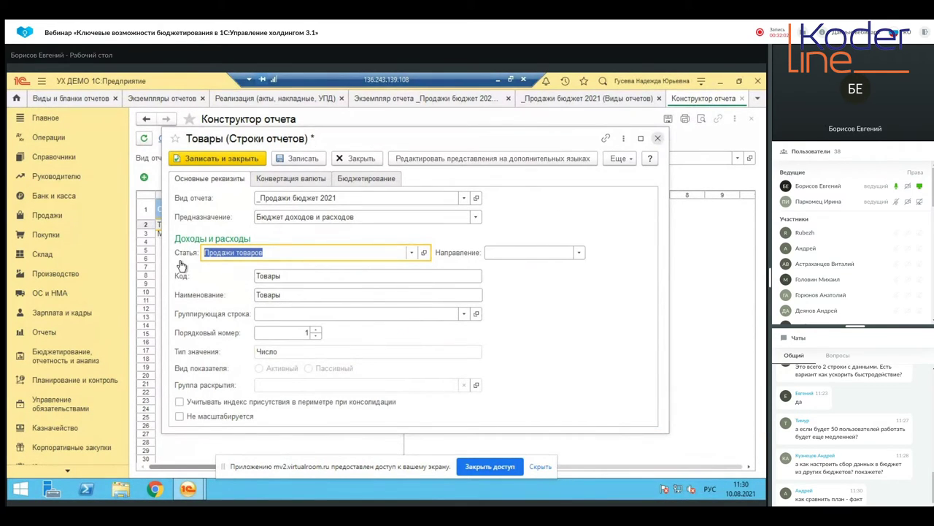
pyautogui.click(658, 138)
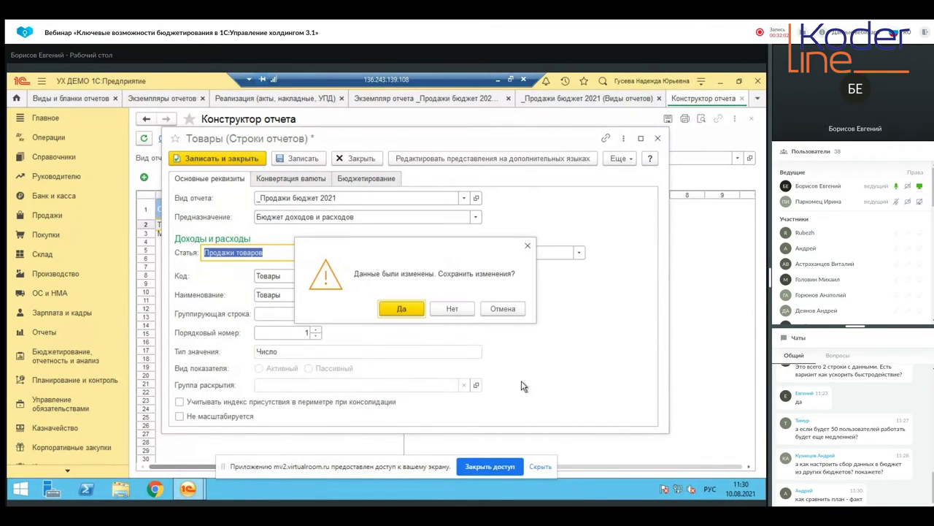
pyautogui.click(438, 312)
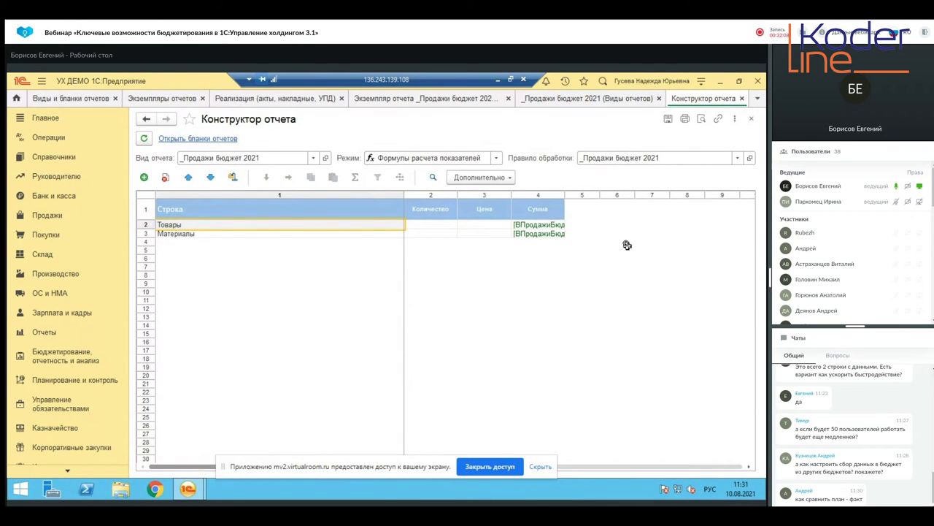
# Close the sales budget's constructor and report type, and open the report constructor of the БДДС report type.
pyautogui.click(753, 121)
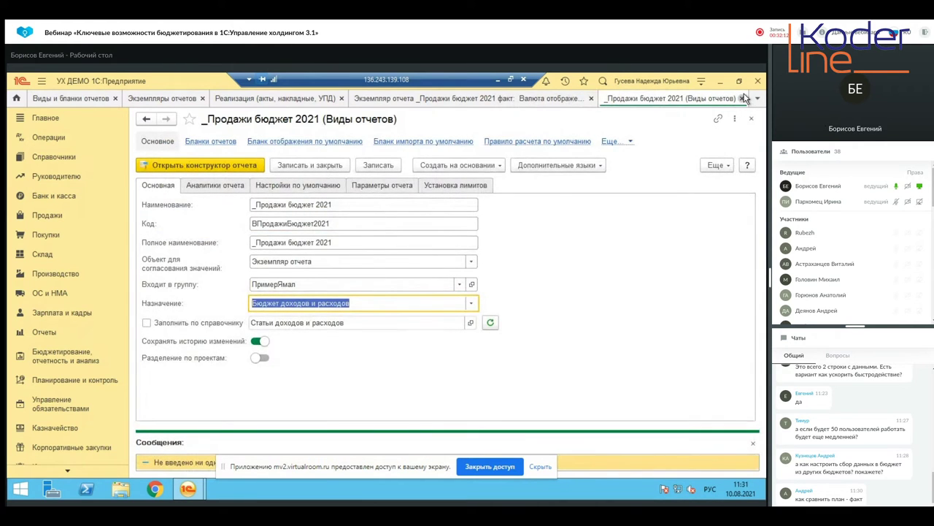
pyautogui.click(748, 98)
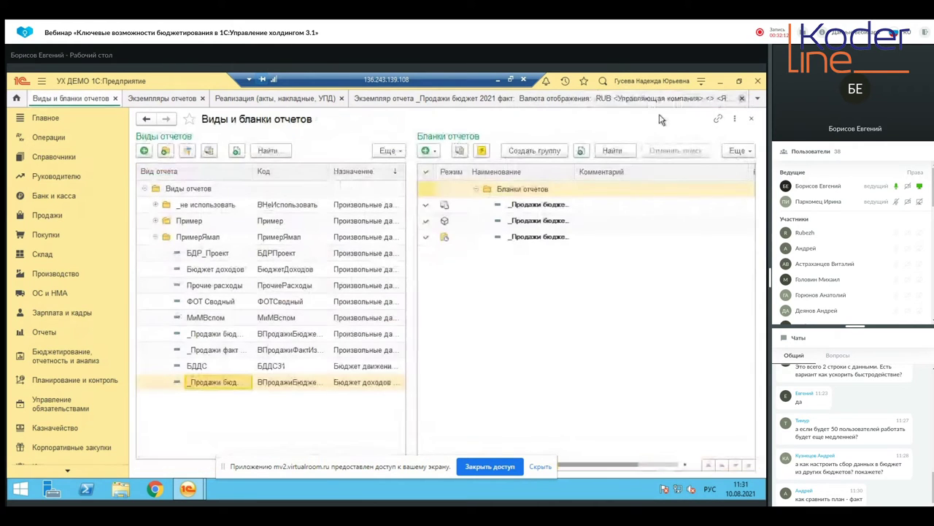
pyautogui.doubleClick(208, 366)
pyautogui.click(208, 167)
# View the settings of the Поступление ДС по объектам row and the items offered for its Статья.
pyautogui.doubleClick(206, 225)
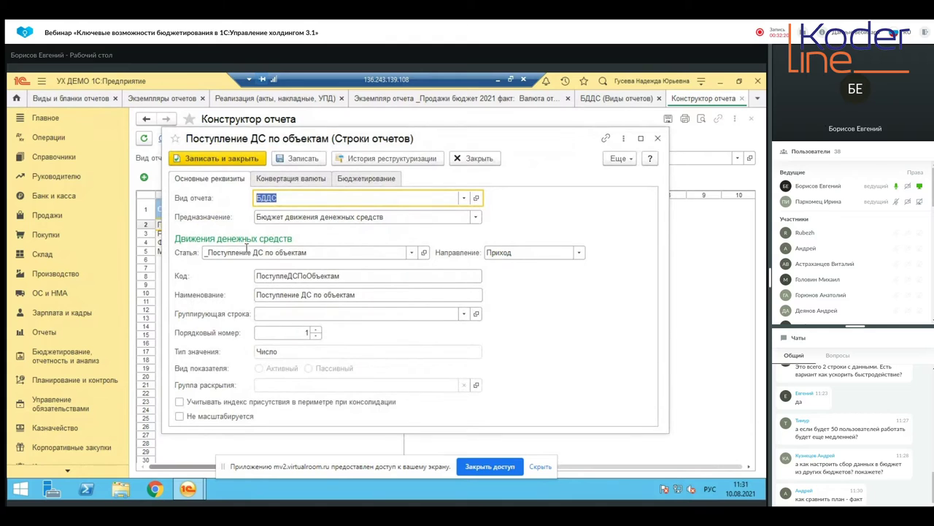
pyautogui.click(658, 138)
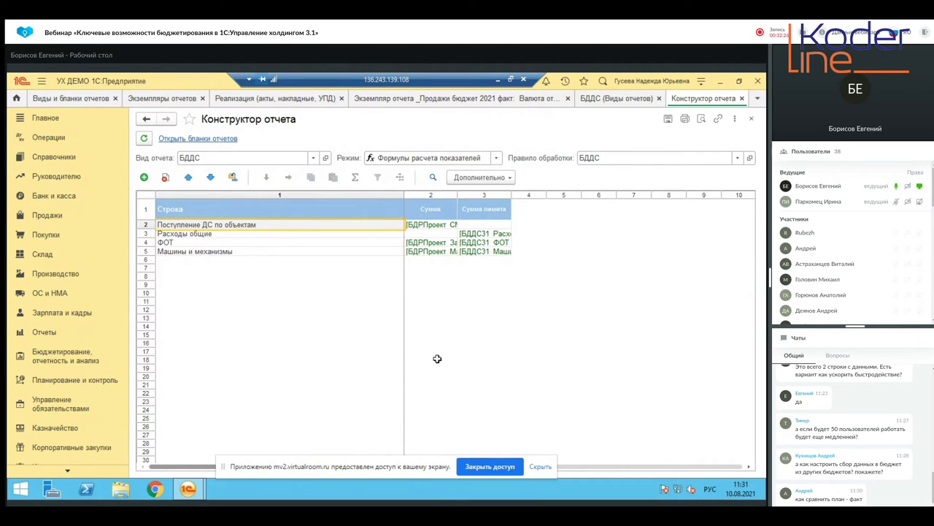
pyautogui.doubleClick(245, 223)
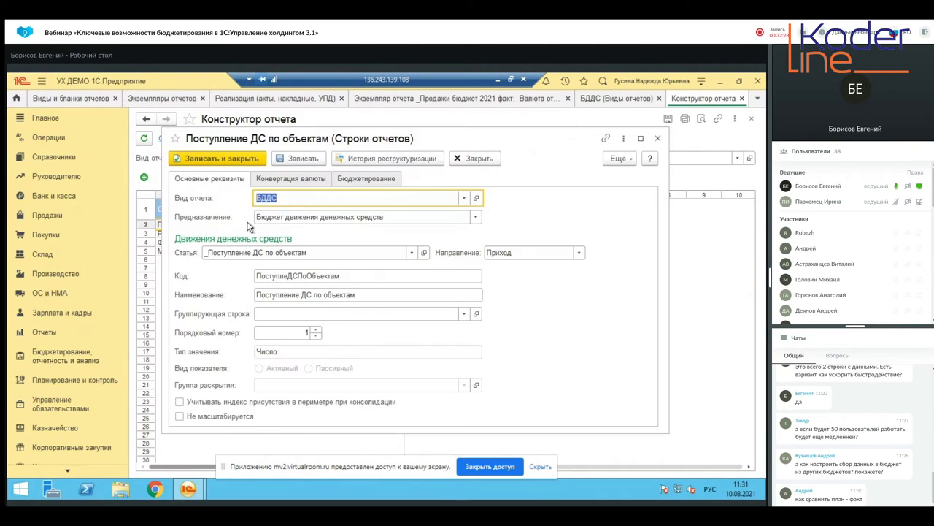
pyautogui.click(307, 252)
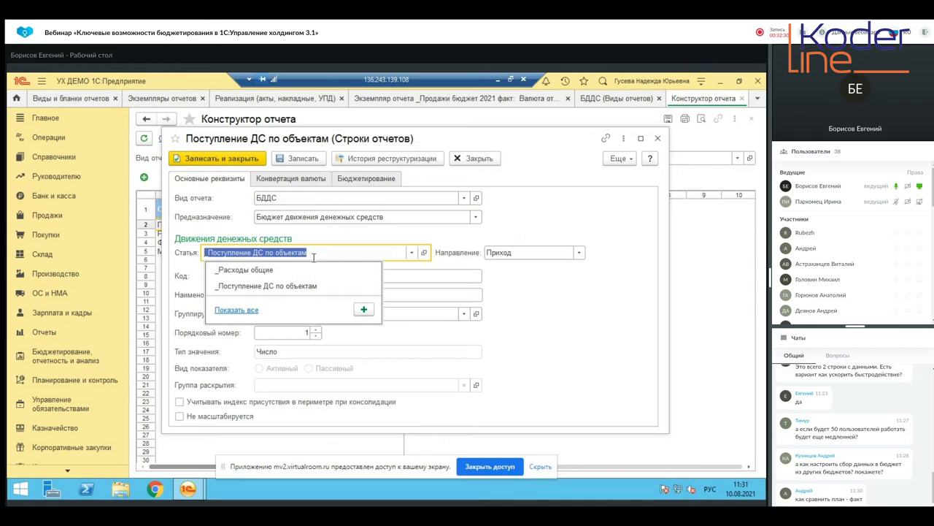
pyautogui.press('Escape')
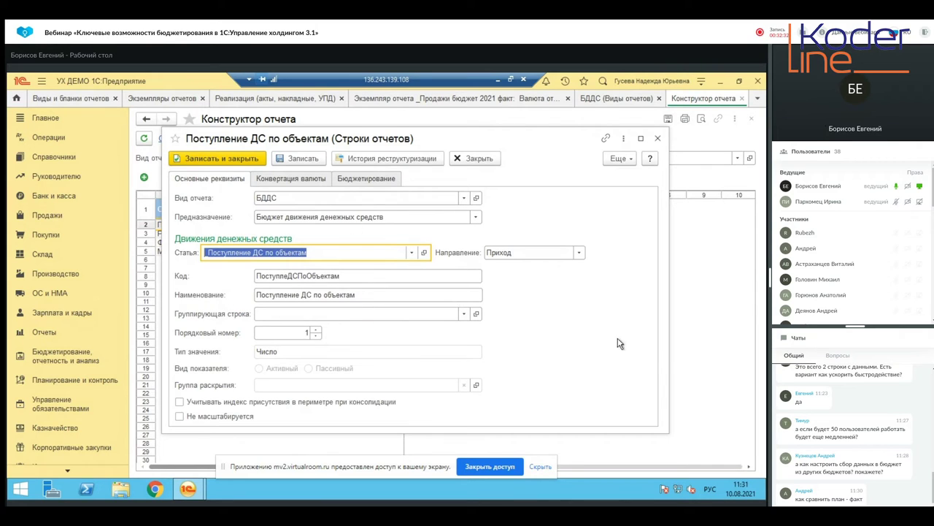
# Save and close the Поступление ДС по объектам row, and view the БДДС(многопериодный) form among the report type's forms.
pyautogui.click(241, 158)
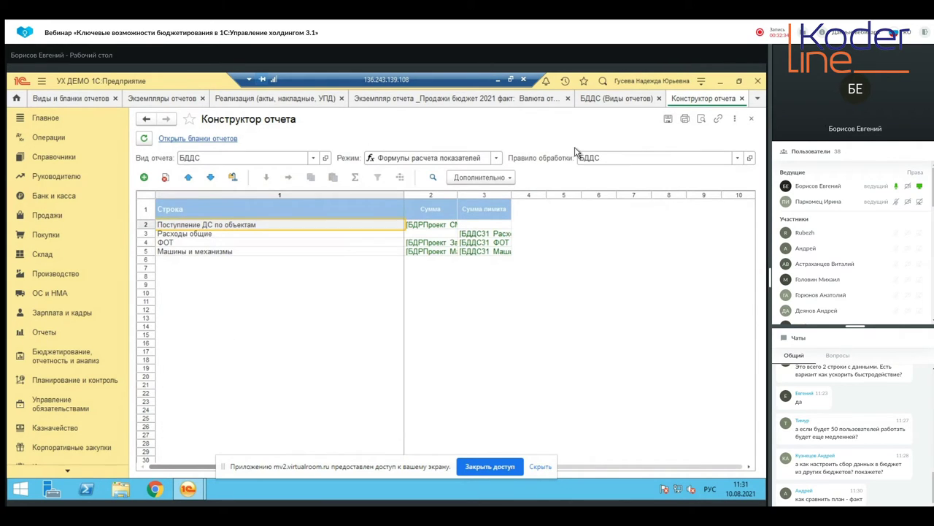
pyautogui.click(450, 370)
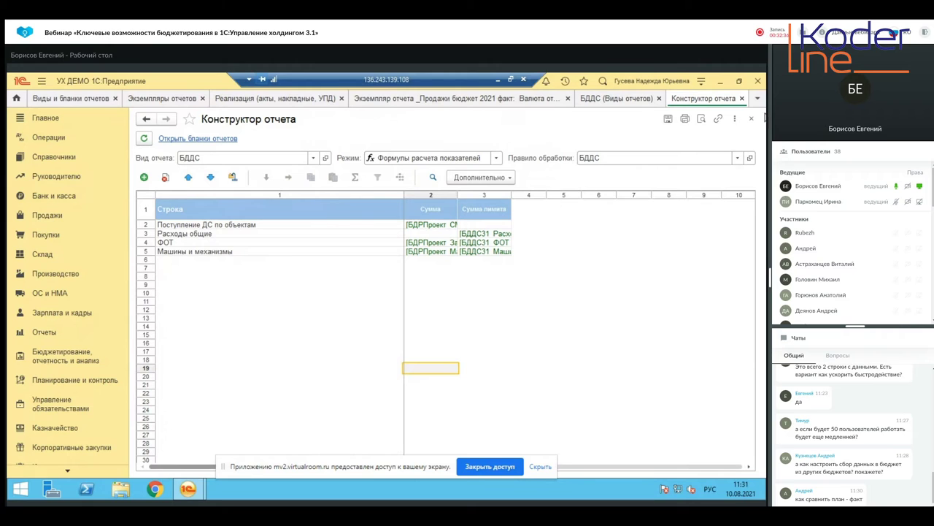
pyautogui.click(223, 139)
pyautogui.click(575, 237)
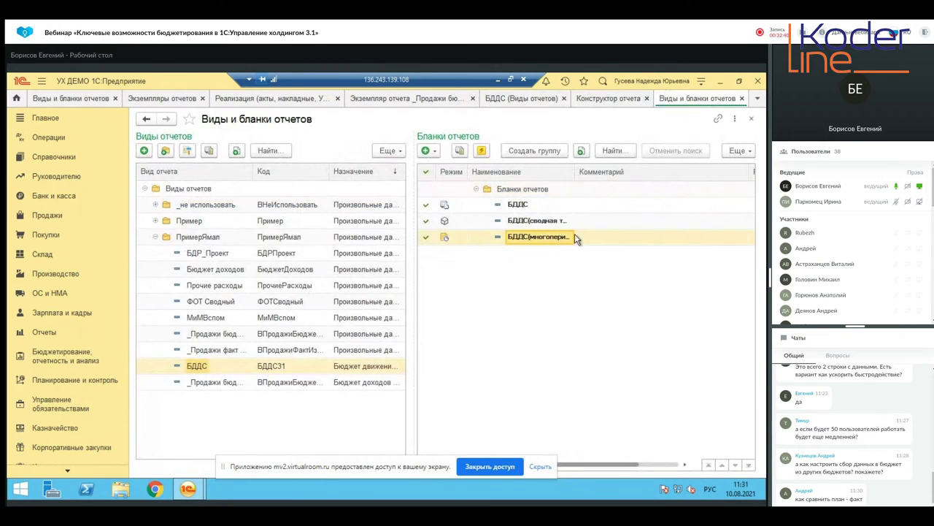
pyautogui.doubleClick(574, 237)
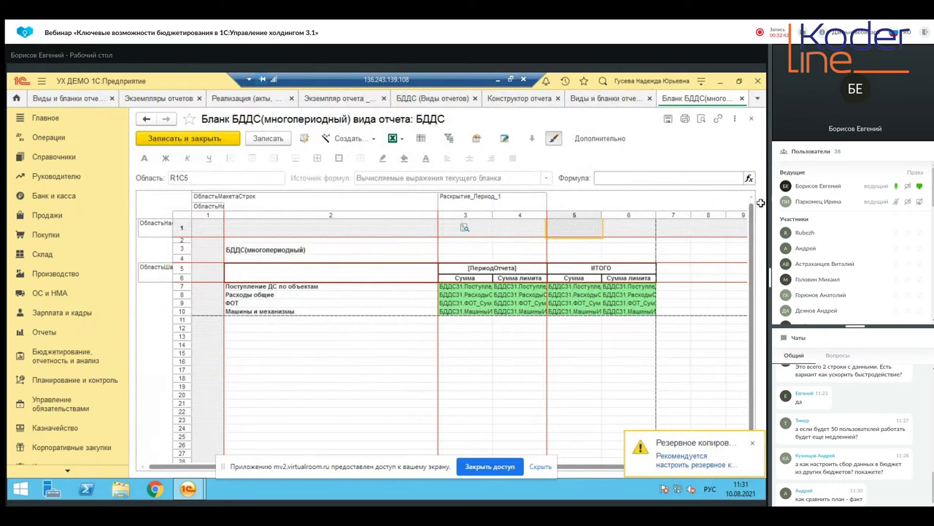
pyautogui.click(752, 119)
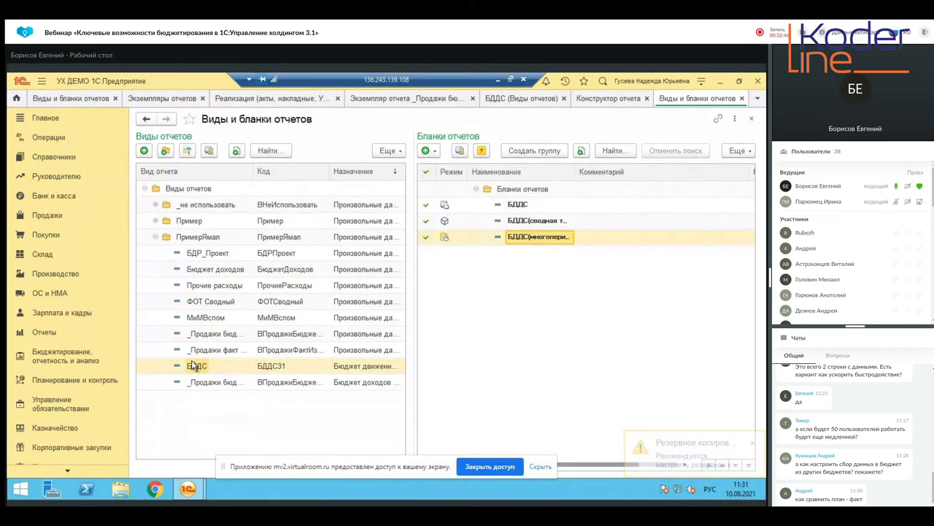
# Filter the report instances by the ПримерЯмал report types and open the БДДС instance of Управляющая компания.
pyautogui.click(58, 355)
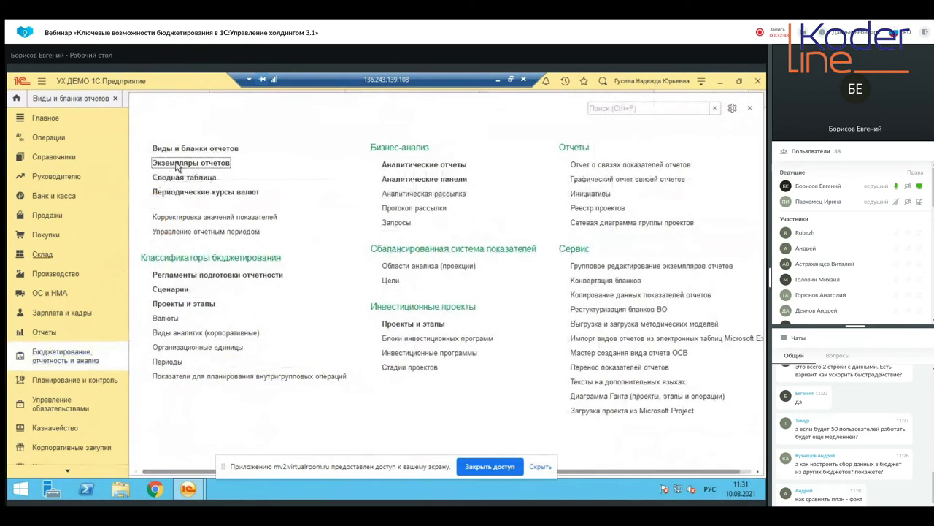
pyautogui.click(182, 164)
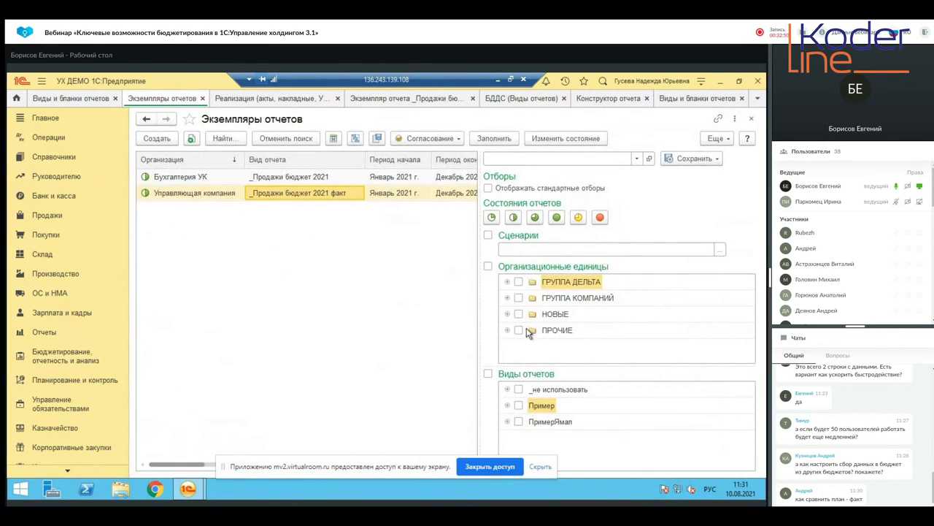
pyautogui.click(518, 421)
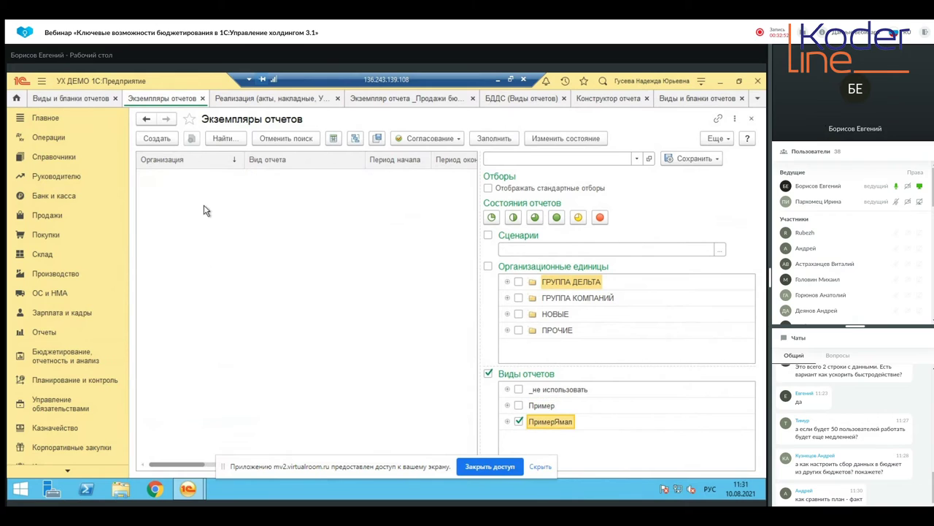
pyautogui.click(400, 237)
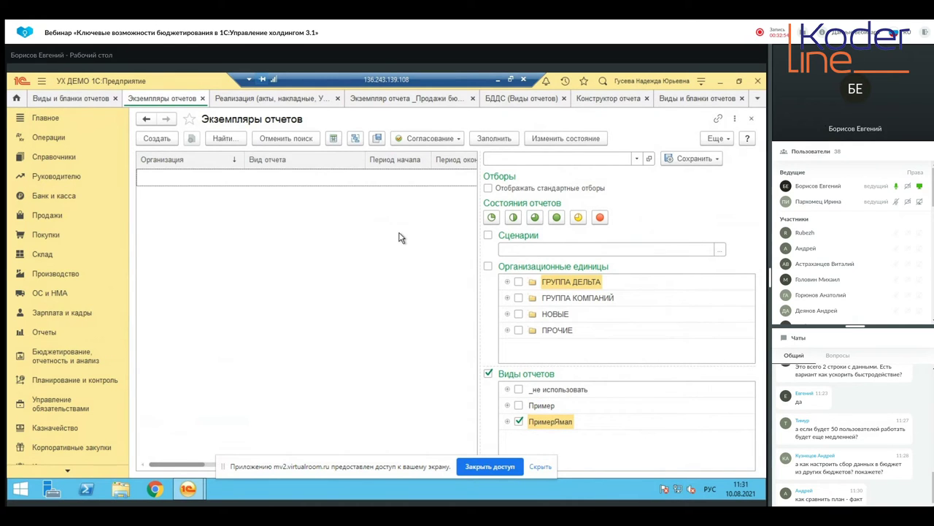
pyautogui.click(265, 242)
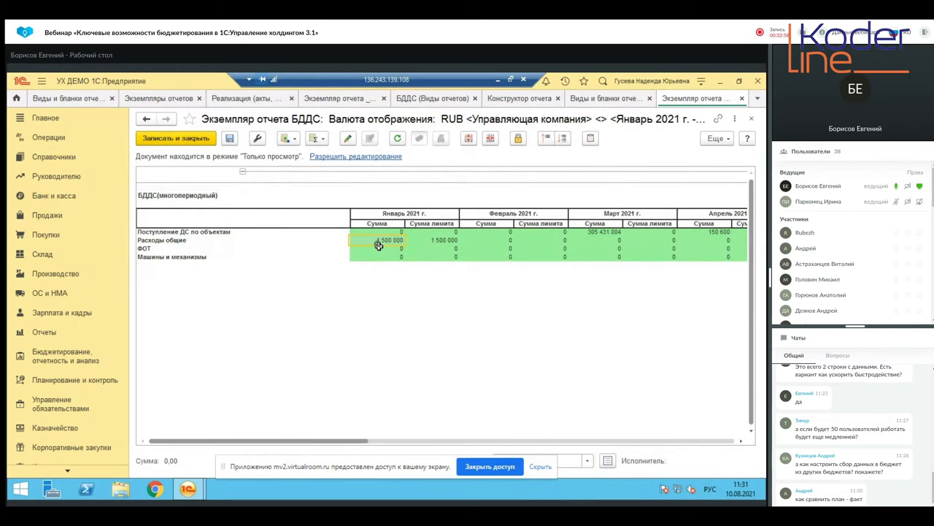
# Examine the monthly amounts and limit amounts for 2021 in the БДДС report instance.
pyautogui.moveTo(361, 442); pyautogui.dragTo(325, 435)
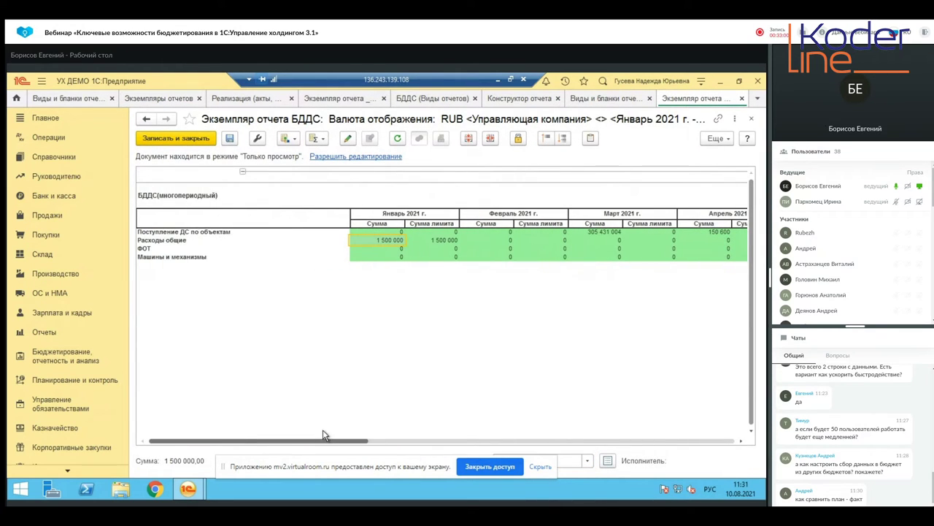
pyautogui.click(152, 223)
pyautogui.click(205, 233)
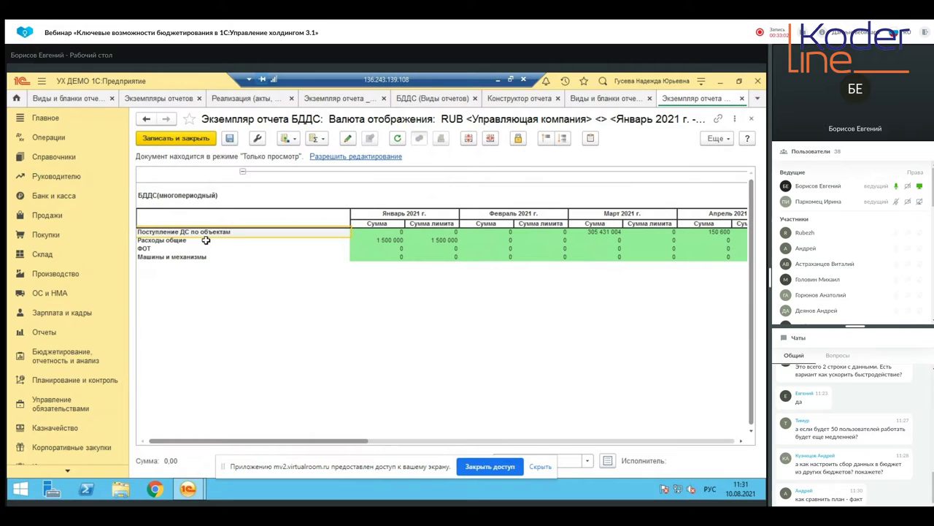
pyautogui.press('Right')
pyautogui.press('Right')
pyautogui.press('Right')
pyautogui.press('Right')
pyautogui.press('Right')
pyautogui.press('Right')
pyautogui.press('Right')
pyautogui.press('Right')
pyautogui.press('Right')
pyautogui.press('Right')
pyautogui.press('Right')
pyautogui.press('Right')
pyautogui.press('Right')
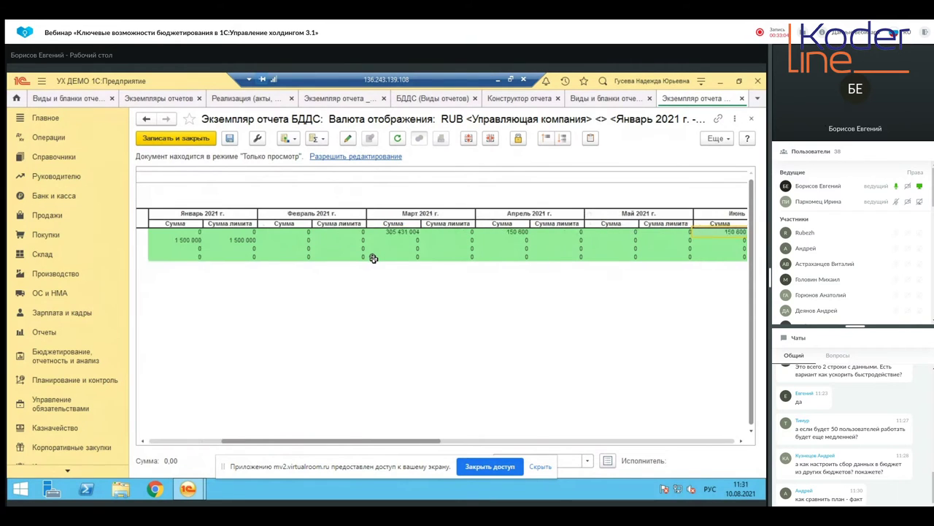
pyautogui.press('Right')
pyautogui.press('Right')
pyautogui.press('Left')
pyautogui.press('Left')
pyautogui.press('Left')
pyautogui.press('Left')
pyautogui.press('Left')
pyautogui.press('Left')
pyautogui.press('Left')
pyautogui.press('Left')
pyautogui.press('Left')
pyautogui.press('Left')
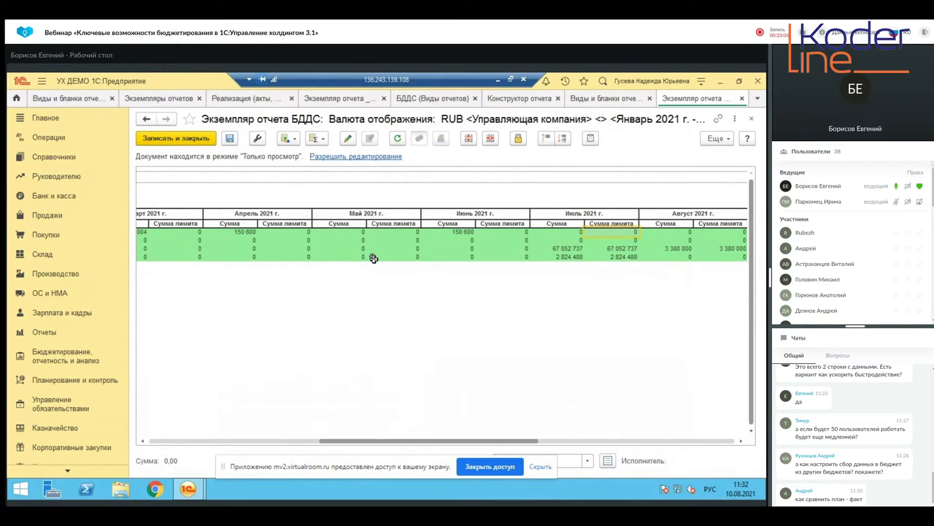
pyautogui.press('Left')
pyautogui.press('Left')
pyautogui.press('Left')
pyautogui.press('Left')
pyautogui.press('Left')
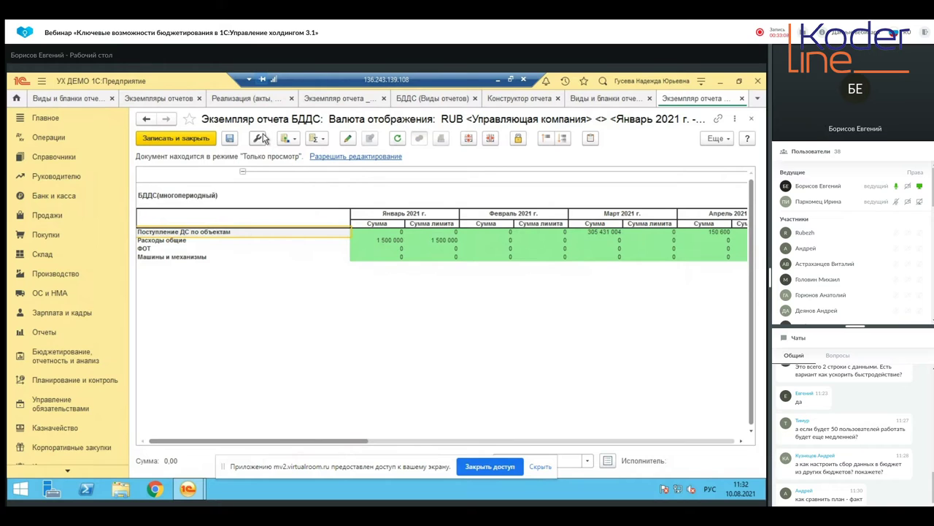
# Open the reporting period from the БДДС instance's settings and view the report types used for setting limits.
pyautogui.click(263, 137)
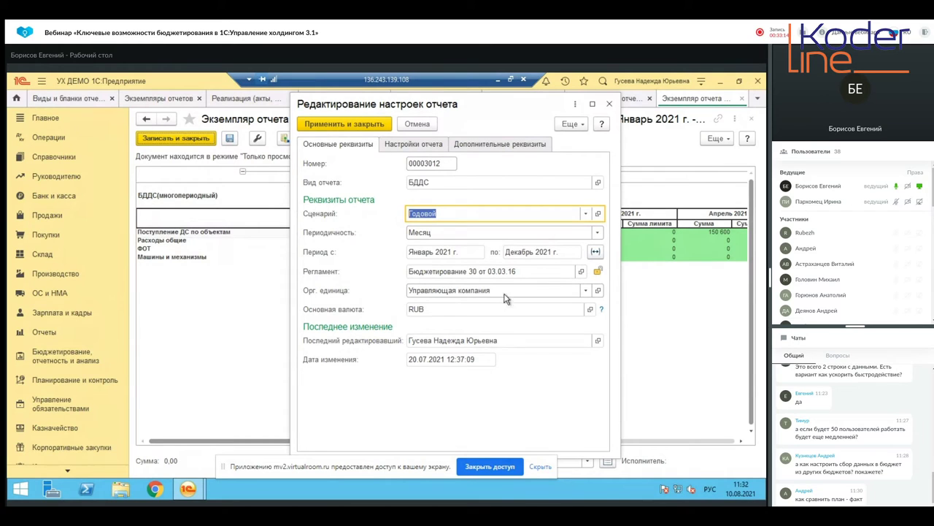
pyautogui.click(598, 271)
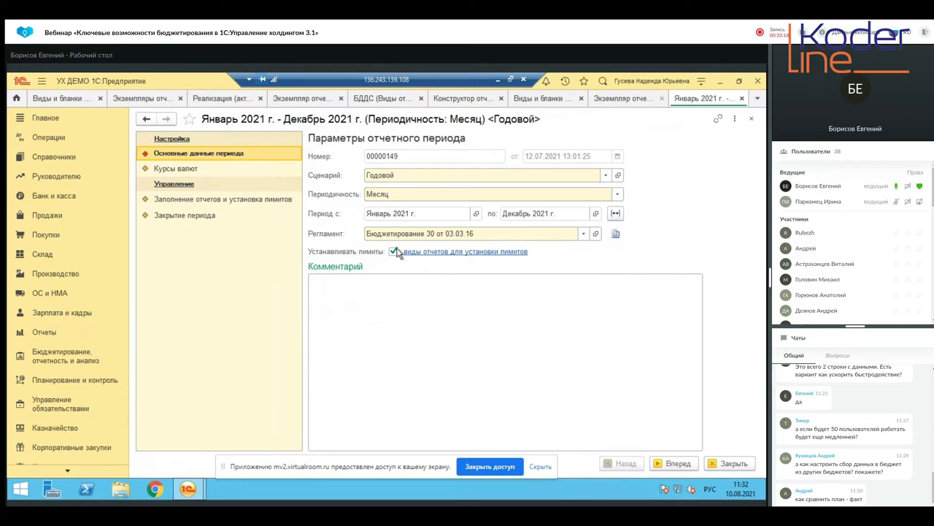
pyautogui.click(420, 252)
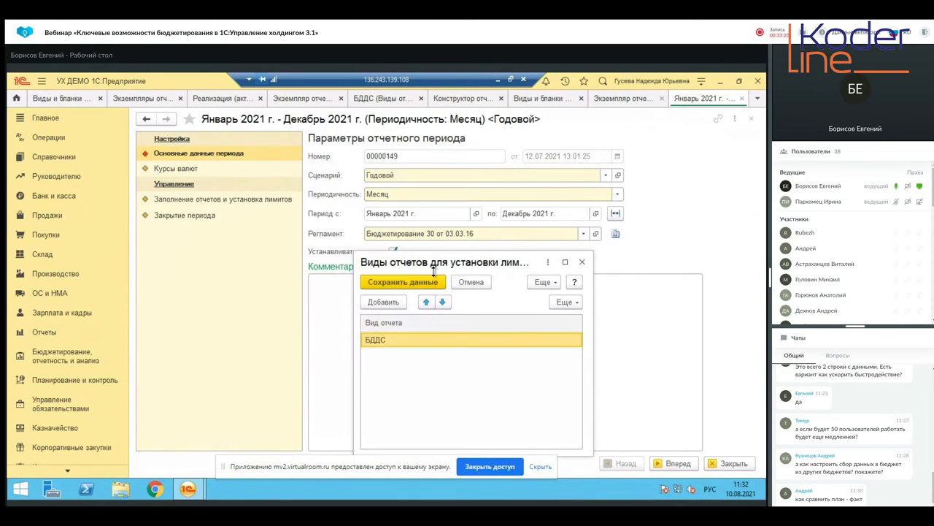
pyautogui.click(582, 261)
# Advance the reporting period to Заполнение отчетов и установка лимитов and open its limit setting.
pyautogui.click(676, 465)
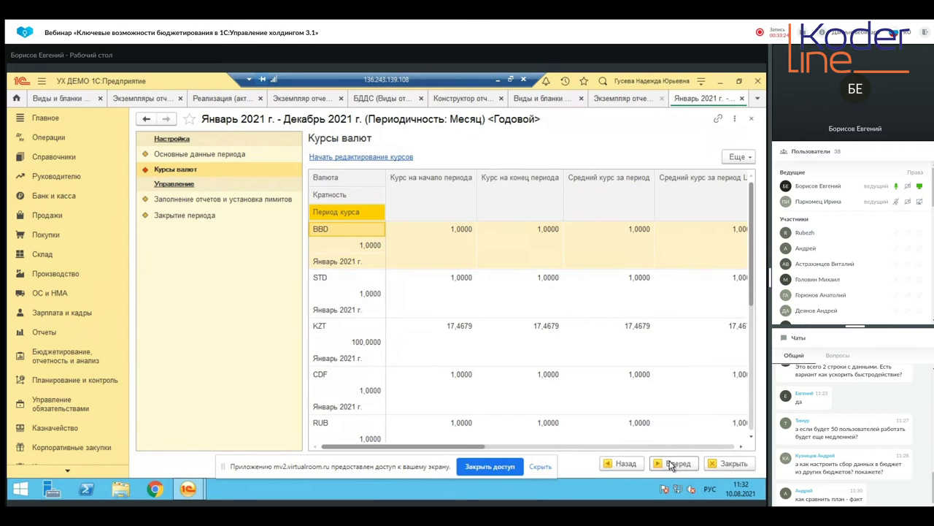
pyautogui.click(671, 464)
pyautogui.click(659, 389)
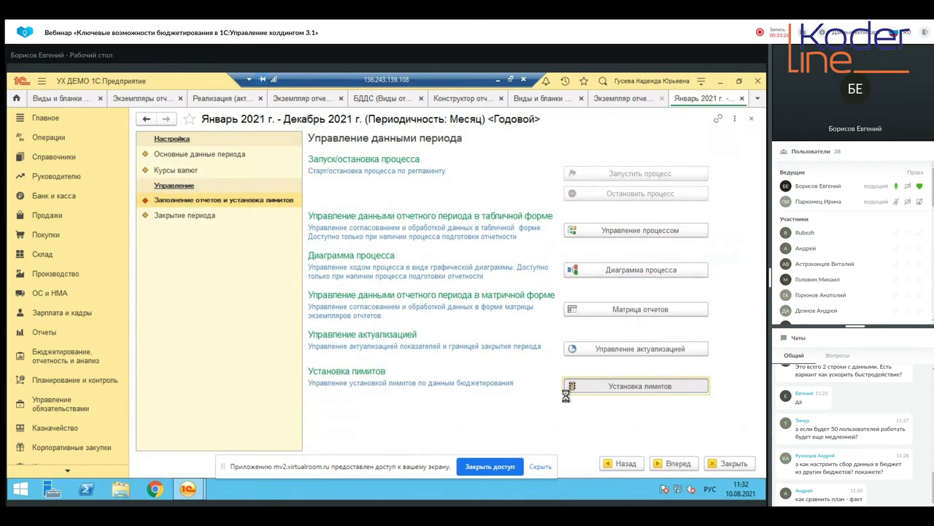
# Examine the БДДС limit status of Управляющая компания across the months of 2021.
pyautogui.click(333, 300)
pyautogui.press('Right')
pyautogui.press('Right')
pyautogui.press('Right')
pyautogui.press('Right')
pyautogui.press('Right')
pyautogui.press('Right')
pyautogui.press('Right')
pyautogui.press('Right')
pyautogui.press('Right')
pyautogui.press('Right')
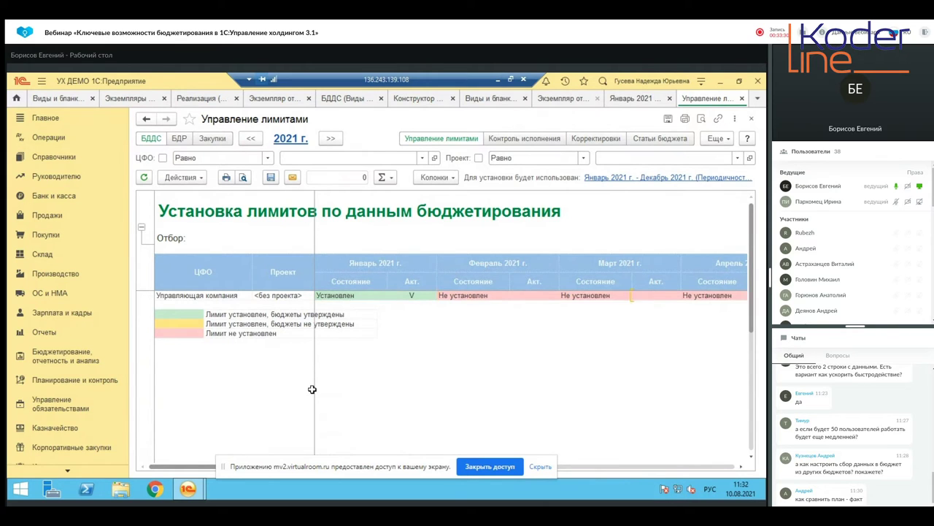
pyautogui.press('Right')
pyautogui.press('Right')
pyautogui.press('Right')
pyautogui.press('Right')
pyautogui.press('Right')
pyautogui.press('Right')
pyautogui.press('Right')
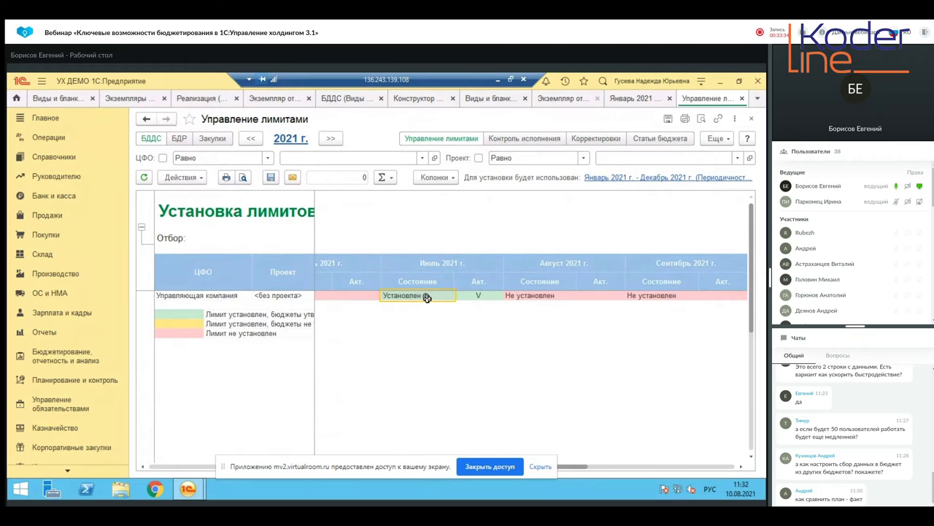
pyautogui.hscroll(3, 584, 311)
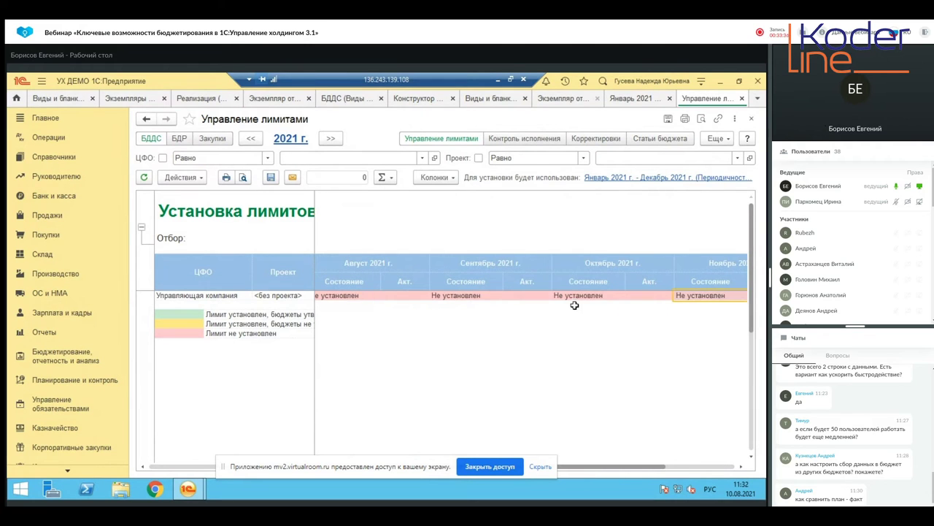
# Return to the БДДС report instance and look at the January limit and March amounts.
pyautogui.click(646, 99)
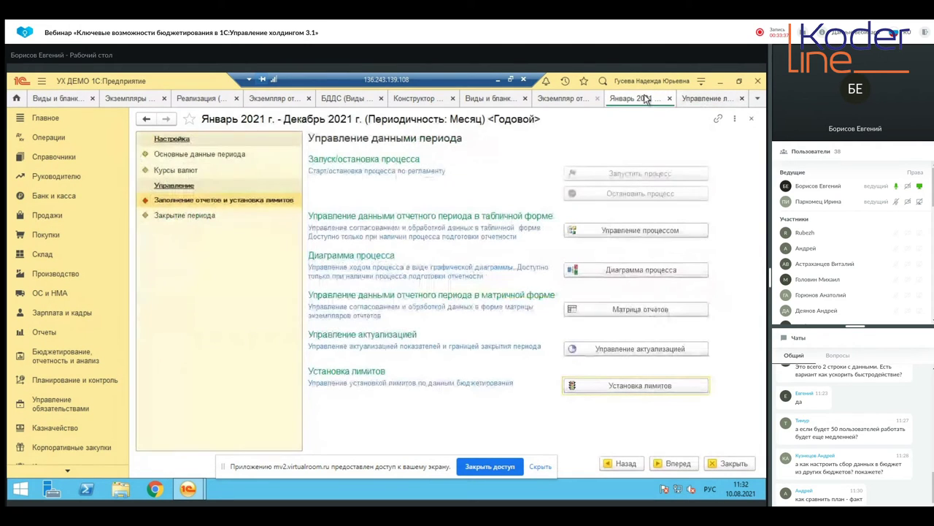
pyautogui.click(562, 100)
pyautogui.click(619, 104)
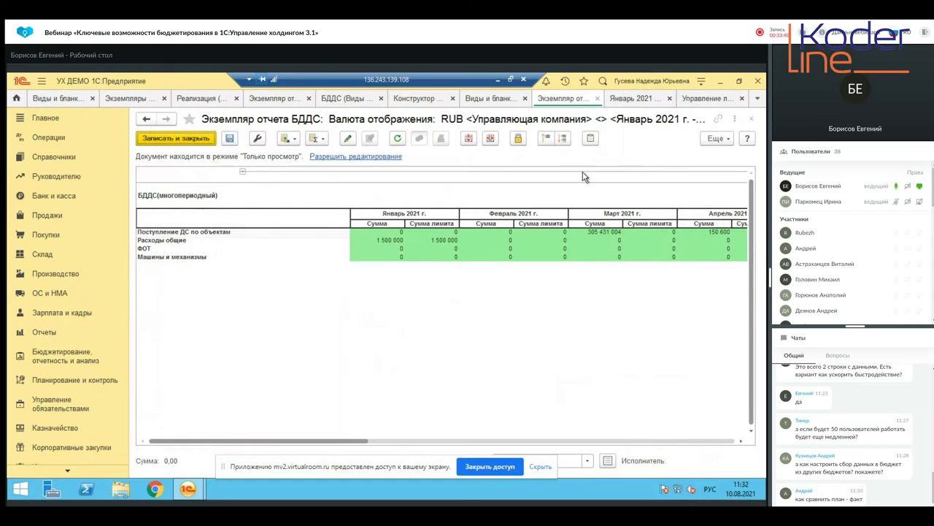
pyautogui.click(441, 241)
pyautogui.click(595, 227)
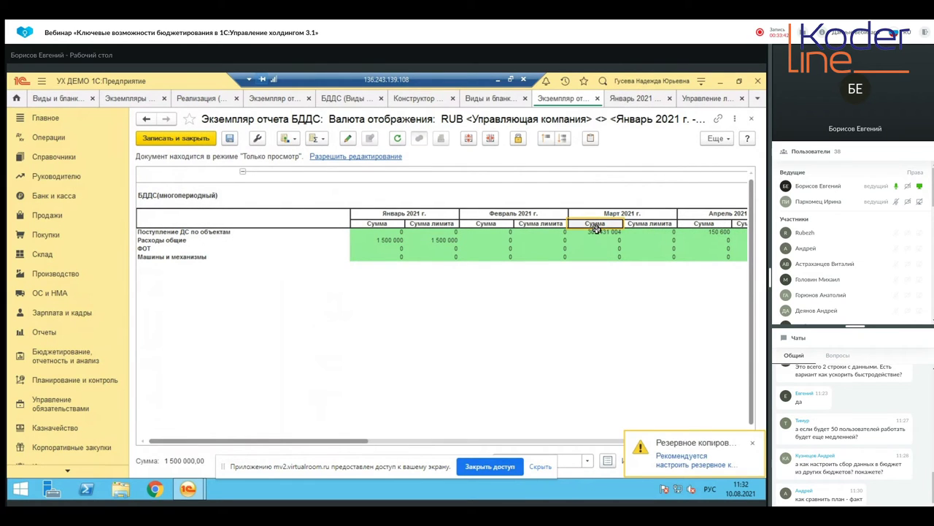
# Start a limit-setting document for Управляющая компания for March 2021 from Управление лимитами.
pyautogui.click(708, 98)
pyautogui.press('Left')
pyautogui.press('Left')
pyautogui.press('Left')
pyautogui.press('Left')
pyautogui.press('Left')
pyautogui.press('Left')
pyautogui.press('Left')
pyautogui.press('Left')
pyautogui.press('Left')
pyautogui.press('Left')
pyautogui.press('Left')
pyautogui.press('Left')
pyautogui.press('Left')
pyautogui.press('Left')
pyautogui.press('Left')
pyautogui.press('Left')
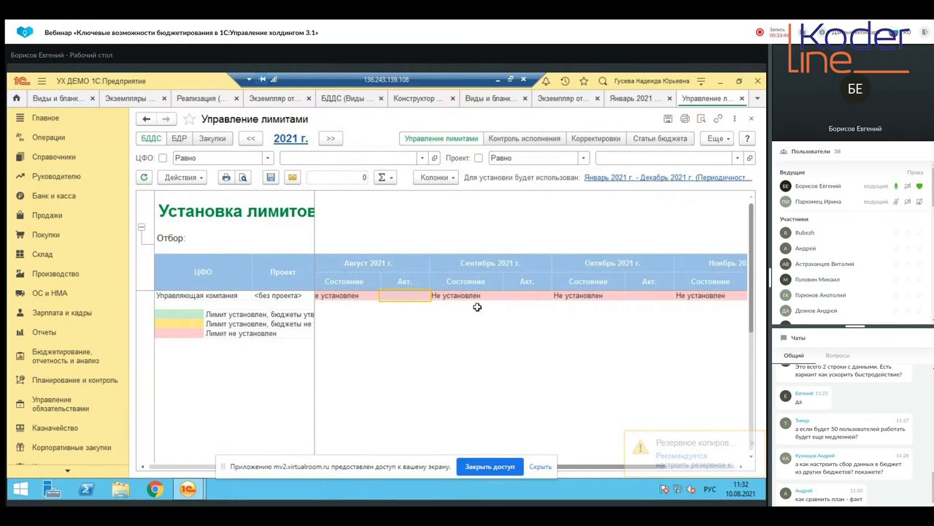
pyautogui.press('Right')
pyautogui.press('Right')
pyautogui.click(597, 297)
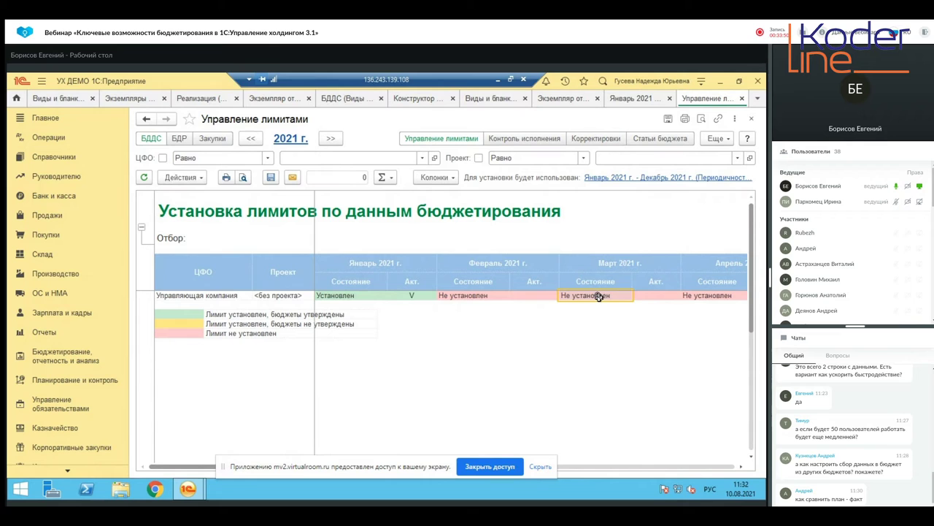
pyautogui.rightClick(648, 295)
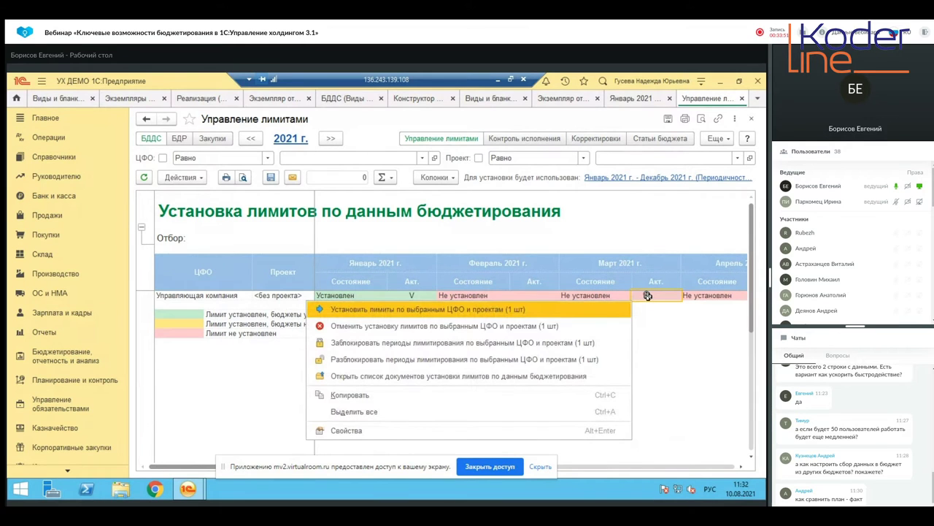
pyautogui.click(565, 309)
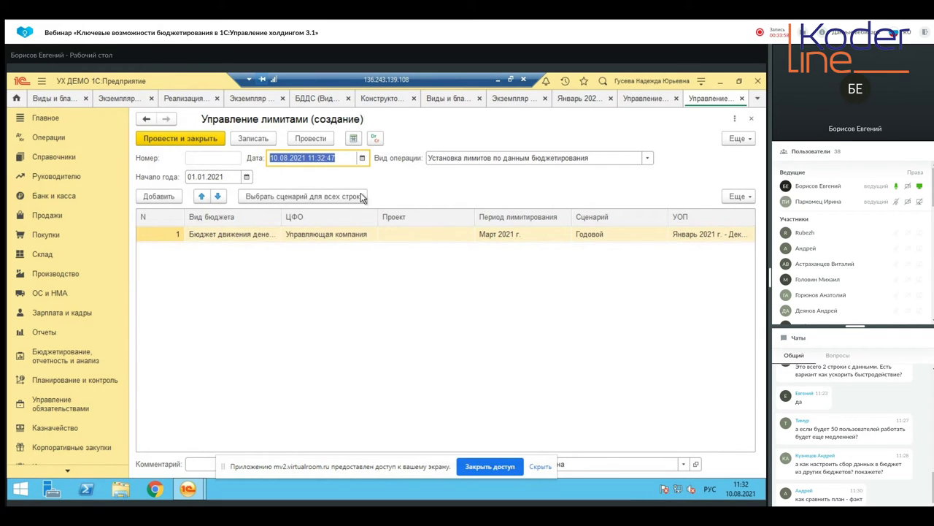
# Date the limit document 01.03.2021, post and close it, and return to the reporting period.
pyautogui.write('0')
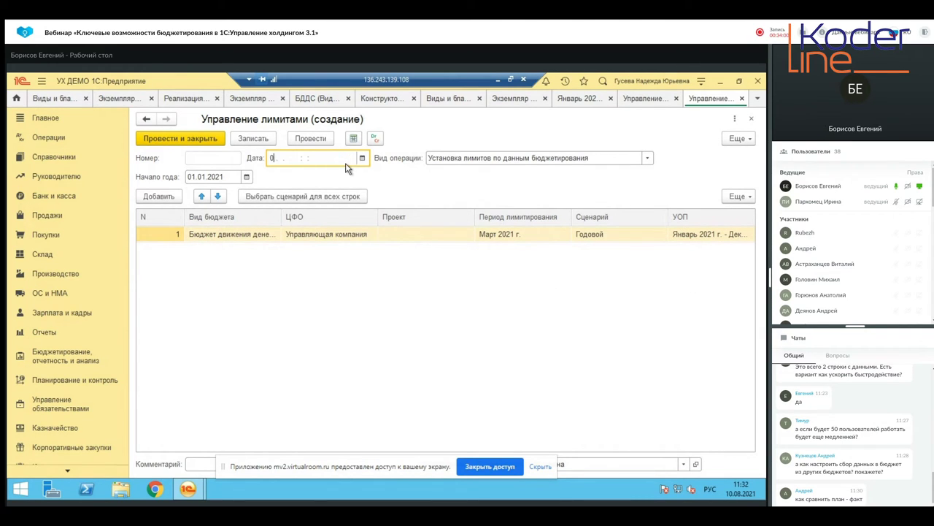
pyautogui.write('1.03.2021')
pyautogui.press('Tab')
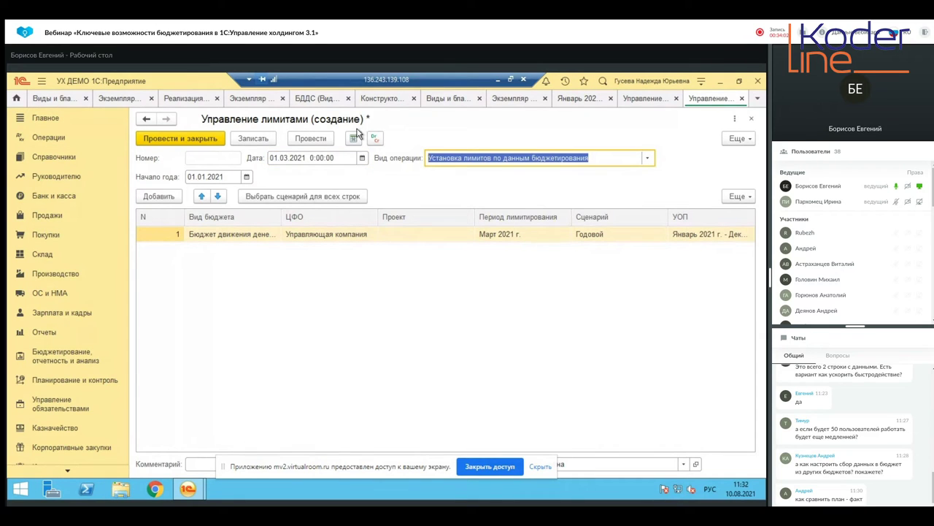
pyautogui.click(217, 139)
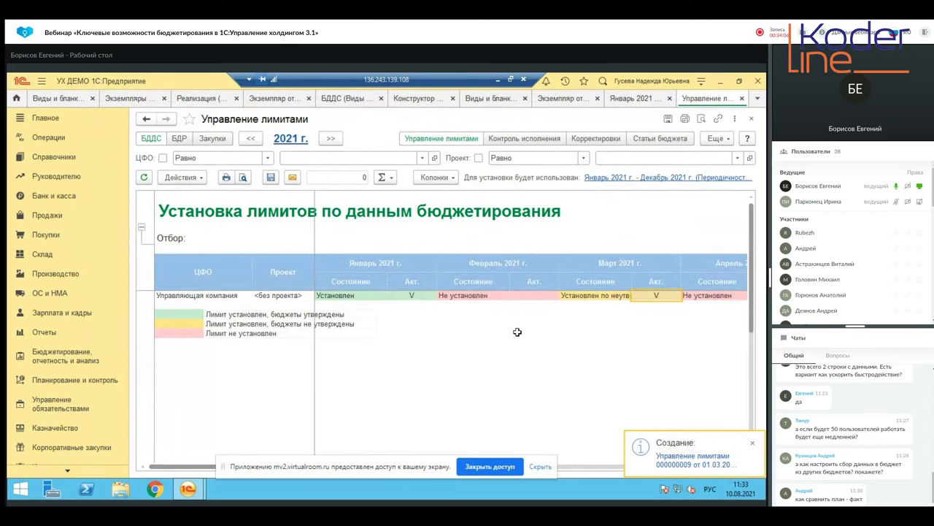
pyautogui.click(617, 297)
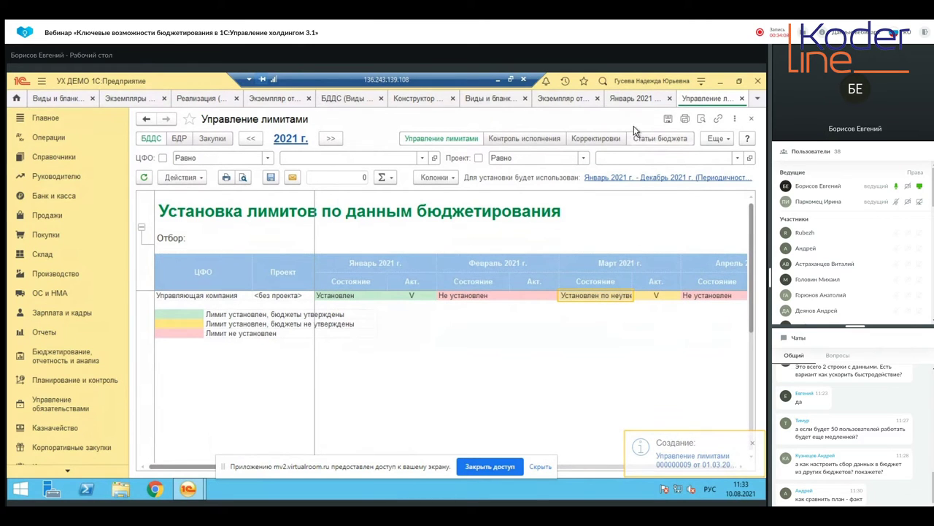
pyautogui.click(626, 99)
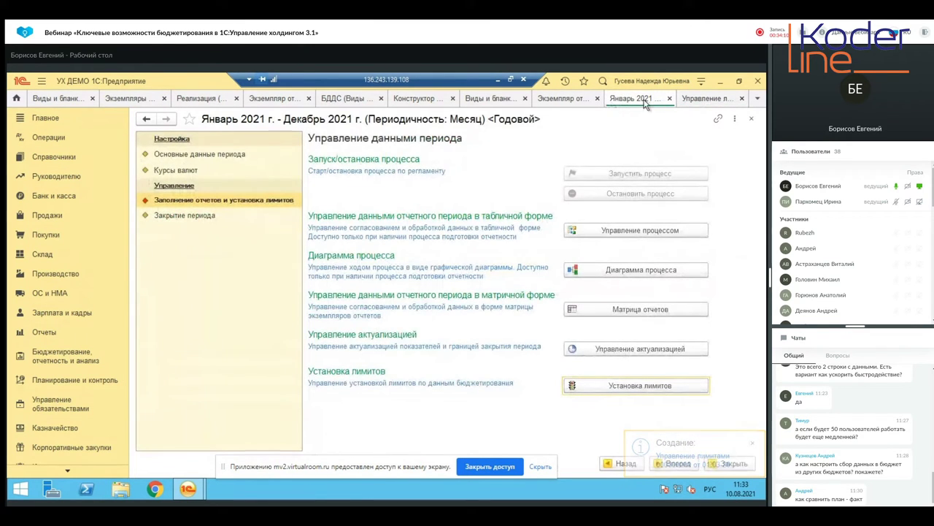
# Revisit the БДДС report instance and check the March 2021 limit status of Управляющая компания in Управление лимитами.
pyautogui.click(556, 100)
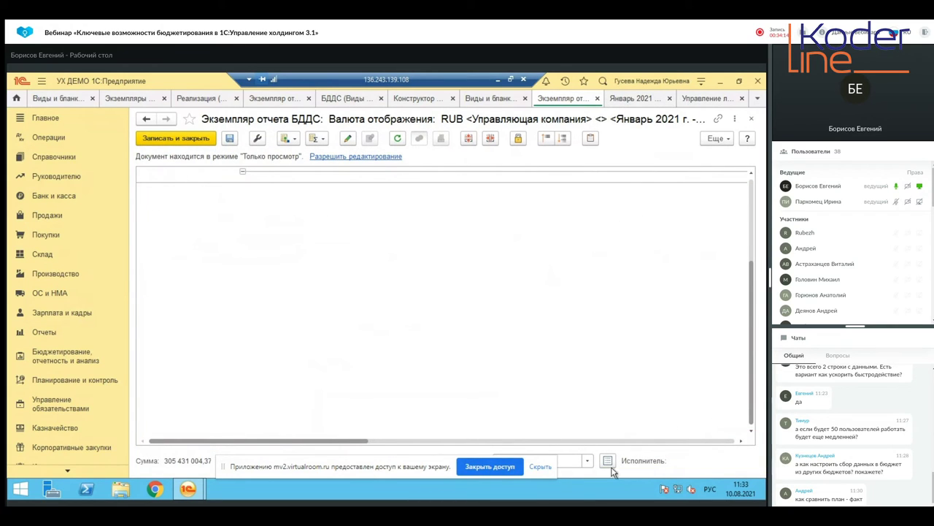
pyautogui.moveTo(389, 469); pyautogui.dragTo(618, 270)
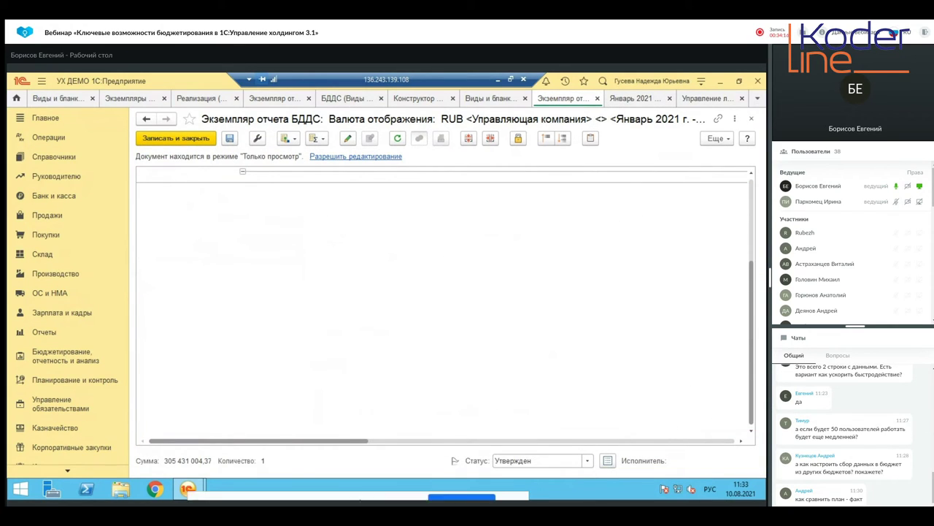
pyautogui.click(714, 98)
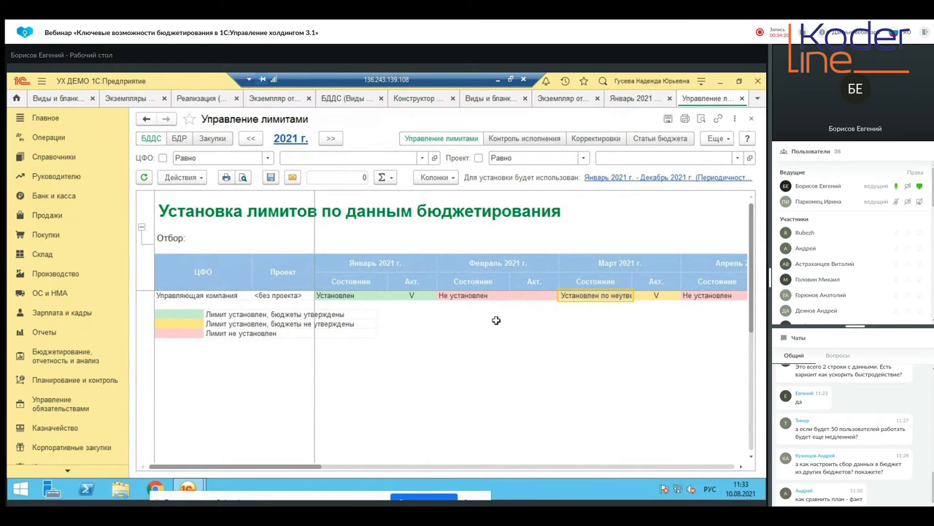
pyautogui.rightClick(588, 295)
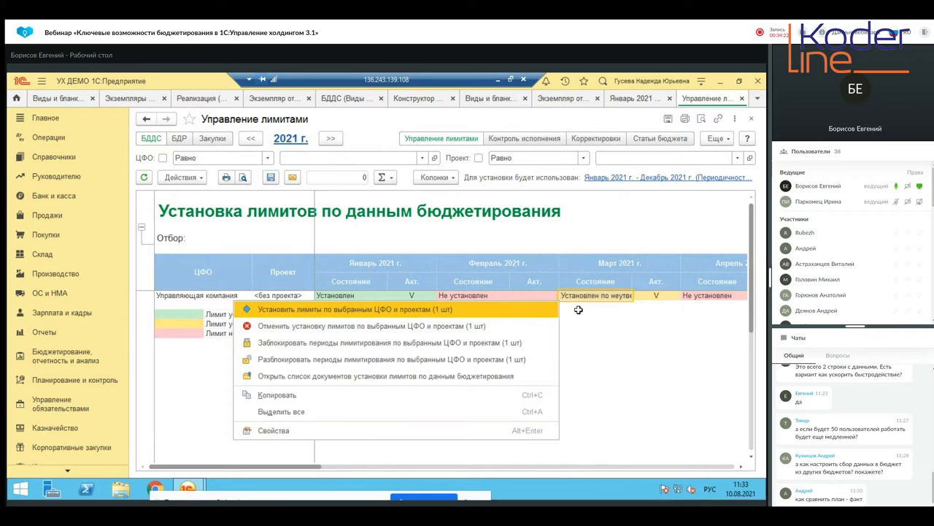
pyautogui.click(656, 296)
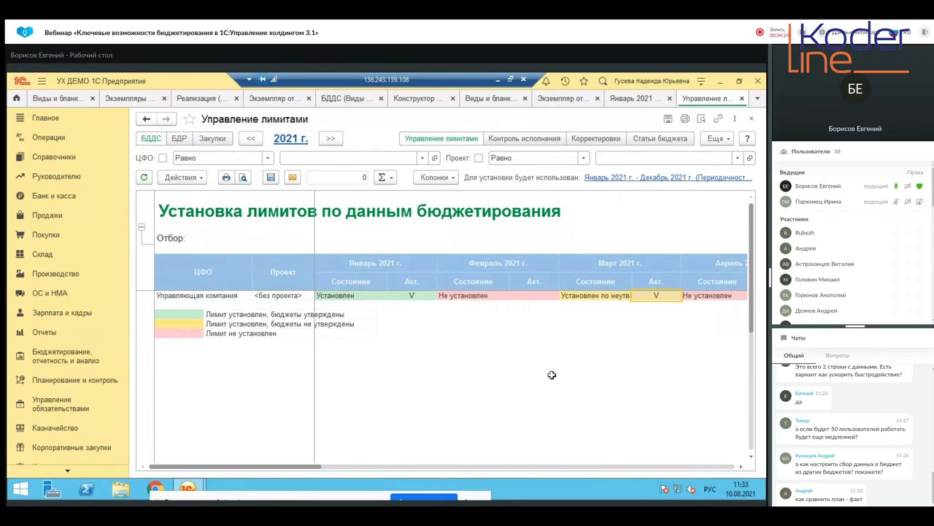
pyautogui.click(550, 143)
pyautogui.click(443, 143)
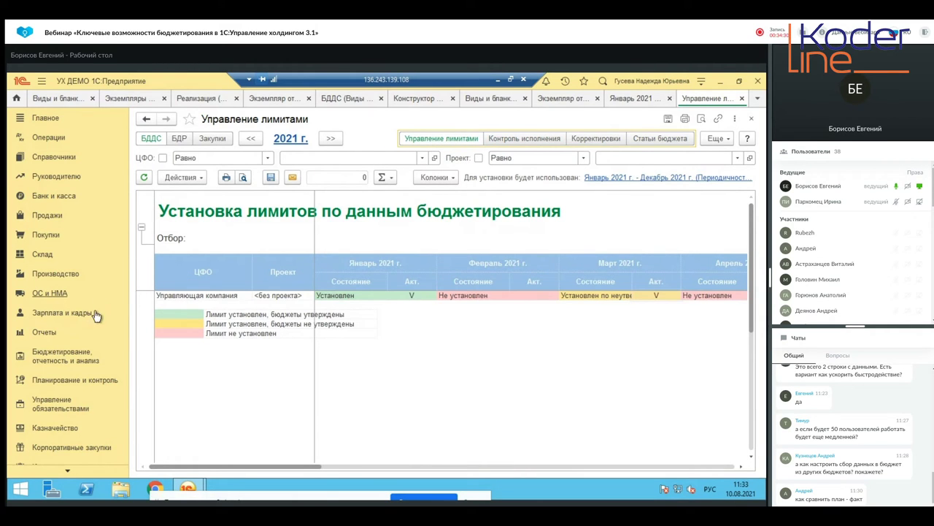
# Open Отчет по лимитам from Планирование и контроль and generate it for the budget item Машины и механизмы.
pyautogui.click(100, 381)
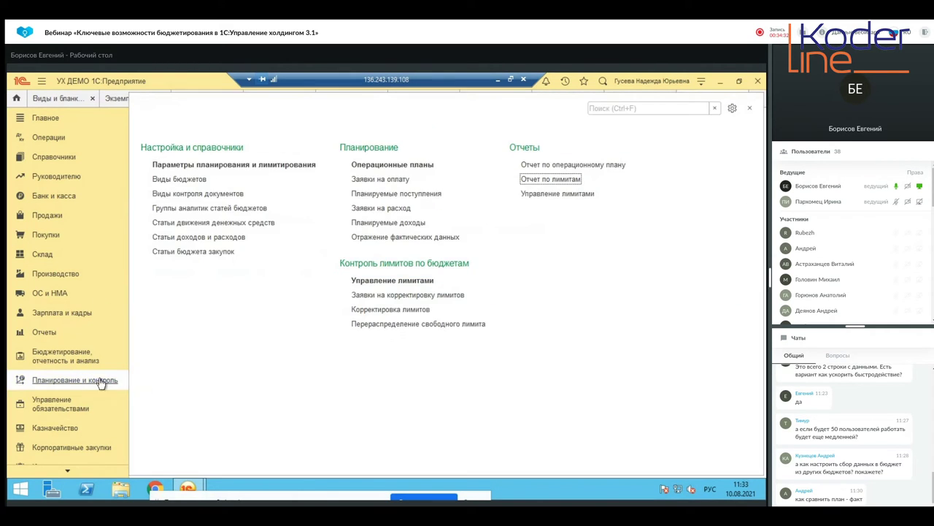
pyautogui.click(553, 179)
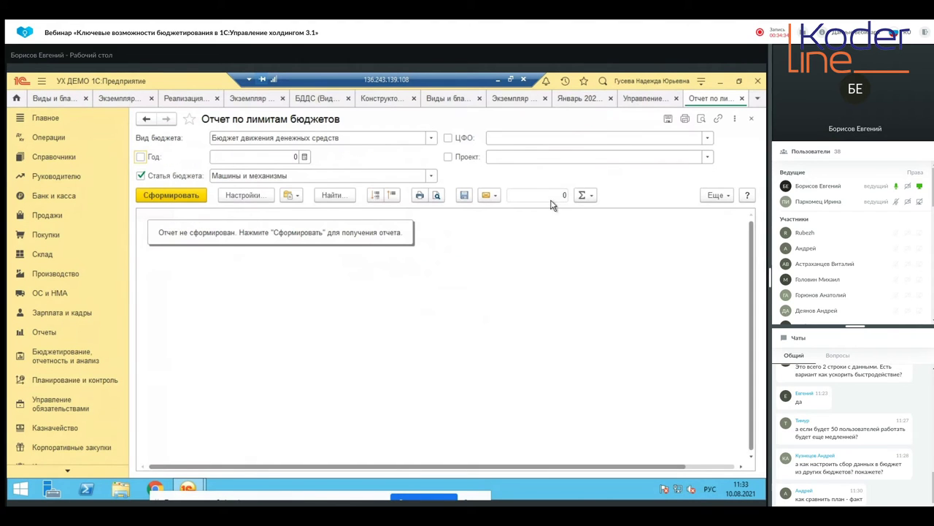
pyautogui.click(198, 197)
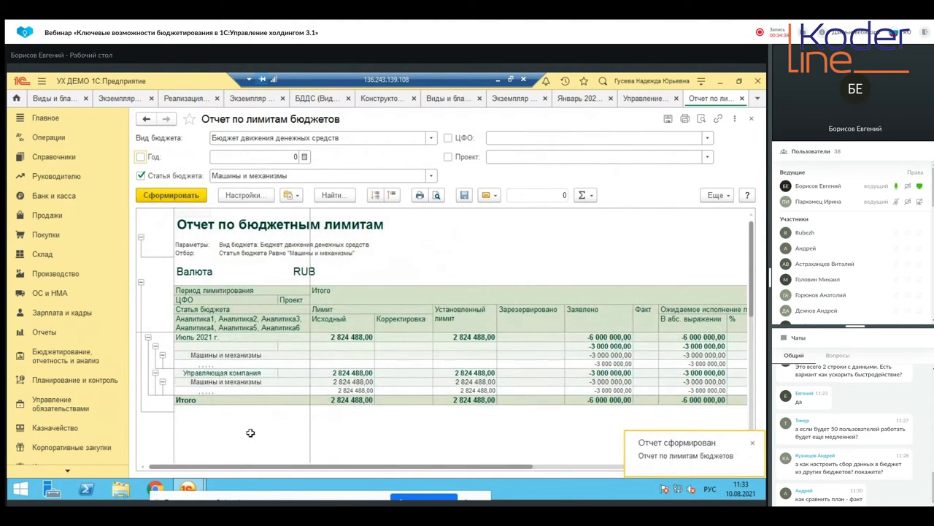
# Check the receipts item's name in the БДДС report instance and try to filter the limits report by «поступление дс».
pyautogui.click(210, 178)
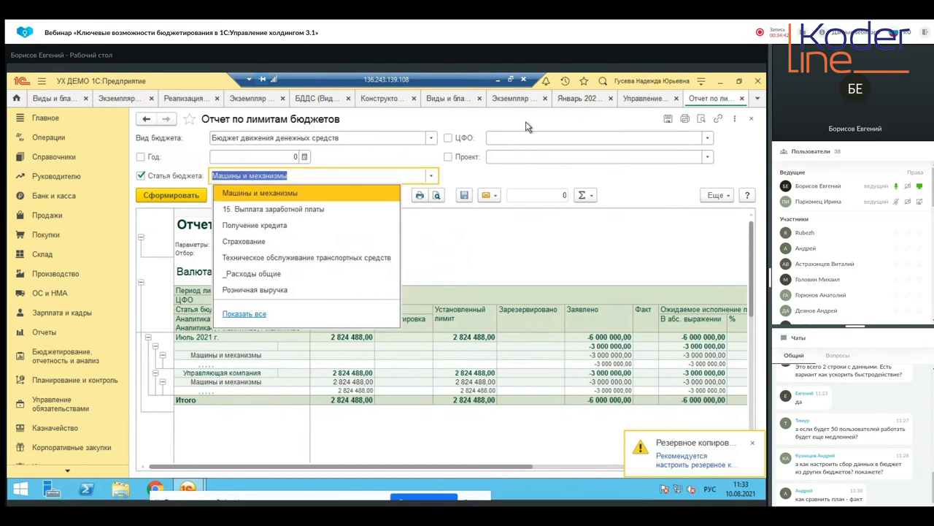
pyautogui.click(577, 100)
pyautogui.click(451, 99)
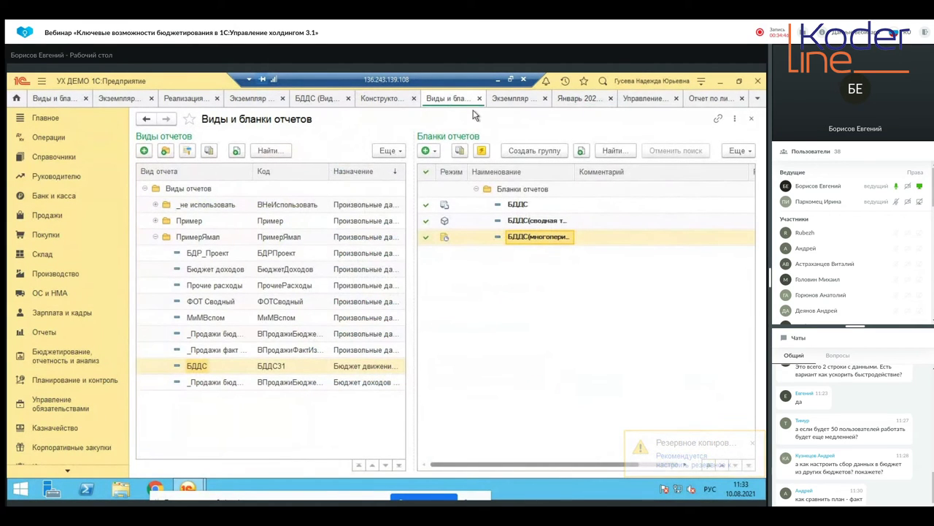
pyautogui.click(512, 95)
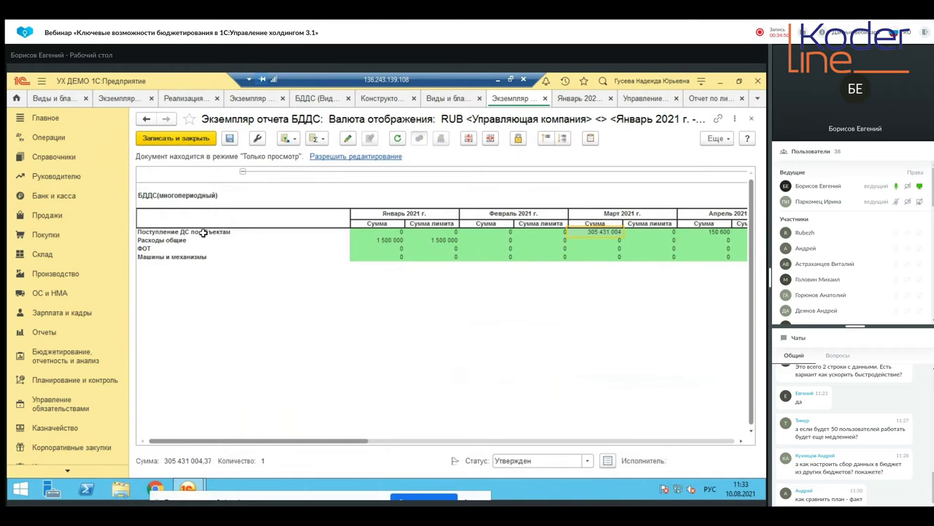
pyautogui.click(713, 98)
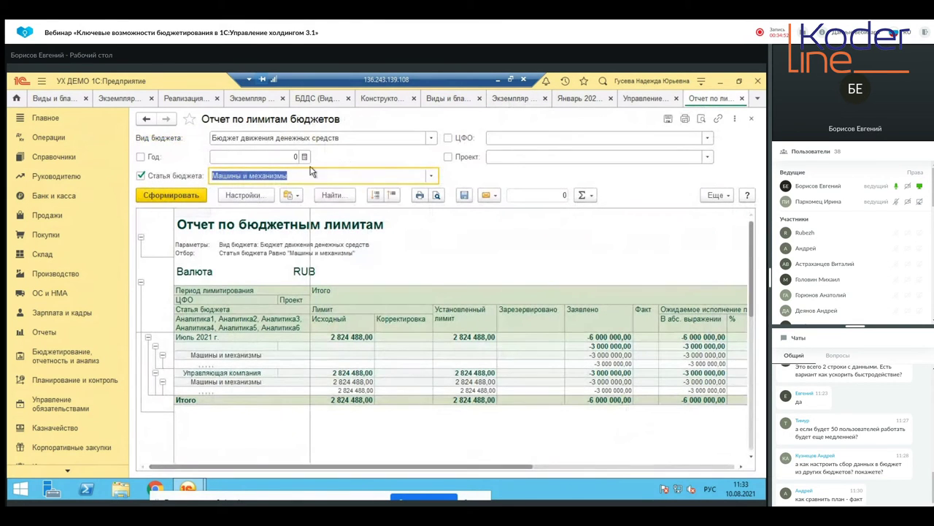
pyautogui.write('поступ')
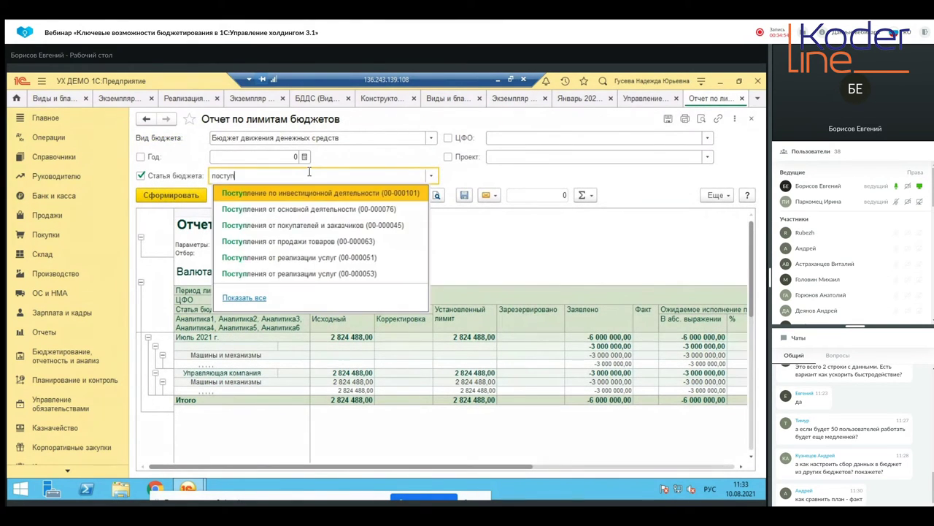
pyautogui.write('ление дс')
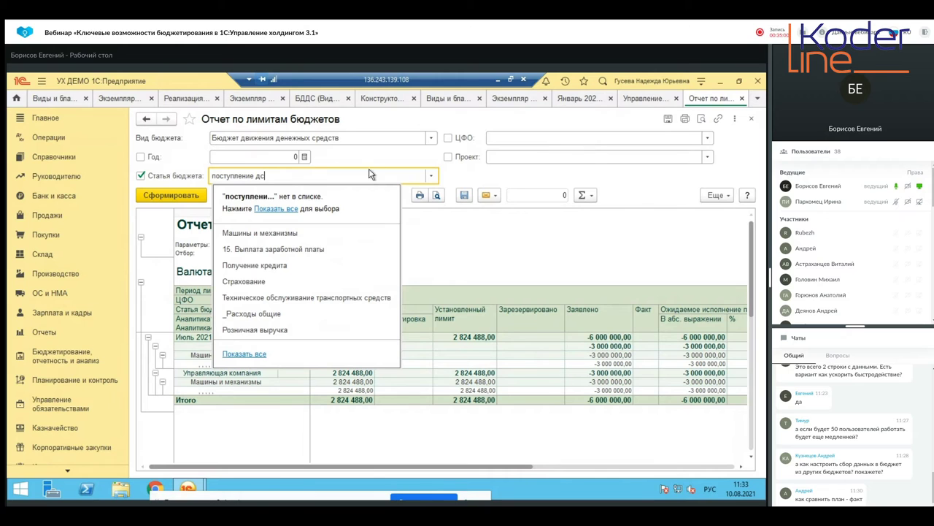
pyautogui.write('д')
# Clear and switch off the Статья бюджета filter and regenerate the limits report for all items.
pyautogui.hotkey('ctrl', 'a')
pyautogui.press('BackSpace')
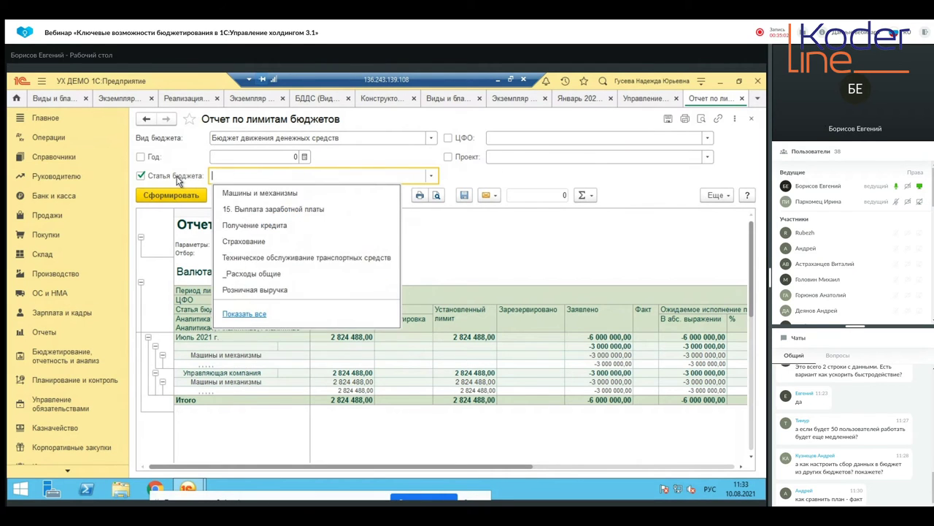
pyautogui.click(141, 176)
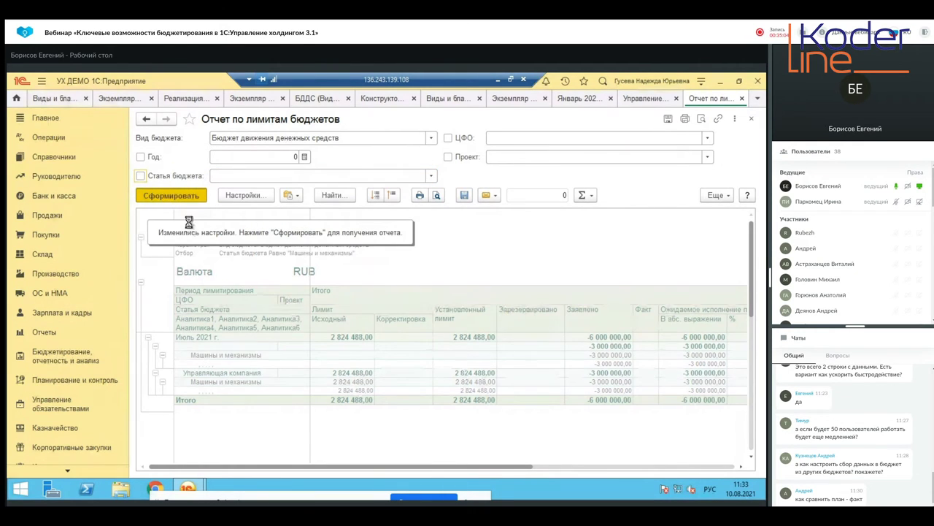
pyautogui.click(171, 195)
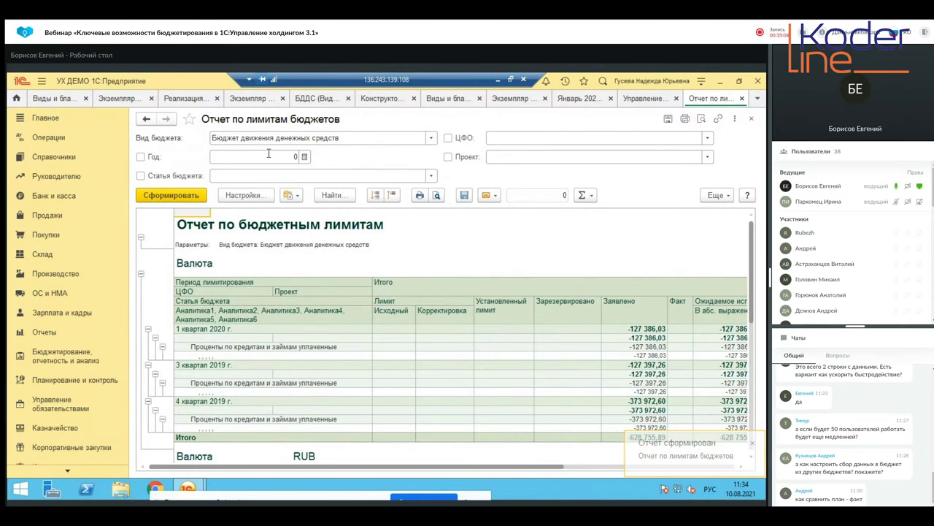
# Examine the limits and requested amounts of Управляющая компания for January and July 2021 in the report's RUB section.
pyautogui.scroll(-4, 388, 309)
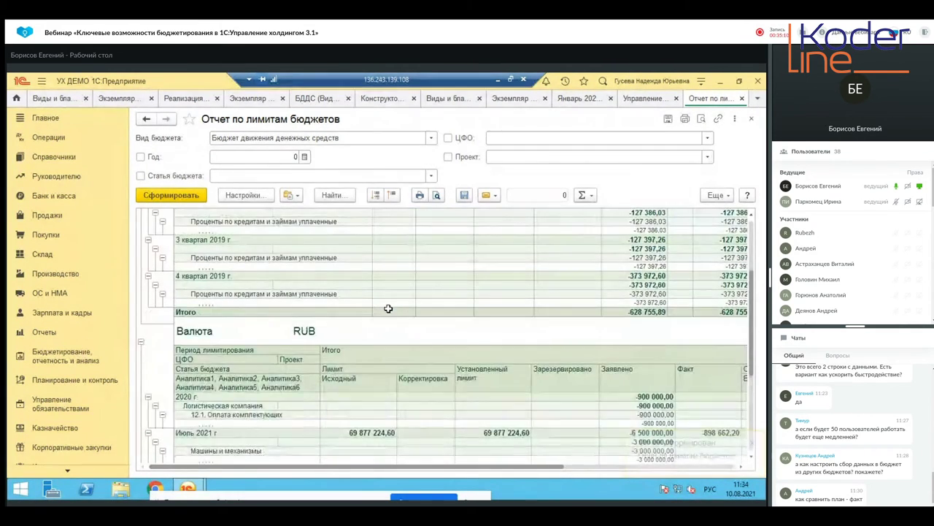
pyautogui.scroll(-6, 340, 446)
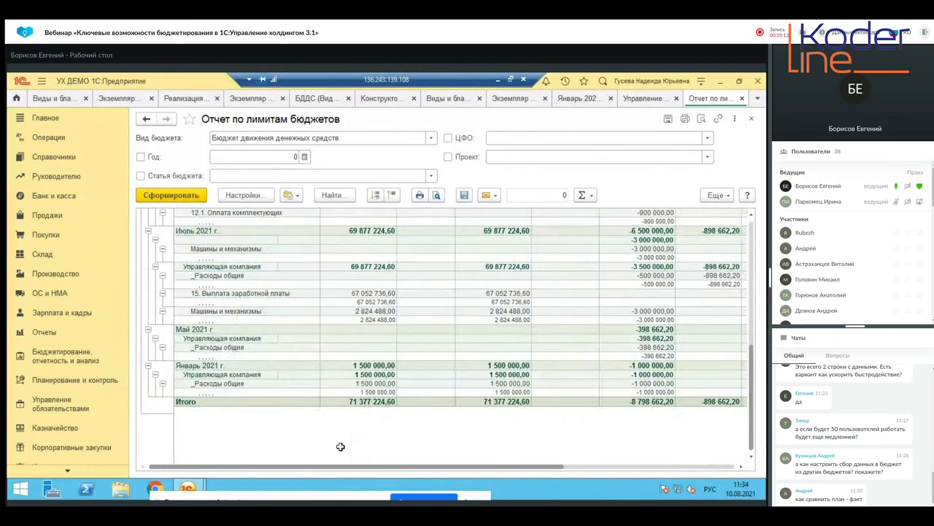
pyautogui.click(250, 384)
pyautogui.press('Right')
pyautogui.press('Right')
pyautogui.press('Right')
pyautogui.press('Right')
pyautogui.press('Right')
pyautogui.press('Right')
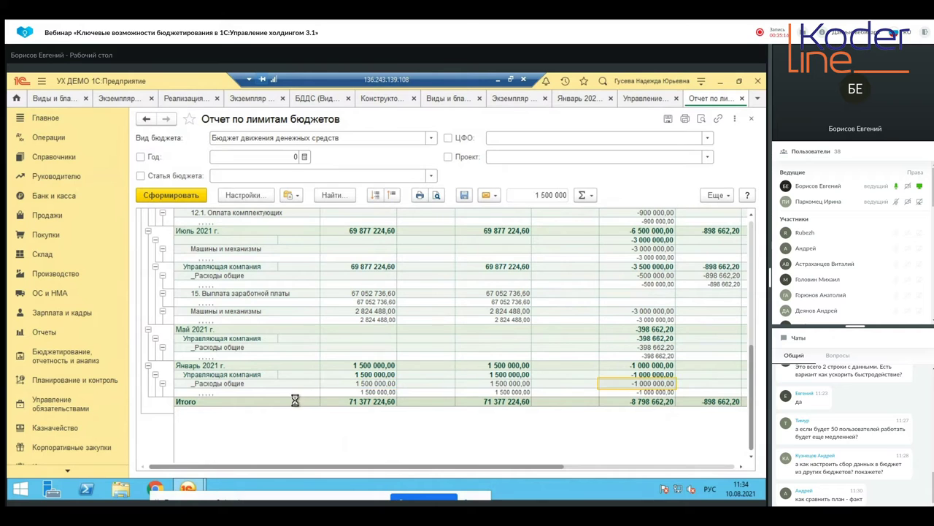
pyautogui.press('Up')
pyautogui.press('Up')
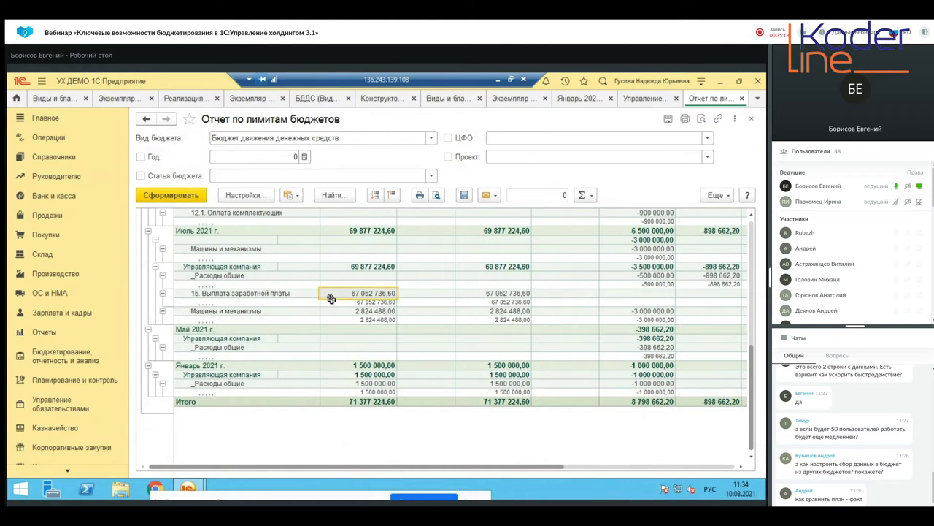
pyautogui.doubleClick(330, 299)
pyautogui.scroll(-1, 331, 299)
pyautogui.scroll(2, 332, 300)
pyautogui.scroll(-3, 332, 299)
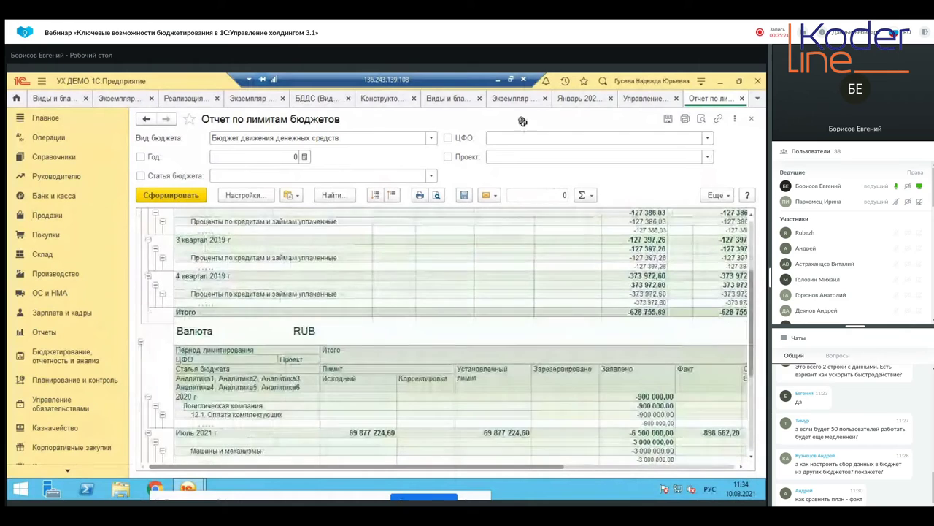
# Recheck the March 2021 limit status in Управление лимитами and look through the limits report's 2021 periods again.
pyautogui.click(644, 97)
pyautogui.click(588, 292)
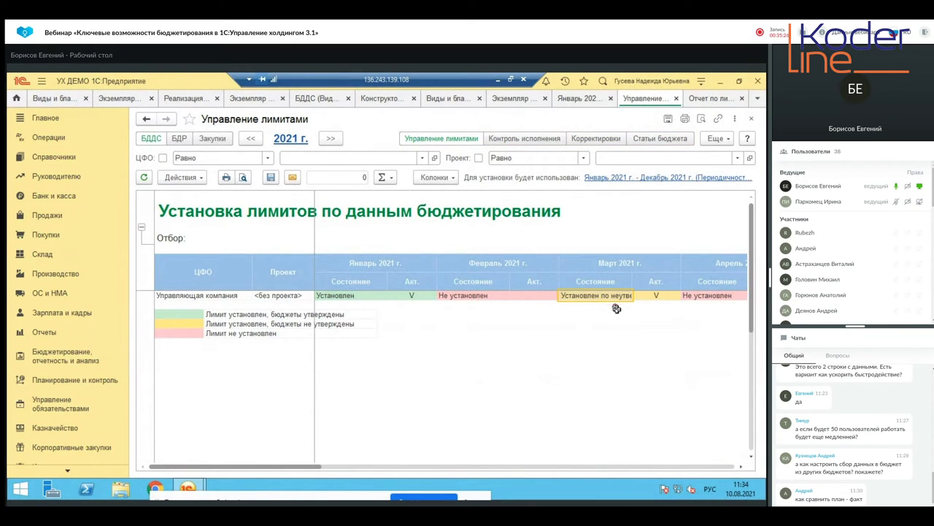
pyautogui.click(702, 99)
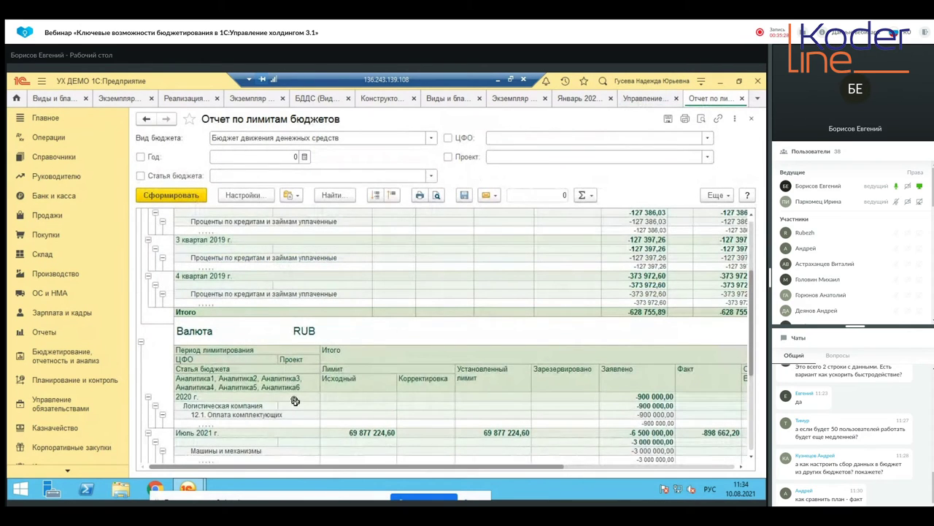
pyautogui.scroll(-5, 294, 402)
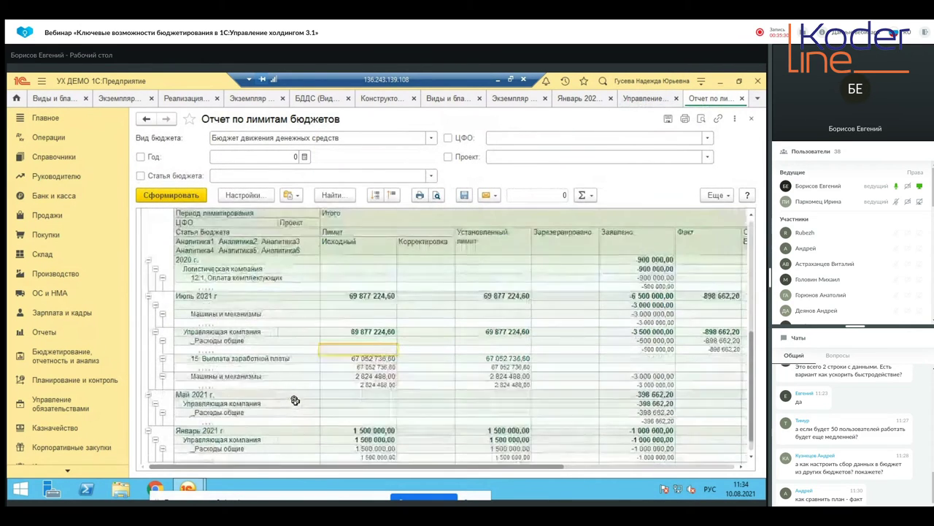
pyautogui.click(296, 383)
pyautogui.press('Right')
pyautogui.press('Right')
pyautogui.press('Right')
pyautogui.press('Right')
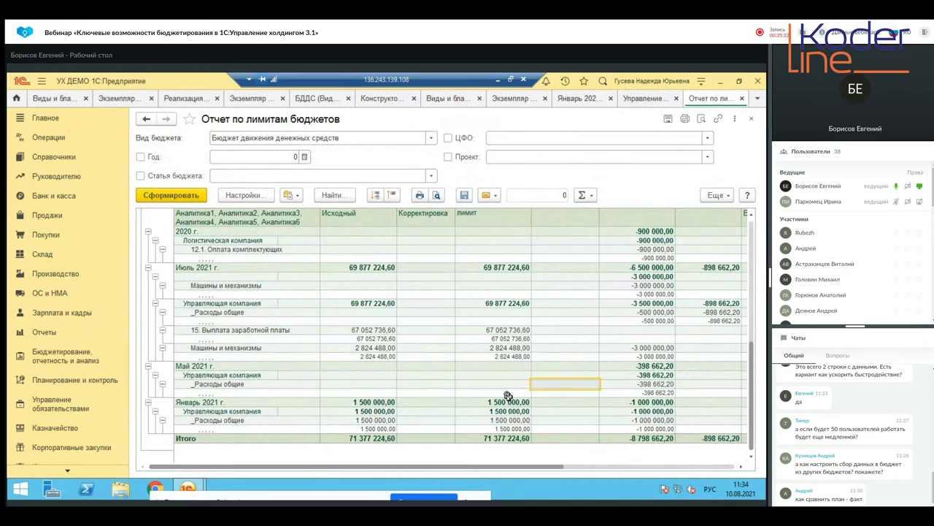
# Examine the limits report's periods and its remaining columns through Доступно and К обеспечению.
pyautogui.scroll(5, 508, 395)
pyautogui.scroll(-2, 525, 397)
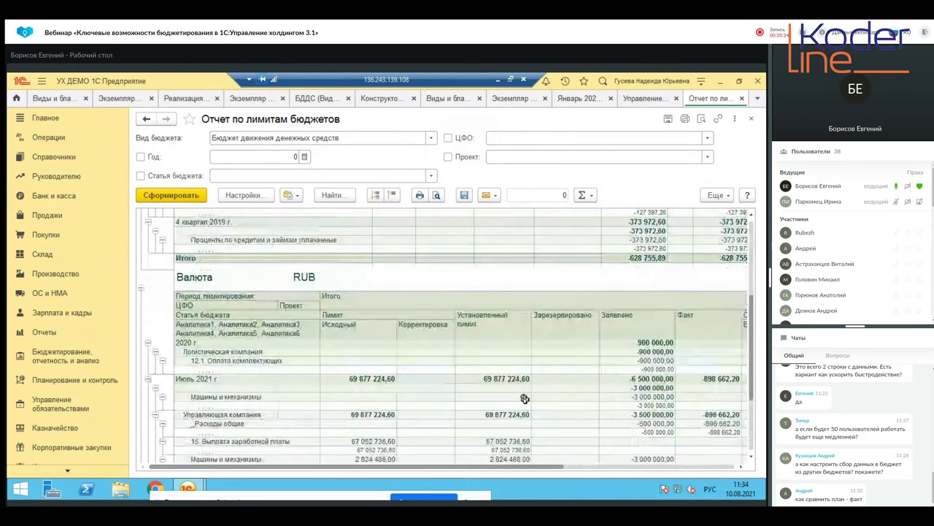
pyautogui.scroll(-2, 525, 398)
pyautogui.scroll(-2, 524, 398)
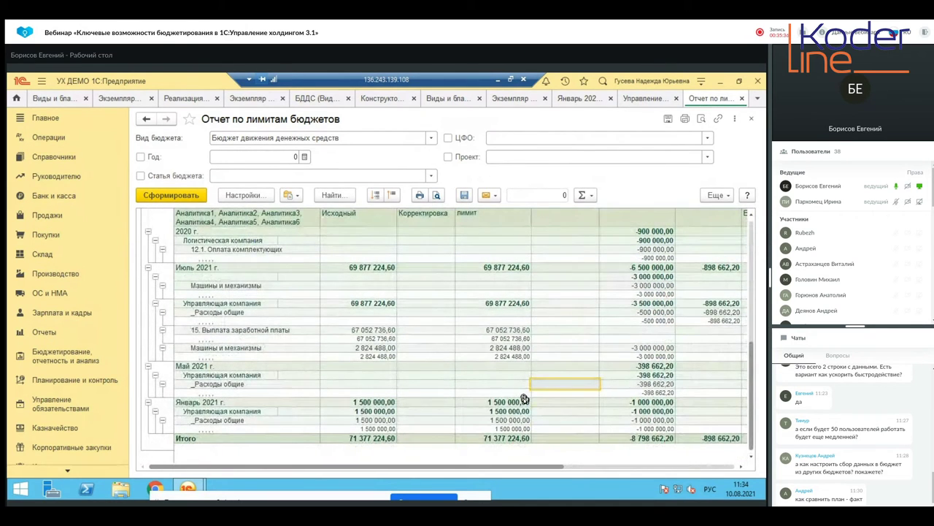
pyautogui.scroll(-2, 524, 397)
pyautogui.press('Right')
pyautogui.press('Right')
pyautogui.press('Right')
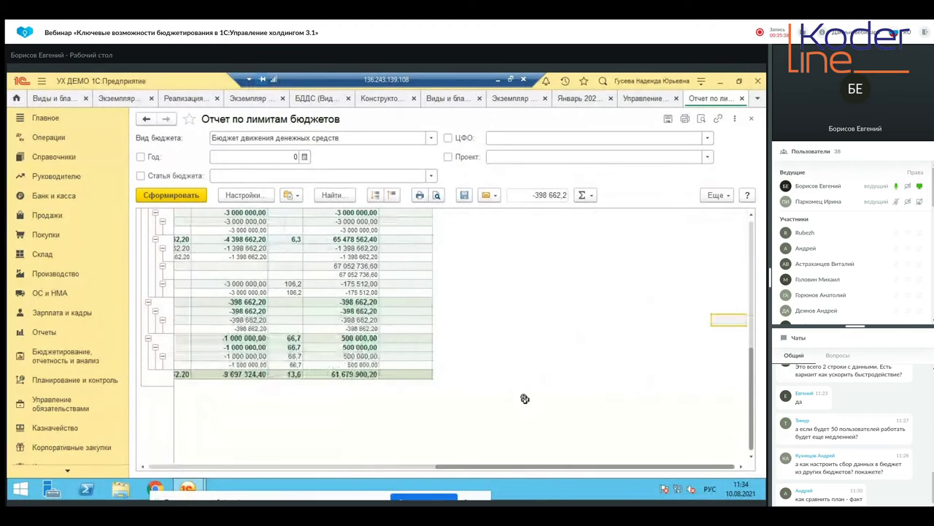
pyautogui.scroll(2, 524, 398)
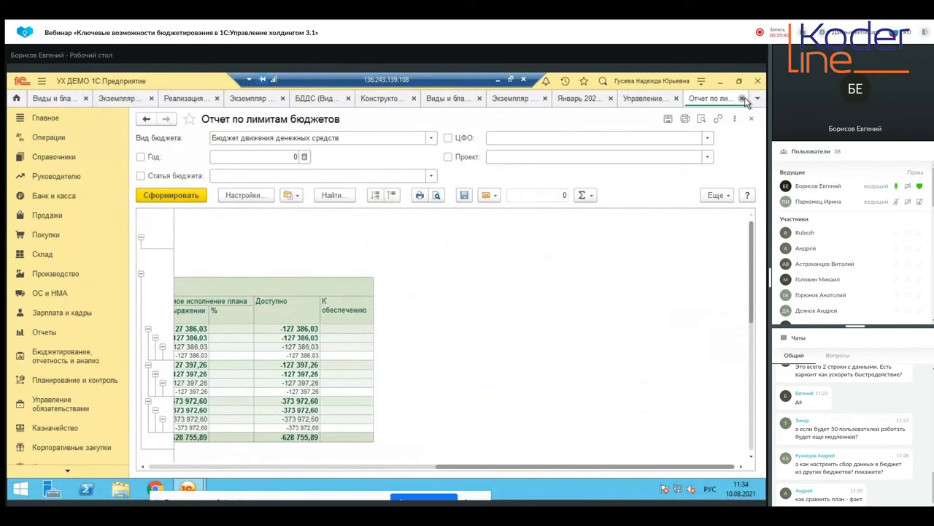
# Close the limits report, start setting the March 2021 limit for Управляющая компания, and check the new limit document's line.
pyautogui.click(742, 97)
pyautogui.rightClick(620, 298)
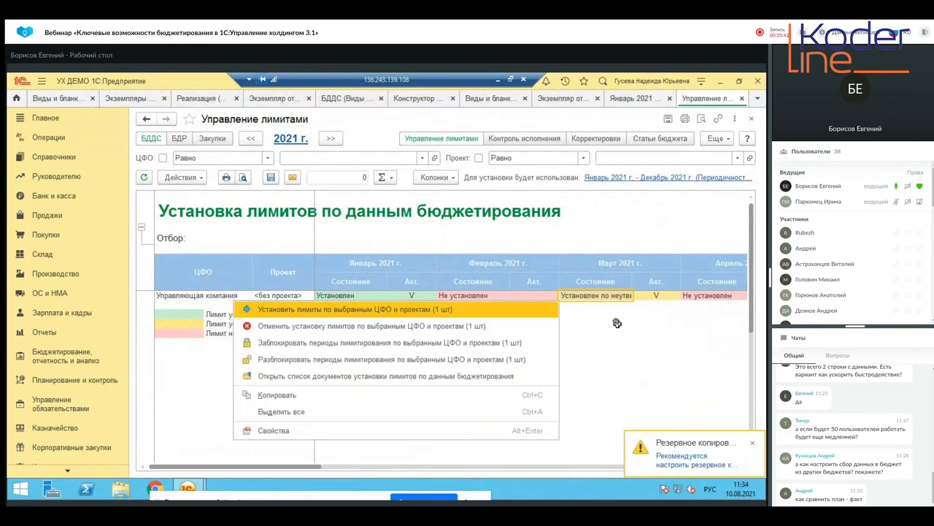
pyautogui.click(549, 312)
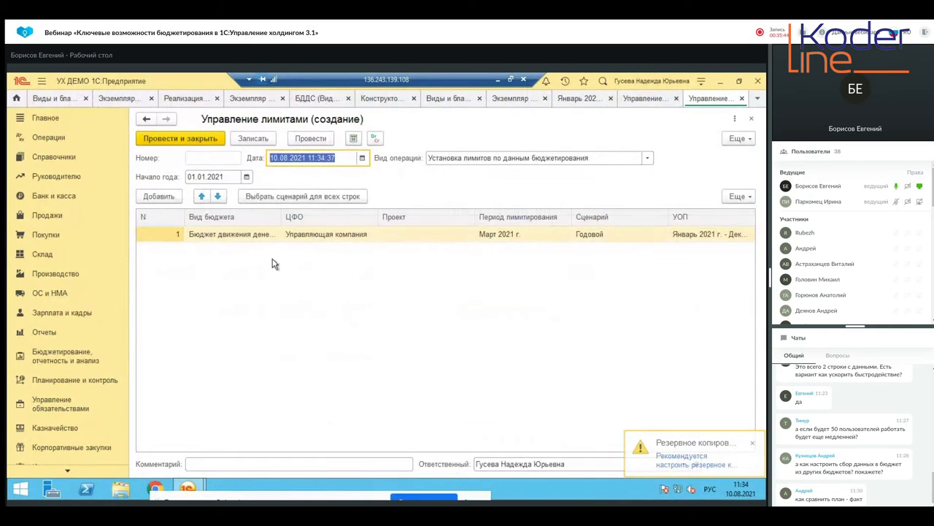
pyautogui.click(252, 237)
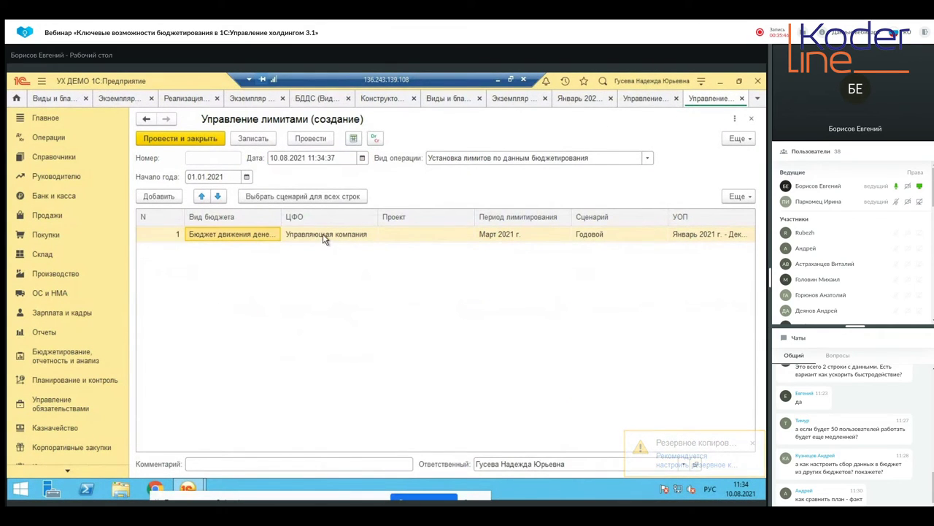
pyautogui.click(323, 233)
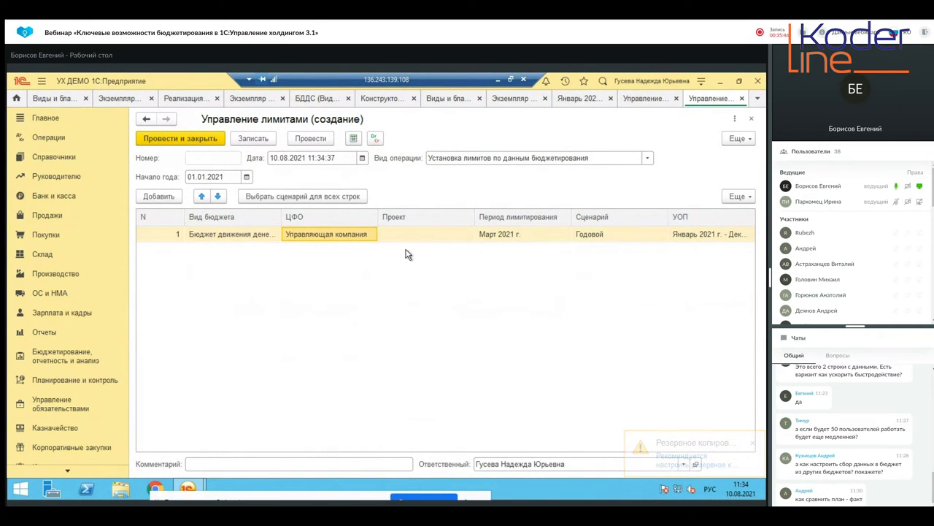
pyautogui.click(526, 238)
pyautogui.click(626, 241)
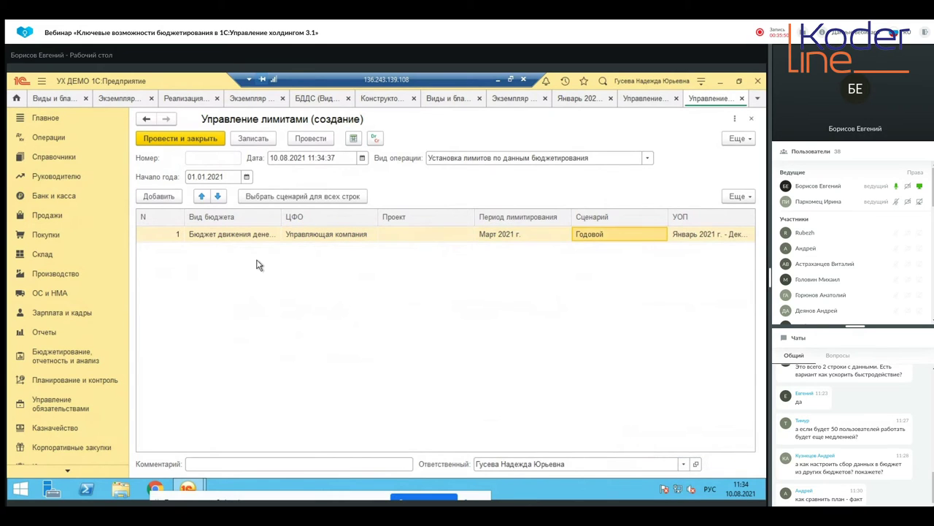
# Set the limit document's date to 01.03.2021, then post and close it.
pyautogui.click(336, 157)
pyautogui.write('01.03.21')
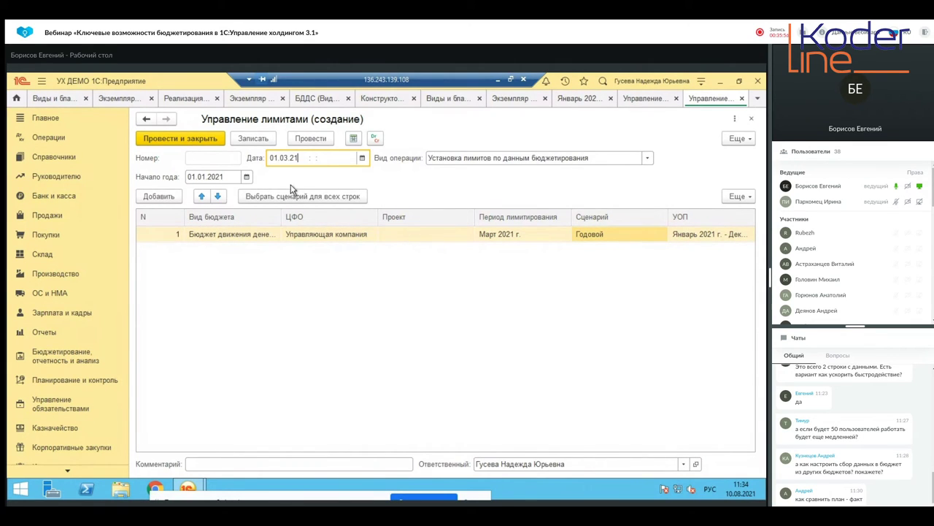
pyautogui.click(272, 218)
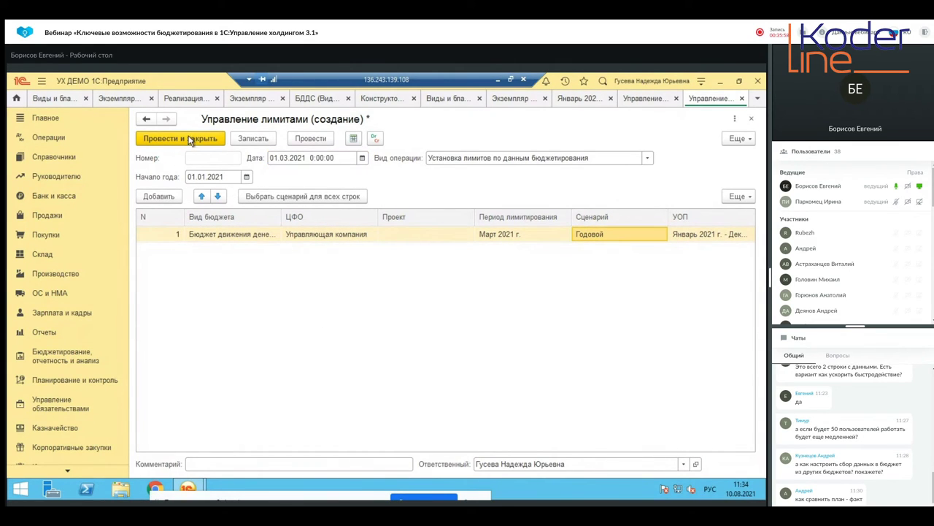
pyautogui.click(191, 138)
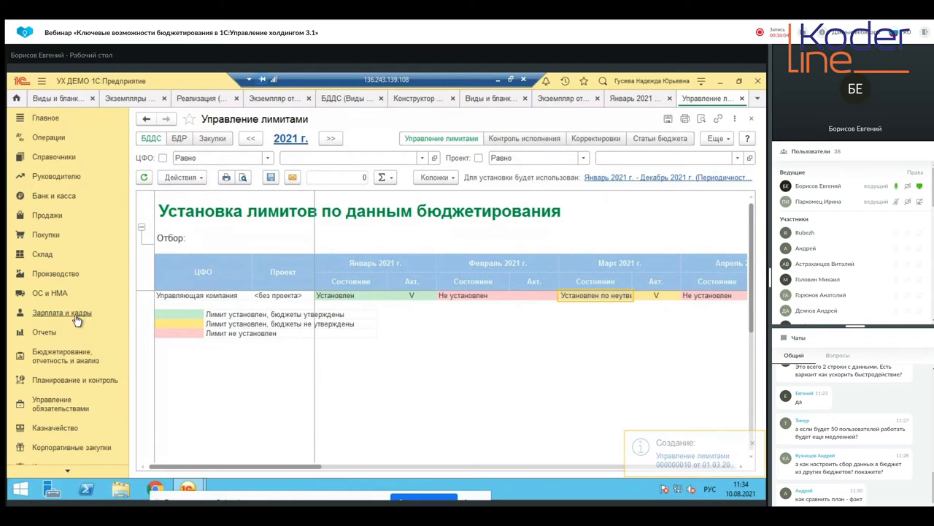
# Create a new Заявка на оплату and date it 03.03.2021.
pyautogui.click(52, 438)
pyautogui.click(193, 209)
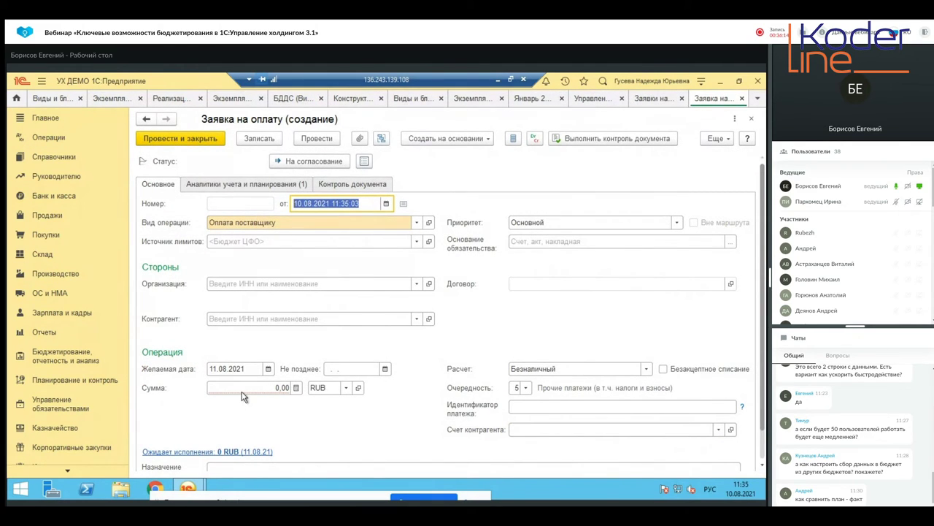
pyautogui.write('030321')
pyautogui.press('Tab')
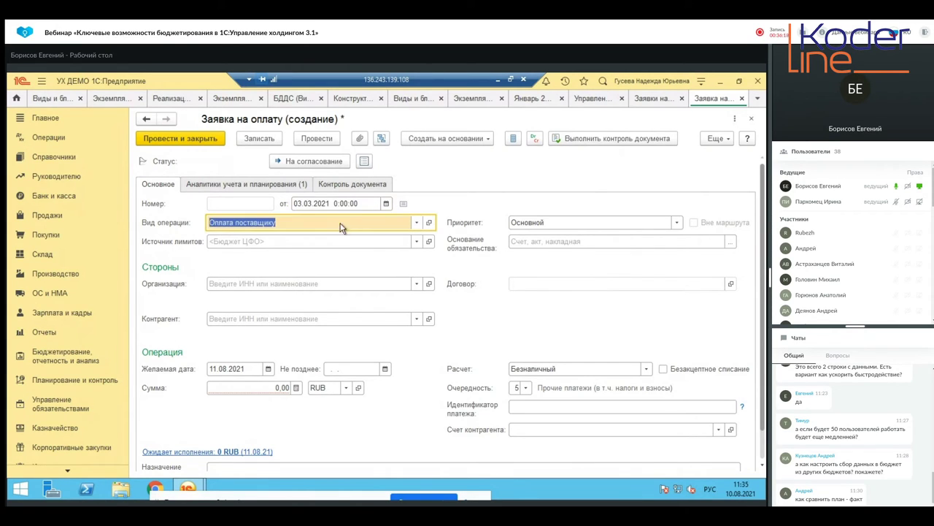
# Set the payment request's desired date to 03.03.2021 and its amount to 25 000 000 RUB, and show its accounting analytics.
pyautogui.click(234, 369)
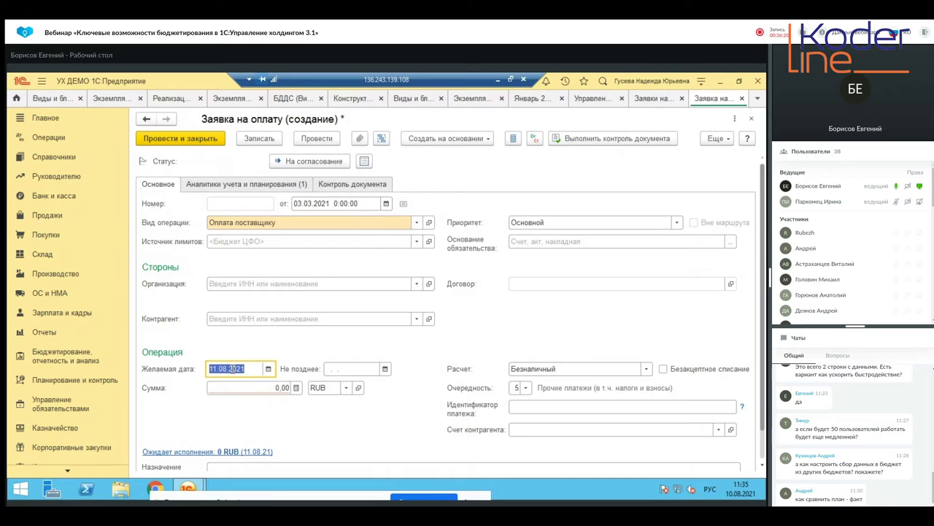
pyautogui.write('03')
pyautogui.click(254, 388)
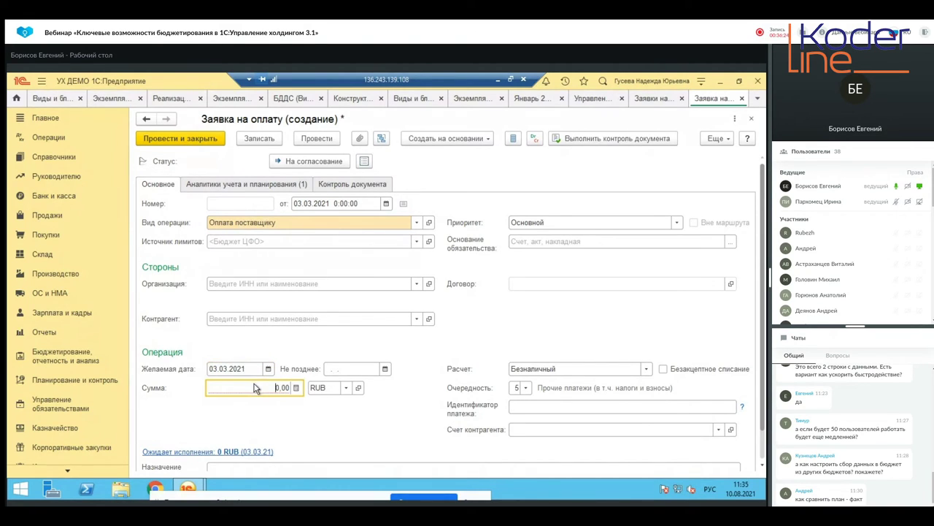
pyautogui.write('25 000 000,00')
pyautogui.click(325, 302)
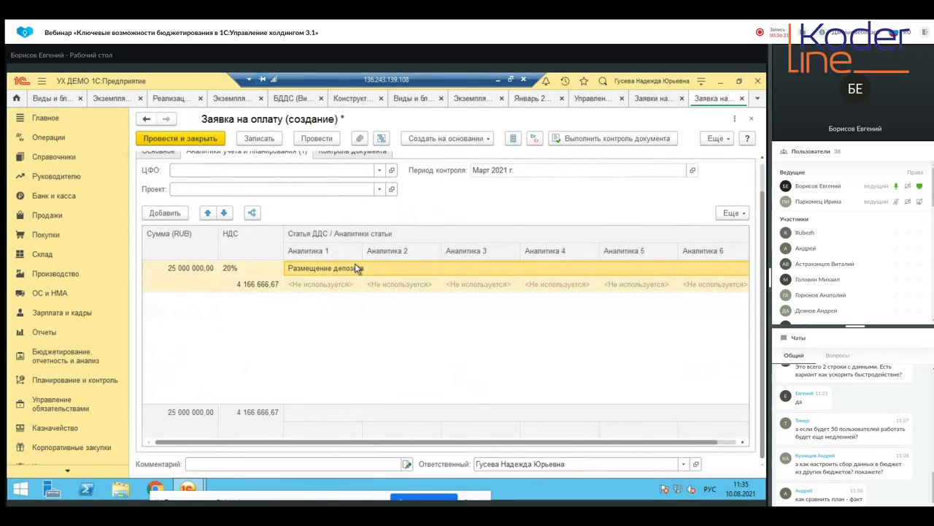
# Open a new March 2021 limit document from Управление лимитами, widen the Вид бюджета column to read it, and close the document unsaved.
pyautogui.click(646, 99)
pyautogui.click(592, 99)
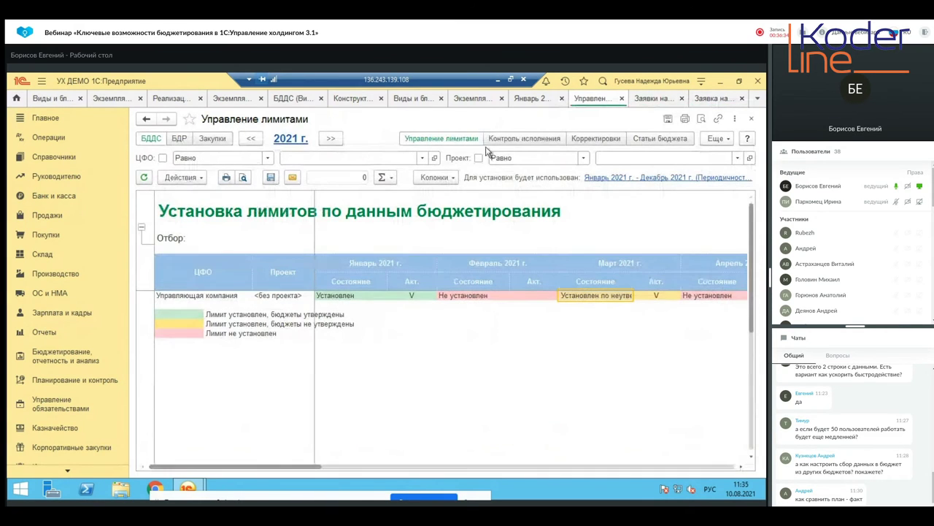
pyautogui.rightClick(607, 298)
pyautogui.click(456, 309)
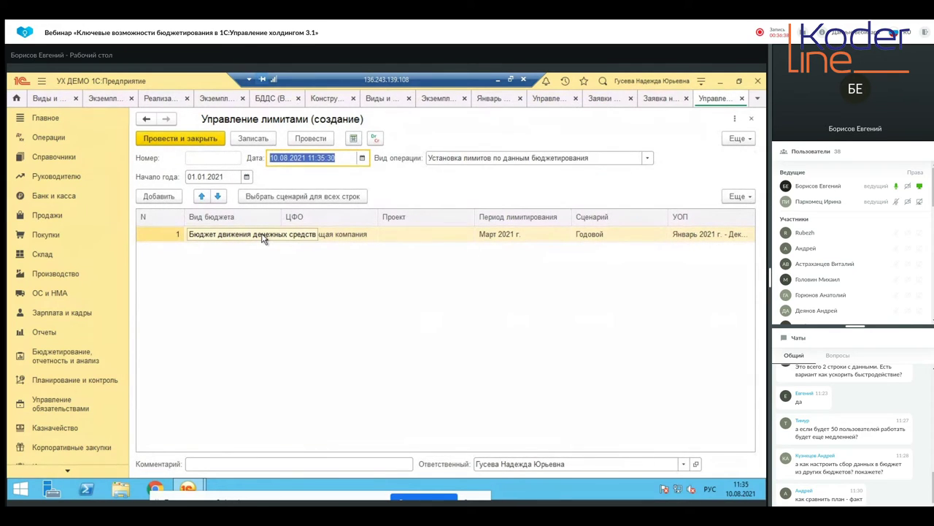
pyautogui.click(268, 236)
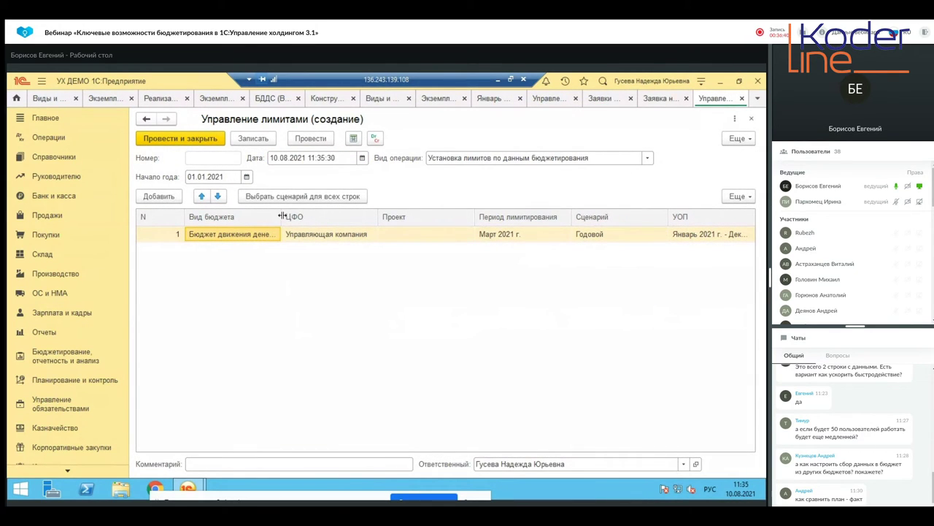
pyautogui.moveTo(281, 216); pyautogui.dragTo(371, 216)
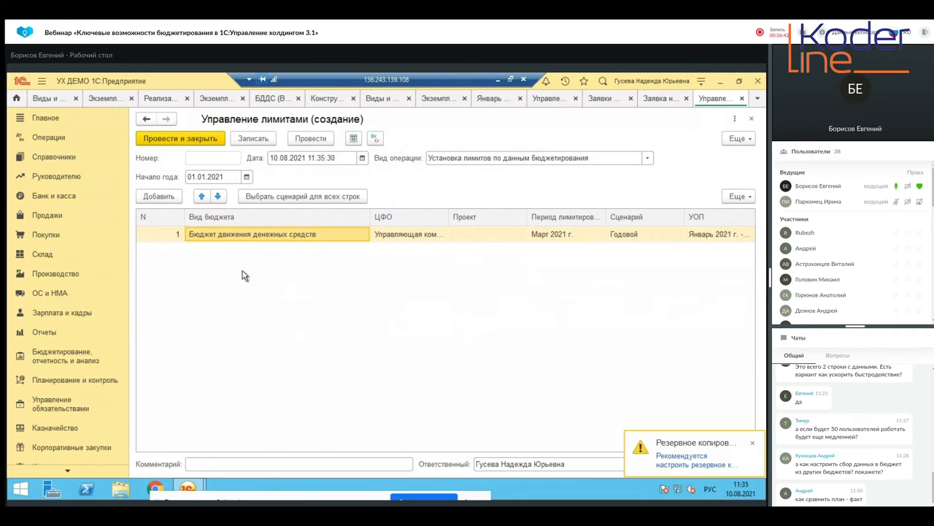
pyautogui.click(750, 120)
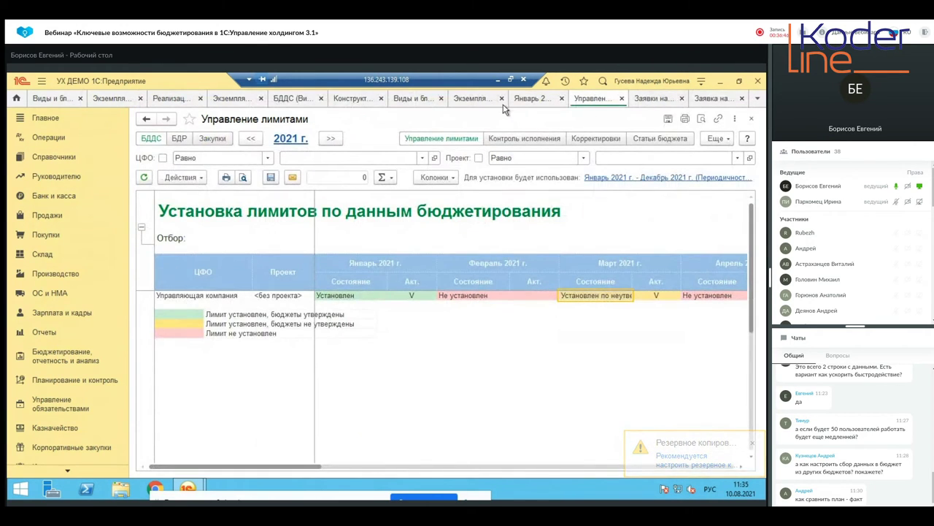
# Copy the cash flow item name _Поступление ДС по объектам from the first row's properties in the БДДС report constructor.
pyautogui.click(539, 100)
pyautogui.click(474, 102)
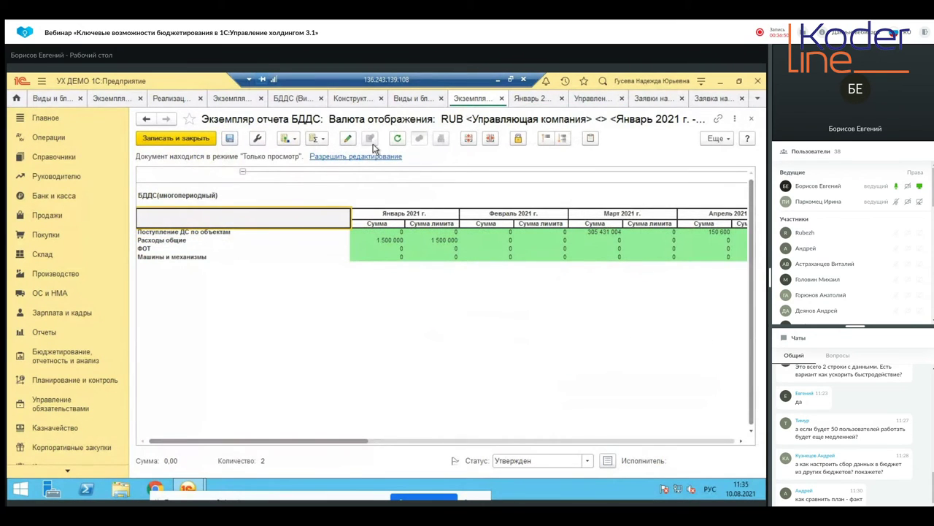
pyautogui.click(412, 99)
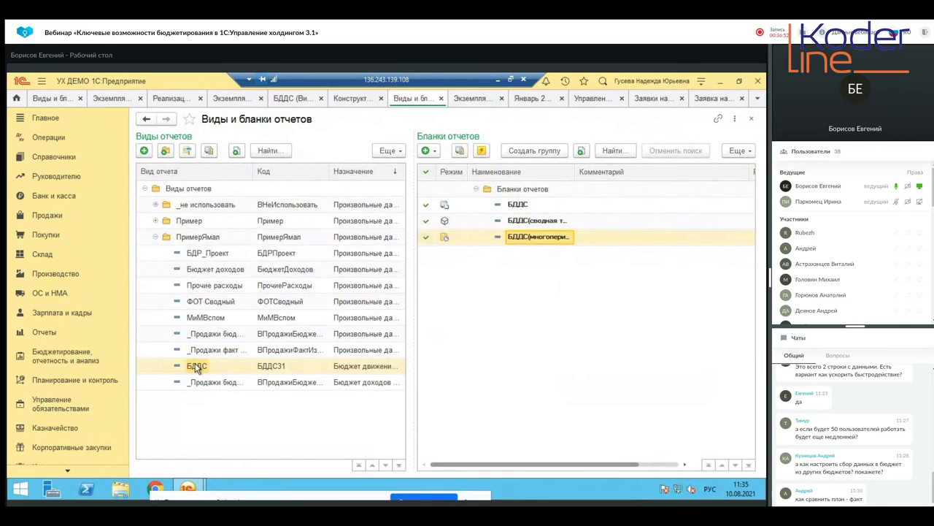
pyautogui.doubleClick(196, 366)
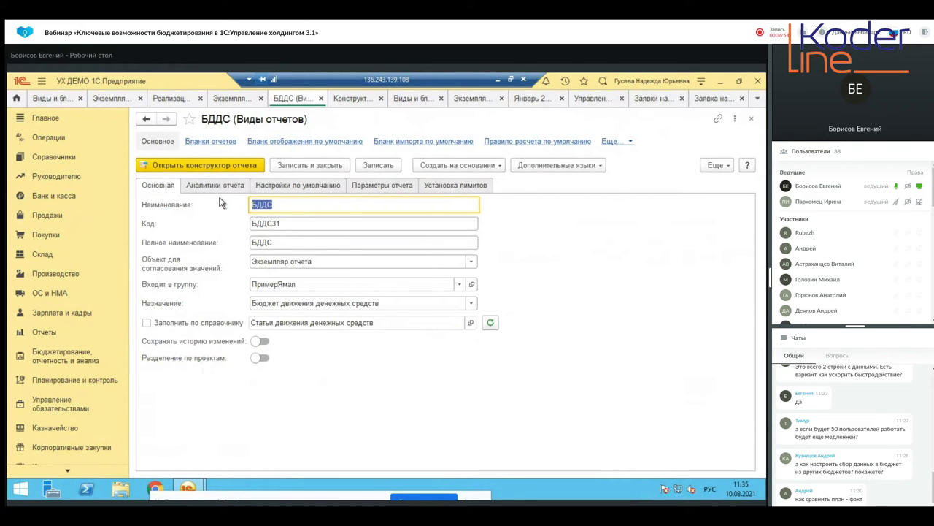
pyautogui.click(225, 166)
pyautogui.doubleClick(226, 223)
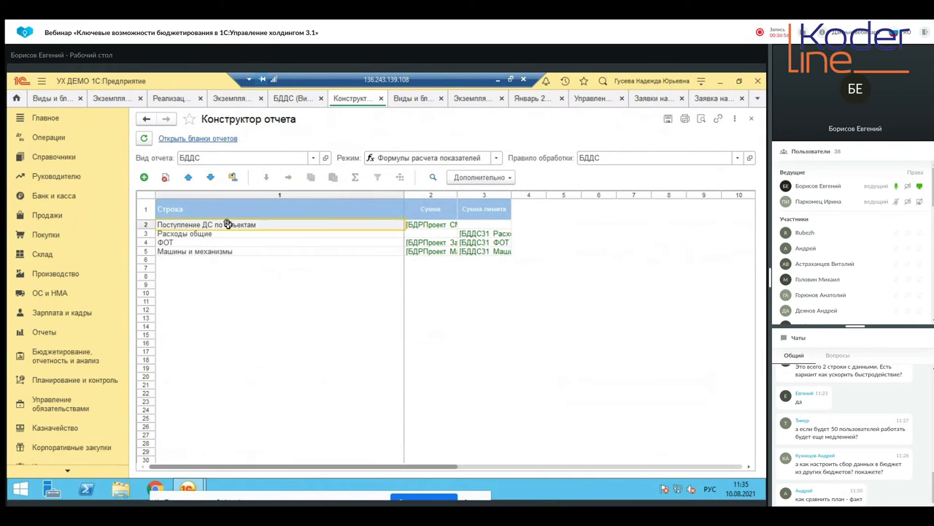
pyautogui.click(235, 251)
pyautogui.hotkey('ctrl', 'c')
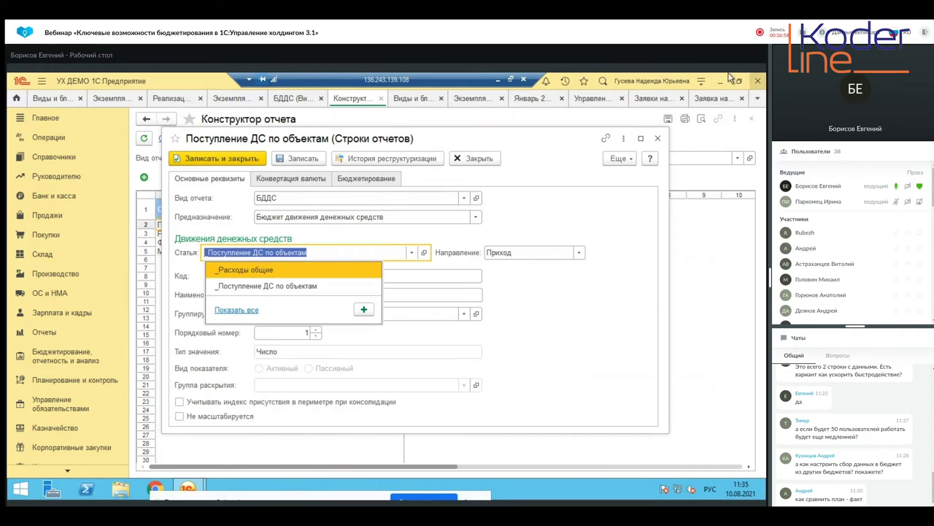
pyautogui.click(658, 138)
# Replace the payment request line's Статья ДДС with _Поступление ДС по объектам.
pyautogui.click(712, 99)
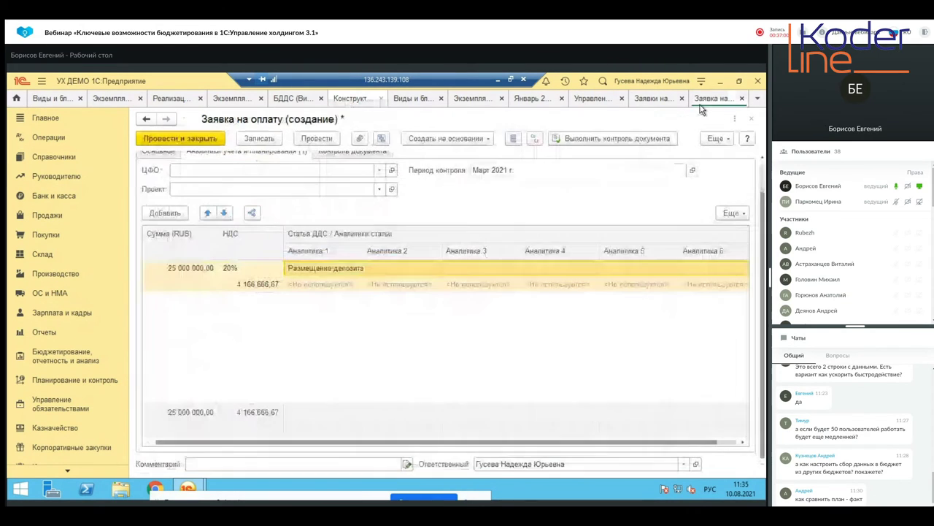
pyautogui.doubleClick(312, 270)
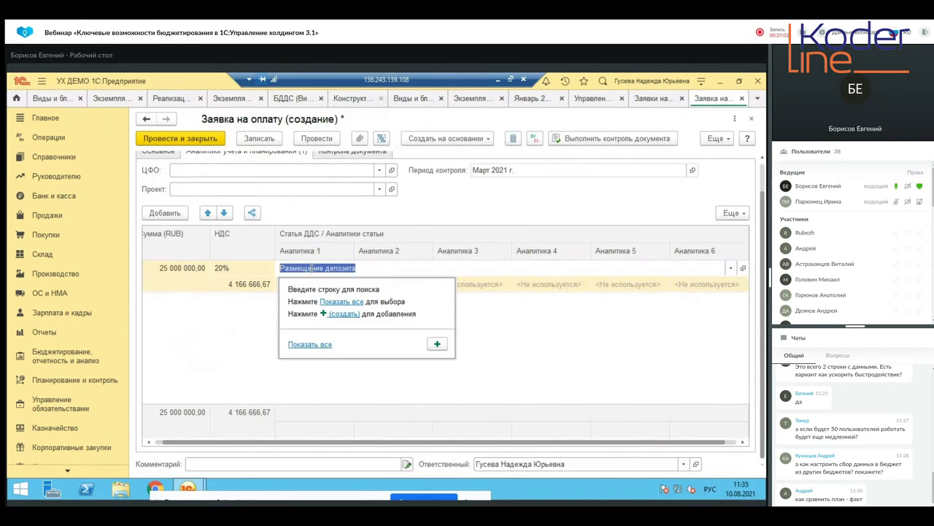
pyautogui.hotkey('ctrl', 'v')
pyautogui.click(343, 287)
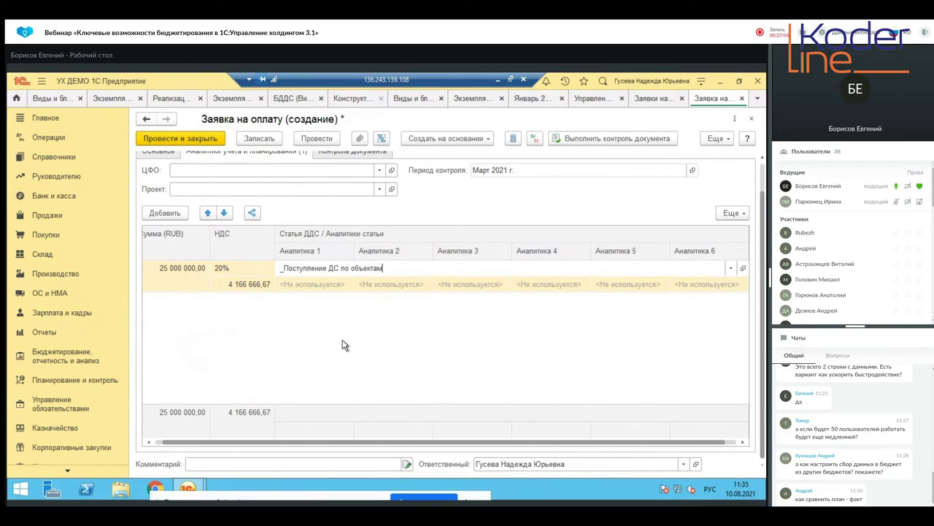
pyautogui.moveTo(261, 443); pyautogui.dragTo(253, 443)
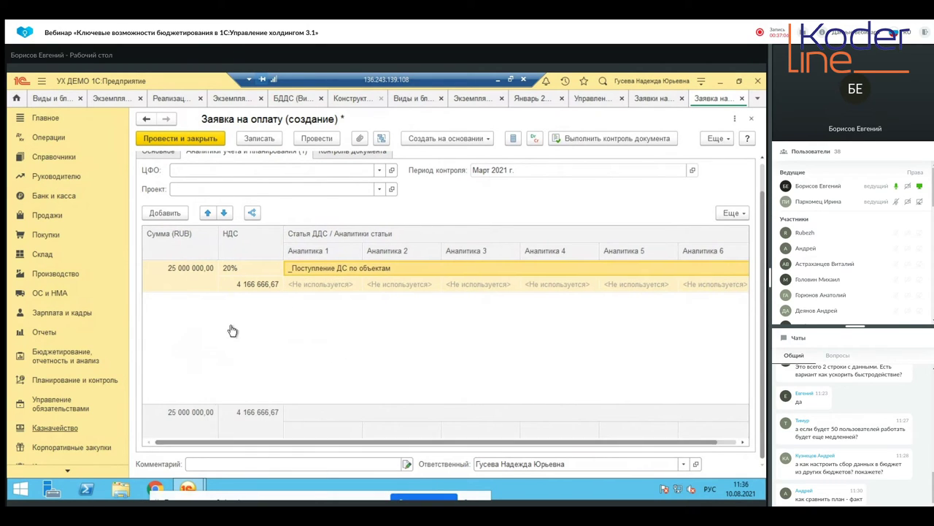
# Save the payment request and try to send it for approval.
pyautogui.scroll(2, 237, 246)
pyautogui.click(159, 186)
pyautogui.click(276, 144)
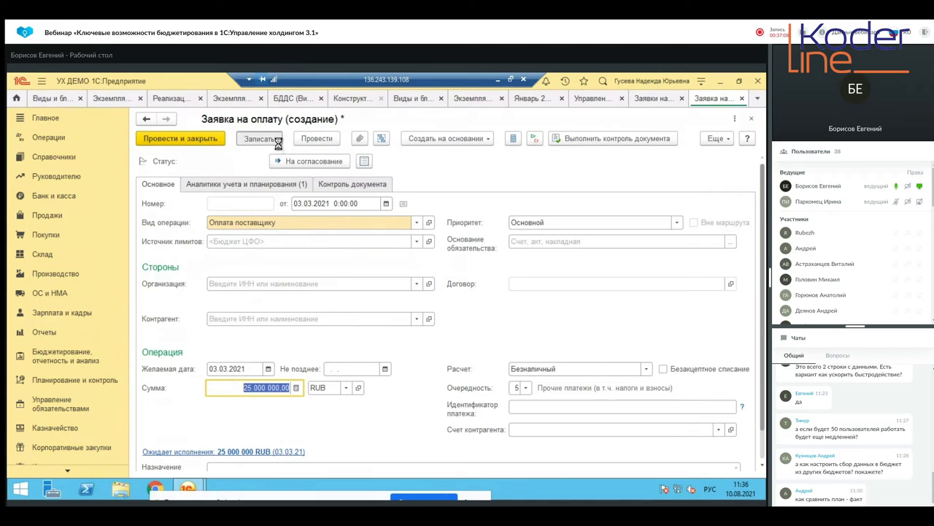
pyautogui.click(300, 162)
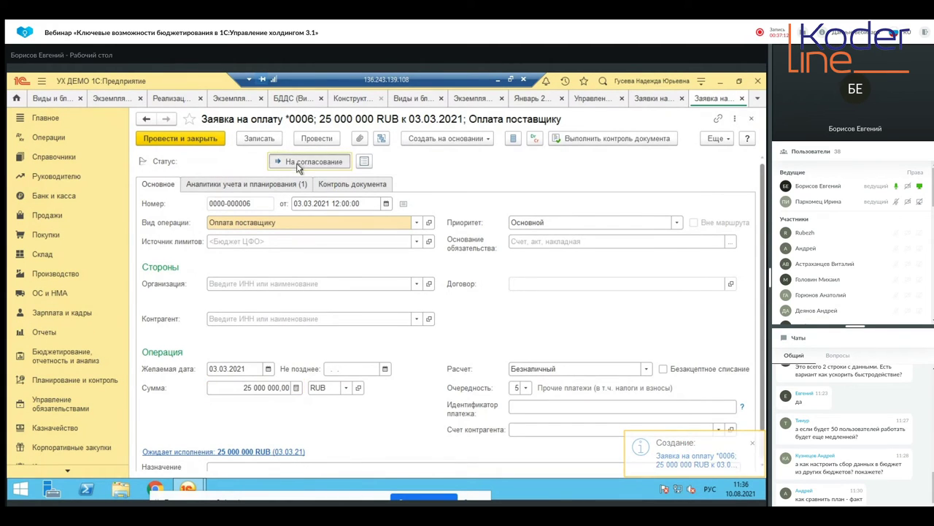
pyautogui.click(452, 304)
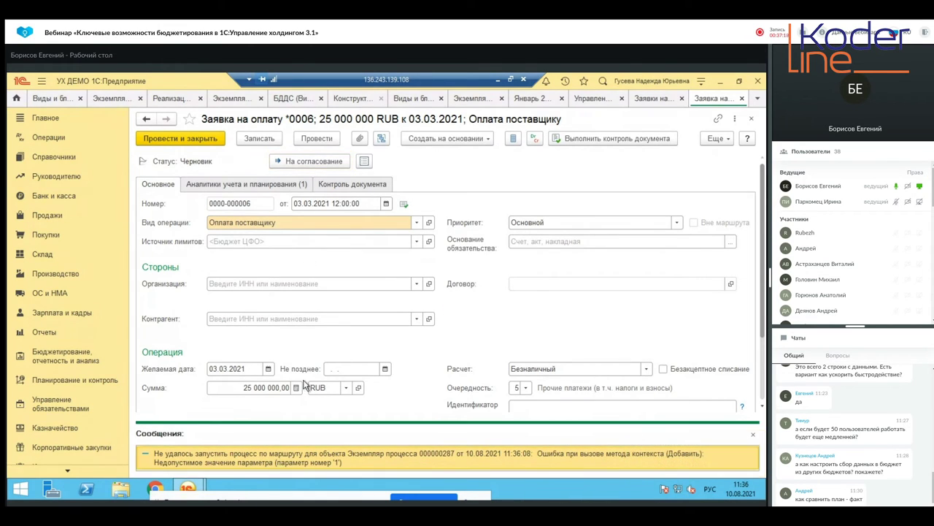
# Check the payment request's budget control results, main details and cash flow item line, and its entry in the Заявки на оплату list.
pyautogui.click(289, 188)
pyautogui.click(376, 186)
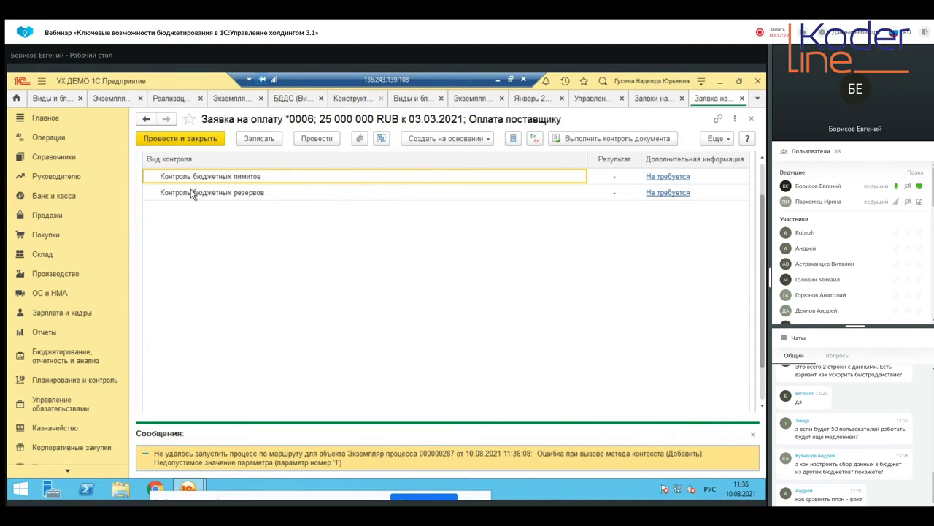
pyautogui.click(162, 185)
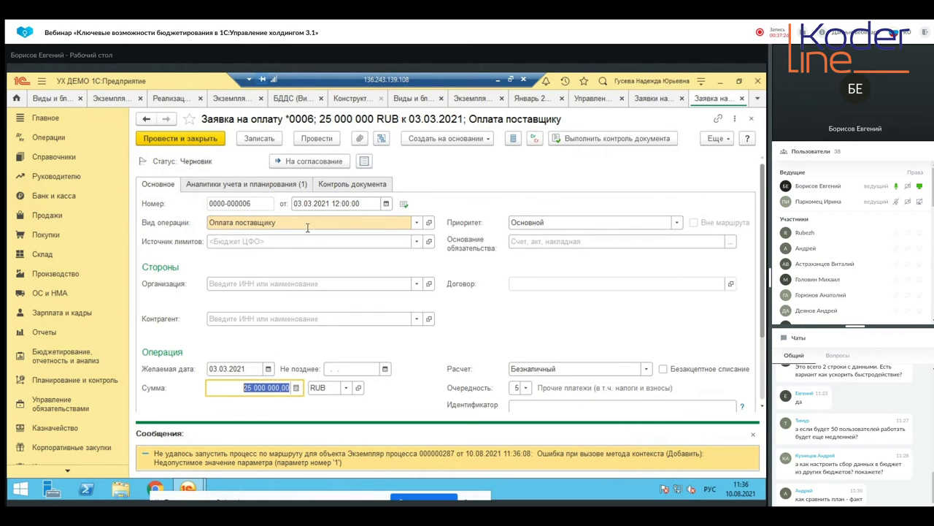
pyautogui.click(265, 186)
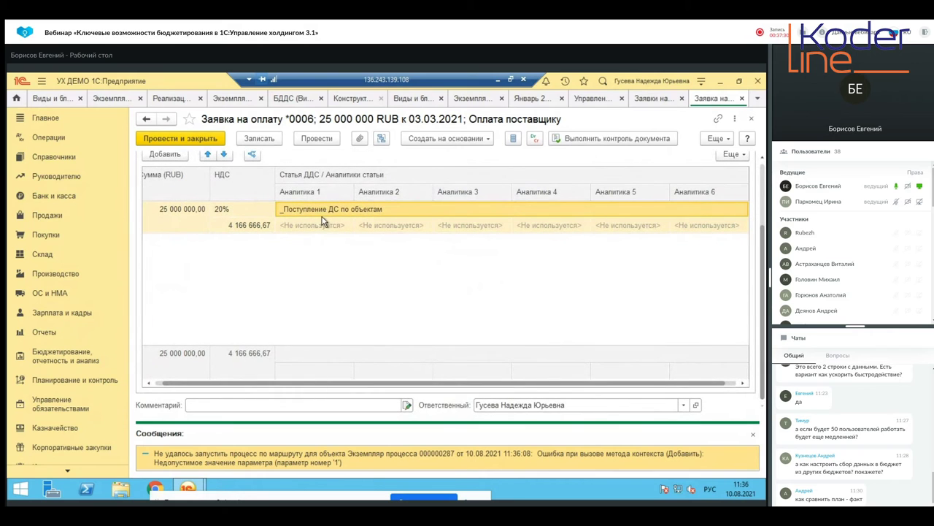
pyautogui.click(668, 102)
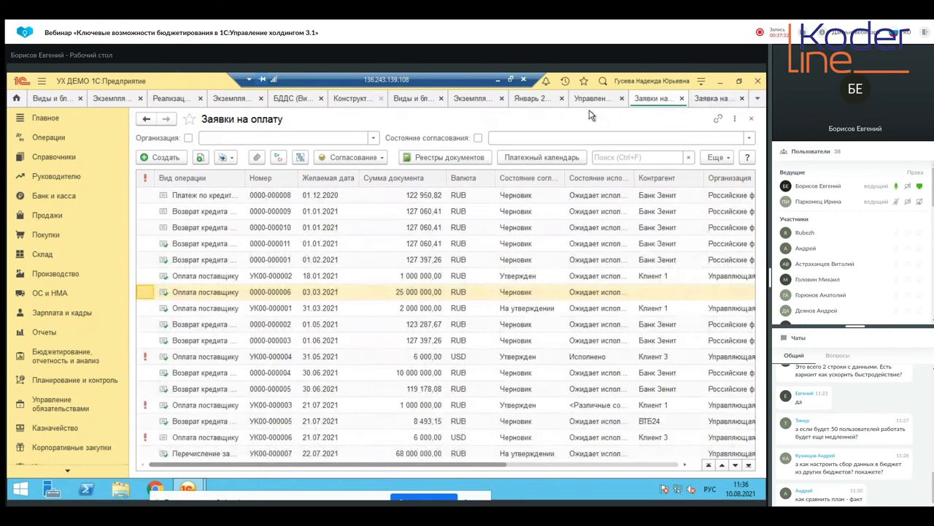
pyautogui.click(707, 98)
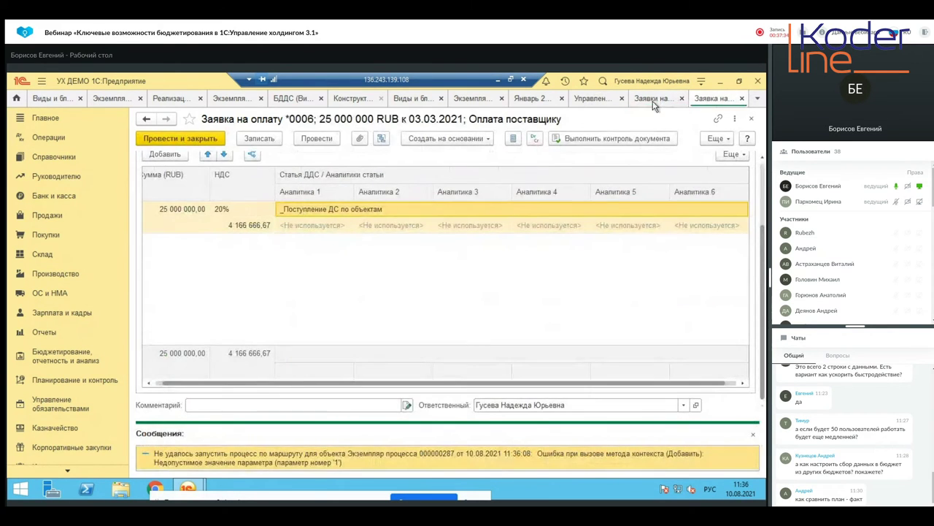
# Check the March 2021 limit status of Управляющая компания in Управление лимитами and return to the payment request.
pyautogui.click(562, 98)
pyautogui.click(580, 98)
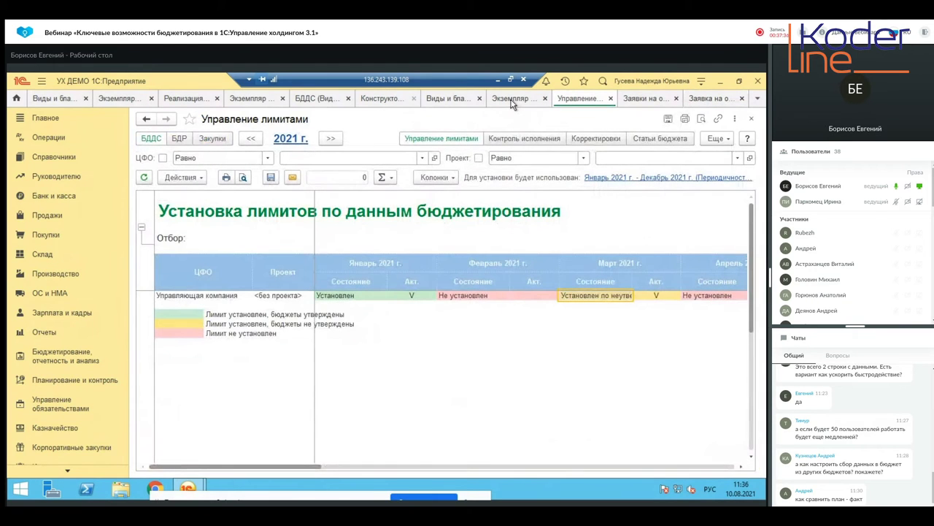
pyautogui.click(708, 102)
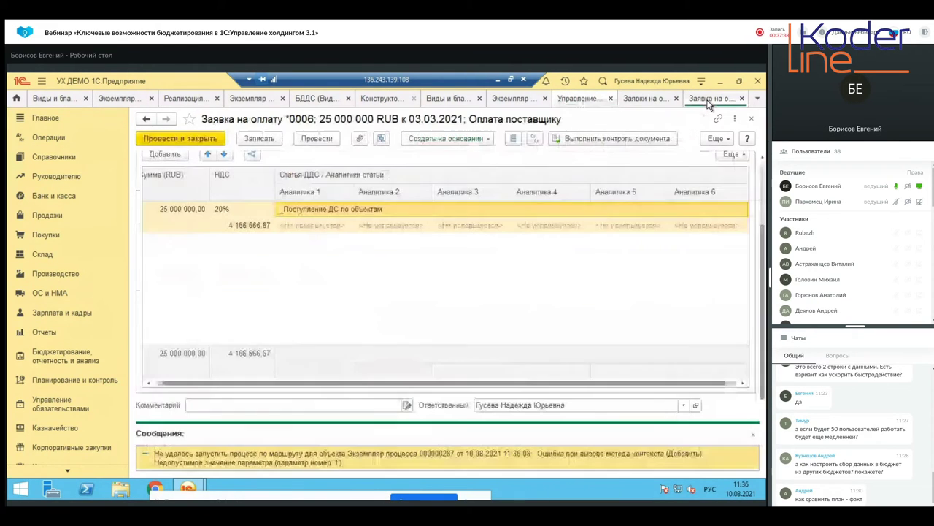
# Set both the payment request's document date and its Желаемая дата to 01.01.2021.
pyautogui.scroll(3, 212, 328)
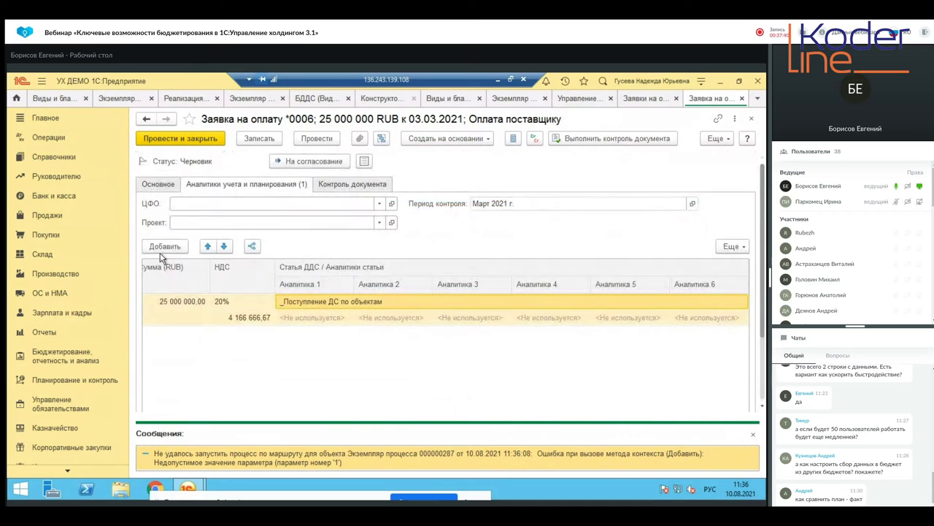
pyautogui.click(160, 187)
pyautogui.click(352, 206)
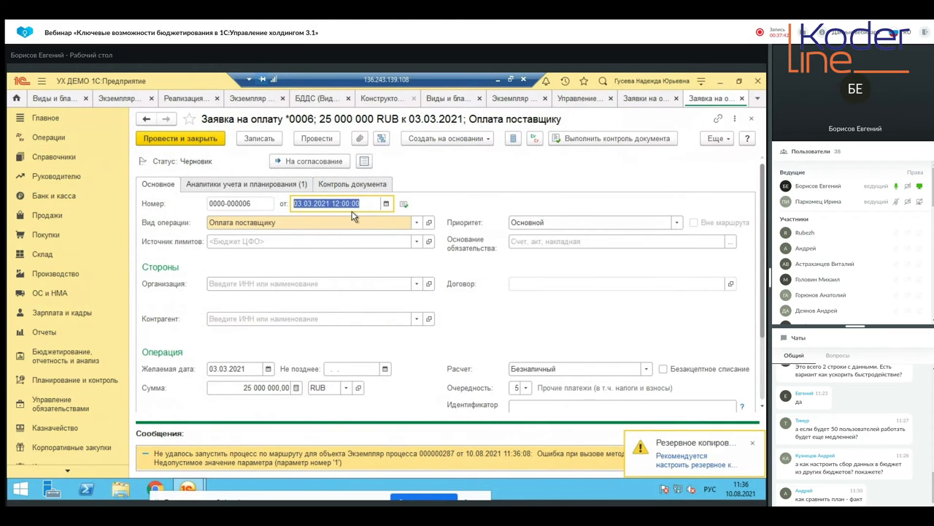
pyautogui.write('01.')
pyautogui.write('01.2021')
pyautogui.press('Tab')
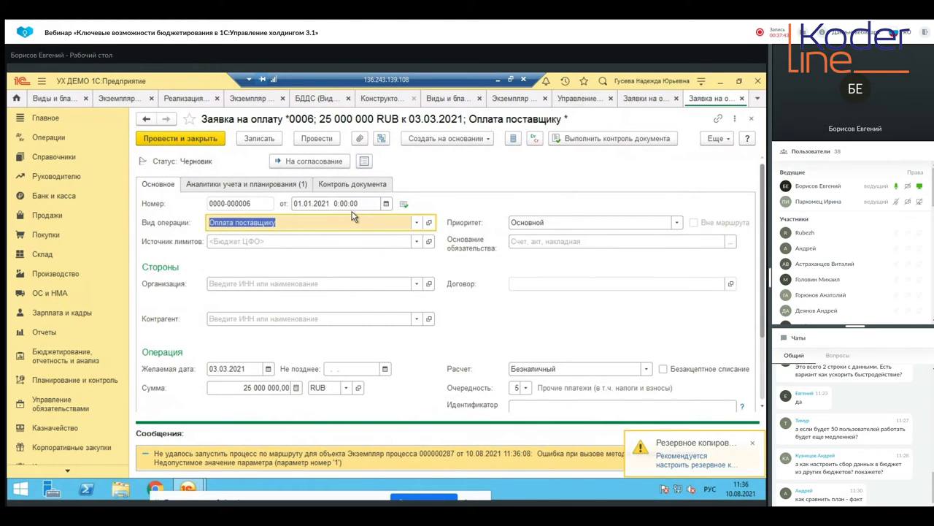
pyautogui.click(223, 375)
pyautogui.write('010')
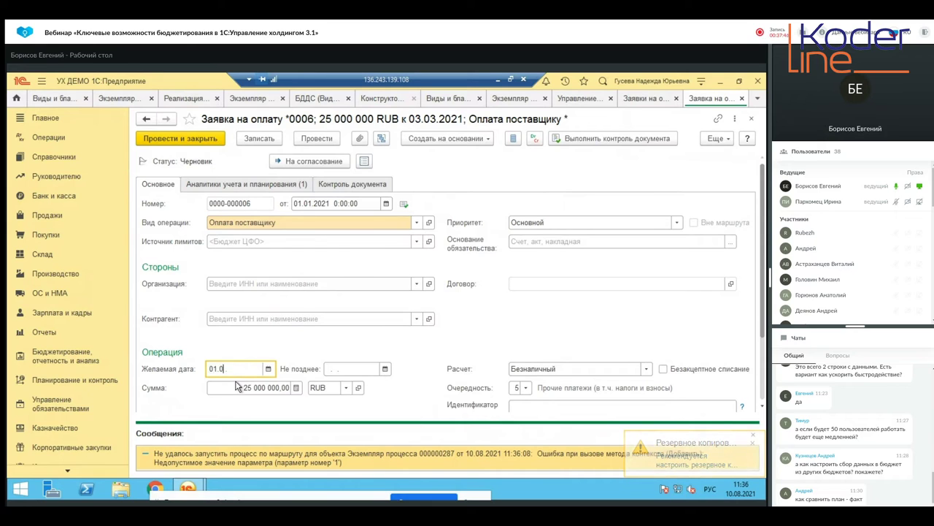
pyautogui.press('Tab')
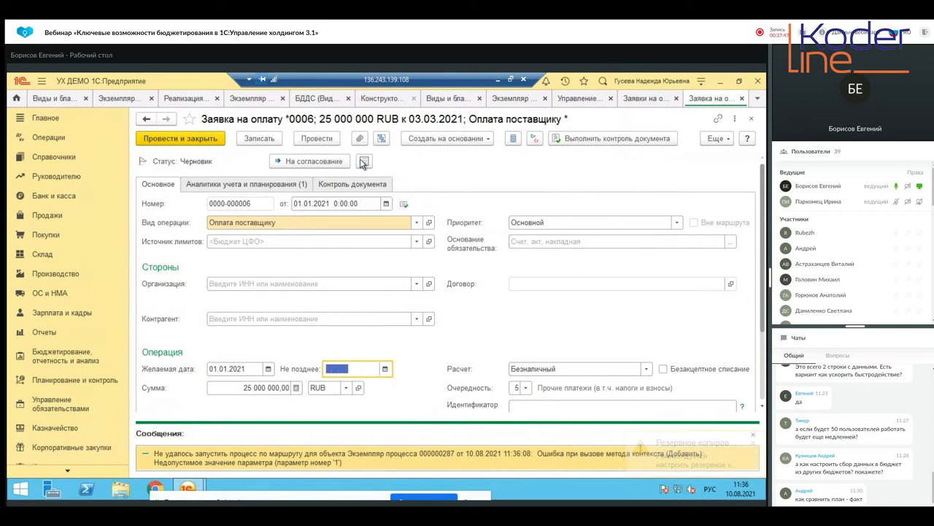
# Try to save and post the payment request, and check its budget limit and reserve controls.
pyautogui.click(260, 139)
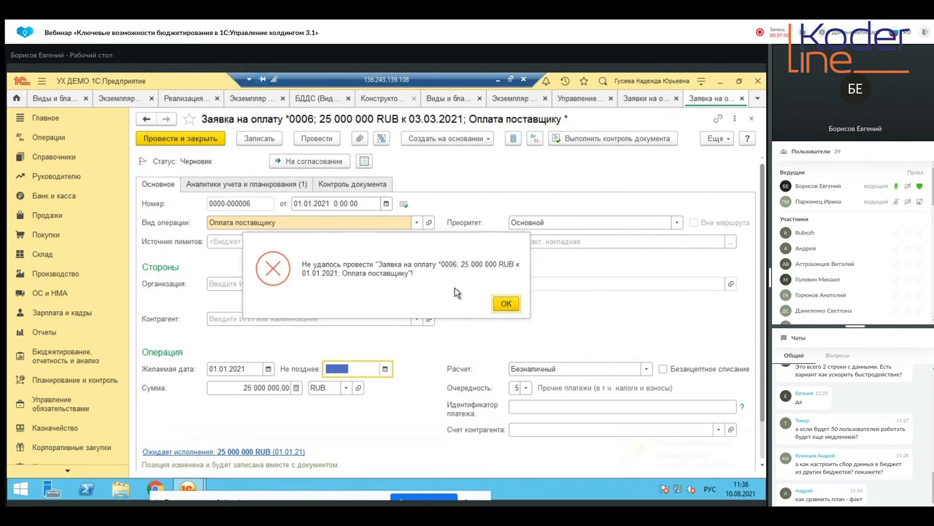
pyautogui.click(507, 304)
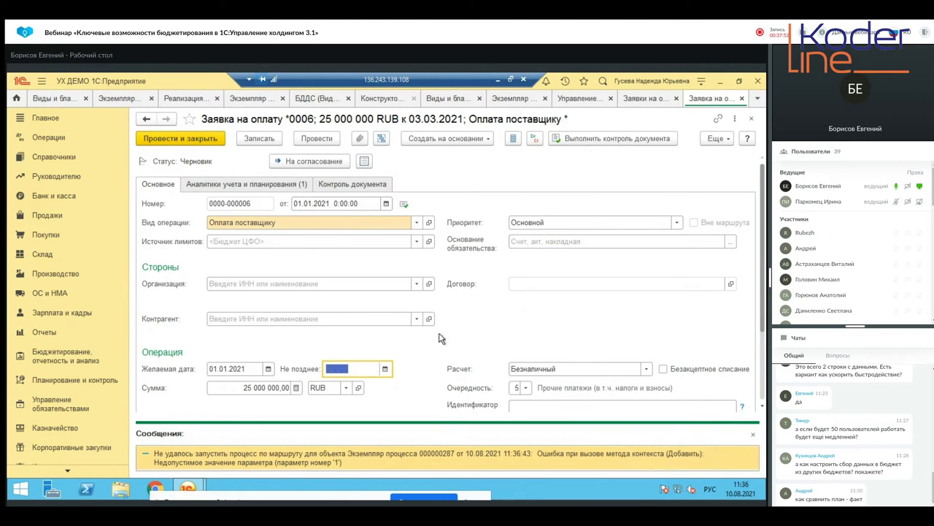
pyautogui.click(330, 185)
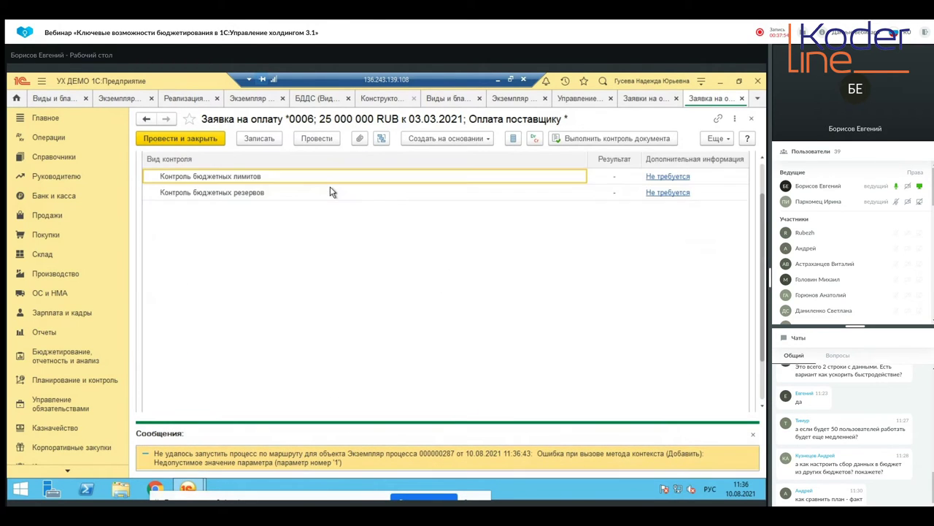
pyautogui.click(313, 139)
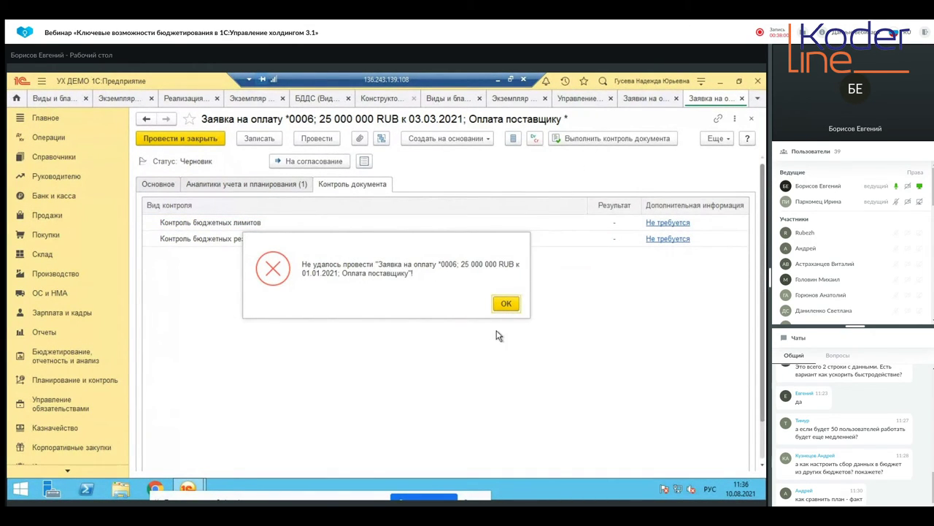
pyautogui.click(513, 302)
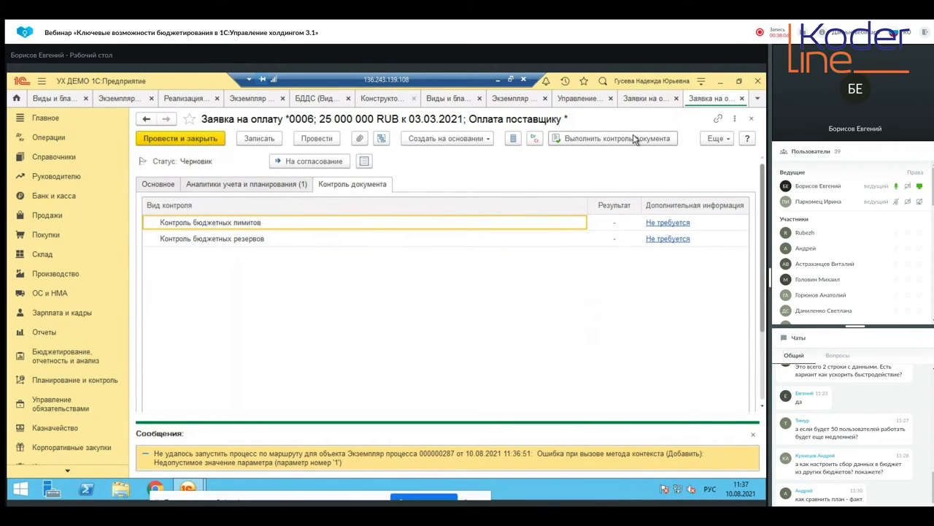
pyautogui.click(179, 183)
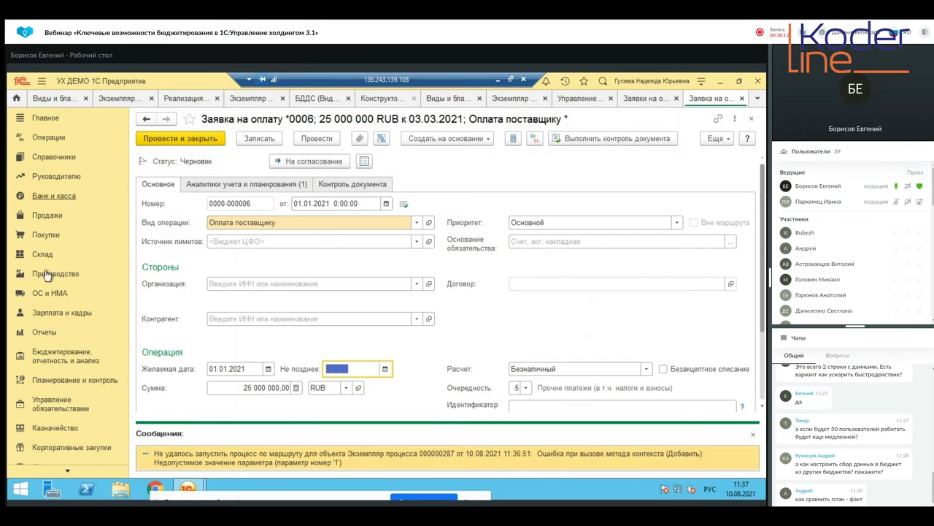
# Open the limiting parameters of budget items from the planning and limiting settings for Бюджет движения денежных средств.
pyautogui.click(67, 379)
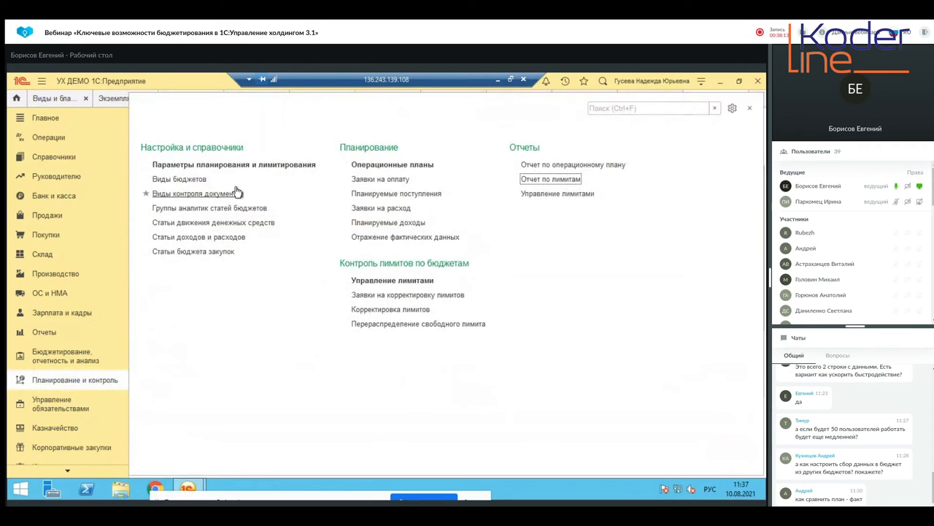
pyautogui.click(282, 165)
pyautogui.click(449, 138)
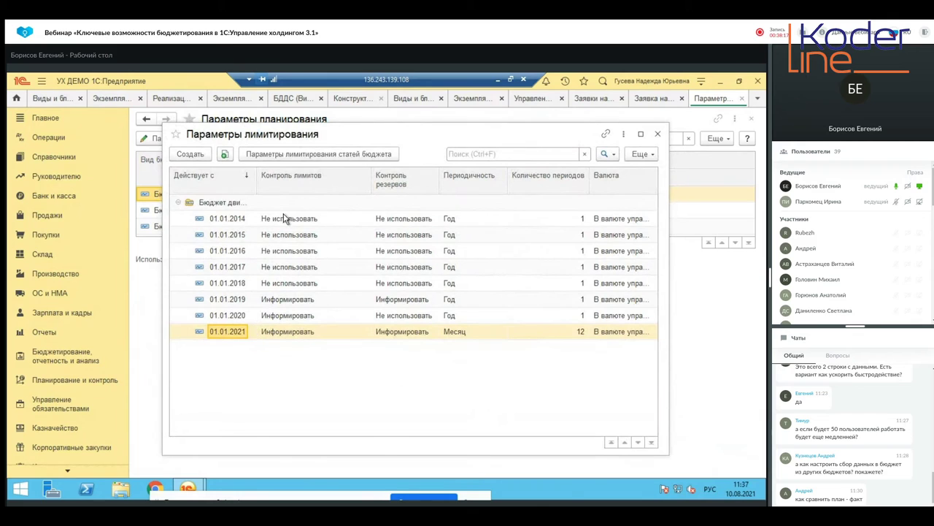
pyautogui.click(307, 155)
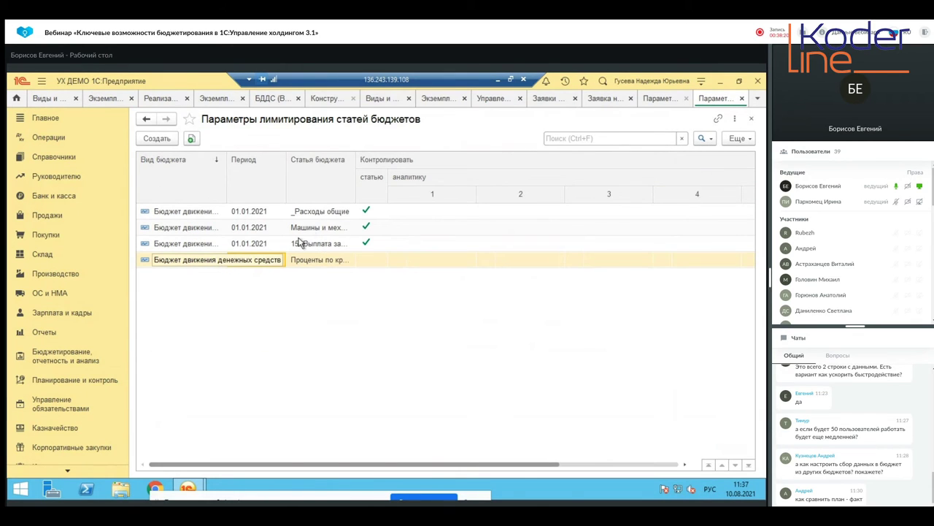
pyautogui.click(281, 257)
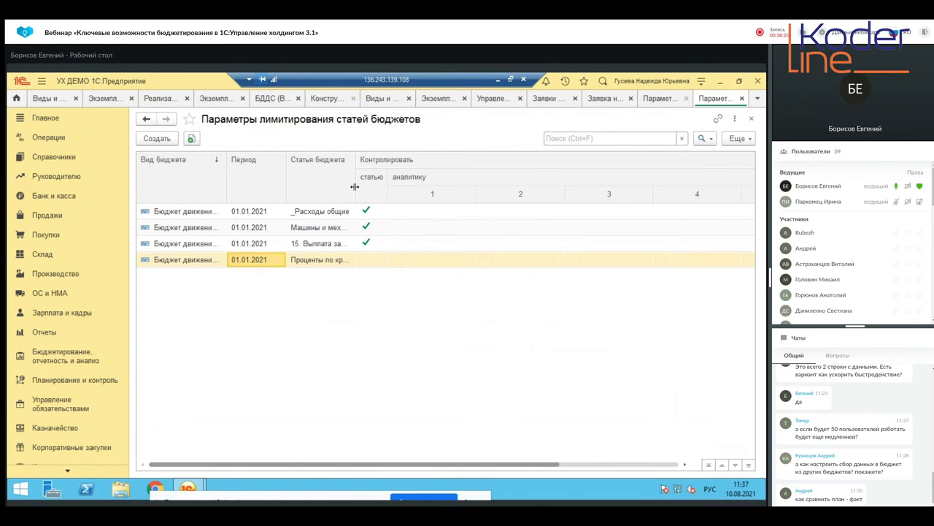
# Add 2021 limiting parameters for the cash flow item _Поступление ДС по объектам with limit control by item enabled, and save them.
pyautogui.click(156, 139)
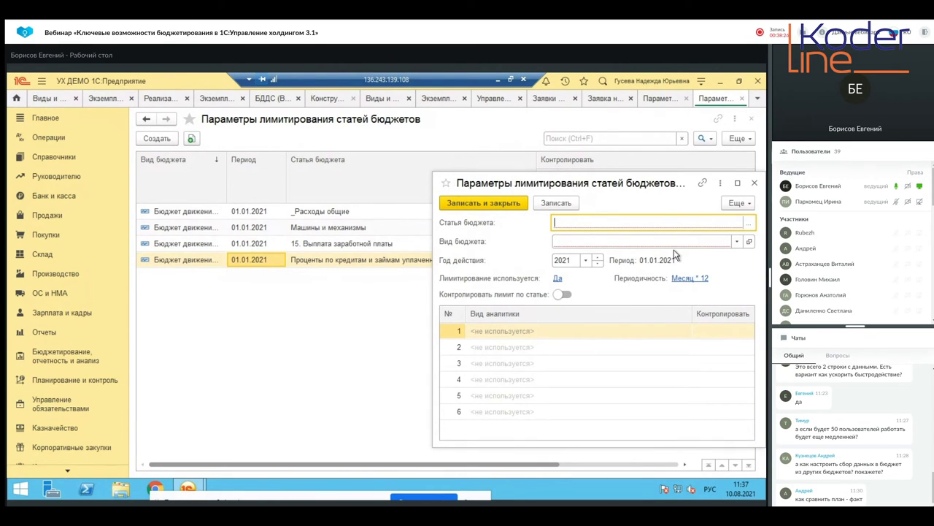
pyautogui.click(752, 222)
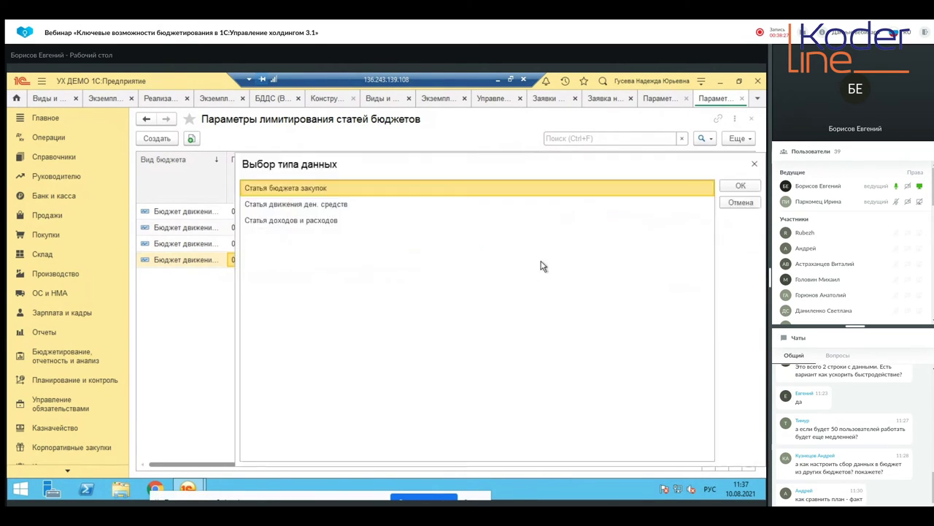
pyautogui.doubleClick(332, 211)
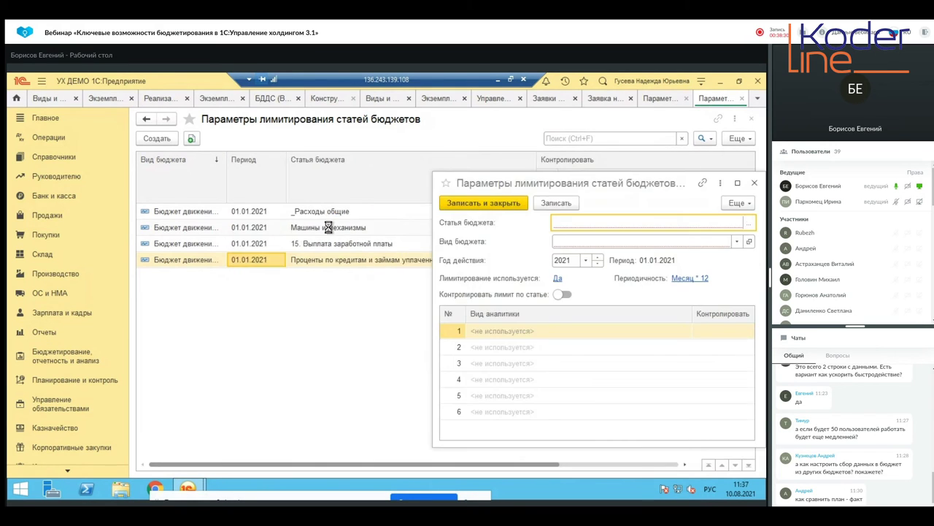
pyautogui.write('Поступление ДС по объектам')
pyautogui.doubleClick(230, 194)
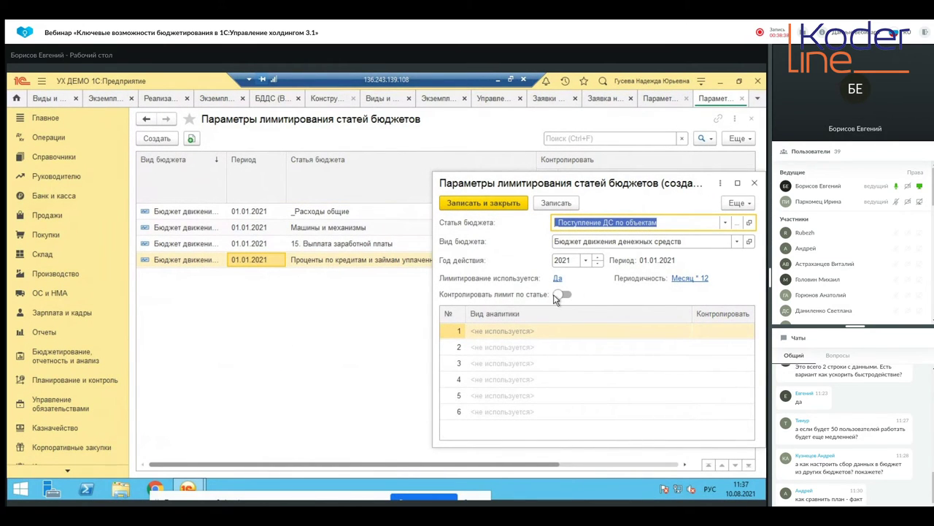
pyautogui.click(561, 295)
pyautogui.click(469, 201)
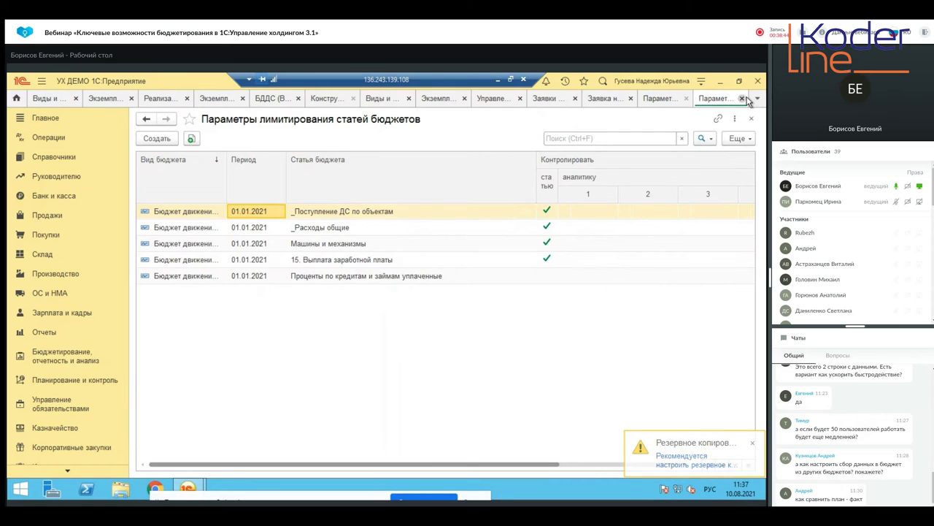
pyautogui.click(743, 98)
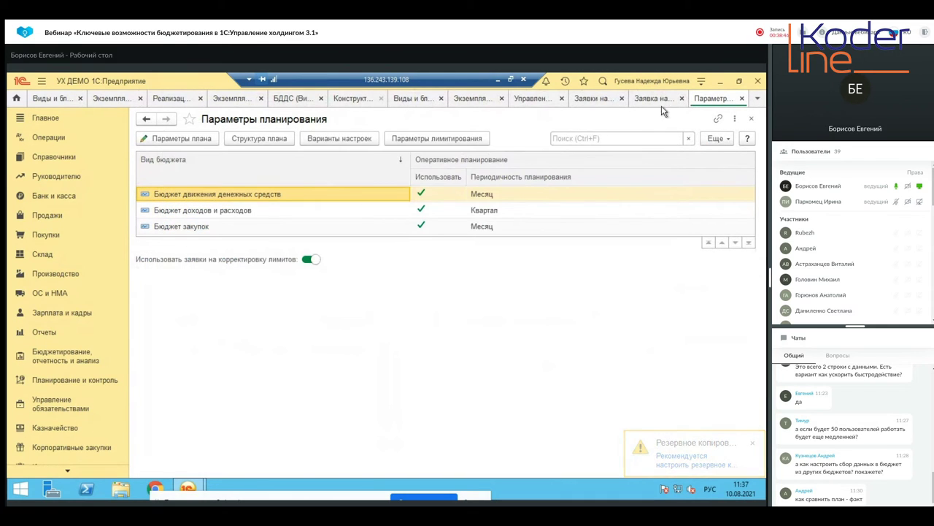
# Try again to save the payment request with the new item limiting parameters in place.
pyautogui.click(661, 99)
pyautogui.click(260, 139)
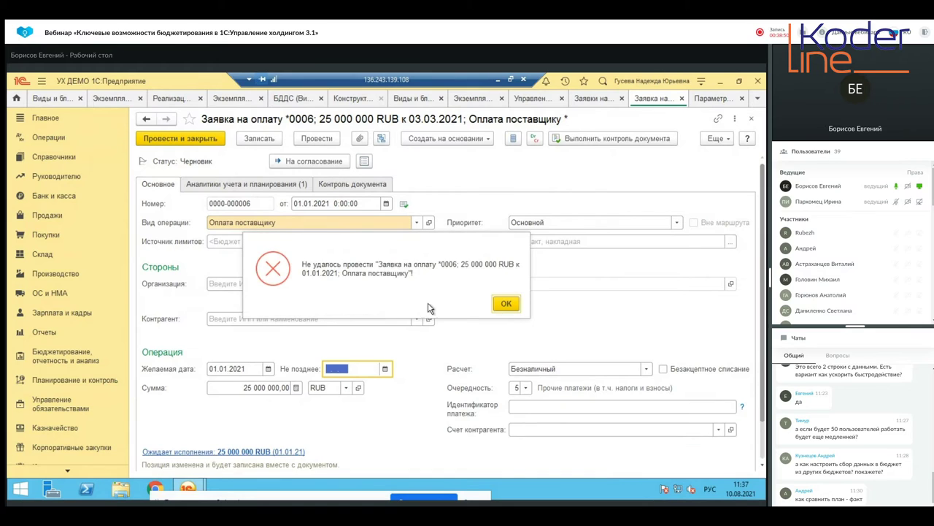
pyautogui.click(506, 305)
# Set the payment request's document date to 01.03.2021 and its Желаемая дата to 03.03.2021.
pyautogui.click(369, 203)
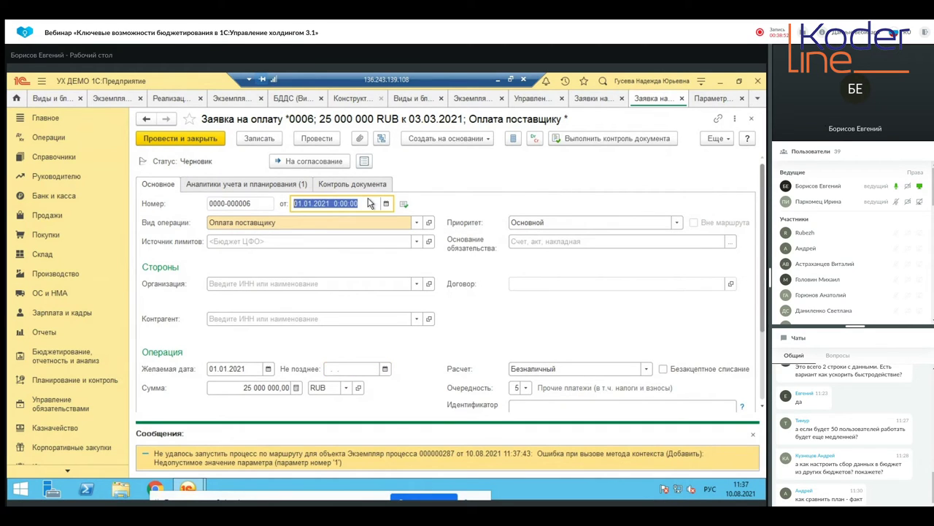
pyautogui.write('01')
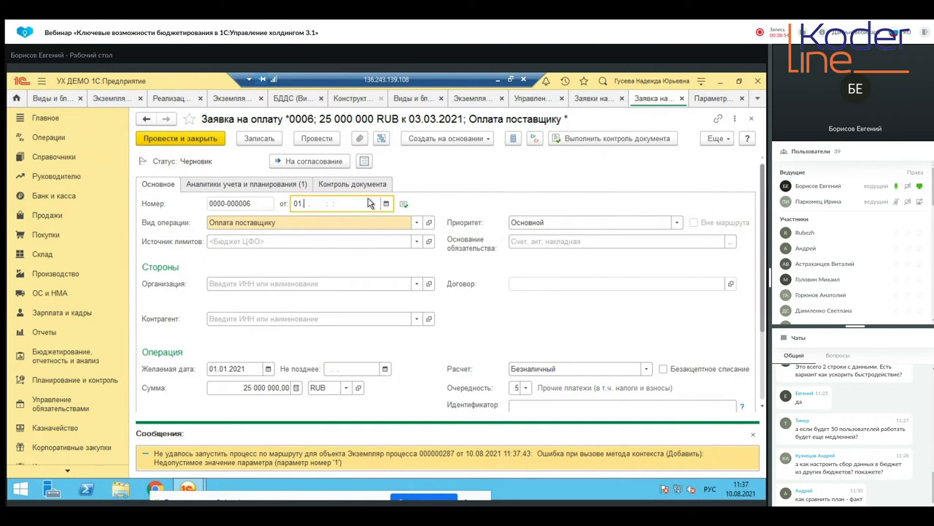
pyautogui.write('.03.2021')
pyautogui.press('Tab')
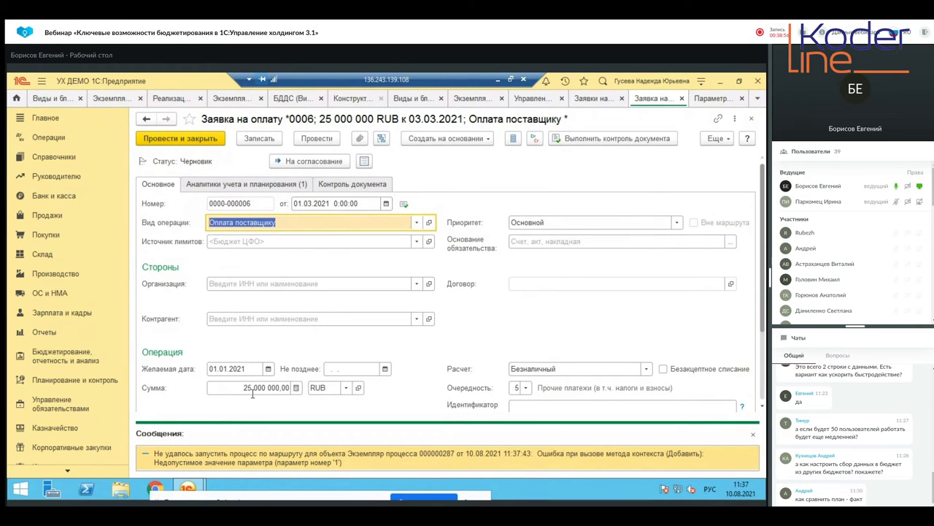
pyautogui.click(255, 368)
pyautogui.write('0')
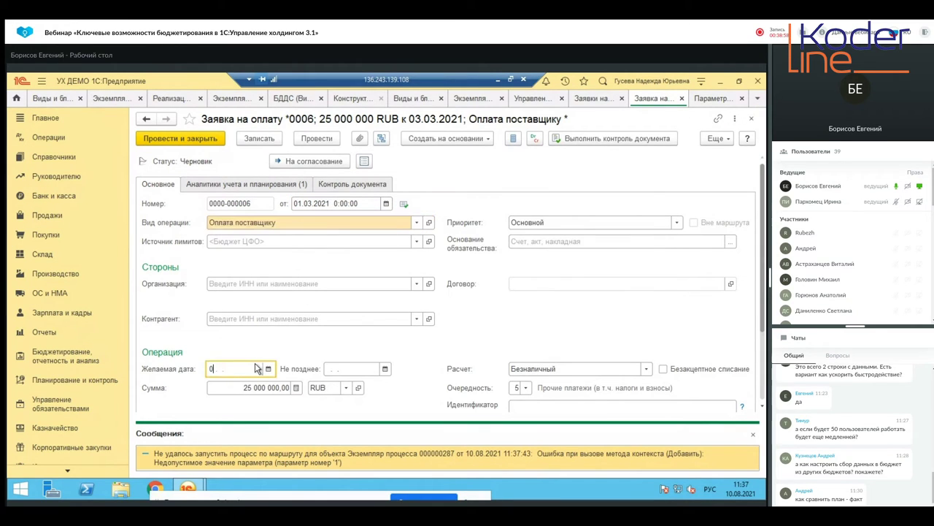
pyautogui.write('3.03.2021')
pyautogui.press('Tab')
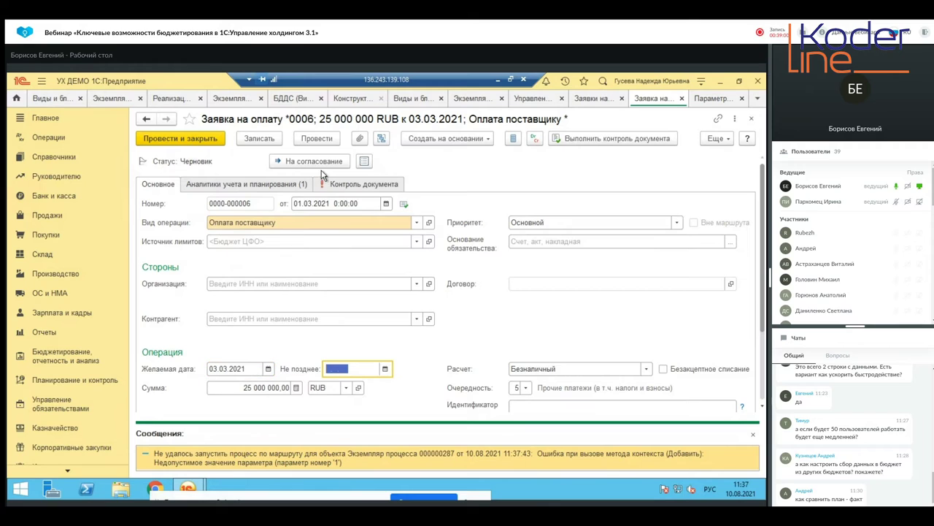
# Examine the payment request's budget limit control report, including the amounts available before and after the operation.
pyautogui.click(347, 184)
pyautogui.click(662, 177)
pyautogui.click(722, 258)
pyautogui.press('Right')
pyautogui.press('Right')
pyautogui.press('Right')
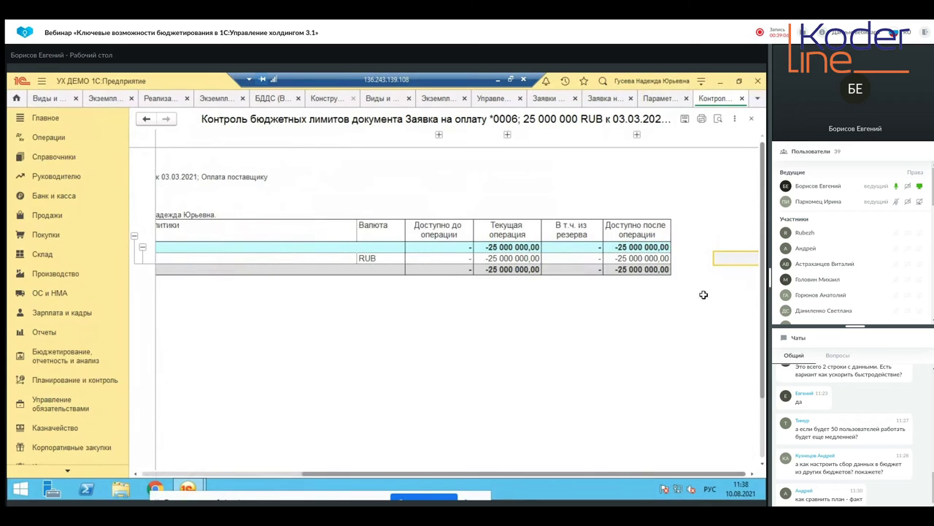
pyautogui.press('Left')
pyautogui.press('Left')
pyautogui.press('Left')
pyautogui.press('Left')
pyautogui.press('Left')
pyautogui.press('Left')
pyautogui.press('Left')
pyautogui.press('Left')
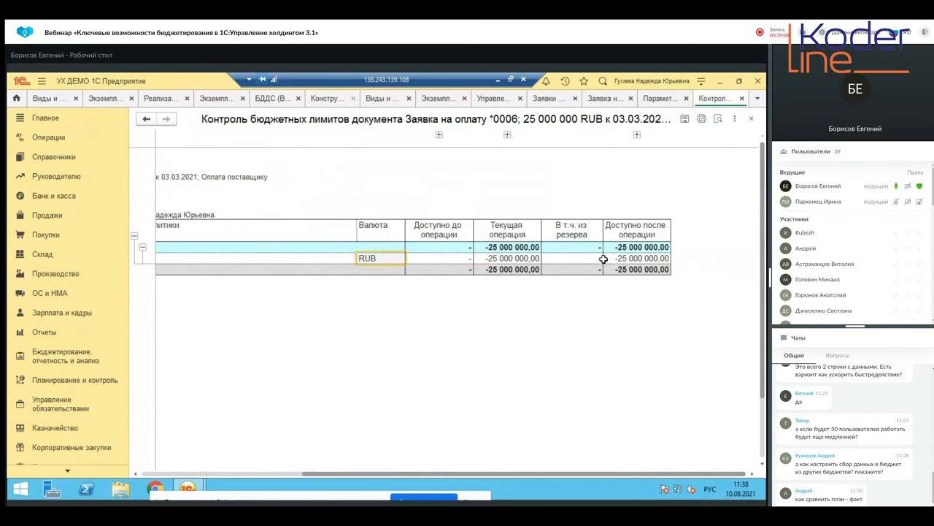
# Check the breakdown of the March 2021 Поступление ДС по объектам amount in the Управляющая компания БДДС report.
pyautogui.click(659, 100)
pyautogui.click(450, 98)
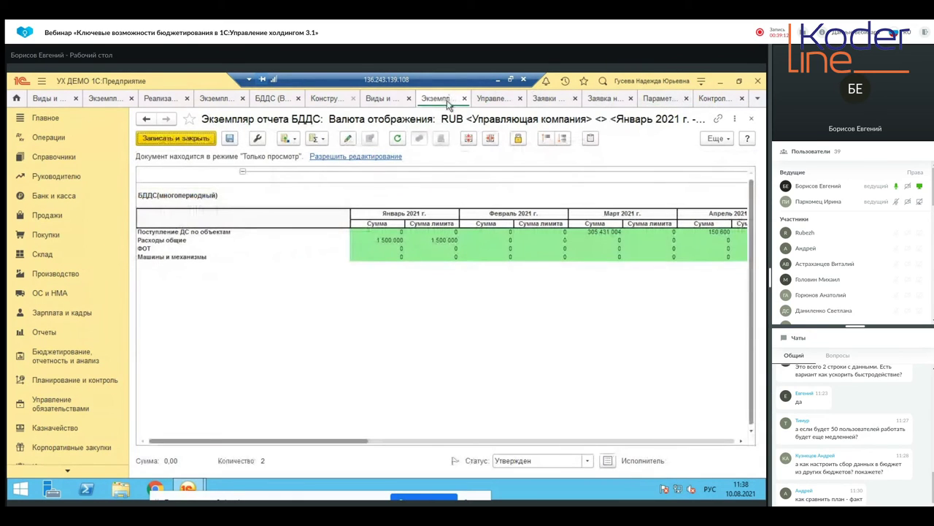
pyautogui.click(614, 232)
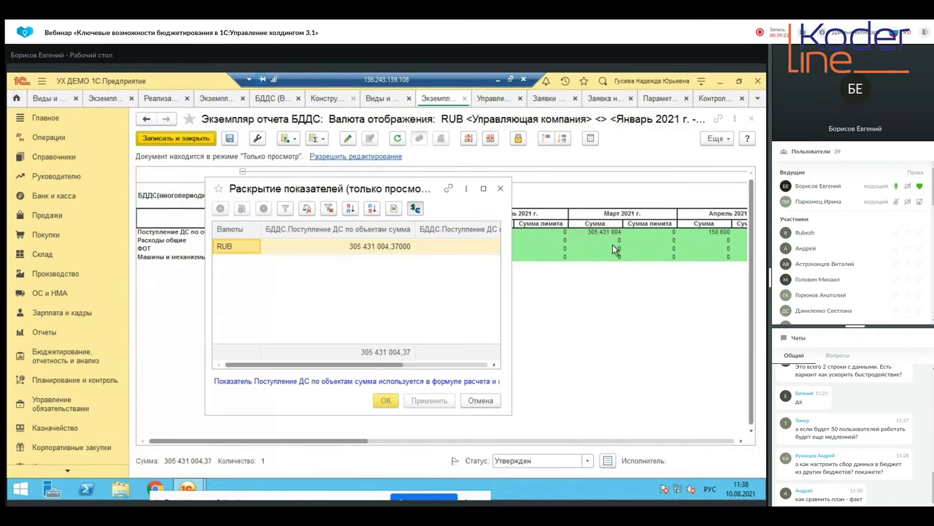
pyautogui.click(500, 189)
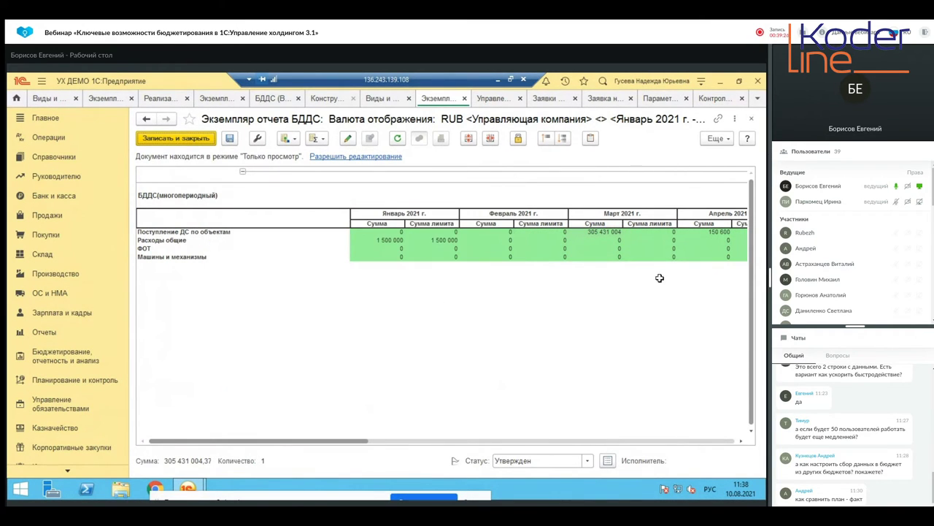
# Examine the budget limit control report for the 25 000 000 RUB payment request, including the amounts available before and after the operation.
pyautogui.click(720, 96)
pyautogui.click(444, 261)
pyautogui.press('Right')
pyautogui.press('Right')
pyautogui.press('Right')
pyautogui.press('Right')
pyautogui.press('Right')
pyautogui.press('Right')
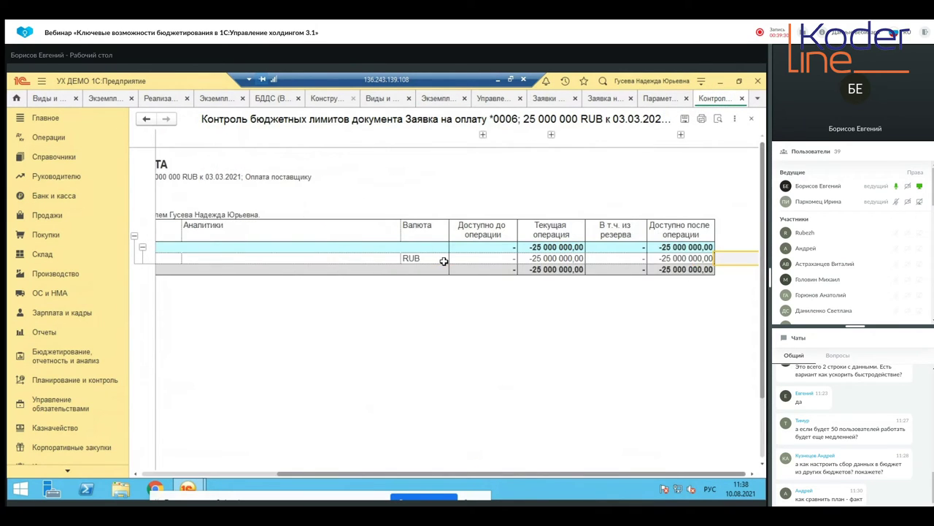
# Try to save and post the supplier payment request for 25 000 000 RUB due 03.03.2021.
pyautogui.click(657, 98)
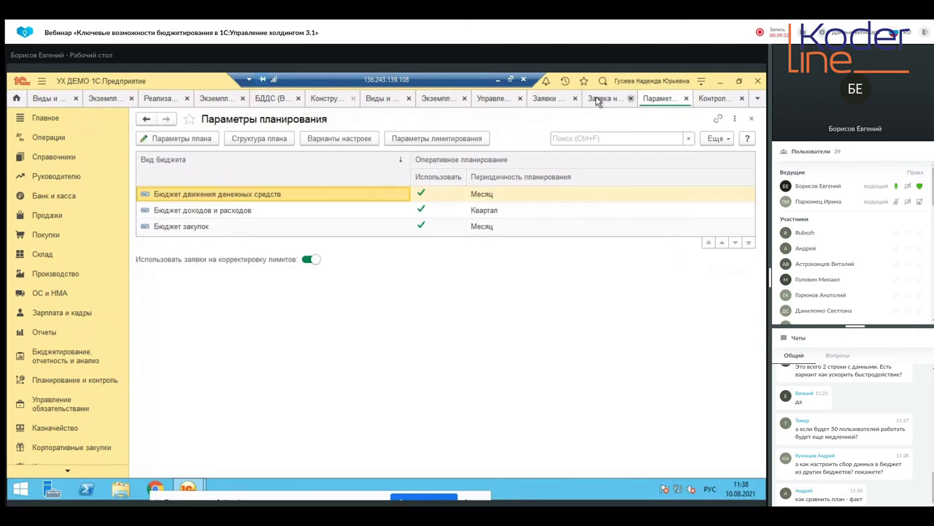
pyautogui.click(603, 98)
pyautogui.click(259, 138)
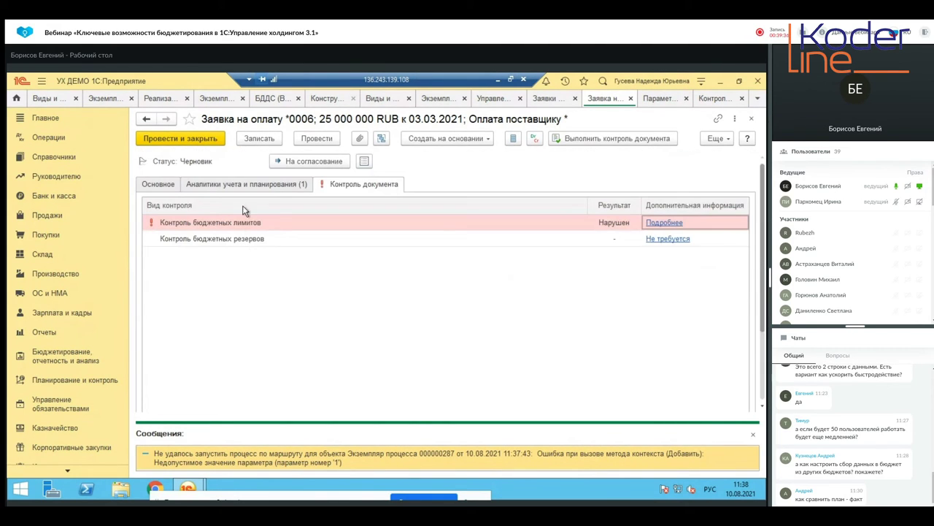
pyautogui.click(303, 141)
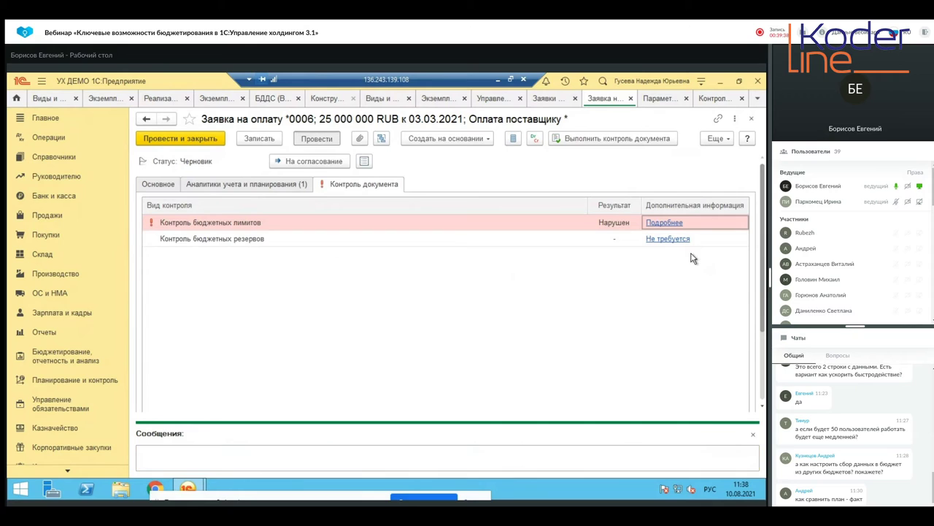
pyautogui.click(506, 306)
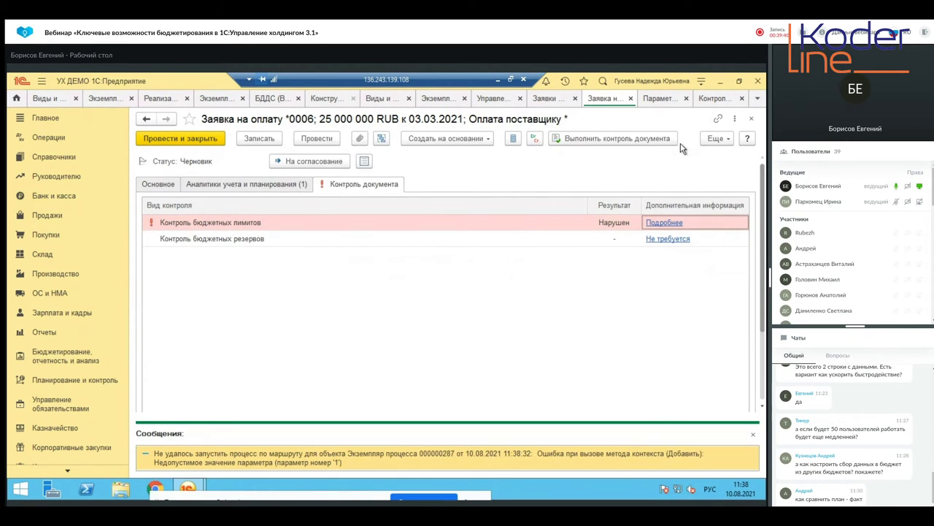
# Close the limit control report, the planning parameters, the payment request and the list of payment requests.
pyautogui.click(741, 99)
pyautogui.click(730, 102)
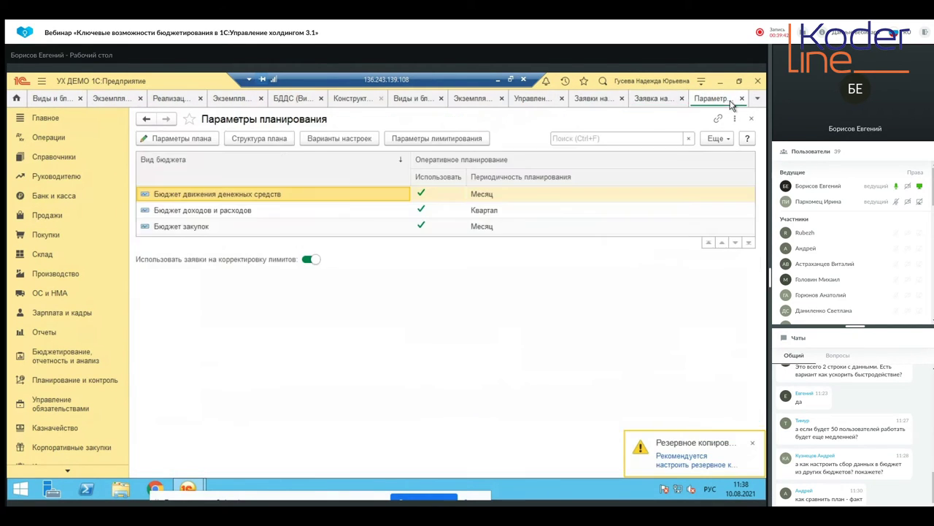
pyautogui.click(741, 100)
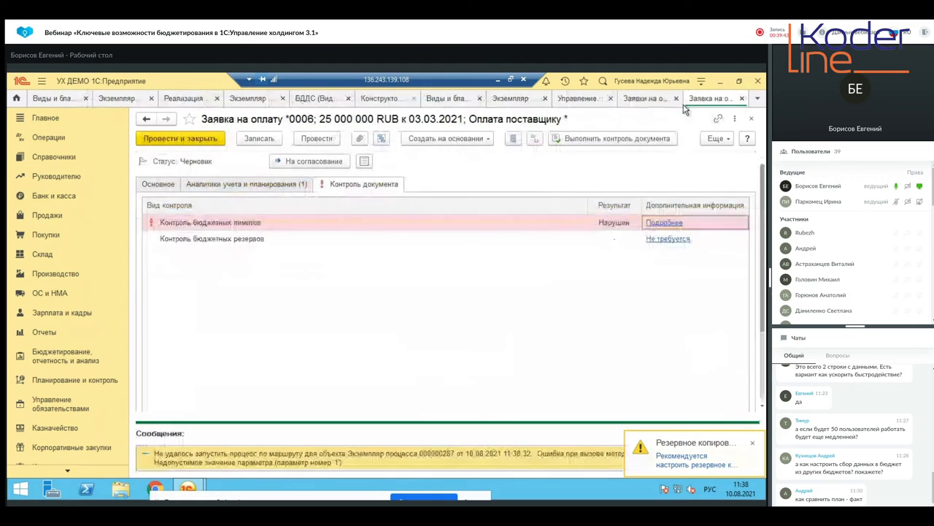
pyautogui.click(742, 97)
pyautogui.click(423, 303)
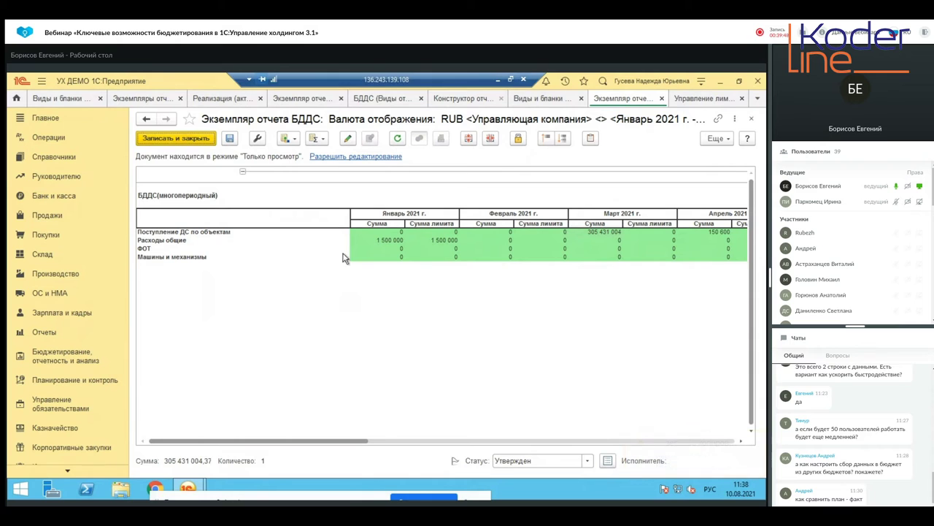
# Close the "Поступление ДС по объектам" row card in the report constructor and return to the multi-period БДДС report instance.
pyautogui.click(525, 100)
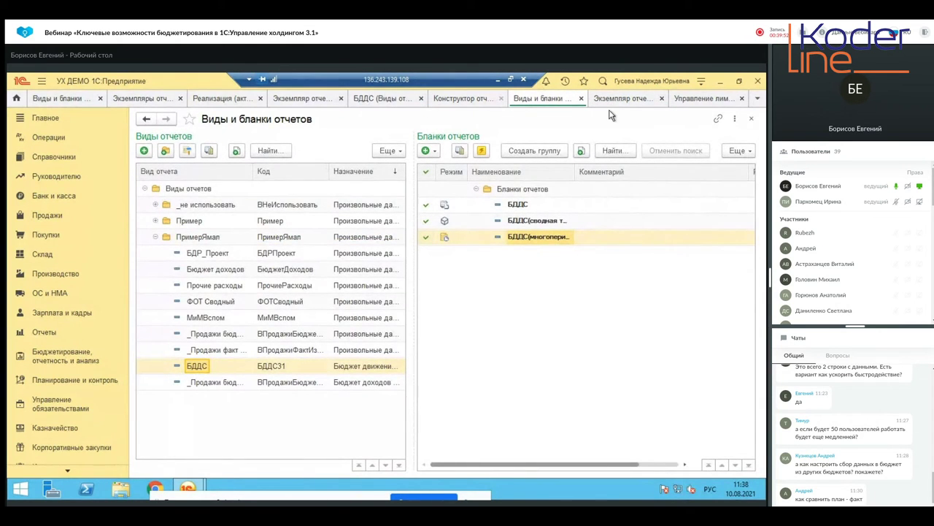
pyautogui.click(617, 98)
pyautogui.click(459, 98)
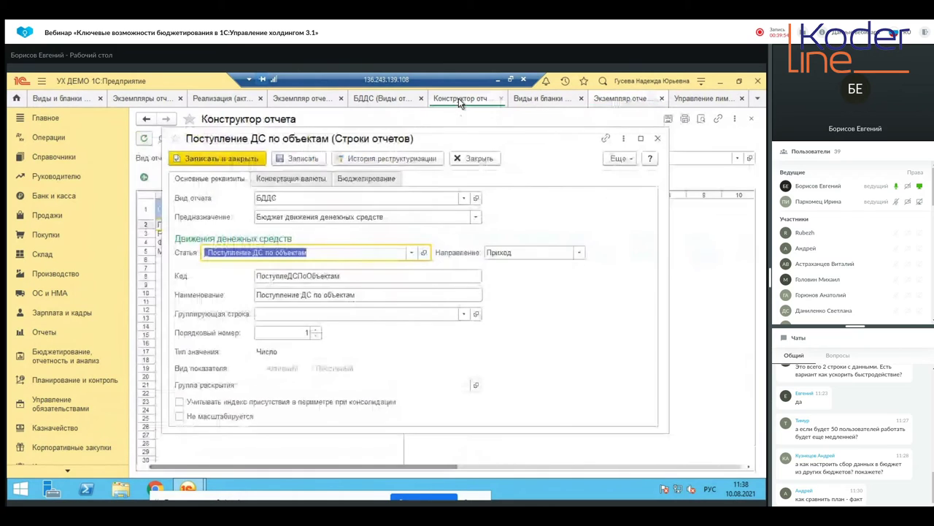
pyautogui.click(659, 141)
pyautogui.click(640, 102)
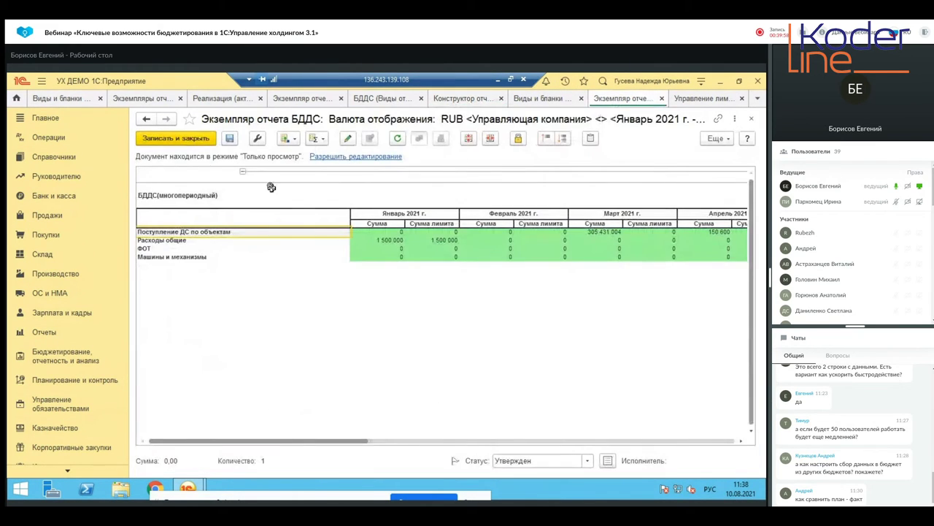
# From the БДДС report's settings, open the budgeting period January–December 2021 (Годовой) and its limit setting table.
pyautogui.click(261, 141)
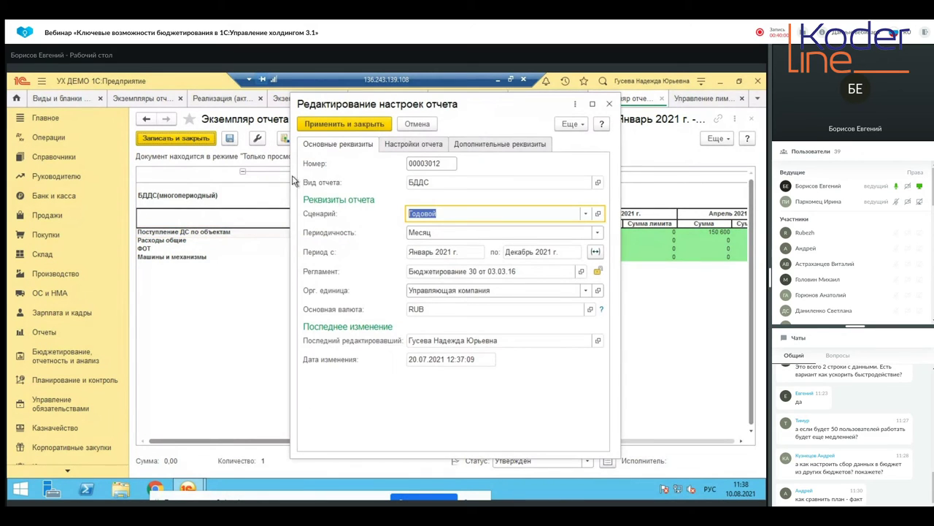
pyautogui.click(598, 272)
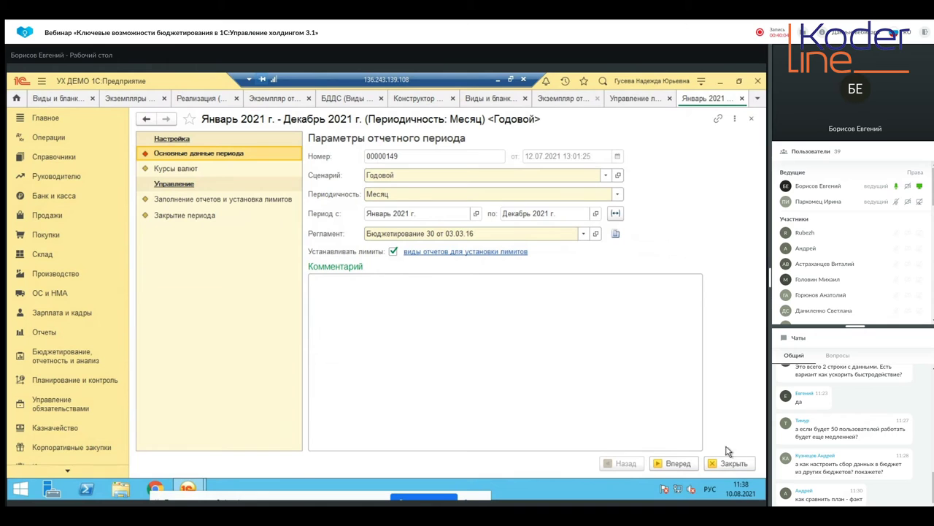
pyautogui.click(675, 463)
pyautogui.click(676, 463)
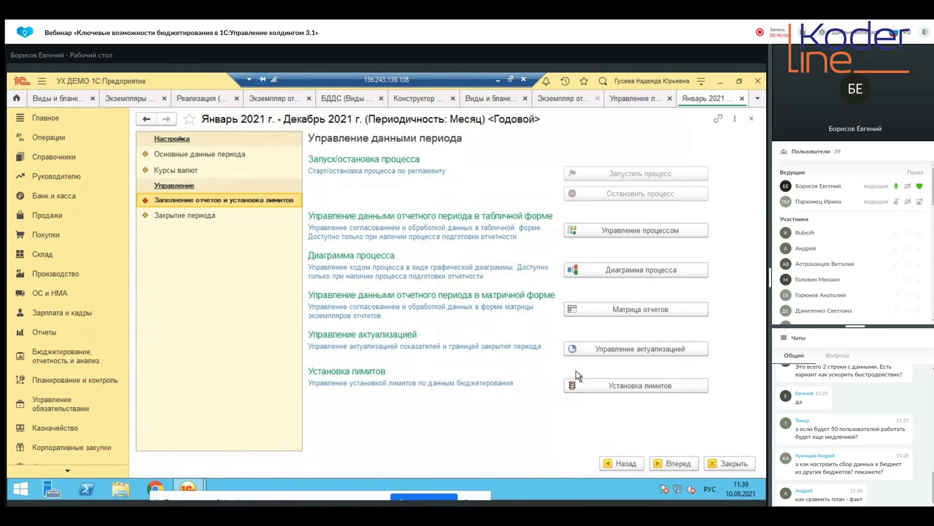
pyautogui.click(584, 389)
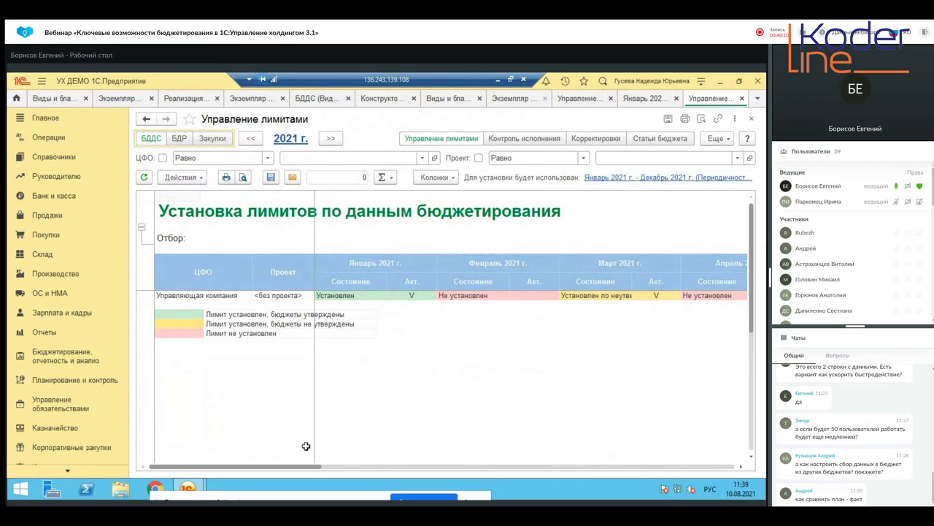
# Start a limit-setting document for Управляющая компания for April 2021, and close it unposted along with the limit management and period windows.
pyautogui.moveTo(295, 466); pyautogui.dragTo(392, 436)
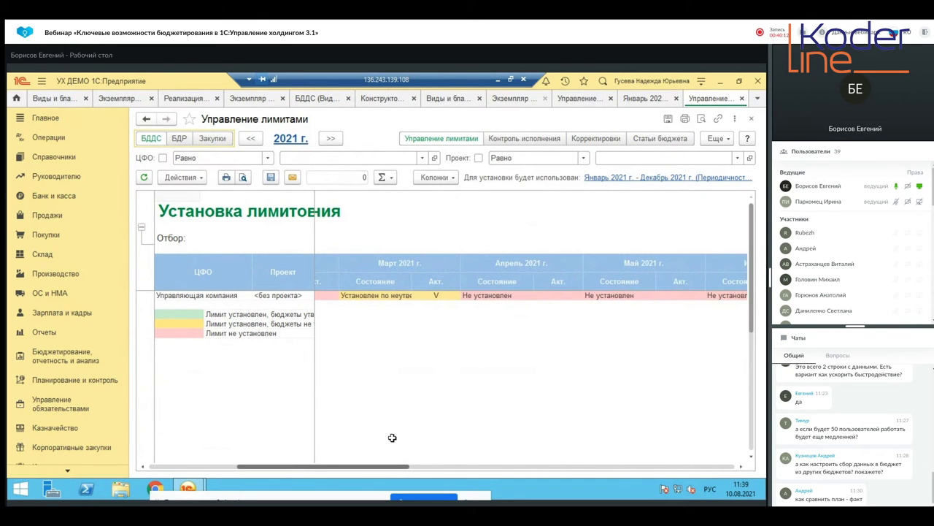
pyautogui.rightClick(542, 298)
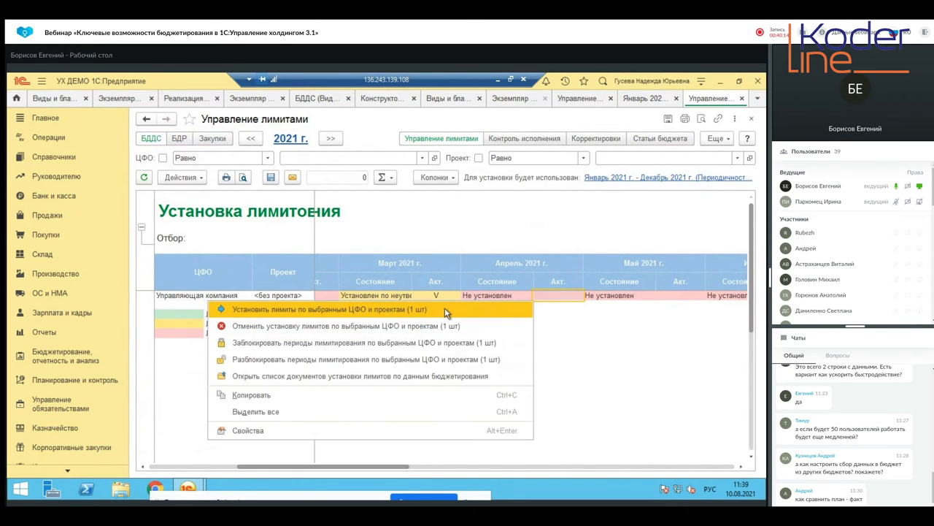
pyautogui.click(479, 308)
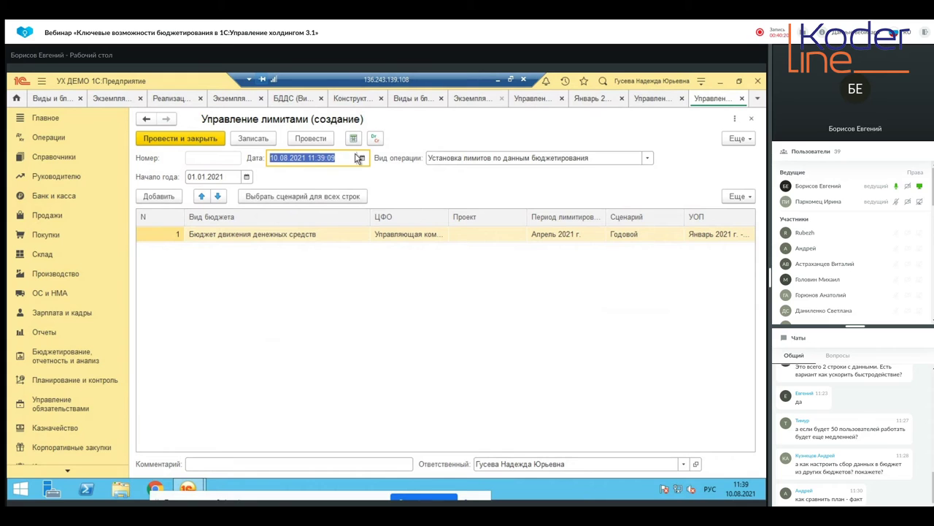
pyautogui.click(752, 120)
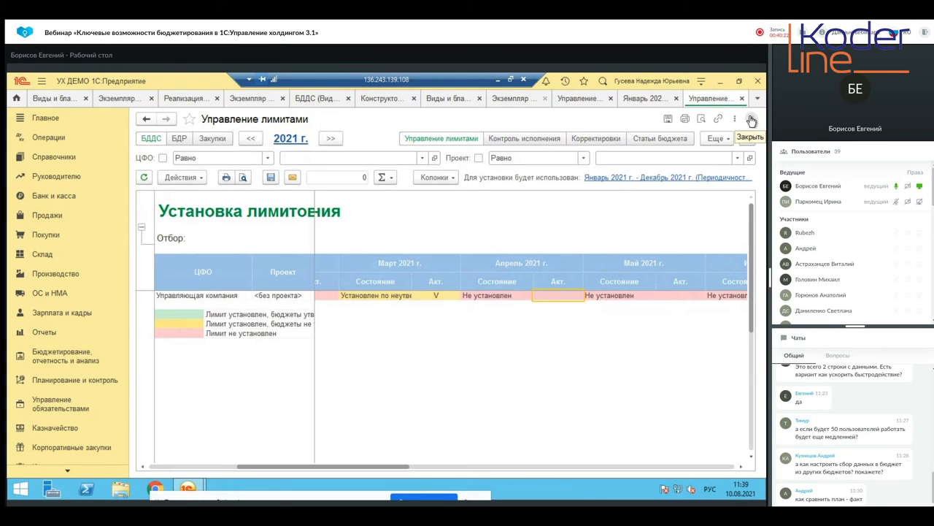
pyautogui.click(752, 121)
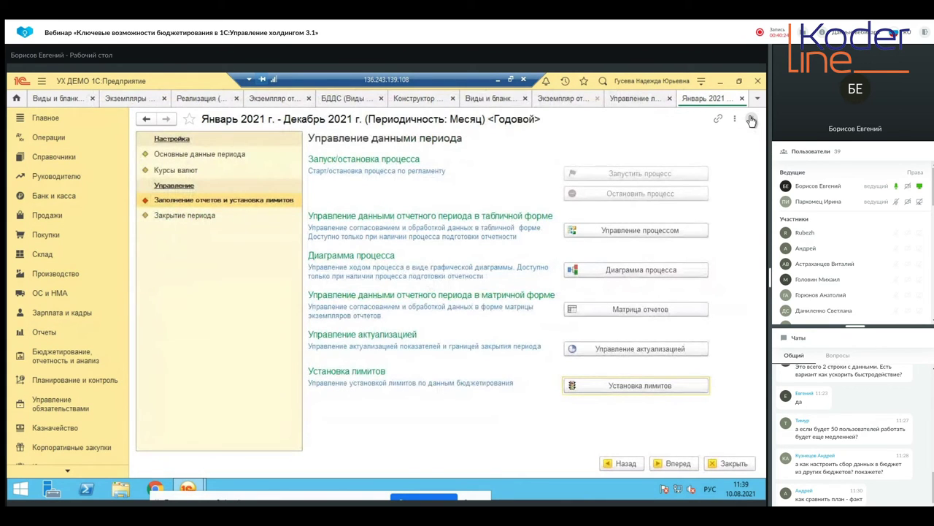
pyautogui.click(752, 120)
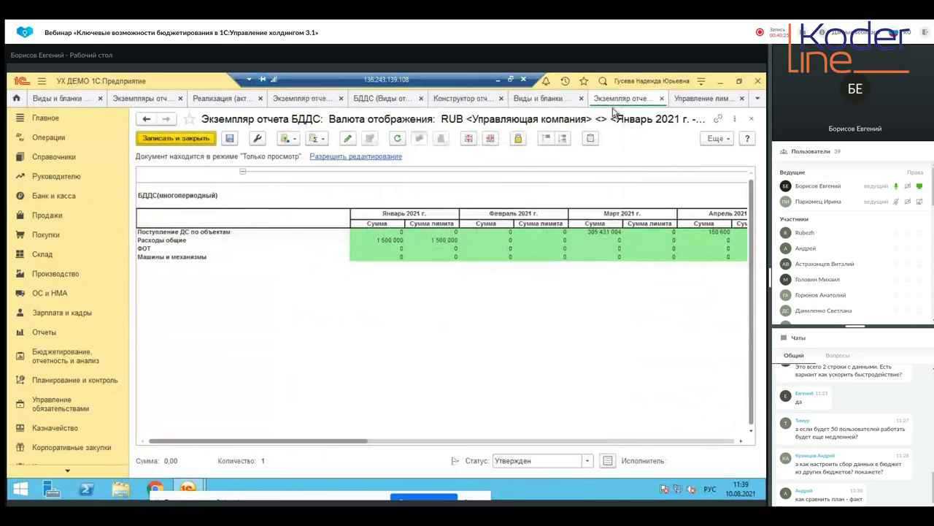
pyautogui.click(719, 82)
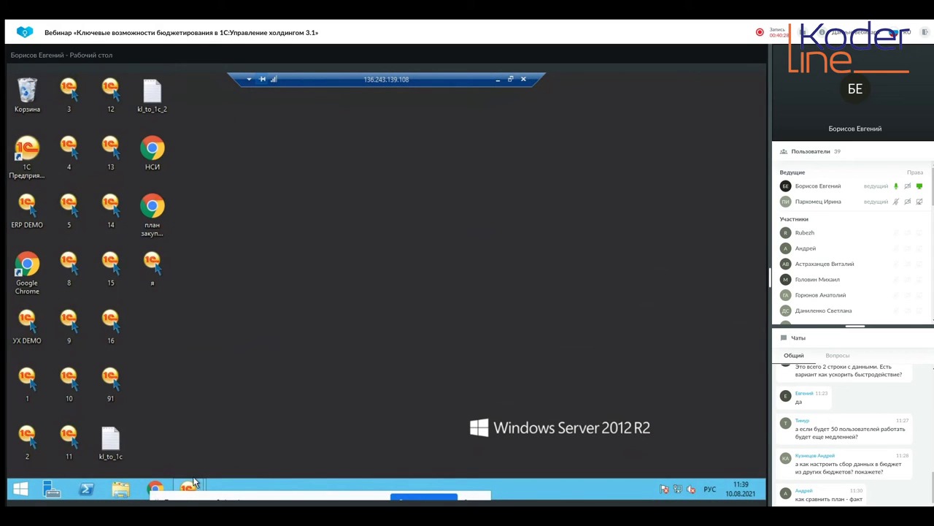
pyautogui.moveTo(191, 486)
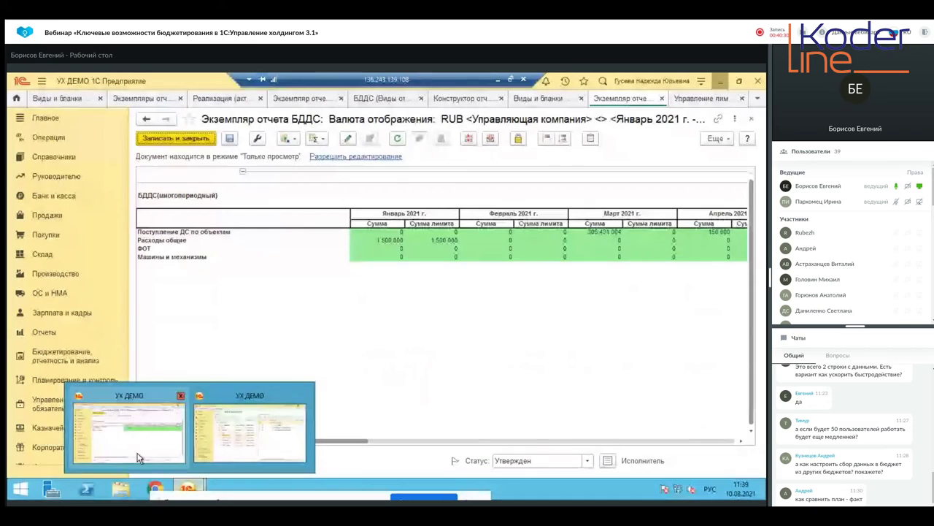
pyautogui.click(143, 458)
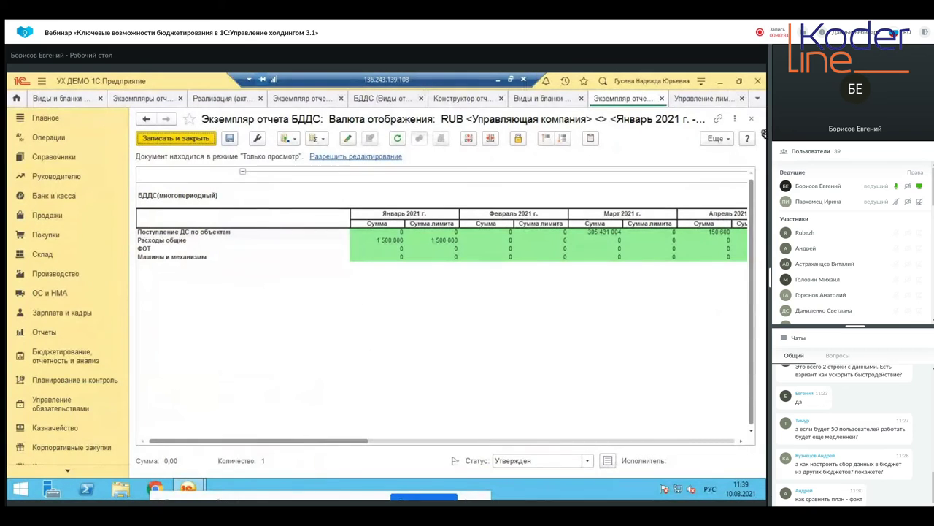
# Close the limit management window and the БДДС report instance, returning to the report types and forms list.
pyautogui.click(741, 99)
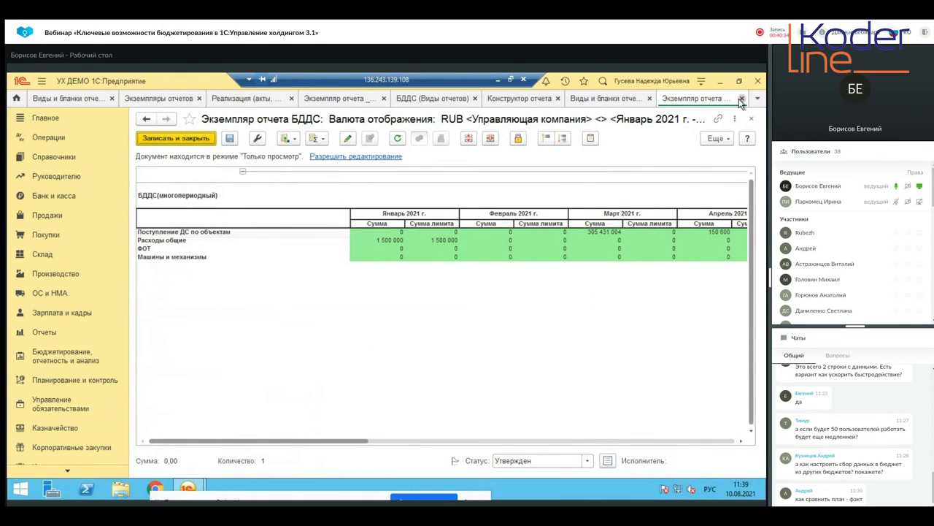
pyautogui.click(741, 98)
pyautogui.click(725, 102)
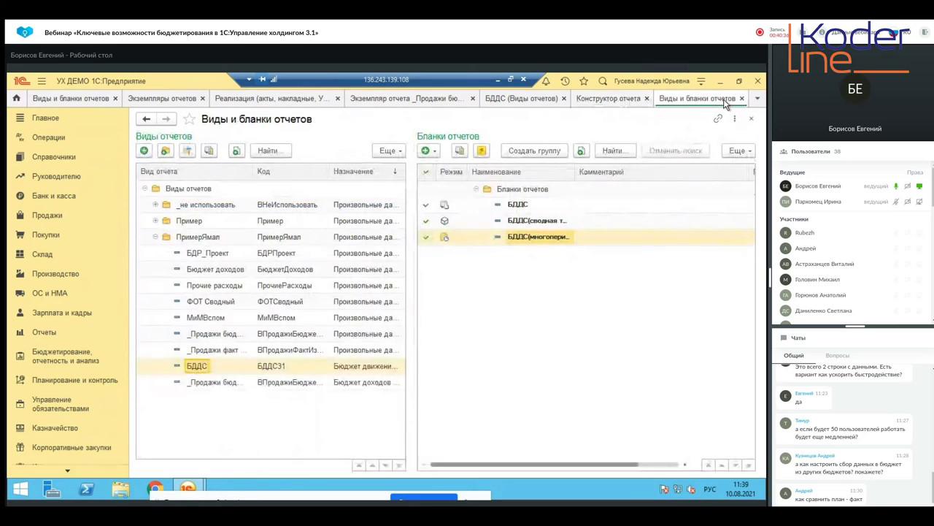
# Open the limiting parameters of budget items from the planning parameters and examine which items are controlled, including "_Поступление ДС по объектам".
pyautogui.click(66, 381)
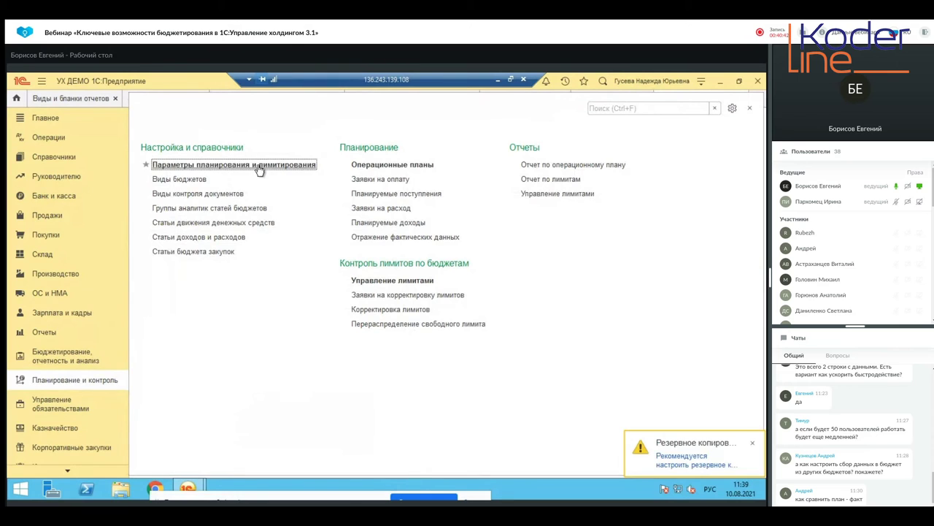
pyautogui.click(257, 176)
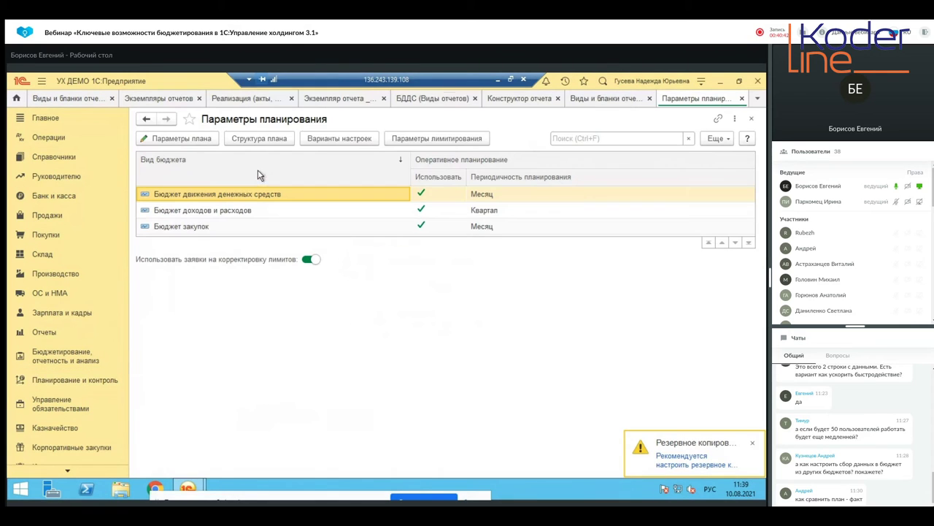
pyautogui.click(436, 140)
pyautogui.click(309, 157)
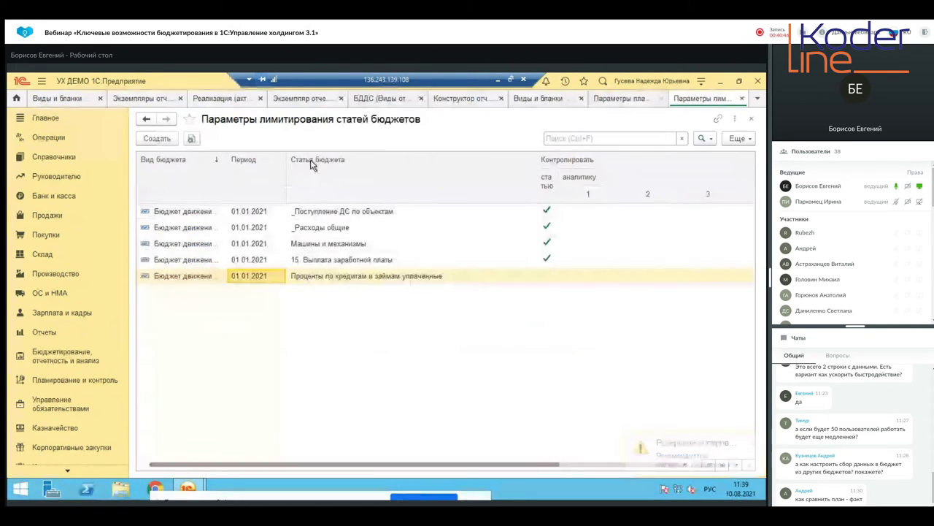
pyautogui.click(331, 278)
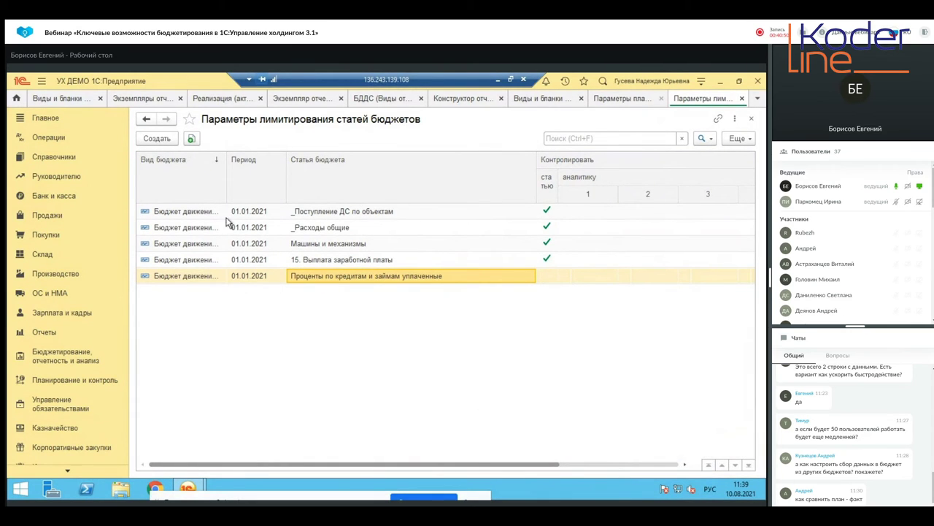
pyautogui.click(331, 211)
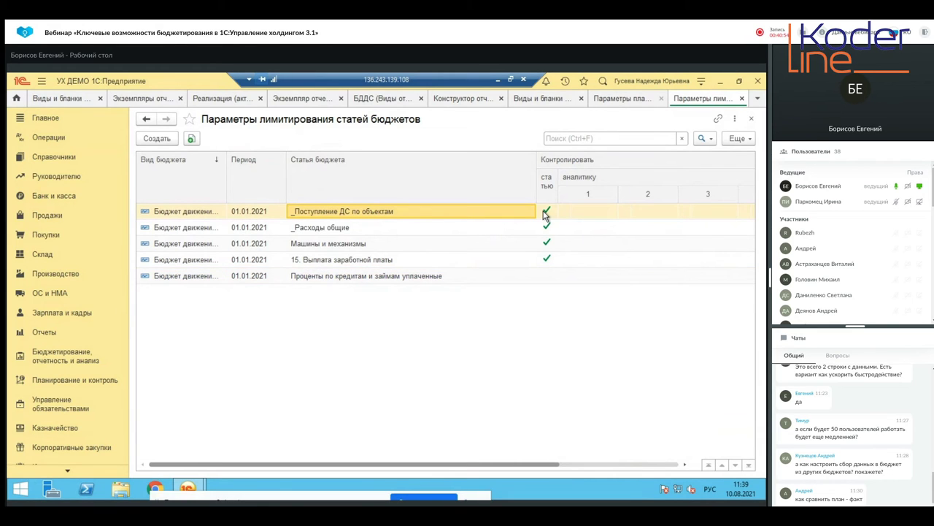
# Close the limiting parameters, planning parameters and report types list, and switch to the webinar room in the browser.
pyautogui.click(751, 118)
pyautogui.press('Escape')
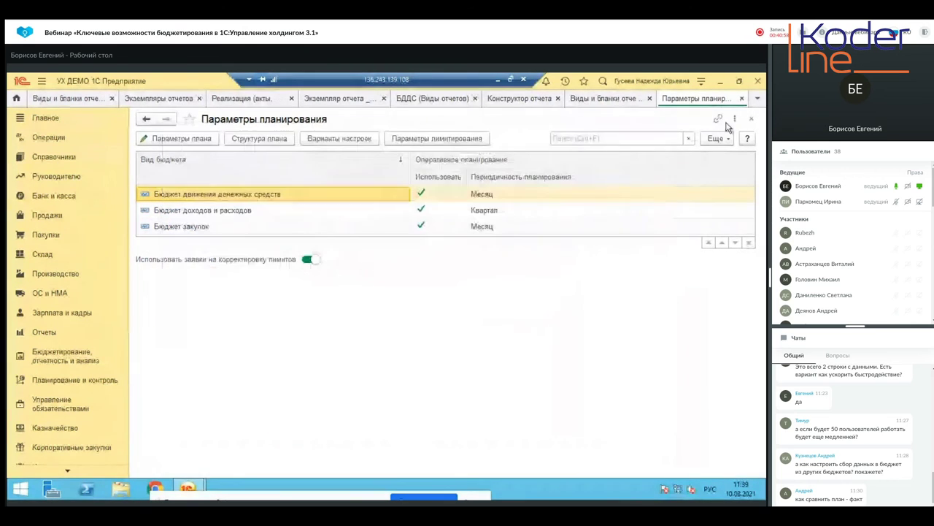
pyautogui.click(752, 119)
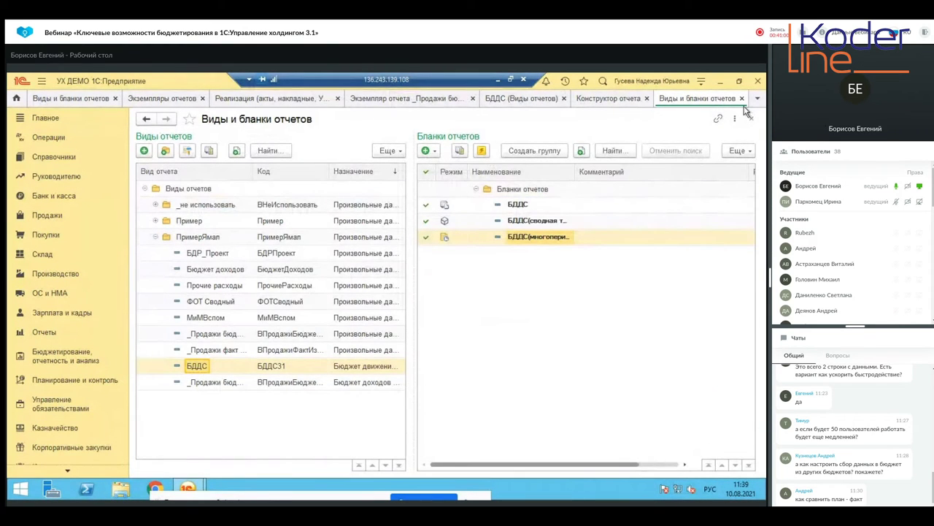
pyautogui.click(751, 118)
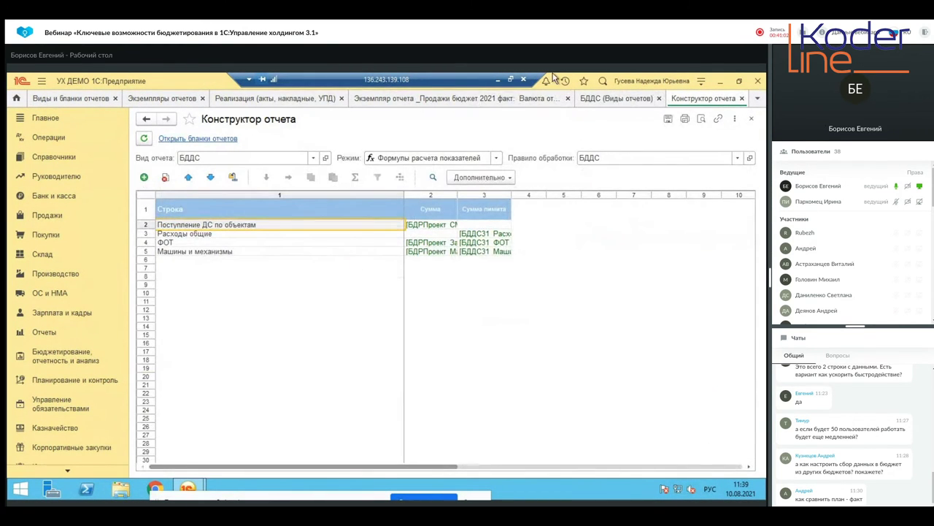
pyautogui.click(494, 79)
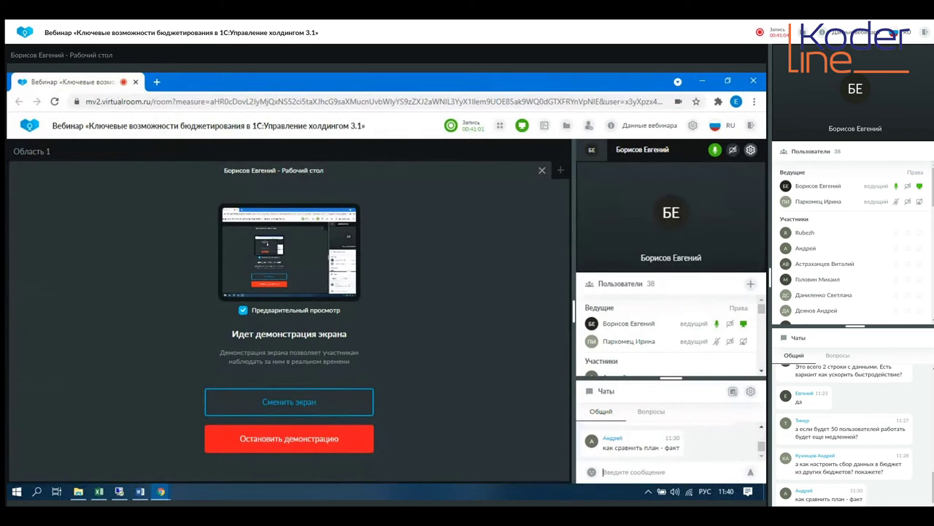
# Review the recent chat questions, including the one on comparing plan and fact, and switch to the 1С remote session.
pyautogui.scroll(3, 693, 456)
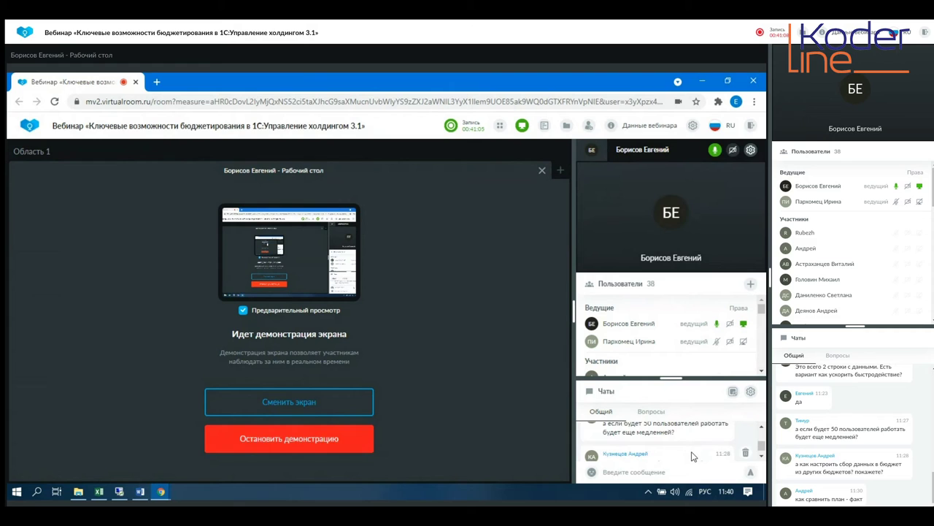
pyautogui.scroll(-3, 693, 456)
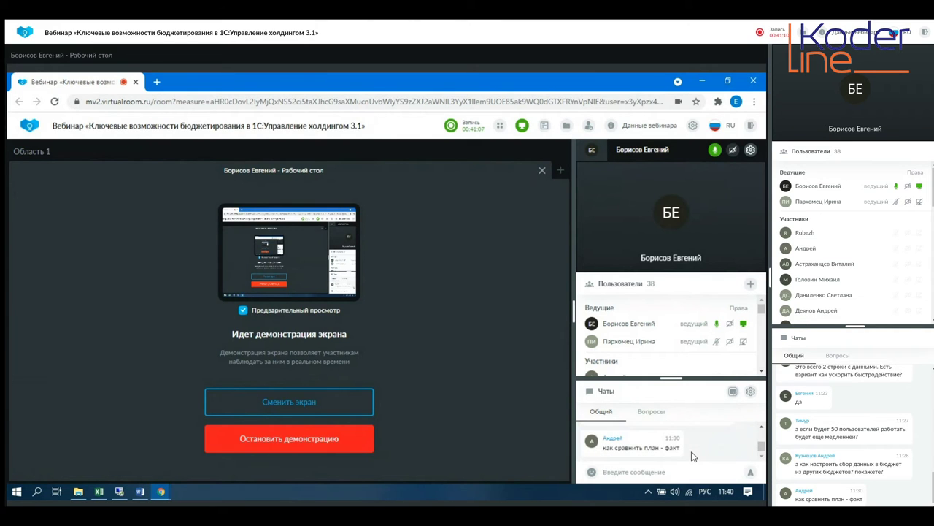
pyautogui.click(120, 491)
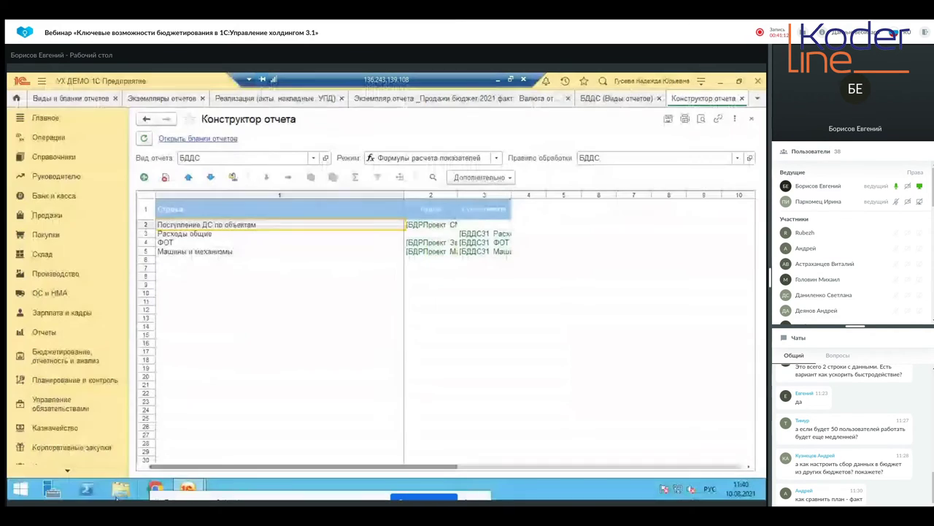
# Close the report constructor, the БДДС report type, the sales budget report instance and the sales documents, returning to the report types and forms list.
pyautogui.click(742, 98)
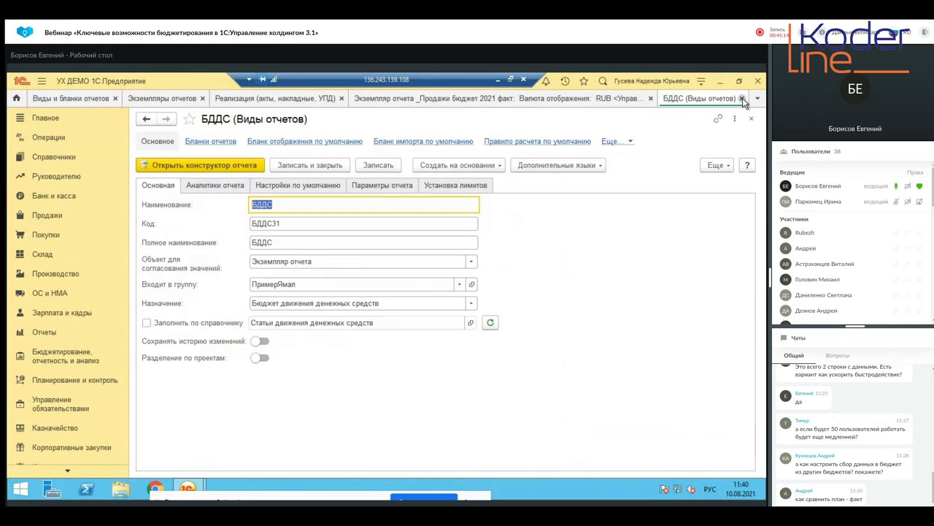
pyautogui.click(744, 100)
pyautogui.click(743, 100)
pyautogui.click(422, 98)
pyautogui.click(168, 100)
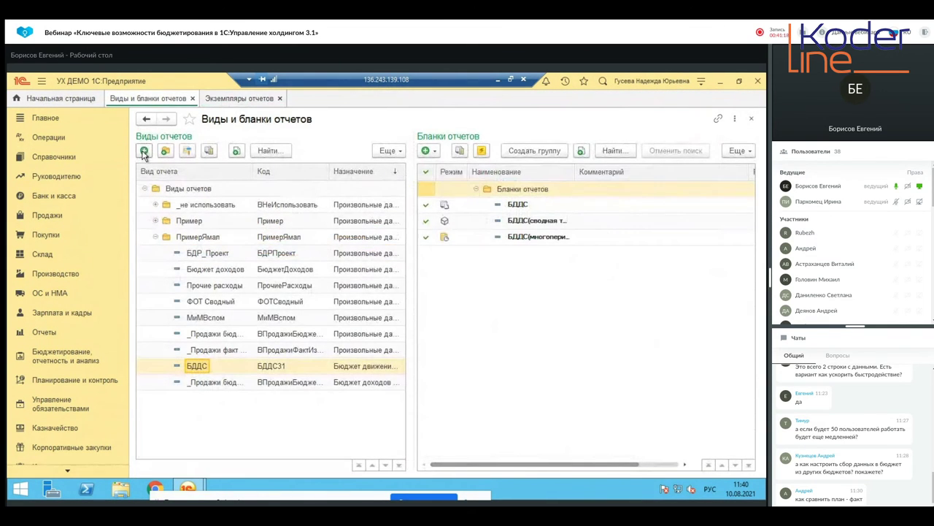
# Create a report type named "_Бюджет продажи план факт" in the ПримерЯмал group and save it.
pyautogui.click(143, 152)
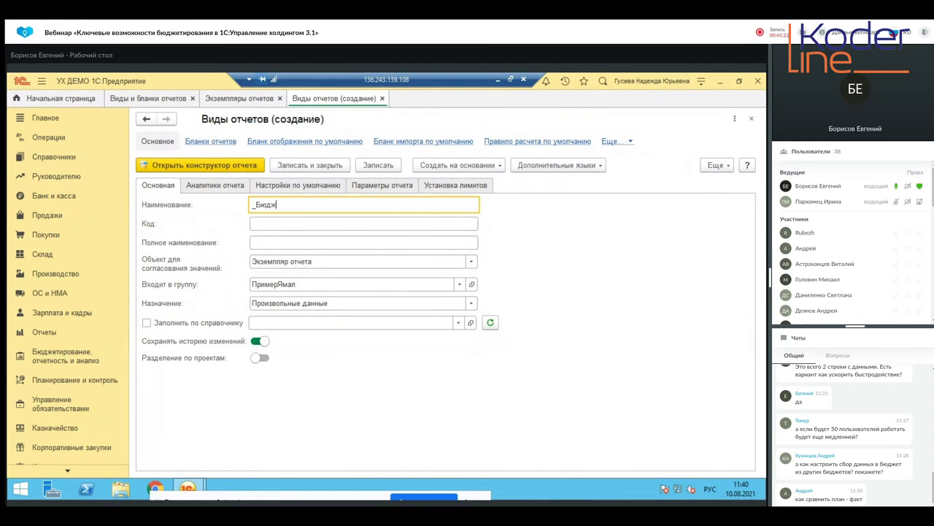
pyautogui.write('_Бюджет продажи план факт')
pyautogui.click(362, 167)
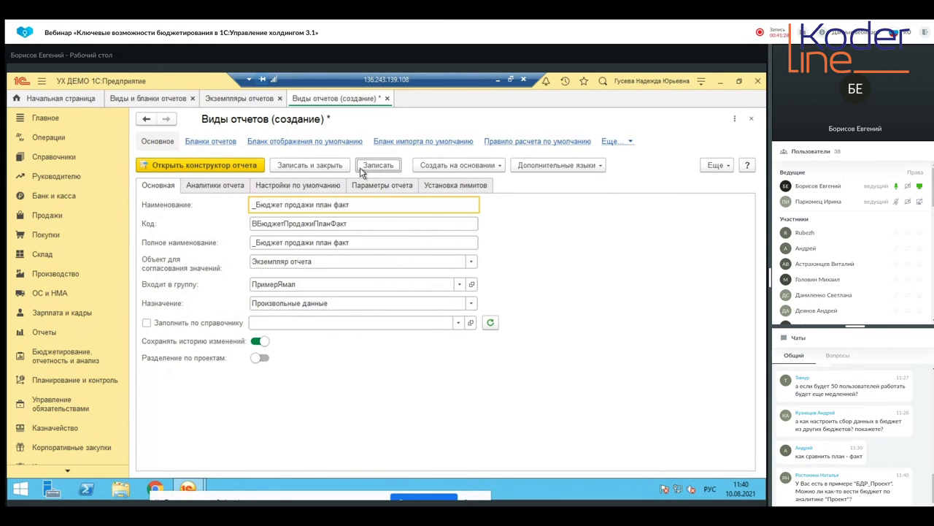
pyautogui.click(377, 166)
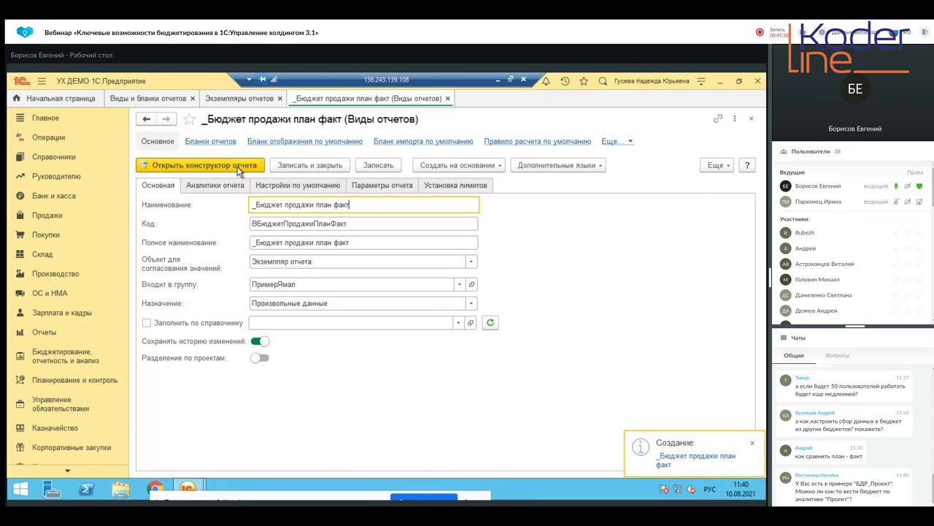
# Open the report constructor for the new report type and add the rows Товары and Материалы.
pyautogui.click(238, 167)
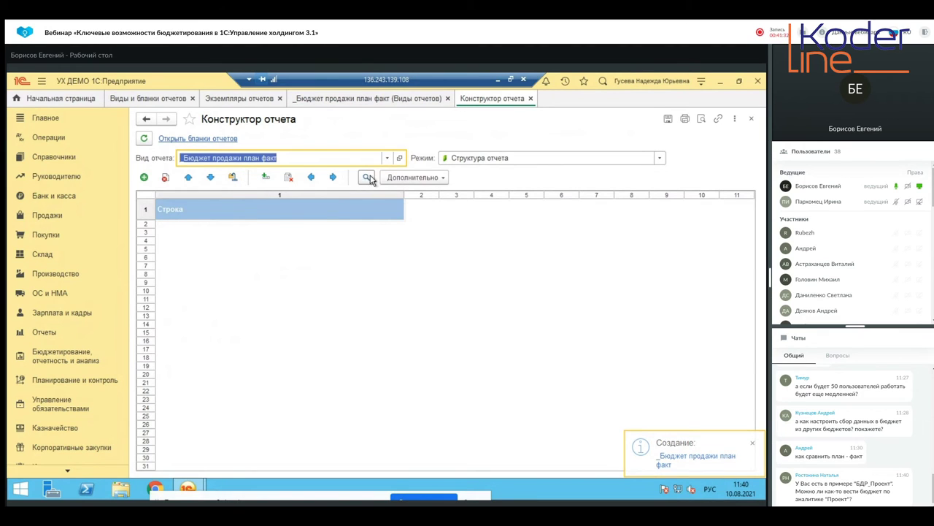
pyautogui.click(144, 178)
pyautogui.click(233, 233)
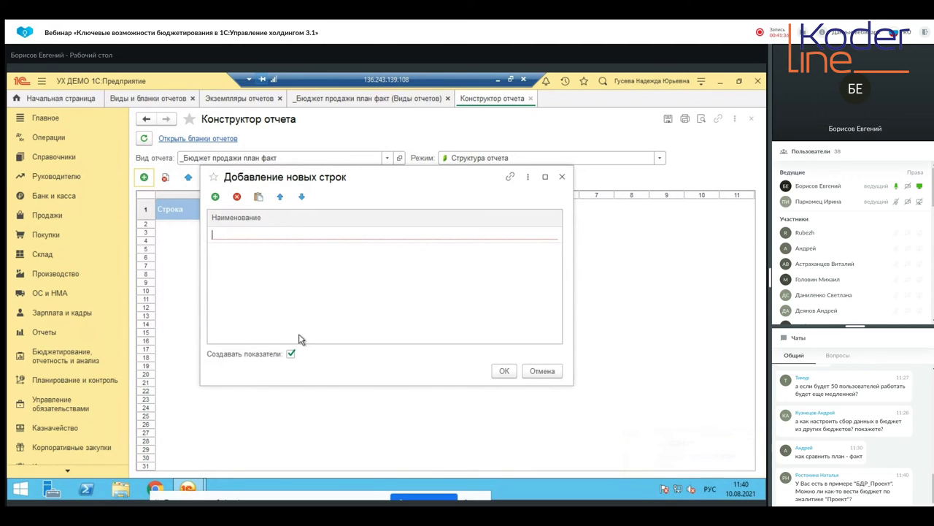
pyautogui.write('Товары')
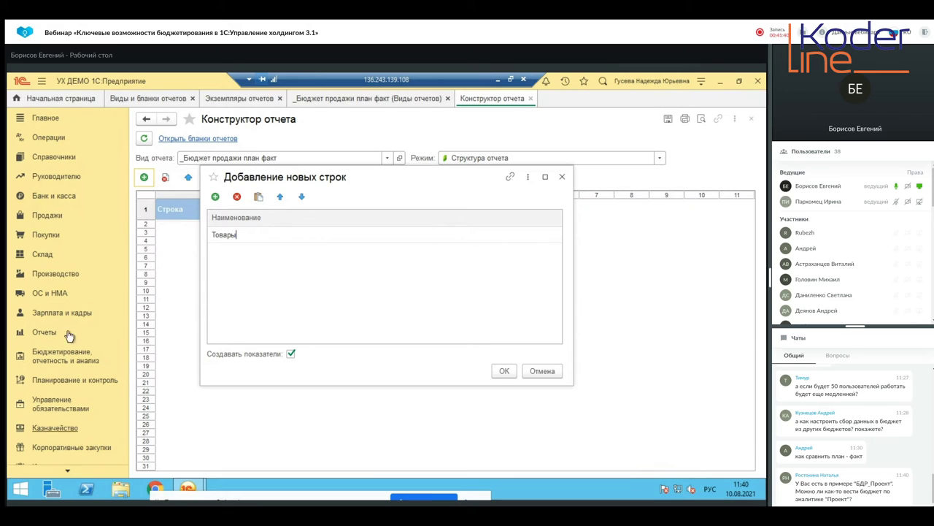
pyautogui.click(222, 198)
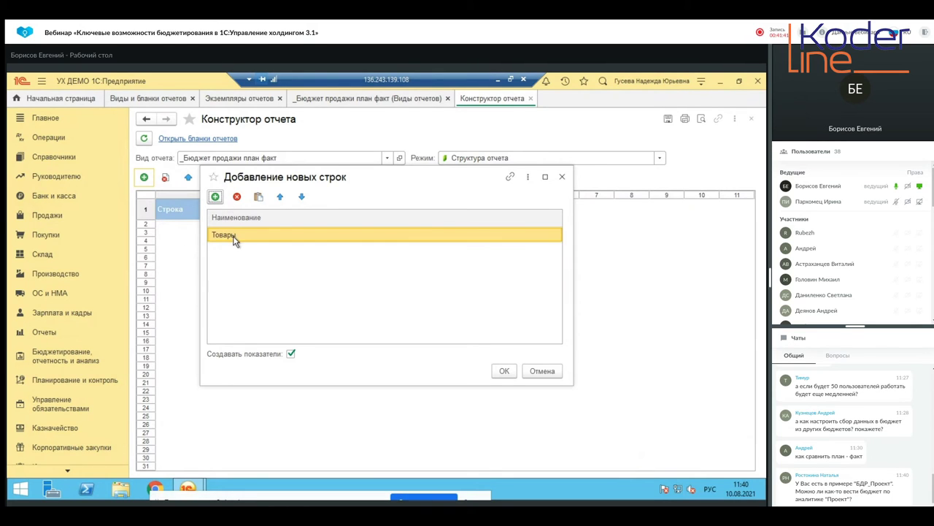
pyautogui.click(214, 196)
pyautogui.write('М')
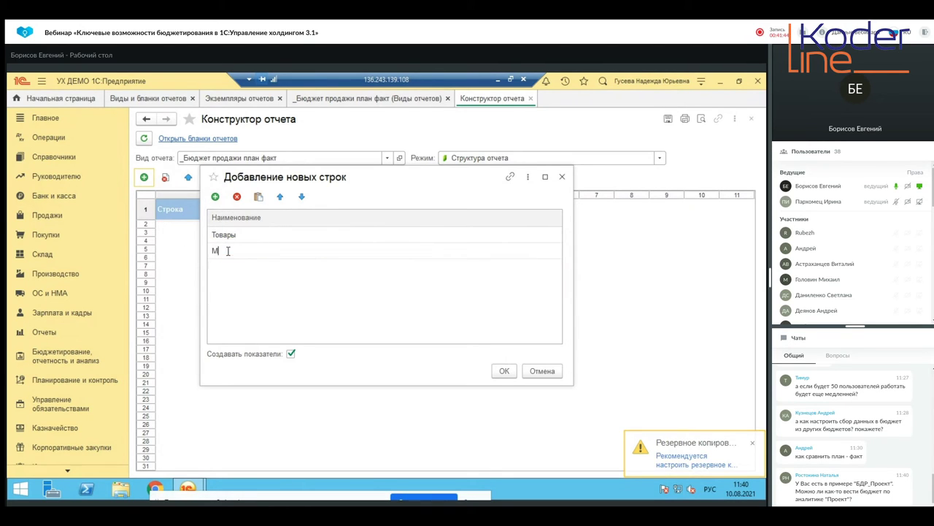
pyautogui.click(502, 371)
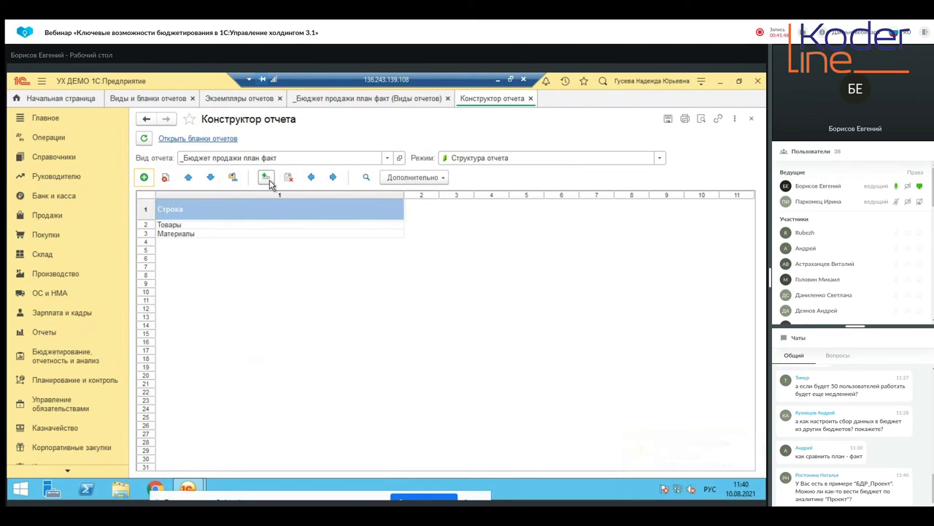
# Start adding report columns and enter the plan columns Количество план, Цена план and Сумма план.
pyautogui.click(266, 177)
pyautogui.click(307, 235)
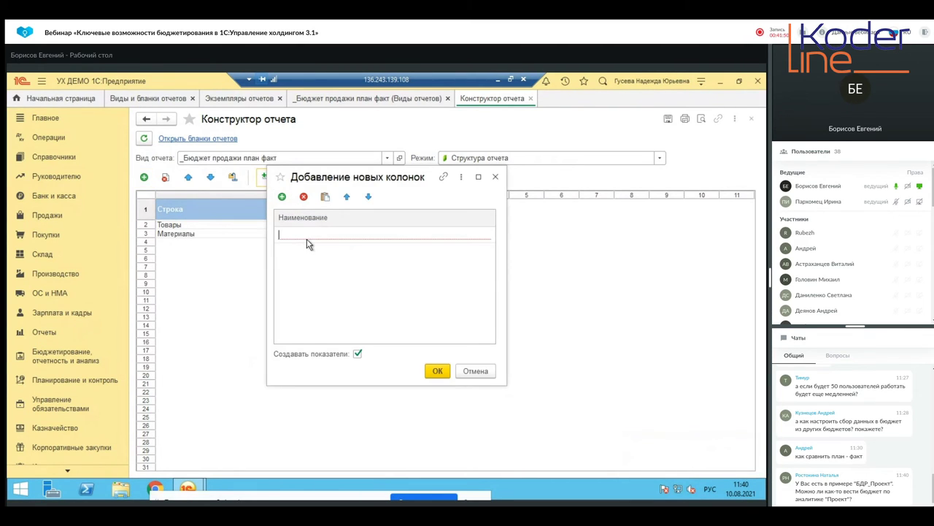
pyautogui.write('Количество план')
pyautogui.click(282, 196)
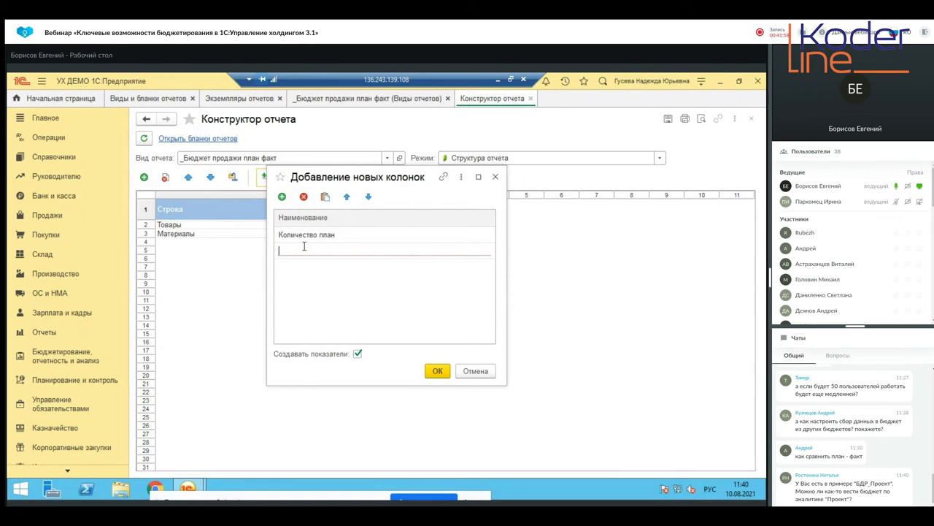
pyautogui.write('Цена план')
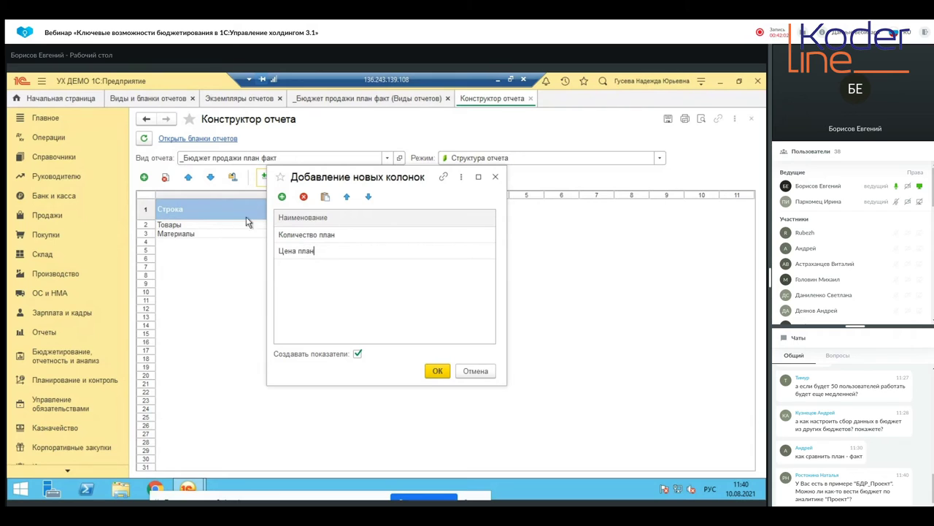
pyautogui.click(282, 197)
pyautogui.write('Сумма план')
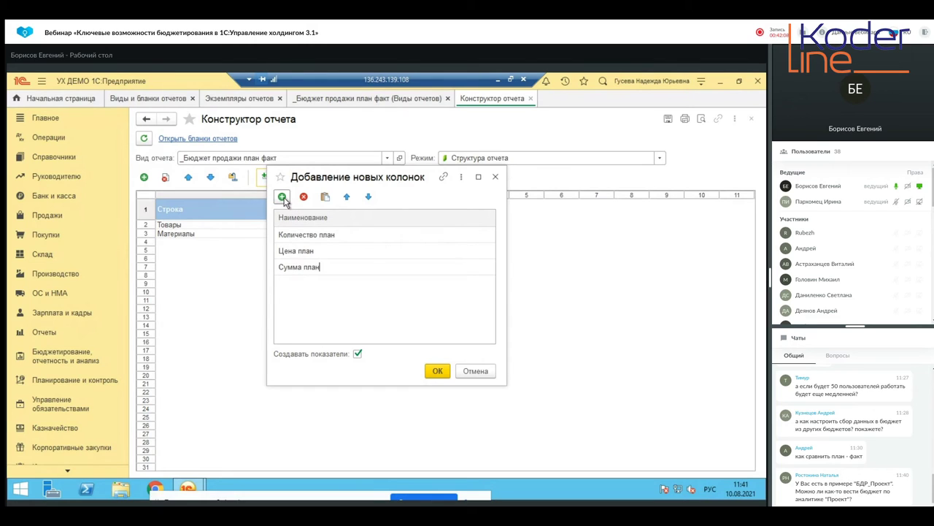
# Enter the columns Количество факт, Цена факт, Суума факт and Отклонение, and add the whole column list to the report.
pyautogui.click(282, 196)
pyautogui.write('Количество факт')
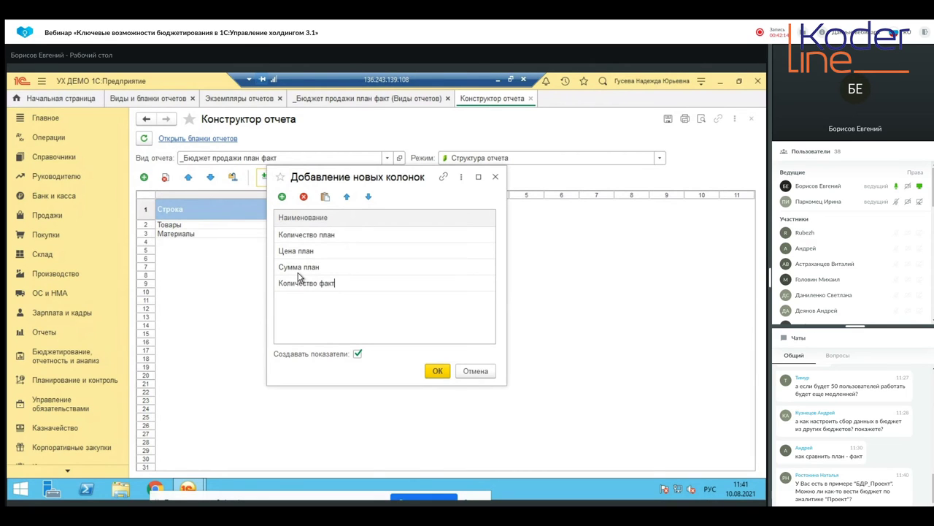
pyautogui.click(283, 197)
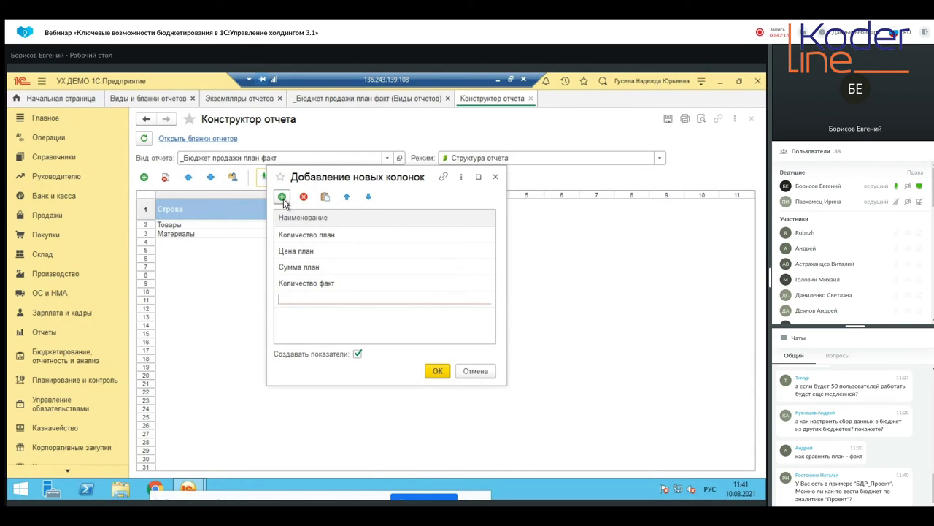
pyautogui.write('Цена факт')
pyautogui.click(283, 198)
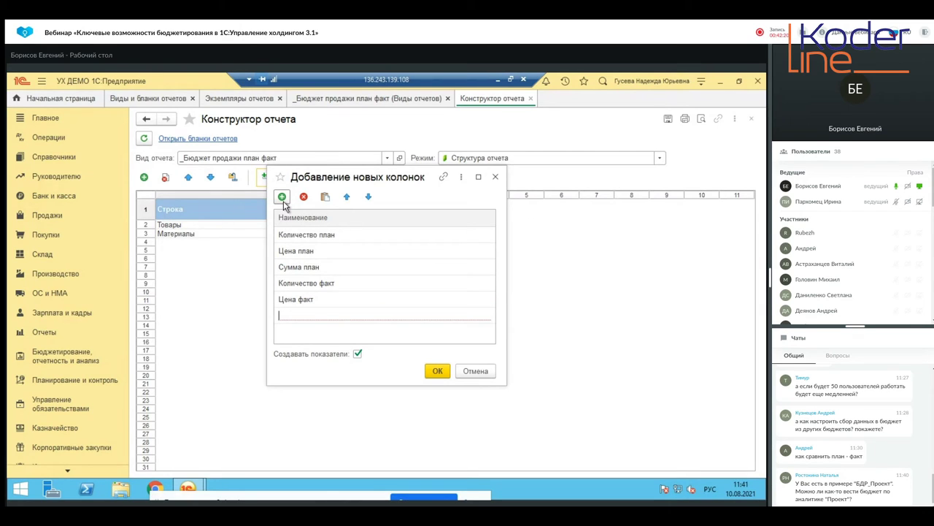
pyautogui.write('Суума факт')
pyautogui.click(282, 198)
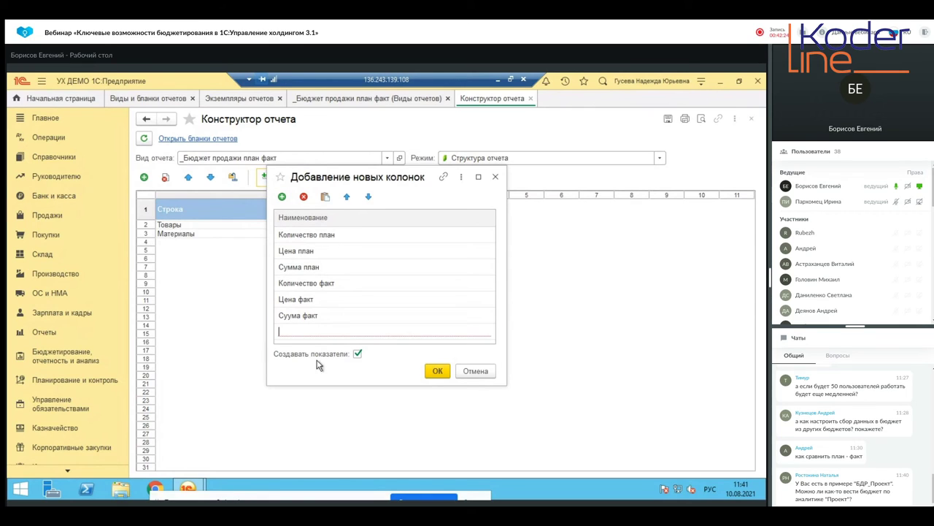
pyautogui.write('Отклонение')
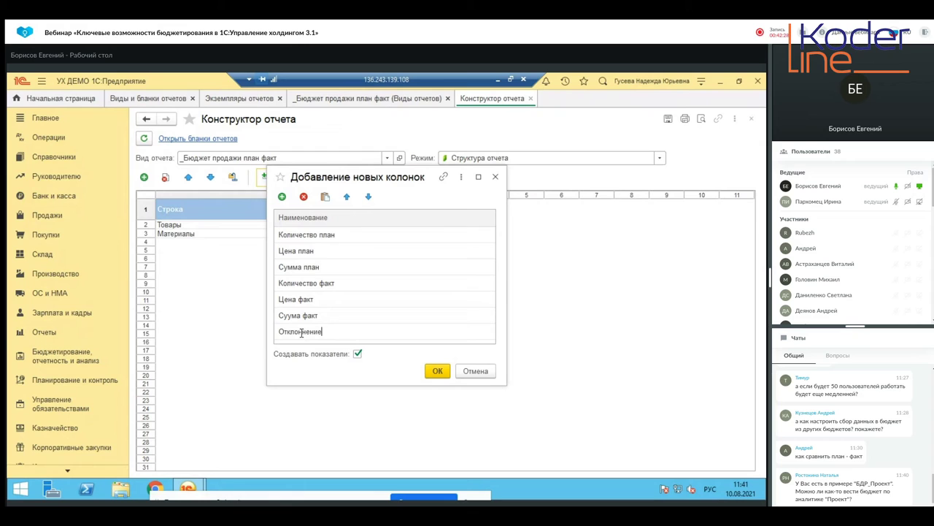
pyautogui.click(439, 371)
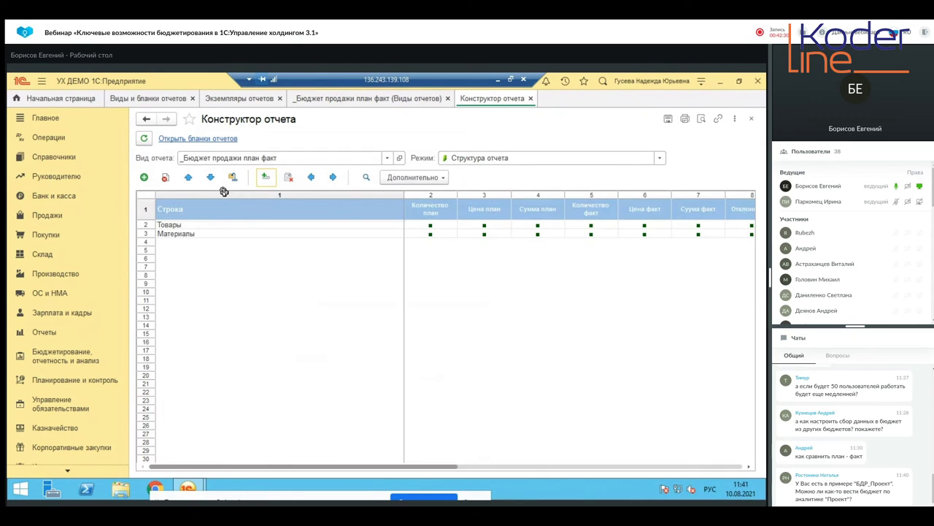
# Switch the constructor to Аналитики показателей mode and assign Контрагенты as Аналитика 1 of the Товары row.
pyautogui.click(528, 163)
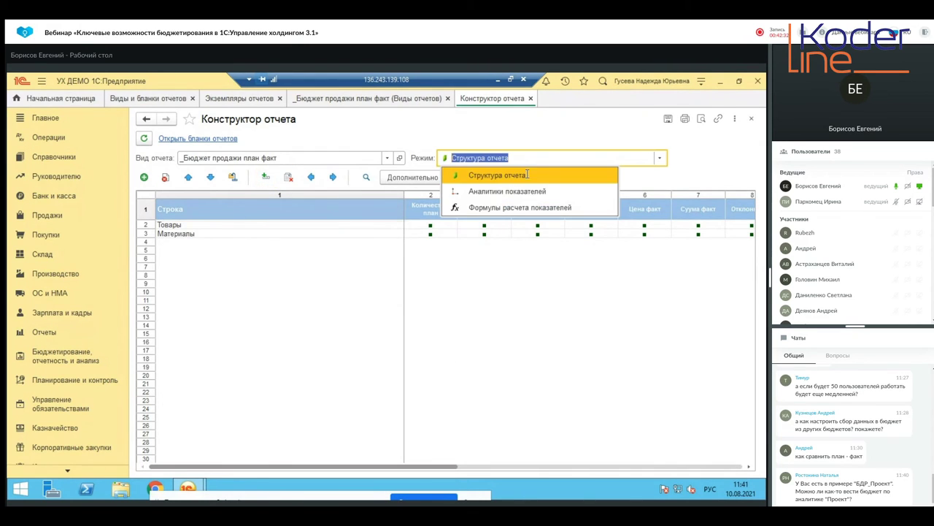
pyautogui.click(523, 192)
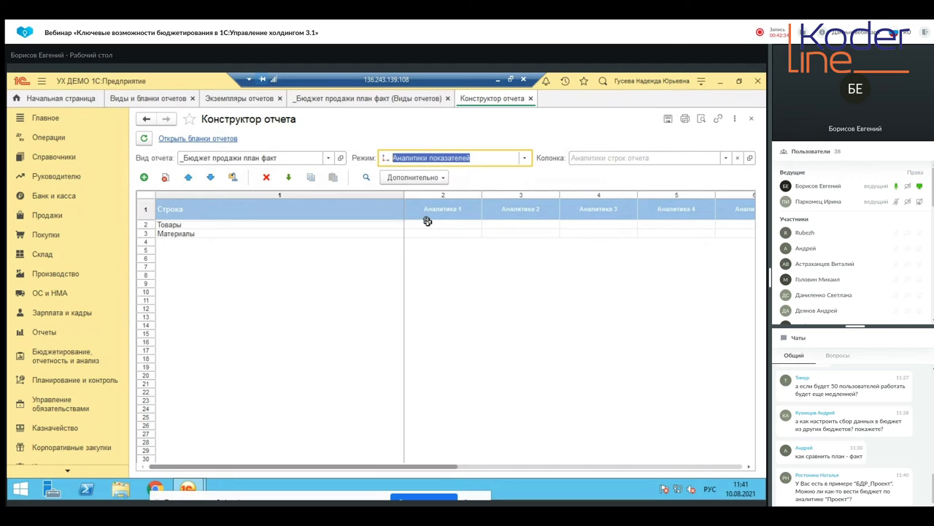
pyautogui.doubleClick(427, 221)
pyautogui.click(351, 227)
pyautogui.hotkey('ctrl', 'f')
pyautogui.write('кон')
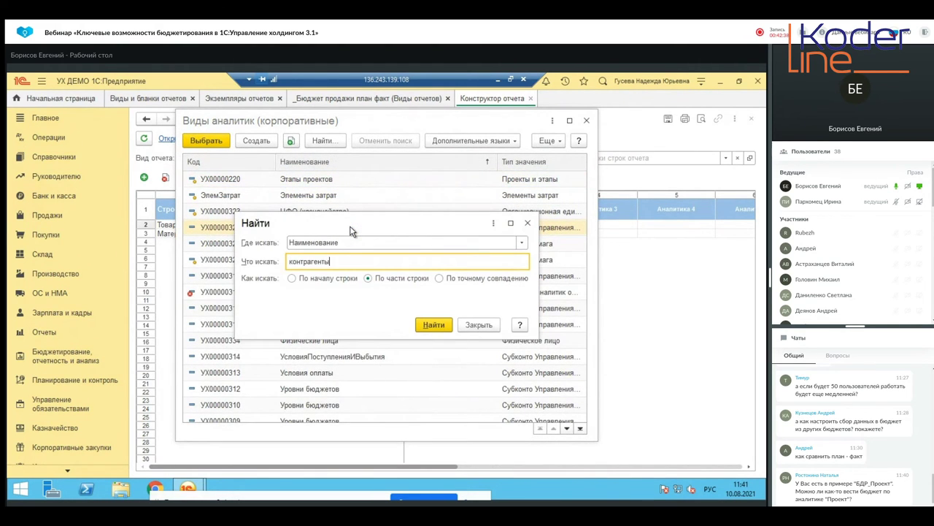
pyautogui.write('трагенты')
pyautogui.press('Return')
pyautogui.doubleClick(338, 195)
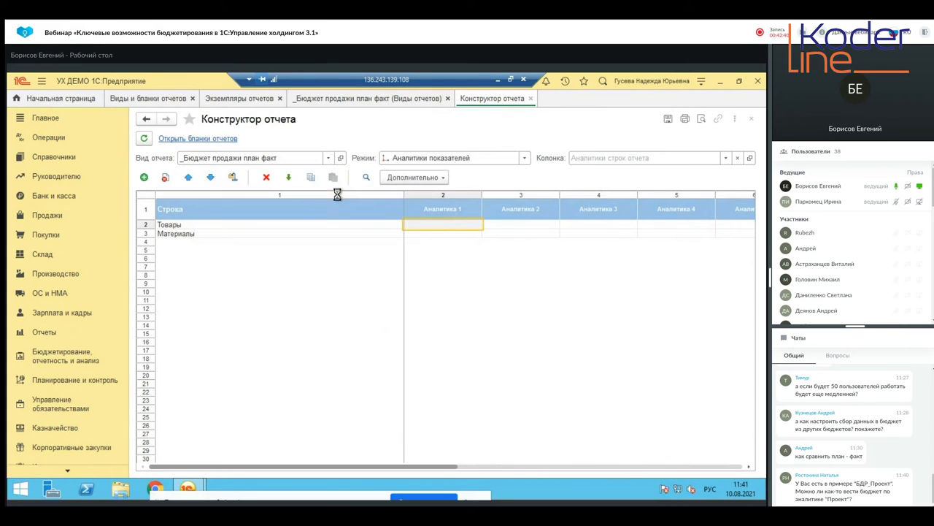
# Find the analytic Номенклатура of value type Номенклатура and assign it as Аналитика 2 of the Товары row.
pyautogui.click(529, 225)
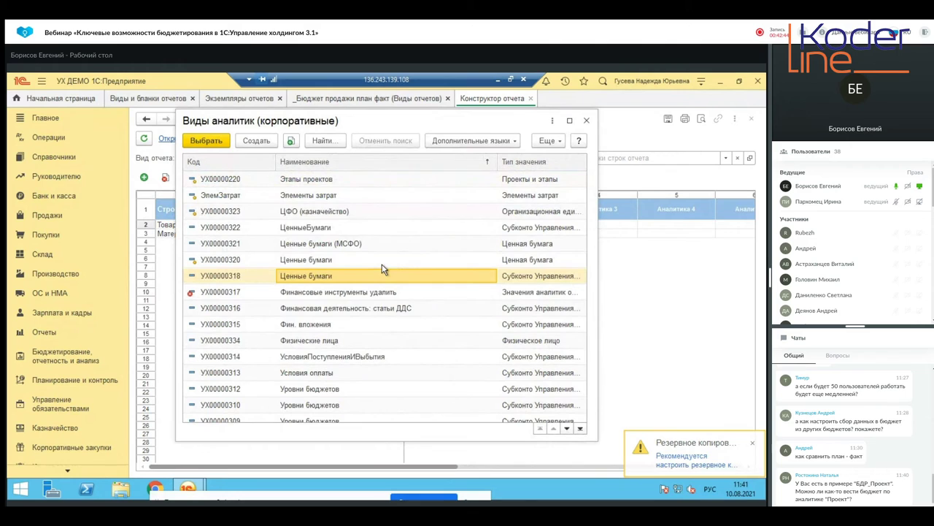
pyautogui.write('номенклат')
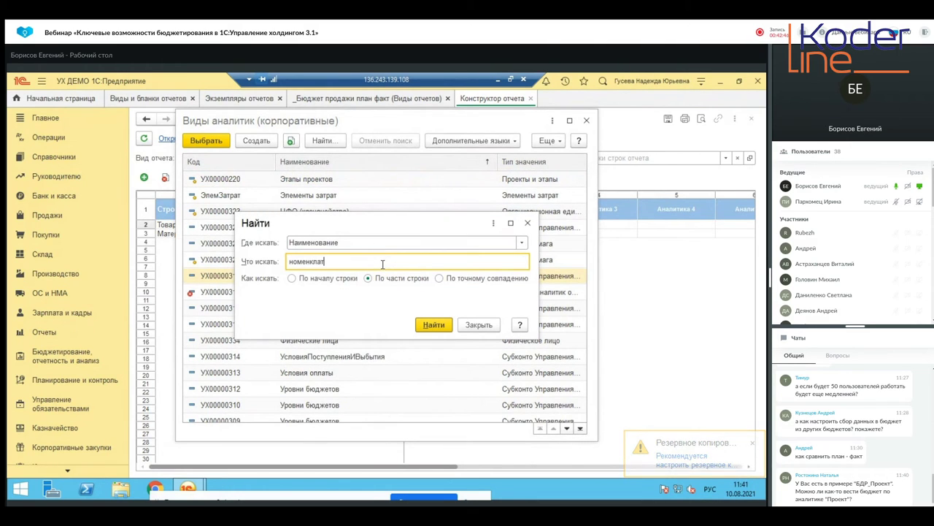
pyautogui.press('Return')
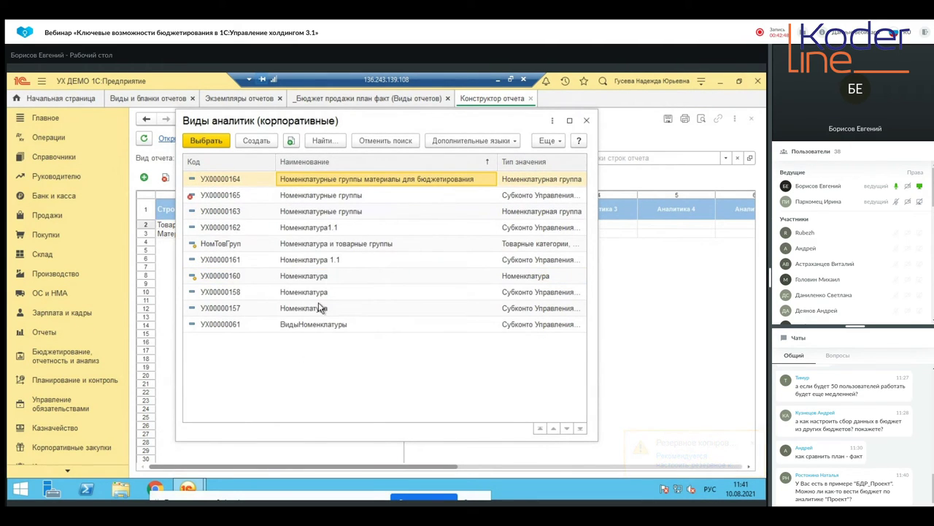
pyautogui.doubleClick(326, 282)
# Assign the analytic Контрагенты of value type Контрагент as Аналитика 1 of the Материалы row, and select that row's Аналитика 2 cell.
pyautogui.doubleClick(440, 232)
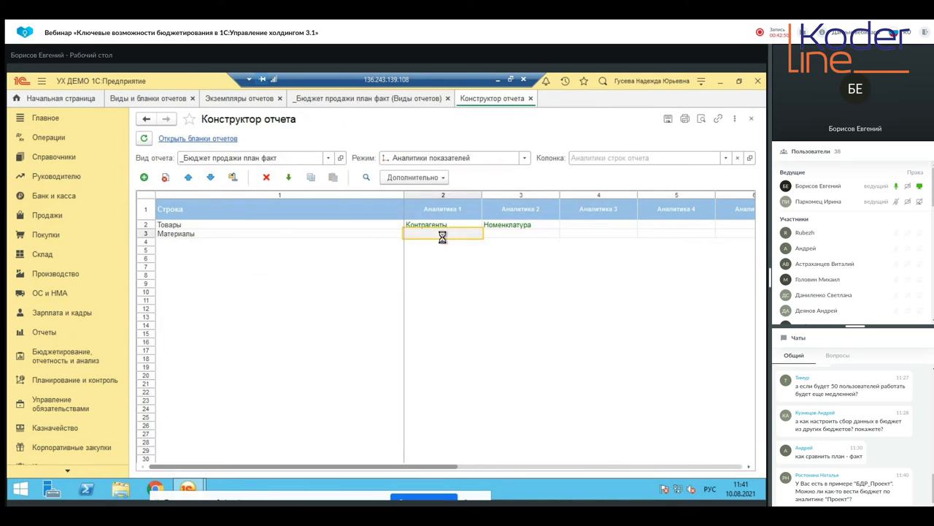
pyautogui.click(340, 245)
pyautogui.hotkey('ctrl', 'f')
pyautogui.write('ко')
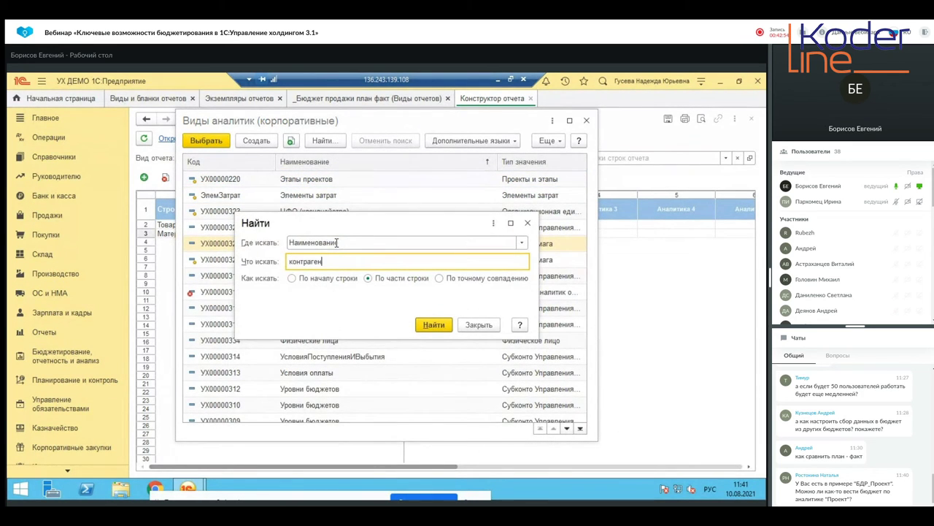
pyautogui.write('нтраген')
pyautogui.press('Return')
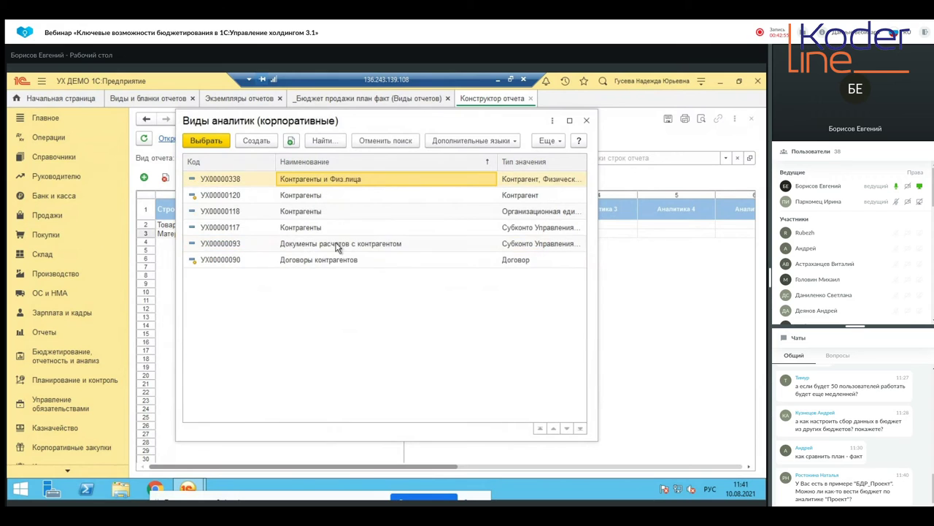
pyautogui.doubleClick(329, 195)
pyautogui.click(513, 234)
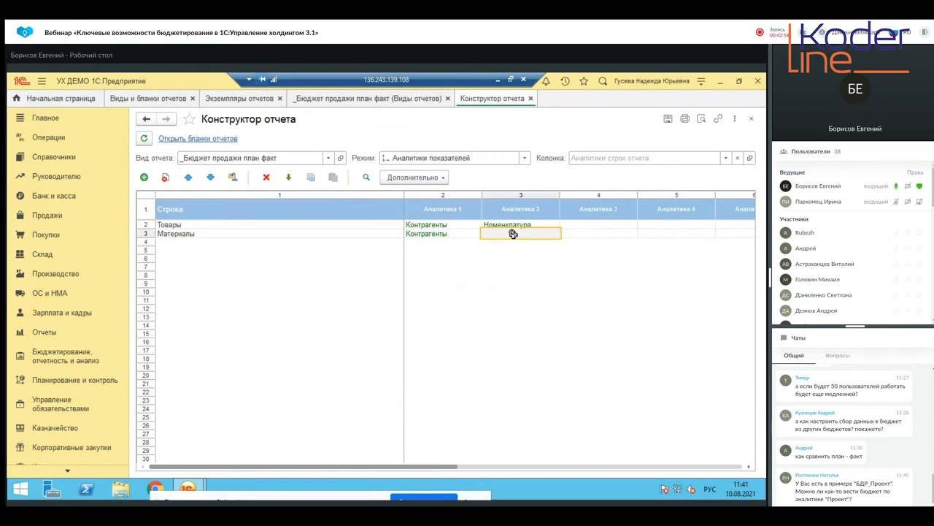
# Find the analytic Номенклатура of value type Номенклатура and assign it as Аналитика 2 of the Материалы row.
pyautogui.doubleClick(512, 233)
pyautogui.click(427, 260)
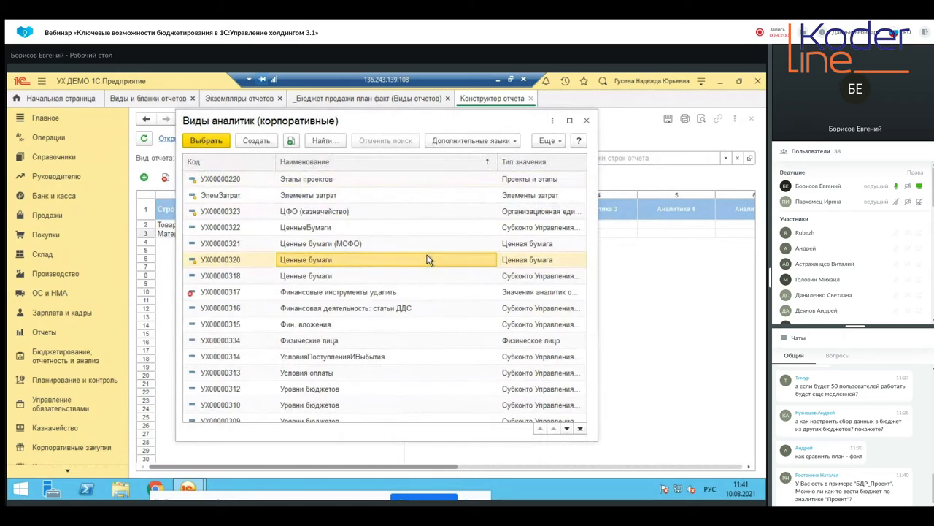
pyautogui.write('номенк')
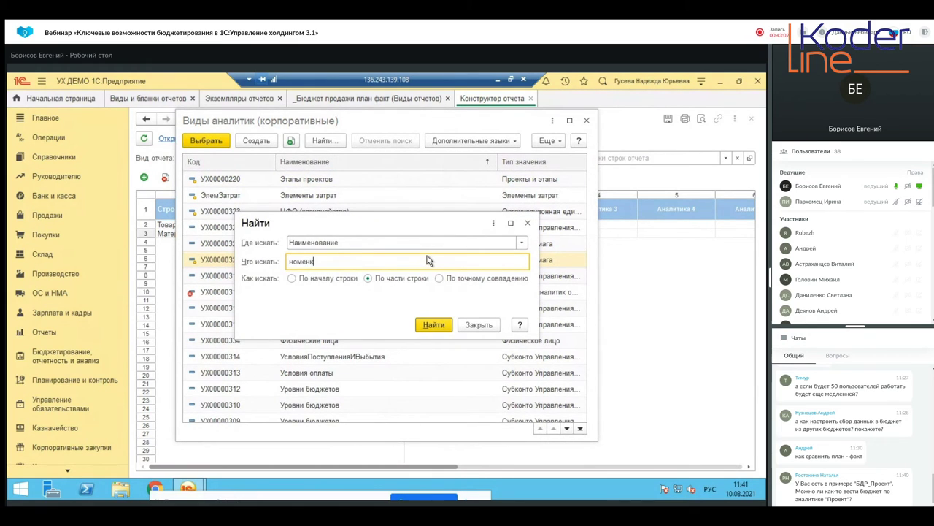
pyautogui.press('Return')
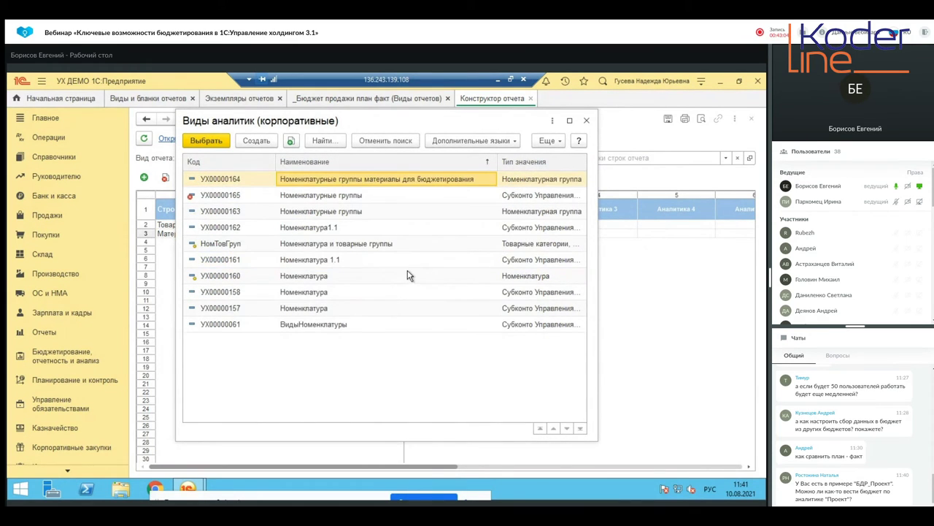
pyautogui.doubleClick(407, 276)
# Switch the constructor to Формулы расчета показателей mode and start a data source for Товары – Количество план from report type _Продажи бюджет 2021.
pyautogui.click(474, 158)
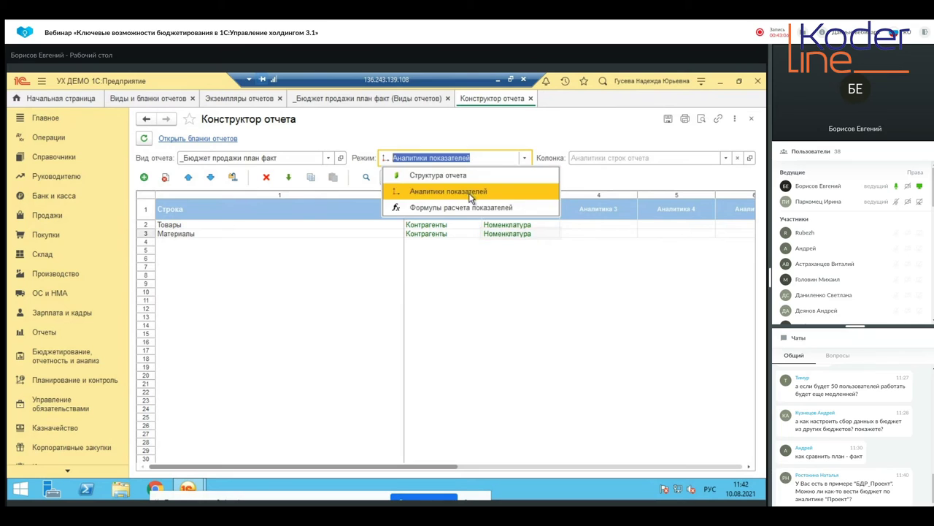
pyautogui.click(468, 207)
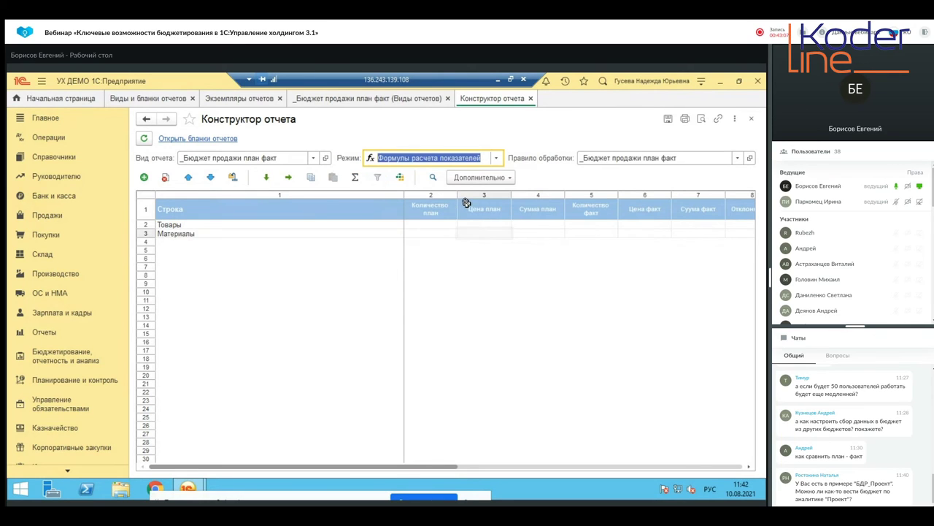
pyautogui.click(432, 226)
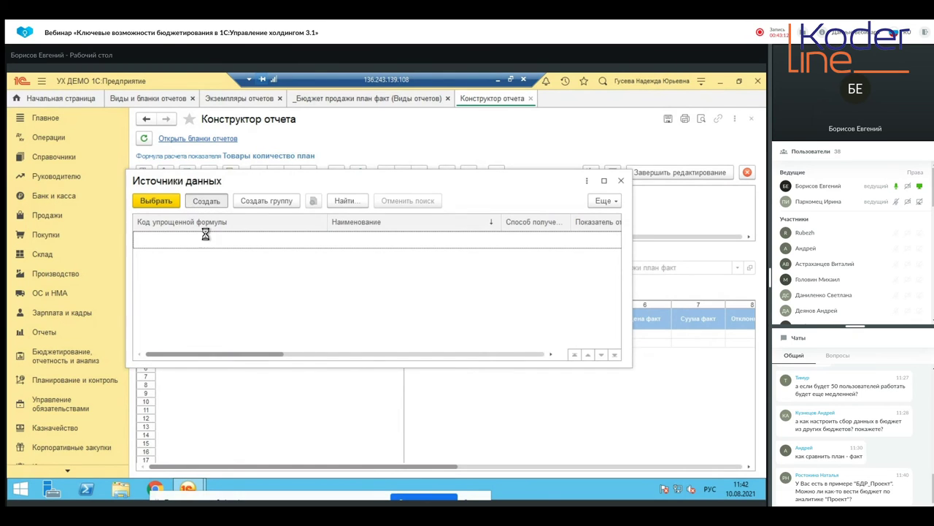
pyautogui.doubleClick(232, 254)
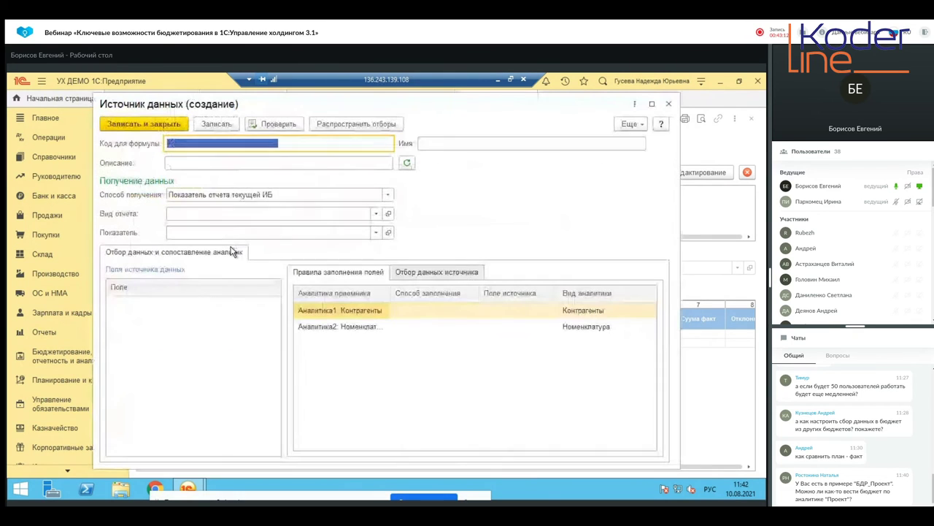
pyautogui.click(252, 214)
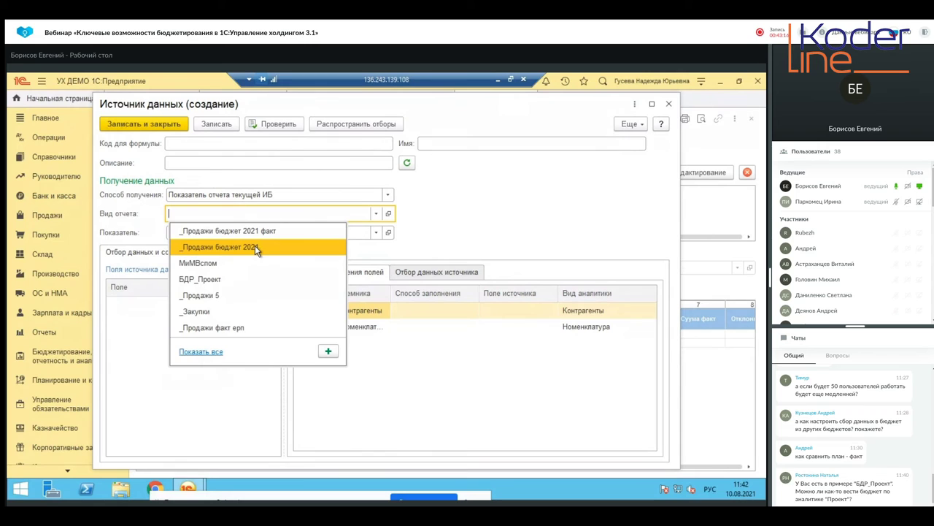
pyautogui.click(255, 246)
# Choose the indicator Товары количество, save the data source and apply it as the formula of Товары – Количество план.
pyautogui.click(252, 235)
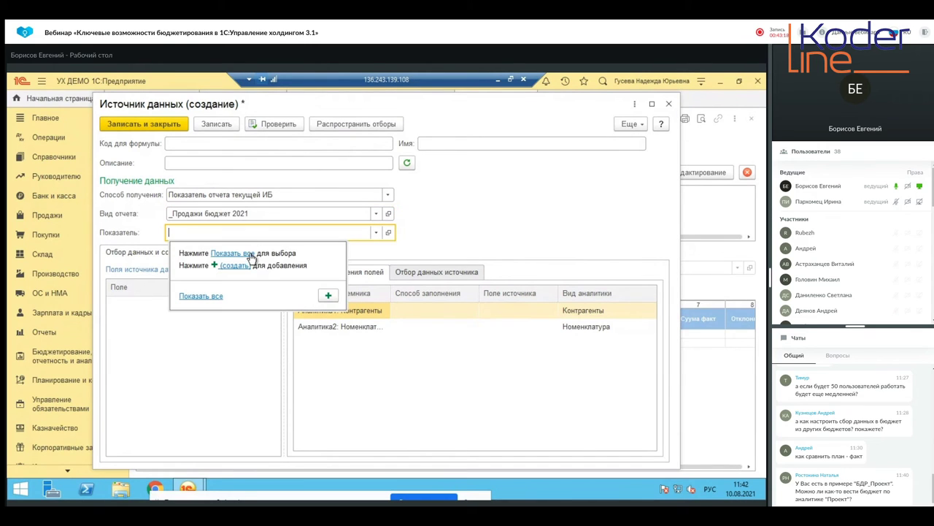
pyautogui.click(248, 251)
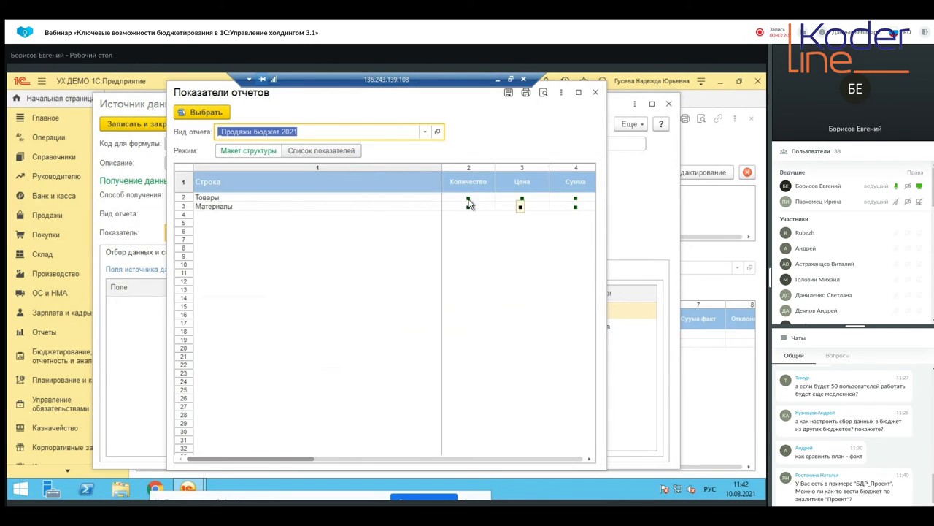
pyautogui.click(468, 197)
pyautogui.doubleClick(467, 197)
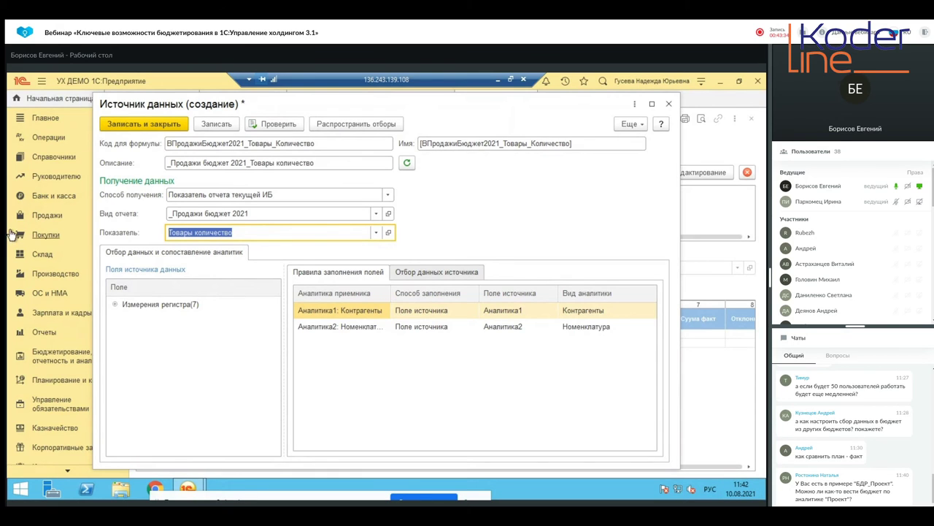
pyautogui.click(161, 125)
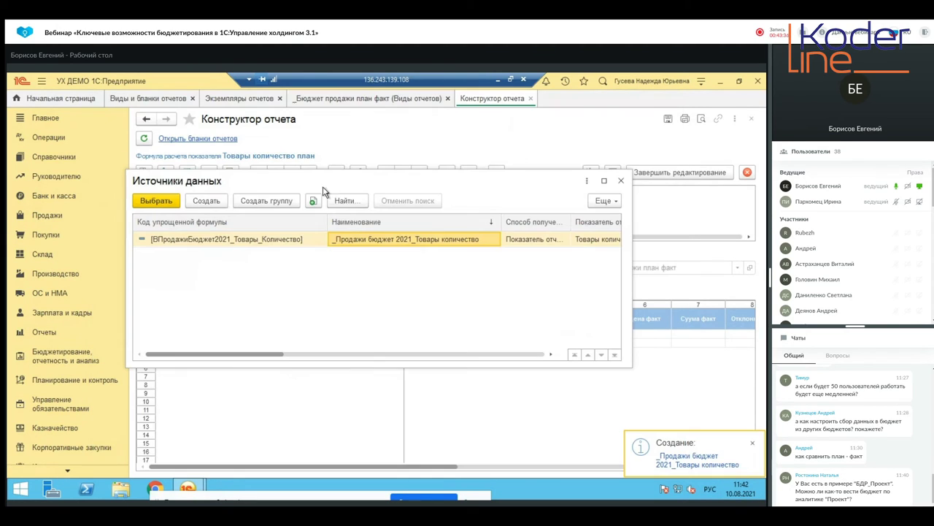
pyautogui.click(149, 201)
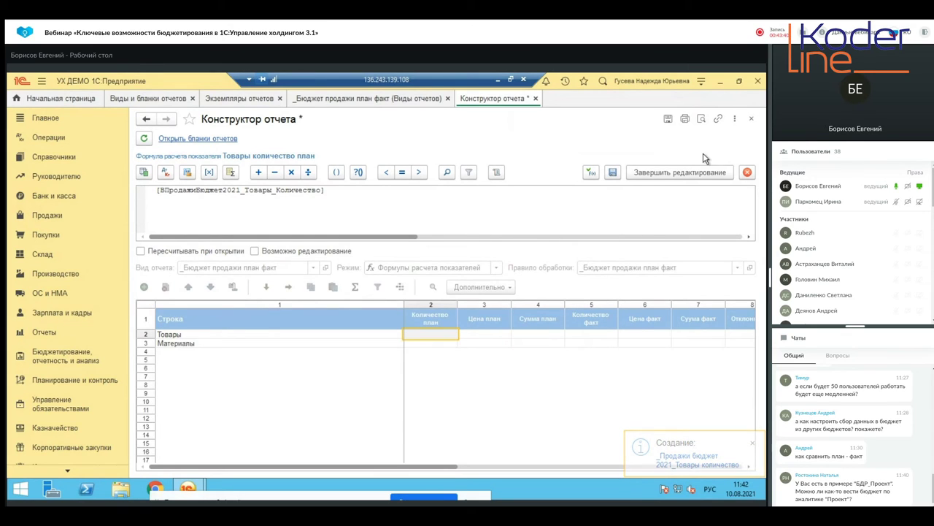
pyautogui.click(690, 172)
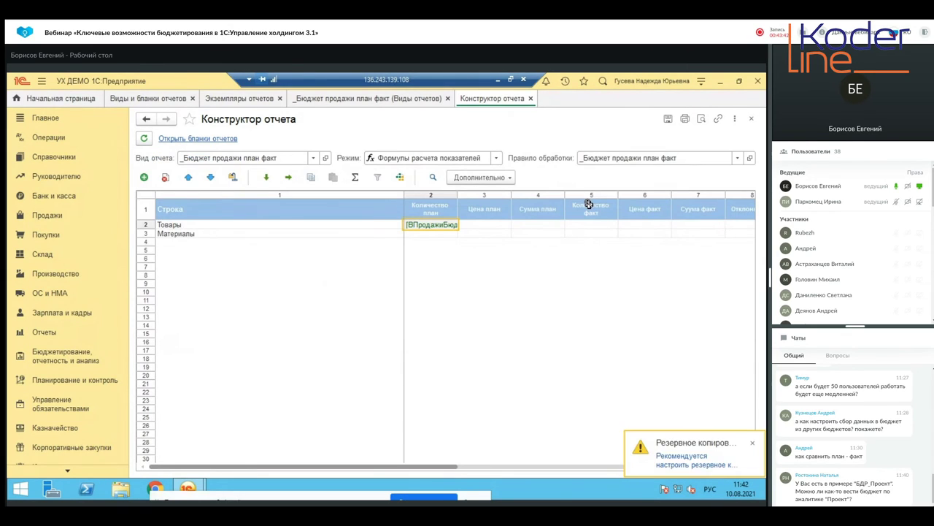
# Start a new data source for the Товары – Цена план formula, based on the report type _Продажи бюджет 2021.
pyautogui.click(491, 225)
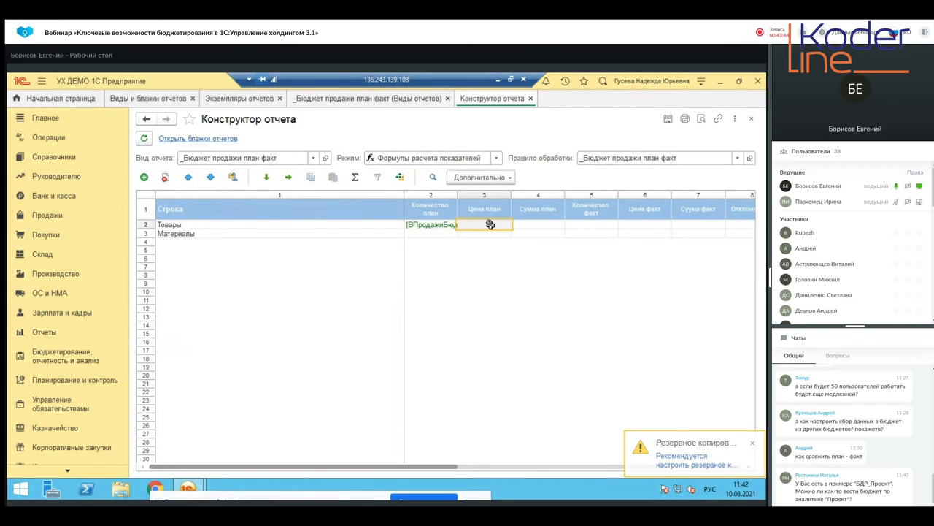
pyautogui.click(144, 172)
pyautogui.click(207, 201)
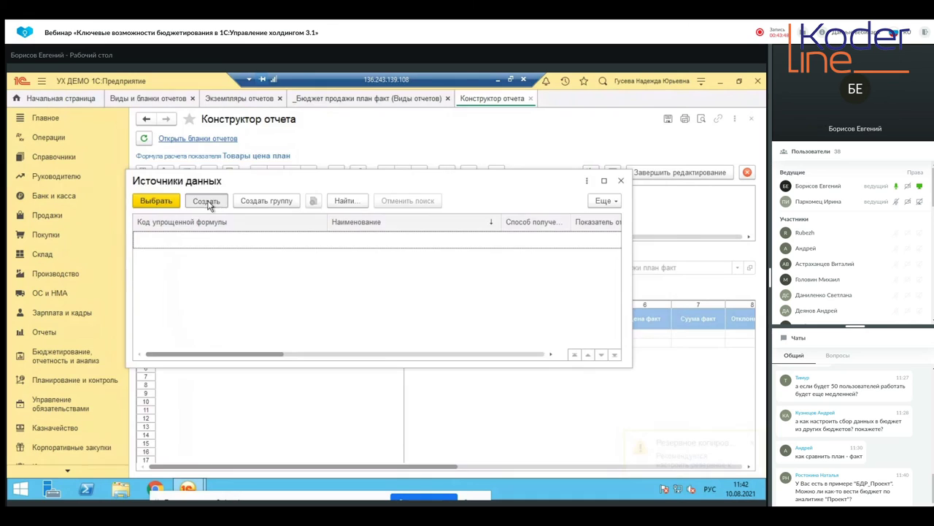
pyautogui.click(216, 194)
pyautogui.press('Escape')
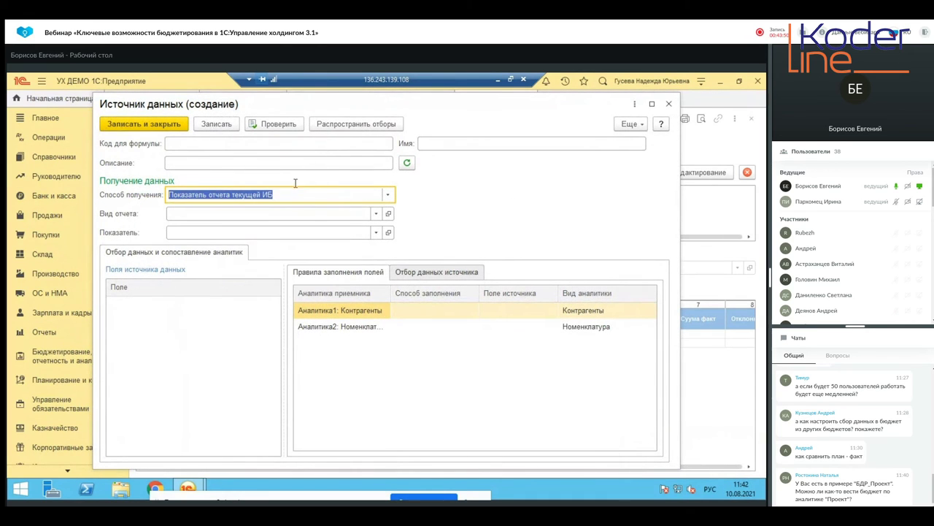
pyautogui.click(308, 212)
pyautogui.click(296, 229)
# Choose the indicator Товары цена, save the data source and apply it as the formula of Товары – Цена план.
pyautogui.click(300, 232)
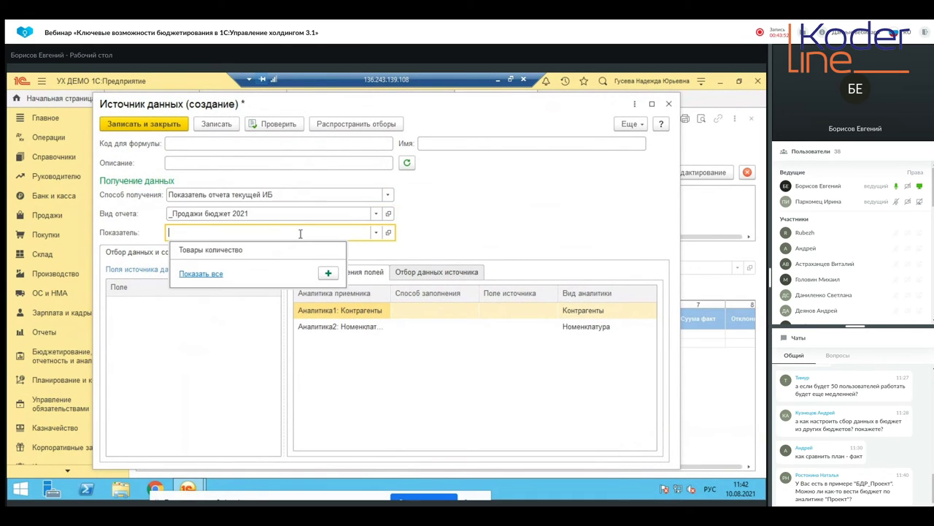
pyautogui.click(216, 275)
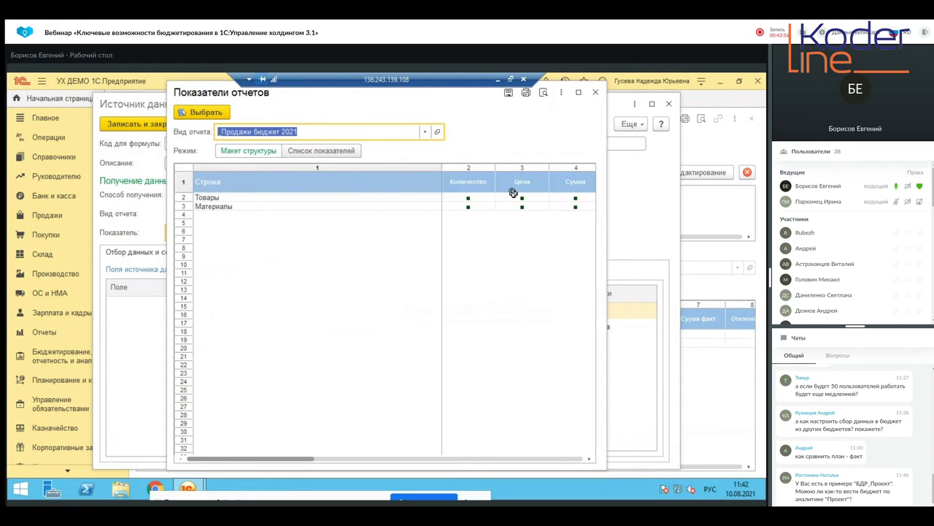
pyautogui.doubleClick(514, 194)
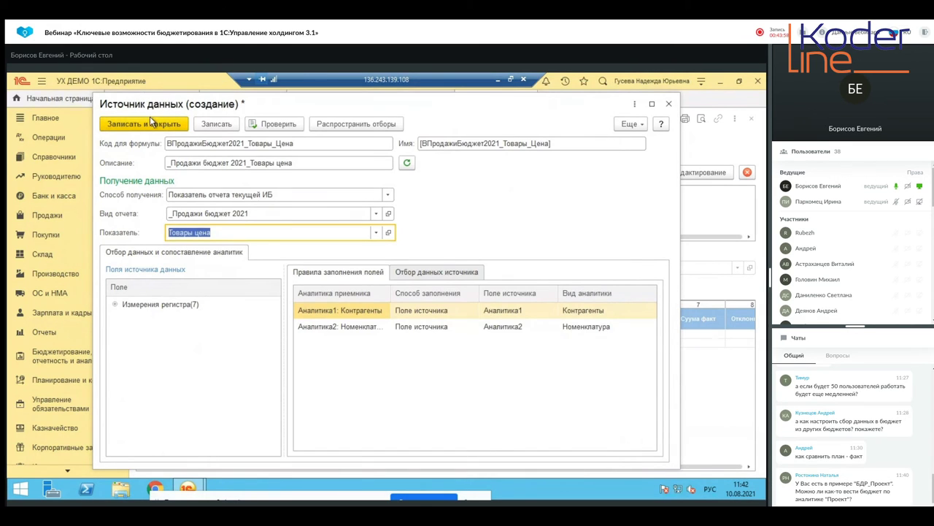
pyautogui.click(150, 119)
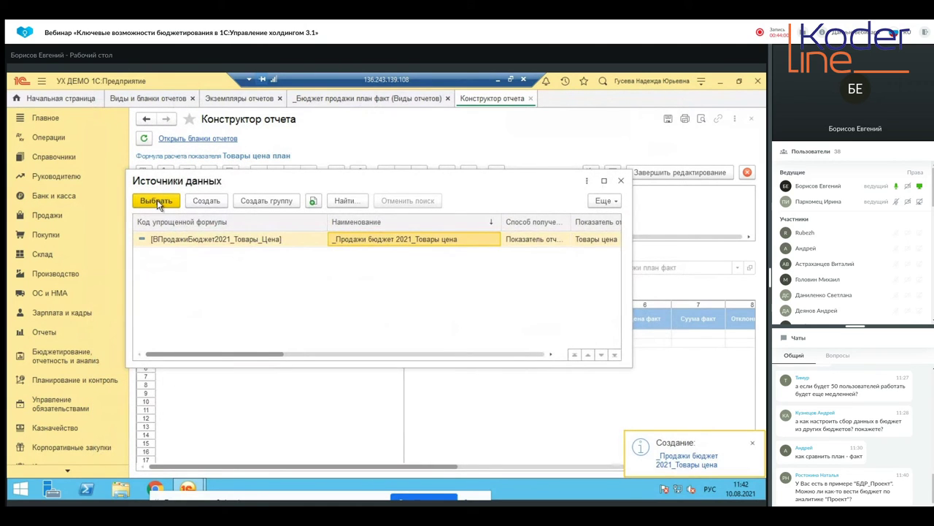
pyautogui.click(157, 200)
pyautogui.click(679, 173)
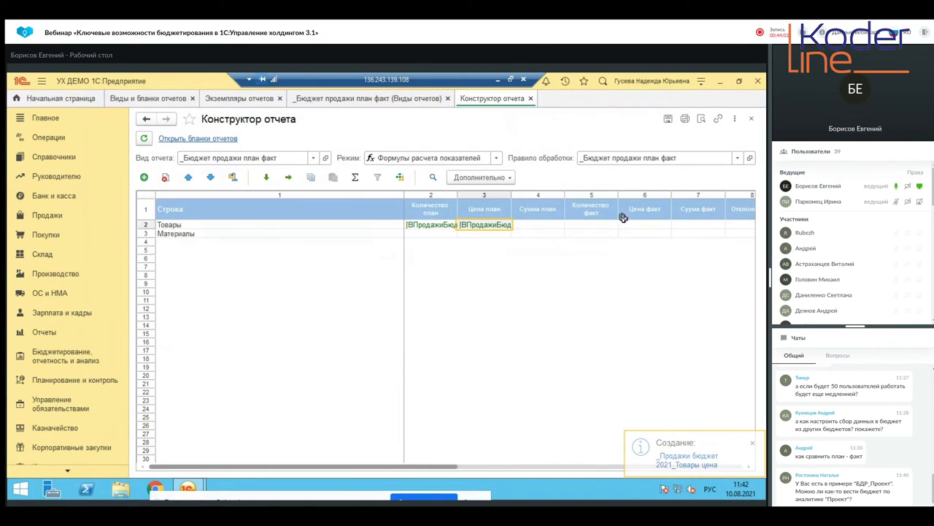
# Start a new data source for the Товары – Сумма план formula, based on the report type _Продажи бюджет 2021.
pyautogui.doubleClick(536, 228)
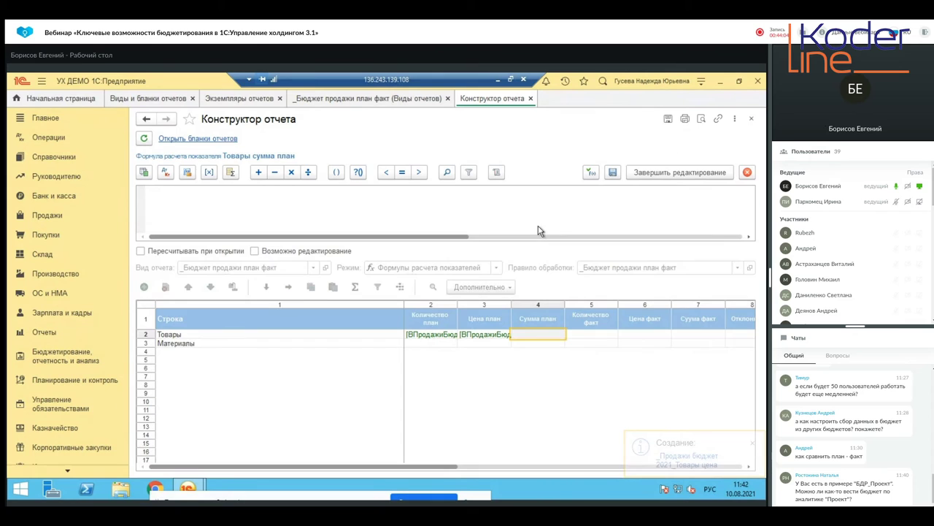
pyautogui.click(188, 172)
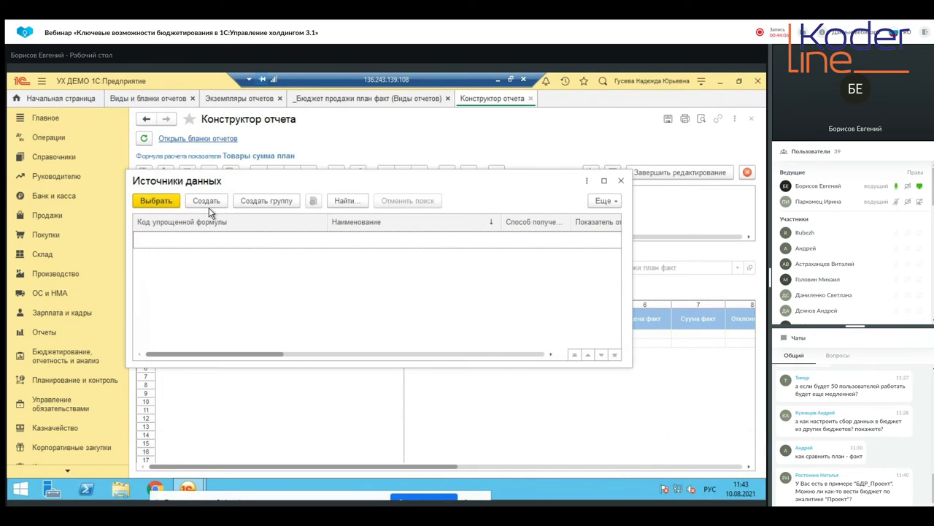
pyautogui.click(224, 200)
pyautogui.click(234, 221)
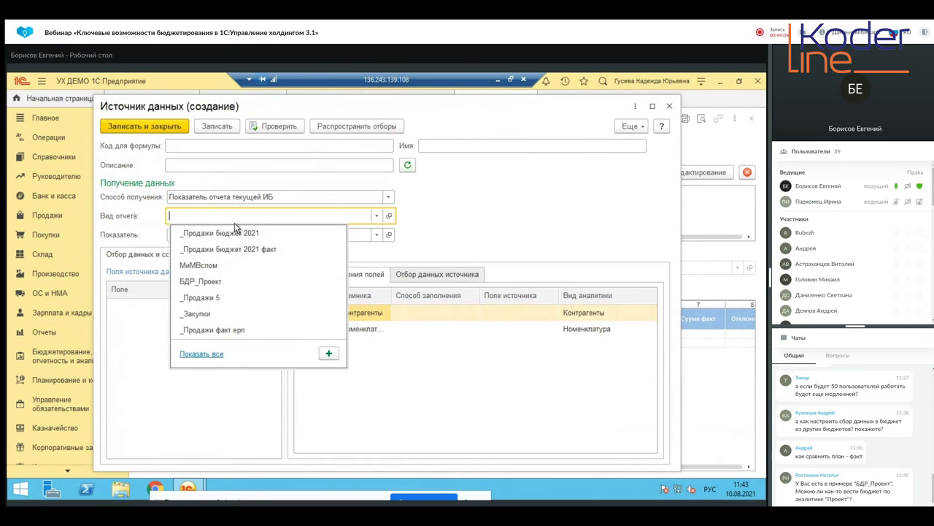
pyautogui.click(235, 228)
# Choose the indicator Товары сумма, save the data source and apply it as the formula of Товары – Сумма план.
pyautogui.click(237, 235)
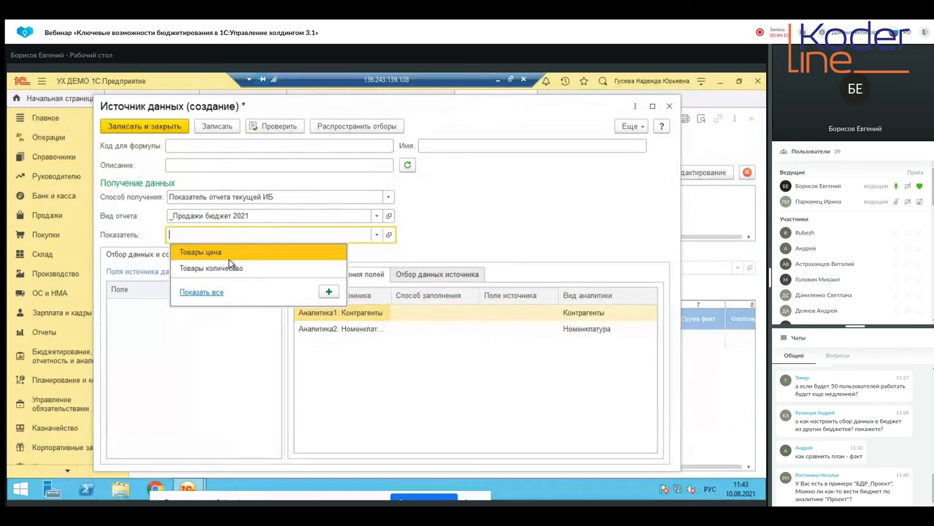
pyautogui.click(207, 292)
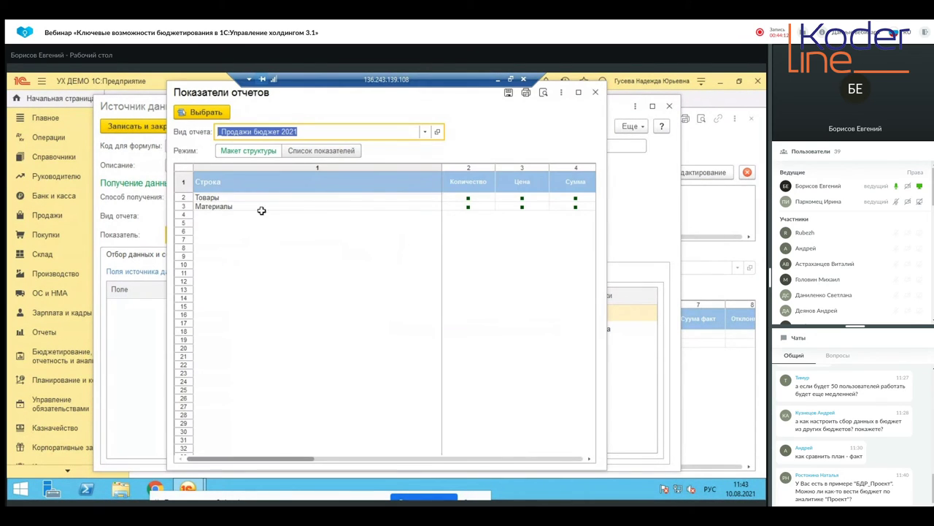
pyautogui.doubleClick(583, 198)
pyautogui.click(169, 123)
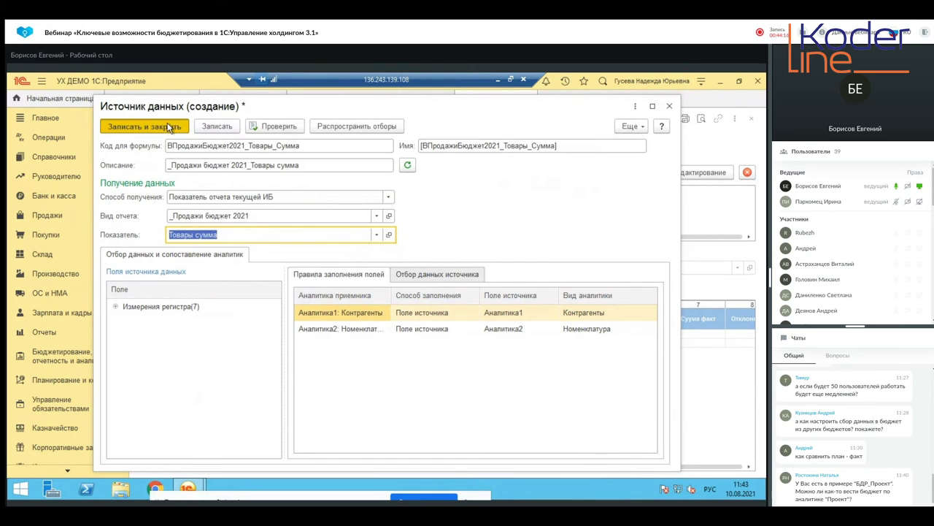
pyautogui.click(179, 201)
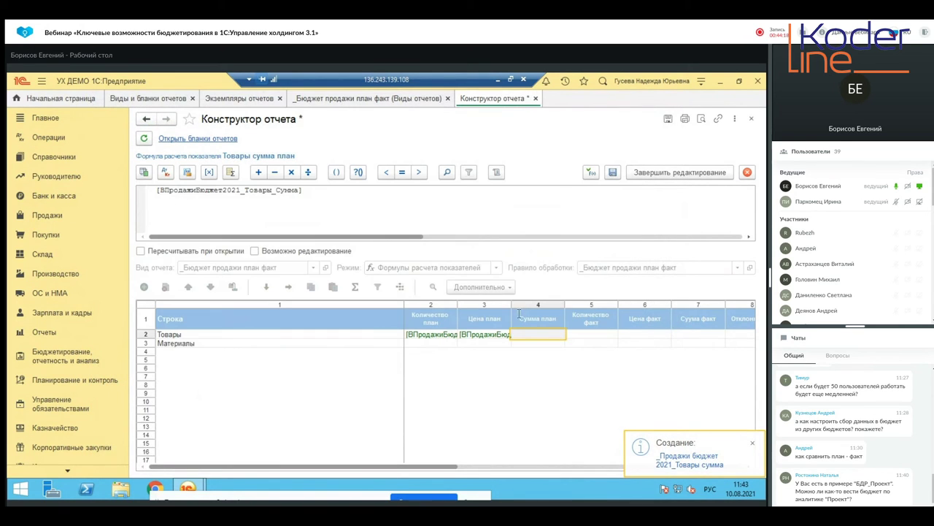
pyautogui.click(650, 174)
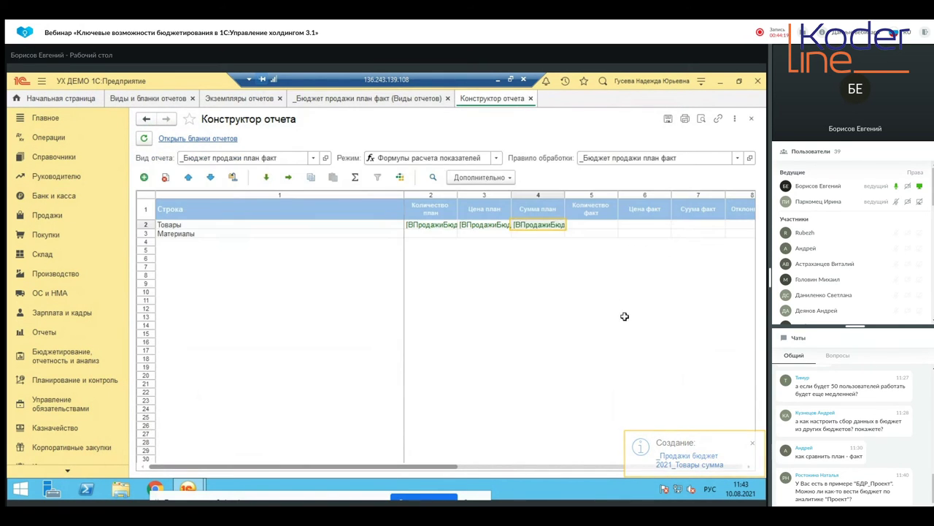
# Start a new data source for the Товары – Количество факт formula, based on the report type _Продажи бюджет 2021 факт.
pyautogui.doubleClick(590, 225)
pyautogui.click(187, 173)
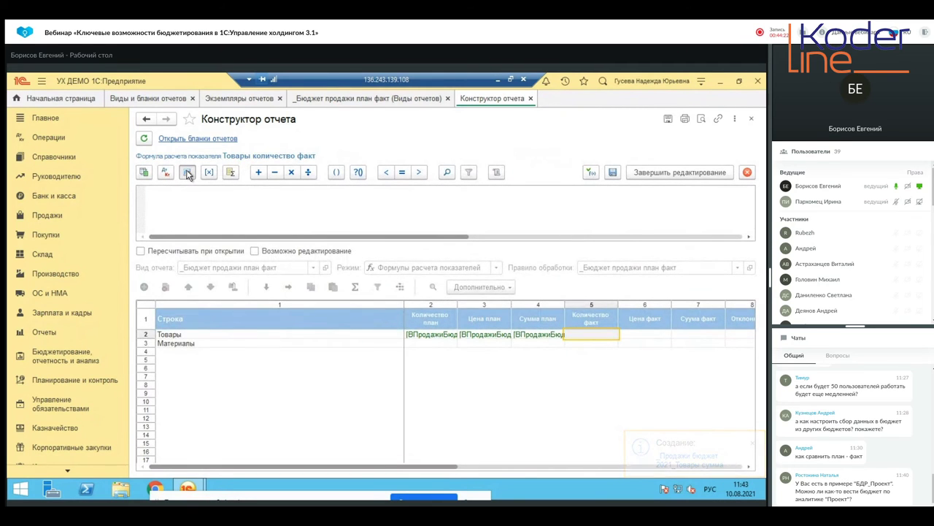
pyautogui.click(210, 200)
pyautogui.click(280, 222)
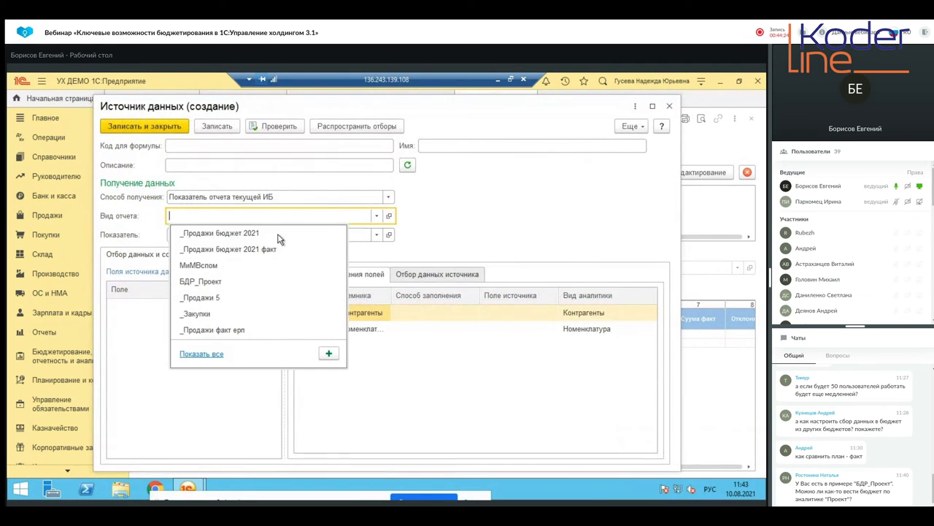
pyautogui.click(277, 250)
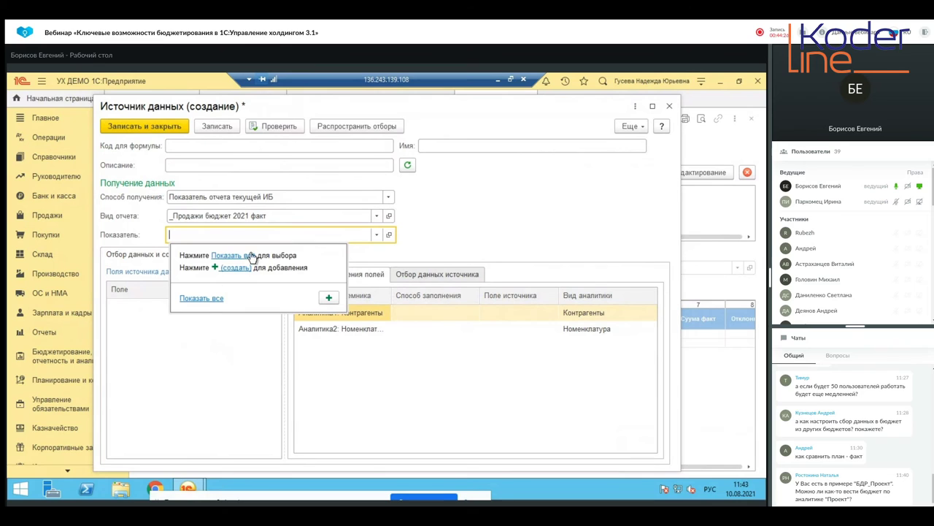
# Choose the indicator Товары цена, save the data source and insert it into the Товары – Количество факт formula.
pyautogui.click(249, 256)
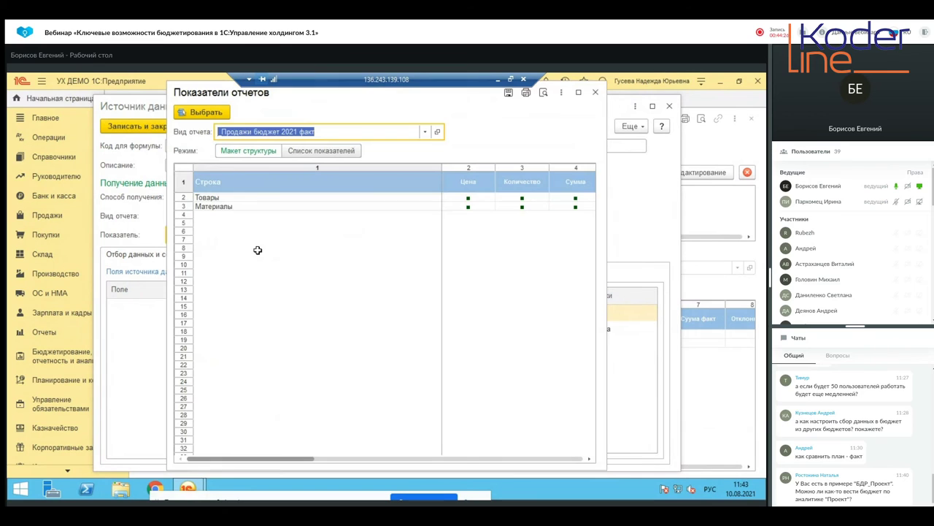
pyautogui.doubleClick(473, 195)
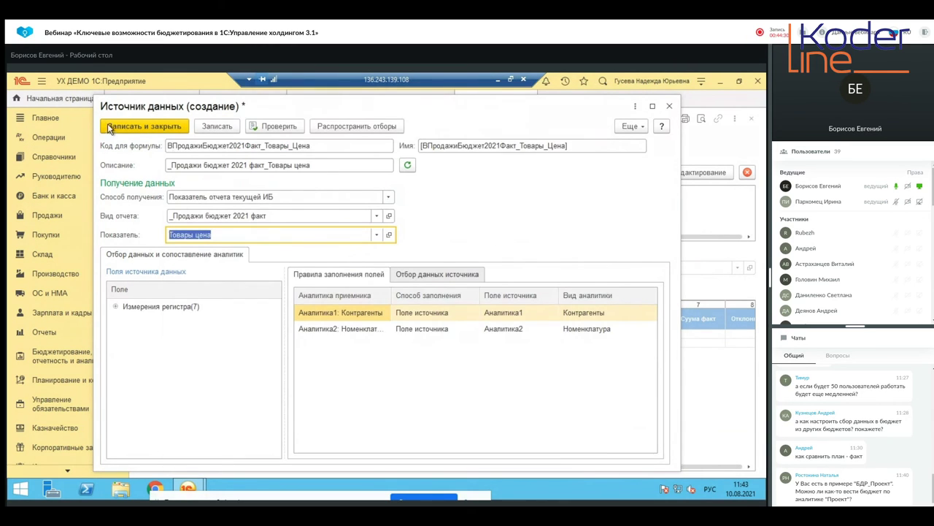
pyautogui.click(139, 127)
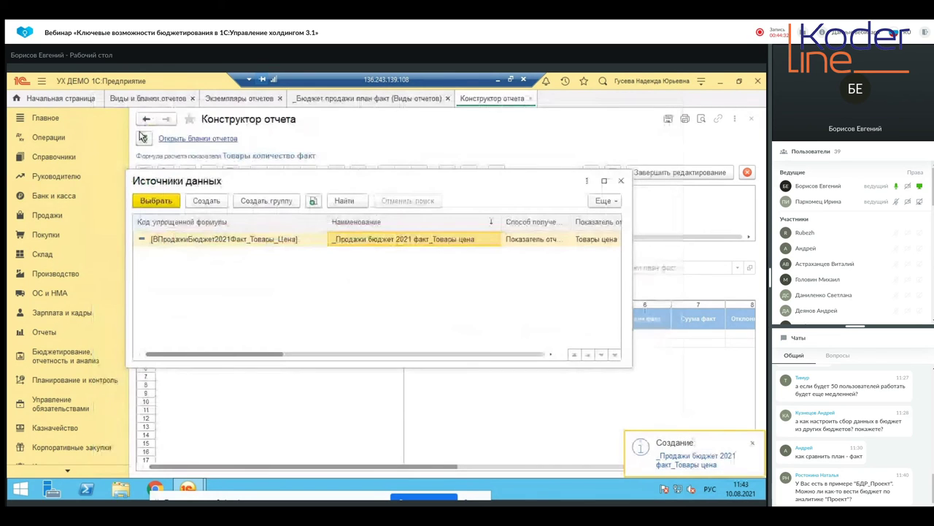
pyautogui.click(167, 205)
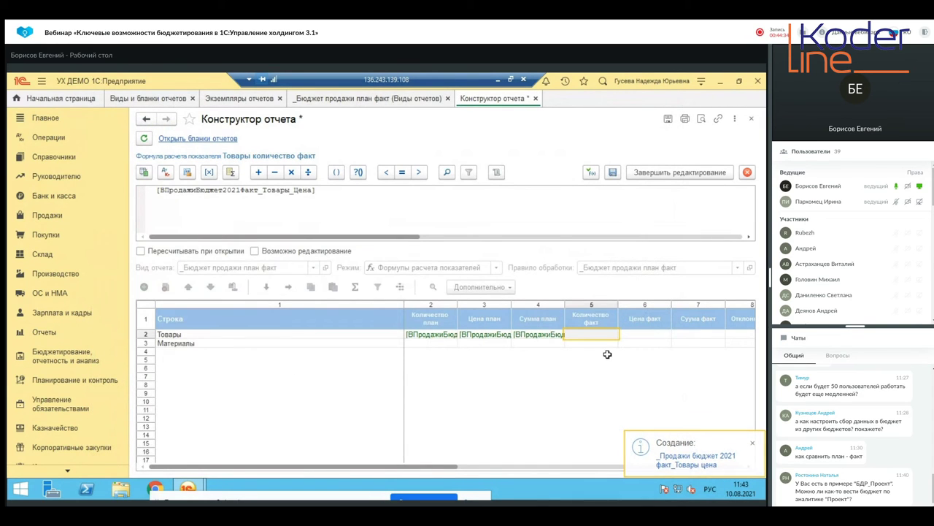
# Edit the saved _Продажи бюджет 2021 факт data source, change its indicator to Товары количество and save it.
pyautogui.click(187, 172)
pyautogui.rightClick(239, 242)
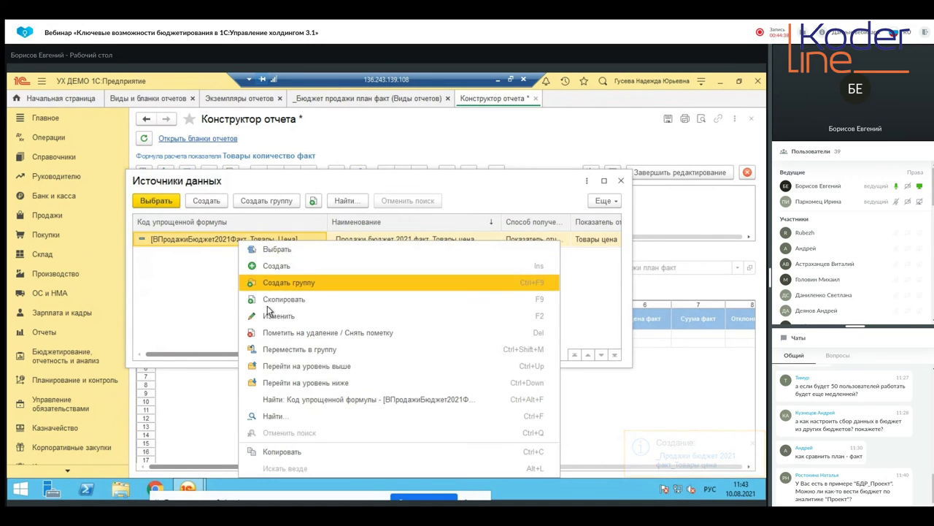
pyautogui.click(267, 314)
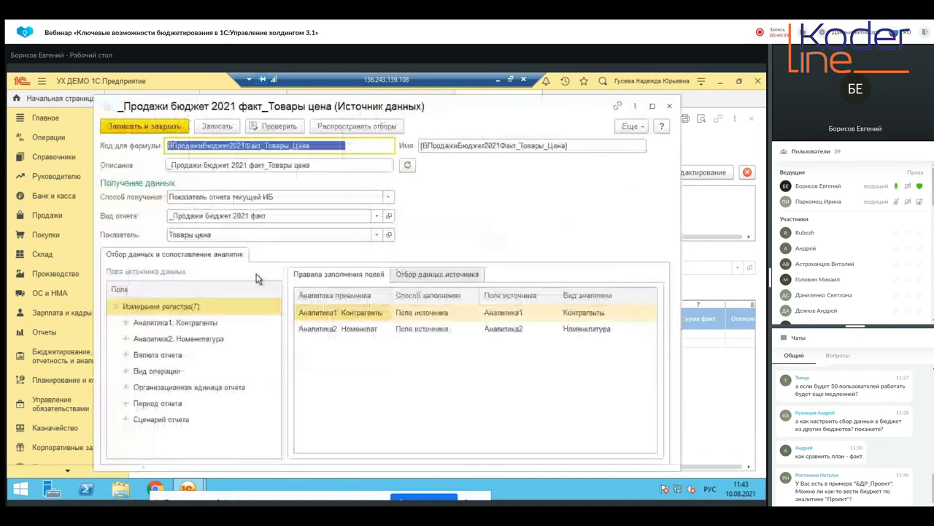
pyautogui.click(253, 239)
pyautogui.click(202, 276)
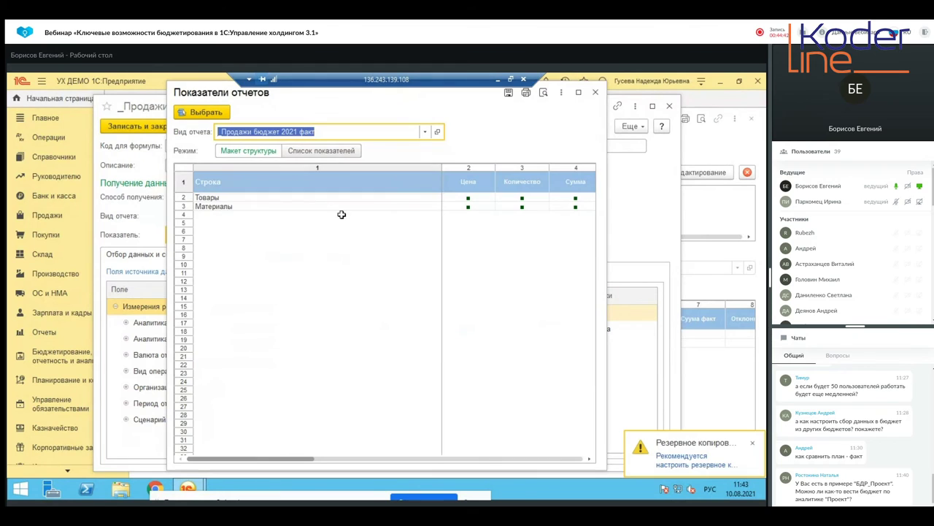
pyautogui.doubleClick(516, 197)
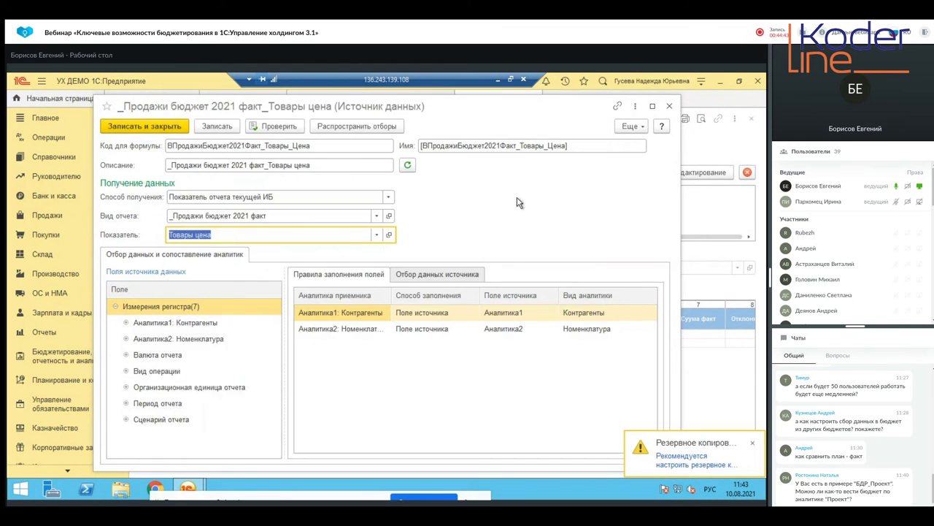
pyautogui.click(168, 125)
# Replace the whole Товары – Количество факт formula with a single reference to the edited data source and finish editing.
pyautogui.click(157, 201)
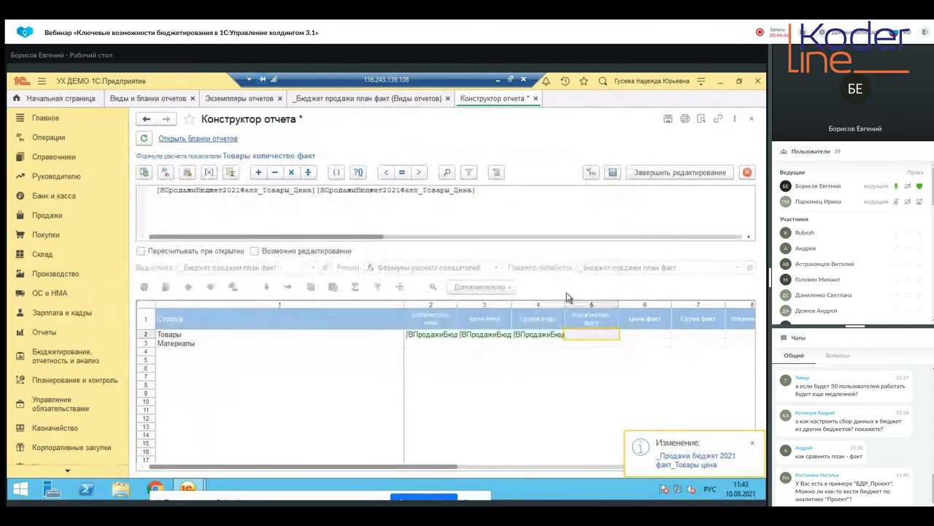
pyautogui.hotkey('ctrl', 'a')
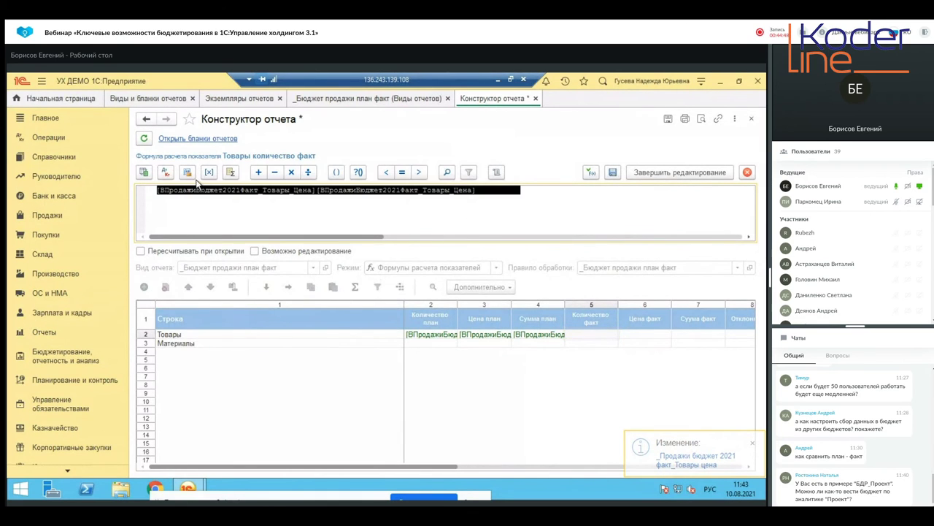
pyautogui.click(211, 173)
pyautogui.click(155, 200)
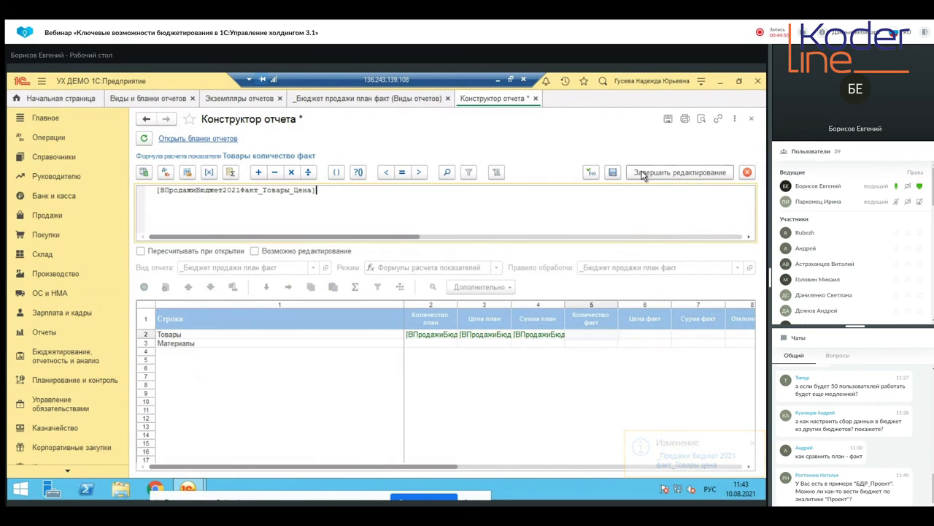
pyautogui.click(642, 173)
# Start a new data source for the Товары – Цена факт formula, based on the report type _Продажи бюджет 2021 факт.
pyautogui.doubleClick(643, 224)
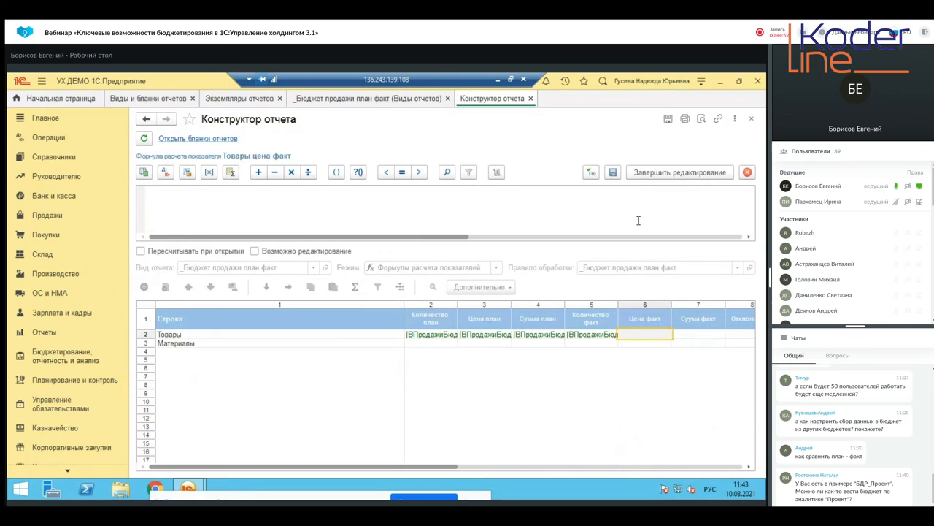
pyautogui.click(187, 172)
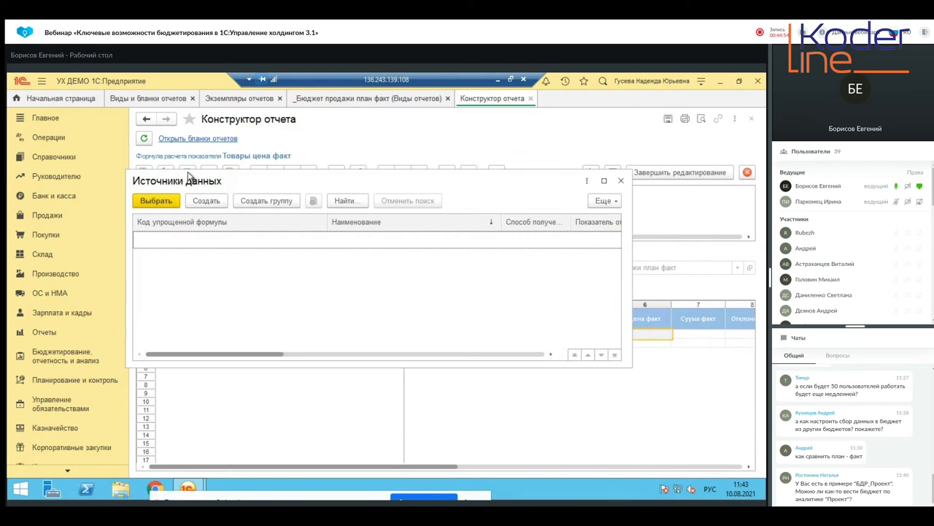
pyautogui.press('Insert')
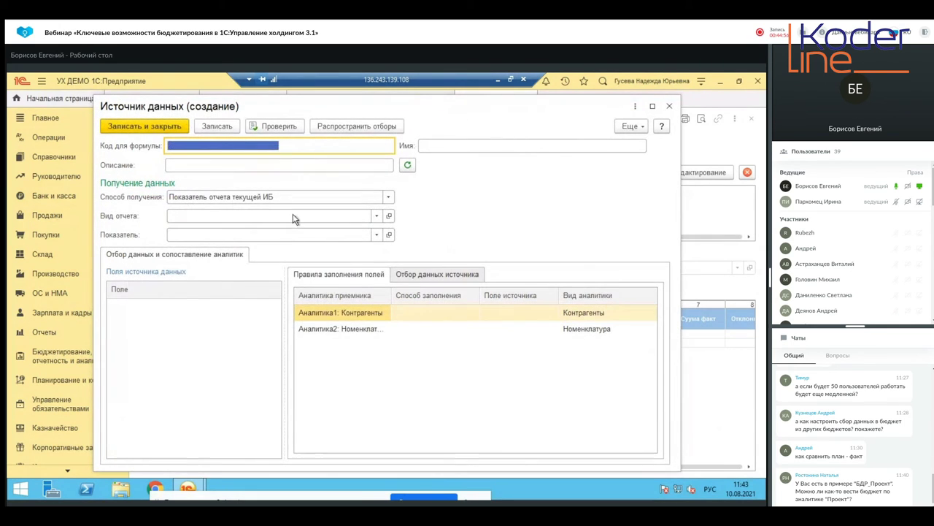
pyautogui.click(290, 219)
pyautogui.click(284, 232)
pyautogui.click(281, 234)
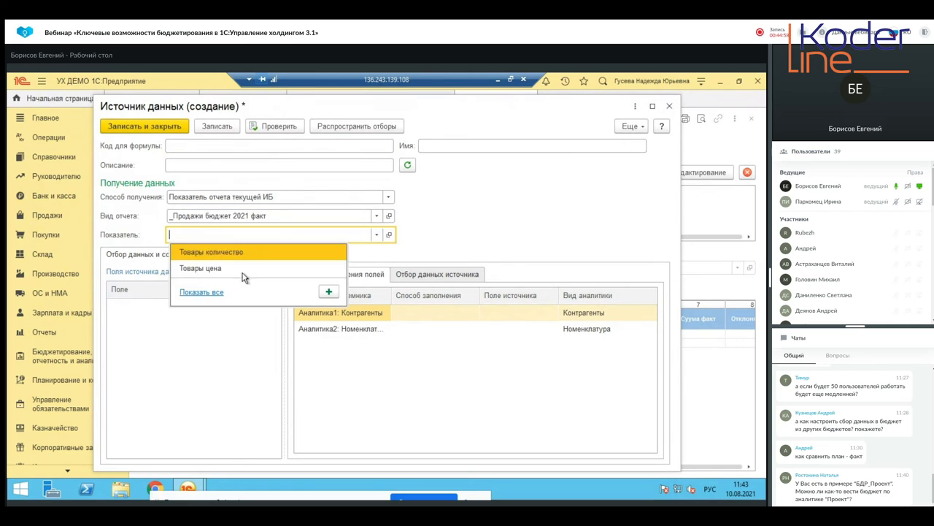
# Choose the indicator Товары цена, save the data source and apply it as the formula of Товары – Цена факт.
pyautogui.click(202, 291)
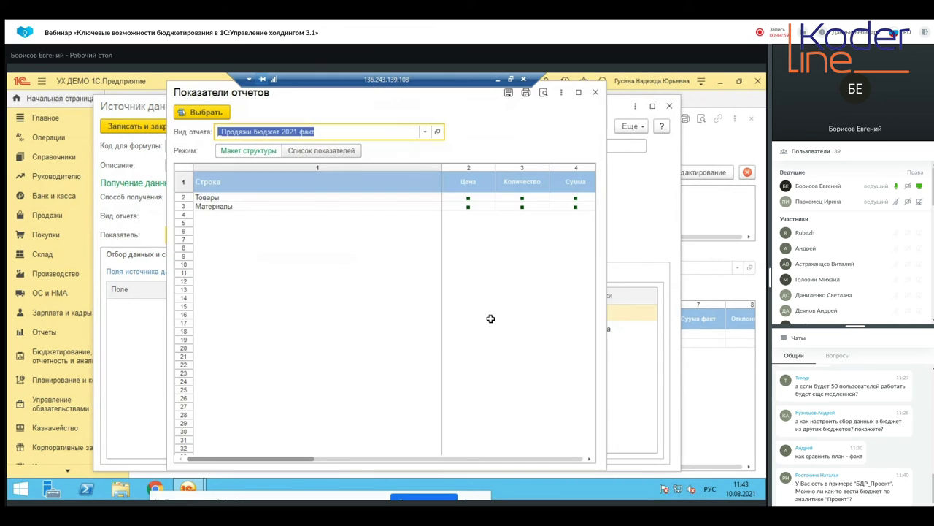
pyautogui.doubleClick(476, 196)
pyautogui.click(158, 130)
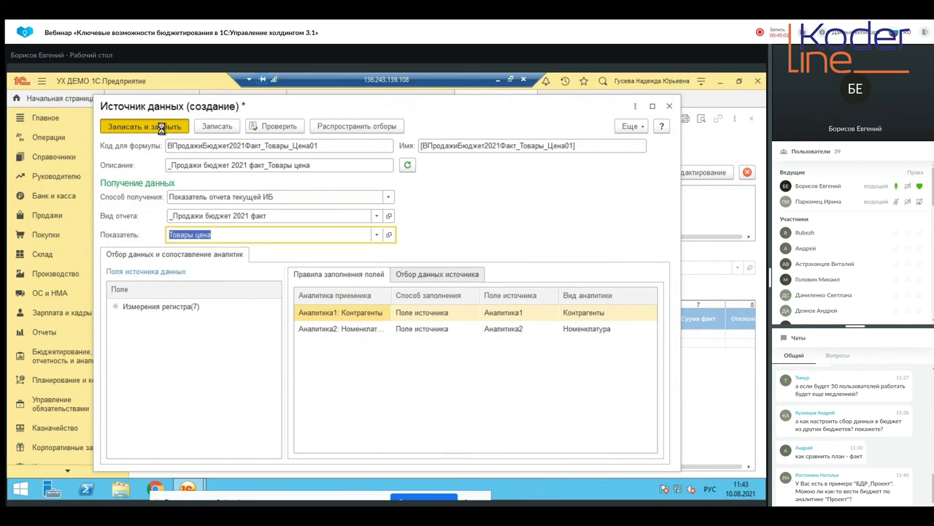
pyautogui.click(157, 200)
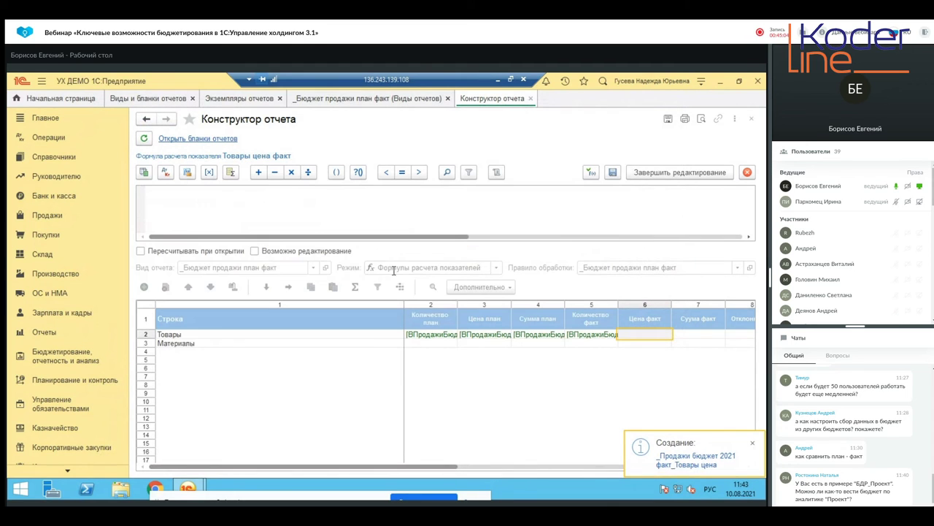
pyautogui.click(654, 173)
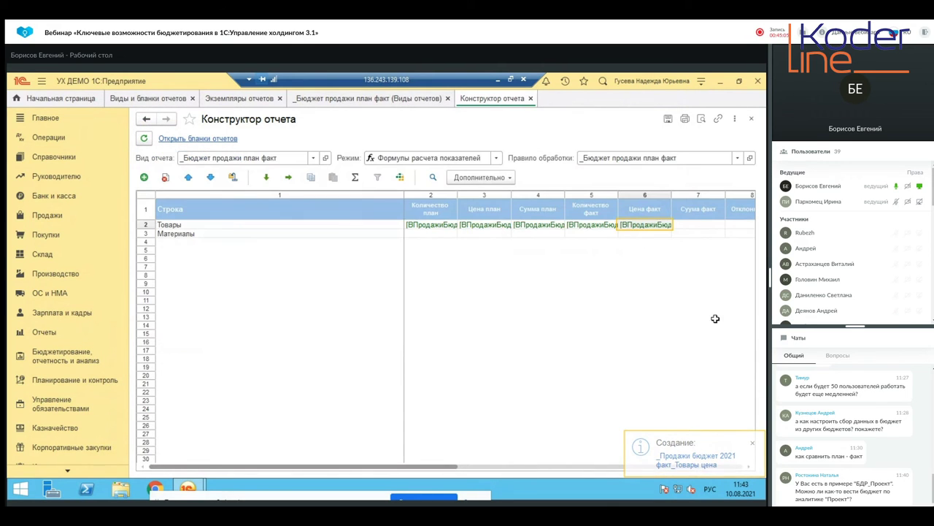
# Start a new data source for the Товары – Суума факт formula, based on the report type _Продажи бюджет 2021 факт.
pyautogui.doubleClick(692, 226)
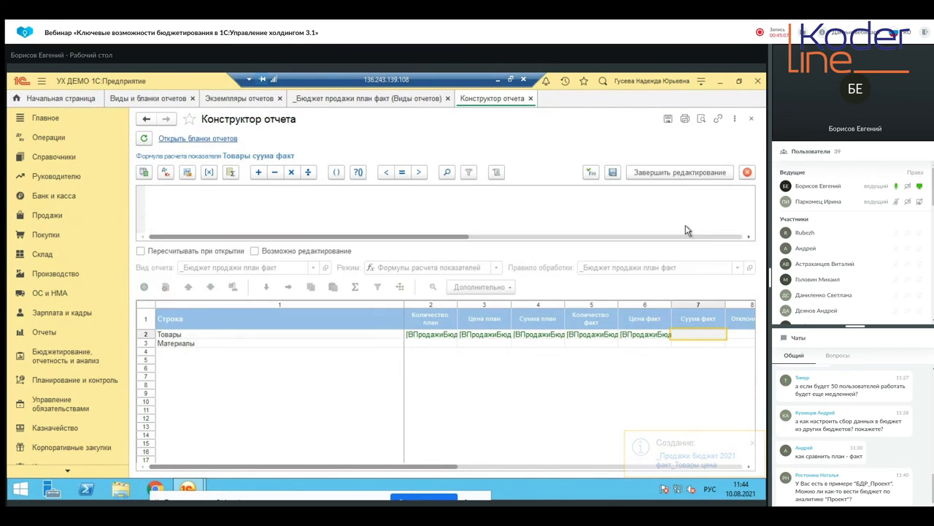
pyautogui.click(184, 172)
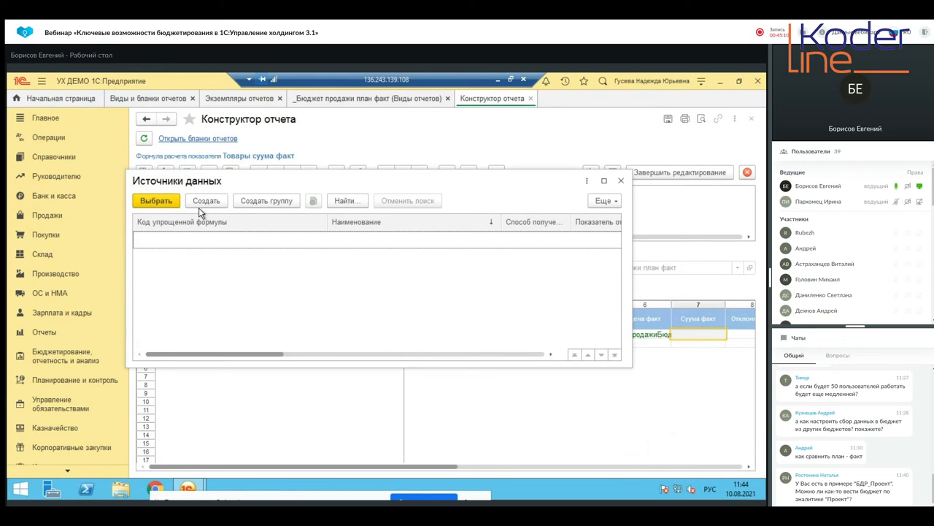
pyautogui.click(209, 202)
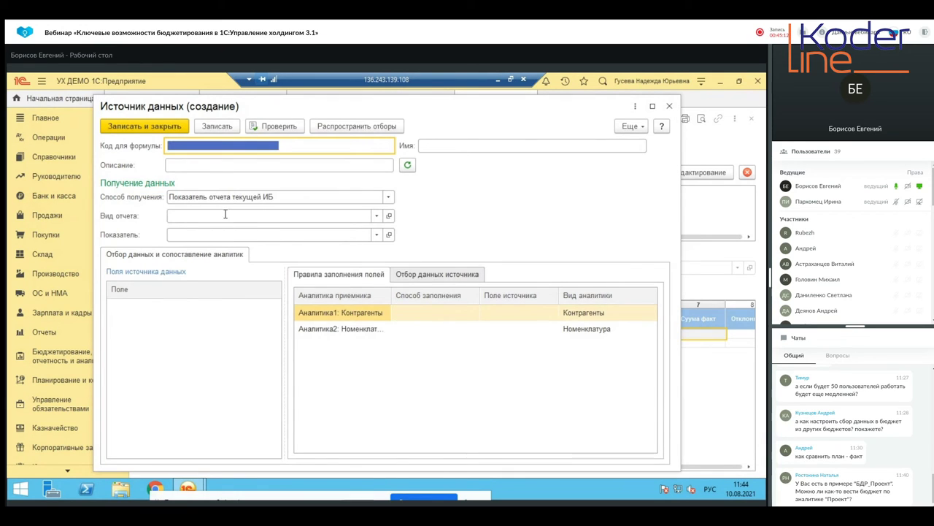
pyautogui.click(225, 214)
pyautogui.click(238, 232)
pyautogui.click(243, 235)
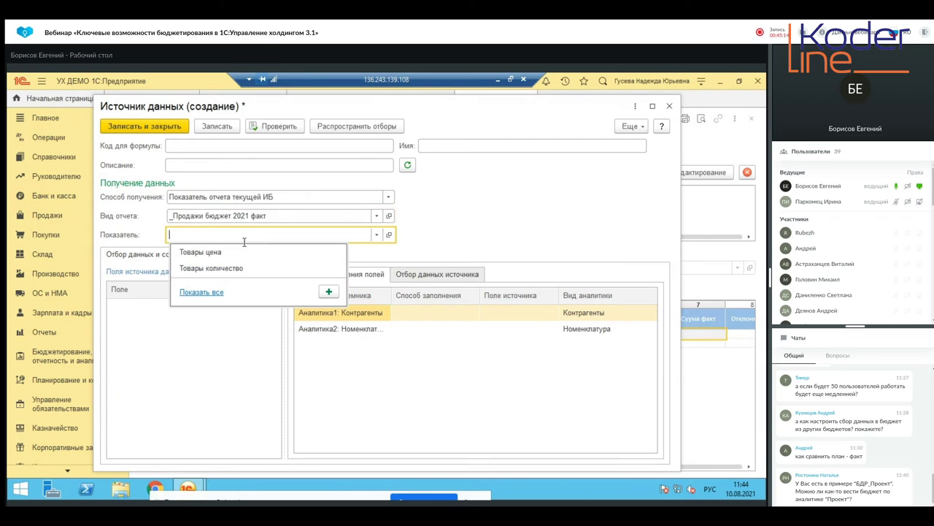
# Choose the indicator Товары сумма, save the data source and apply it as the formula of Товары – Суума факт.
pyautogui.click(200, 291)
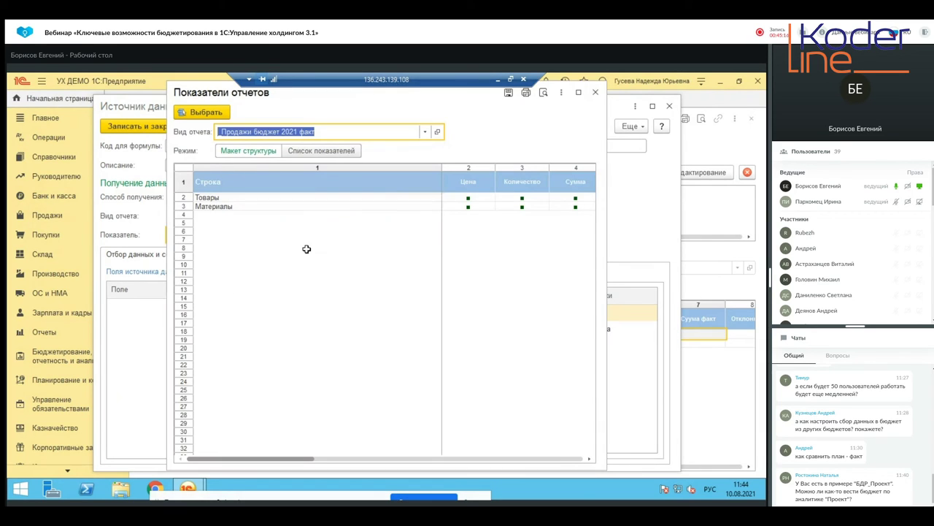
pyautogui.doubleClick(577, 197)
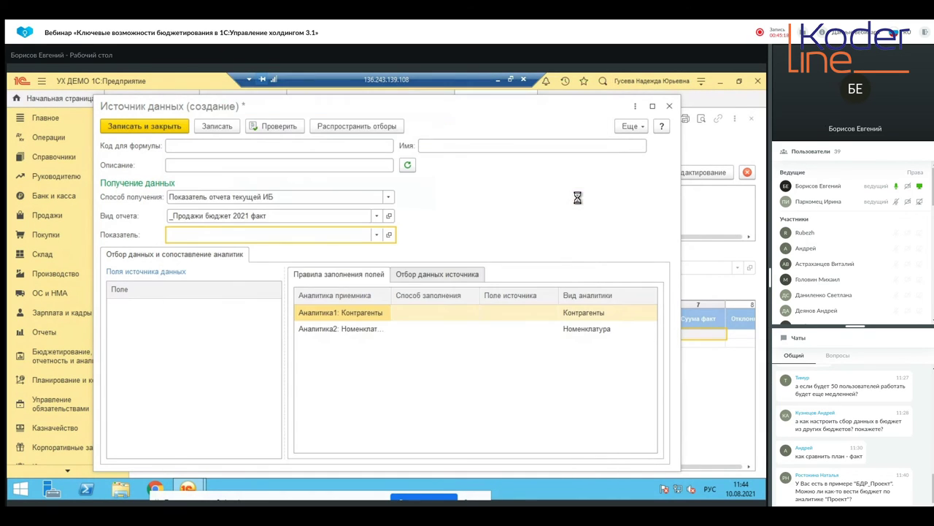
pyautogui.click(146, 126)
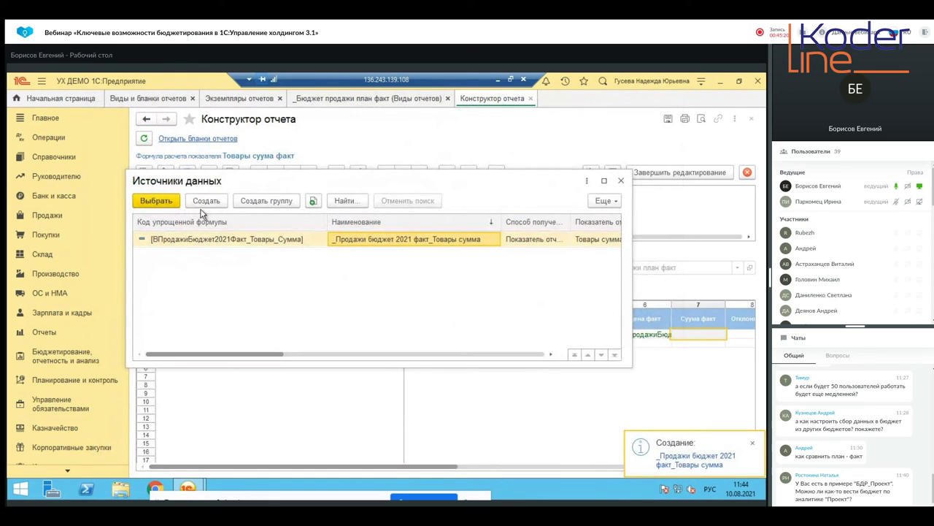
pyautogui.click(165, 203)
pyautogui.click(680, 172)
# Define the Товары – Отклонение formula as Товары Суума факт divided by Товары Сумма план, multiplied by 100, and finish editing it.
pyautogui.moveTo(416, 467); pyautogui.dragTo(559, 440)
pyautogui.click(639, 222)
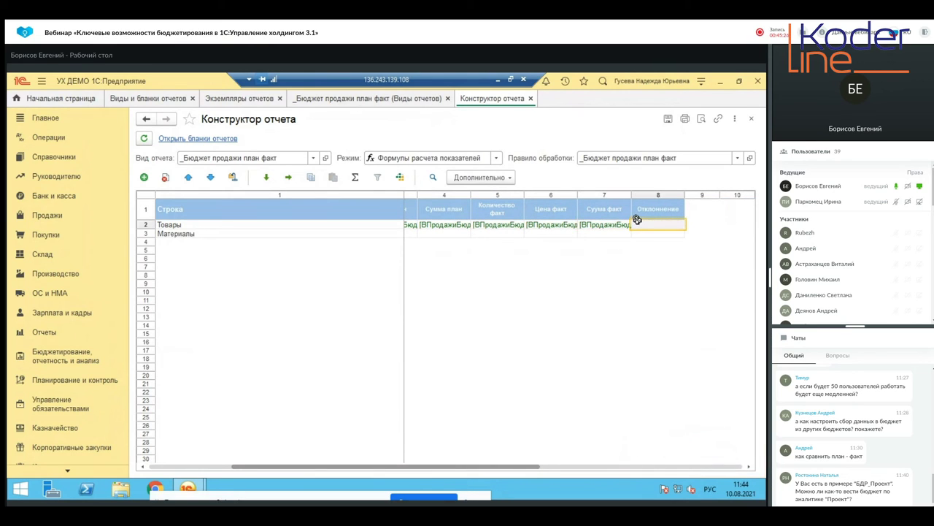
pyautogui.doubleClick(640, 222)
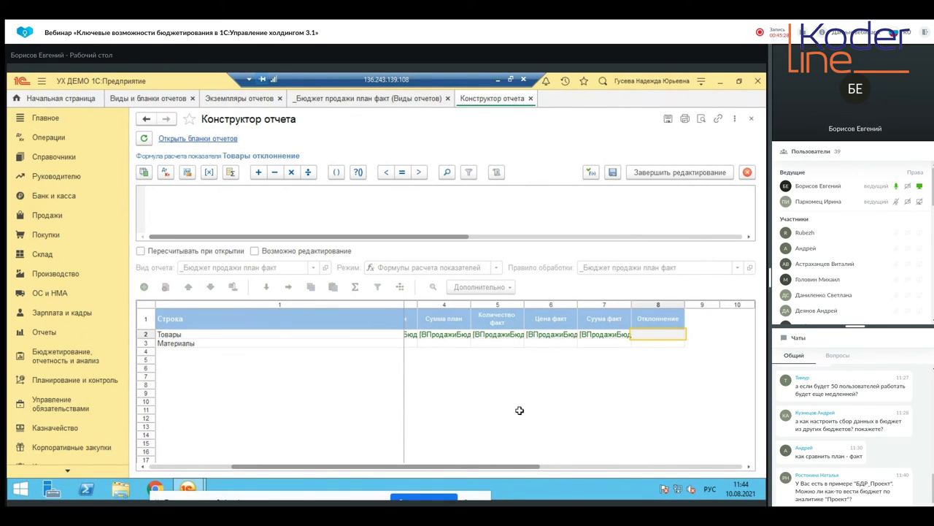
pyautogui.moveTo(516, 470); pyautogui.dragTo(470, 434)
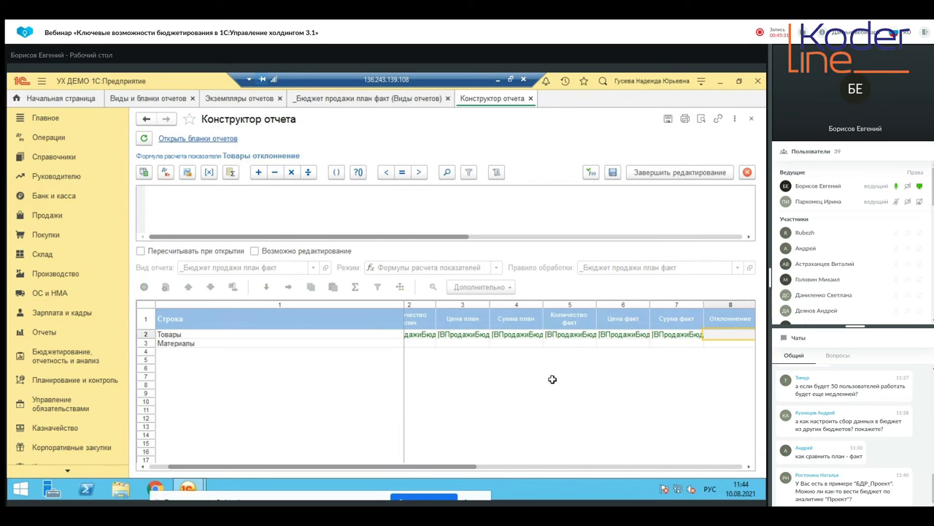
pyautogui.click(676, 333)
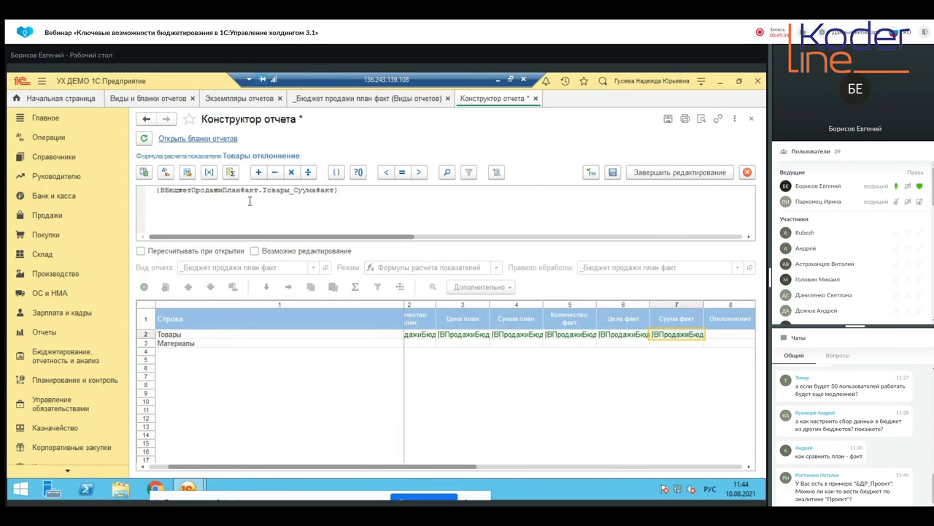
pyautogui.click(308, 172)
pyautogui.click(529, 338)
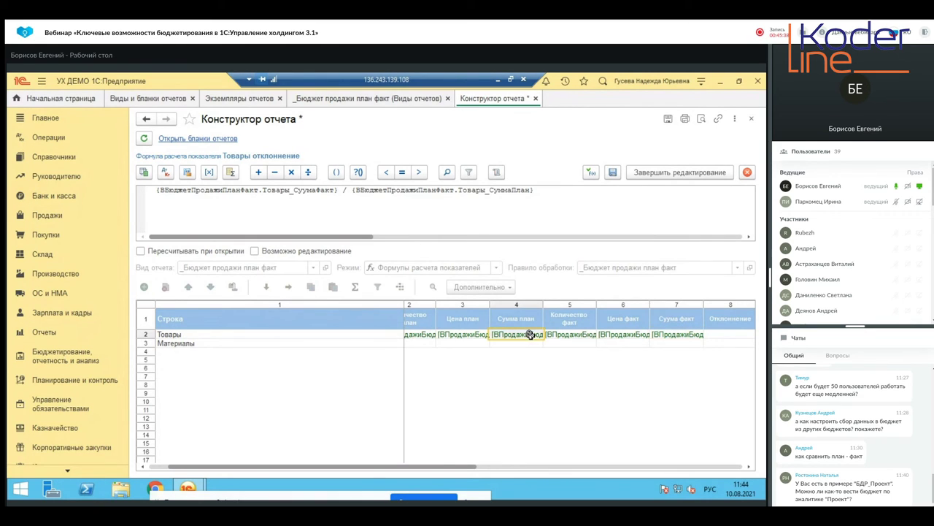
pyautogui.click(542, 190)
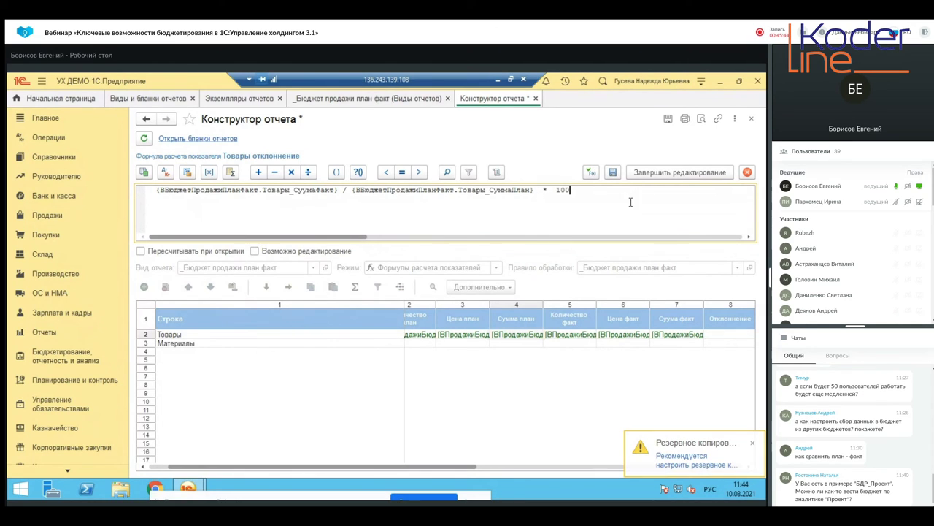
pyautogui.click(657, 174)
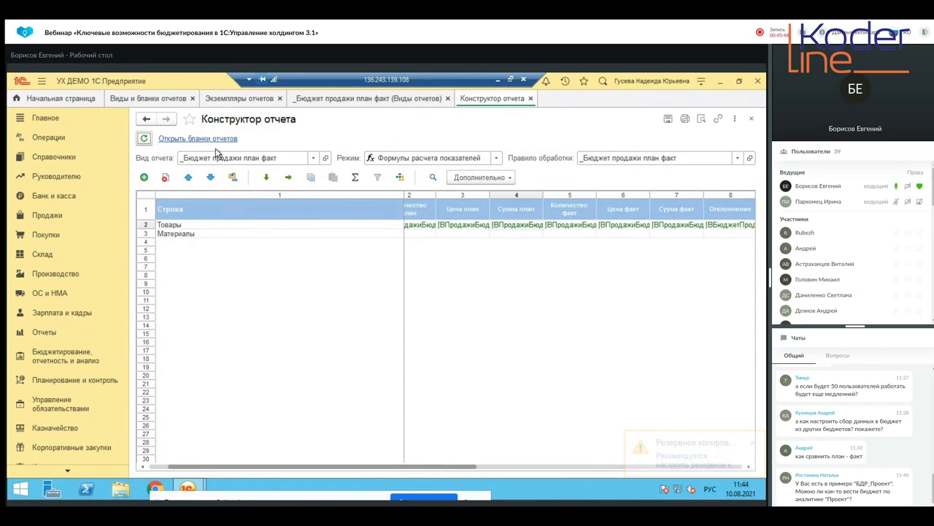
# Open the multi-period form of _Бюджет продажи план факт and generate its layout with all rows and columns, placing analytics fields in separate columns.
pyautogui.click(185, 142)
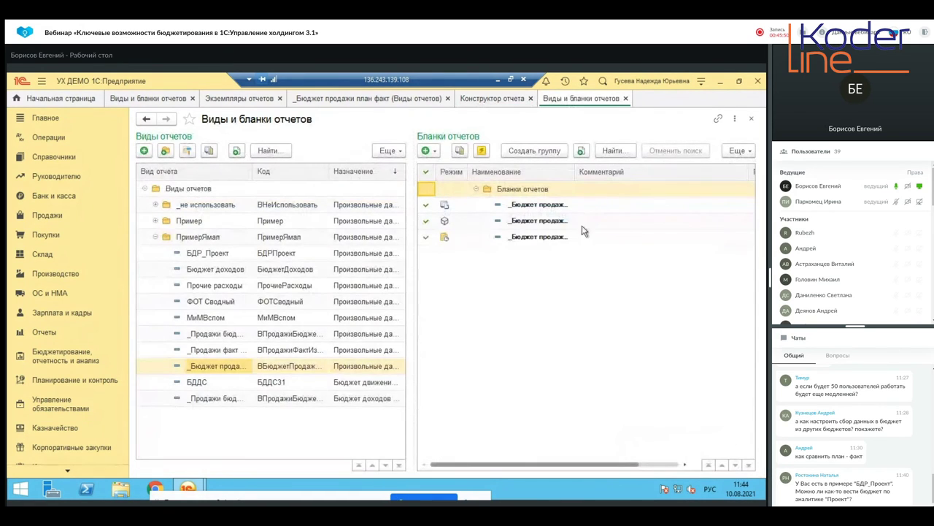
pyautogui.doubleClick(549, 237)
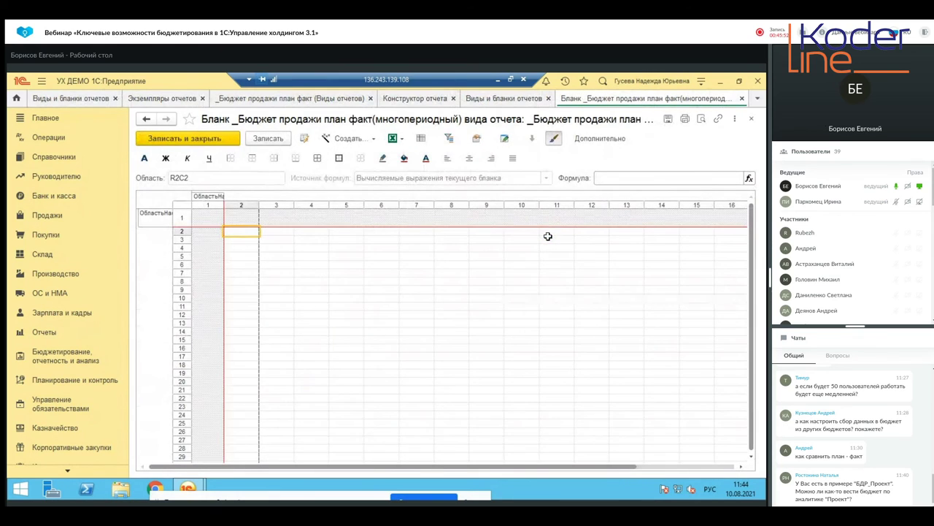
pyautogui.click(346, 138)
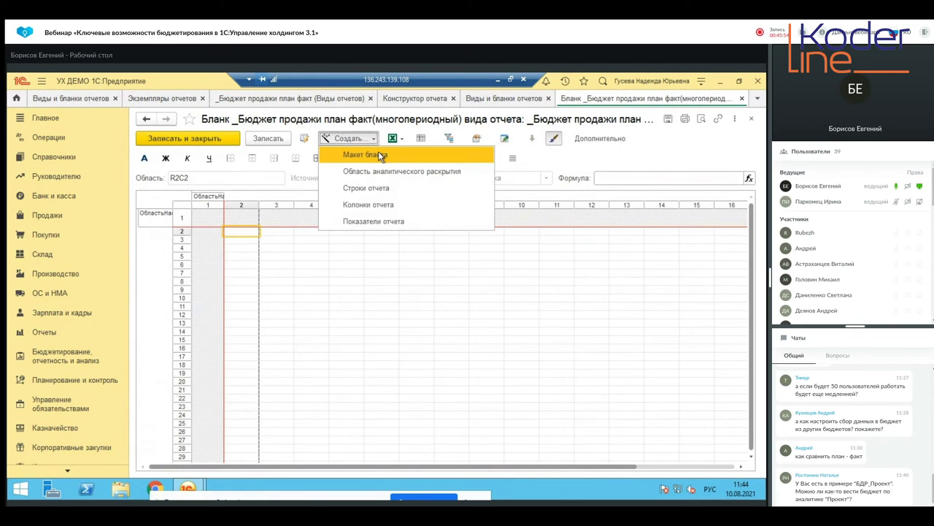
pyautogui.click(379, 151)
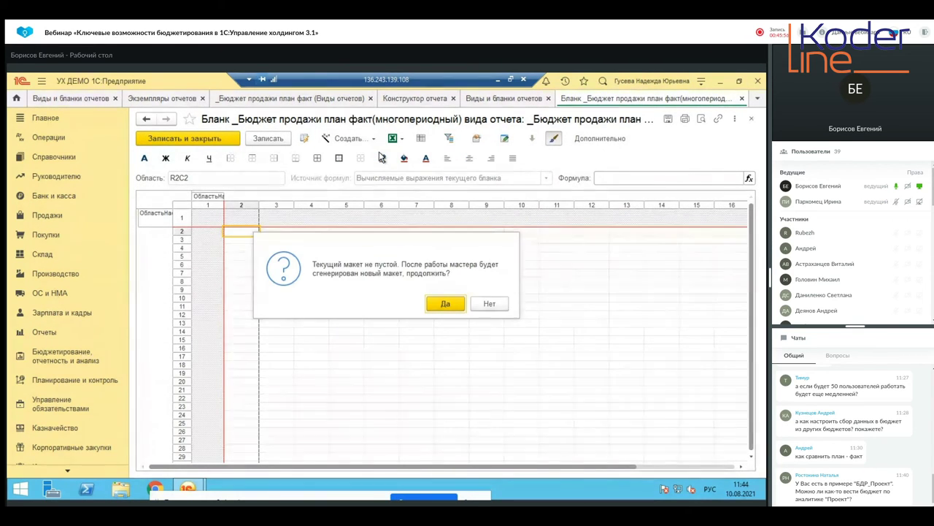
pyautogui.click(441, 305)
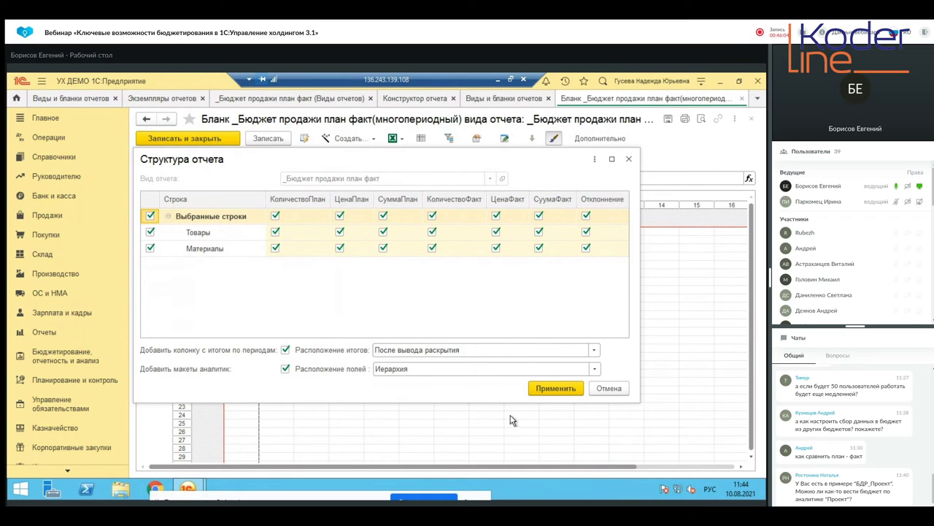
pyautogui.click(517, 376)
pyautogui.click(510, 402)
pyautogui.click(564, 387)
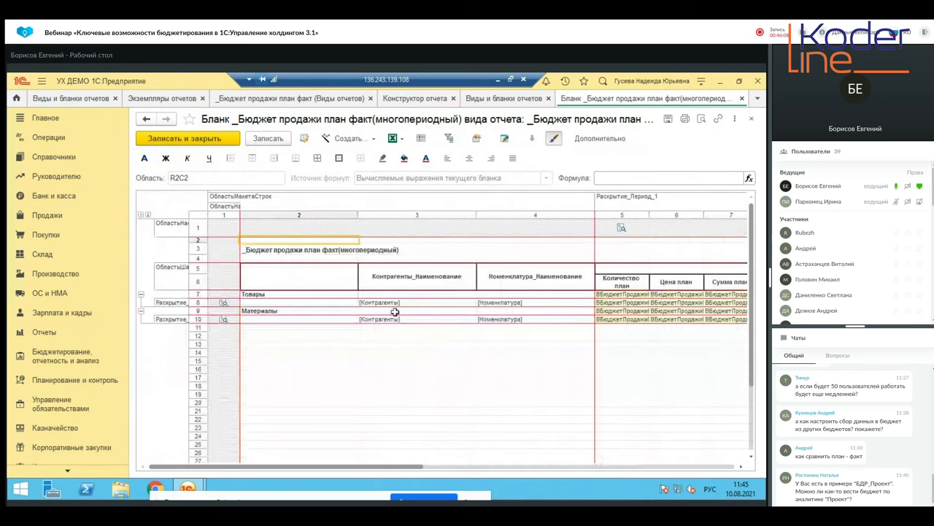
# Shorten the two analytics column headers to Контрагенты and Номенклатура, then save and close the form.
pyautogui.doubleClick(459, 274)
pyautogui.moveTo(463, 268); pyautogui.dragTo(415, 280)
pyautogui.press('BackSpace')
pyautogui.press('BackSpace')
pyautogui.doubleClick(586, 272)
pyautogui.moveTo(586, 273); pyautogui.dragTo(538, 264)
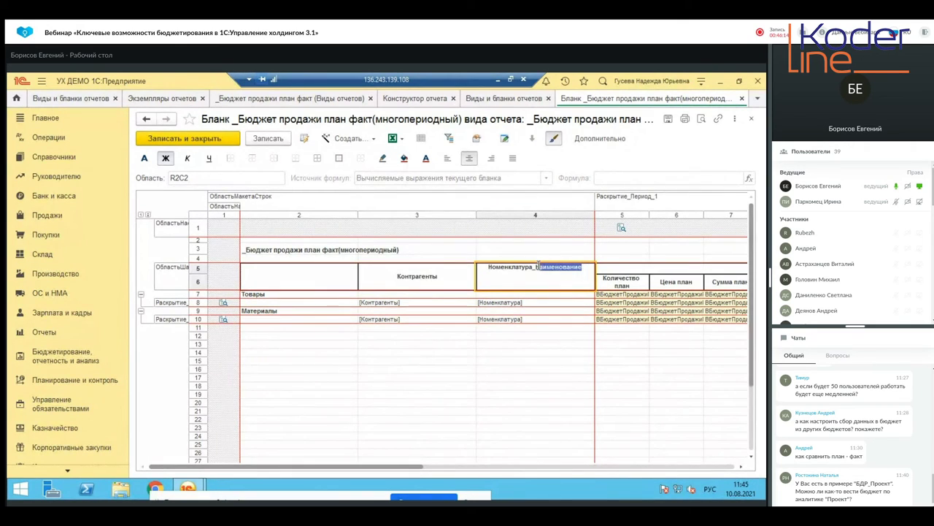
pyautogui.press('BackSpace')
pyautogui.press('BackSpace')
pyautogui.click(541, 357)
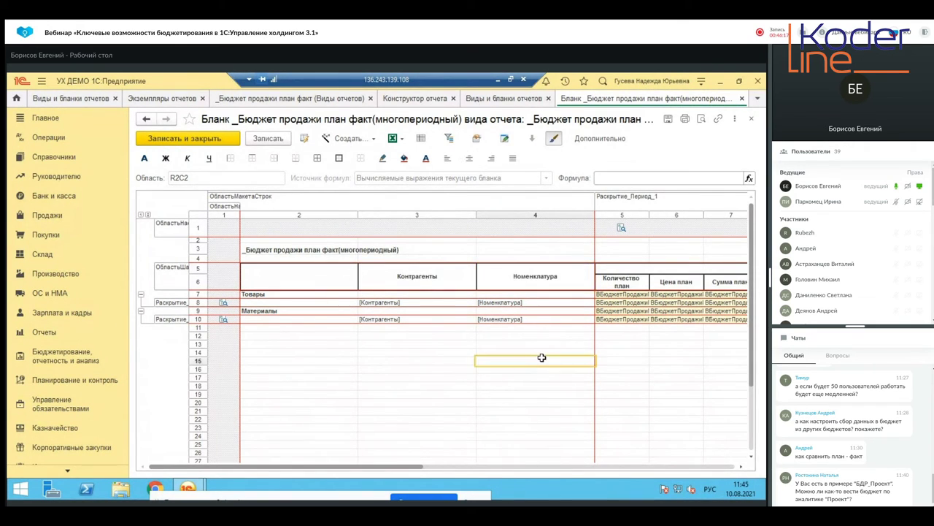
pyautogui.click(217, 141)
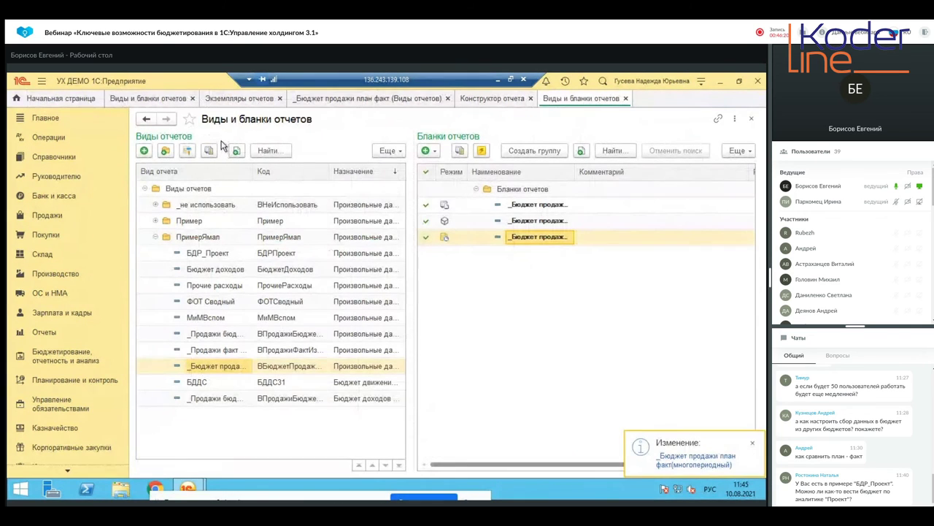
# Start a new report instance of type _Бюджет продажи план факт with the scenario Годовой.
pyautogui.click(221, 102)
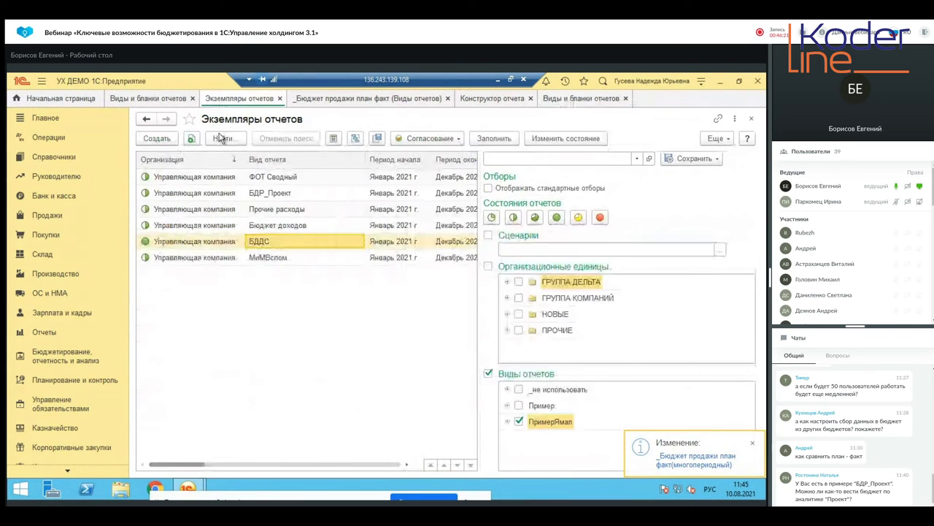
pyautogui.click(153, 139)
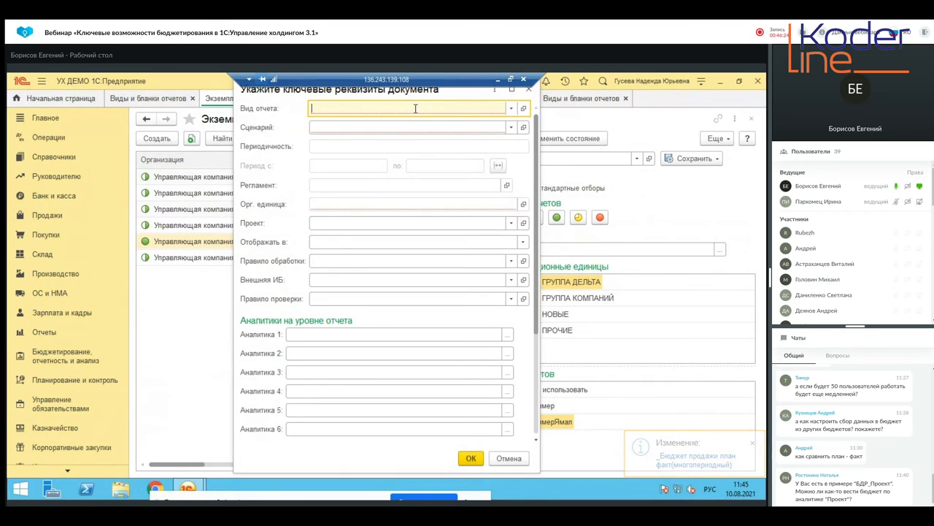
pyautogui.write('_')
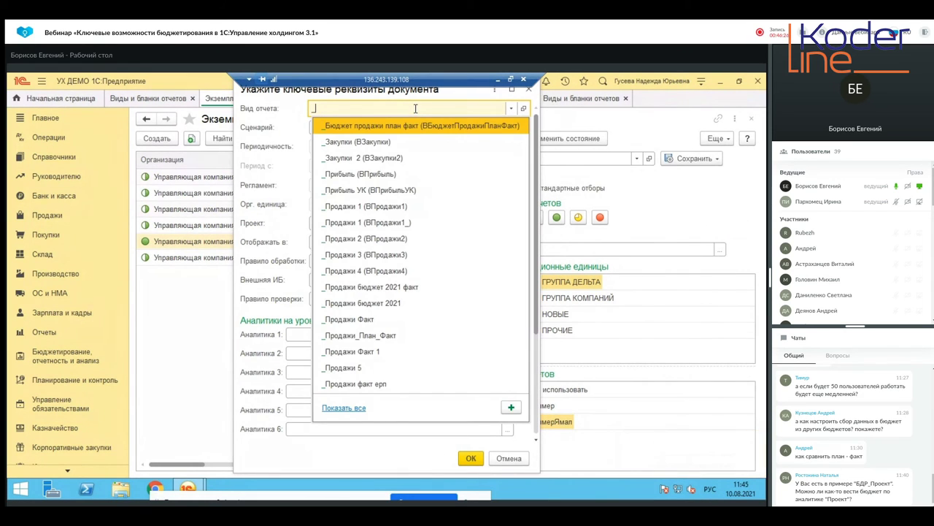
pyautogui.click(419, 136)
pyautogui.click(417, 127)
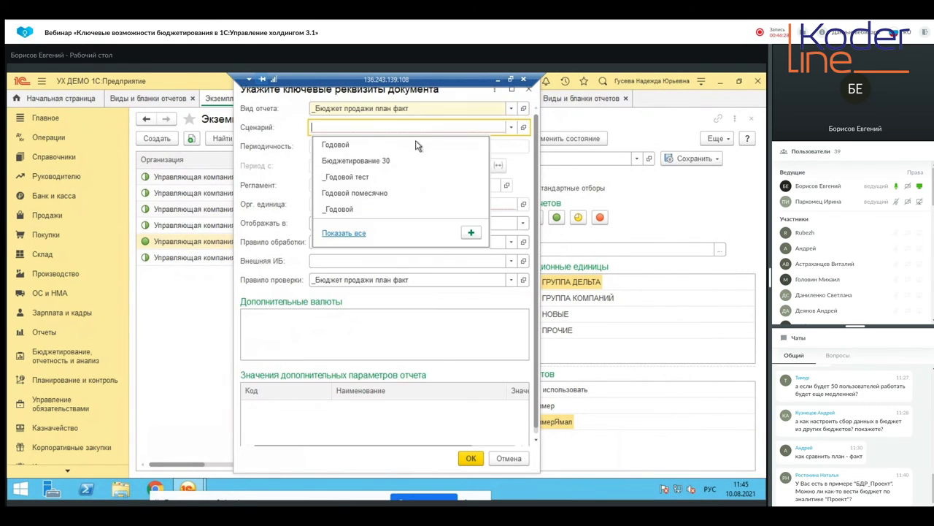
pyautogui.click(414, 149)
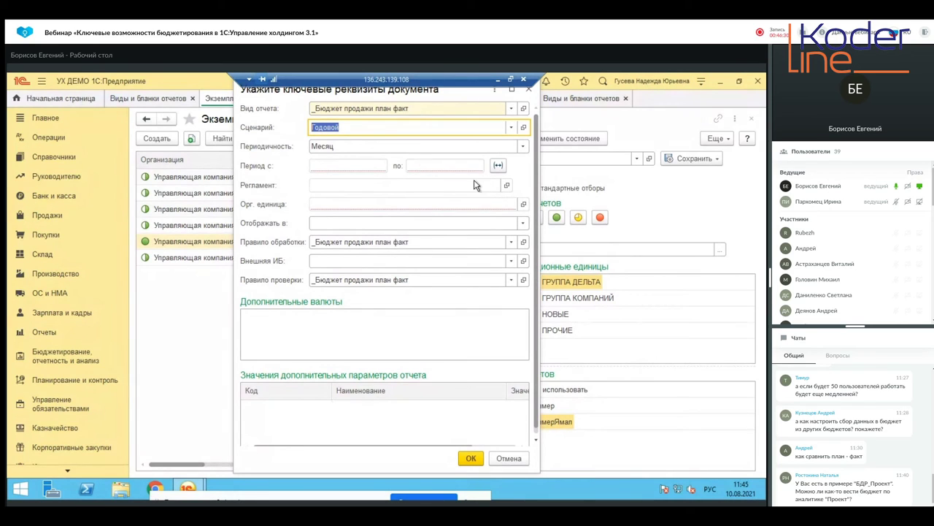
# Set the instance's period to Январь 2021 – Декабрь 2021 and its organizational unit to Управляющая компания, then create it.
pyautogui.click(498, 165)
pyautogui.click(515, 352)
pyautogui.keyDown('shift'); pyautogui.click(562, 411); pyautogui.keyUp('shift')
pyautogui.click(608, 460)
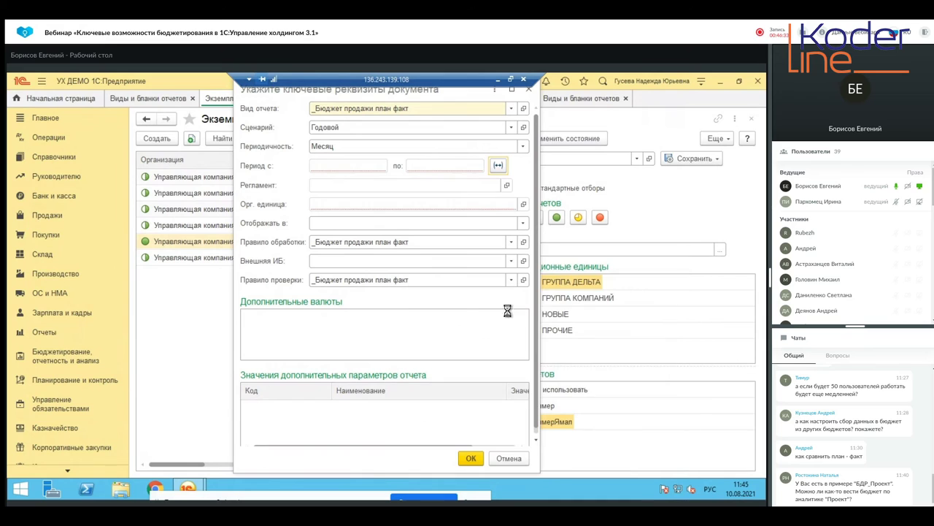
pyautogui.click(511, 203)
pyautogui.click(438, 221)
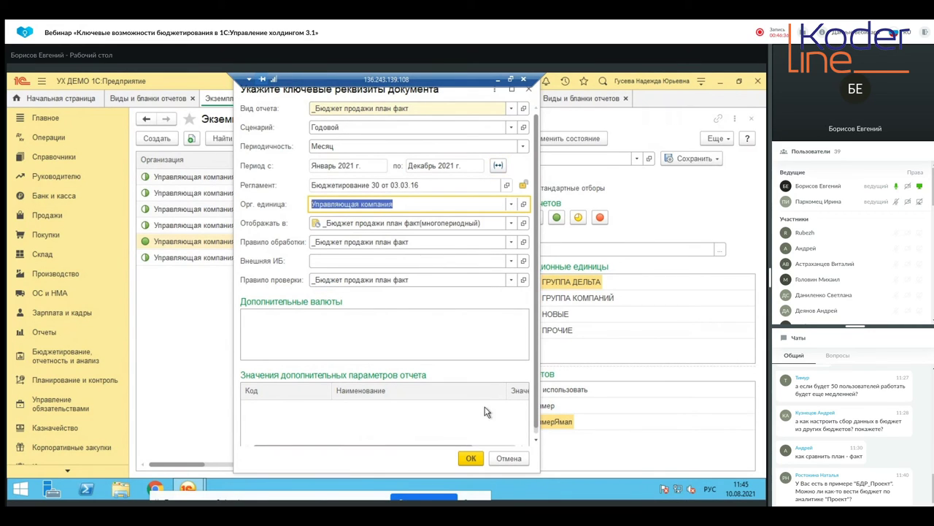
pyautogui.click(471, 457)
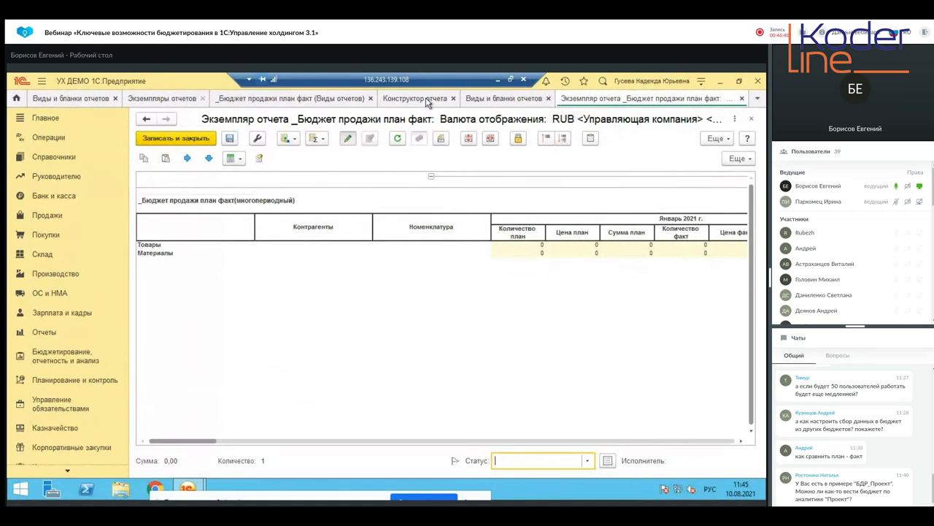
# Search the report instances by report type for _Продажи бюджет 2021 and open the matching instance.
pyautogui.hotkey('ctrl', 'Tab')
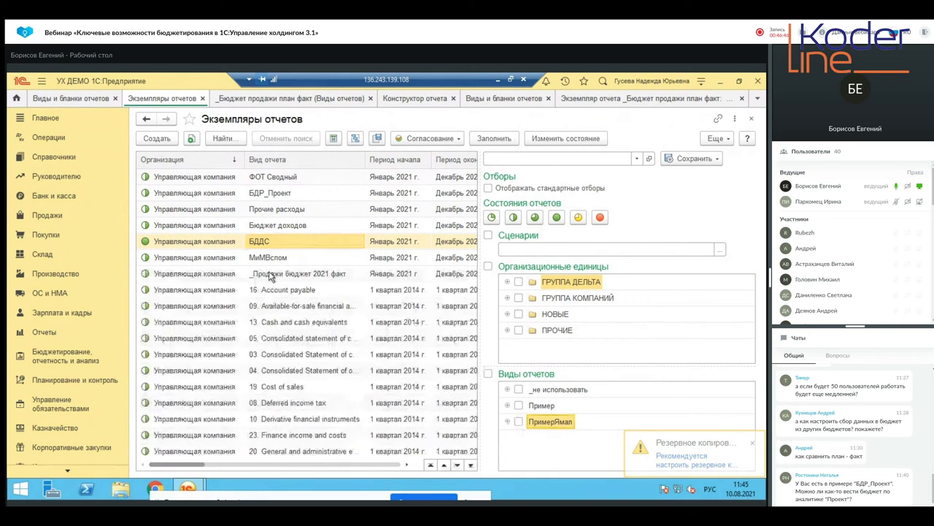
pyautogui.click(301, 278)
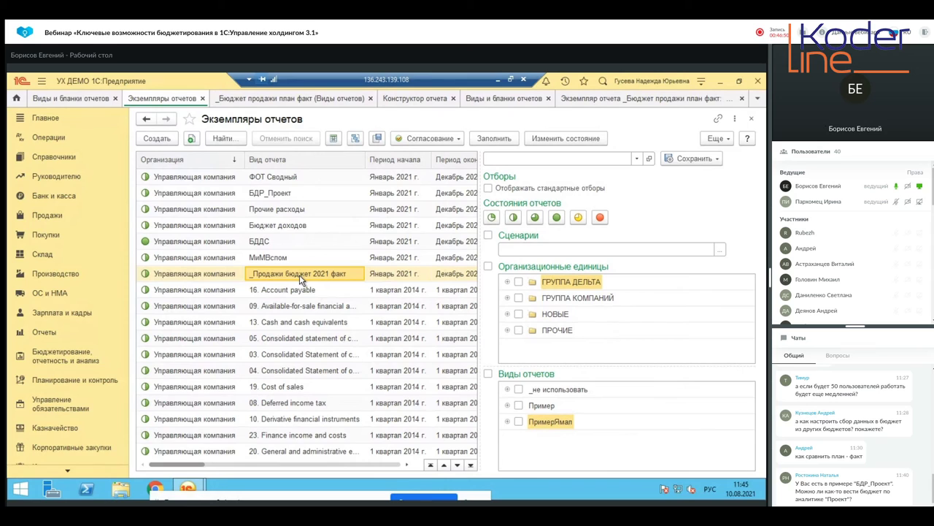
pyautogui.hotkey('ctrl', 'f')
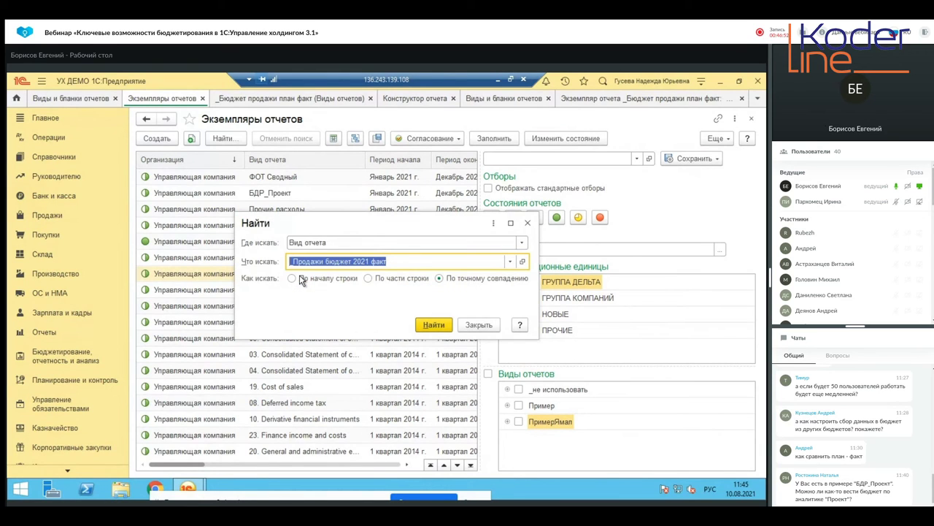
pyautogui.click(398, 260)
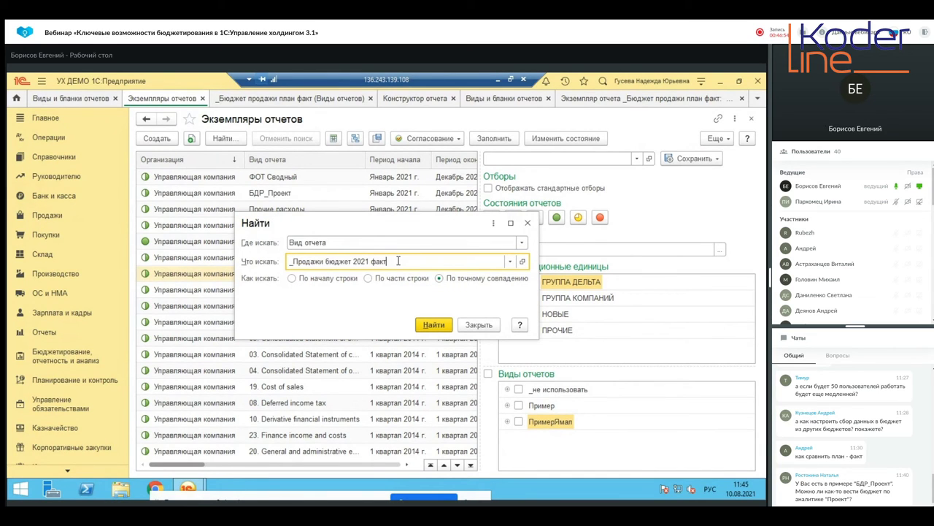
pyautogui.press('Tab')
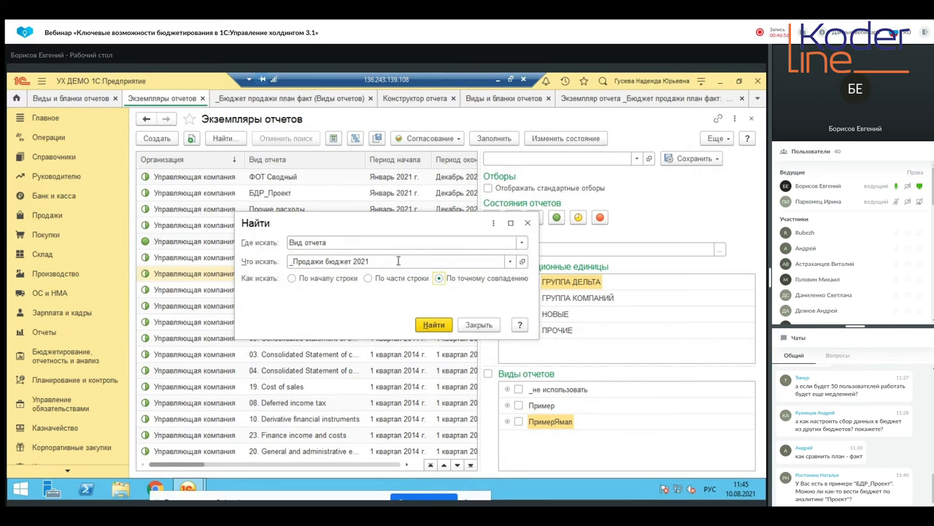
pyautogui.click(424, 325)
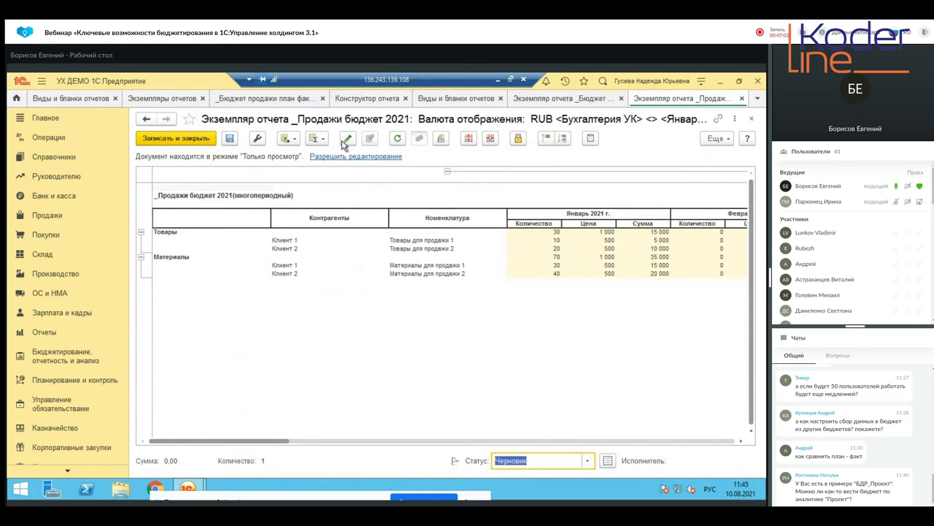
# Change the organizational unit of the _Продажи бюджет 2021 instance to Управляющая компания, apply the settings and return to the plan-fact instance.
pyautogui.click(284, 138)
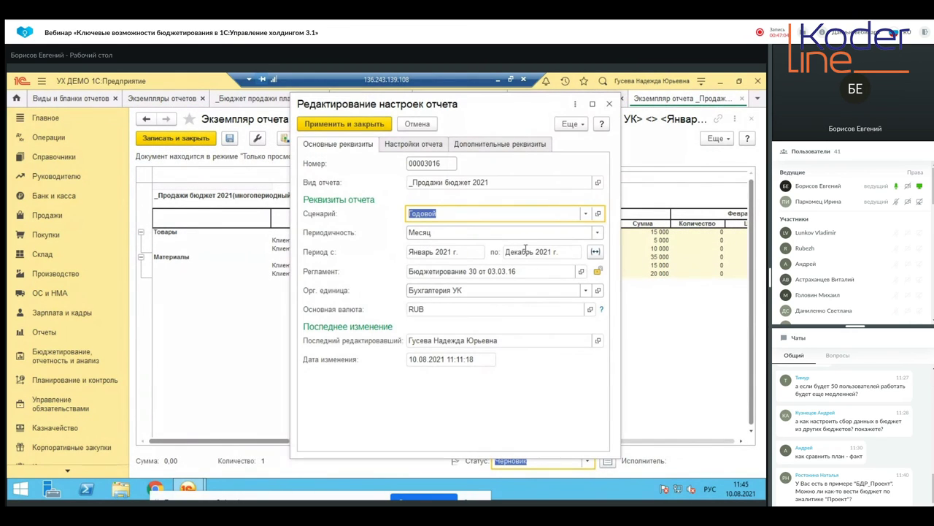
pyautogui.click(503, 290)
pyautogui.click(499, 319)
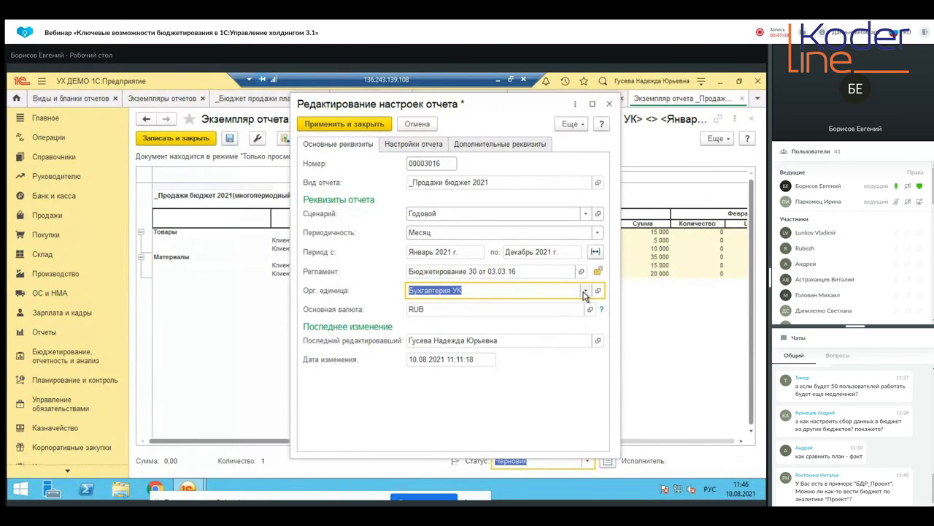
pyautogui.click(585, 291)
pyautogui.click(524, 324)
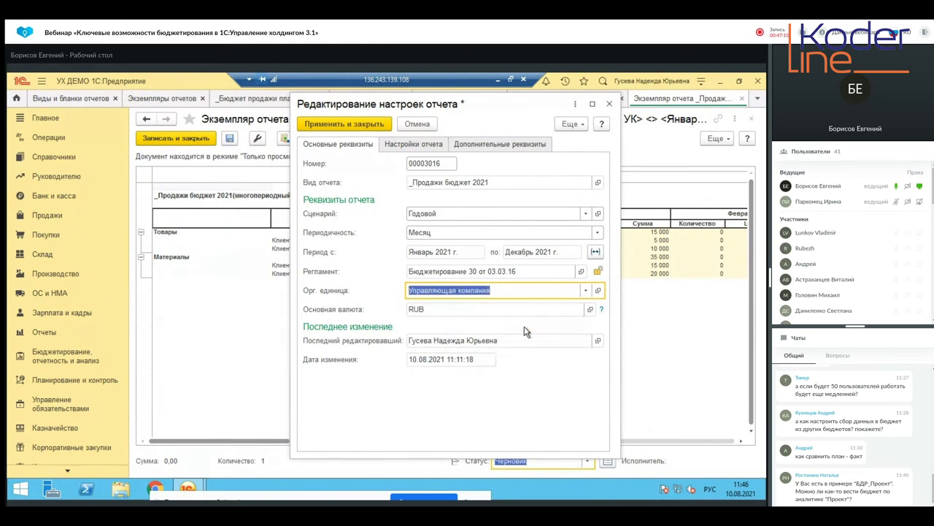
pyautogui.click(374, 126)
pyautogui.click(451, 309)
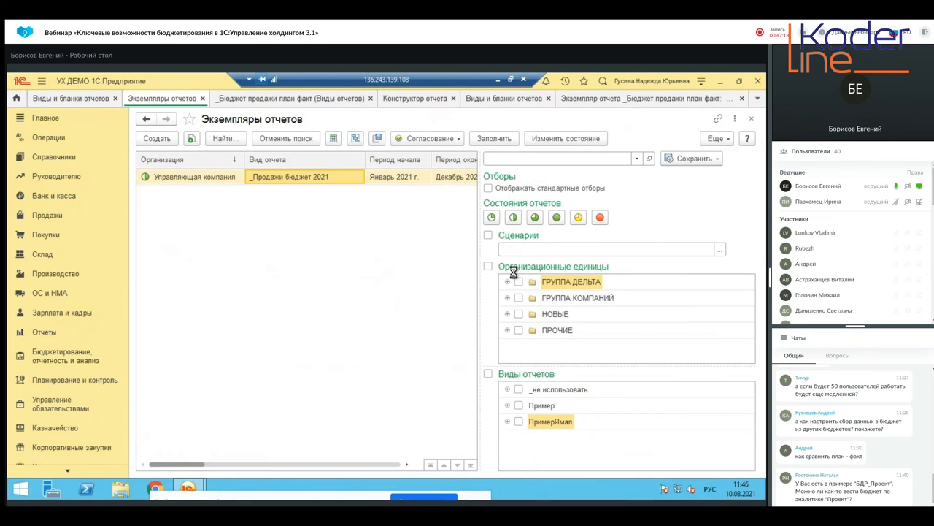
pyautogui.click(750, 120)
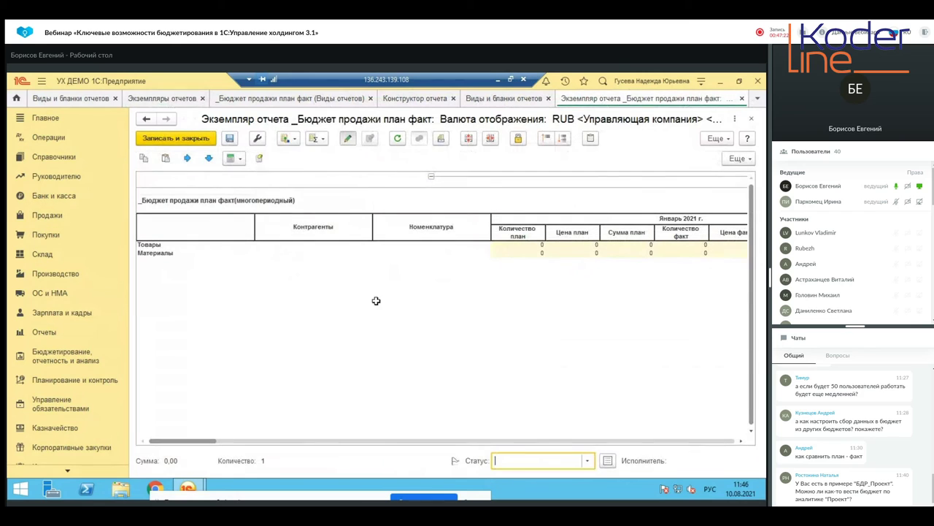
# Fill the _Бюджет продажи план факт instance with calculated plan and fact data.
pyautogui.click(288, 139)
pyautogui.click(314, 154)
# Switch to the webinar browser window to read the latest chat questions, and return to the maximized remote 1C session.
pyautogui.click(510, 78)
pyautogui.click(679, 446)
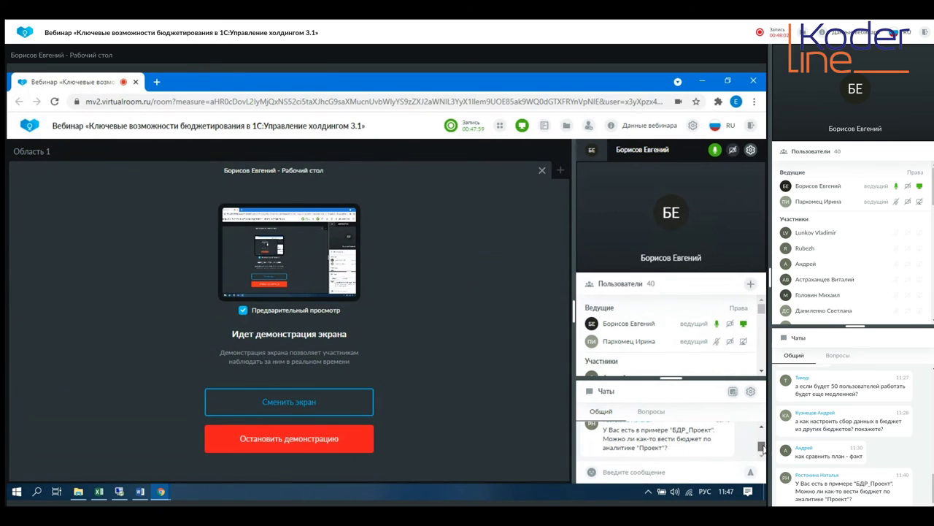
pyautogui.scroll(1, 763, 448)
pyautogui.scroll(-1, 657, 438)
pyautogui.moveTo(120, 492)
pyautogui.click(119, 442)
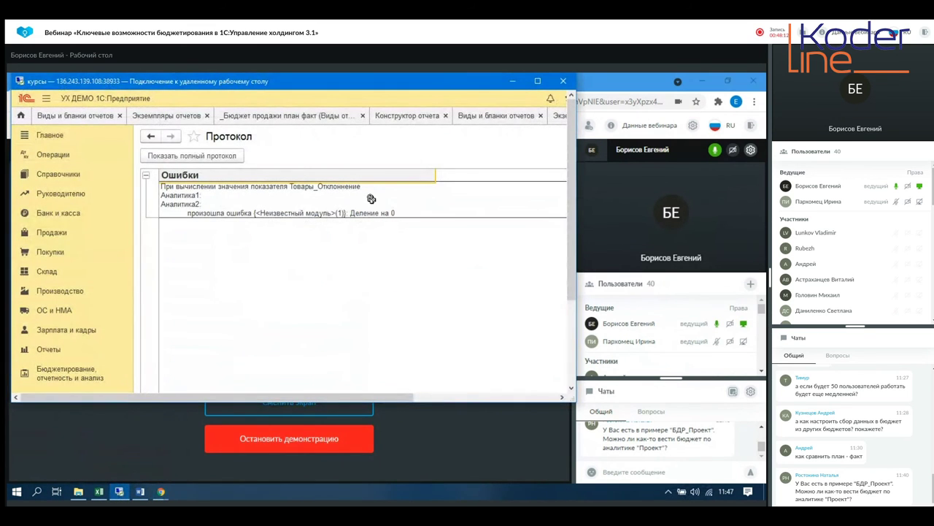
pyautogui.click(544, 79)
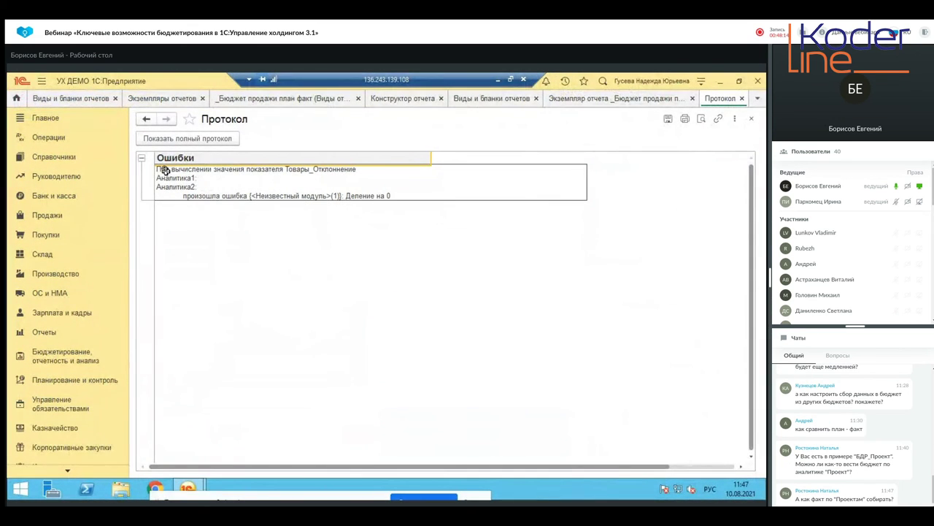
# Close the error protocol and examine the January 2021 plan, fact and deviation figures by counterparty and product in the plan-fact instance.
pyautogui.click(752, 120)
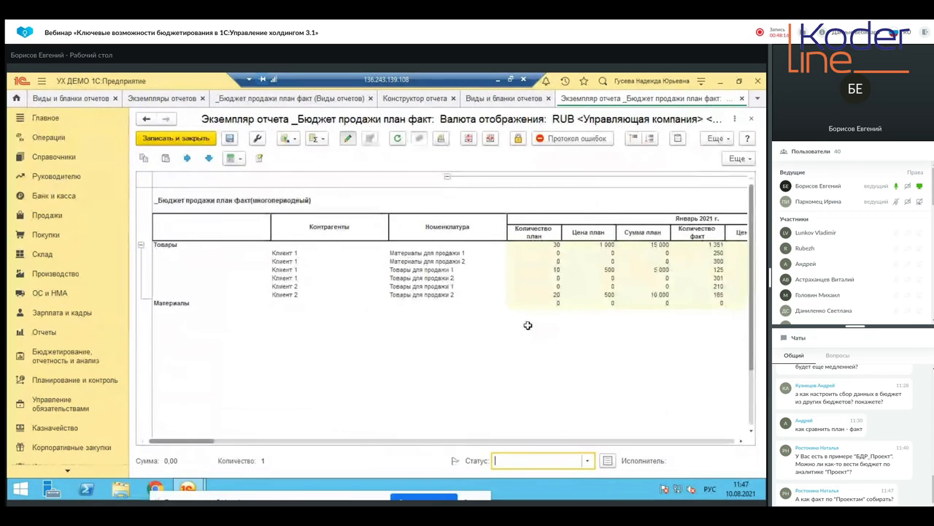
pyautogui.click(507, 276)
pyautogui.press('Right')
pyautogui.press('Right')
pyautogui.press('Right')
pyautogui.click(521, 271)
pyautogui.press('Right')
pyautogui.press('Right')
pyautogui.press('Right')
pyautogui.press('Right')
pyautogui.press('Right')
pyautogui.press('Right')
pyautogui.press('Right')
pyautogui.press('Right')
pyautogui.press('Left')
pyautogui.press('Left')
pyautogui.press('Left')
pyautogui.press('Left')
pyautogui.press('Left')
pyautogui.press('Left')
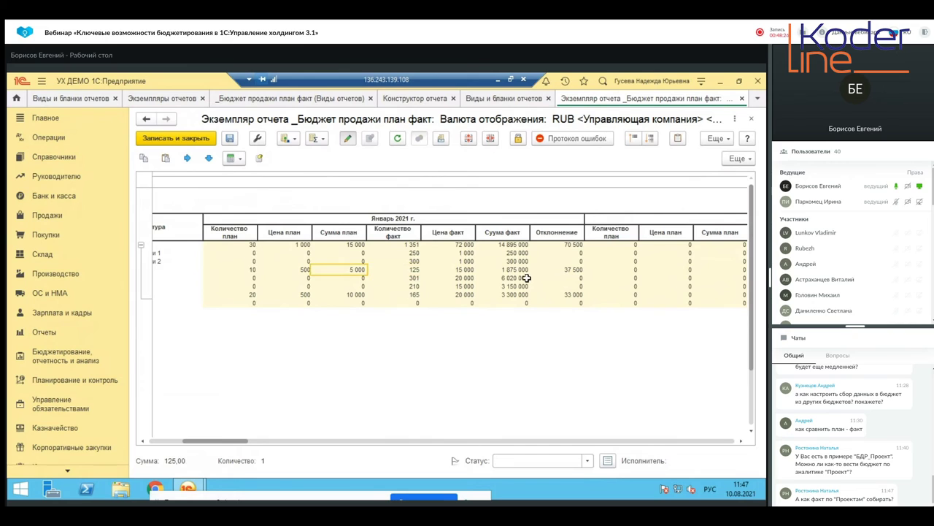
pyautogui.press('Left')
pyautogui.press('Left')
pyautogui.press('Left')
pyautogui.press('Left')
pyautogui.press('Left')
pyautogui.press('Right')
pyautogui.press('Right')
pyautogui.press('Right')
pyautogui.press('Right')
pyautogui.press('Right')
pyautogui.press('Right')
pyautogui.press('Right')
pyautogui.click(375, 254)
pyautogui.press('Right')
pyautogui.press('Right')
pyautogui.press('Right')
pyautogui.press('Left')
pyautogui.press('Left')
pyautogui.press('Left')
pyautogui.press('Left')
pyautogui.press('Right')
pyautogui.press('Right')
pyautogui.press('Right')
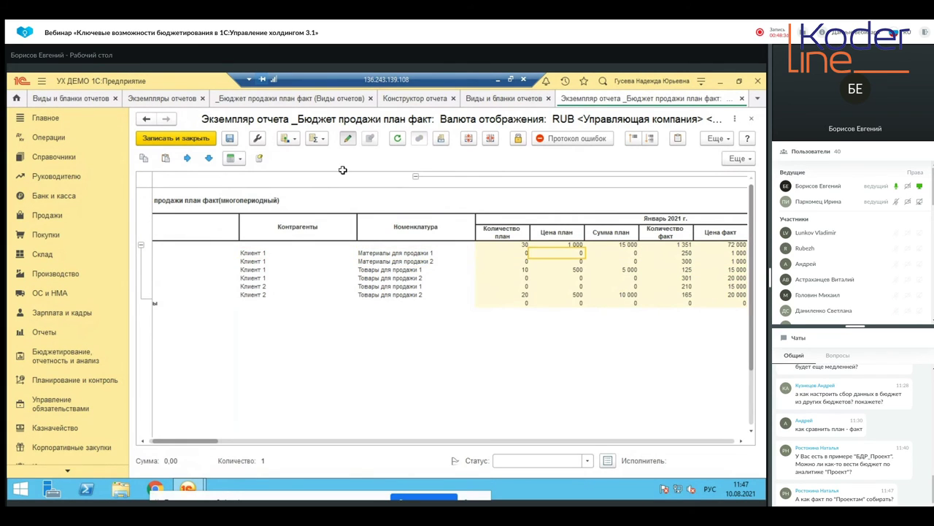
# Open the _Бюджет продажи план факт report constructor and the Количество факт formula of the Товары row for editing.
pyautogui.click(504, 98)
pyautogui.doubleClick(222, 368)
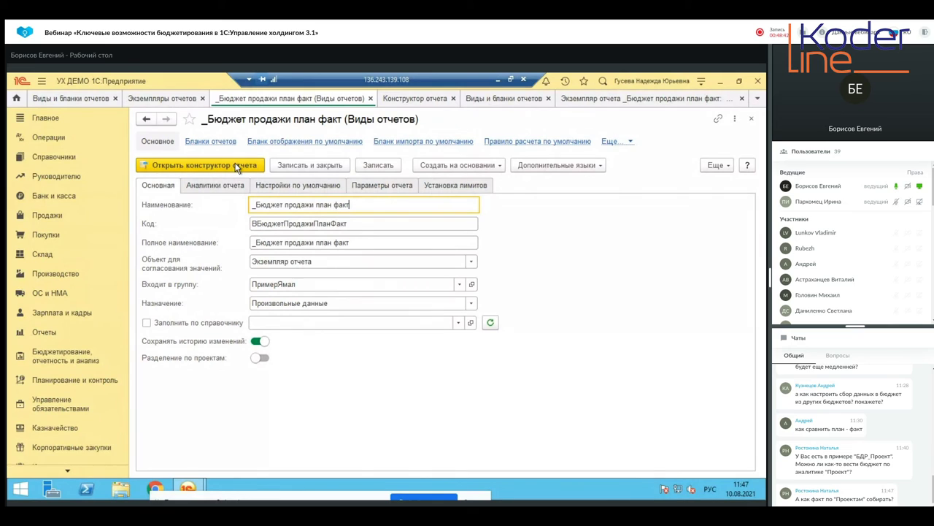
pyautogui.click(237, 168)
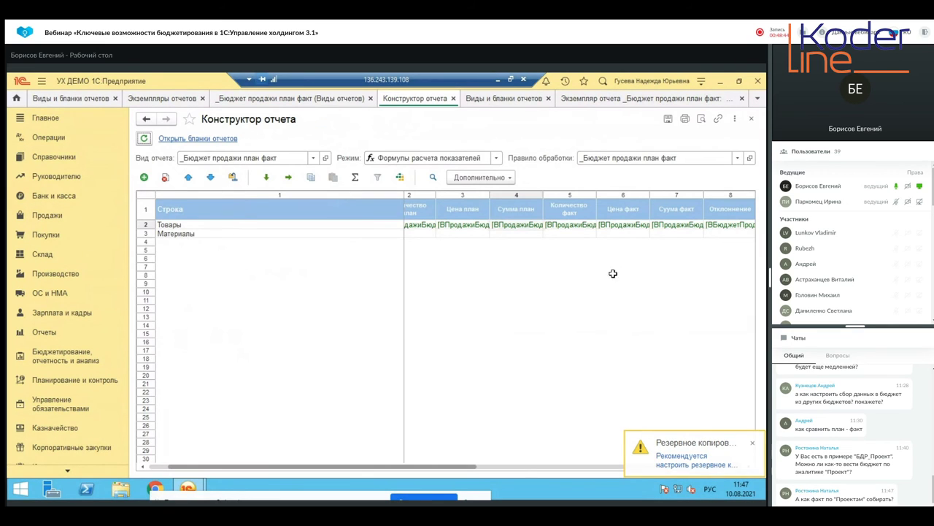
pyautogui.click(569, 231)
pyautogui.doubleClick(563, 226)
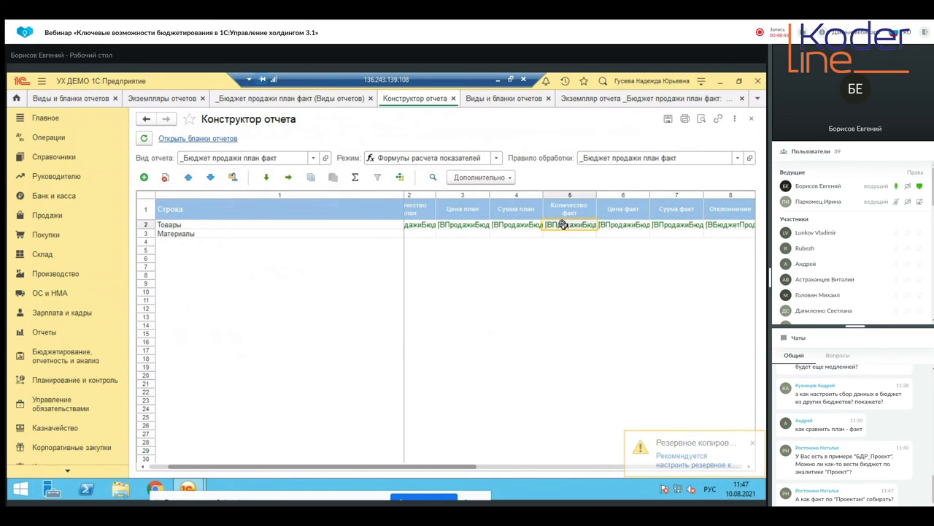
# Edit the Товары количество факт data source, adding an Аналитика2: Номенклатура filter of type Список фиксированных значений.
pyautogui.click(188, 172)
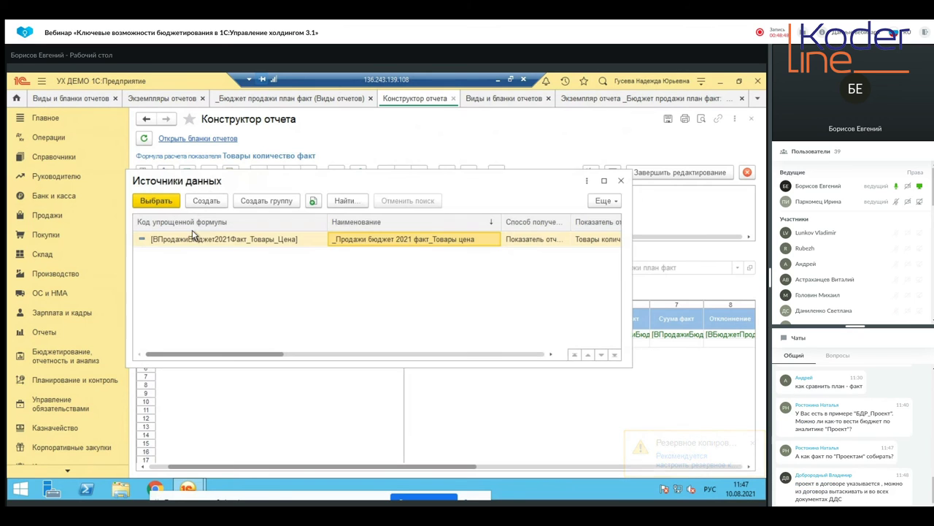
pyautogui.rightClick(217, 243)
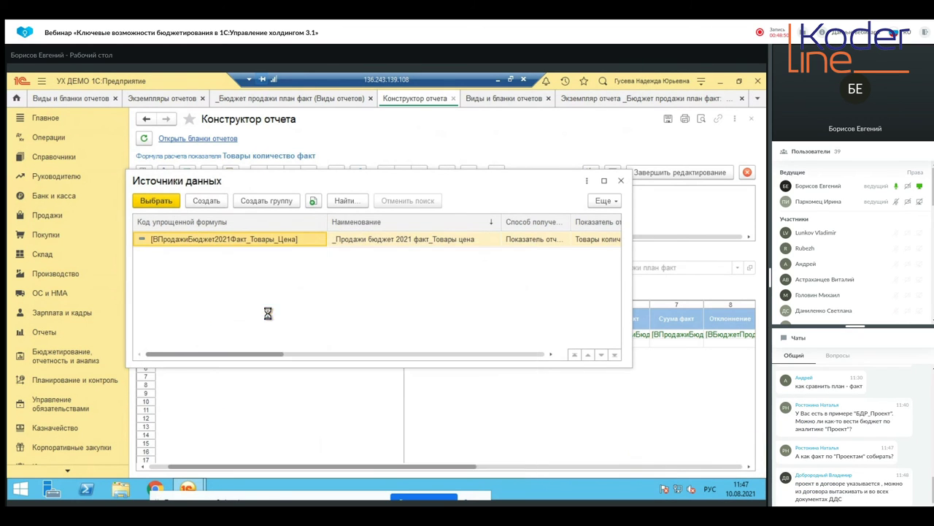
pyautogui.click(265, 316)
pyautogui.click(421, 274)
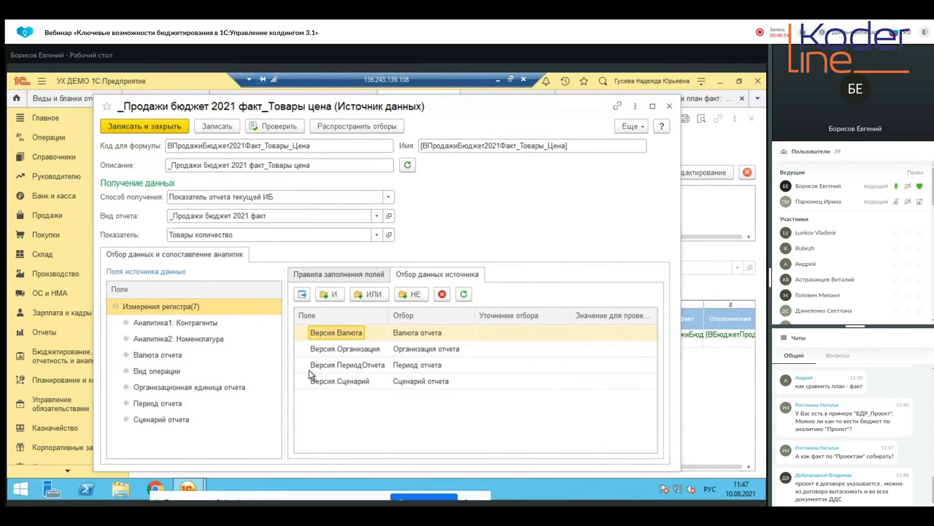
pyautogui.click(164, 338)
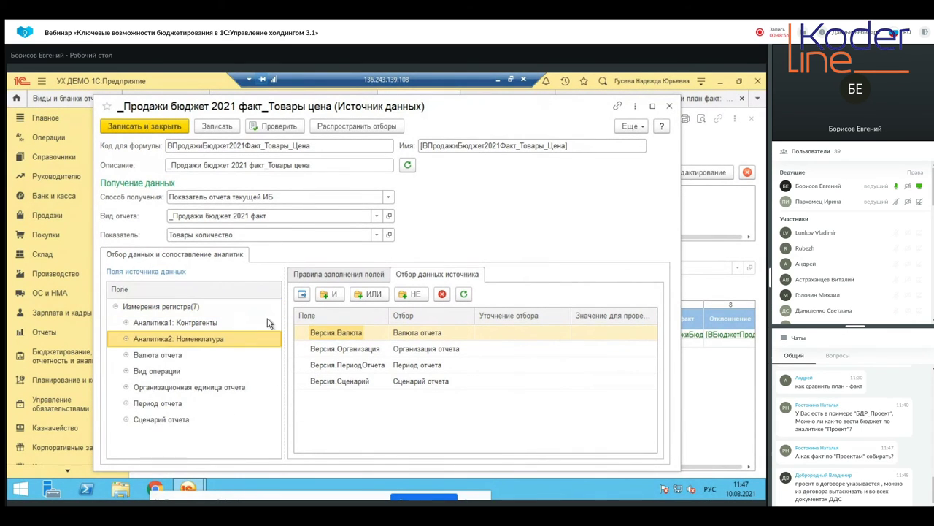
pyautogui.click(302, 294)
pyautogui.click(443, 401)
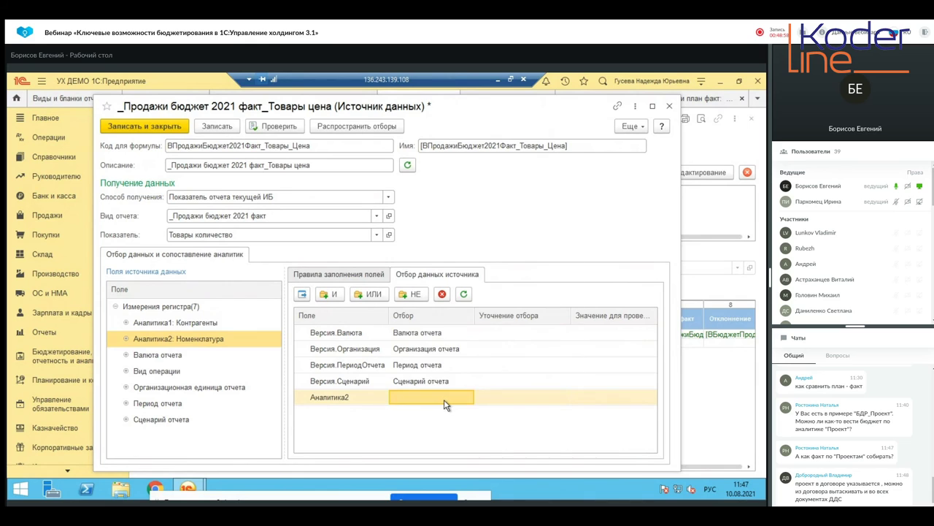
pyautogui.click(444, 402)
pyautogui.click(468, 399)
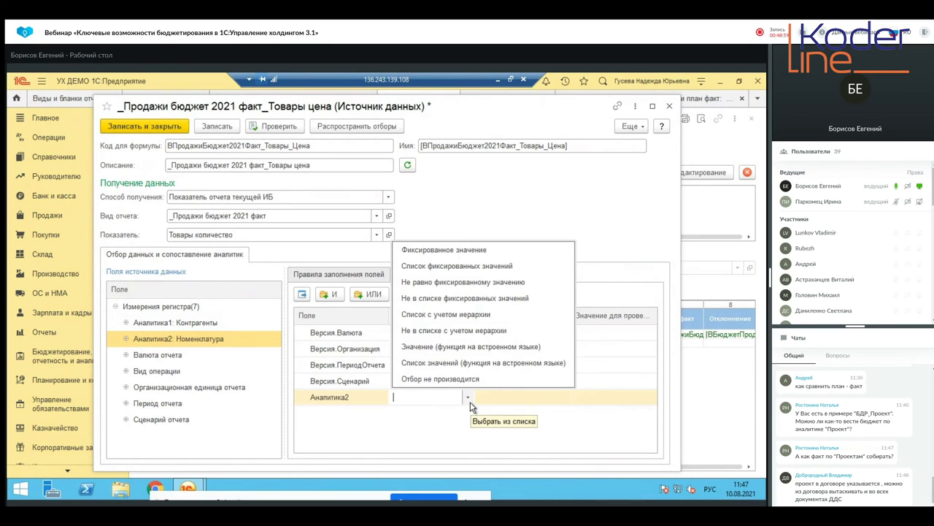
pyautogui.click(482, 267)
# Find items by "товар", set the filter's list to Товары для продажи 1 and Товары для продажи 2, and save the data source.
pyautogui.click(537, 400)
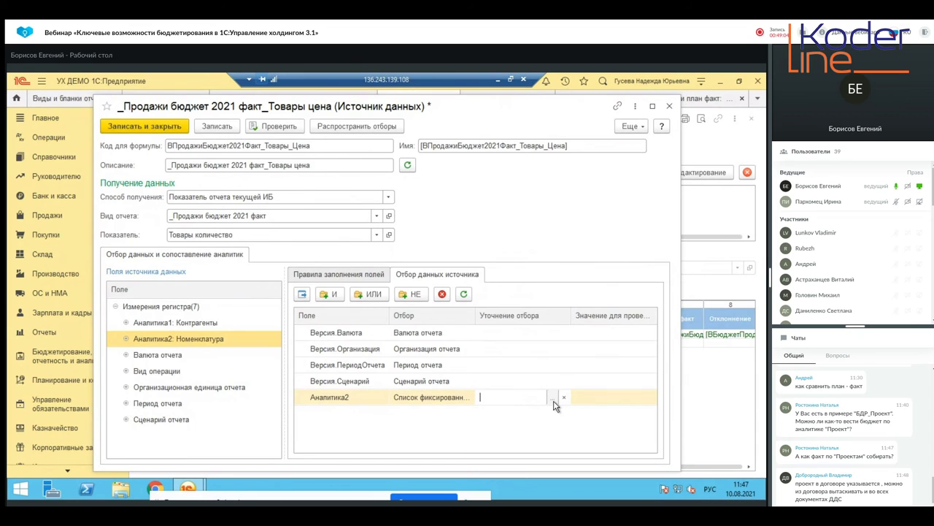
pyautogui.click(555, 400)
pyautogui.click(434, 253)
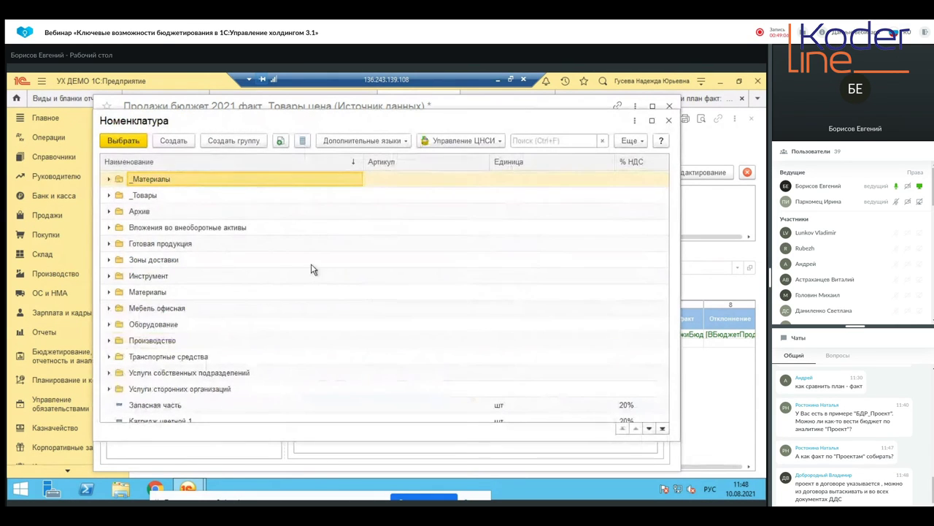
pyautogui.click(188, 230)
pyautogui.scroll(-1, 195, 324)
pyautogui.write('товар')
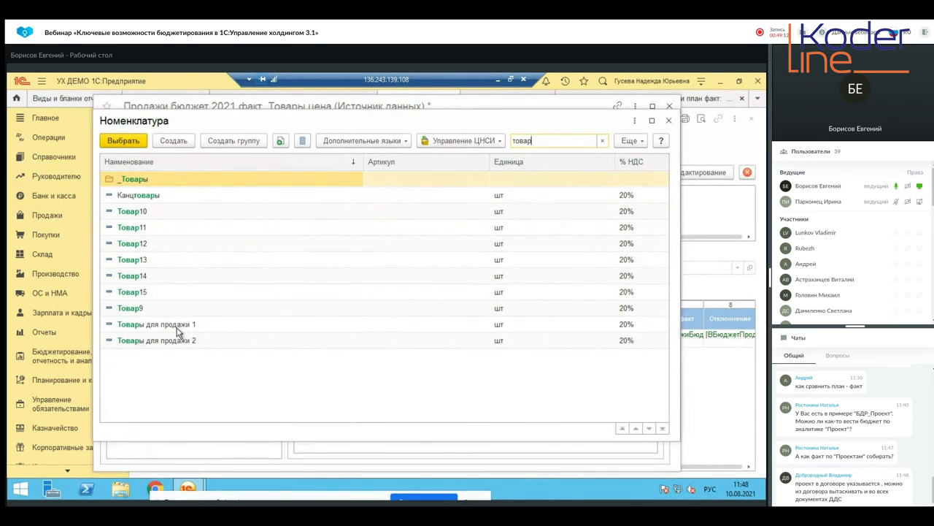
pyautogui.click(210, 326)
pyautogui.doubleClick(206, 341)
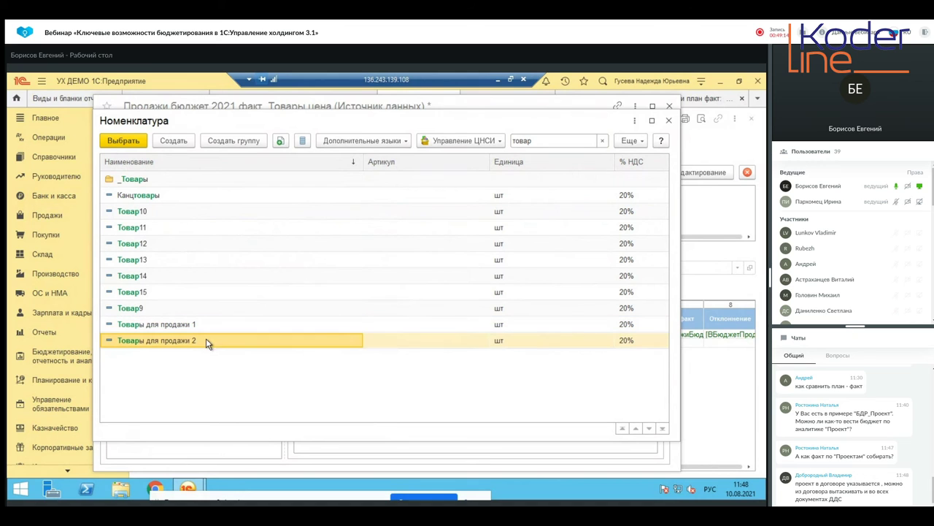
pyautogui.click(669, 119)
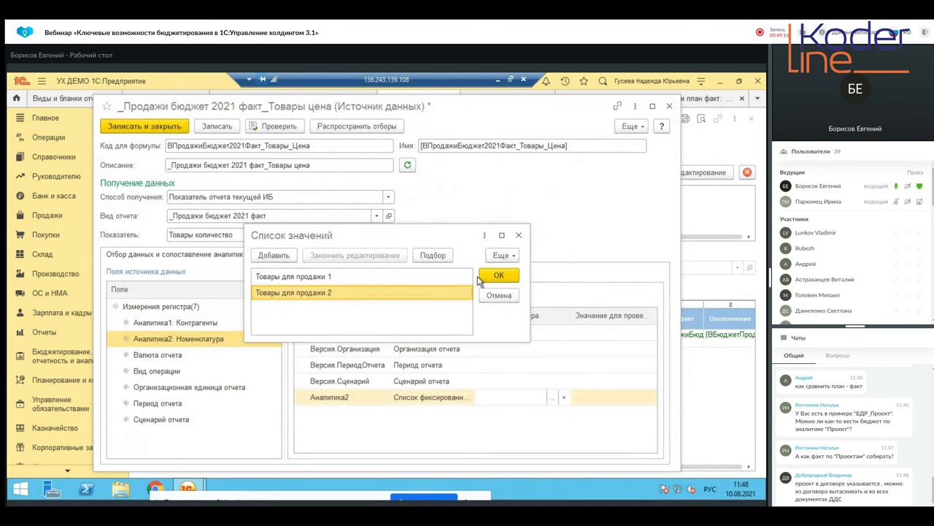
pyautogui.click(499, 276)
pyautogui.click(129, 127)
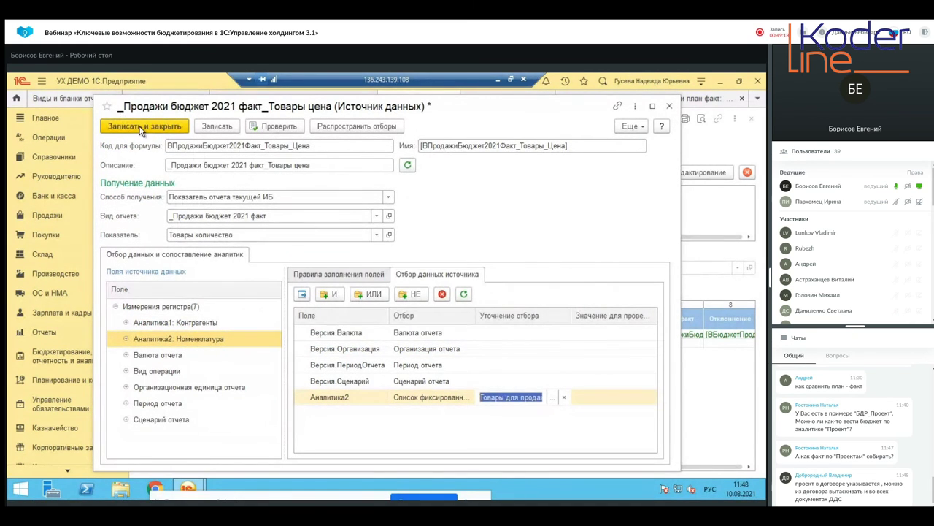
# Reinsert the [ВПродажиБюджет2021Факт_Товары_Цена] source as the only operand of the Количество факт formula and finish editing it.
pyautogui.click(156, 201)
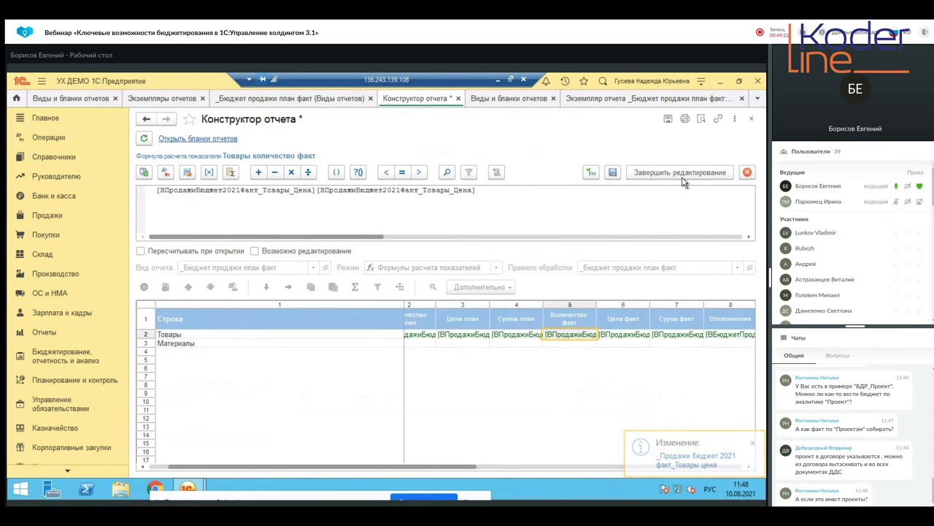
pyautogui.moveTo(488, 191); pyautogui.dragTo(197, 159)
pyautogui.click(187, 173)
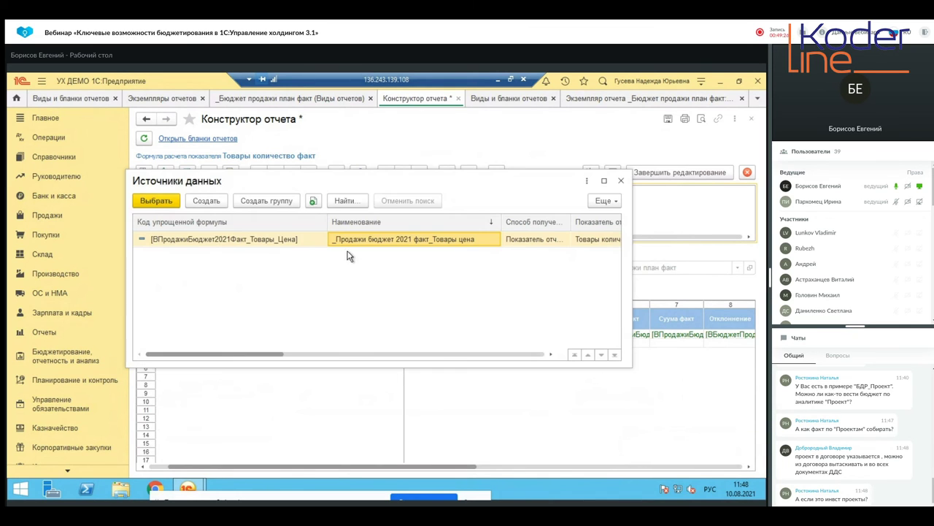
pyautogui.doubleClick(361, 241)
pyautogui.click(665, 177)
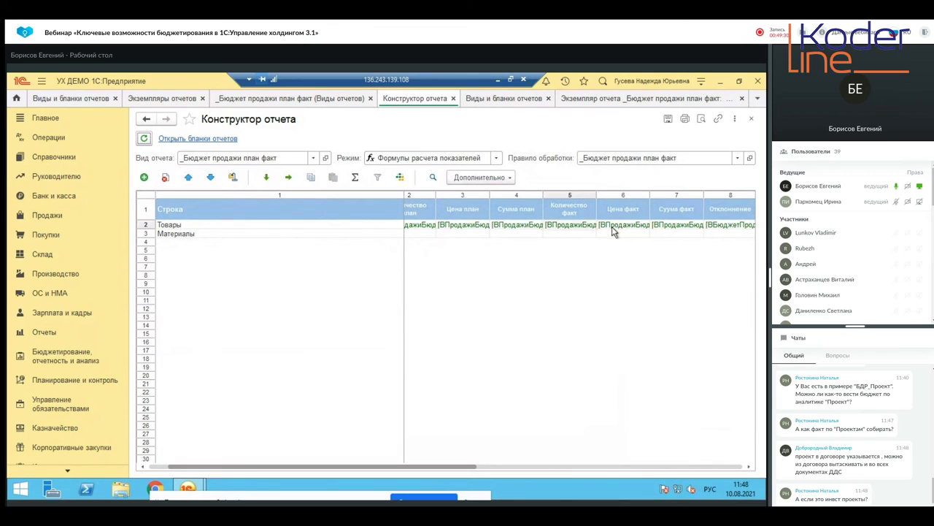
# Edit the data source of the Товары row's Цена факт formula, adding an Аналитика2: Номенклатура filter of type Список фиксированных значений.
pyautogui.click(571, 227)
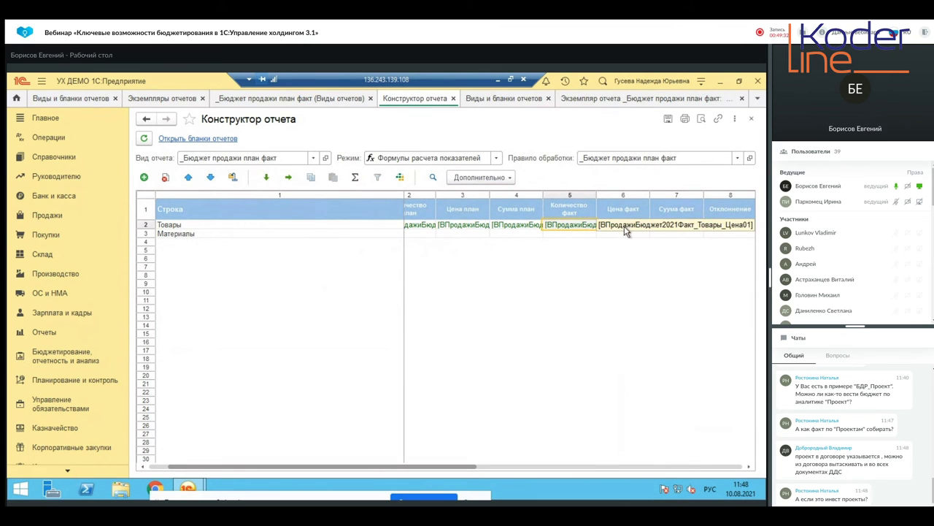
pyautogui.doubleClick(625, 227)
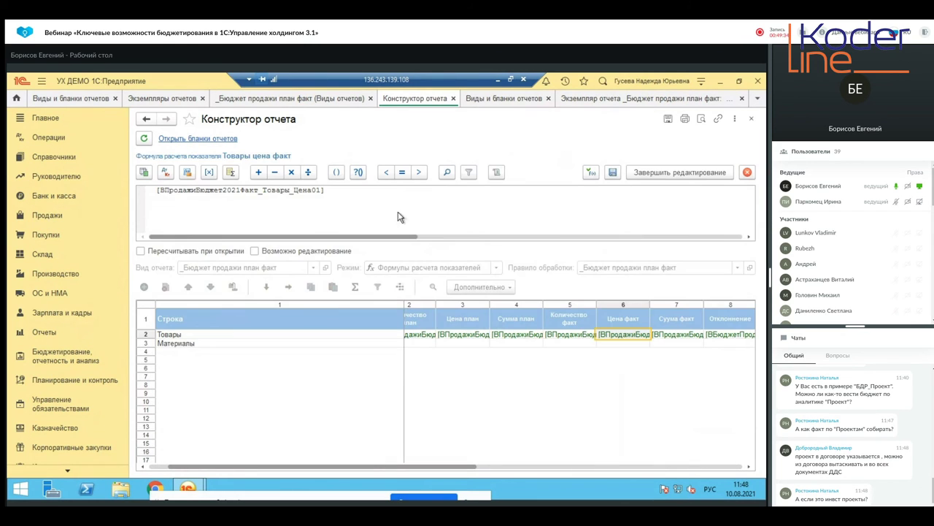
pyautogui.click(187, 172)
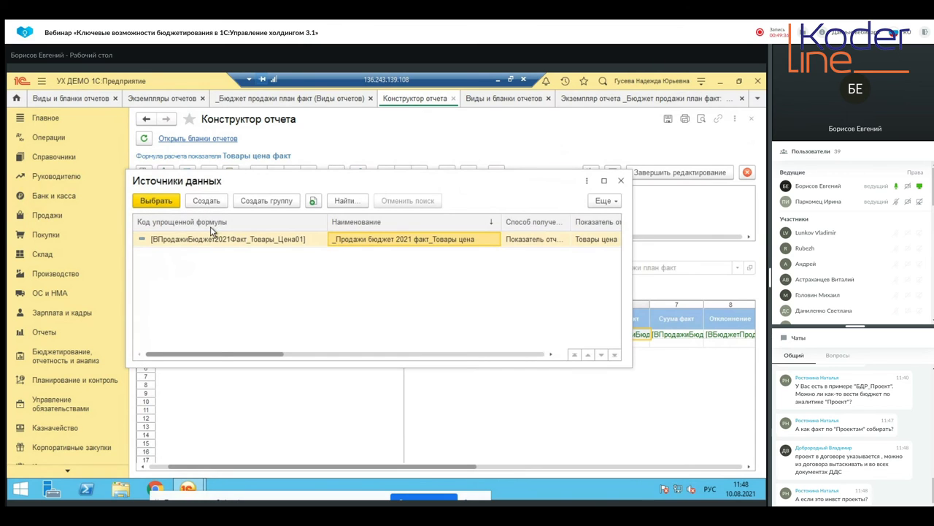
pyautogui.rightClick(226, 246)
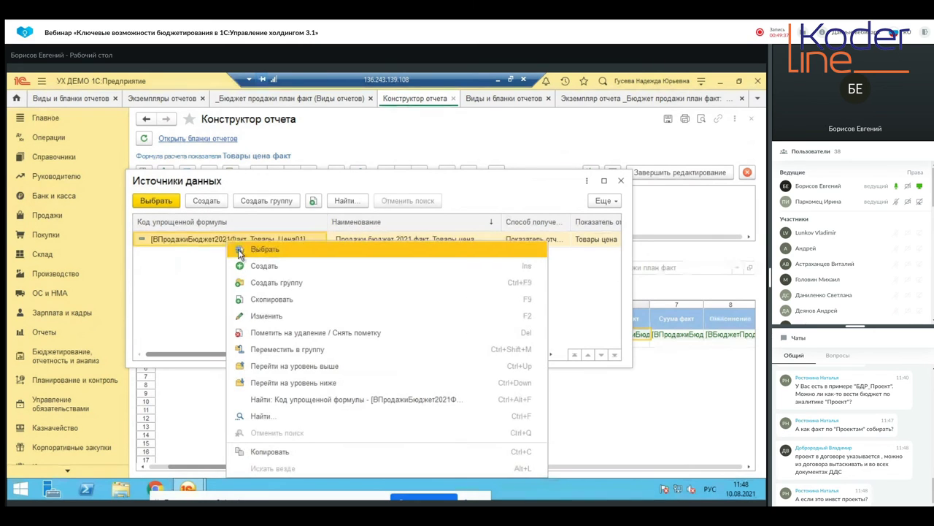
pyautogui.click(279, 315)
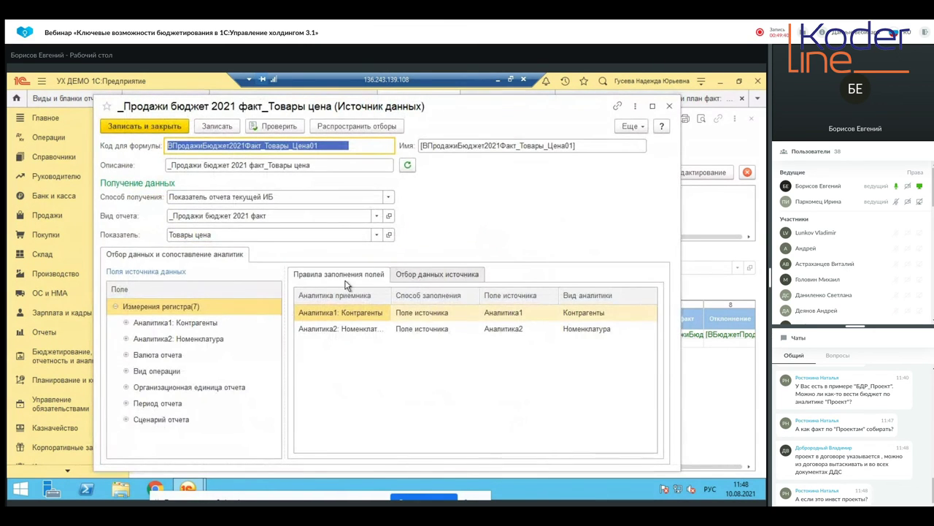
pyautogui.click(444, 279)
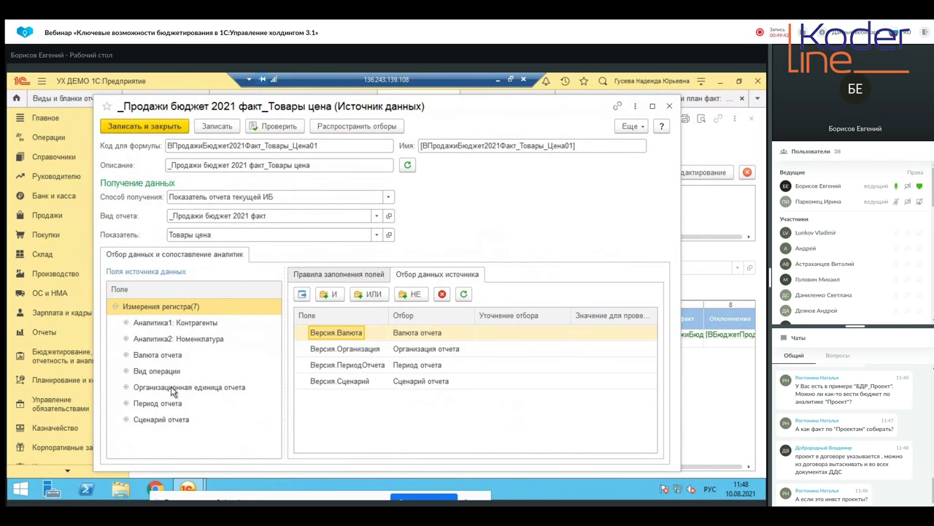
pyautogui.click(184, 338)
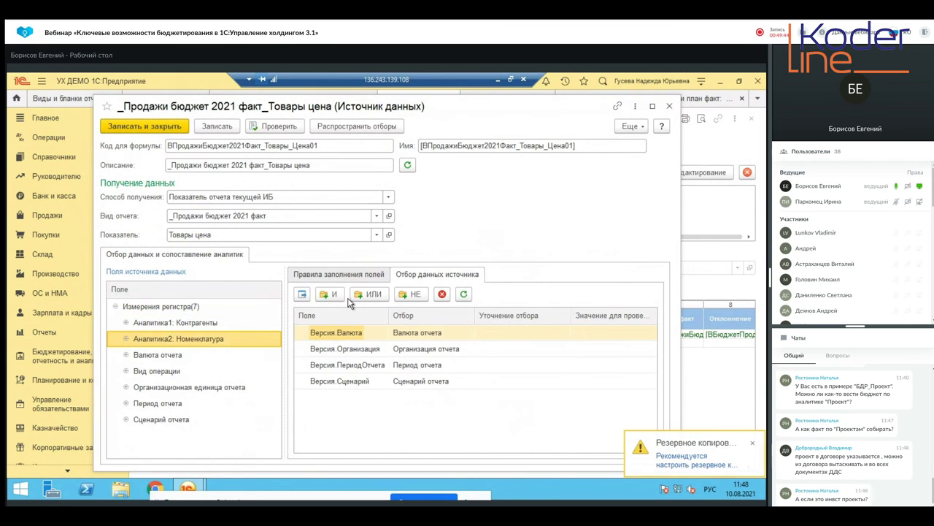
pyautogui.click(302, 294)
pyautogui.click(417, 398)
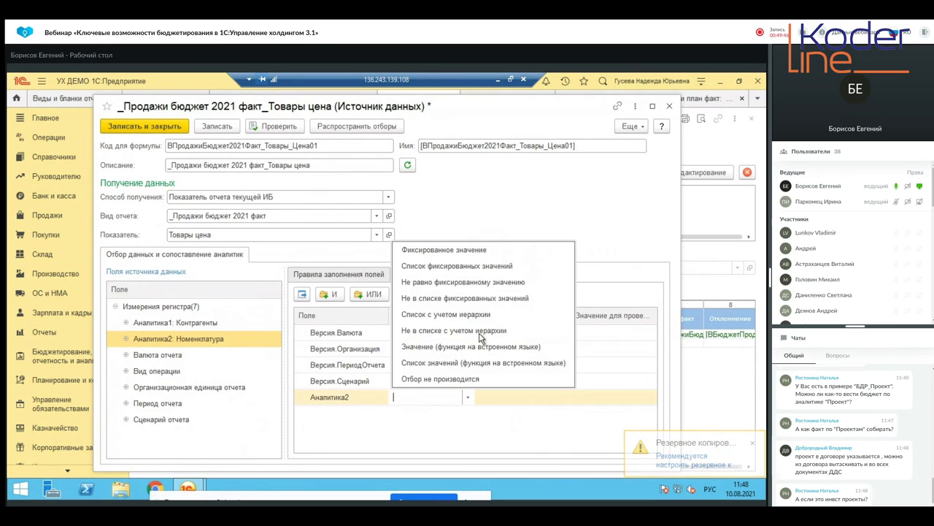
pyautogui.click(485, 265)
# Find items by "товары", set the Аналитика2 filter's list to Товары для продажи 1 and Товары для продажи 2, and save the Товары цена data source.
pyautogui.click(530, 402)
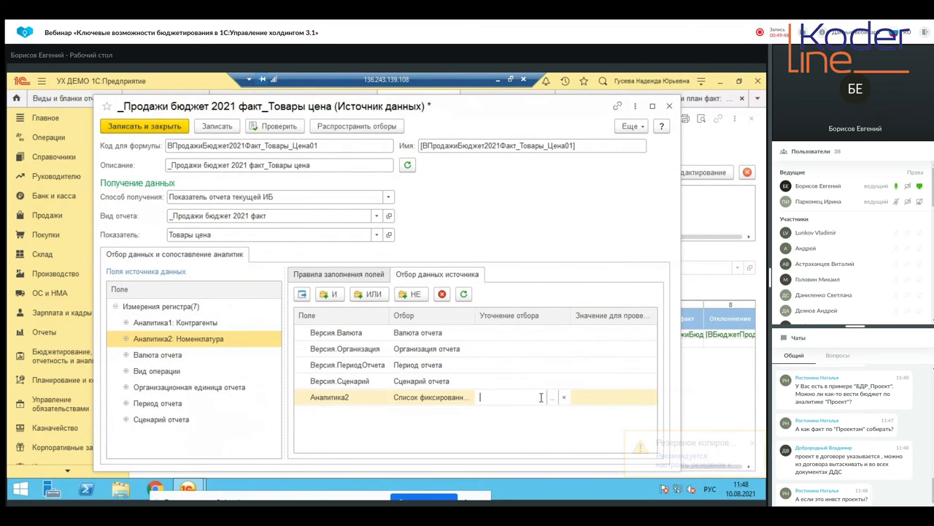
pyautogui.click(555, 400)
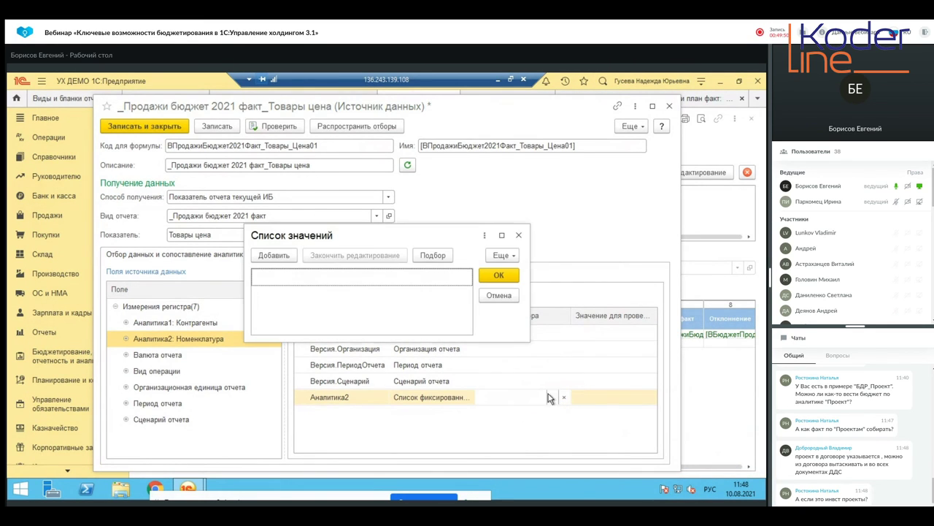
pyautogui.click(436, 262)
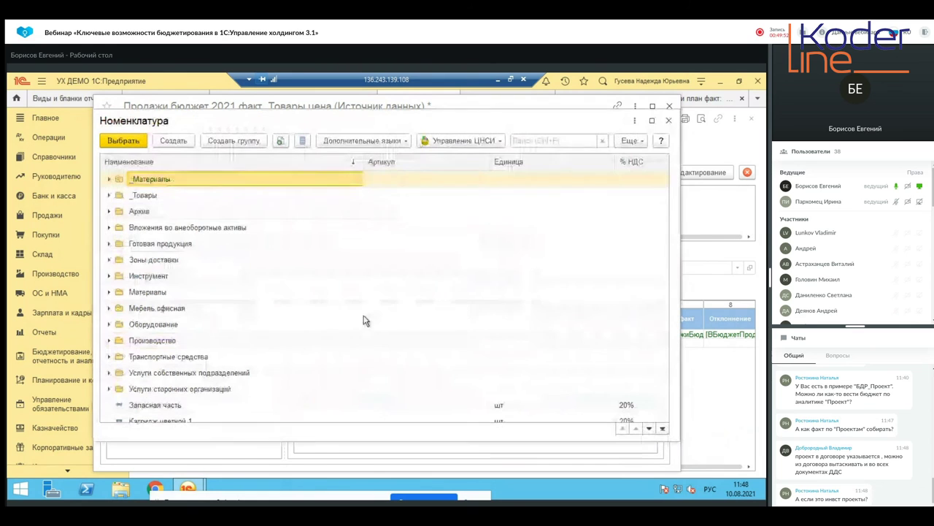
pyautogui.click(240, 264)
pyautogui.write('товары')
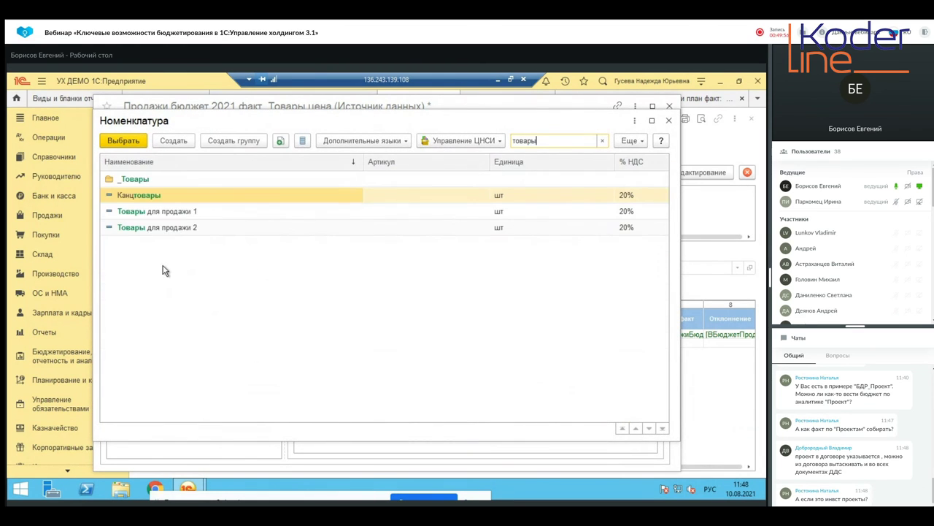
pyautogui.press('Down')
pyautogui.press('Down')
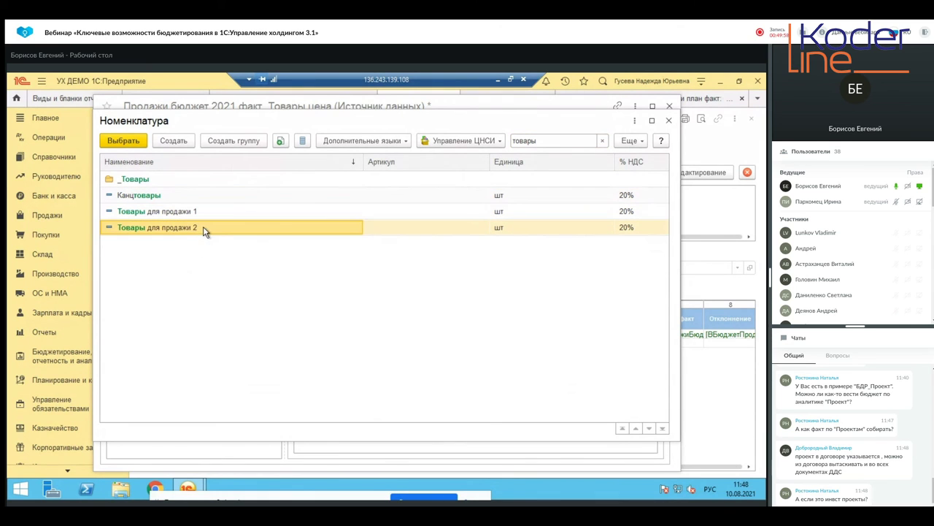
pyautogui.click(668, 120)
pyautogui.click(508, 285)
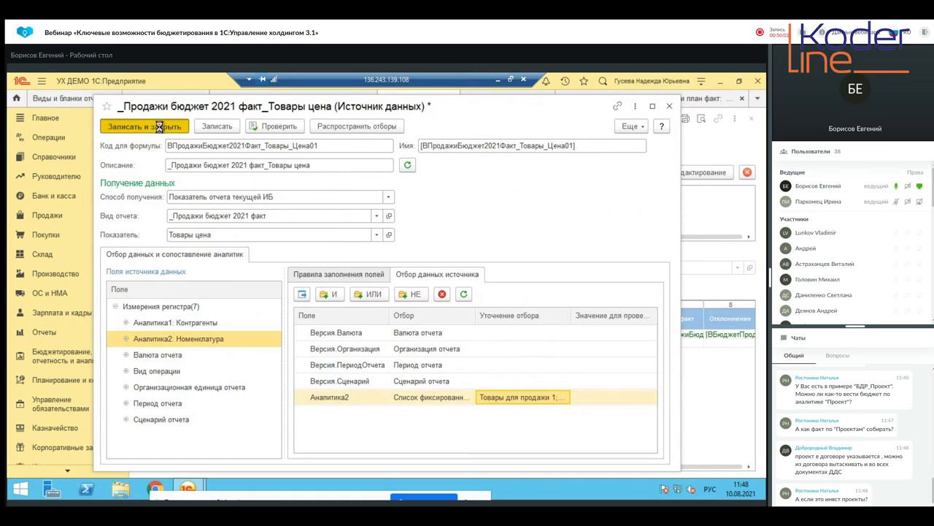
pyautogui.click(154, 125)
# Reinsert the [ВПродажиБюджет2021Факт_Товары_Цена01] source as the only operand of the Цена факт formula and finish editing it.
pyautogui.click(155, 201)
pyautogui.write('[ВПродажиБюджет2021Факт_Товары_Цена01]')
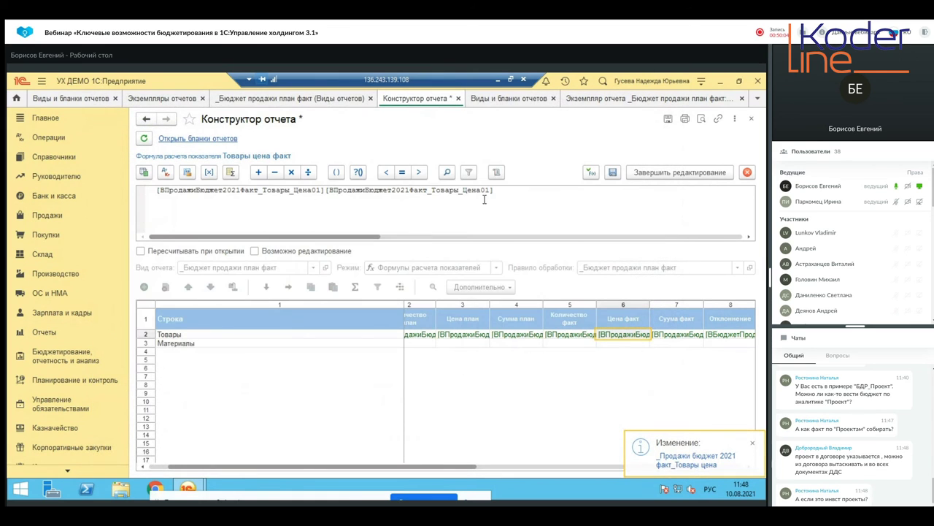
pyautogui.hotkey('ctrl', 'a')
pyautogui.click(187, 171)
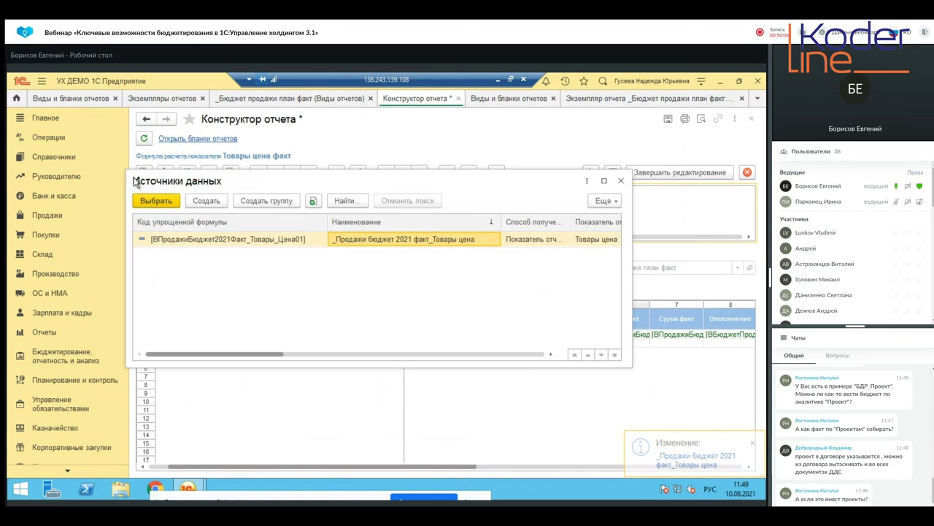
pyautogui.click(158, 202)
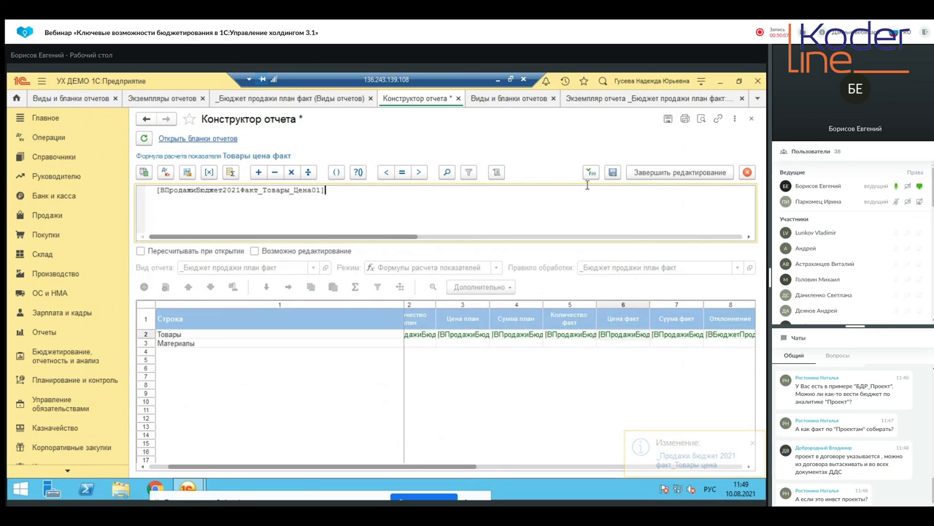
pyautogui.click(668, 172)
# Edit the data source of the Товары row's Суума факт formula, adding an Аналитика2: Номенклатура filter of type Список фиксированных значений.
pyautogui.doubleClick(667, 228)
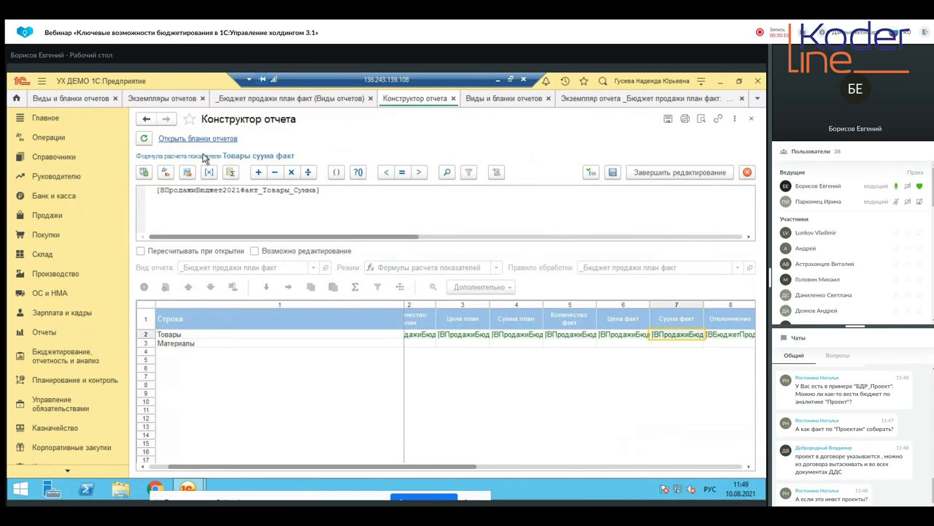
pyautogui.click(188, 172)
pyautogui.rightClick(228, 245)
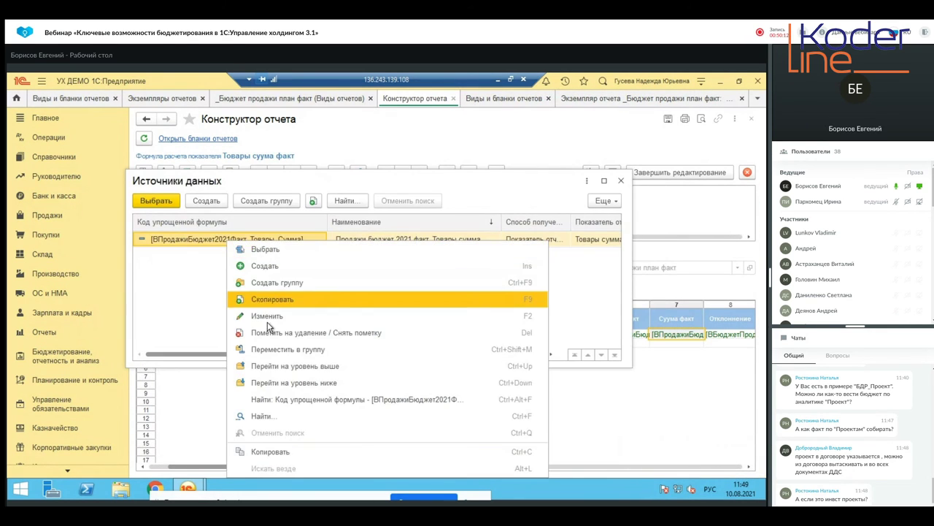
pyautogui.click(267, 319)
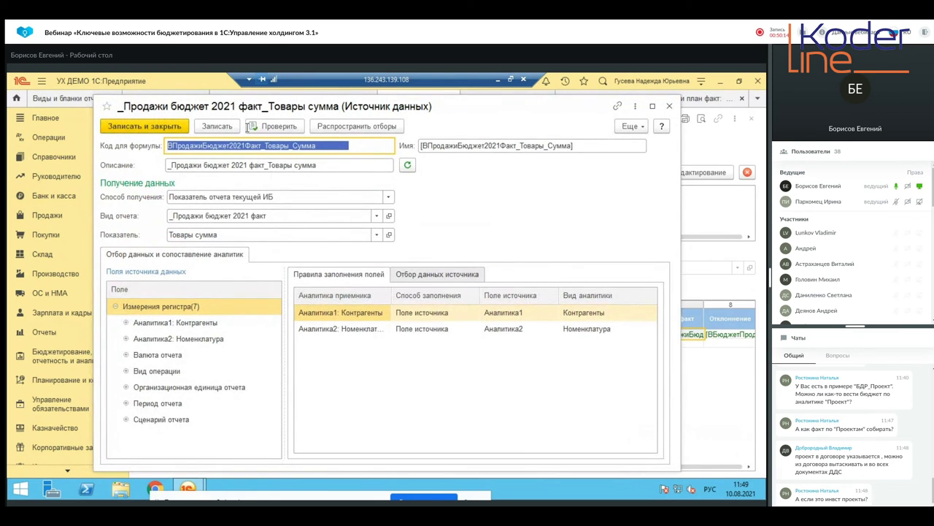
pyautogui.click(433, 275)
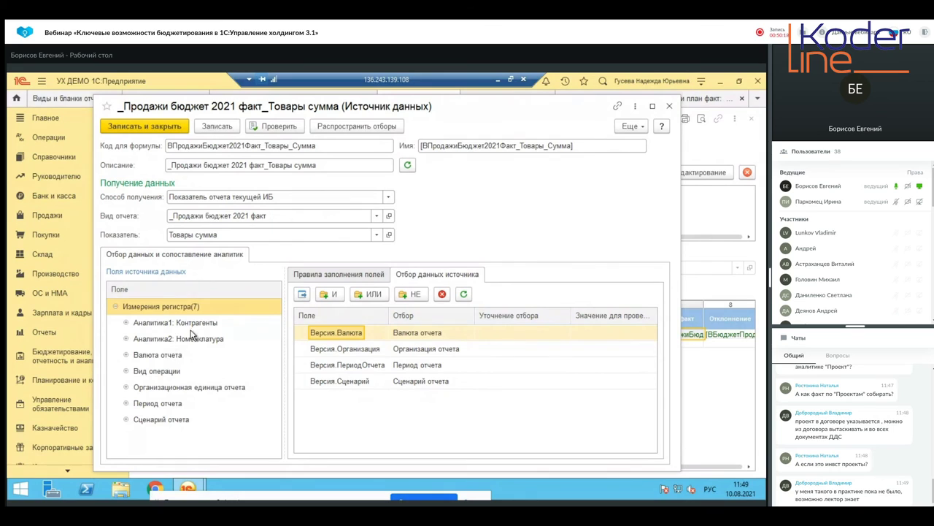
pyautogui.click(192, 334)
pyautogui.click(302, 295)
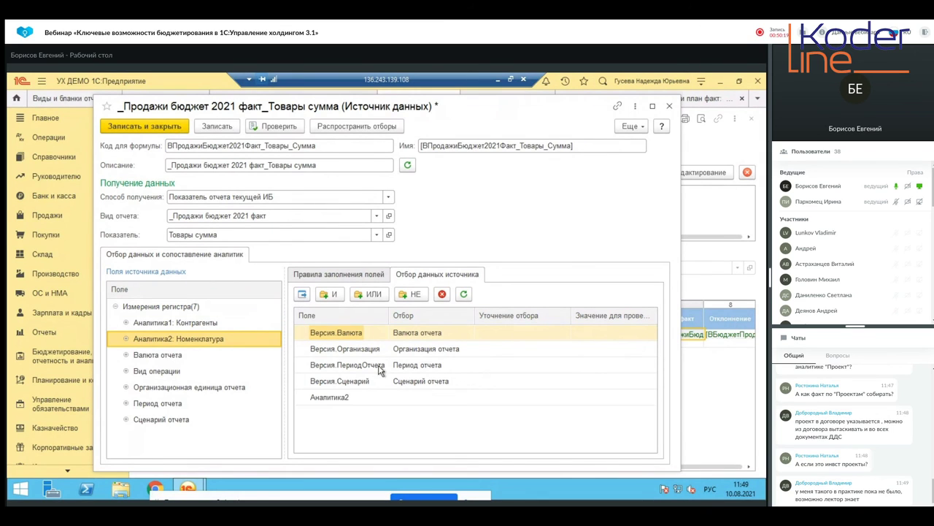
pyautogui.doubleClick(427, 407)
pyautogui.click(475, 264)
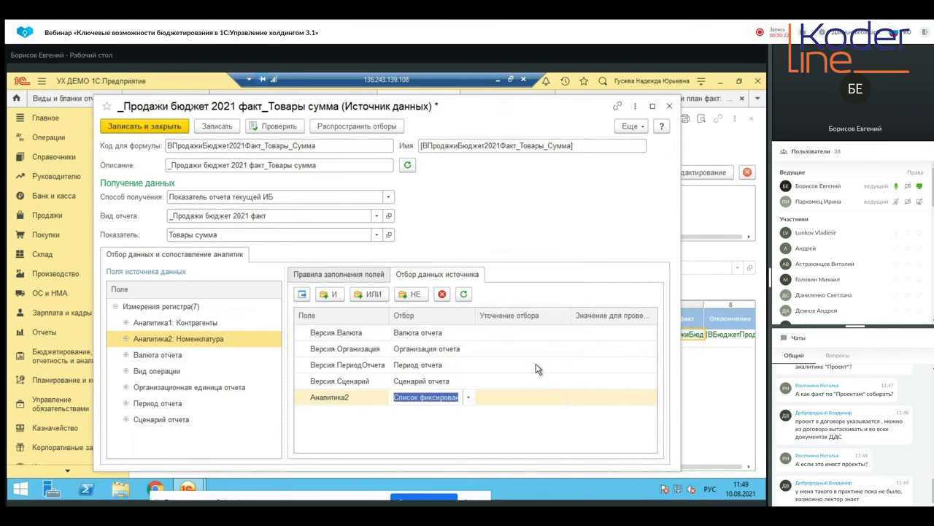
# Fill the filter's list with Товары для продажи 1 and Товары для продажи 2, remove the duplicate entry, and save the Товары сумма data source.
pyautogui.click(548, 397)
pyautogui.click(553, 397)
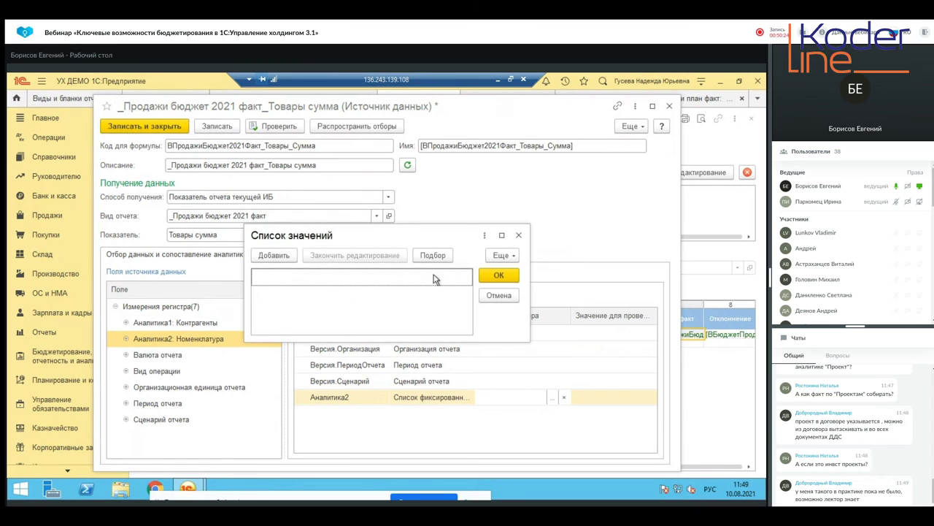
pyautogui.click(307, 264)
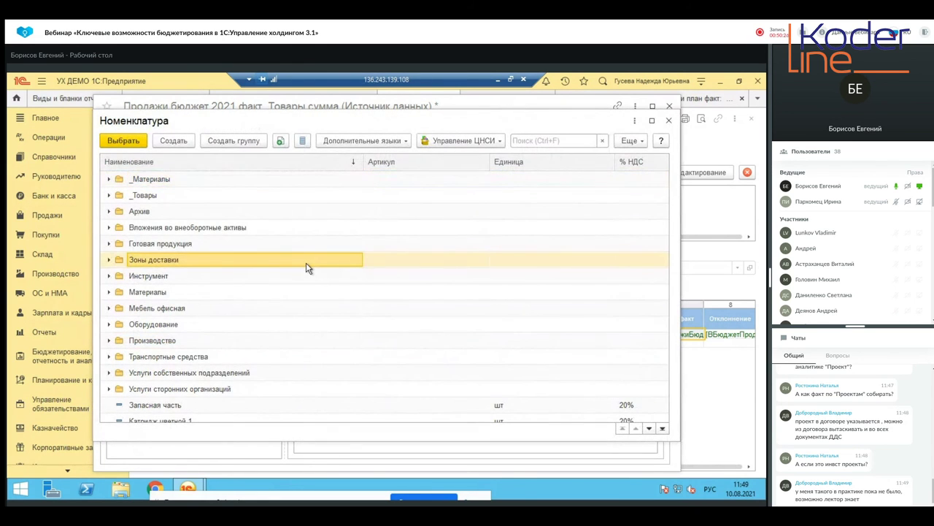
pyautogui.write('товары')
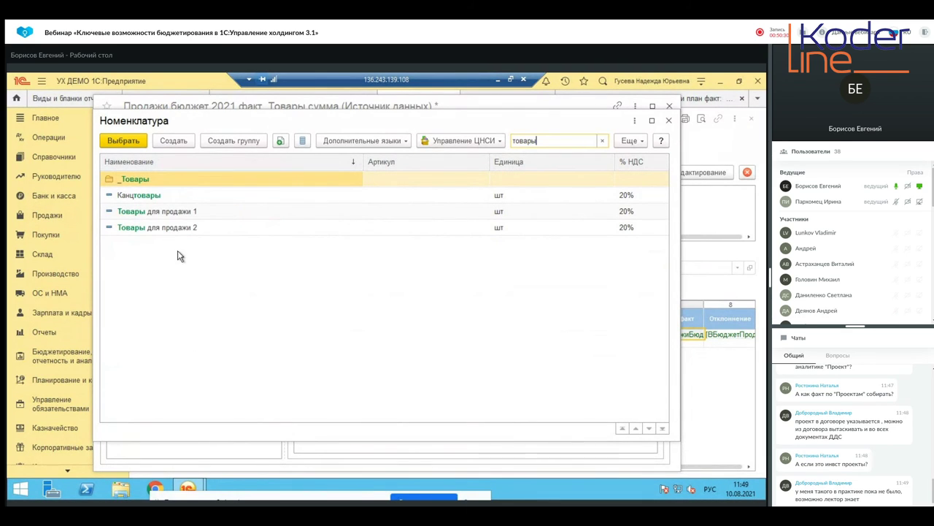
pyautogui.click(183, 212)
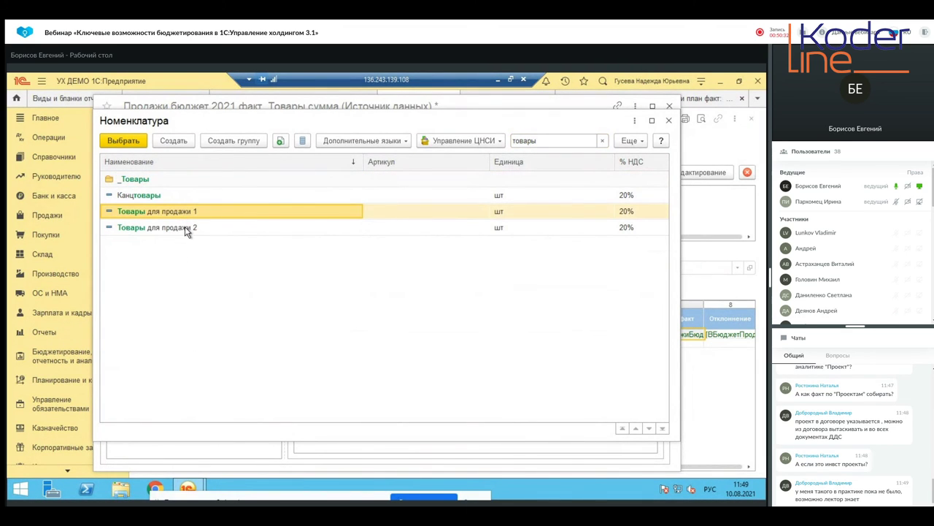
pyautogui.click(185, 227)
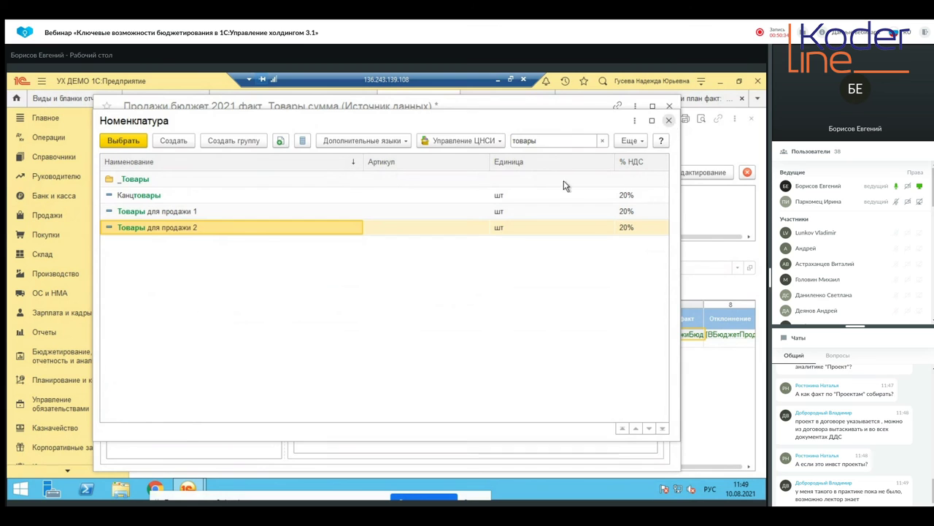
pyautogui.click(669, 120)
pyautogui.rightClick(356, 312)
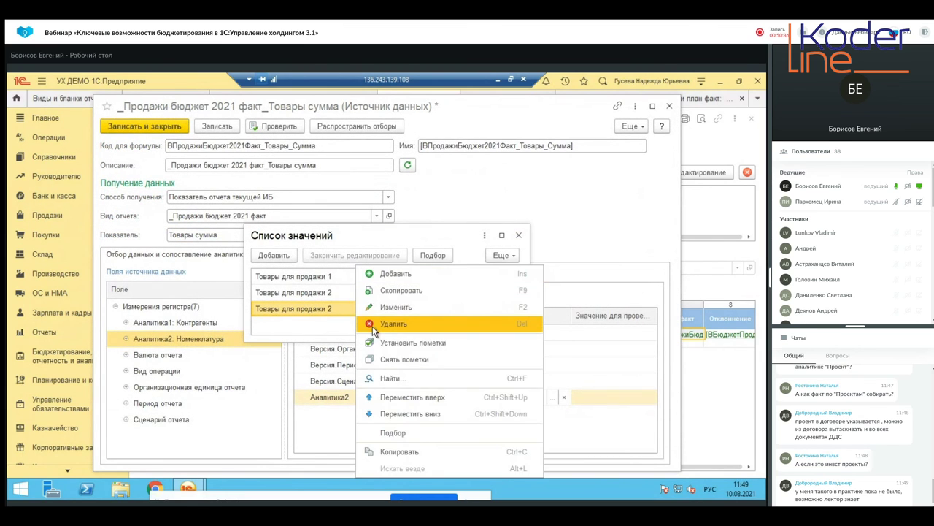
pyautogui.click(394, 324)
pyautogui.click(500, 276)
pyautogui.click(131, 129)
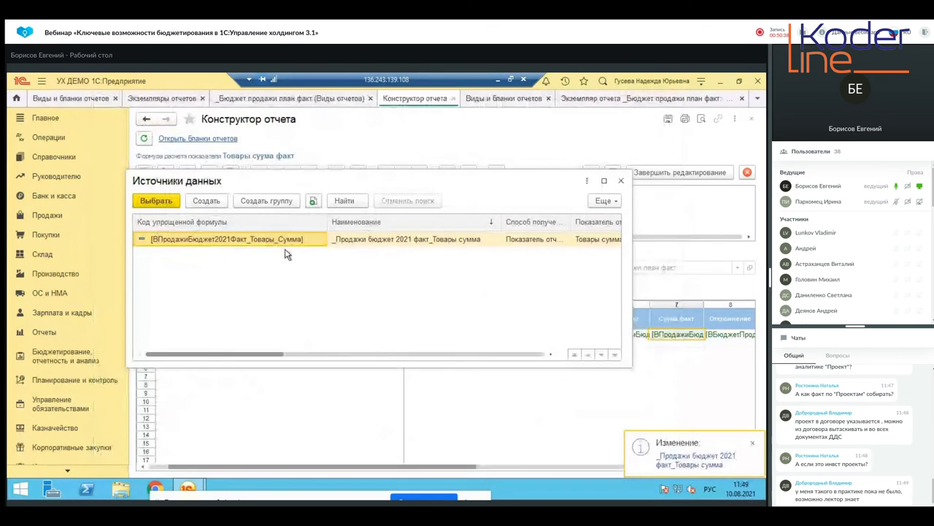
# Reinsert the [ВПродажиБюджет2021Факт_Товары_Сумма] source as the only operand of the Суума факт formula and finish editing it.
pyautogui.doubleClick(253, 235)
pyautogui.click(383, 219)
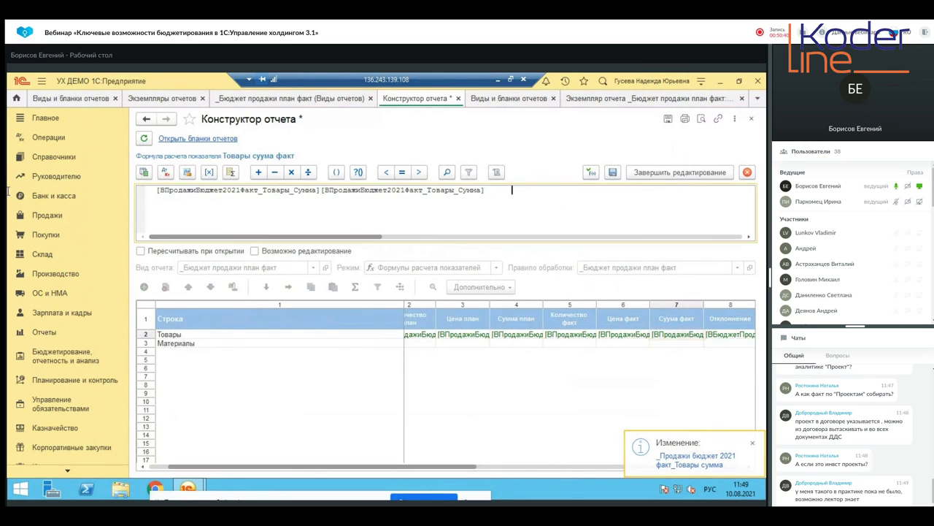
pyautogui.hotkey('ctrl', 'a')
pyautogui.click(187, 171)
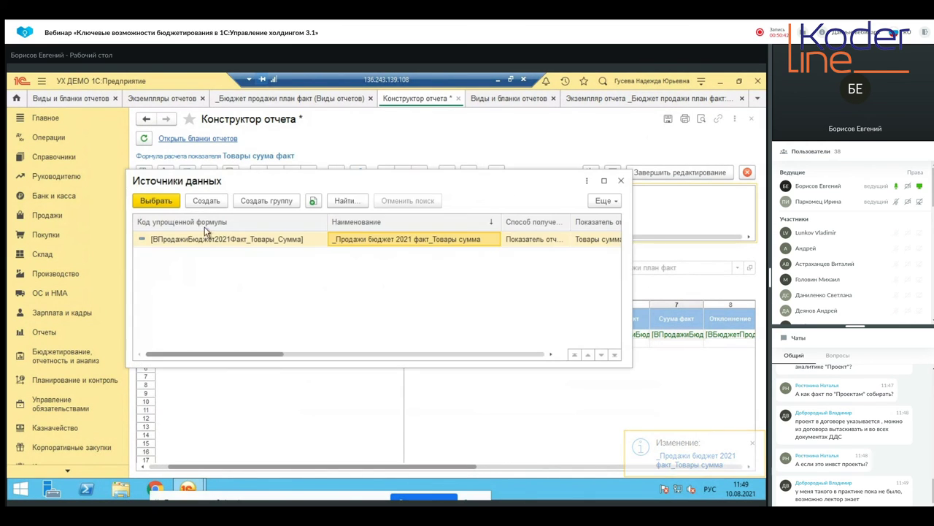
pyautogui.doubleClick(211, 237)
pyautogui.click(683, 172)
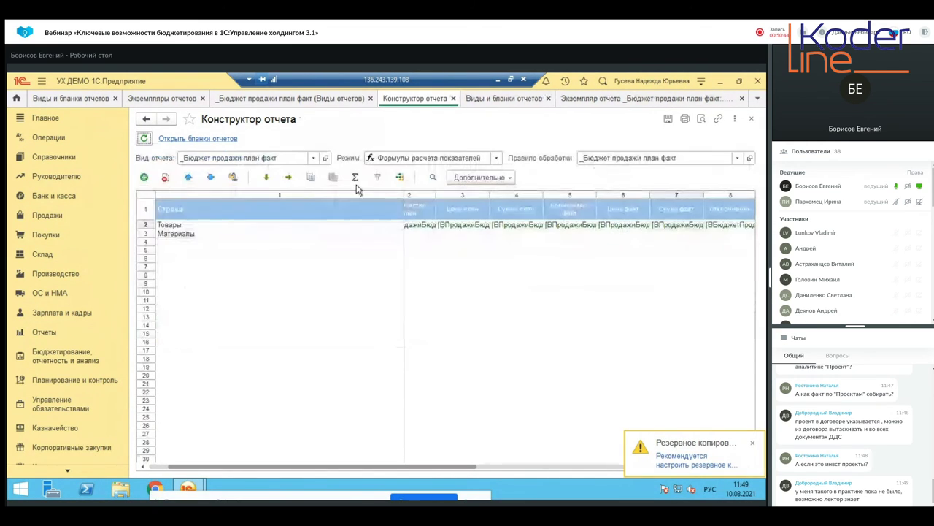
# Close the "_Бюджет продажи план факт" report instance without saving and clear the search in the Экземпляры отчетов list.
pyautogui.click(718, 101)
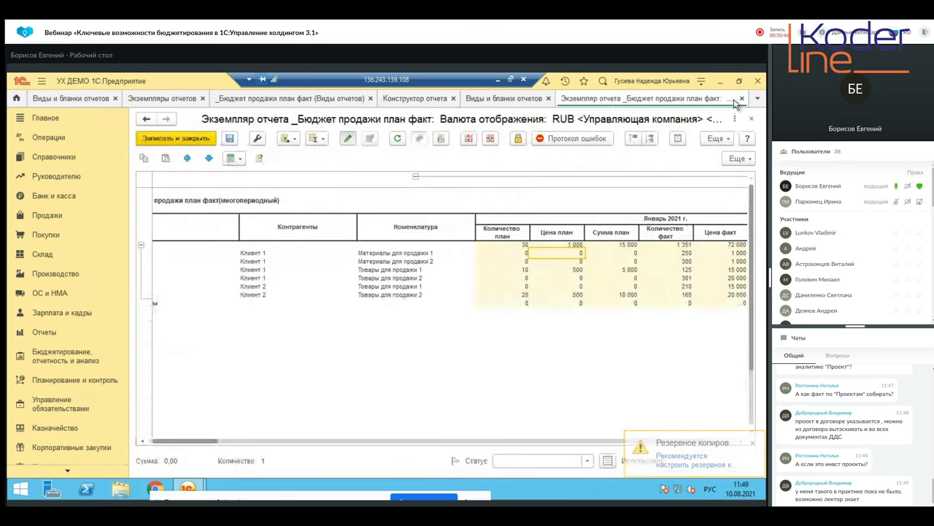
pyautogui.click(752, 118)
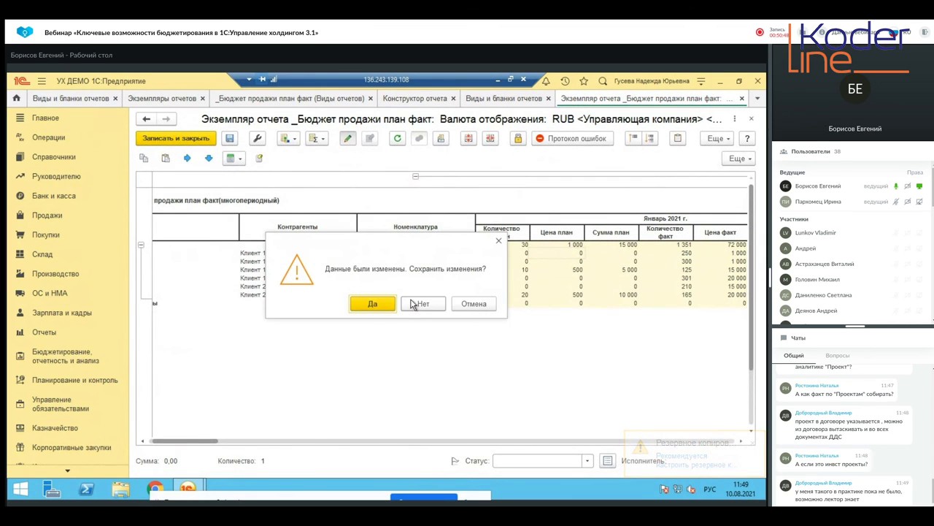
pyautogui.click(417, 302)
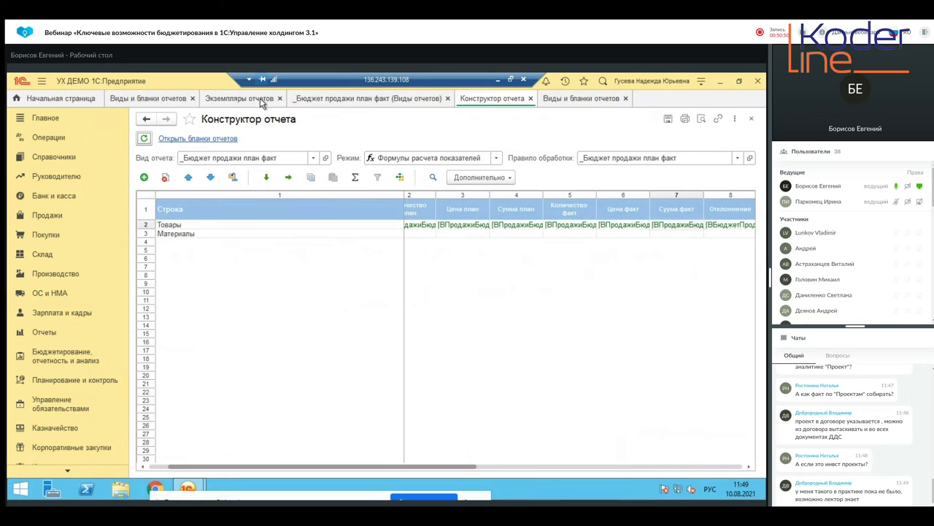
pyautogui.click(259, 100)
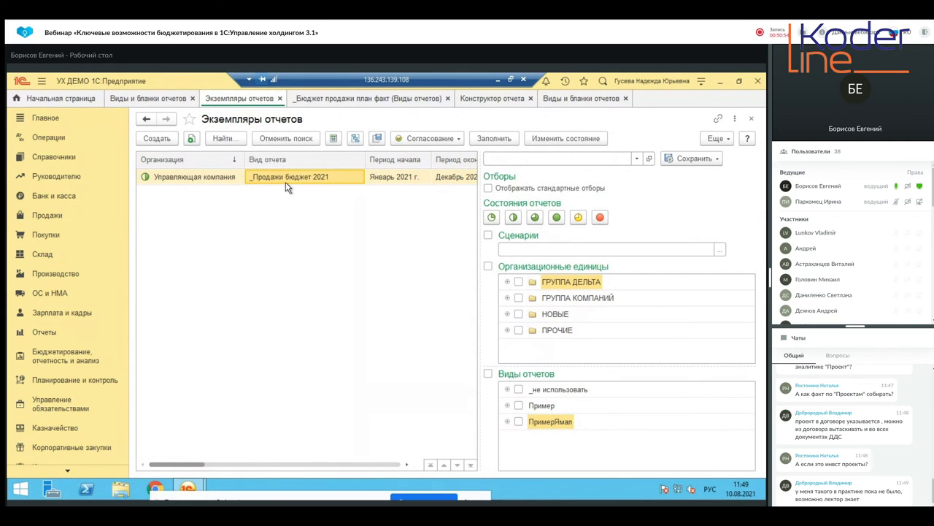
pyautogui.hotkey('ctrl', 'q')
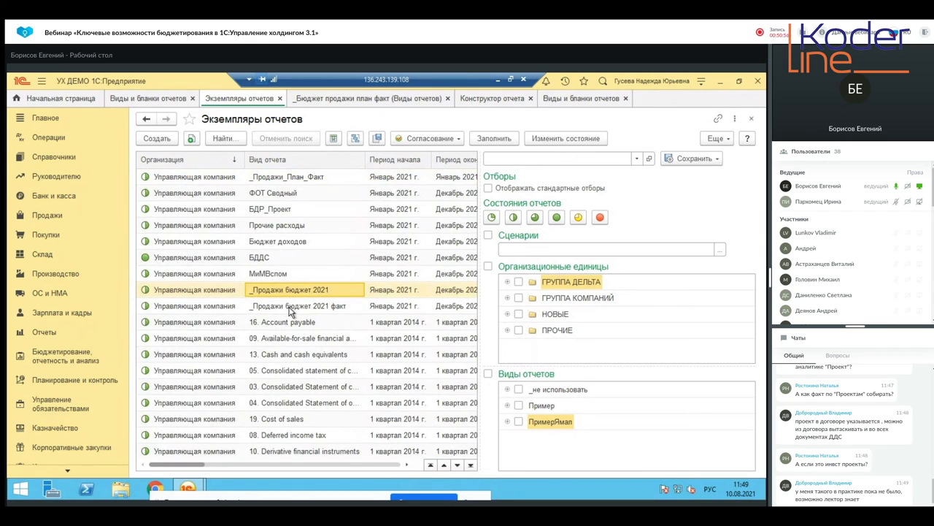
pyautogui.click(291, 309)
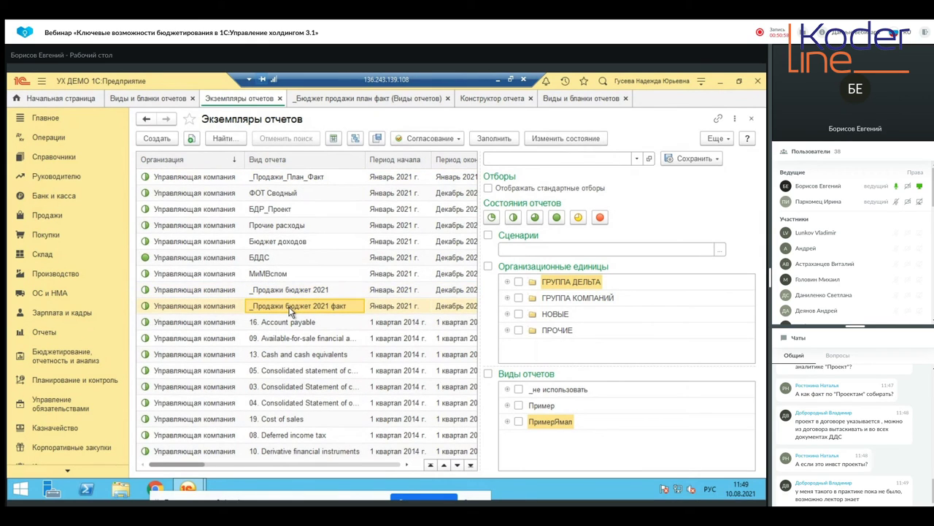
pyautogui.hotkey('ctrl', 'f')
pyautogui.moveTo(389, 261); pyautogui.dragTo(370, 261)
pyautogui.press('BackSpace')
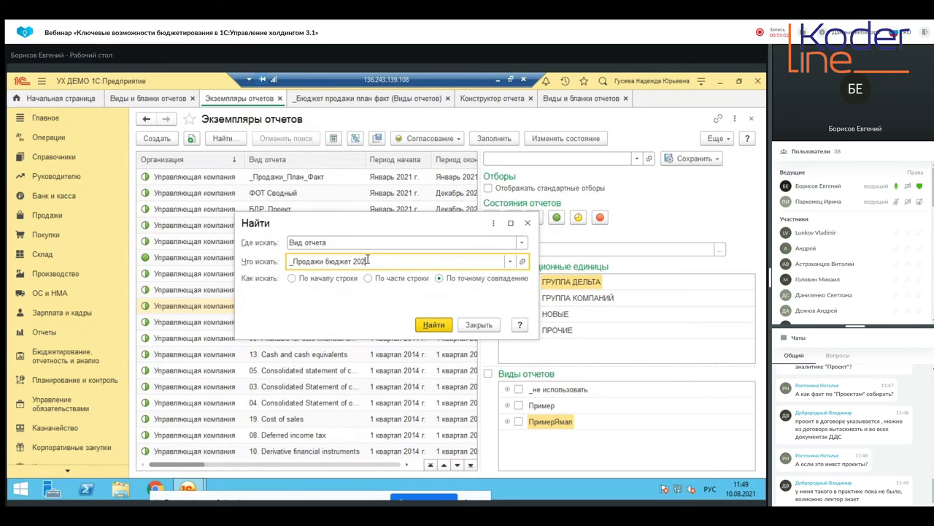
pyautogui.write('021')
pyautogui.press('Tab')
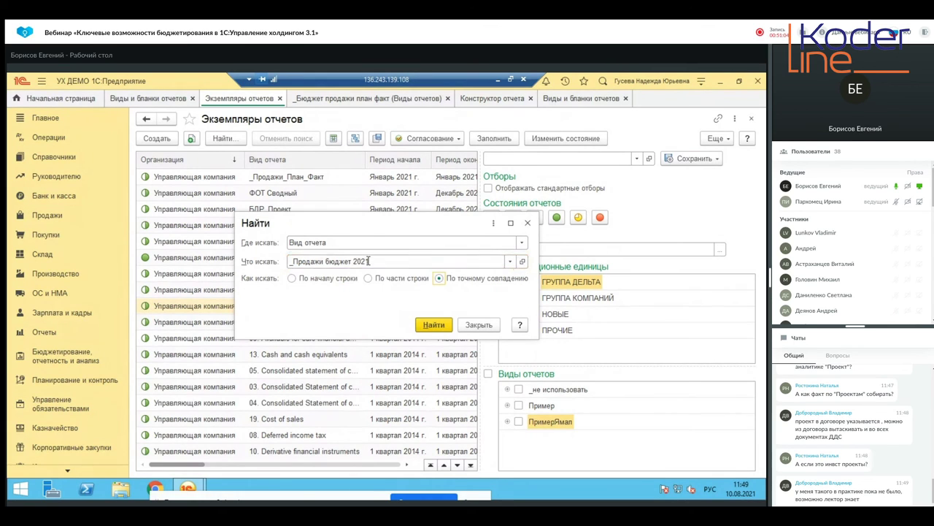
pyautogui.click(349, 260)
pyautogui.press('Escape')
pyautogui.click(370, 260)
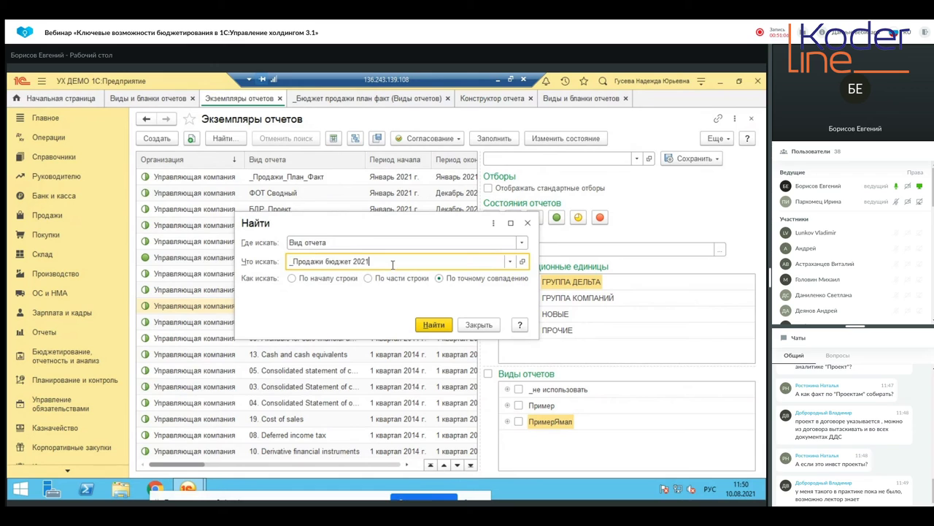
pyautogui.press('BackSpace')
pyautogui.press('BackSpace')
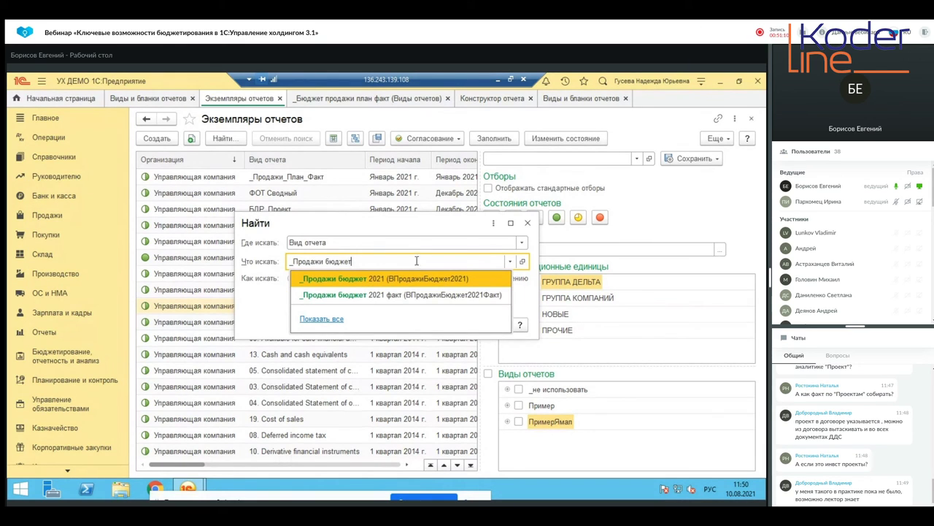
pyautogui.press('BackSpace')
pyautogui.press('BackSpace')
pyautogui.press('BackSpace')
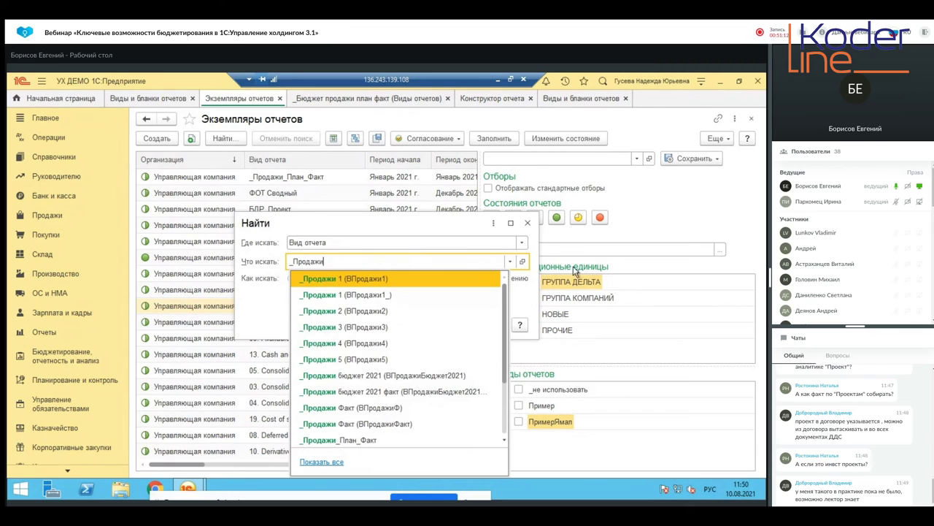
pyautogui.click(391, 441)
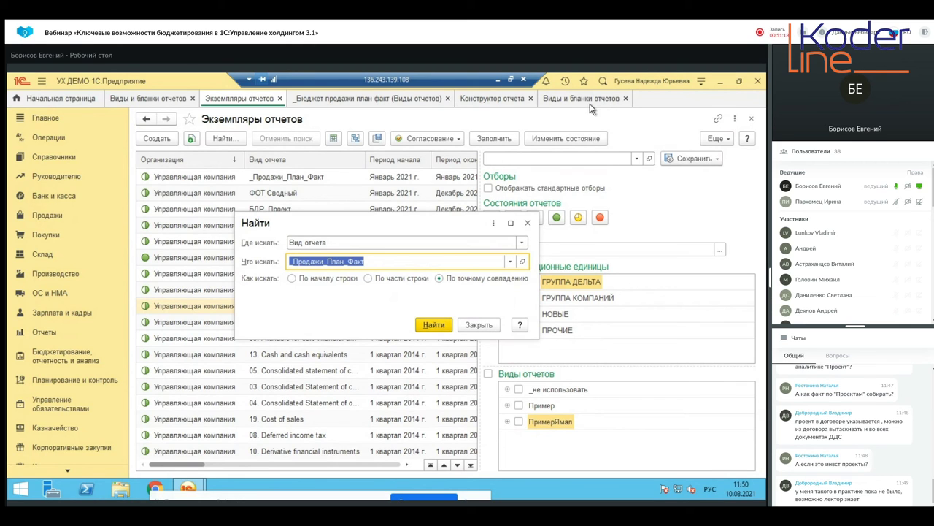
pyautogui.press('Escape')
# Search the Экземпляры отчетов list by Вид отчета for an exact match of "_Бюджет продажи план факт".
pyautogui.click(569, 99)
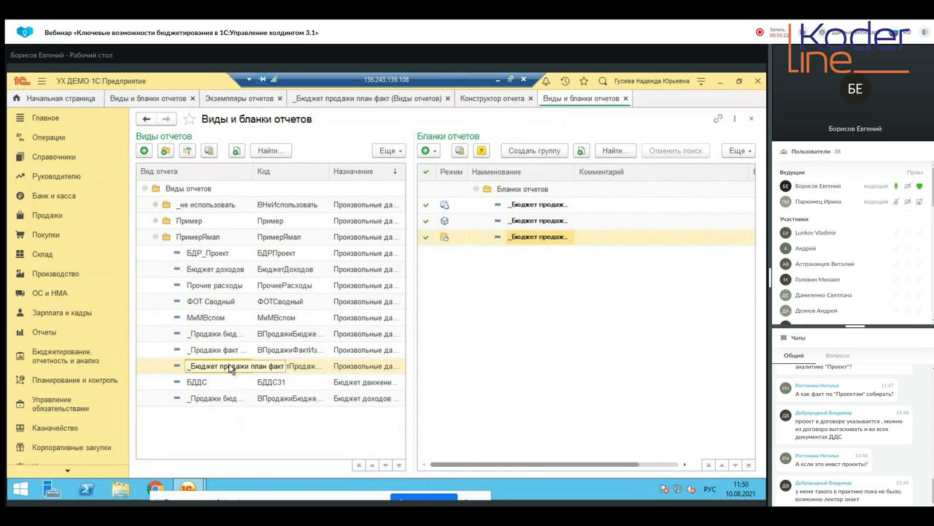
pyautogui.click(391, 95)
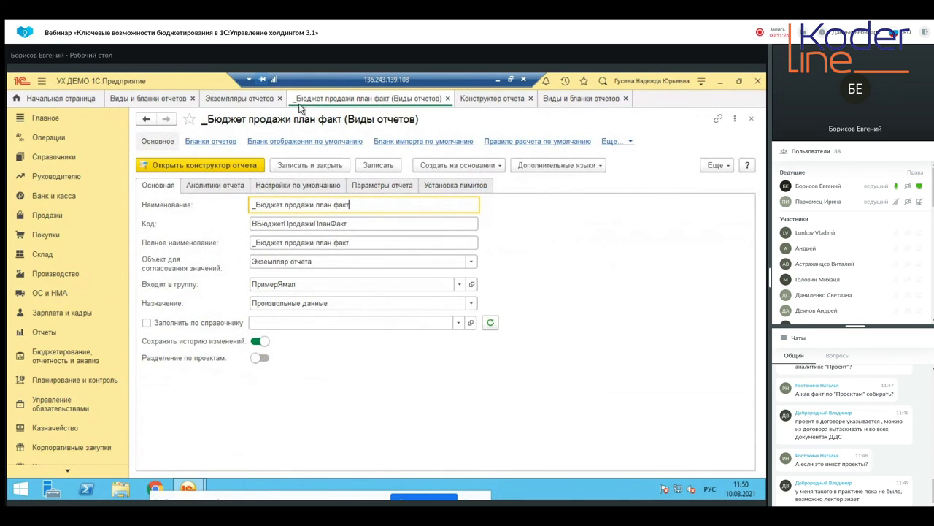
pyautogui.click(238, 98)
pyautogui.click(307, 354)
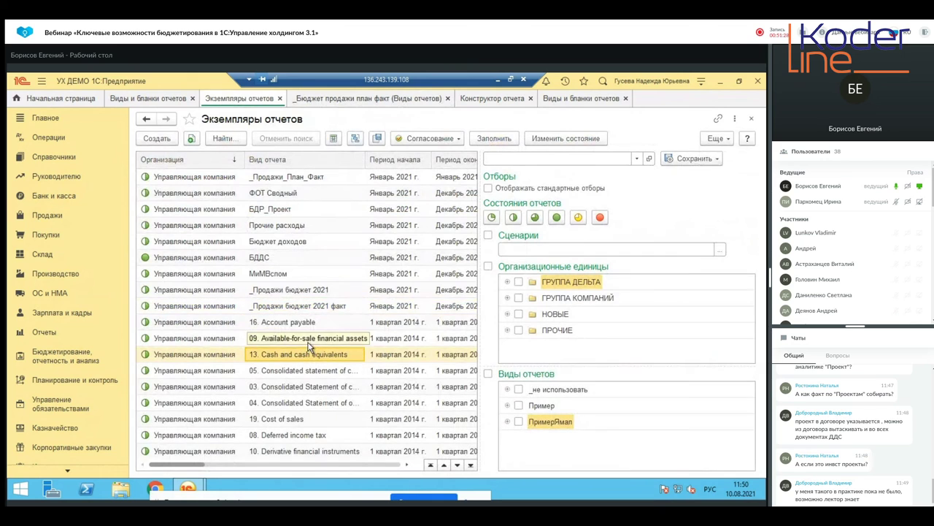
pyautogui.hotkey('ctrl', 'f')
pyautogui.write('_Бюджет продажи план факт')
pyautogui.click(458, 277)
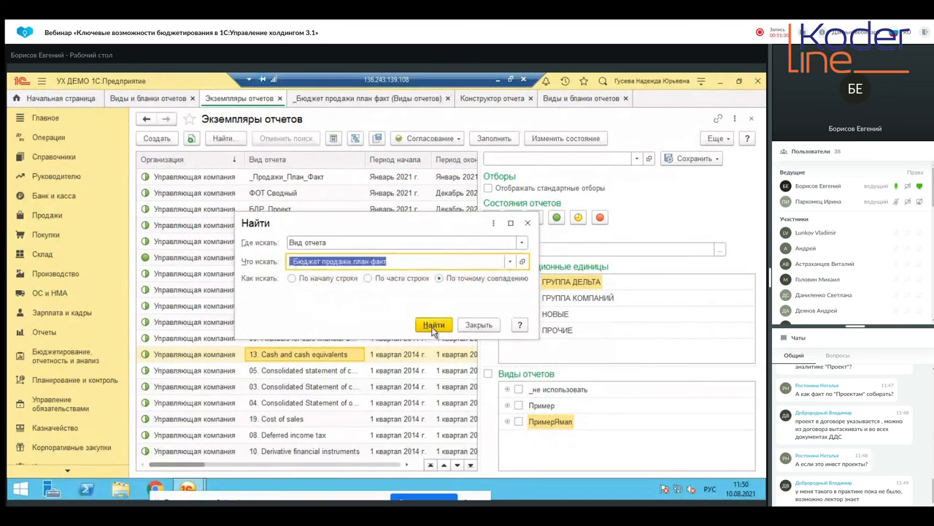
pyautogui.click(434, 325)
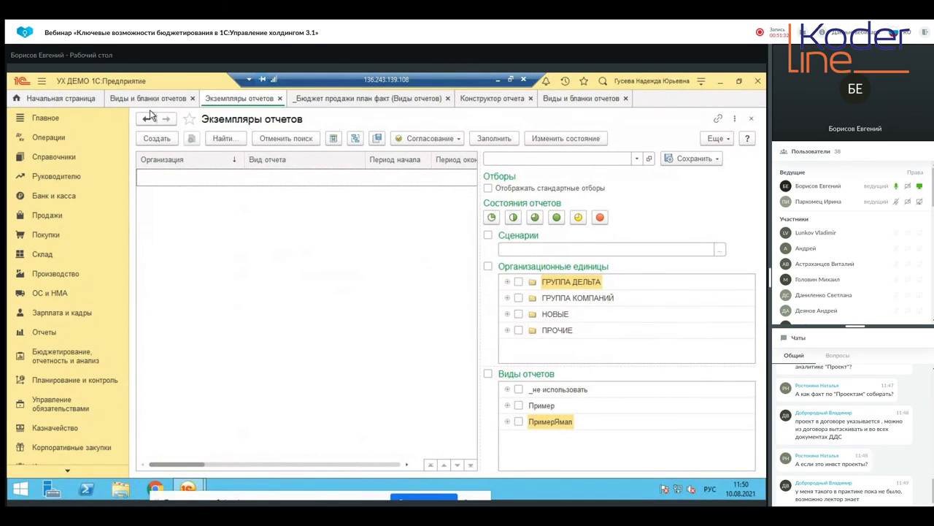
# Start a new report instance with Вид отчета "_Бюджет продажи план факт" and the Годовой scenario.
pyautogui.click(153, 138)
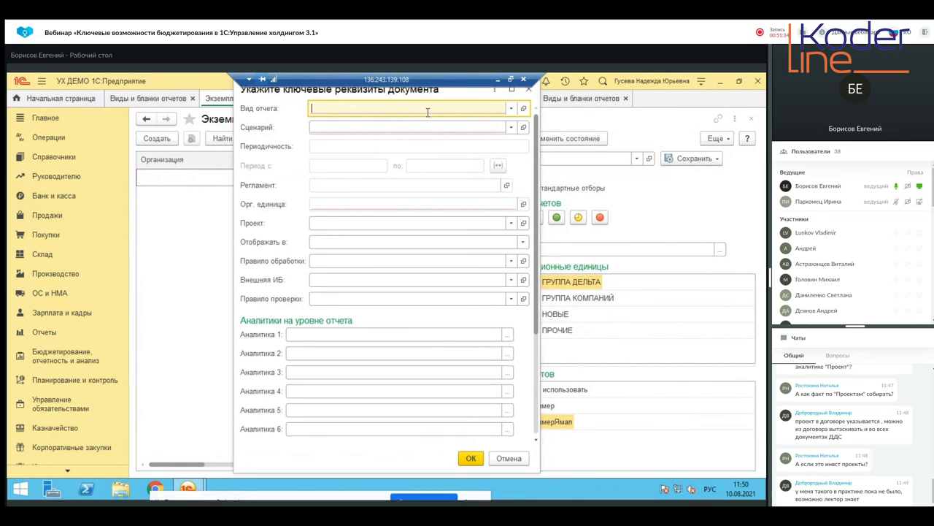
pyautogui.click(511, 108)
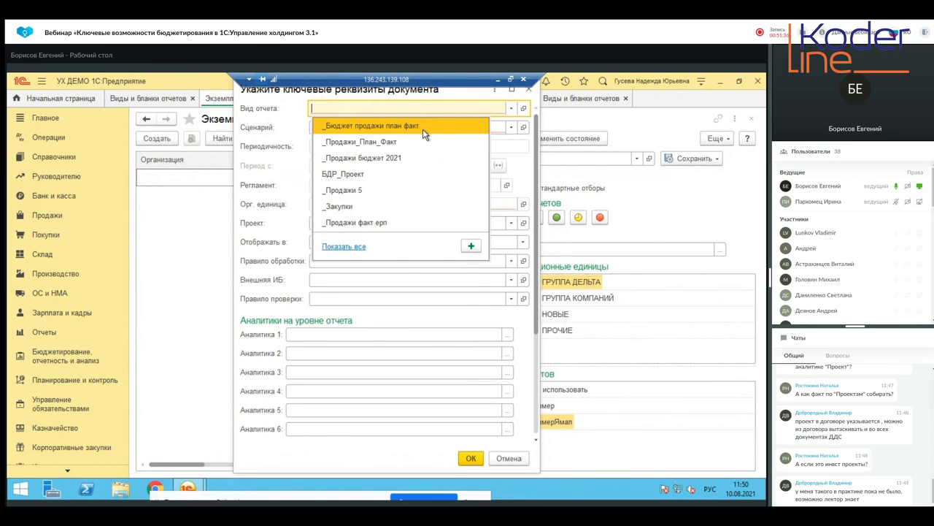
pyautogui.click(422, 129)
pyautogui.click(490, 129)
pyautogui.click(455, 149)
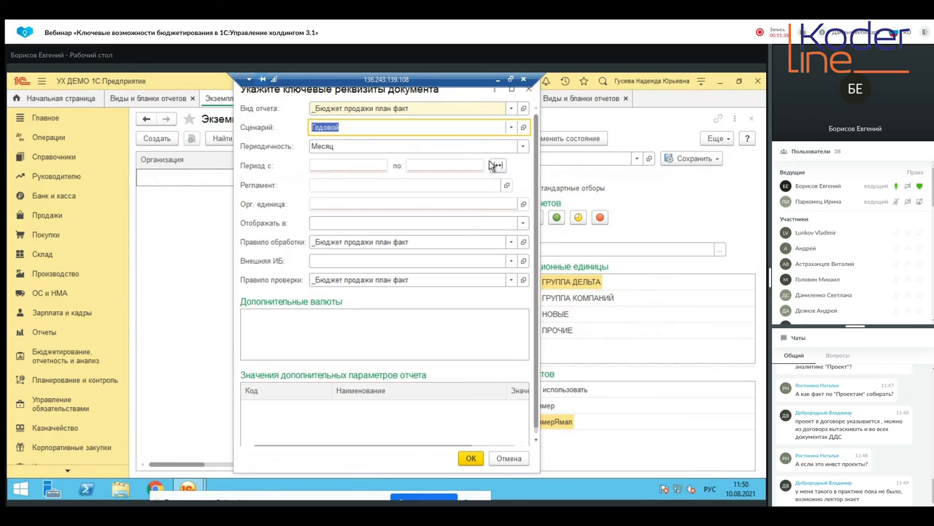
# Set the new instance's period to January–December 2021 and its Орг. единица to Управляющая компания, and open the instance.
pyautogui.click(498, 166)
pyautogui.click(513, 353)
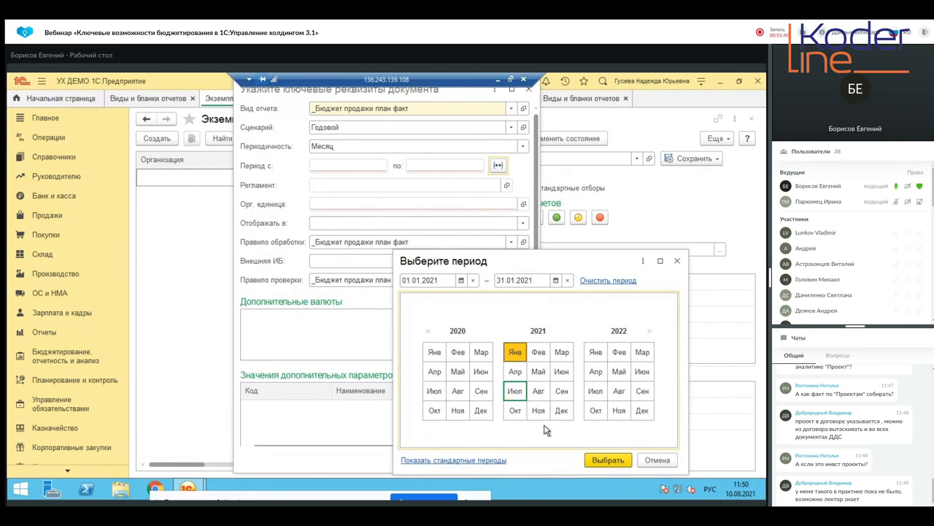
pyautogui.click(562, 411)
pyautogui.click(604, 459)
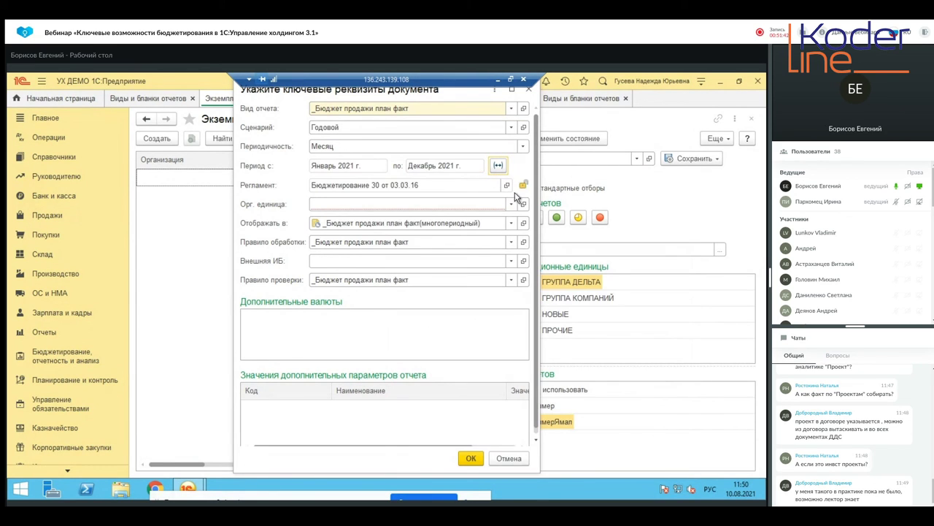
pyautogui.click(511, 203)
pyautogui.click(442, 221)
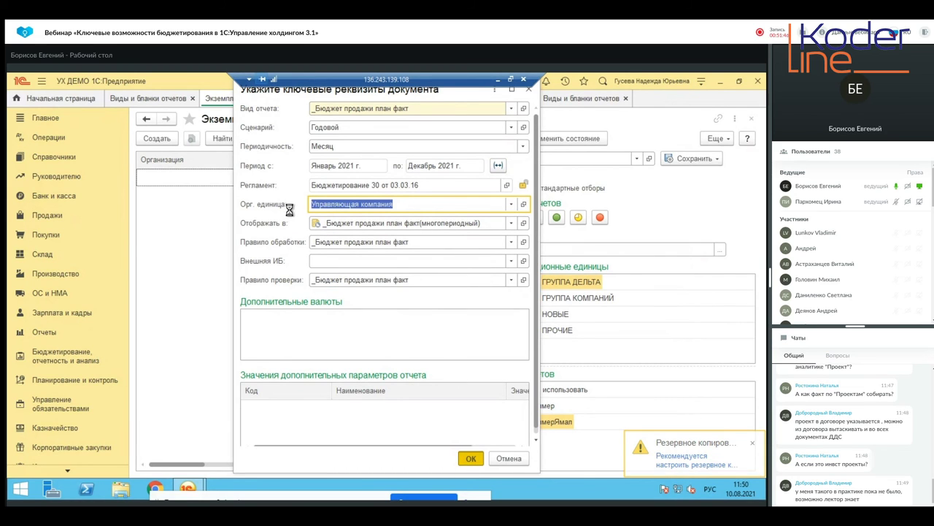
pyautogui.press('Return')
# Fill the "_Бюджет продажи план факт" instance По регламенту and close the Протокол.
pyautogui.click(294, 139)
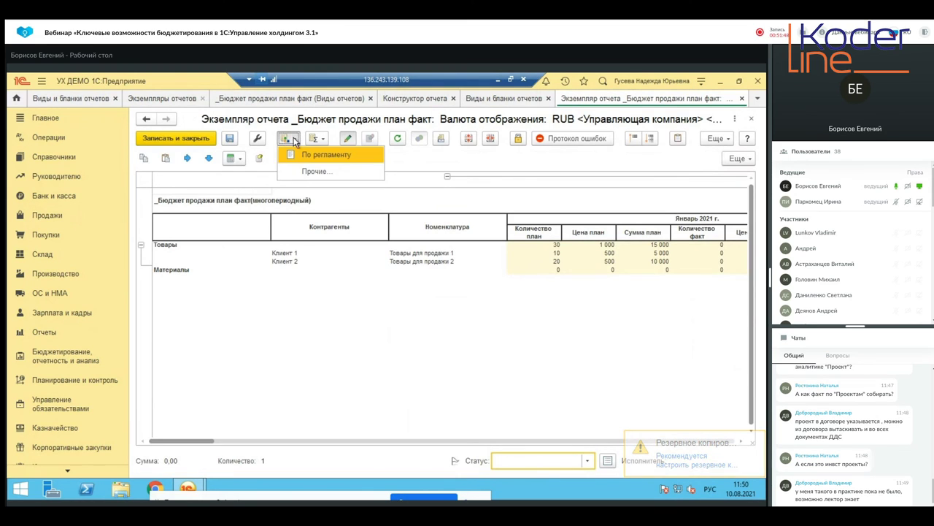
pyautogui.click(300, 153)
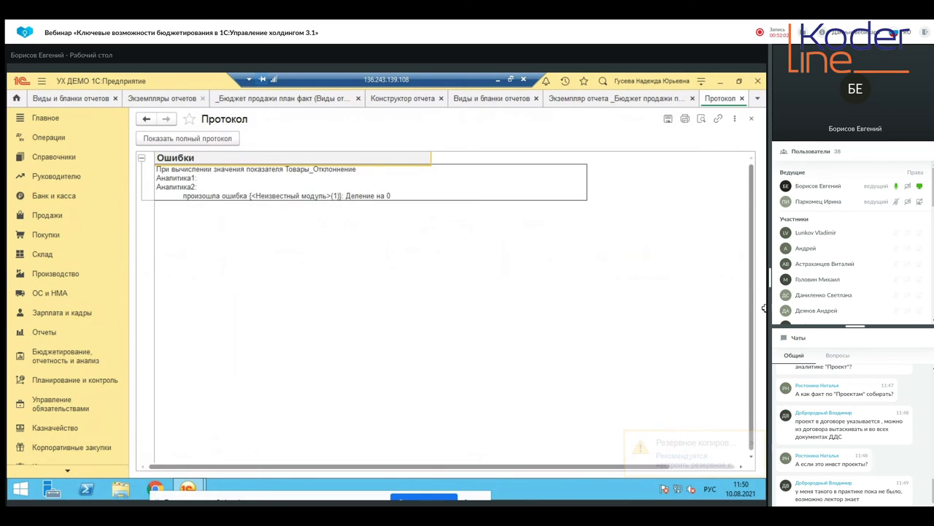
pyautogui.click(751, 118)
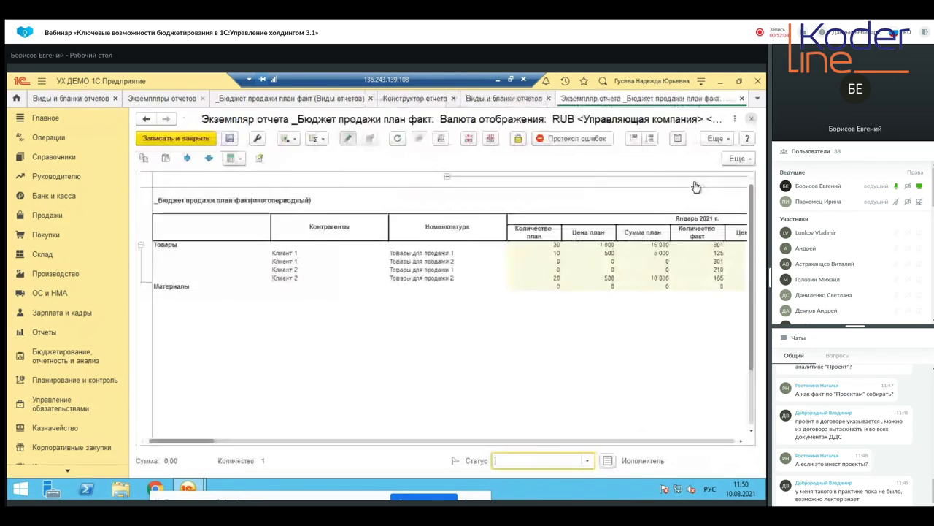
# Examine the January 2021 plan, fact and deviation figures of the Товары rows, selecting the fact quantity, price and sum cells.
pyautogui.moveTo(212, 441); pyautogui.dragTo(237, 441)
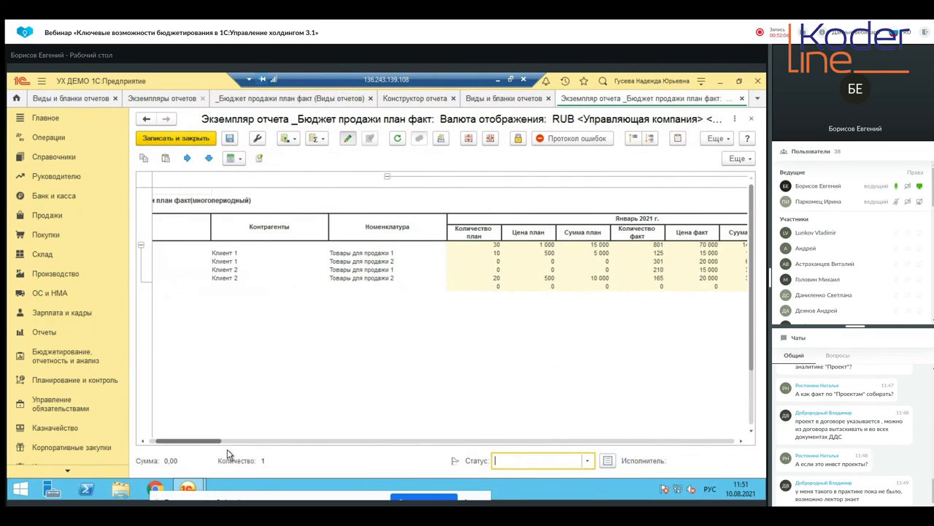
pyautogui.click(305, 254)
pyautogui.click(329, 278)
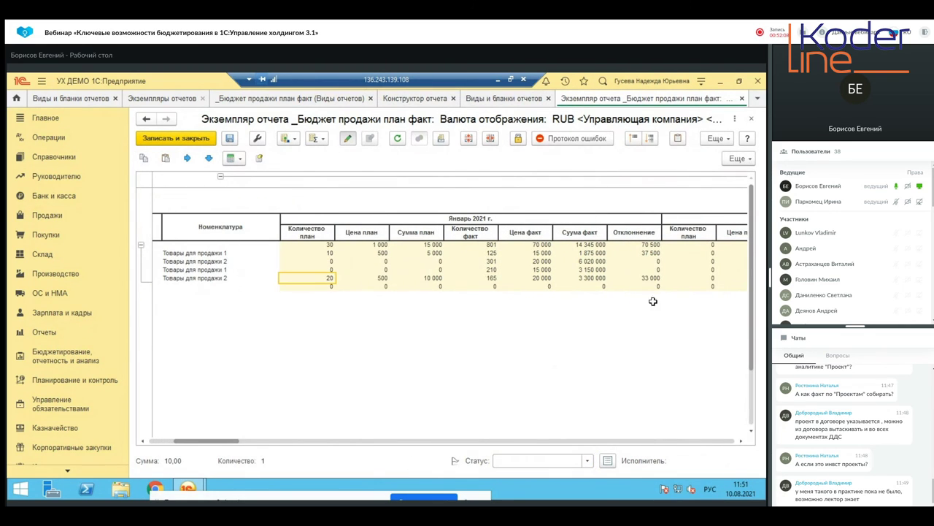
pyautogui.click(325, 253)
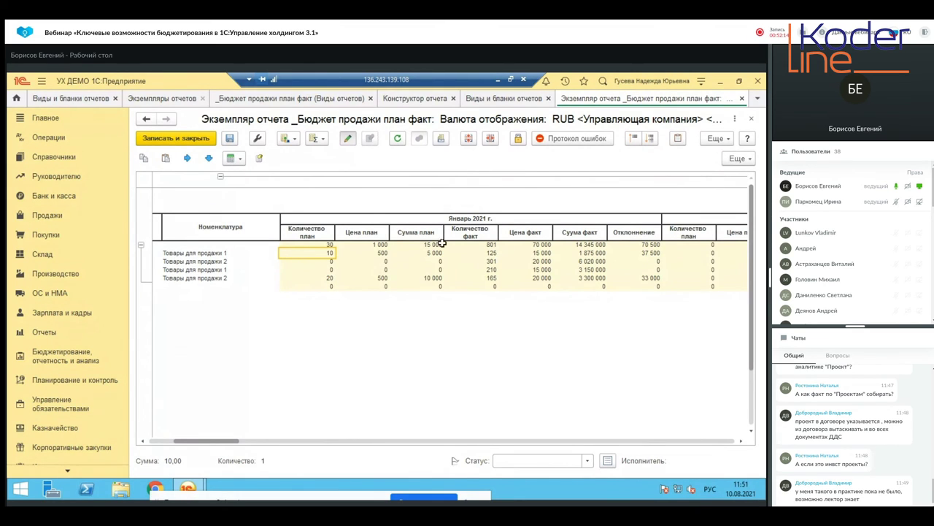
pyautogui.moveTo(491, 248); pyautogui.dragTo(600, 272)
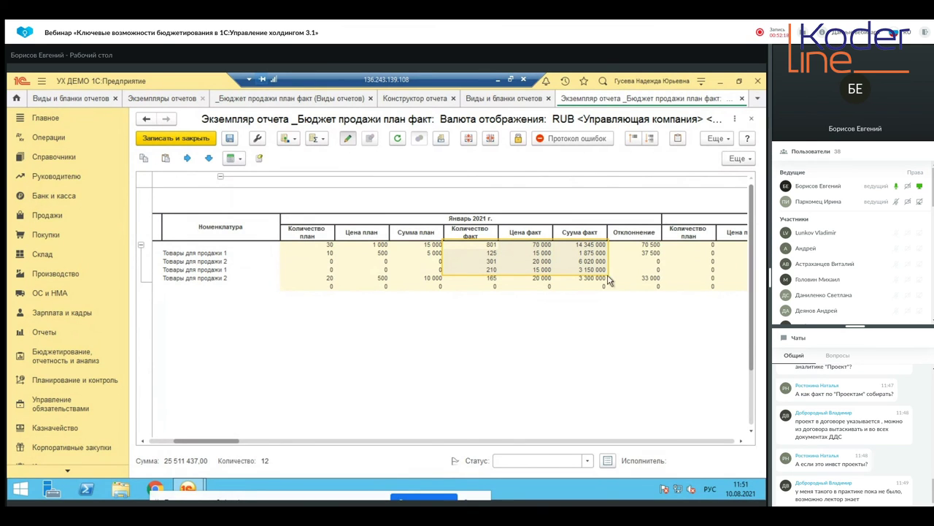
# Switch to the webinar room in the browser and read through the Общий chat for questions about budgeting and collecting facts by project.
pyautogui.click(494, 73)
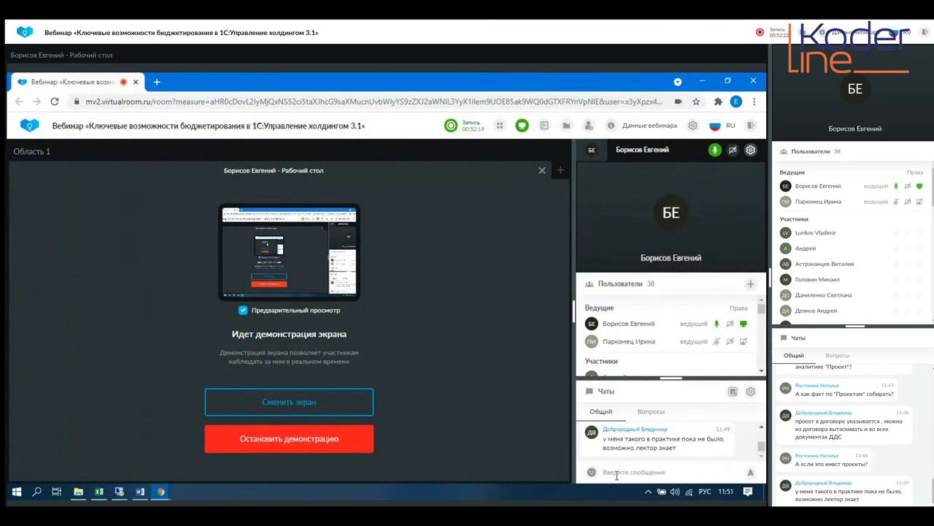
pyautogui.click(761, 427)
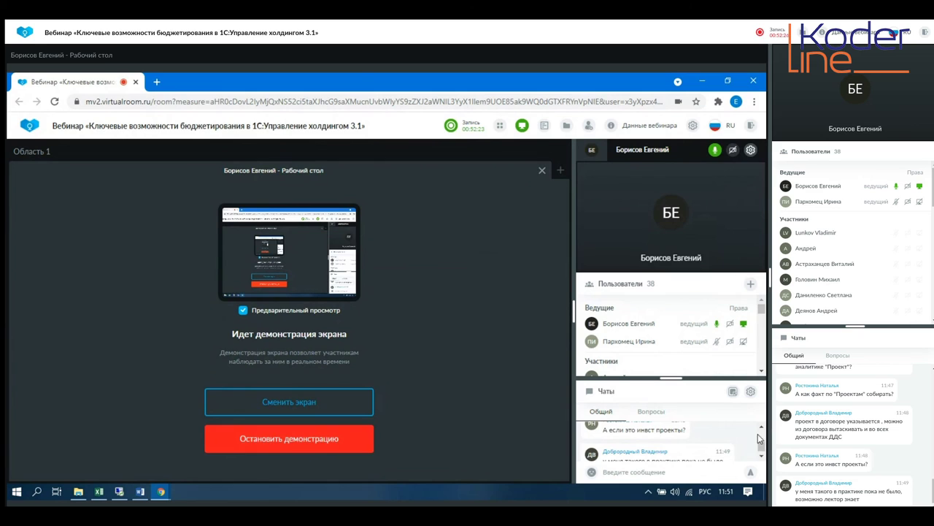
pyautogui.click(763, 427)
pyautogui.click(762, 428)
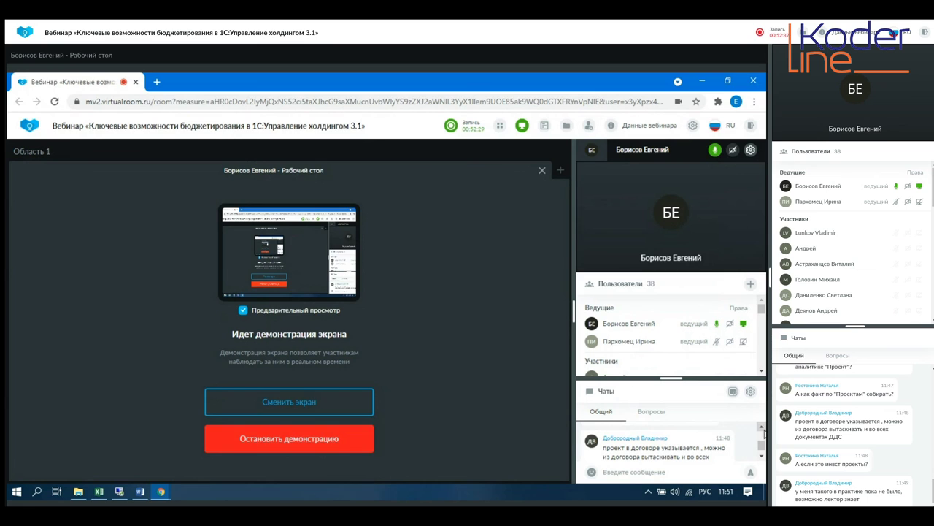
pyautogui.click(762, 427)
pyautogui.click(762, 428)
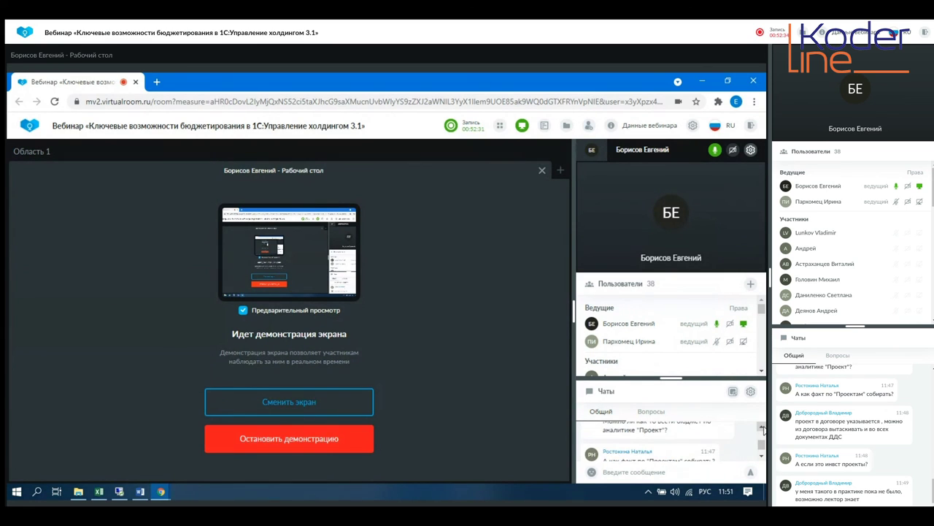
pyautogui.click(762, 428)
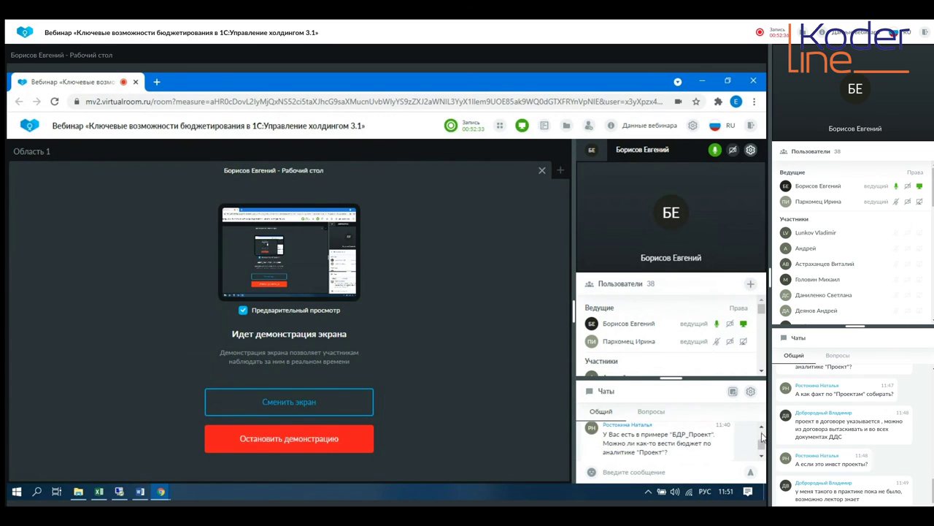
pyautogui.click(762, 457)
pyautogui.click(763, 456)
pyautogui.click(762, 456)
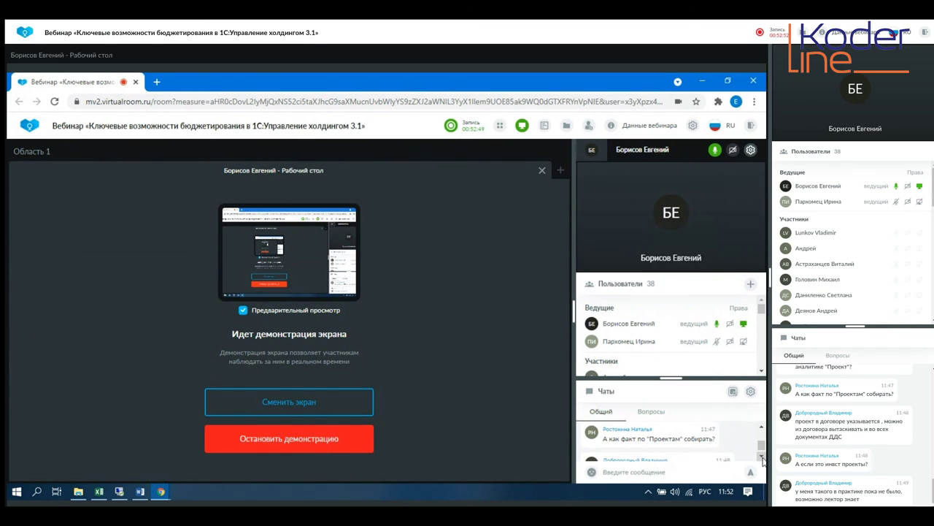
pyautogui.click(762, 457)
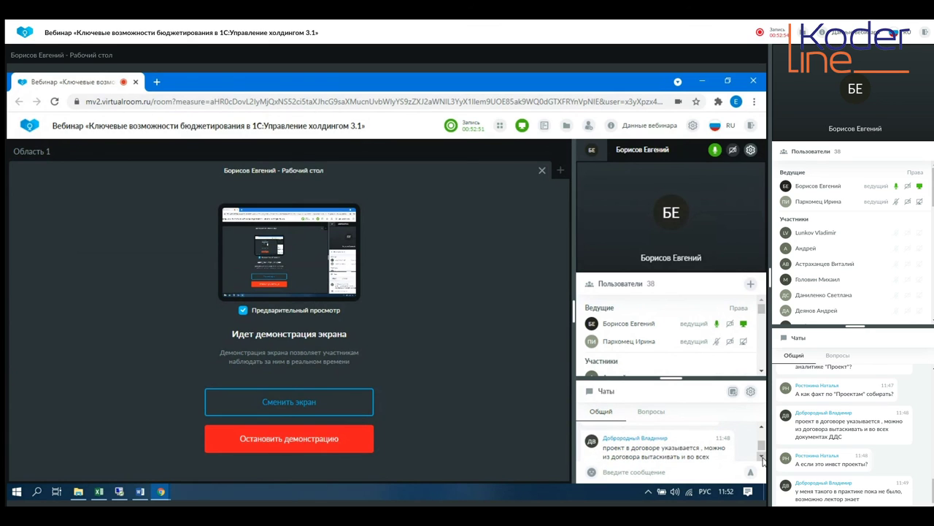
pyautogui.click(762, 457)
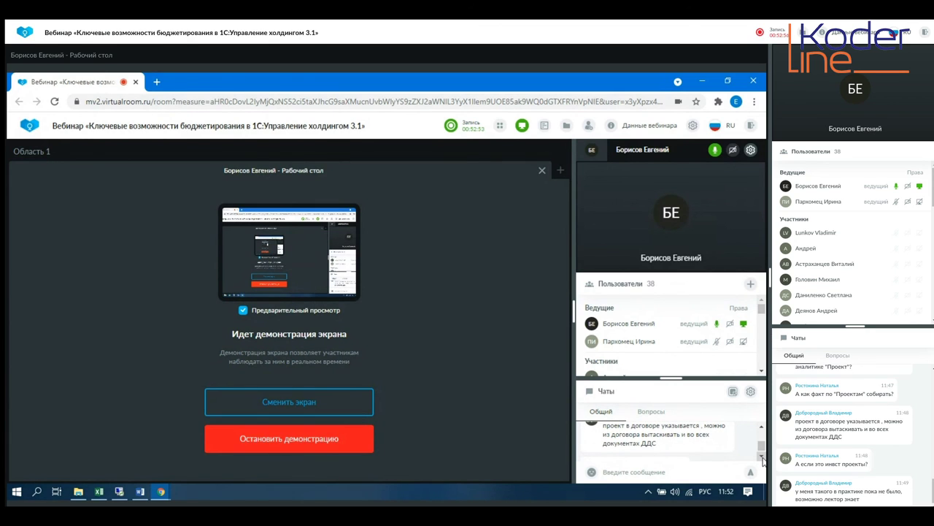
pyautogui.click(762, 457)
pyautogui.click(762, 457)
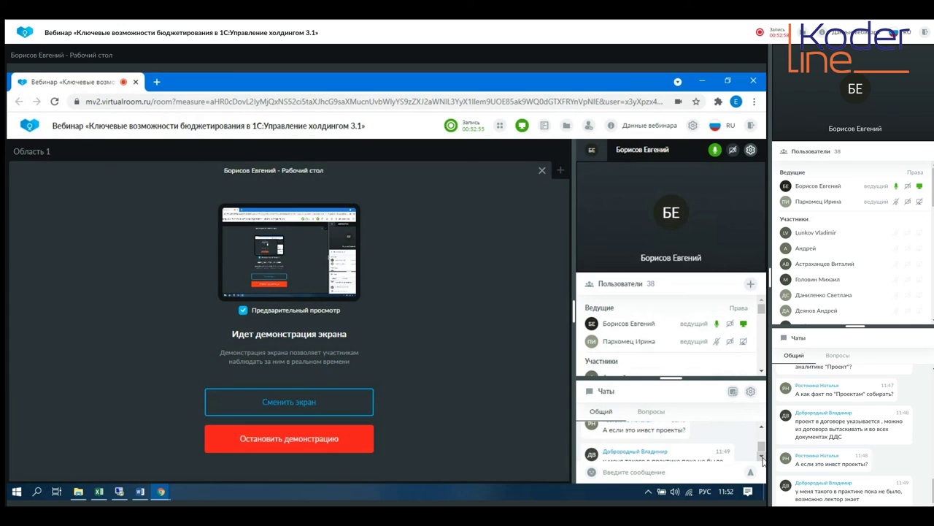
pyautogui.click(762, 457)
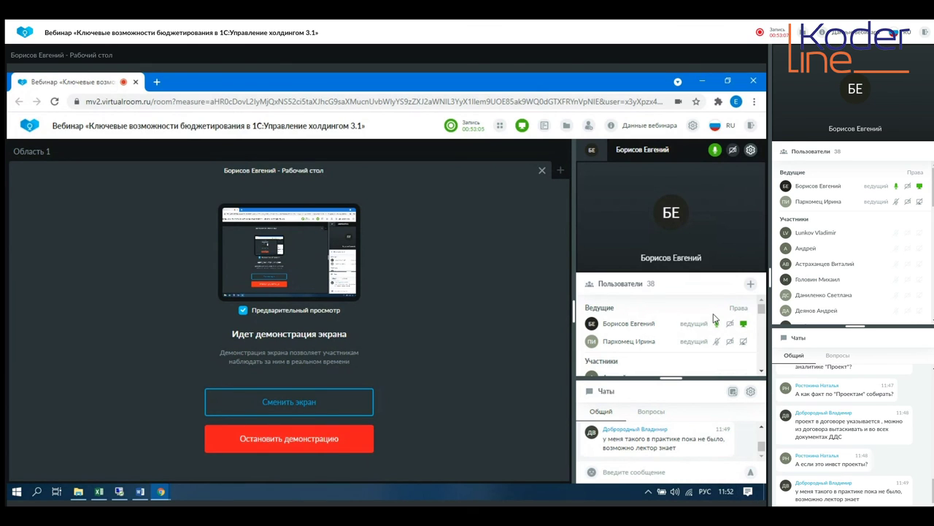
# Switch back to the 1C session and open the Товары "Цена план" formula in the report constructor with its list of data sources.
pyautogui.click(107, 492)
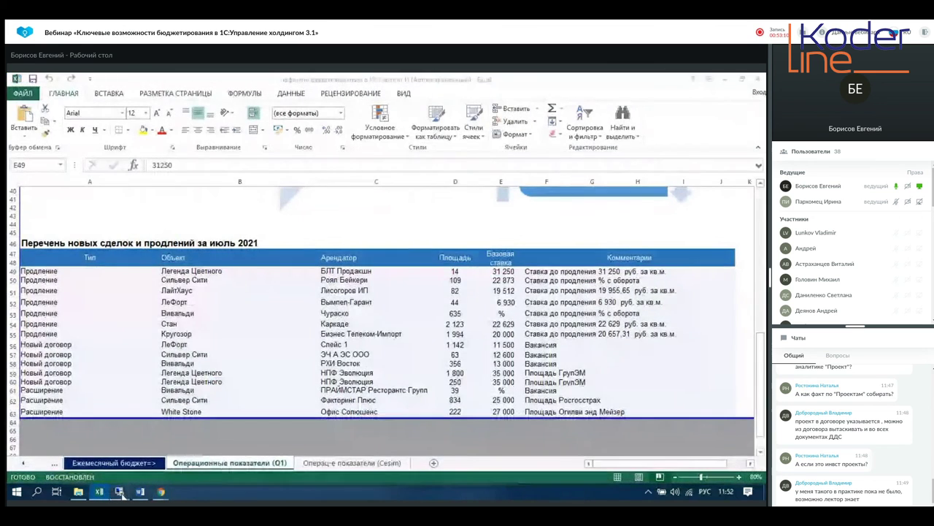
pyautogui.click(119, 491)
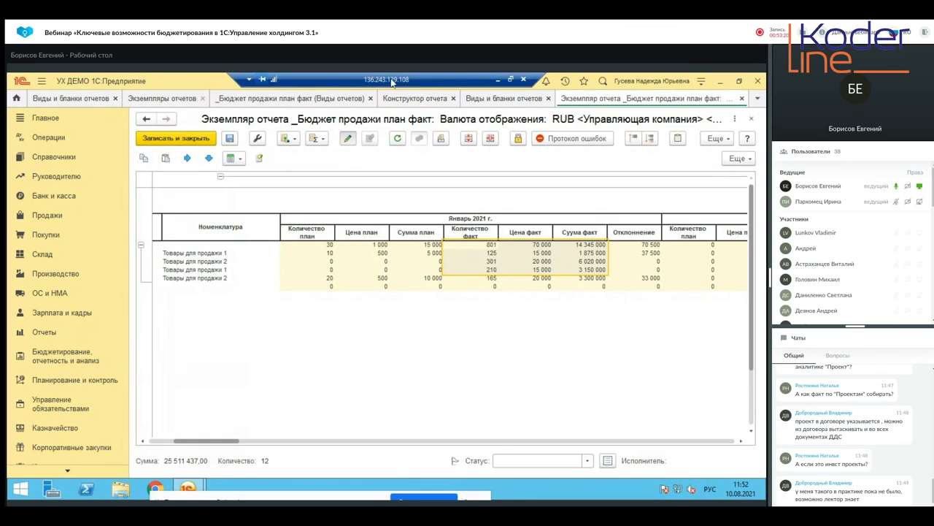
pyautogui.click(287, 98)
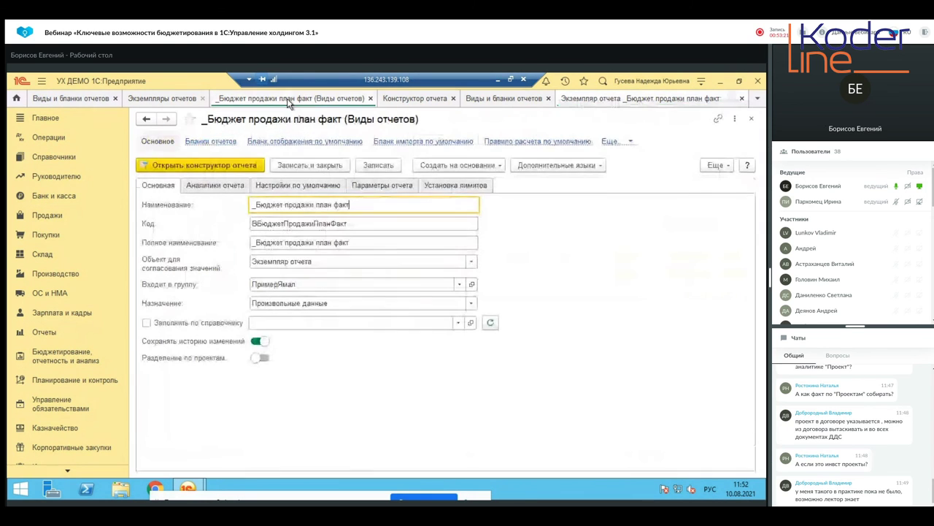
pyautogui.click(219, 162)
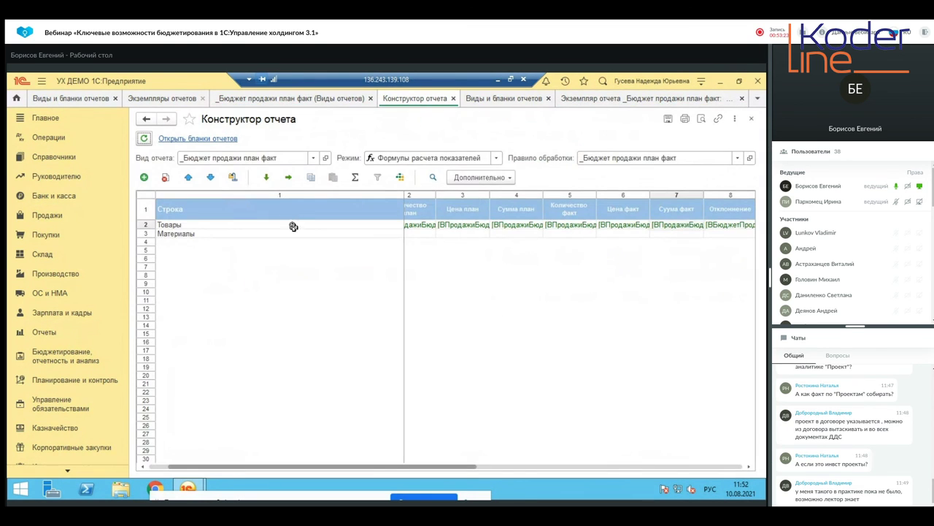
pyautogui.doubleClick(465, 224)
pyautogui.click(187, 173)
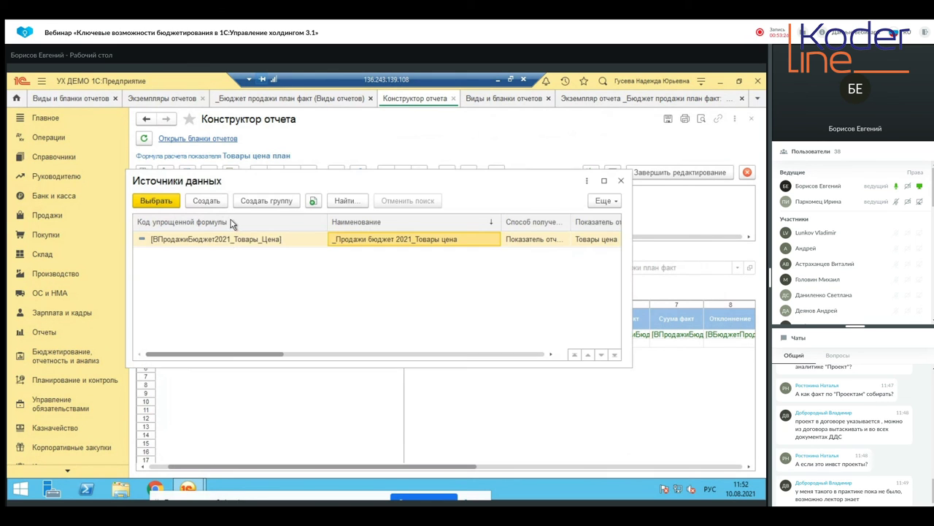
# Try setting Способ получения of the "_Продажи бюджет 2021_Товары цена" source to Регистр накопления текущей ИБ, and close the source and list without saving.
pyautogui.rightClick(244, 250)
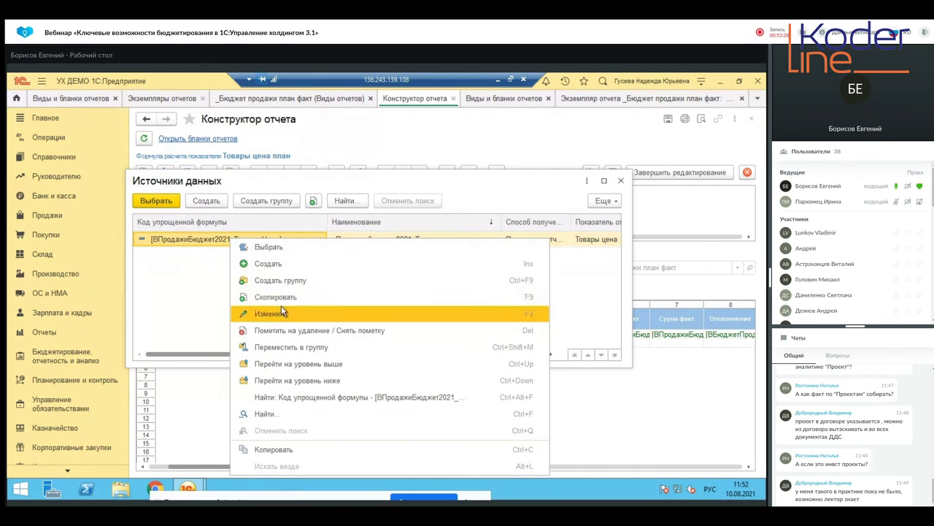
pyautogui.click(278, 305)
pyautogui.click(289, 195)
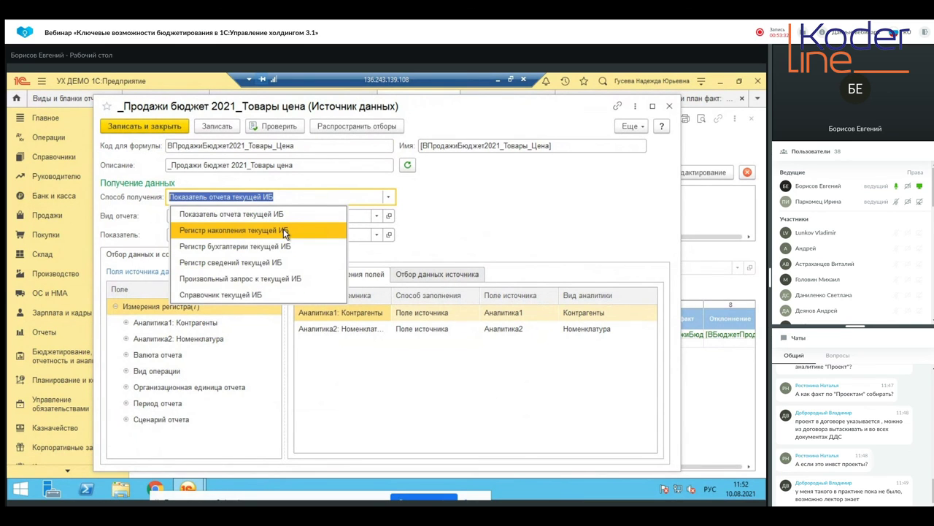
pyautogui.click(283, 229)
pyautogui.click(670, 104)
pyautogui.click(424, 313)
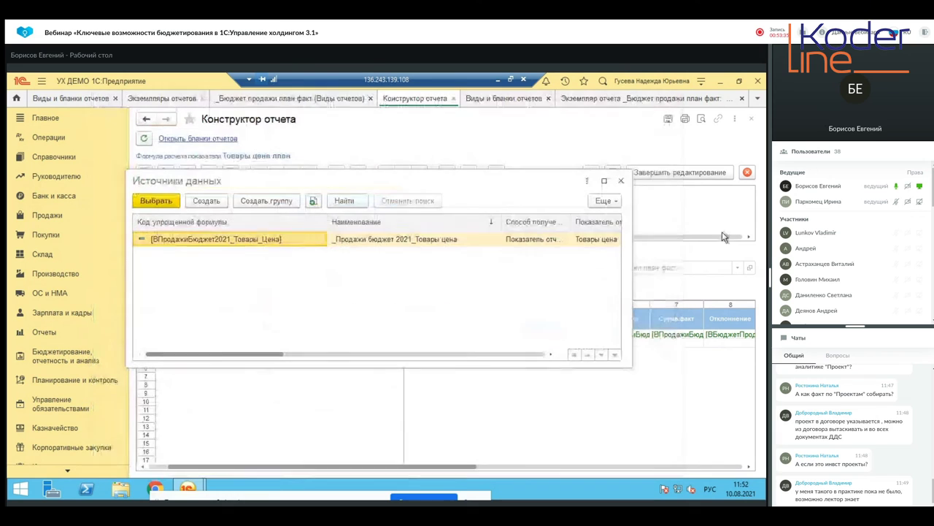
pyautogui.click(625, 182)
# Close the "_Бюджет продажи план факт" report instance and return to the Виды и бланки отчетов list.
pyautogui.click(742, 98)
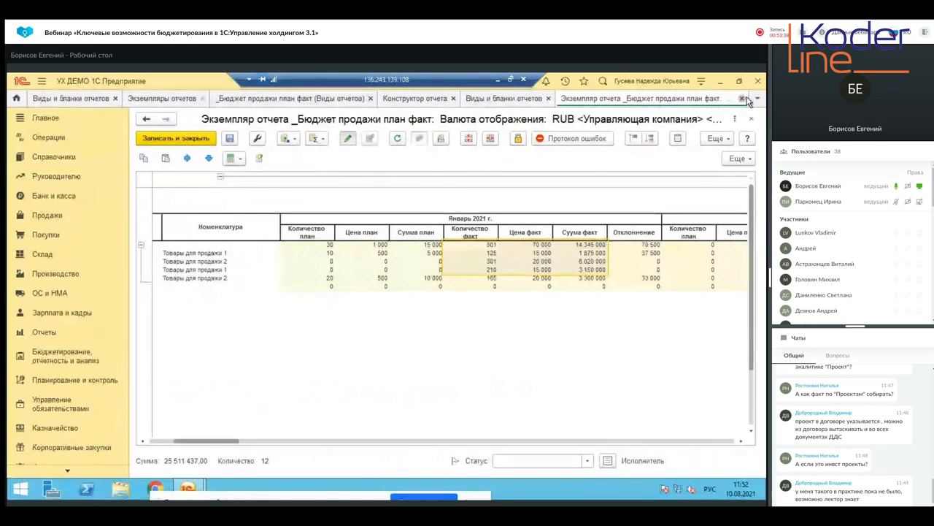
pyautogui.click(475, 306)
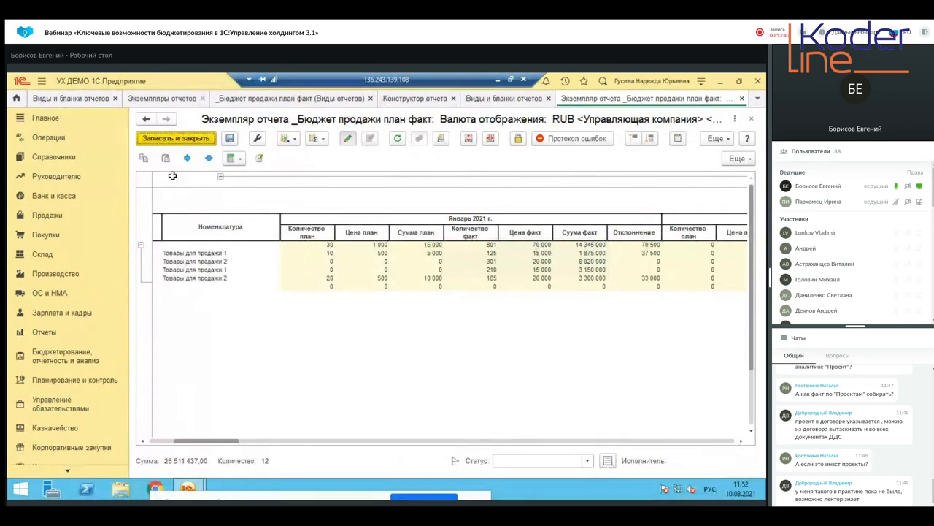
pyautogui.click(498, 81)
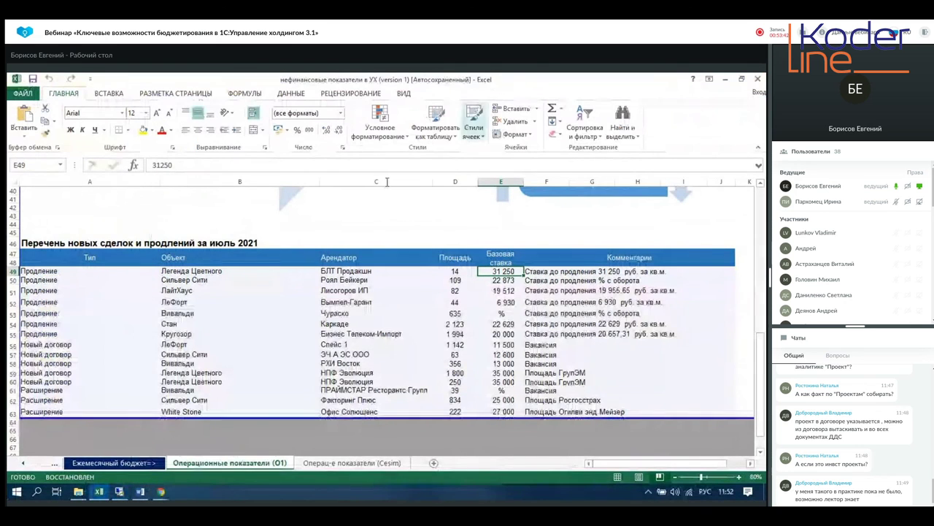
pyautogui.click(123, 493)
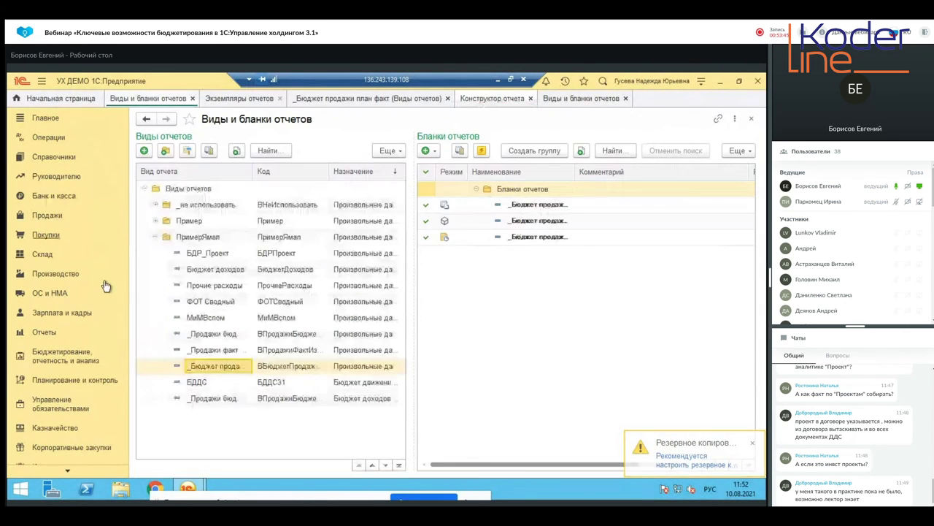
# Start a new report type in the ПримерЯмал group with Разделение по проектам enabled, and close it without saving.
pyautogui.click(144, 150)
pyautogui.click(260, 358)
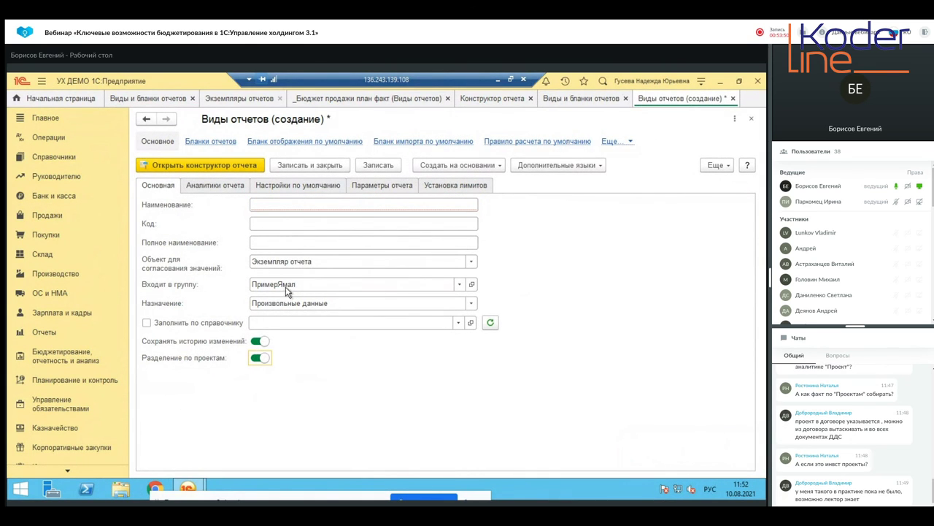
pyautogui.click(752, 119)
pyautogui.click(422, 306)
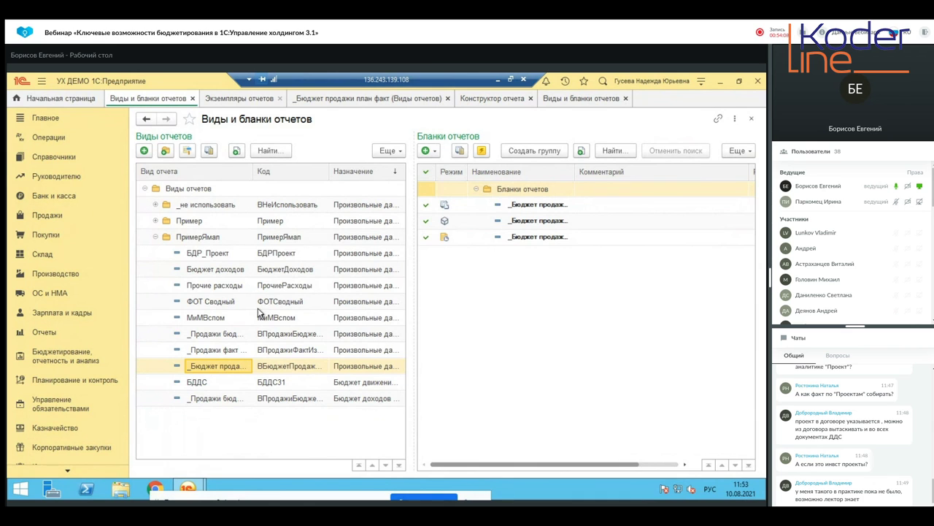
# Switch to the webinar room in the browser and read the new Общий chat messages about the "Проект" analytic.
pyautogui.click(497, 78)
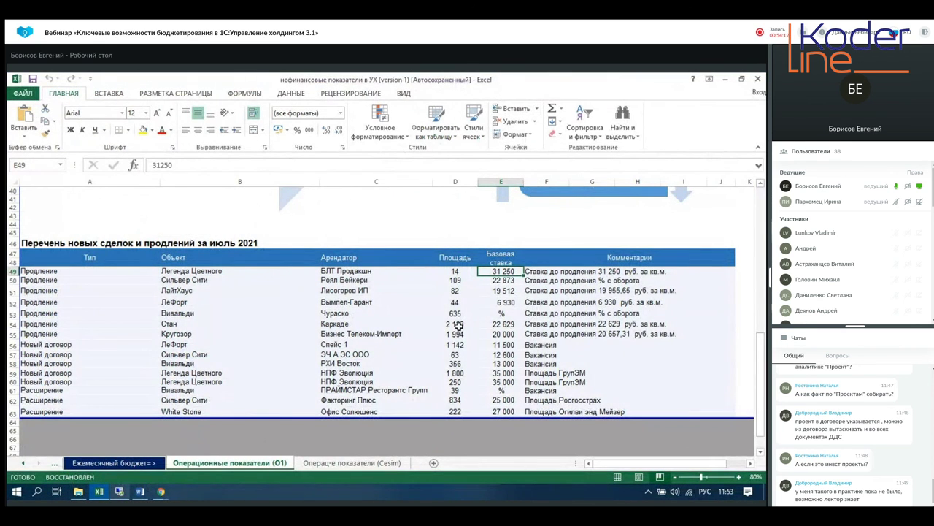
pyautogui.click(725, 79)
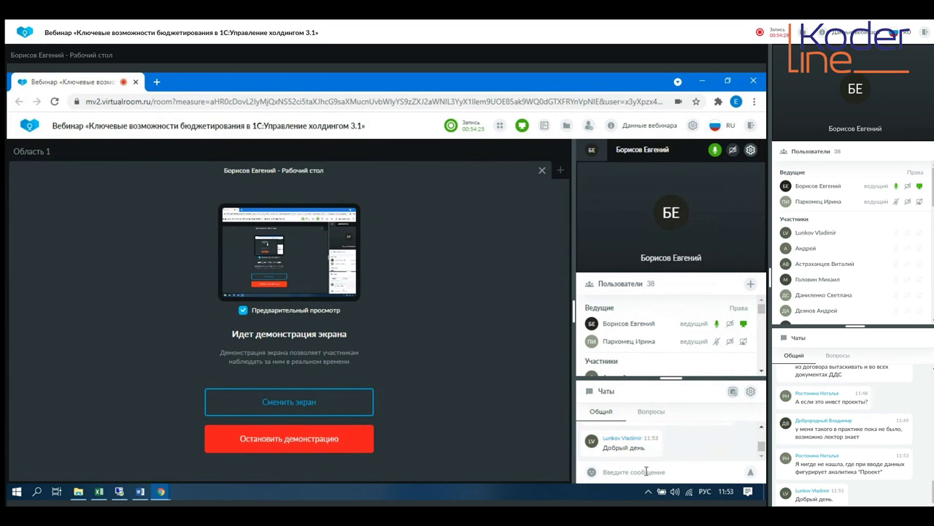
pyautogui.click(762, 428)
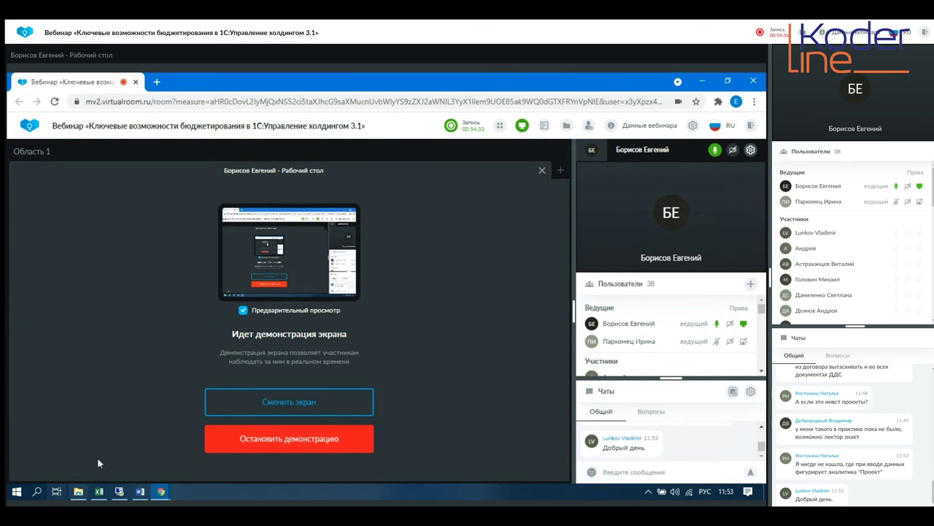
# Return to the 1C session and reopen the report constructor of "_Бюджет продажи план факт" in the Аналитики показателей mode.
pyautogui.click(113, 489)
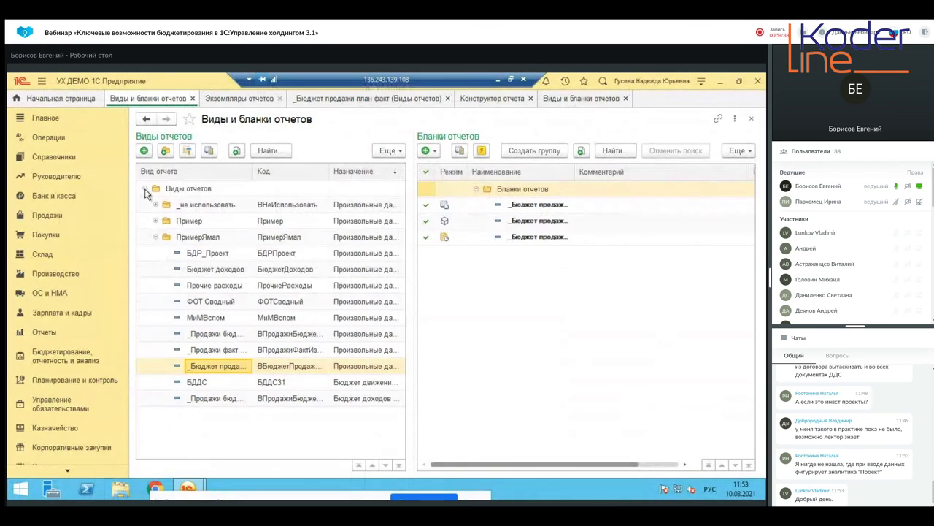
pyautogui.doubleClick(228, 363)
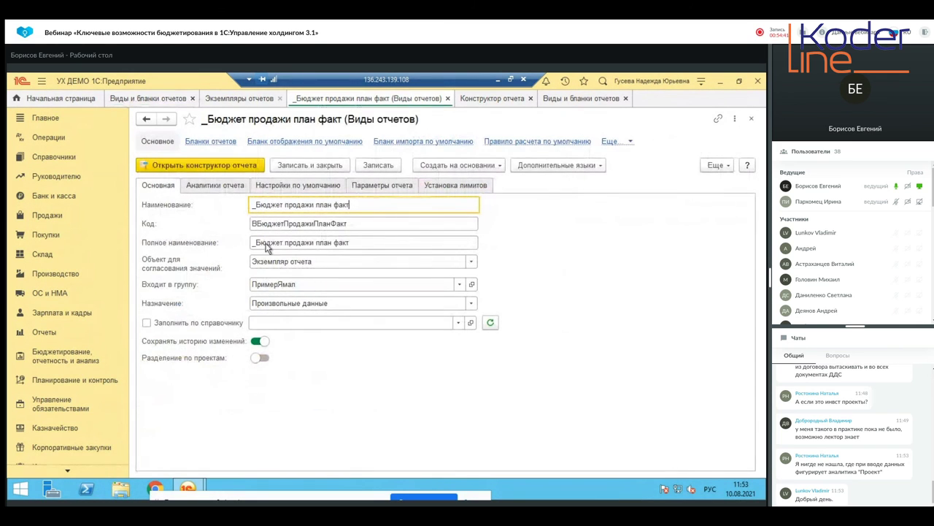
pyautogui.click(225, 167)
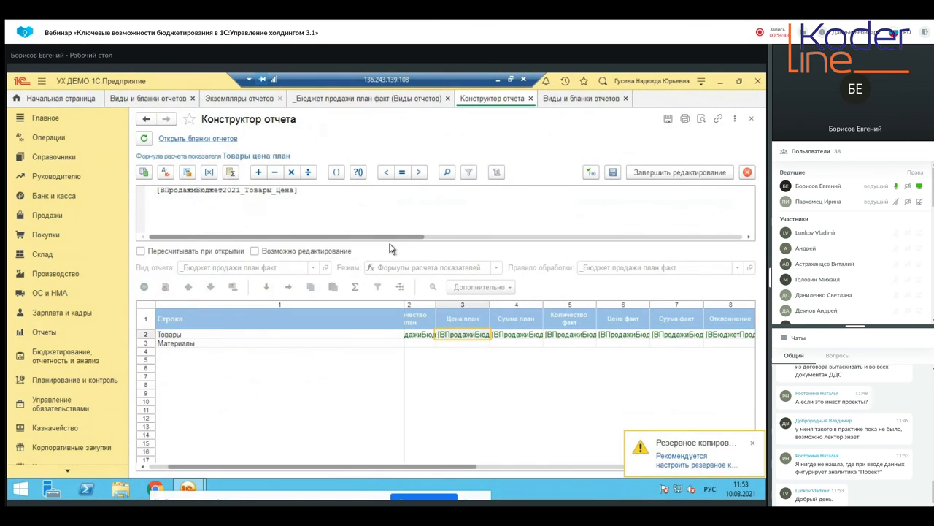
pyautogui.click(751, 117)
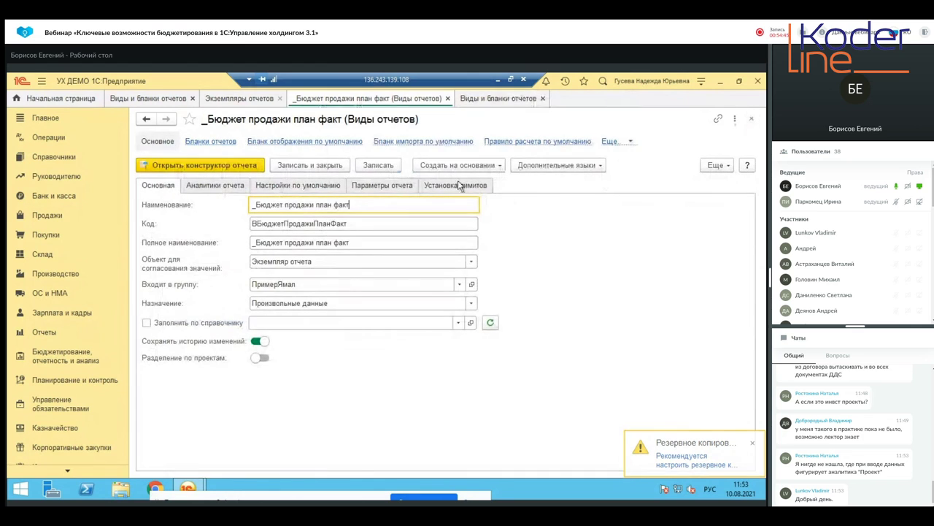
pyautogui.click(219, 167)
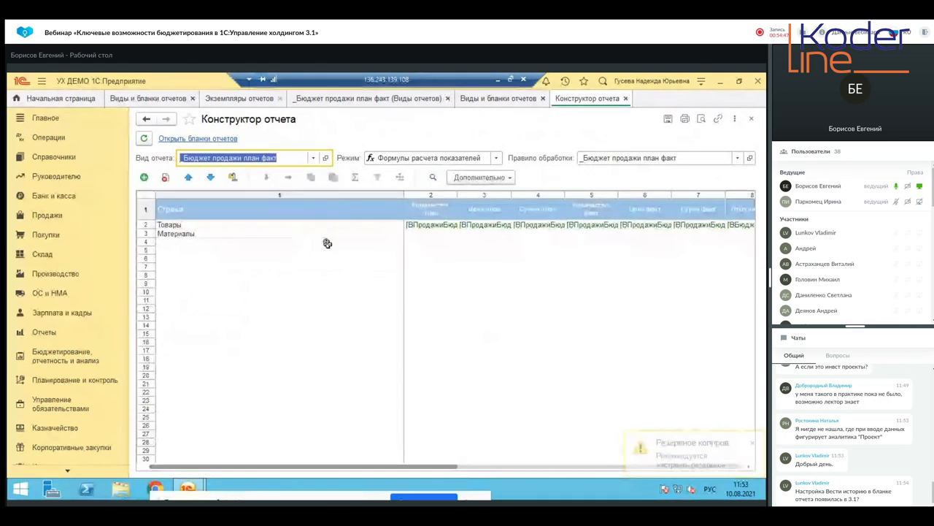
pyautogui.click(475, 158)
pyautogui.click(463, 191)
# Search the analytics types for "проек" for the Товары row's Аналитика 3, highlight Проекты, and close the list without choosing.
pyautogui.click(593, 227)
pyautogui.doubleClick(593, 232)
pyautogui.click(399, 244)
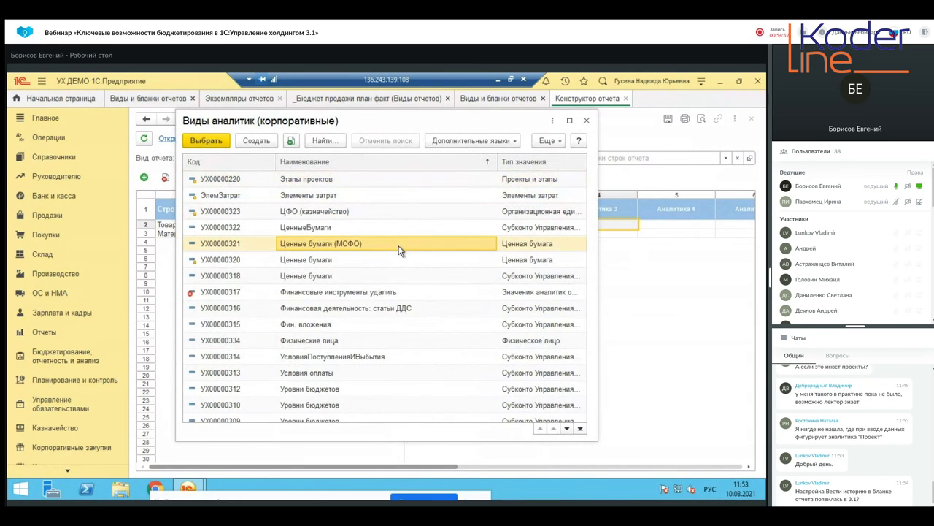
pyautogui.write('проек')
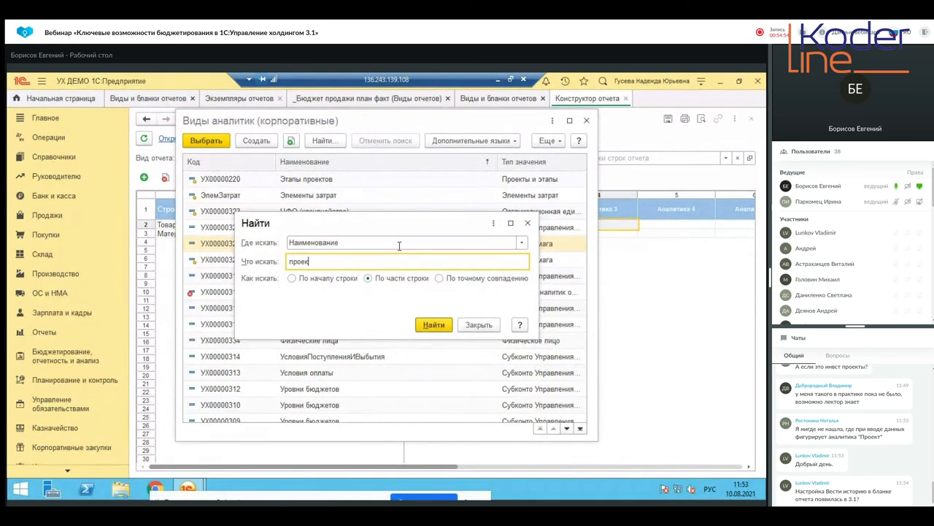
pyautogui.press('Return')
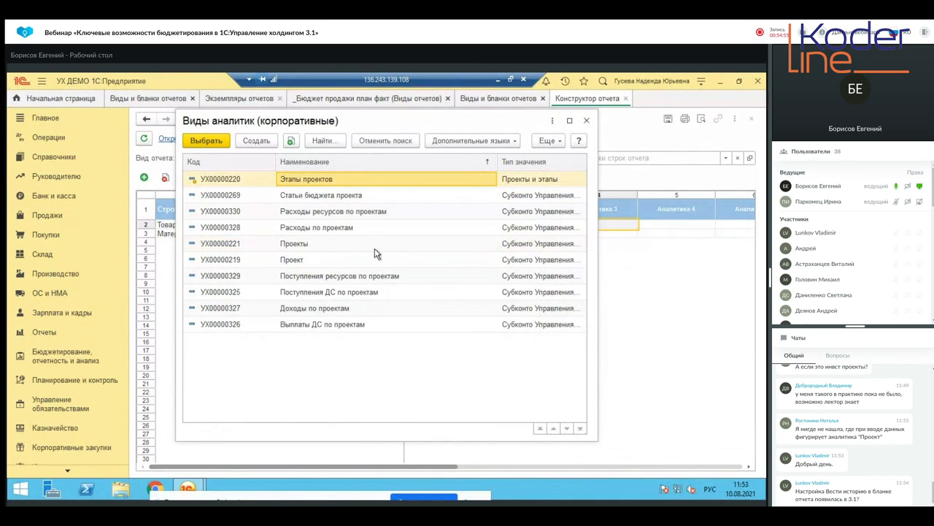
pyautogui.click(318, 254)
pyautogui.click(320, 245)
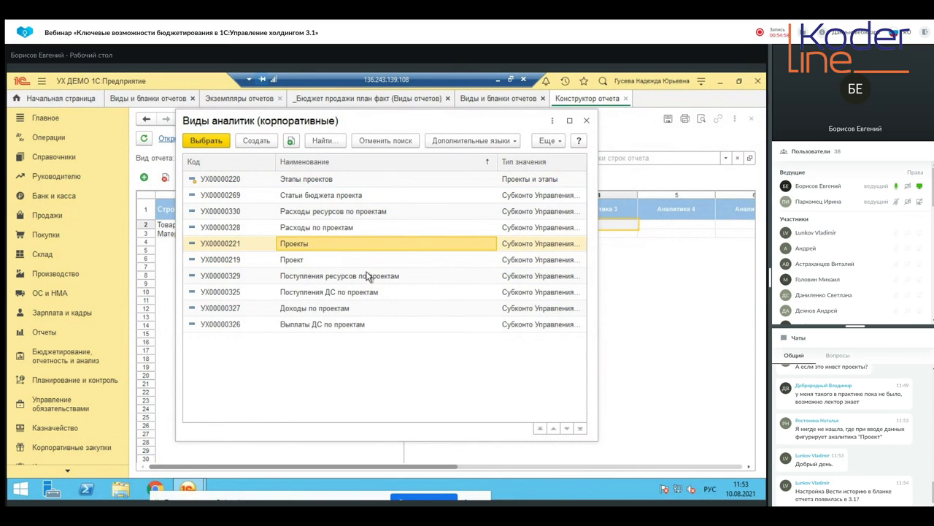
pyautogui.click(587, 121)
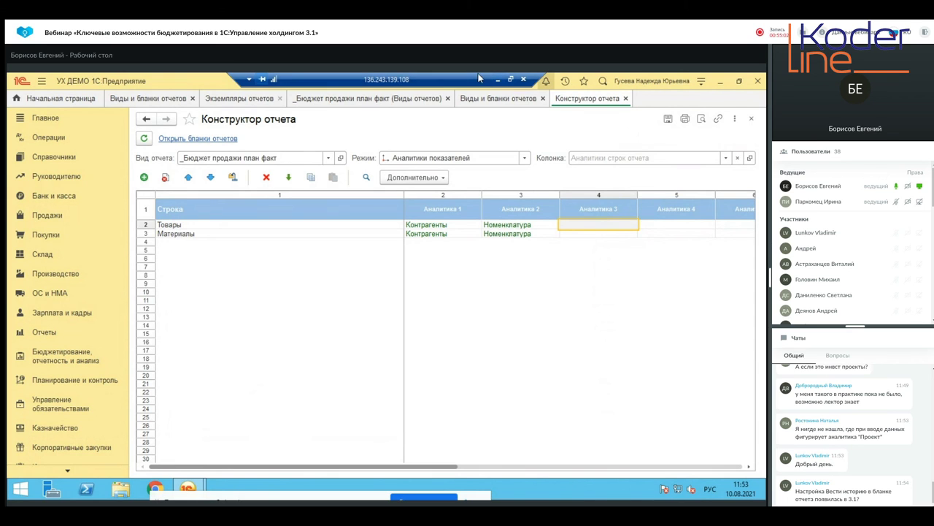
# Start a new report instance, view the Проекты и этапы available for its Проект field, and cancel the creation.
pyautogui.click(249, 98)
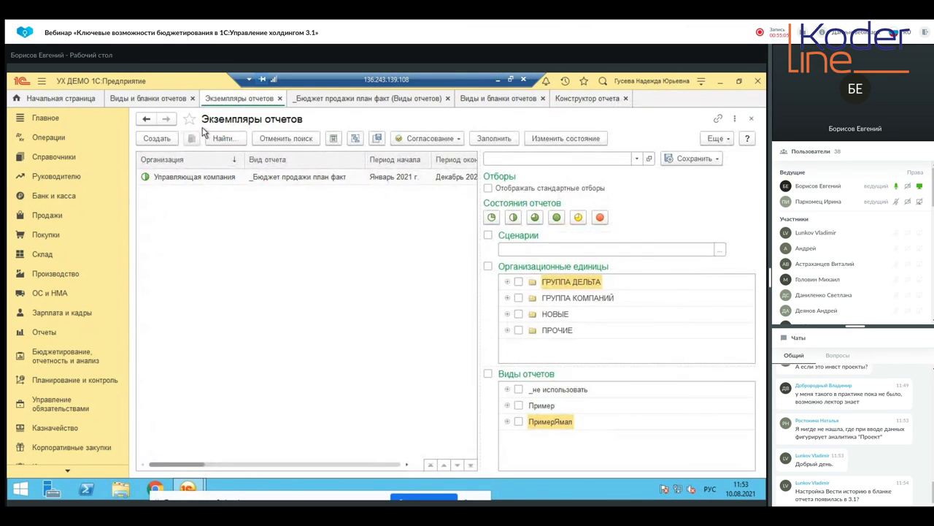
pyautogui.click(155, 140)
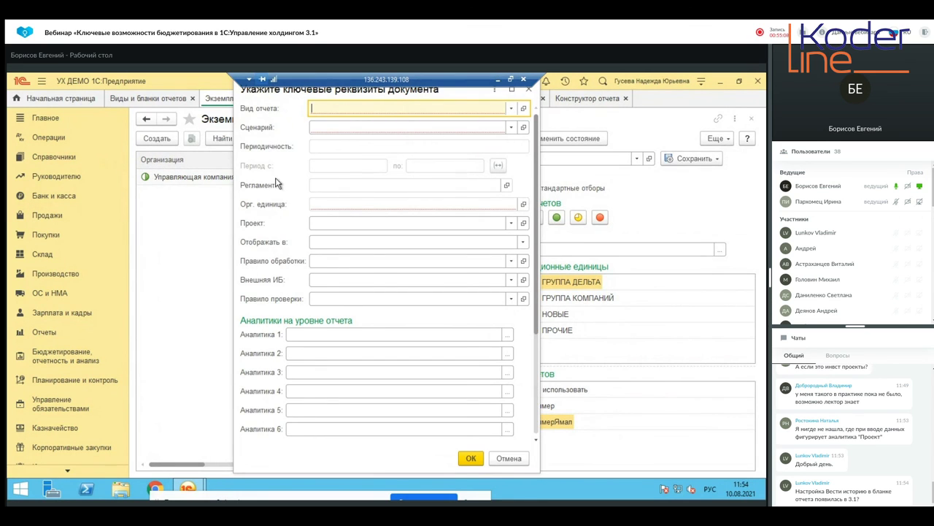
pyautogui.click(331, 221)
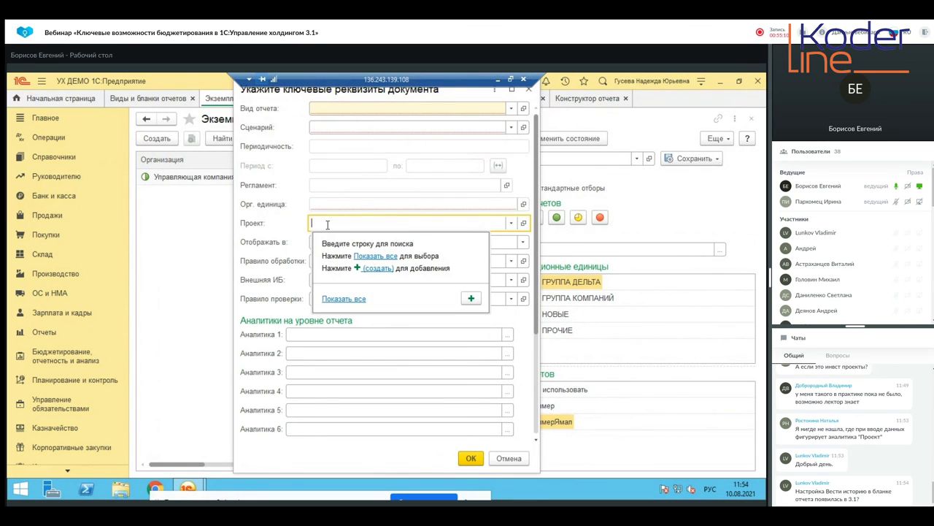
pyautogui.click(367, 256)
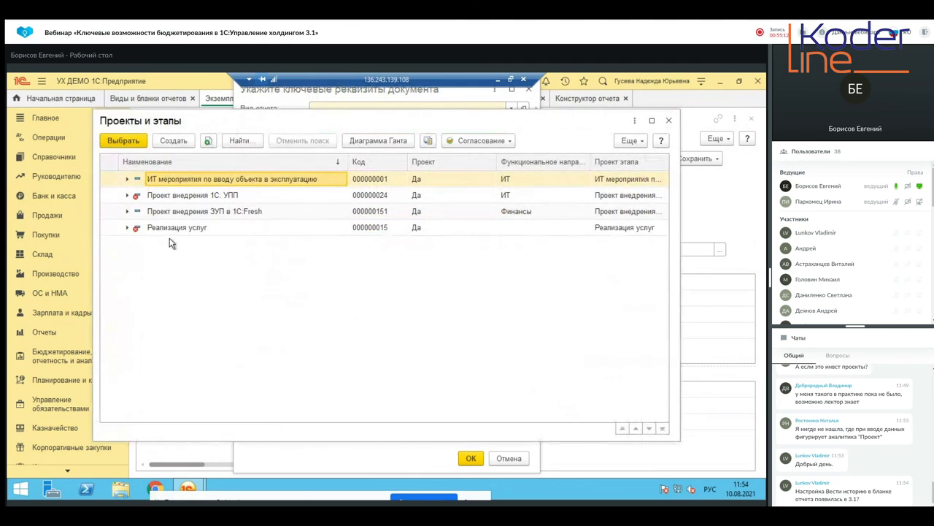
pyautogui.click(668, 121)
pyautogui.click(529, 89)
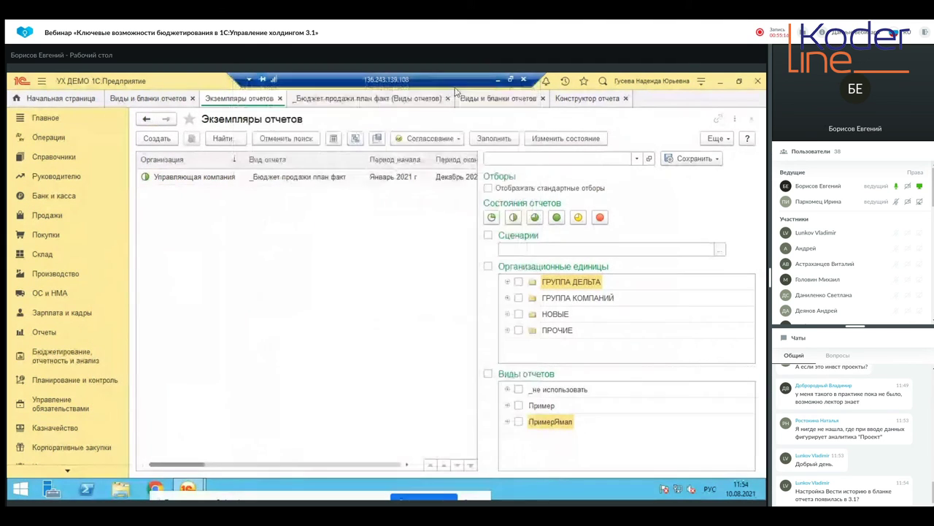
# Read the chat question about the Вести историю setting and reopen the "_Бюджет продажи план факт" report type in 1C.
pyautogui.click(497, 79)
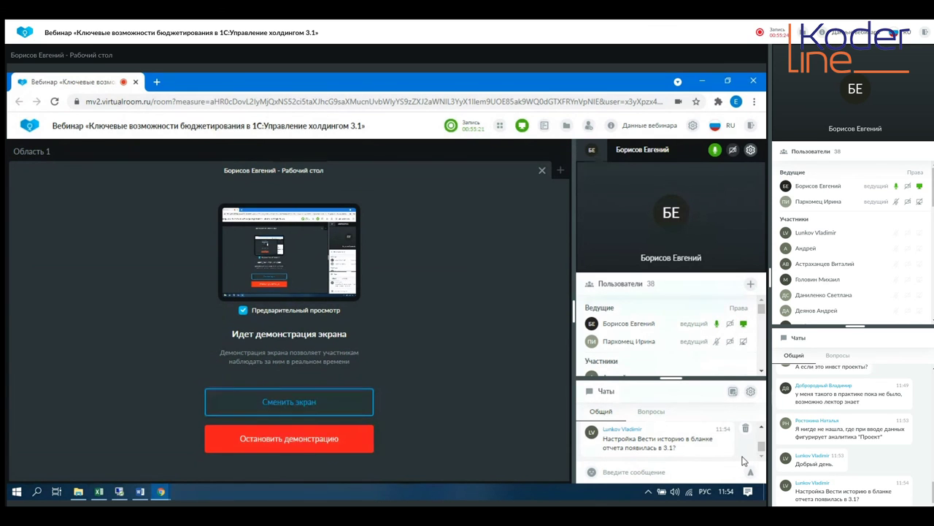
pyautogui.click(122, 495)
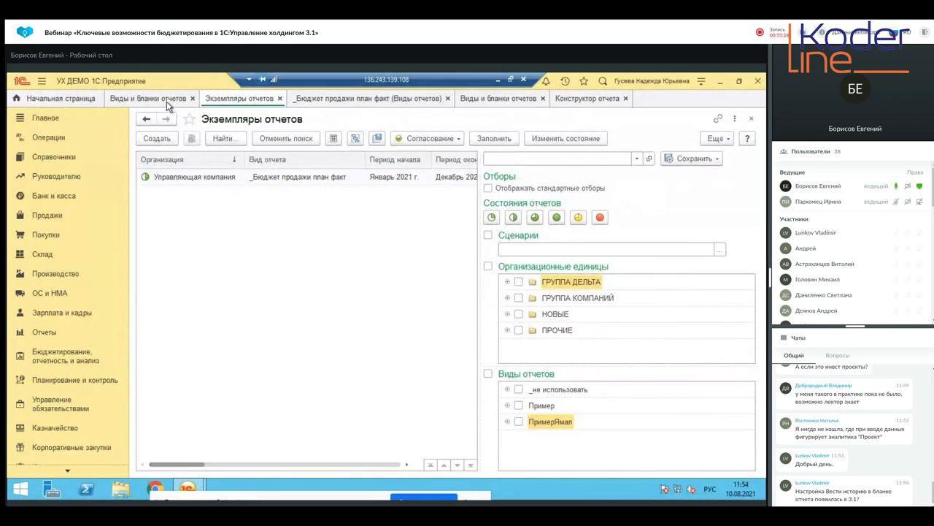
pyautogui.click(167, 102)
pyautogui.doubleClick(215, 364)
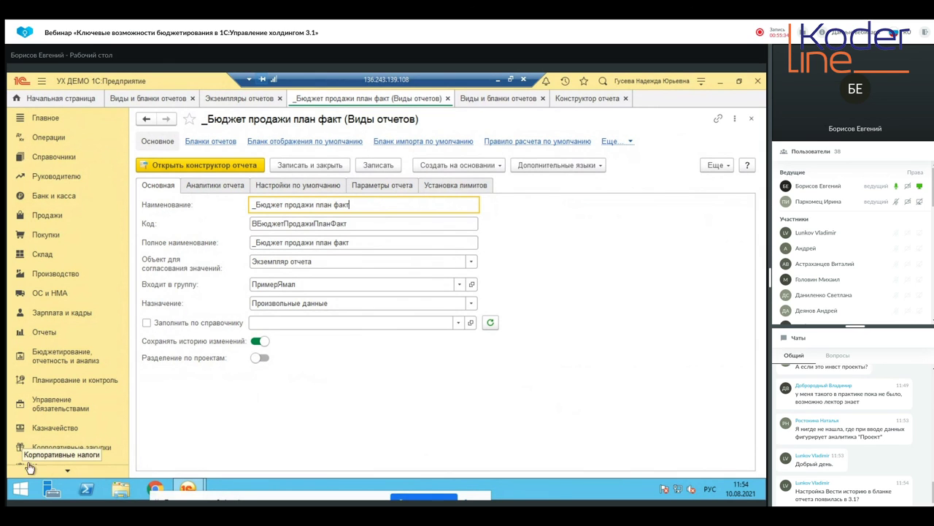
# View the additional related sections available for the "_Бюджет продажи план факт" report type and close the list without choosing.
pyautogui.click(609, 141)
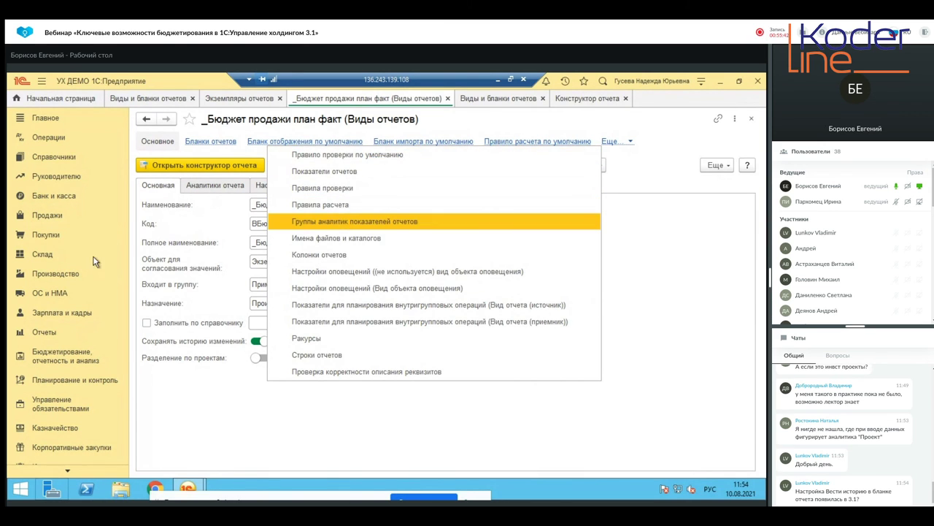
pyautogui.click(248, 456)
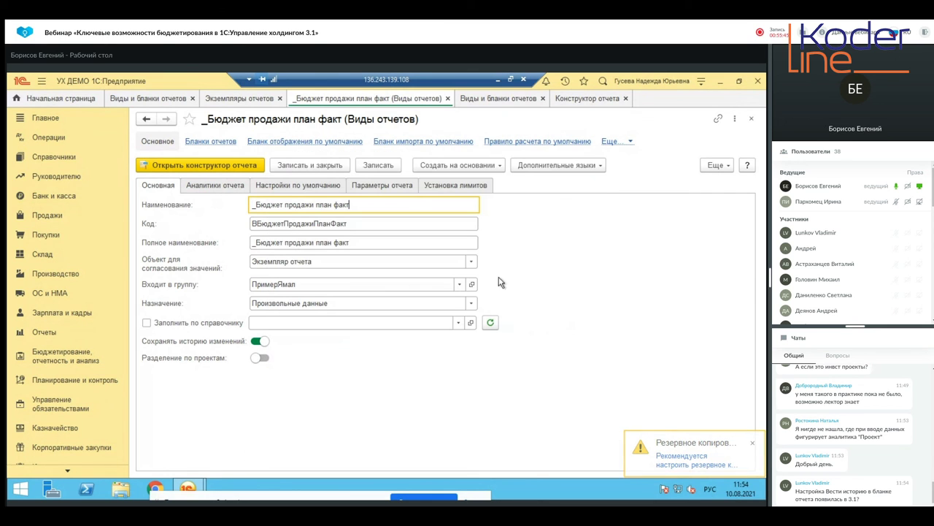
# Switch from the 1C remote session to the webinar room, review the participants and chat messages, and activate the chat message field.
pyautogui.click(497, 79)
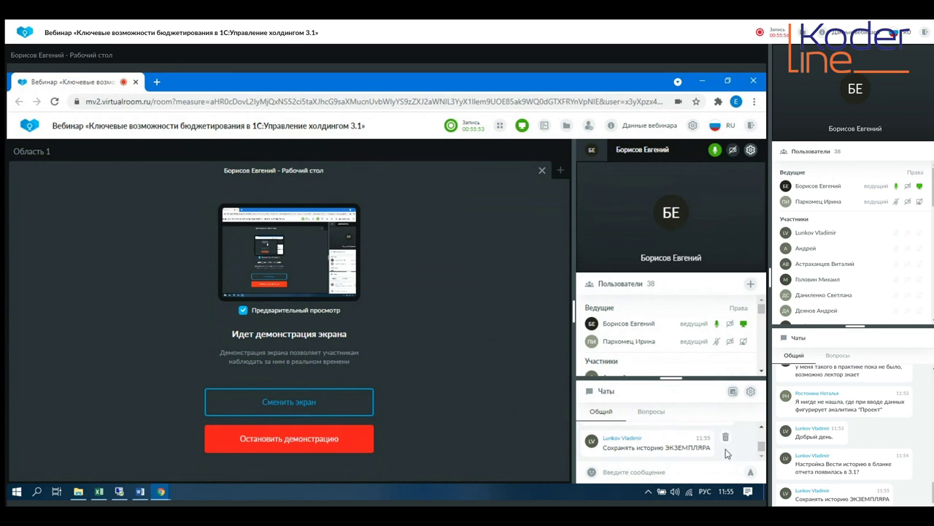
pyautogui.scroll(2, 764, 436)
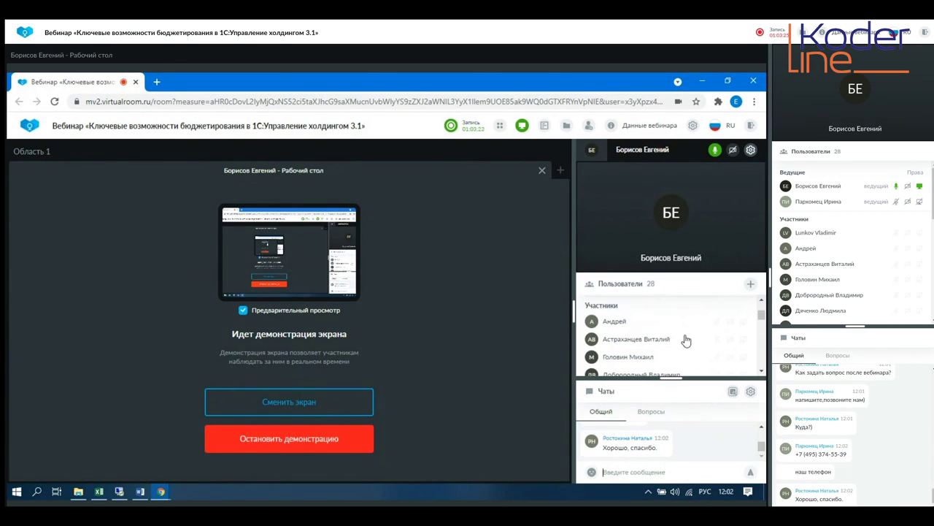
pyautogui.scroll(2, 685, 339)
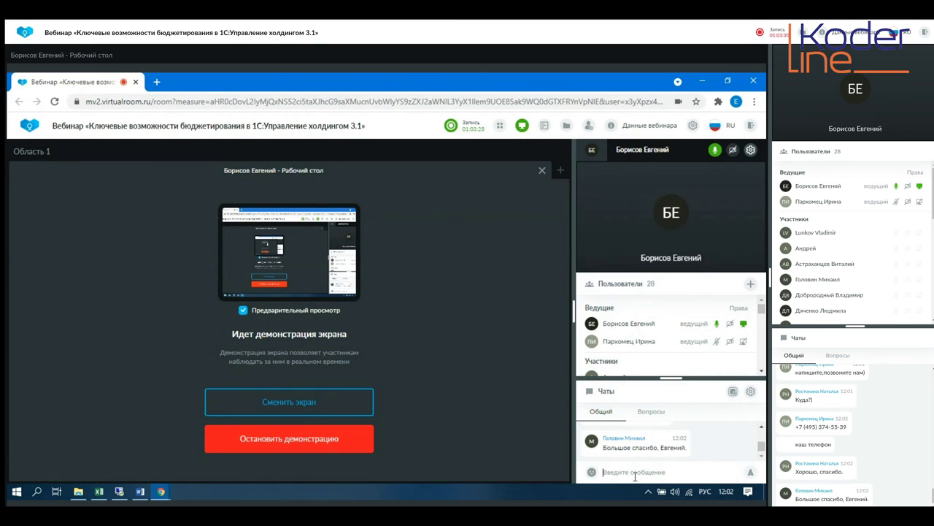
pyautogui.click(637, 471)
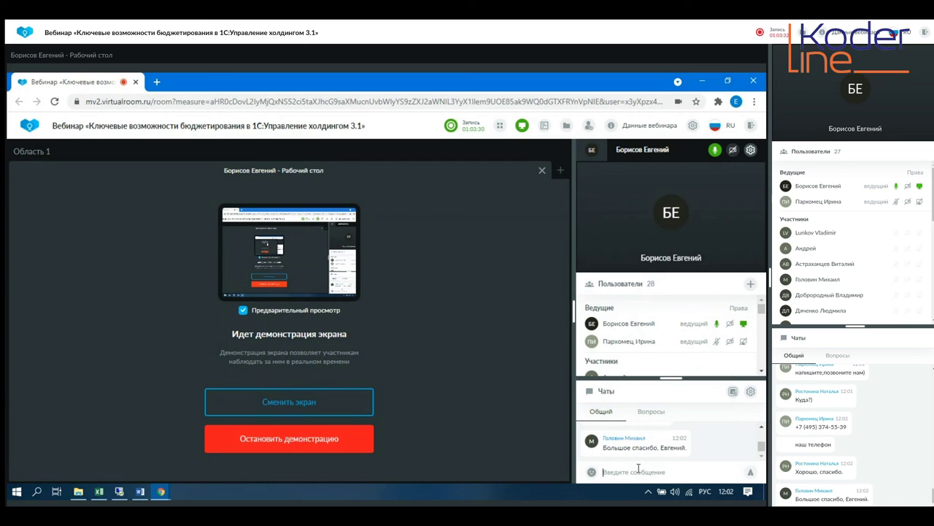